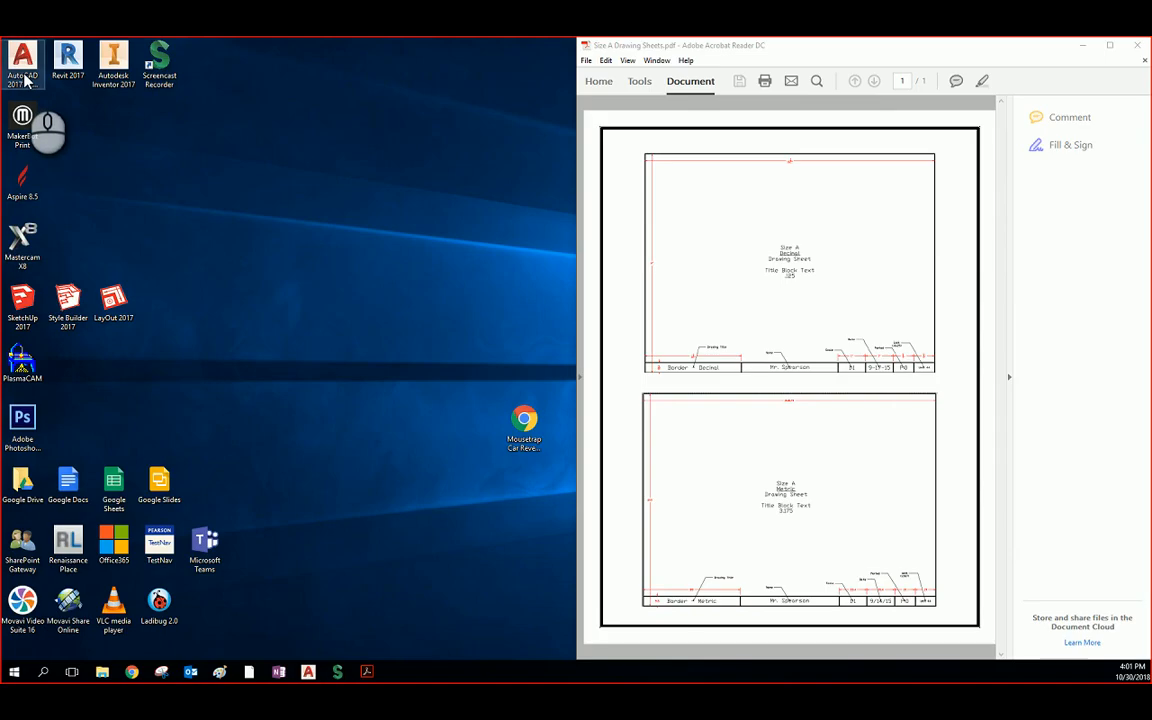
# Step: Launch AutoCAD 2017 and start a new drawing from the acadiso template with the Home tools shown
pyautogui.click(25, 80)
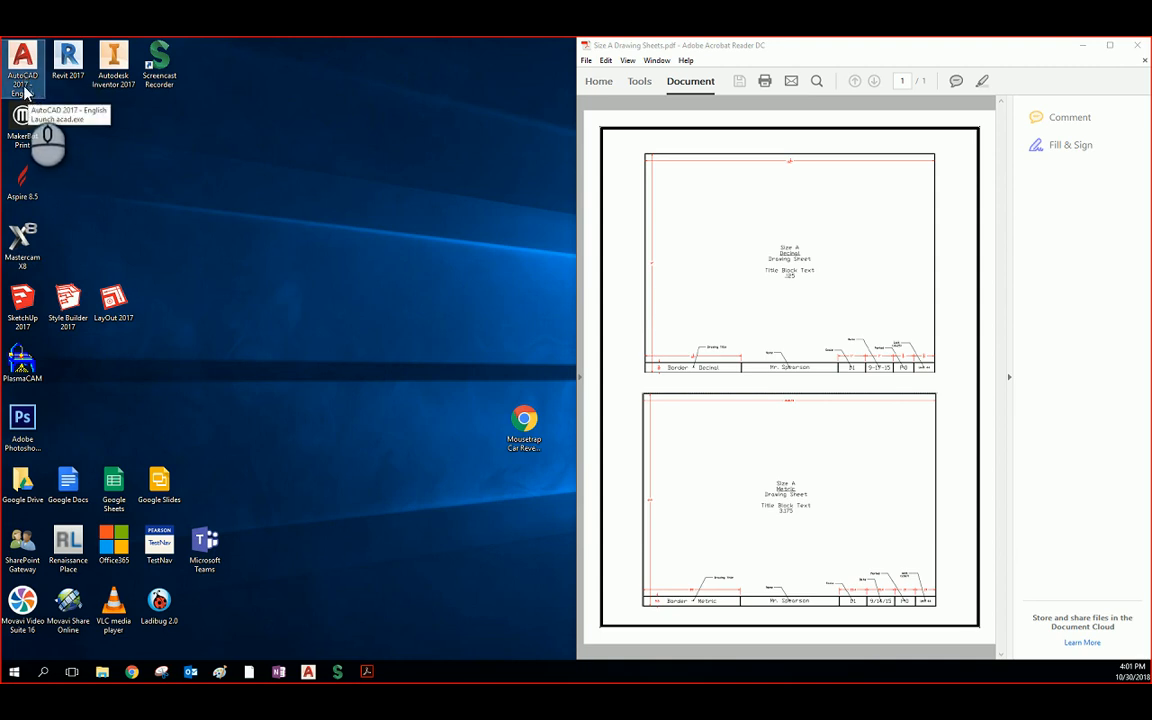
pyautogui.doubleClick(8, 80)
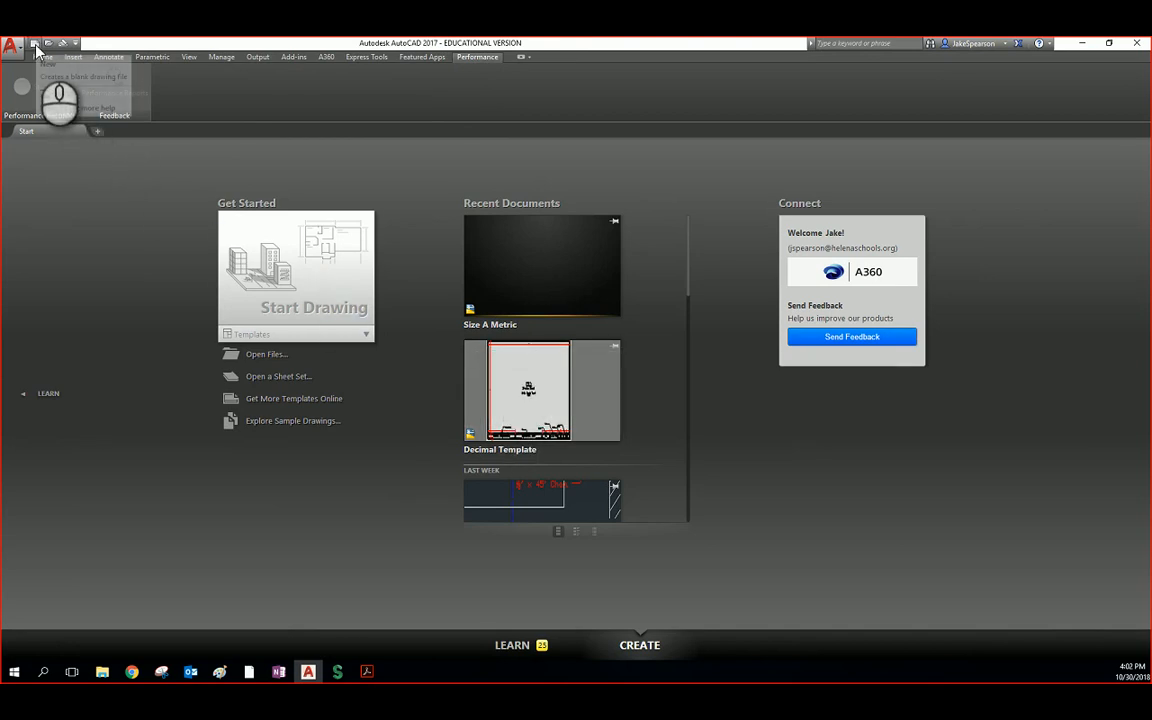
pyautogui.click(14, 45)
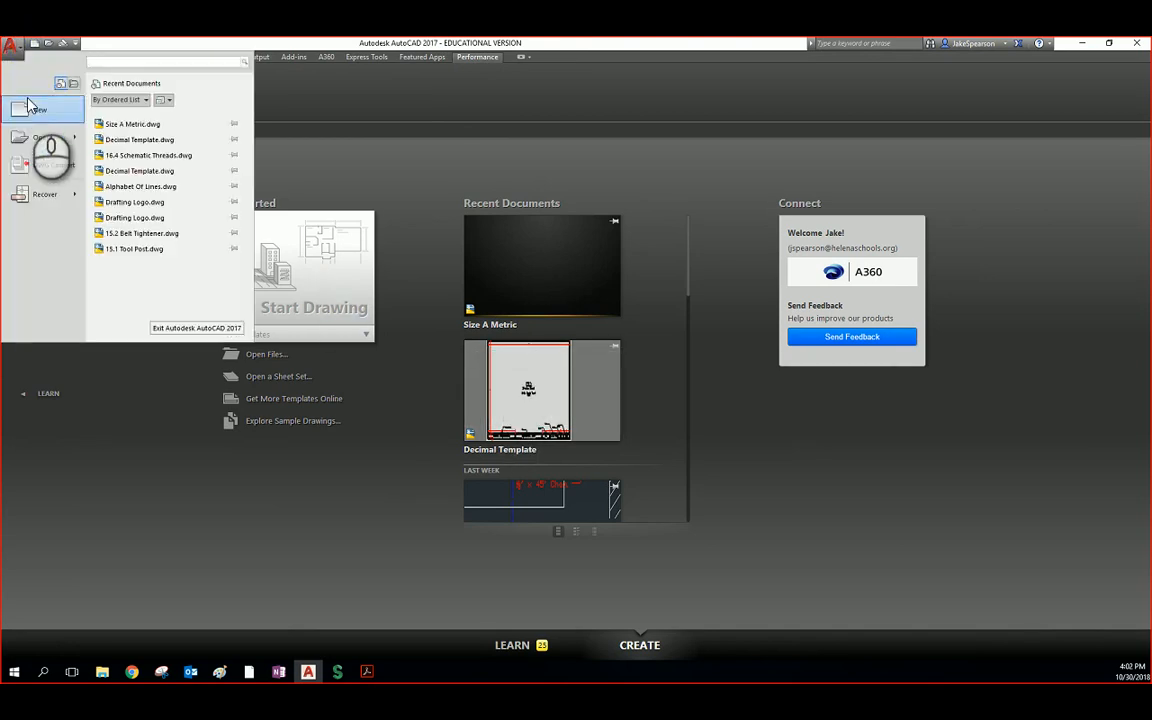
pyautogui.click(31, 45)
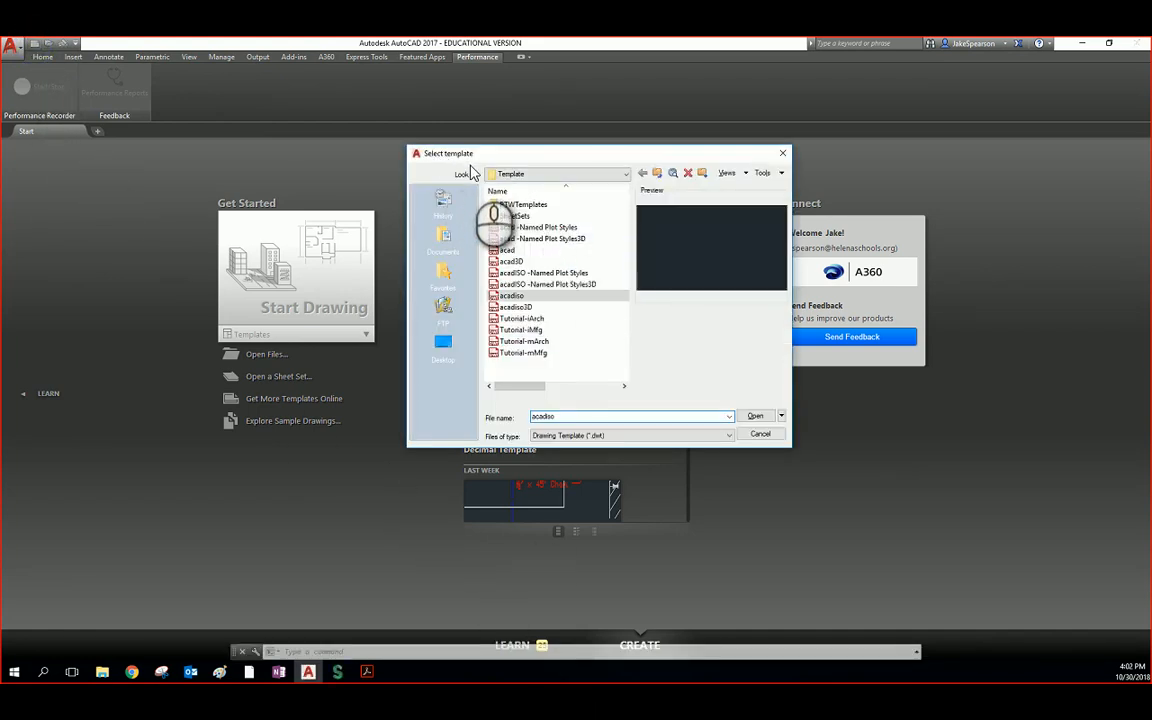
pyautogui.click(512, 251)
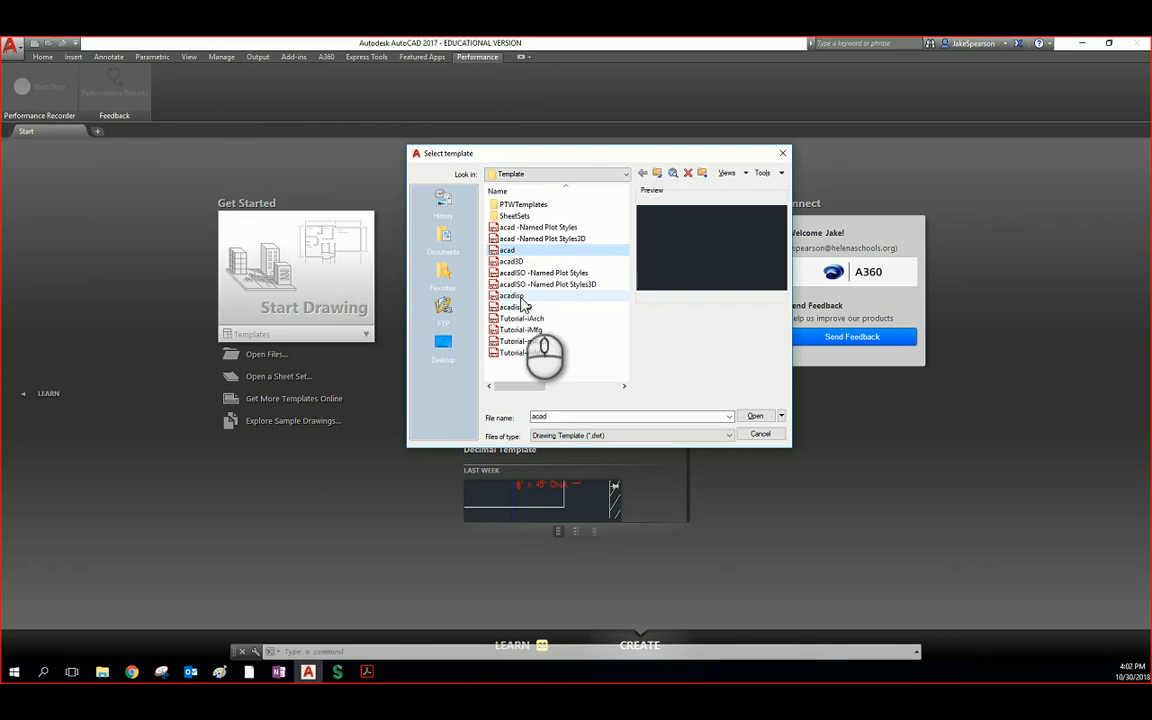
pyautogui.click(518, 297)
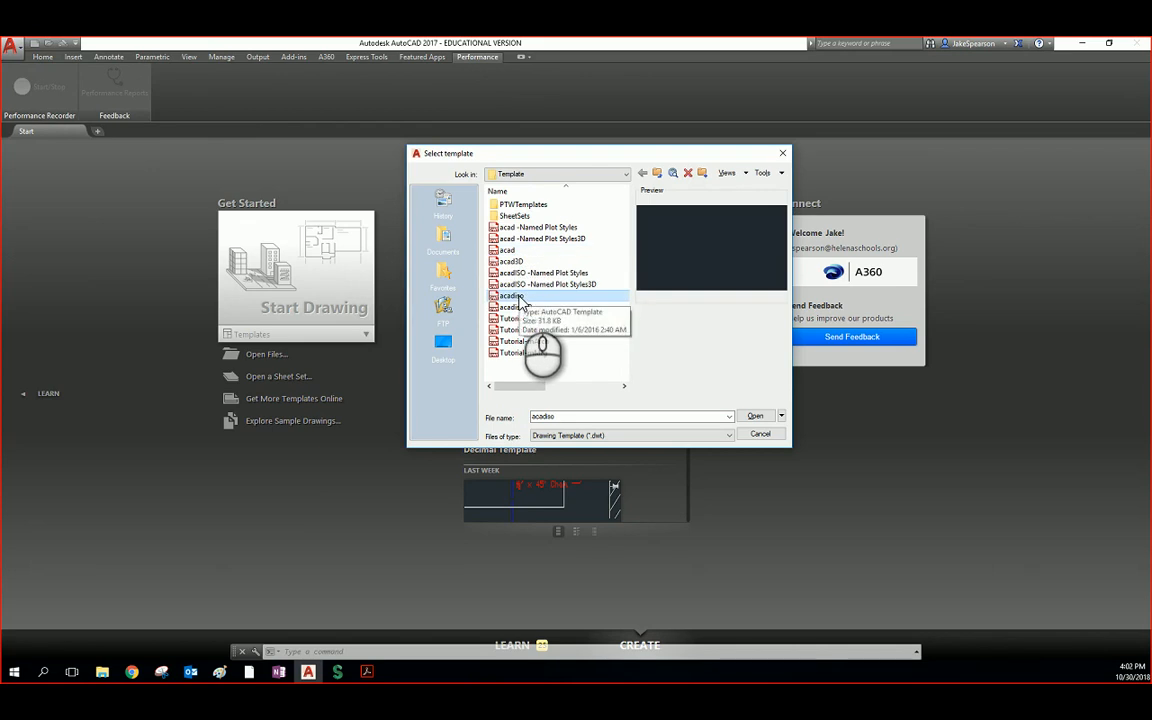
pyautogui.doubleClick(516, 297)
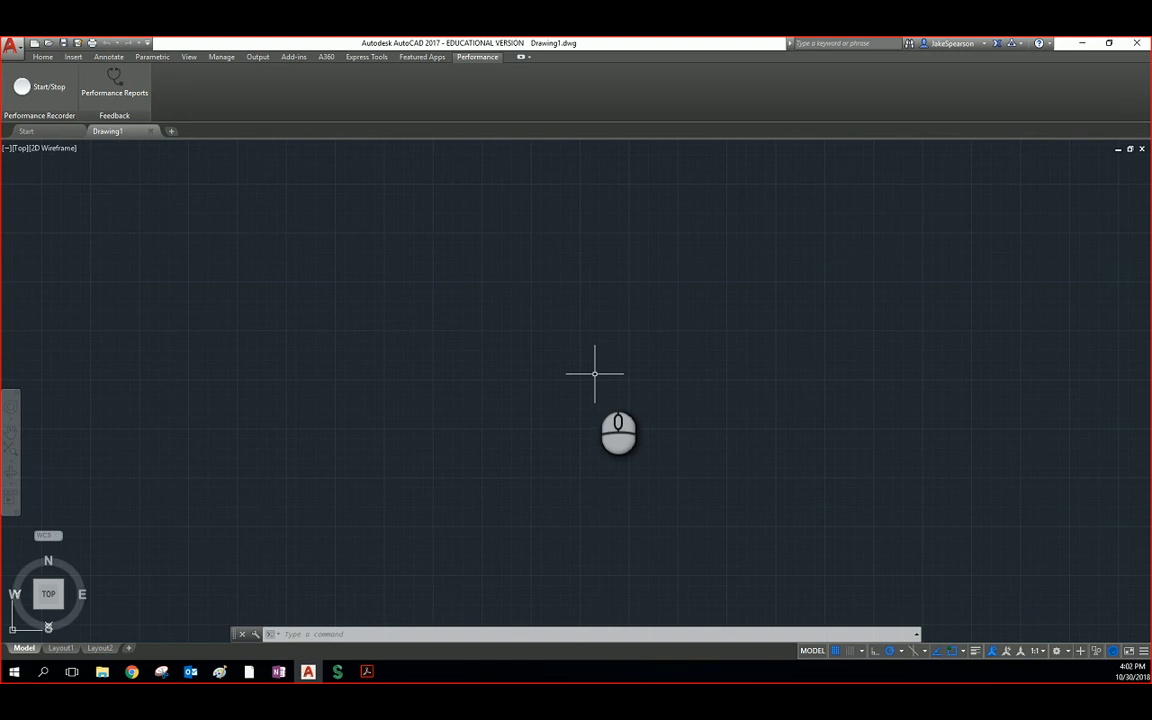
pyautogui.click(44, 57)
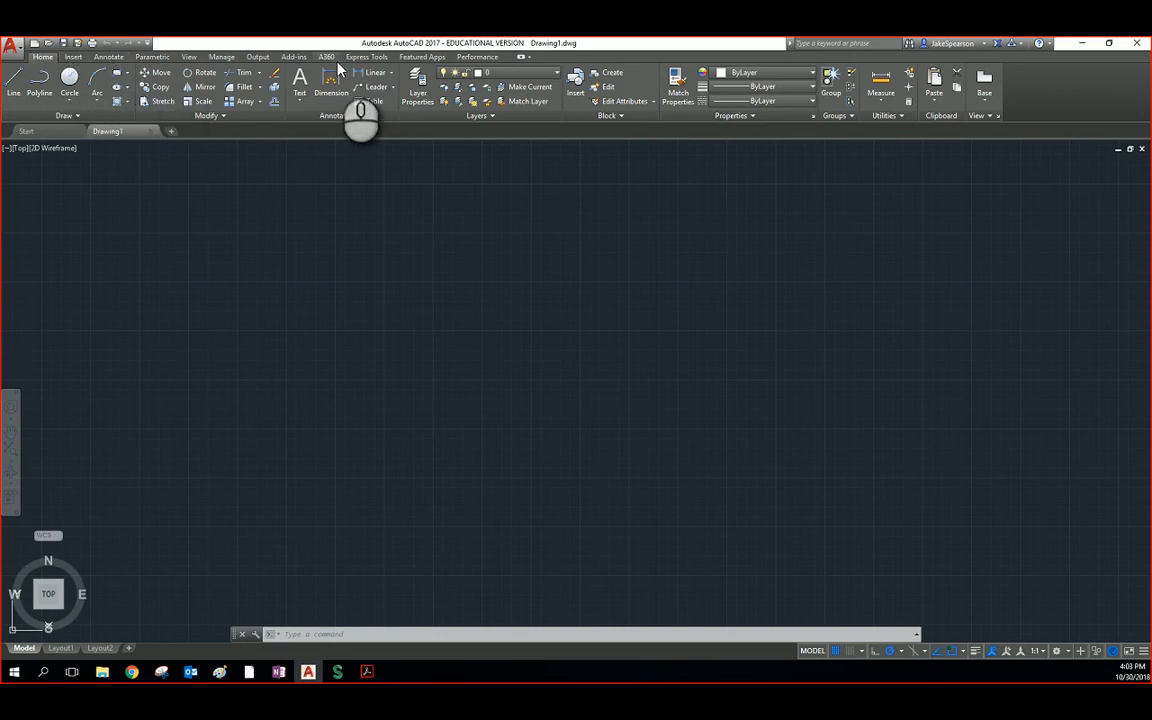
# Step: Cycle the ribbon through its minimized display states and back to the full ribbon
pyautogui.click(521, 58)
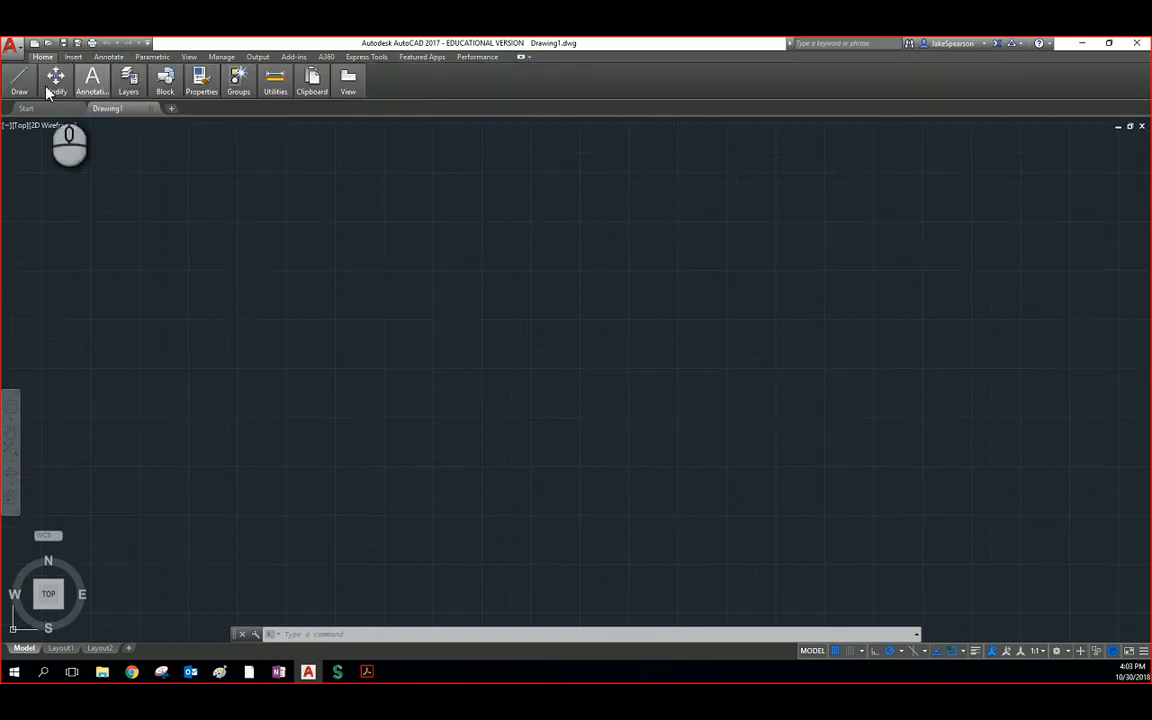
pyautogui.click(520, 58)
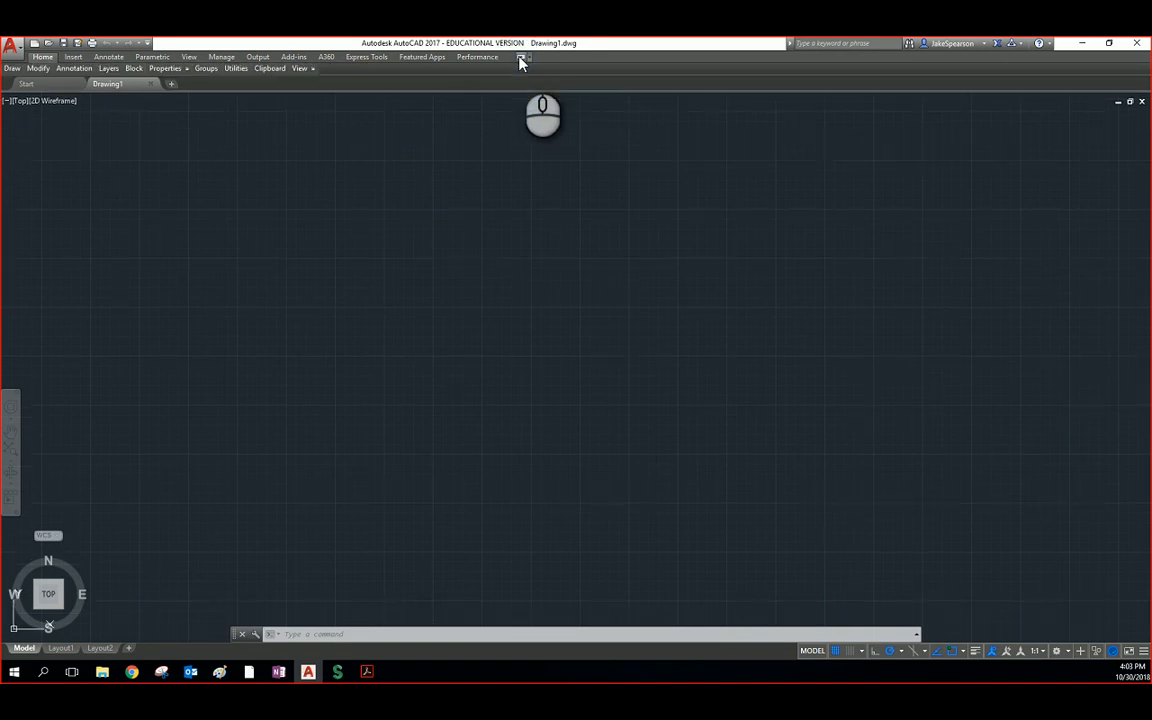
pyautogui.click(520, 58)
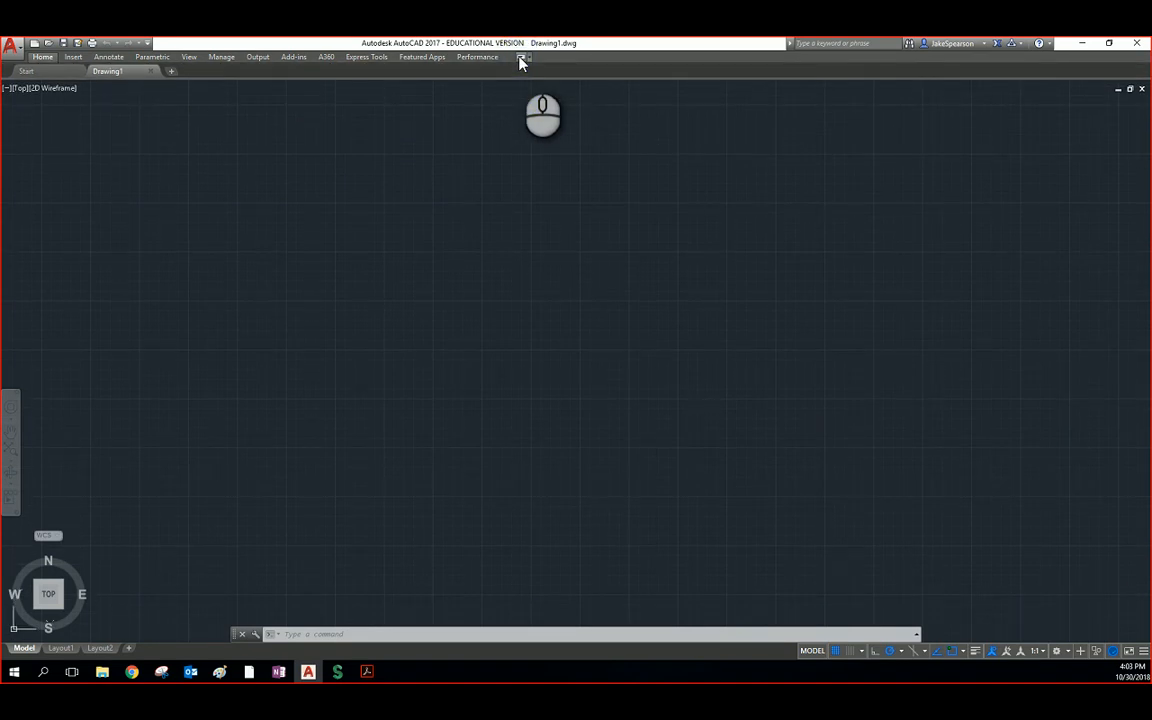
pyautogui.click(523, 58)
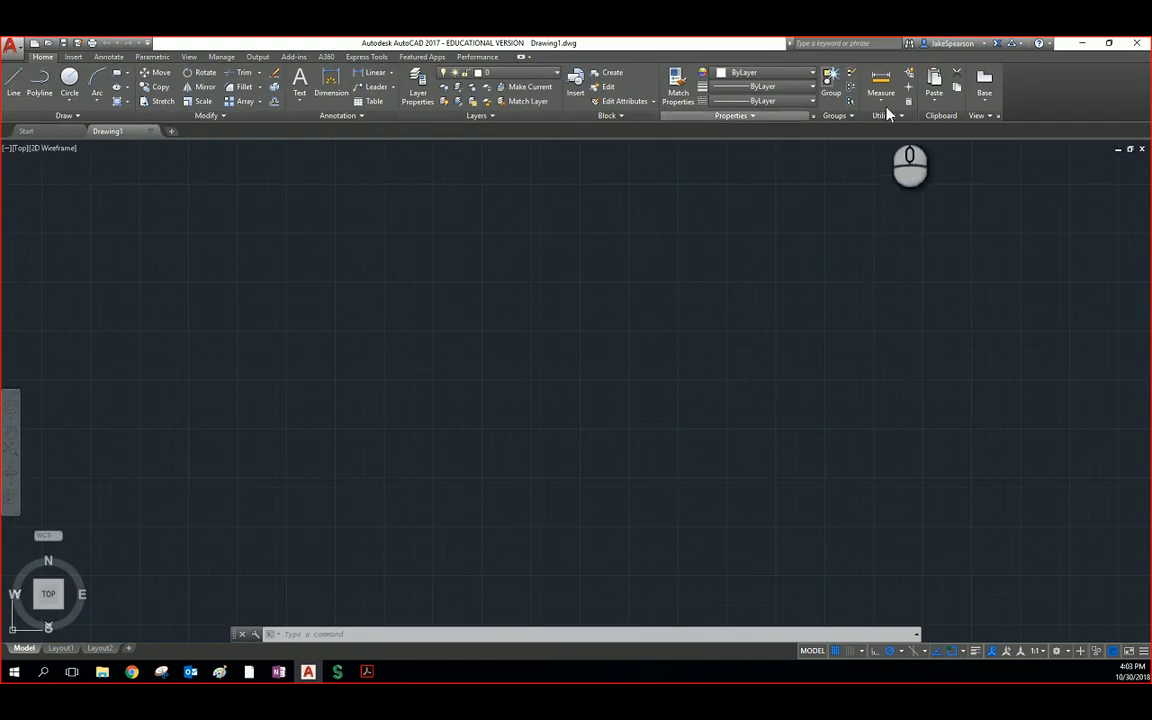
pyautogui.click(521, 58)
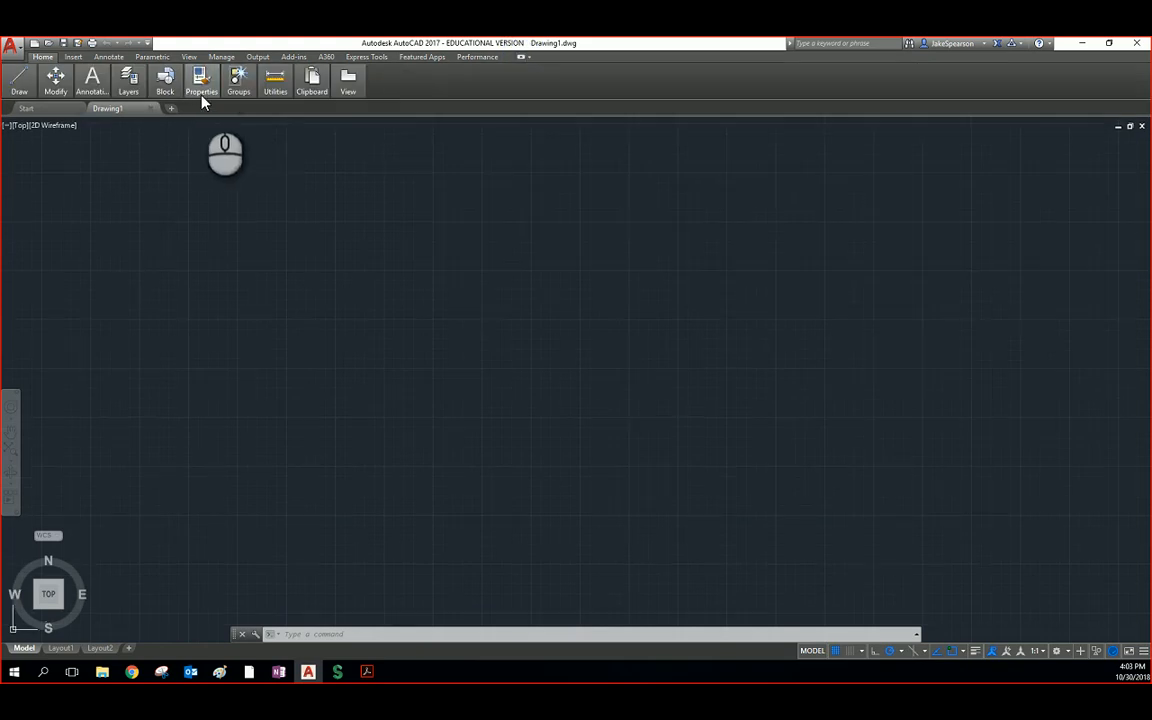
pyautogui.click(520, 58)
pyautogui.click(521, 58)
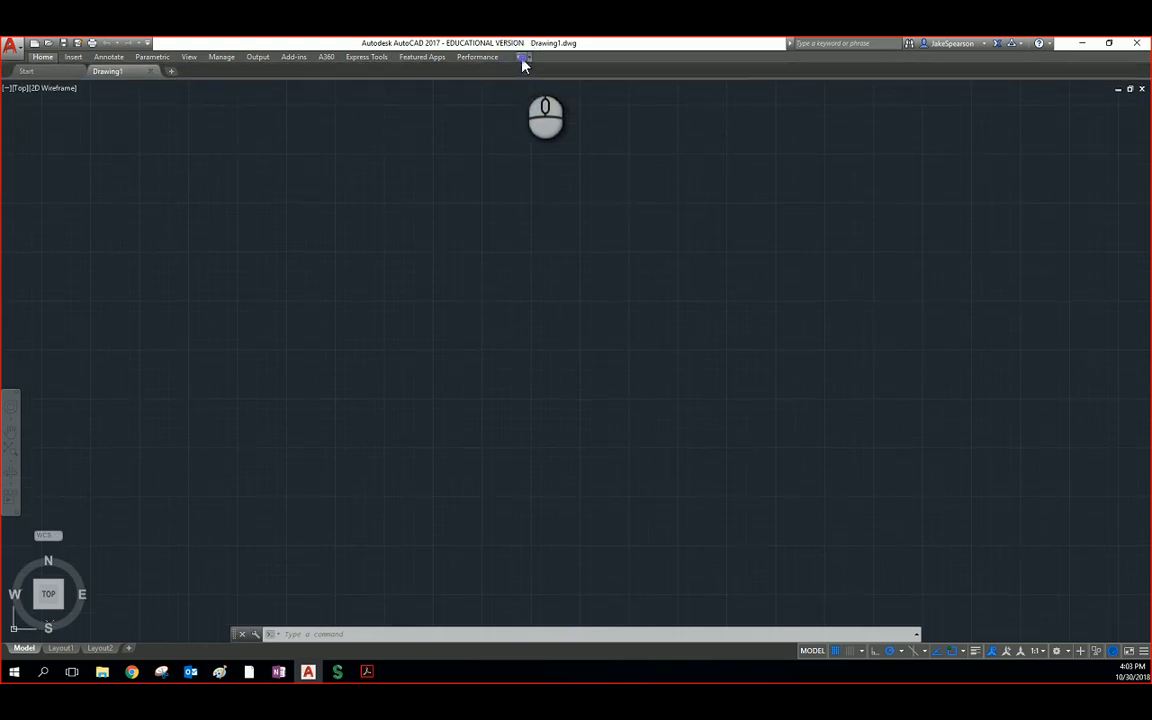
pyautogui.click(521, 58)
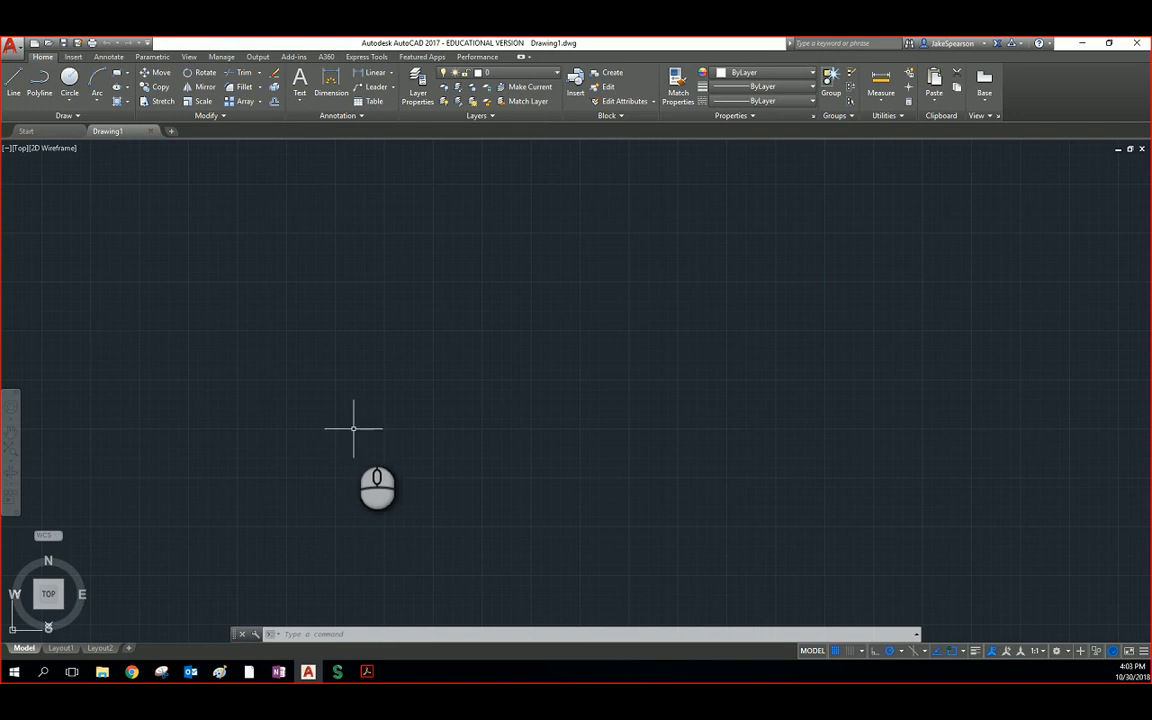
# Step: Start saving the new drawing under another name and browse to the U: network drive
pyautogui.click(12, 46)
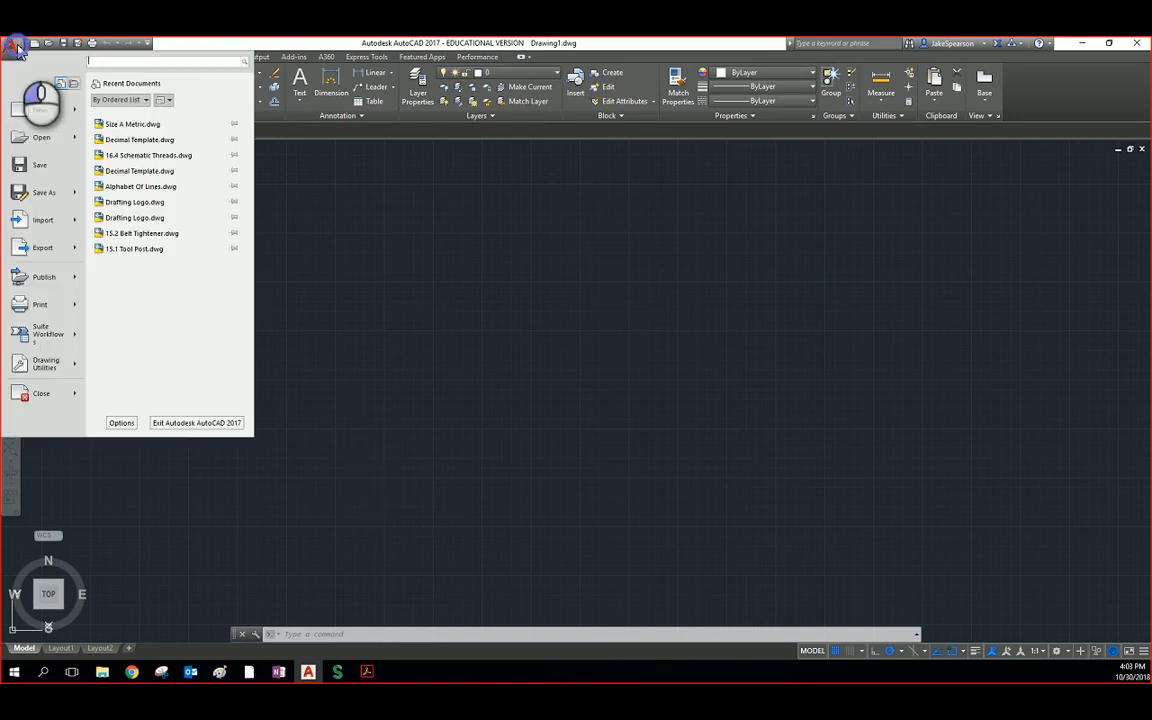
pyautogui.click(45, 193)
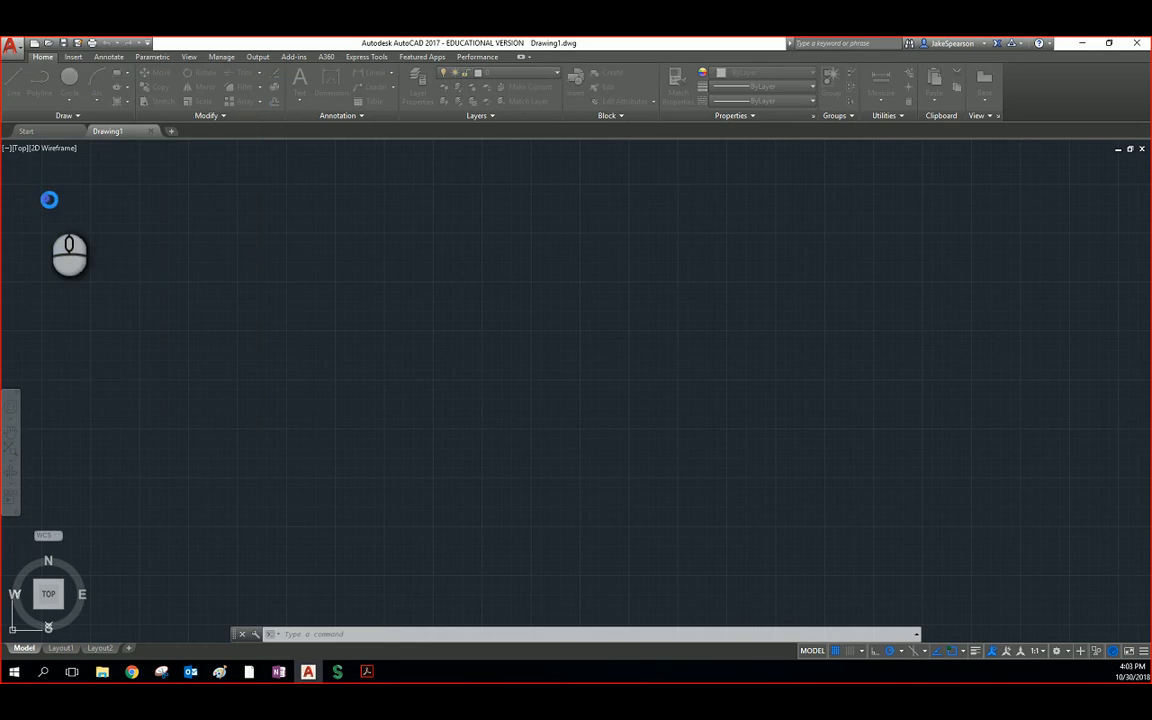
pyautogui.click(474, 244)
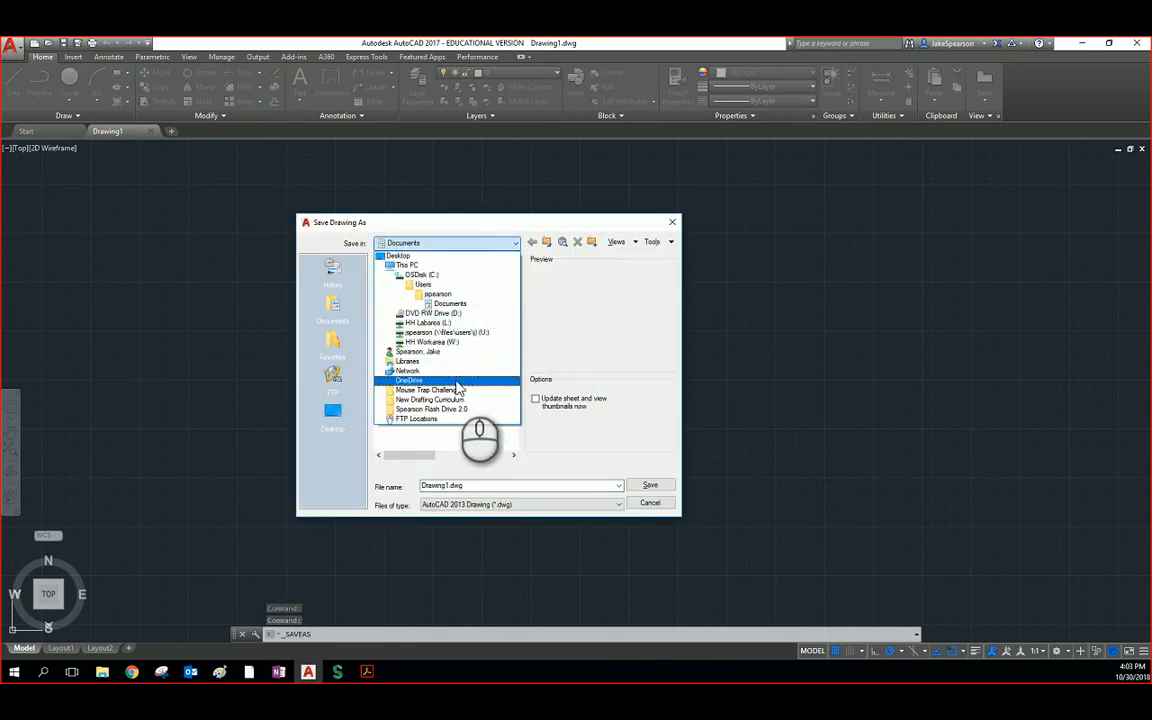
pyautogui.click(415, 334)
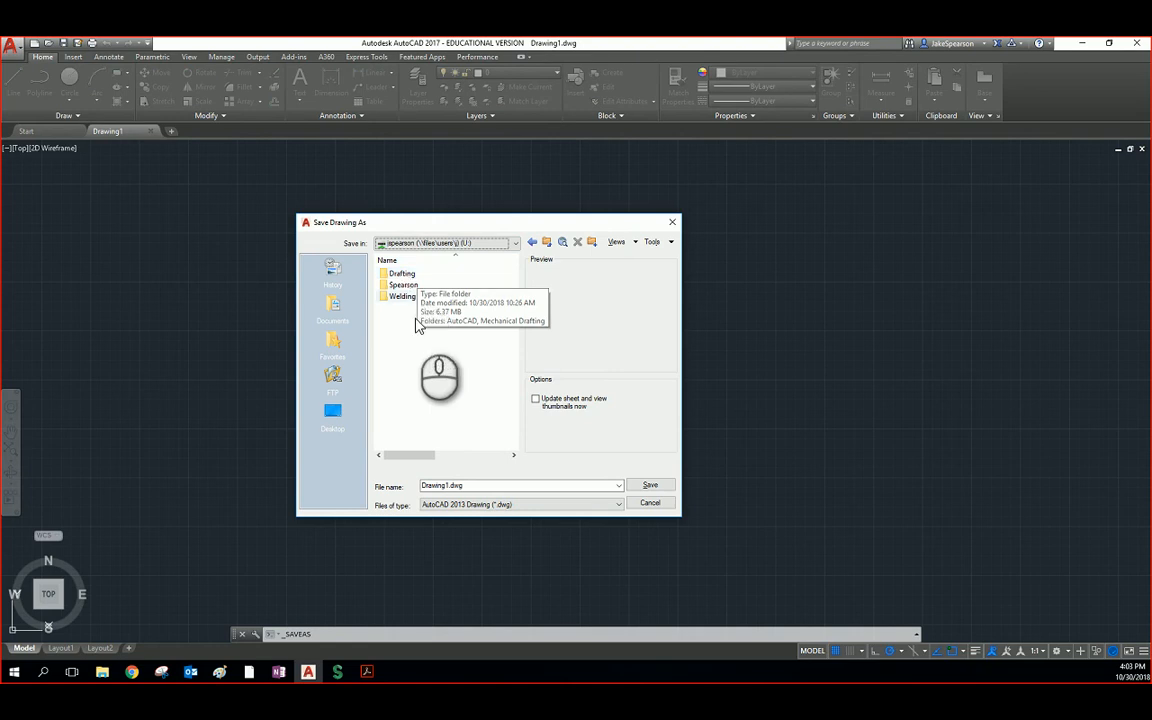
# Step: Create a folder named zdcvgfvb on the U: drive from within the save dialog
pyautogui.rightClick(423, 354)
pyautogui.click(476, 466)
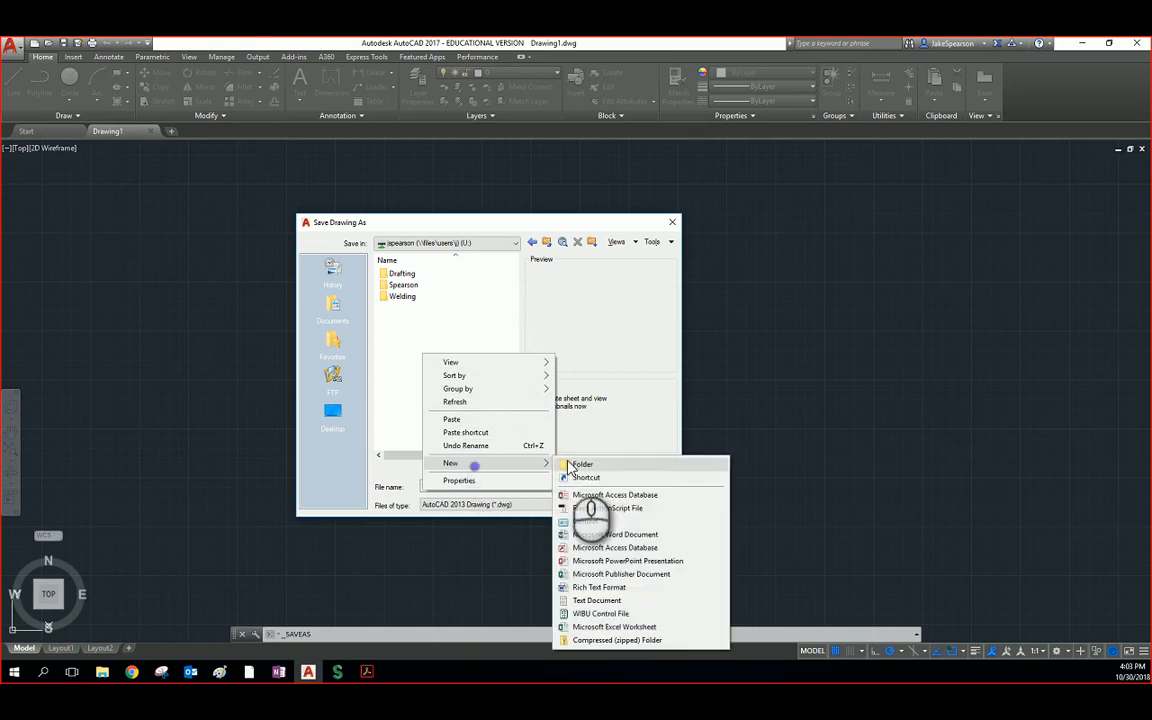
pyautogui.click(578, 464)
pyautogui.write('zdcvgfvb')
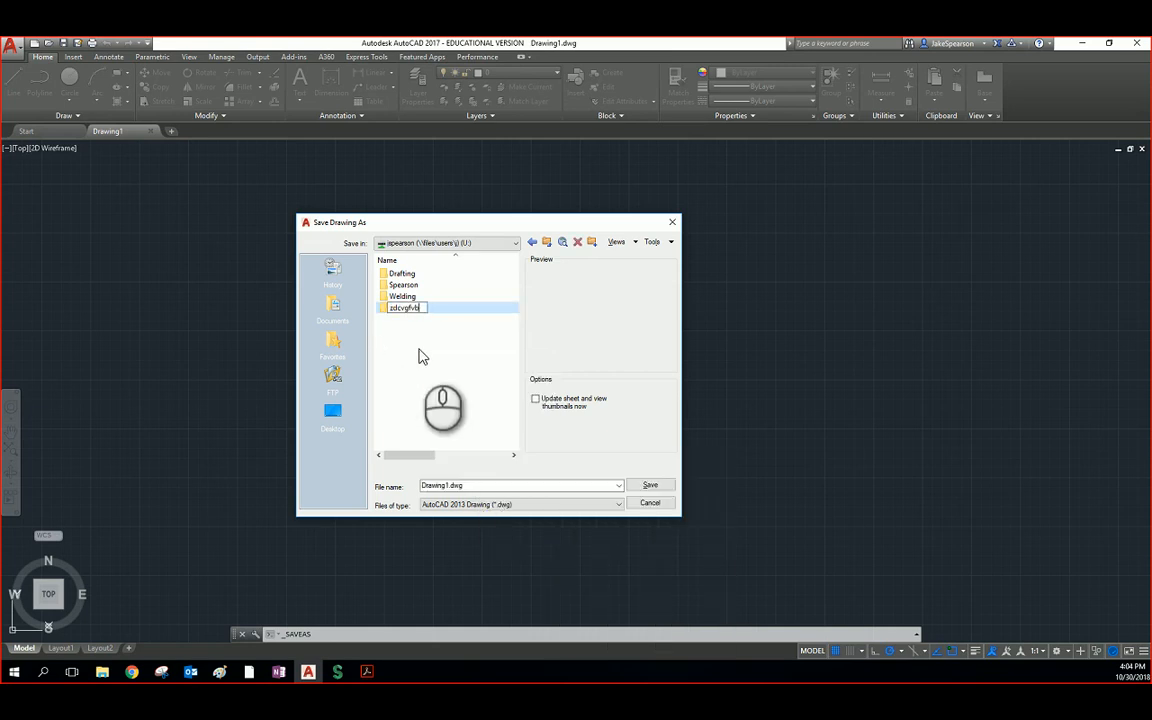
pyautogui.click(417, 352)
# Step: Permanently delete the zdcvgfvb folder from the U: drive
pyautogui.rightClick(409, 311)
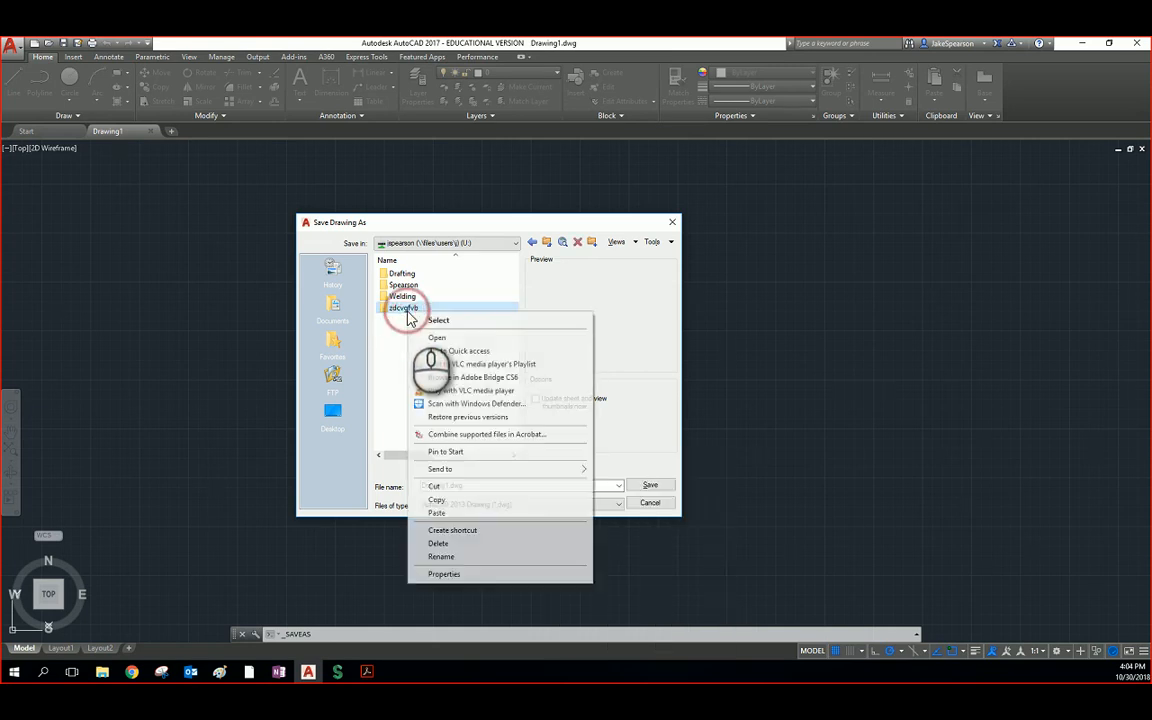
pyautogui.click(445, 434)
pyautogui.rightClick(409, 309)
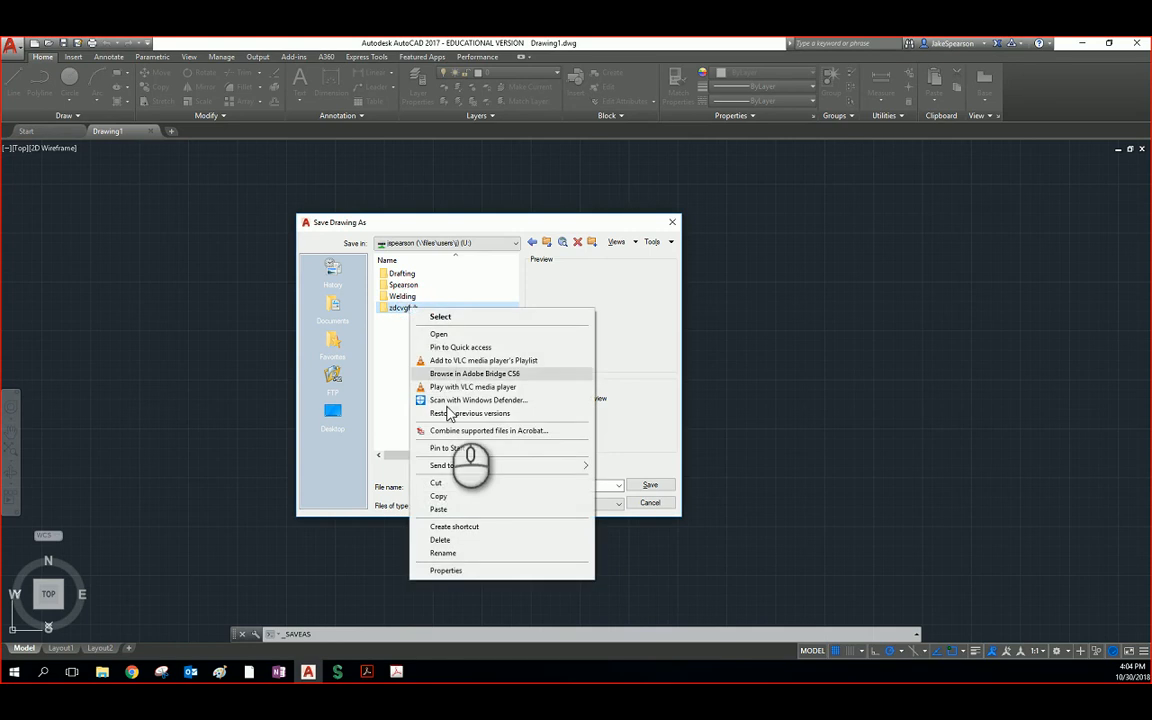
pyautogui.click(463, 546)
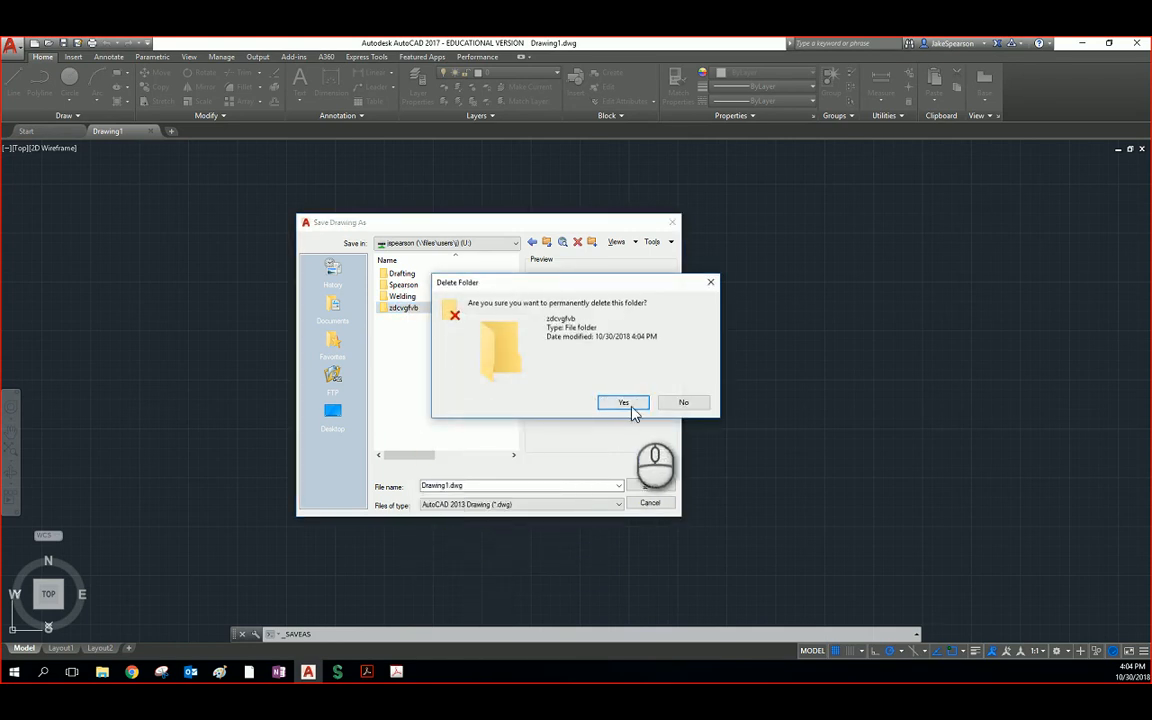
pyautogui.click(623, 402)
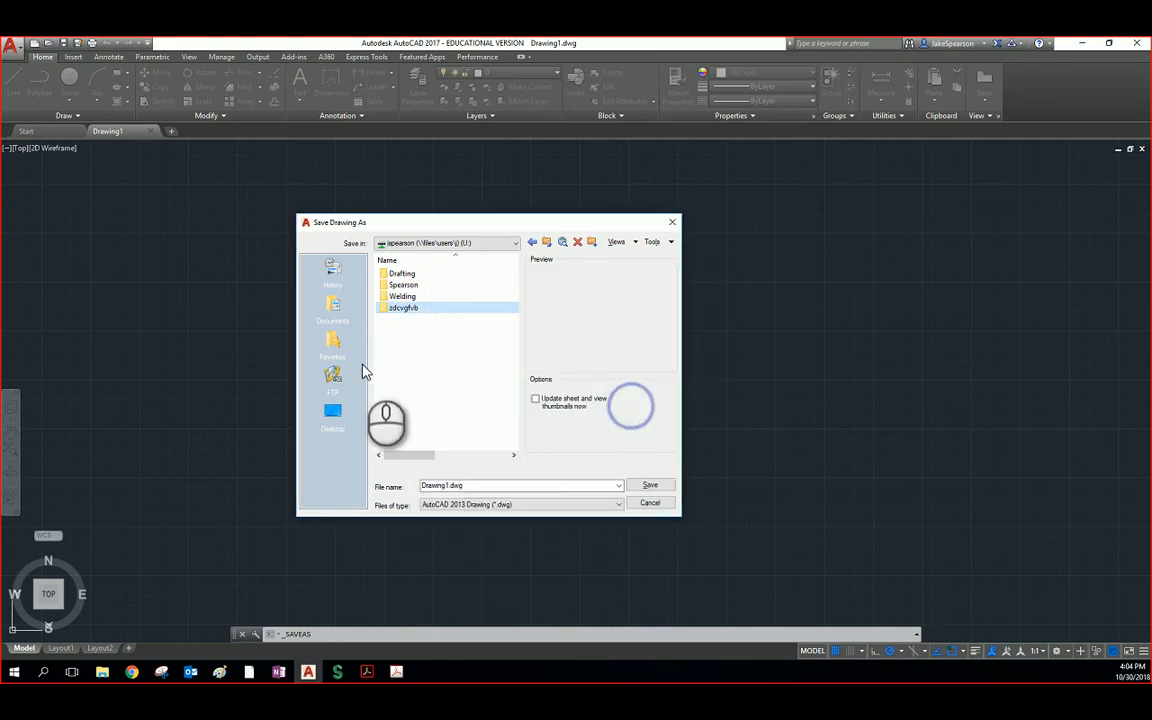
# Step: Open the AutoCAD folder inside Drafting and compare its unit folders with the AutoCAD unit pages in OneNote
pyautogui.doubleClick(405, 273)
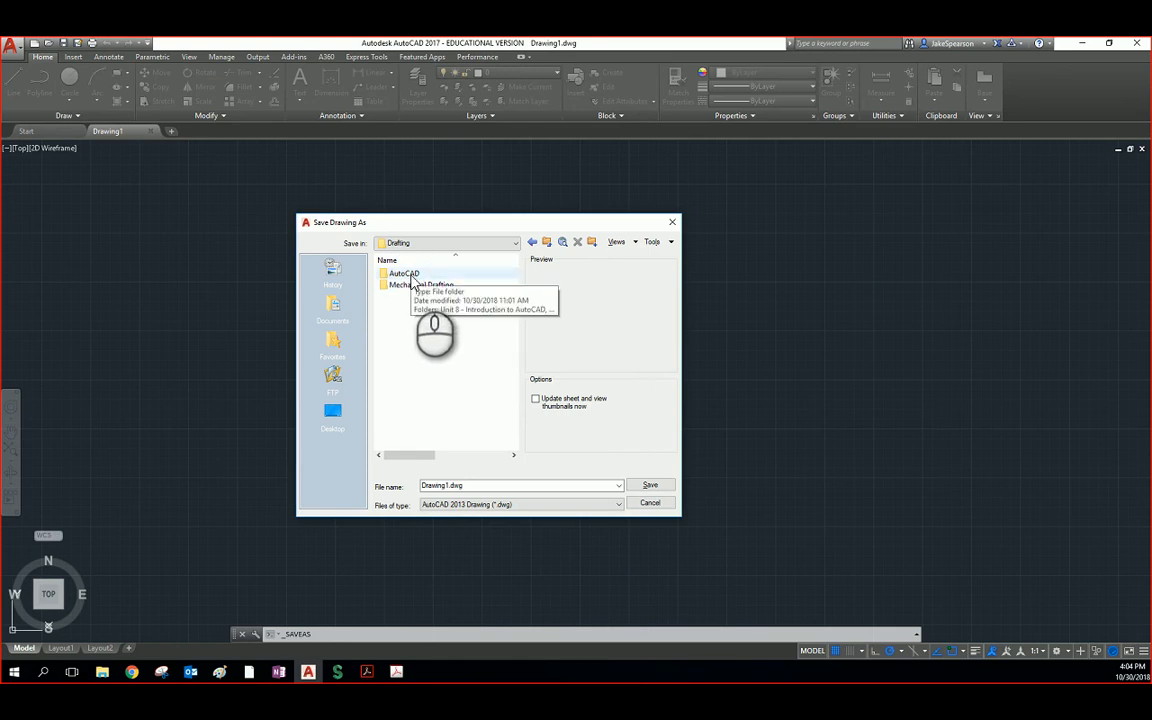
pyautogui.doubleClick(405, 273)
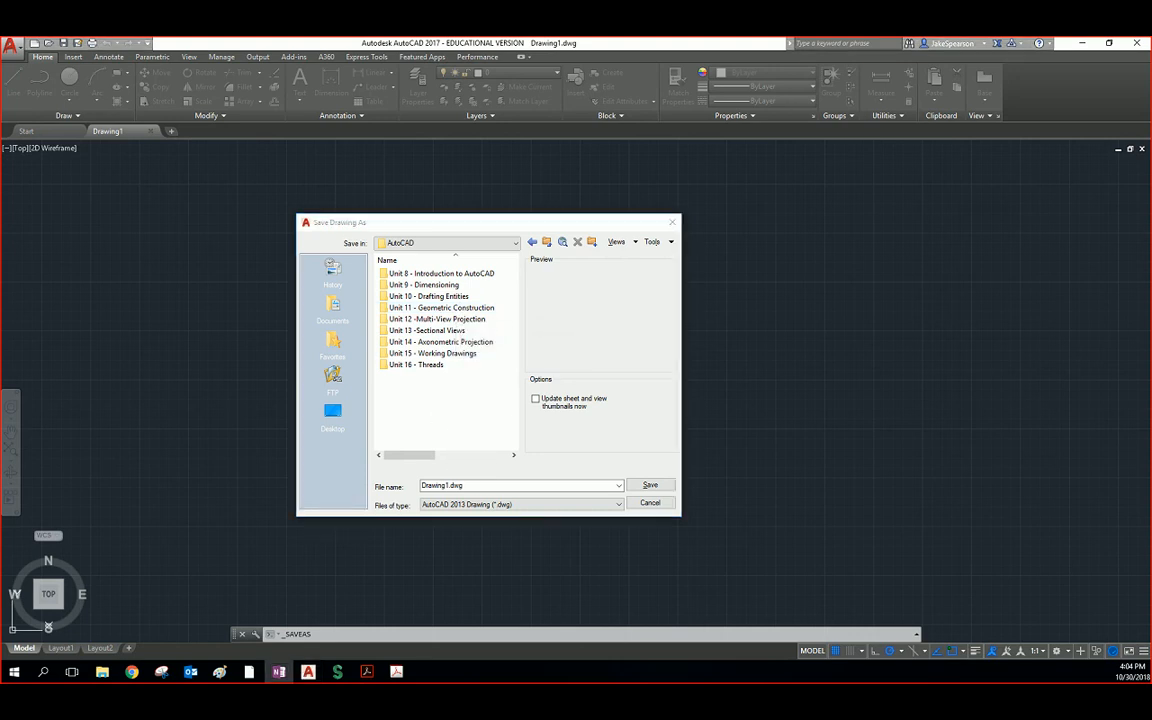
pyautogui.moveTo(472, 683); pyautogui.dragTo(519, 151)
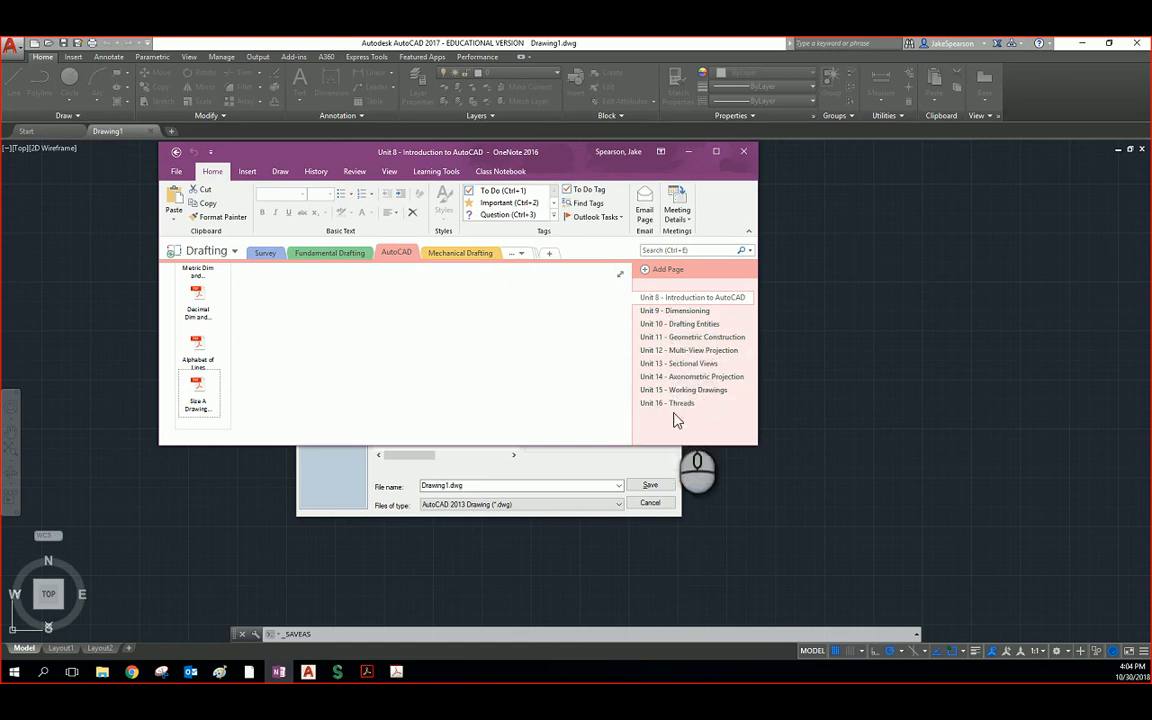
pyautogui.moveTo(564, 150); pyautogui.dragTo(444, 680)
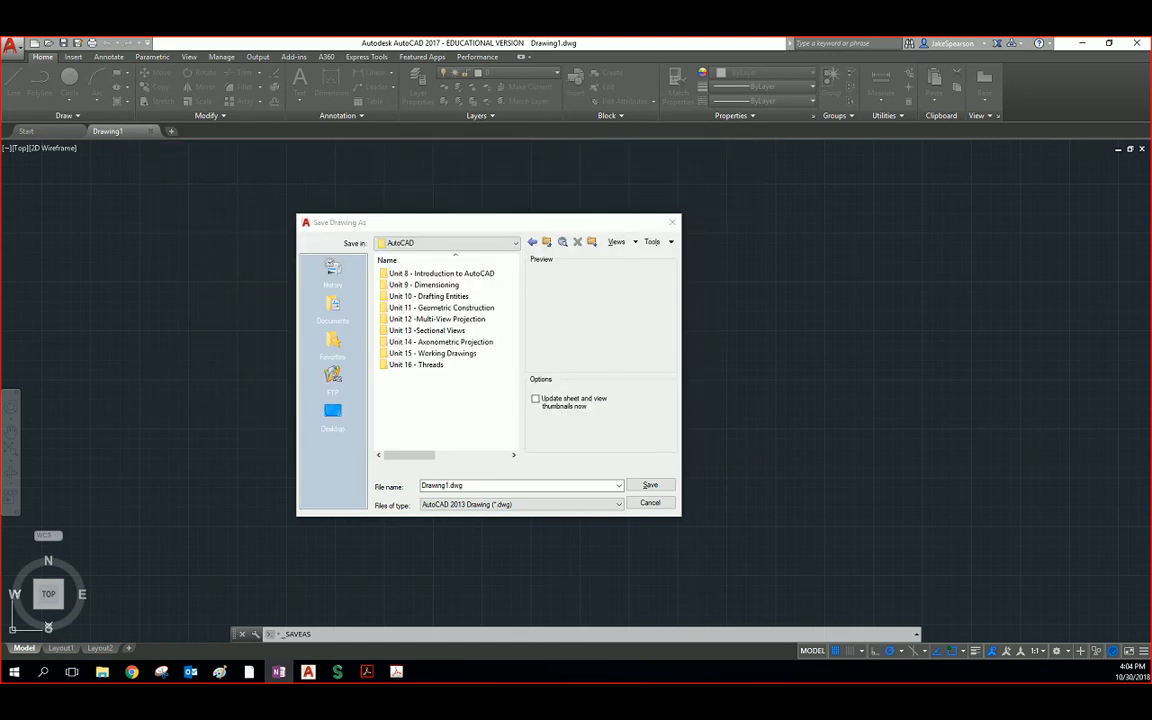
pyautogui.click(514, 189)
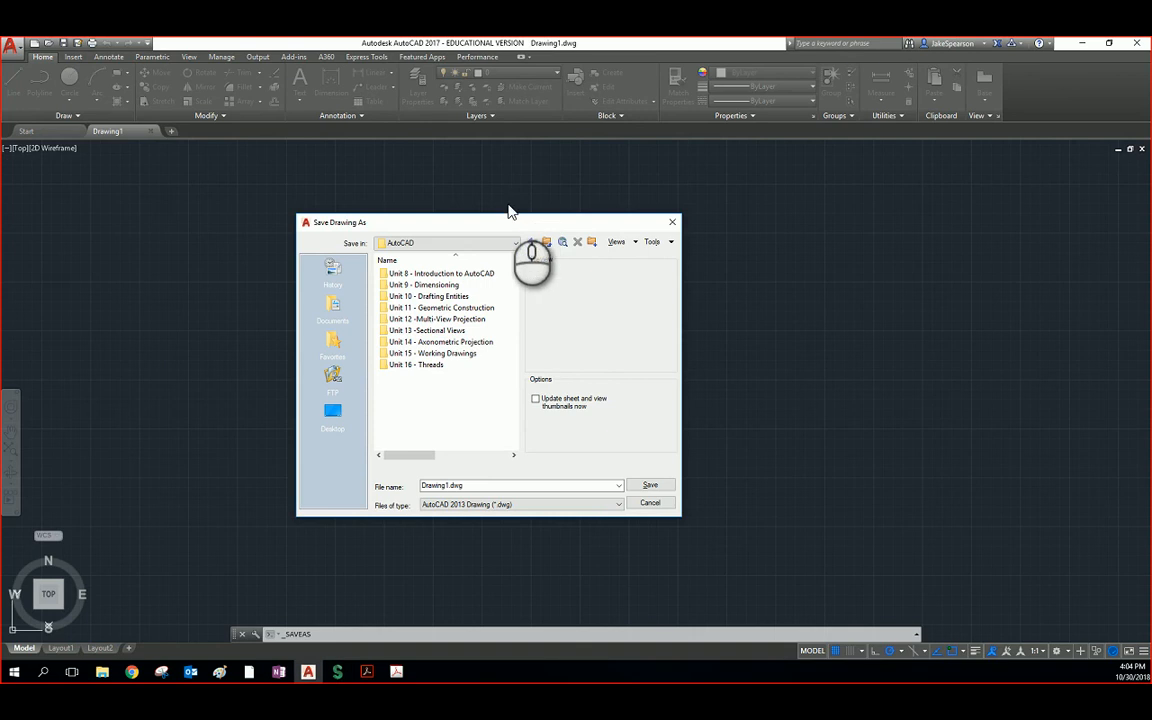
# Step: Save the drawing as Size A Metric in the Templates folder of Unit 8 - Introduction to AutoCAD, then resave it
pyautogui.doubleClick(418, 273)
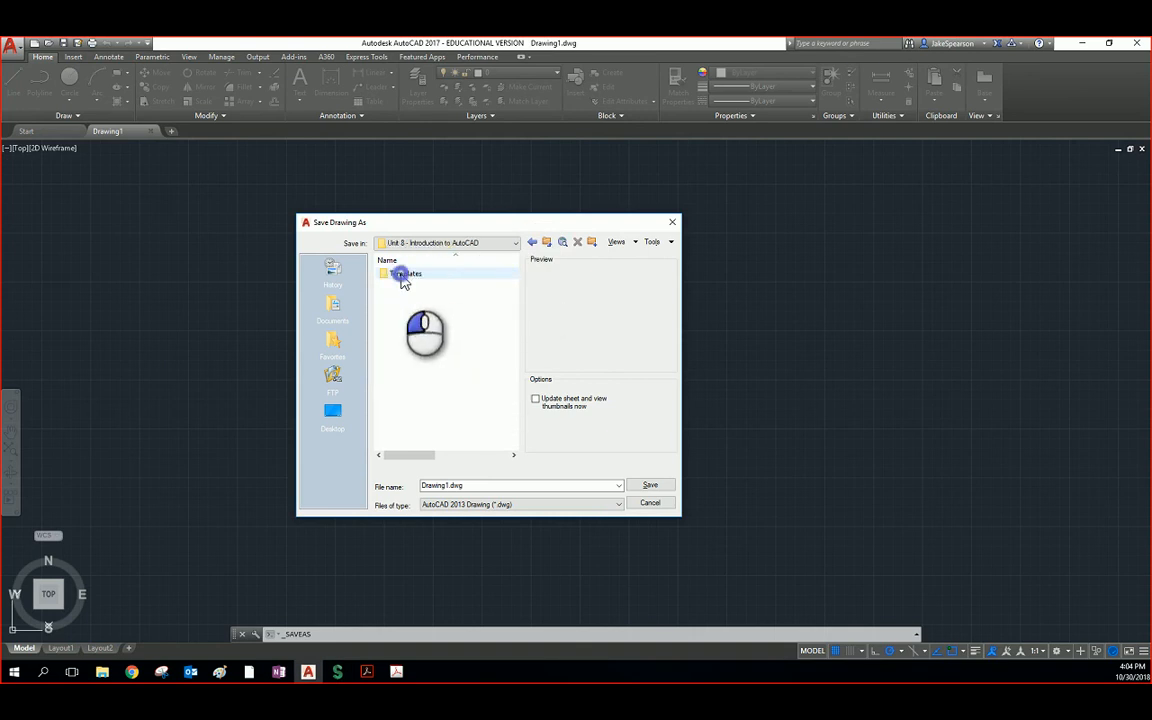
pyautogui.doubleClick(401, 277)
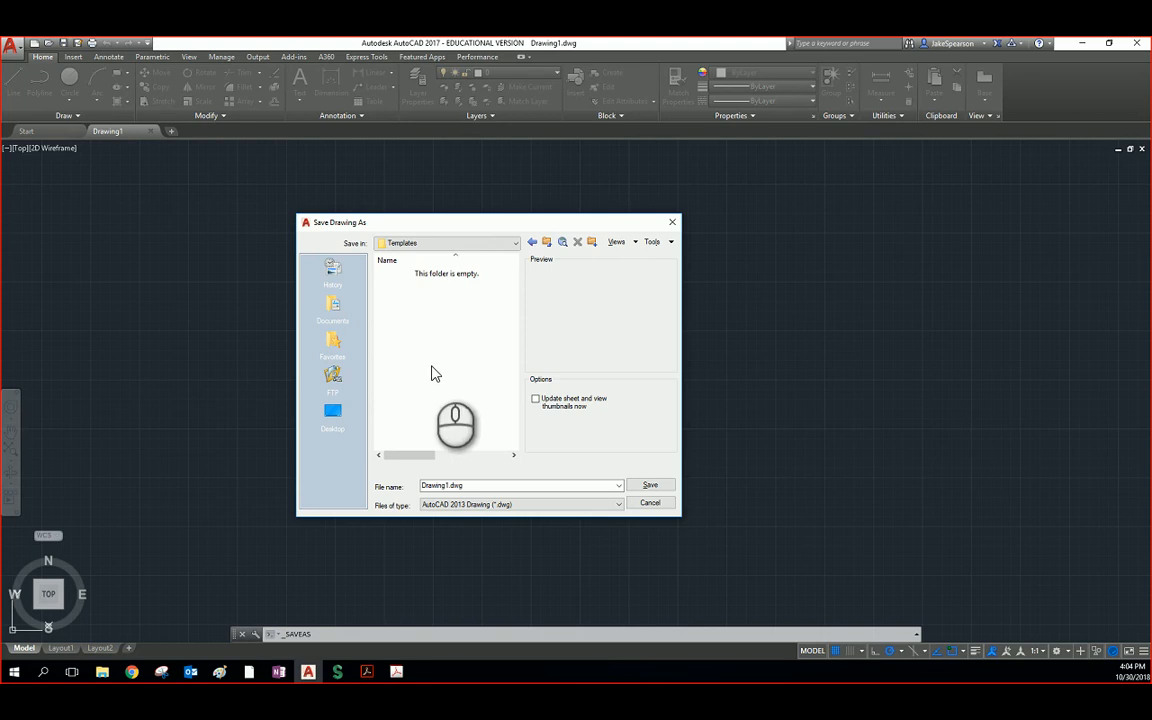
pyautogui.doubleClick(479, 486)
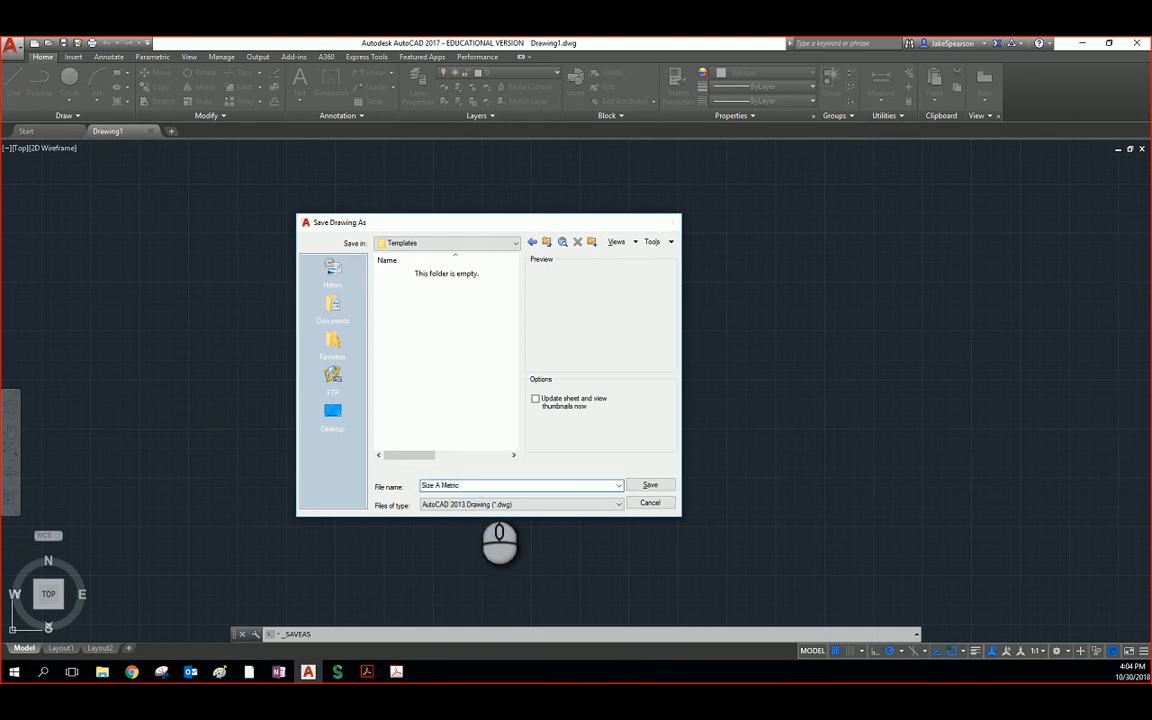
pyautogui.press('Return')
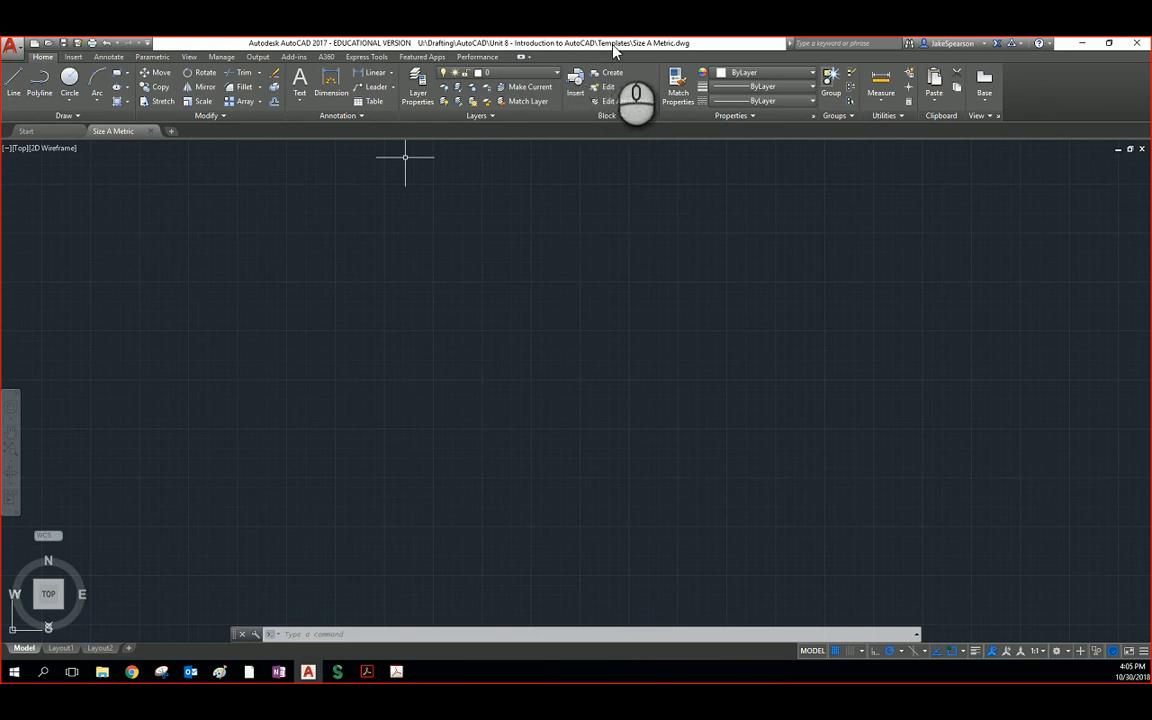
pyautogui.click(62, 43)
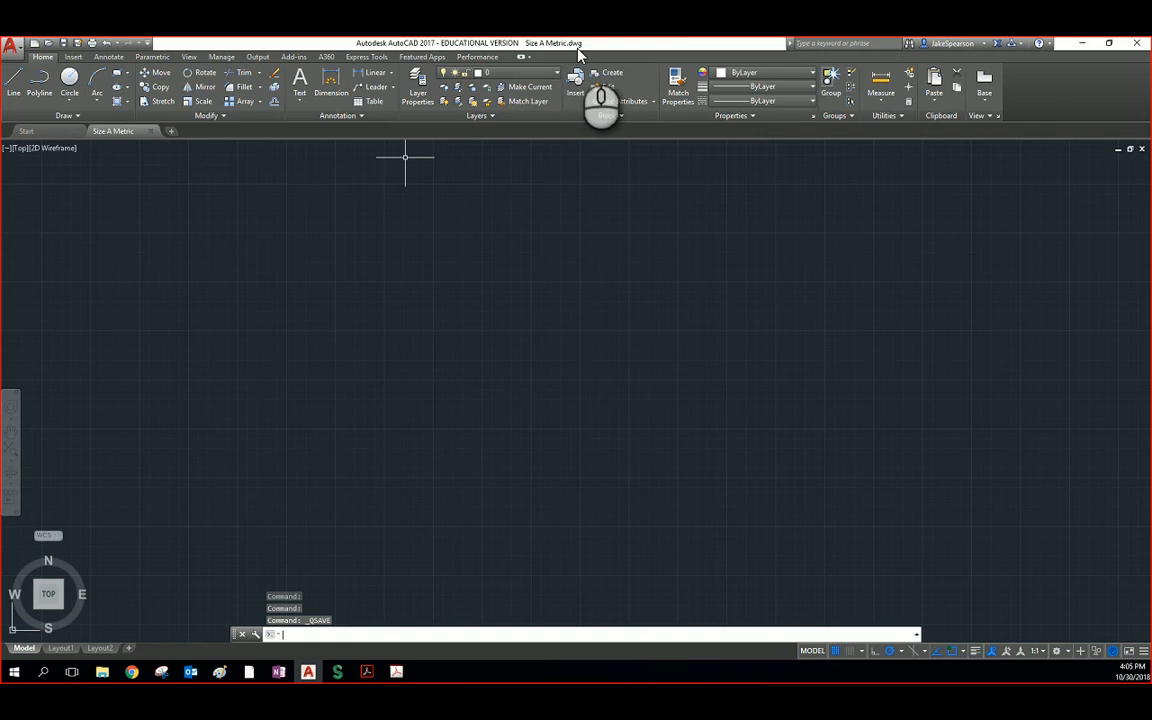
# Step: Review the file types available for saving a copy of the drawing, and cancel without saving
pyautogui.click(13, 46)
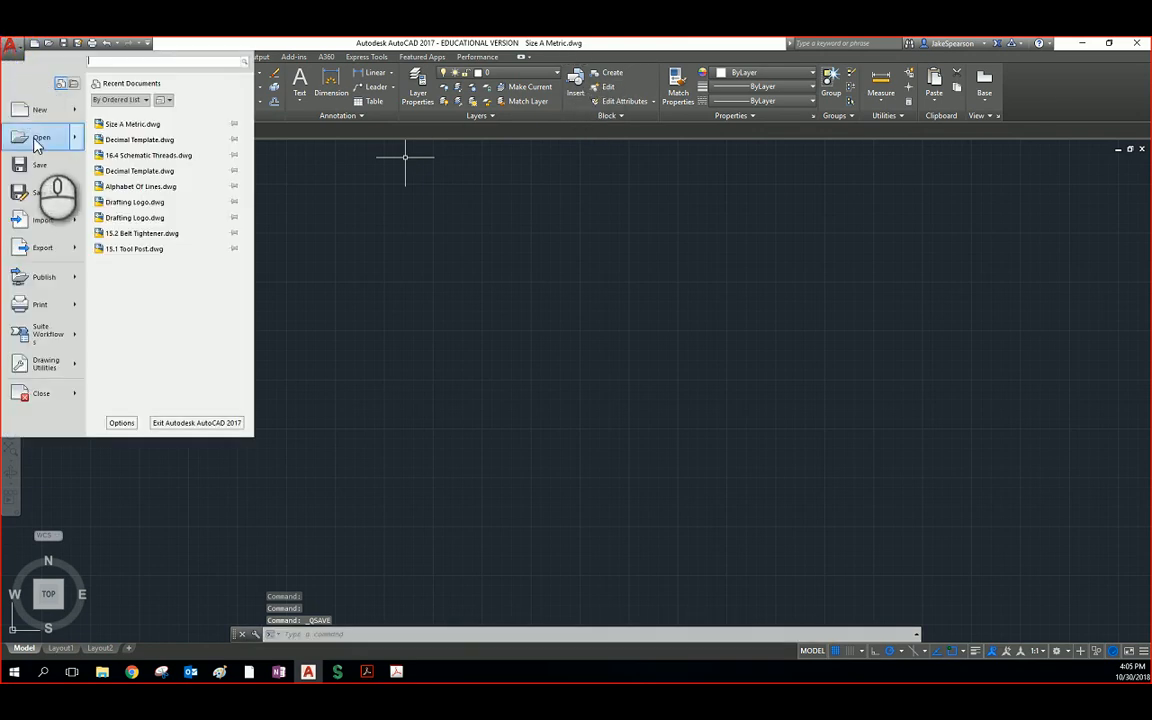
pyautogui.click(42, 193)
pyautogui.click(537, 505)
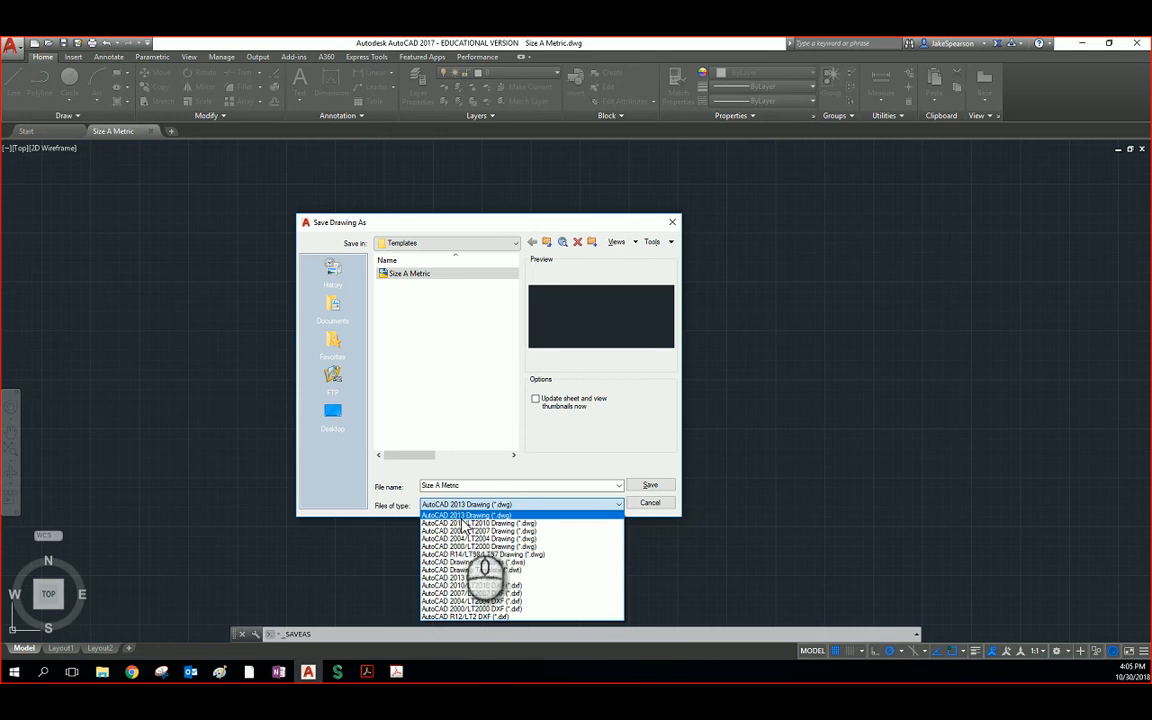
pyautogui.click(648, 504)
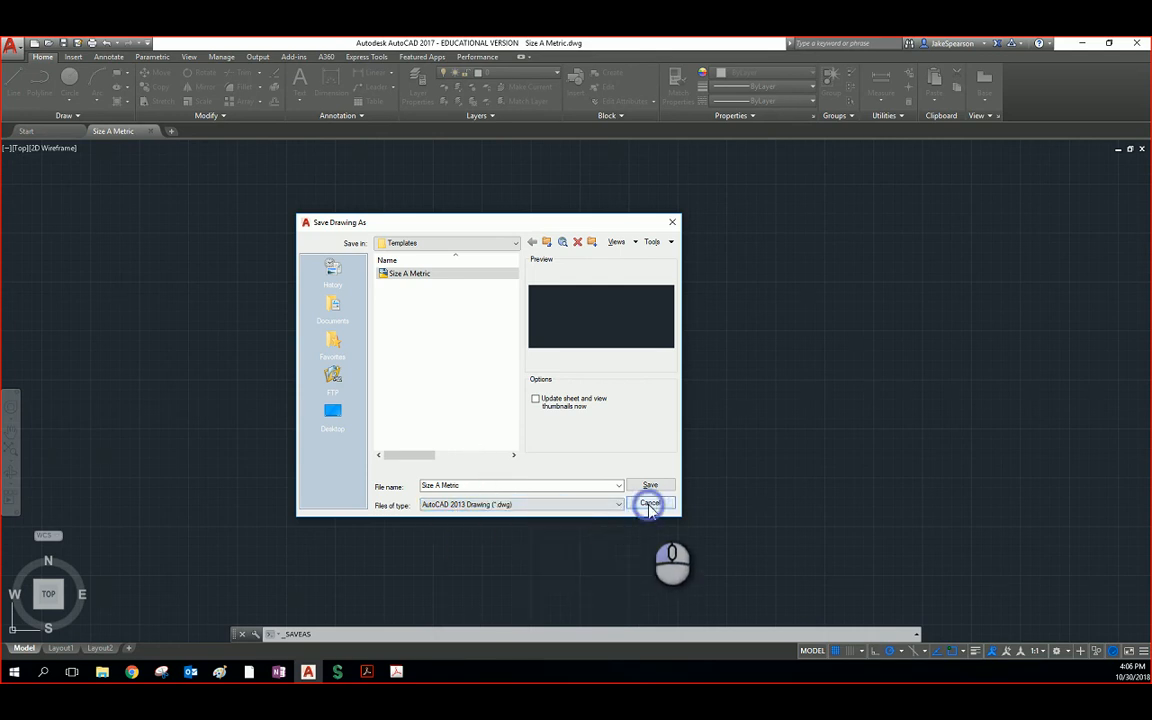
pyautogui.click(649, 503)
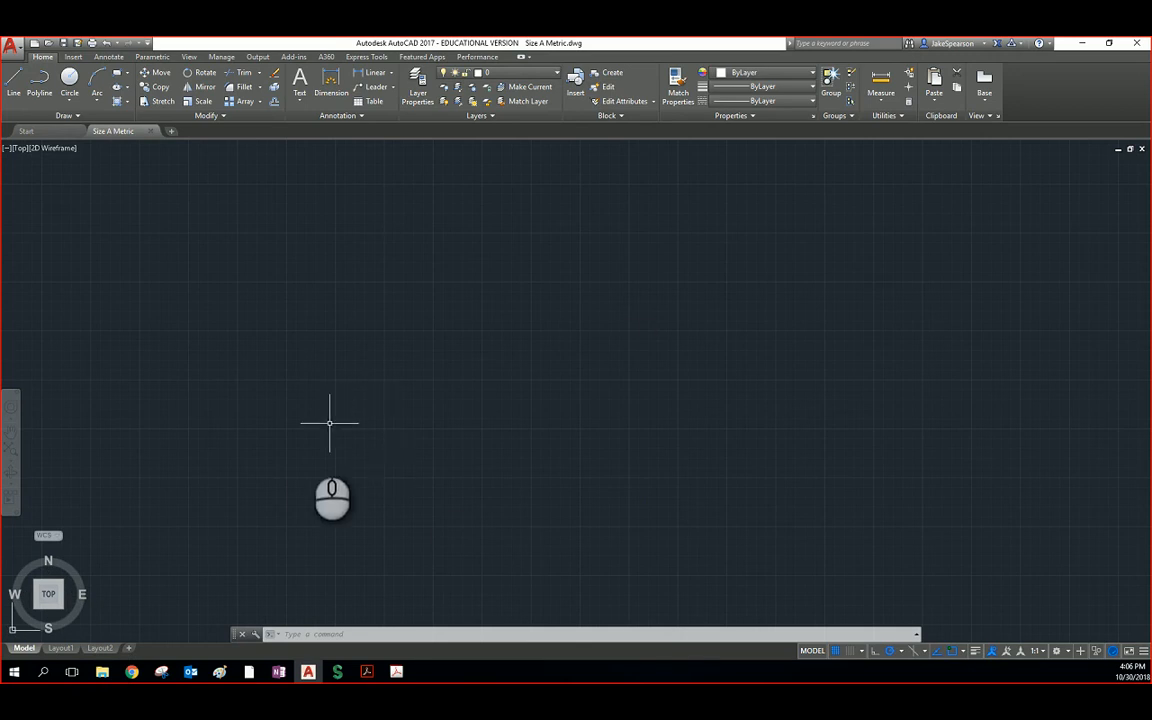
# Step: Compare Layout1 with Layout2 and permanently delete Layout2 from the drawing
pyautogui.click(61, 648)
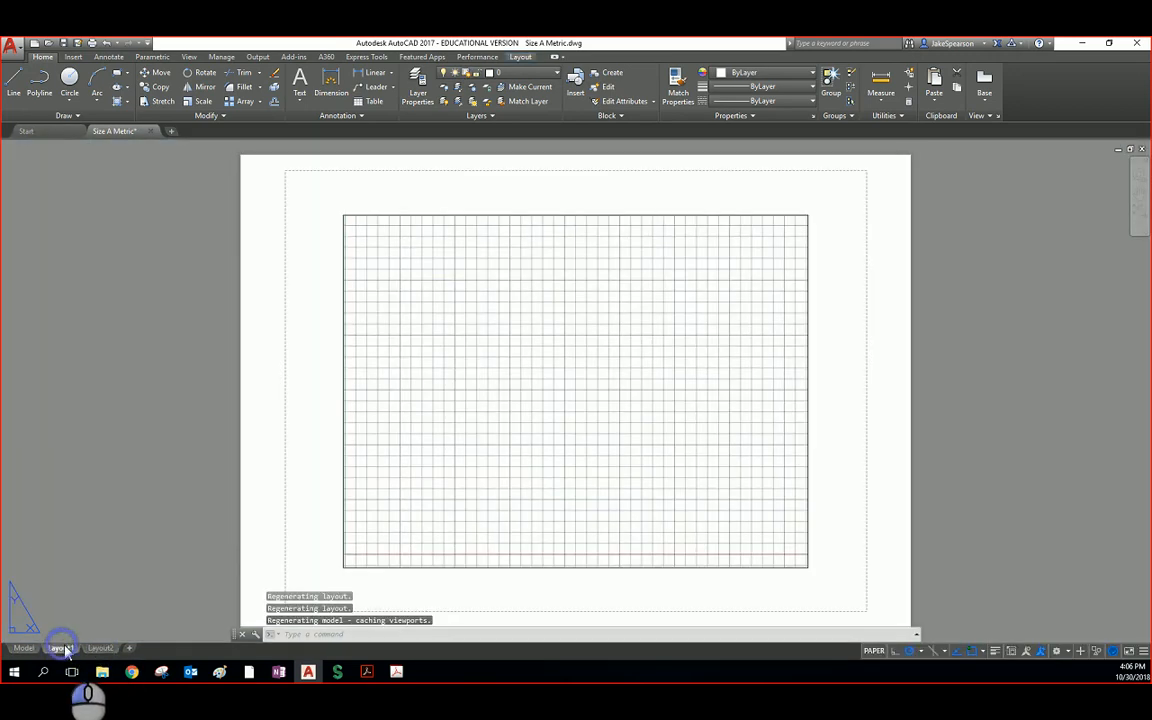
pyautogui.click(100, 648)
pyautogui.click(66, 648)
pyautogui.click(98, 649)
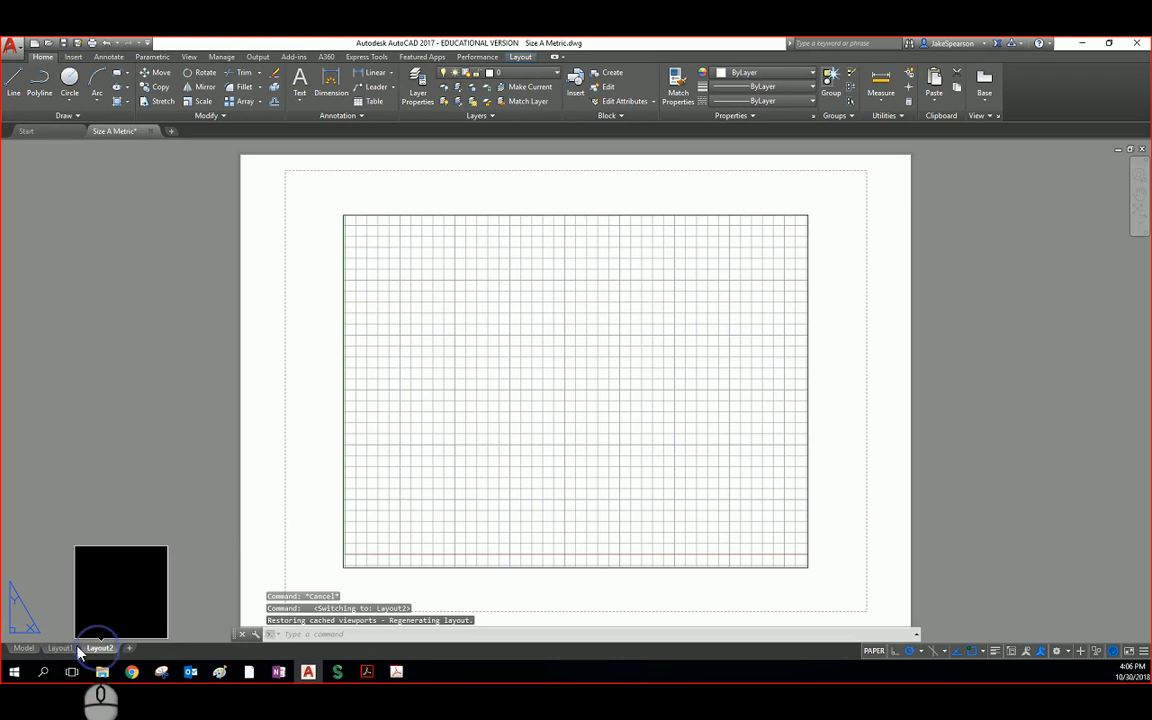
pyautogui.click(70, 648)
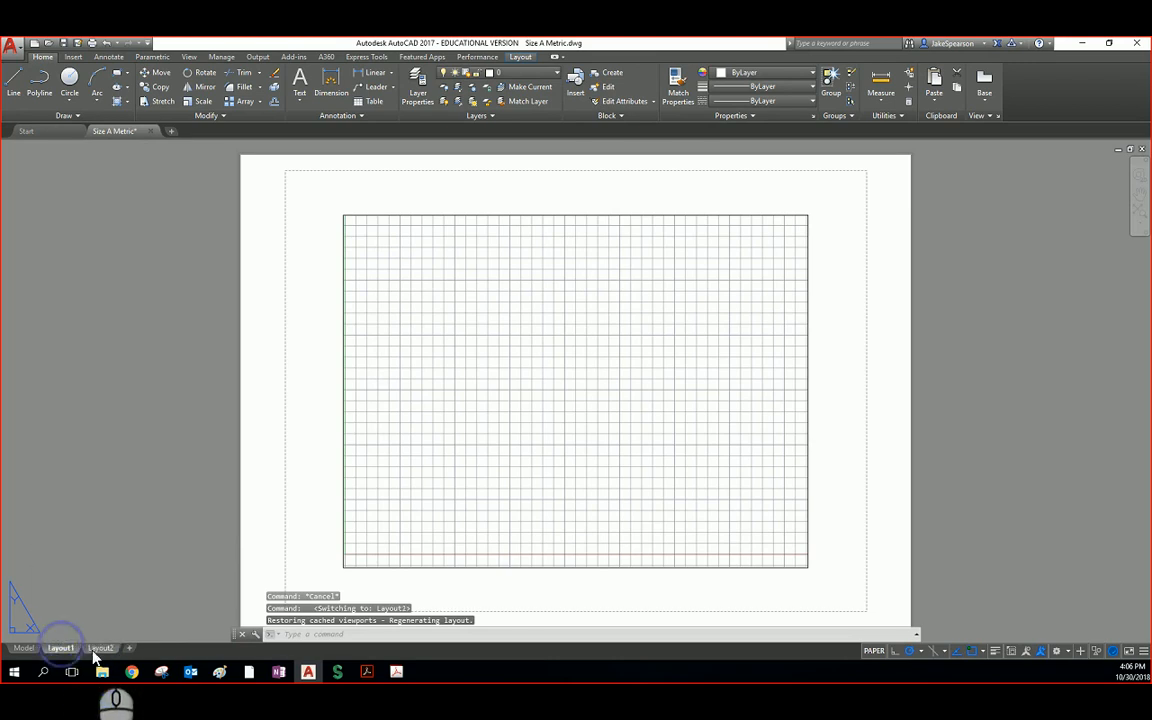
pyautogui.rightClick(98, 648)
pyautogui.click(125, 475)
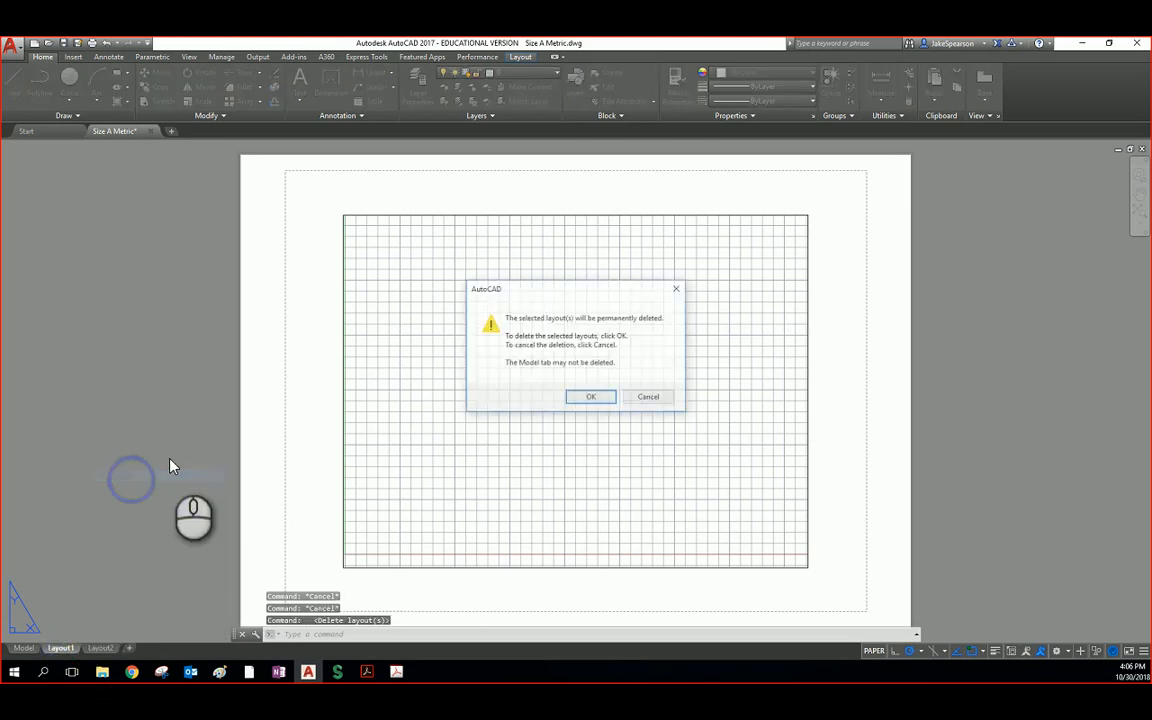
pyautogui.click(591, 399)
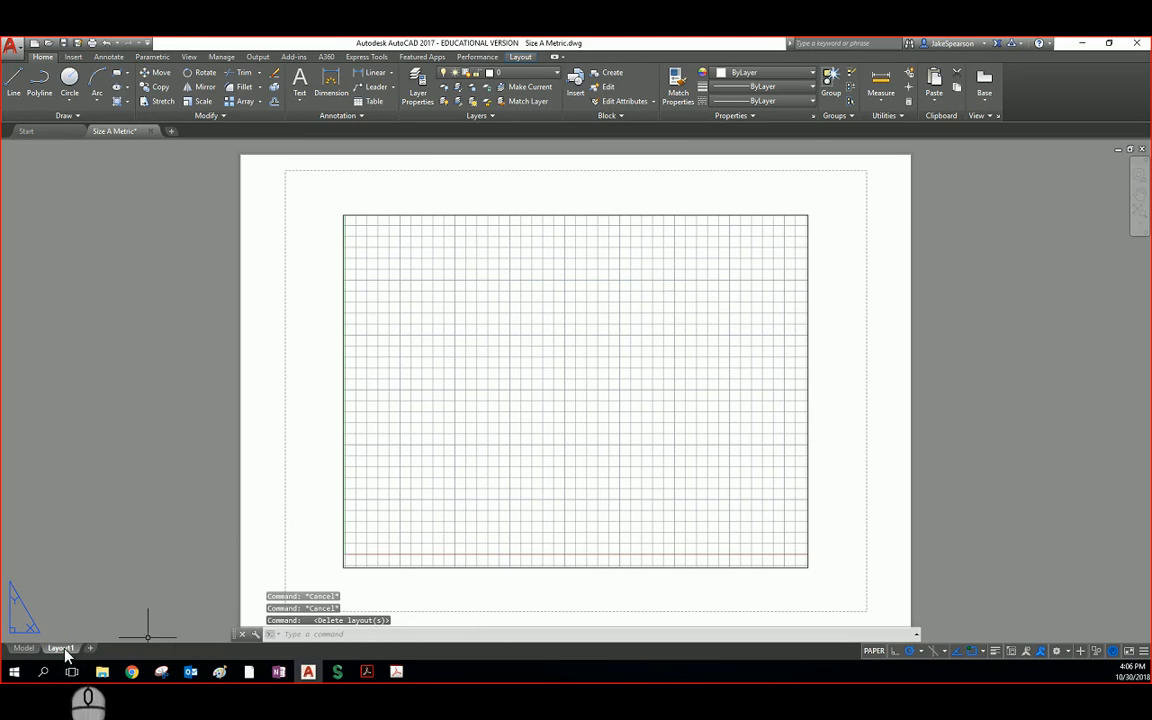
# Step: Rename Layout1 as Size A Metric
pyautogui.rightClick(60, 648)
pyautogui.click(112, 489)
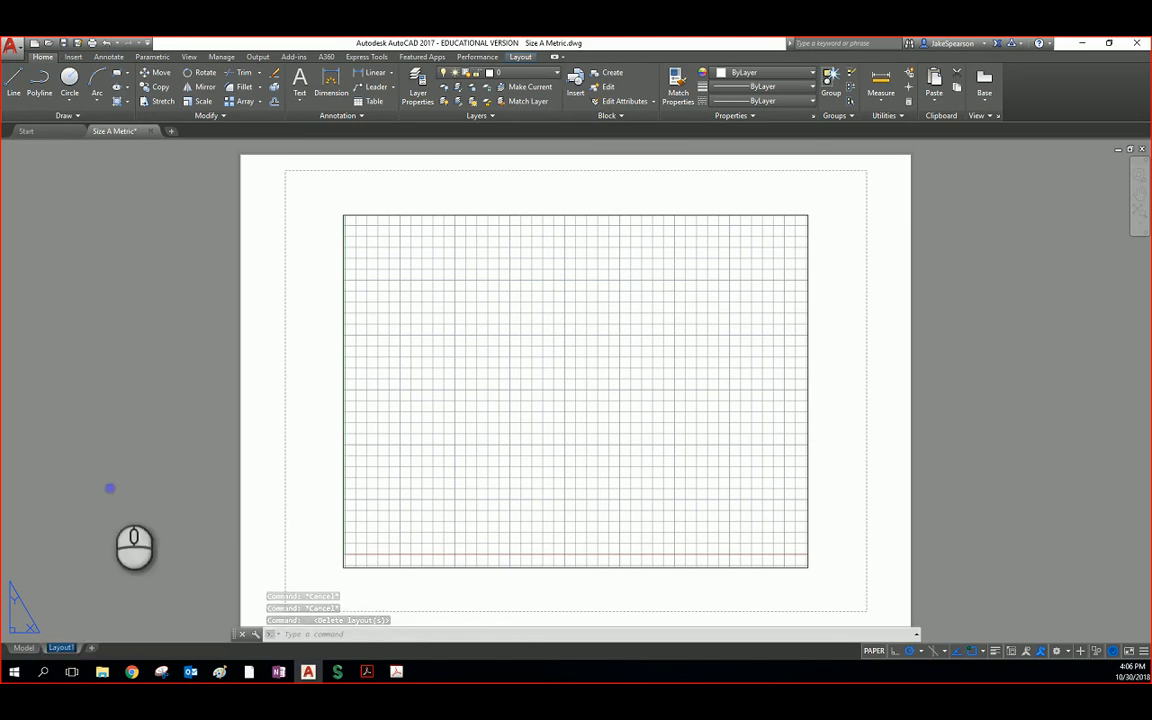
pyautogui.write('Size A')
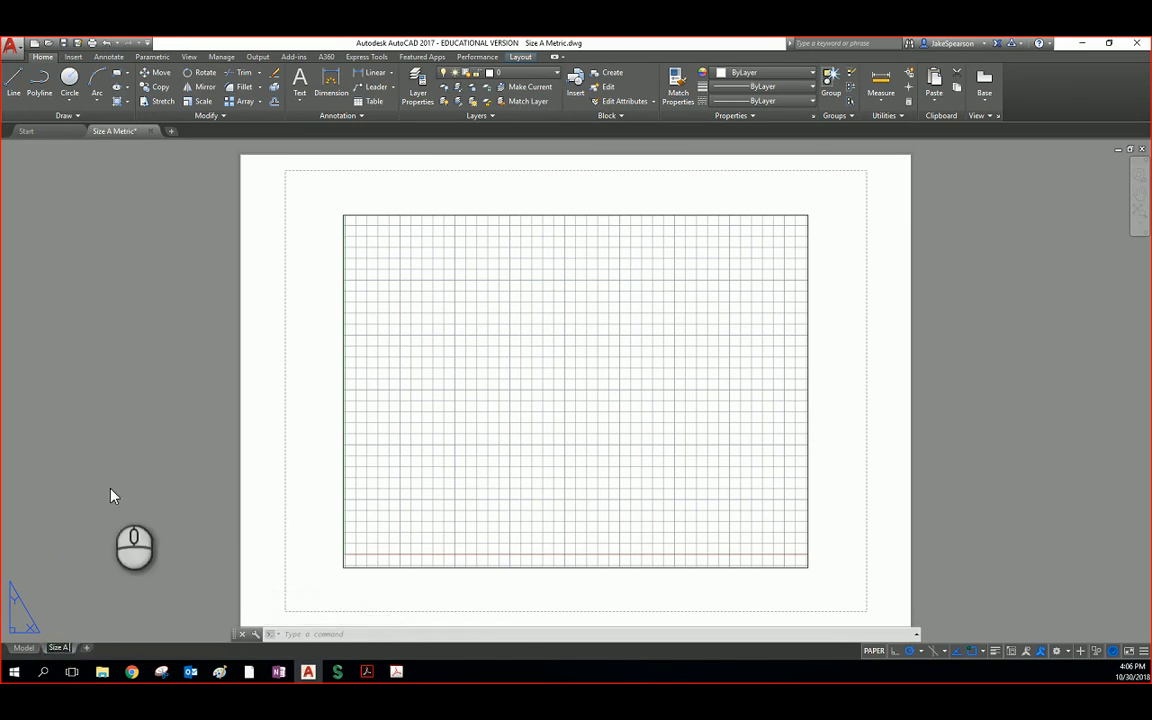
pyautogui.write(' Metric')
pyautogui.press('Return')
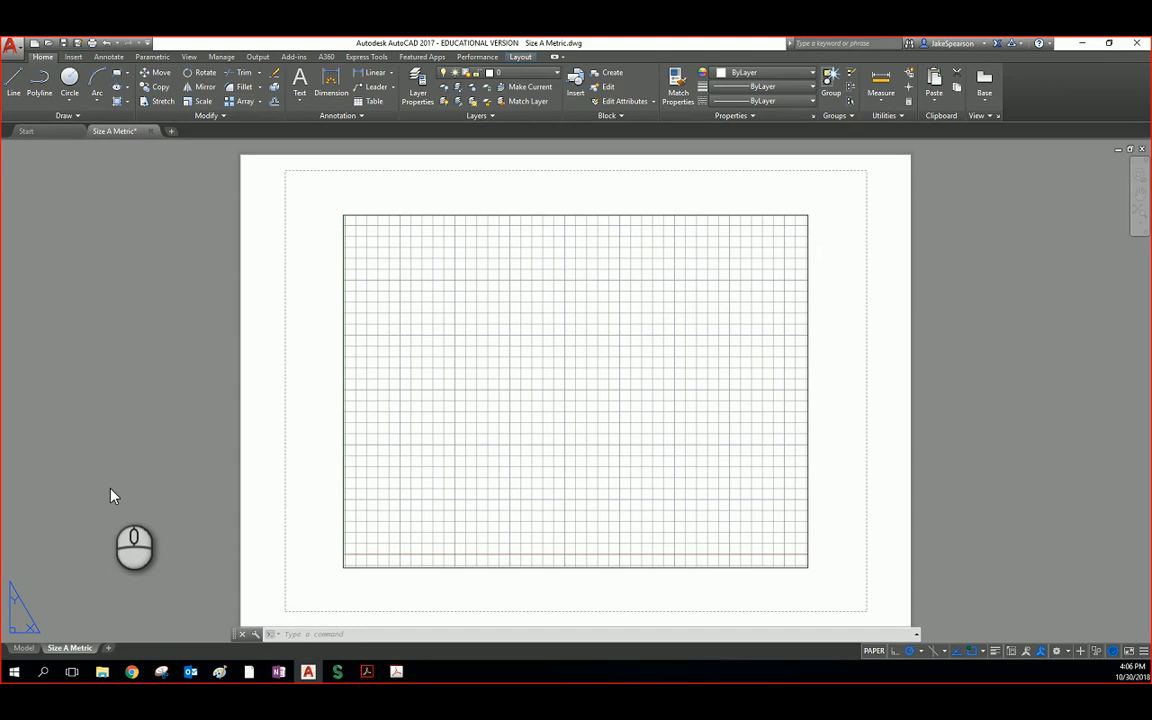
# Step: Modify the Size A Metric layout's page setup to use the HHS-Drafting-306-Color printer
pyautogui.rightClick(85, 648)
pyautogui.click(122, 560)
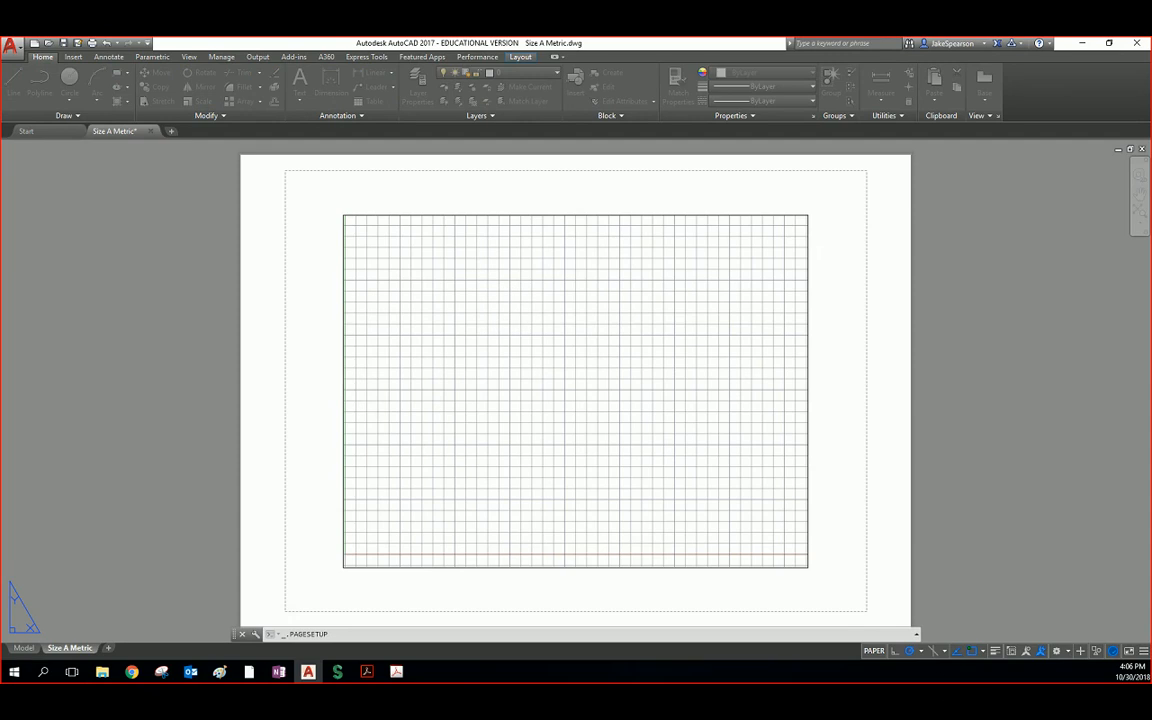
pyautogui.moveTo(1148, 681); pyautogui.dragTo(528, 197)
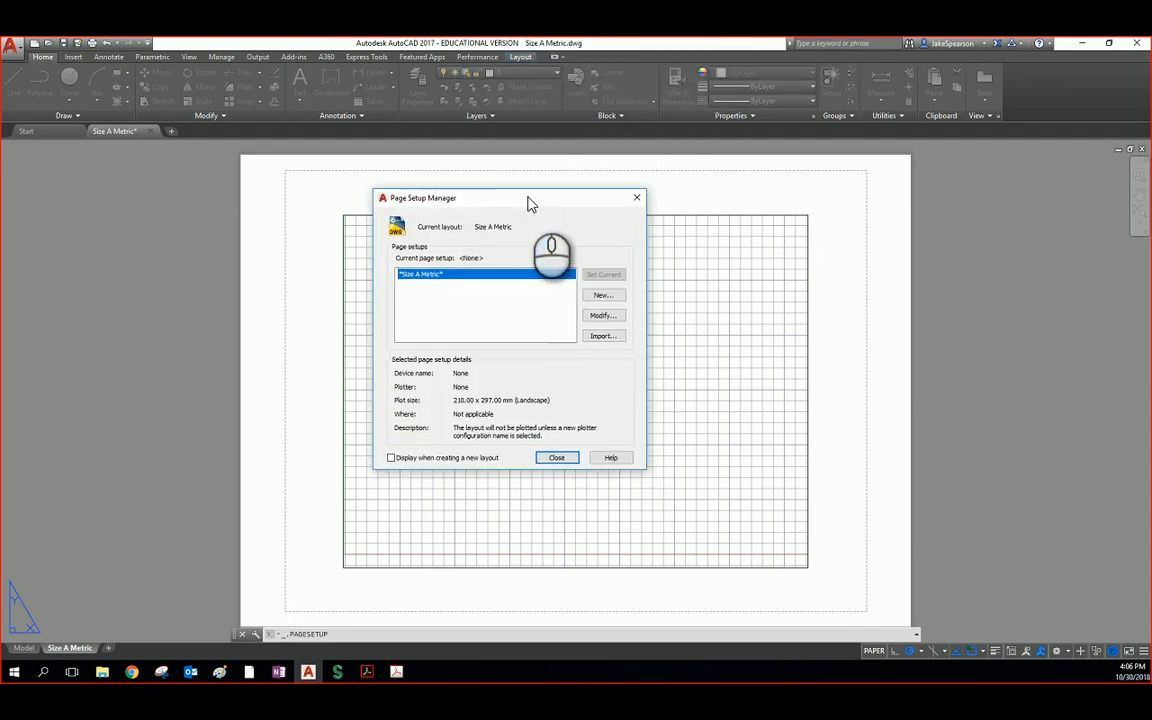
pyautogui.click(603, 317)
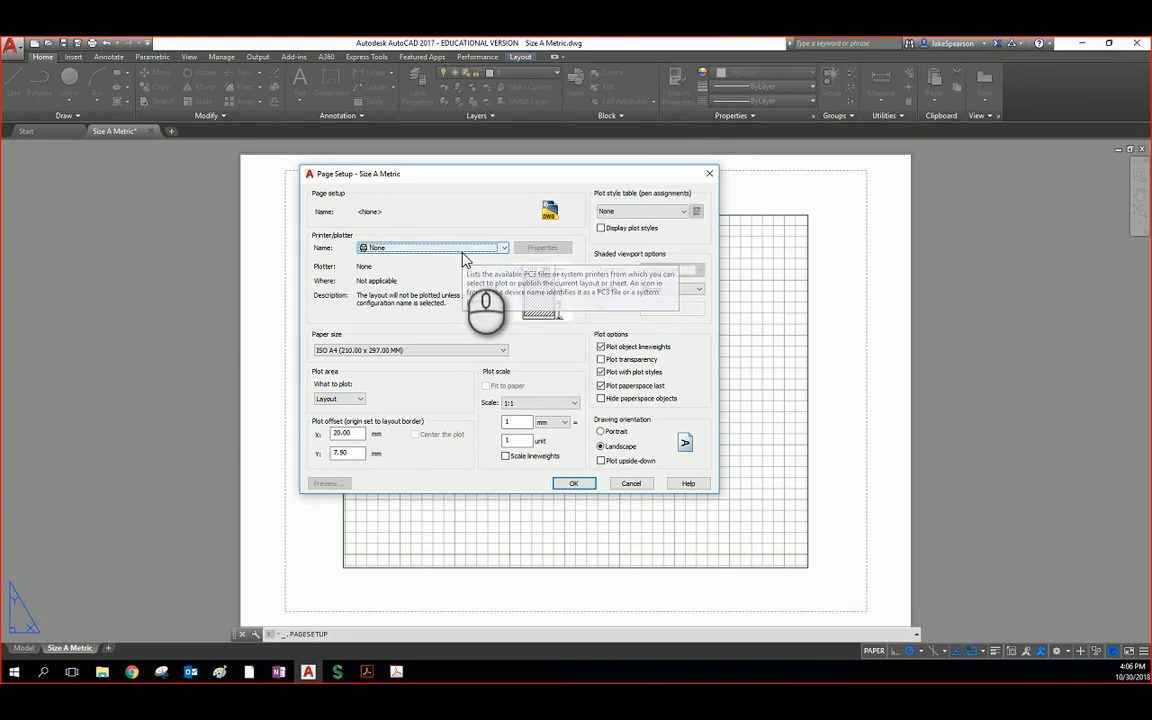
pyautogui.click(465, 249)
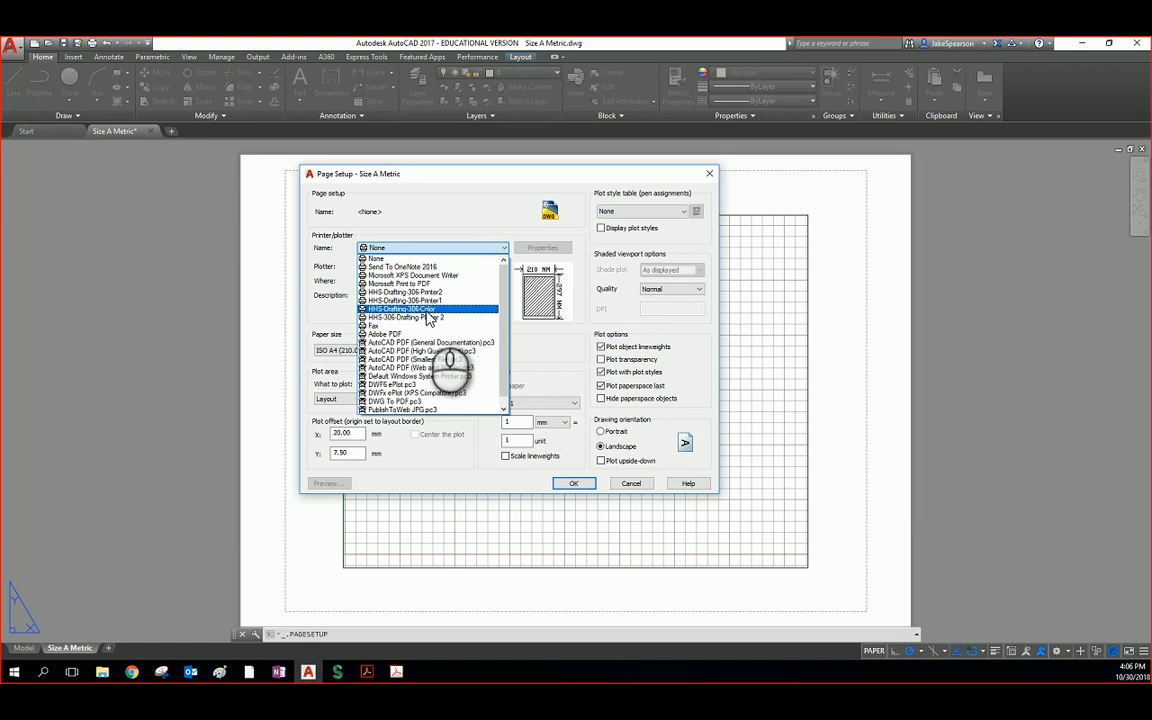
pyautogui.click(427, 310)
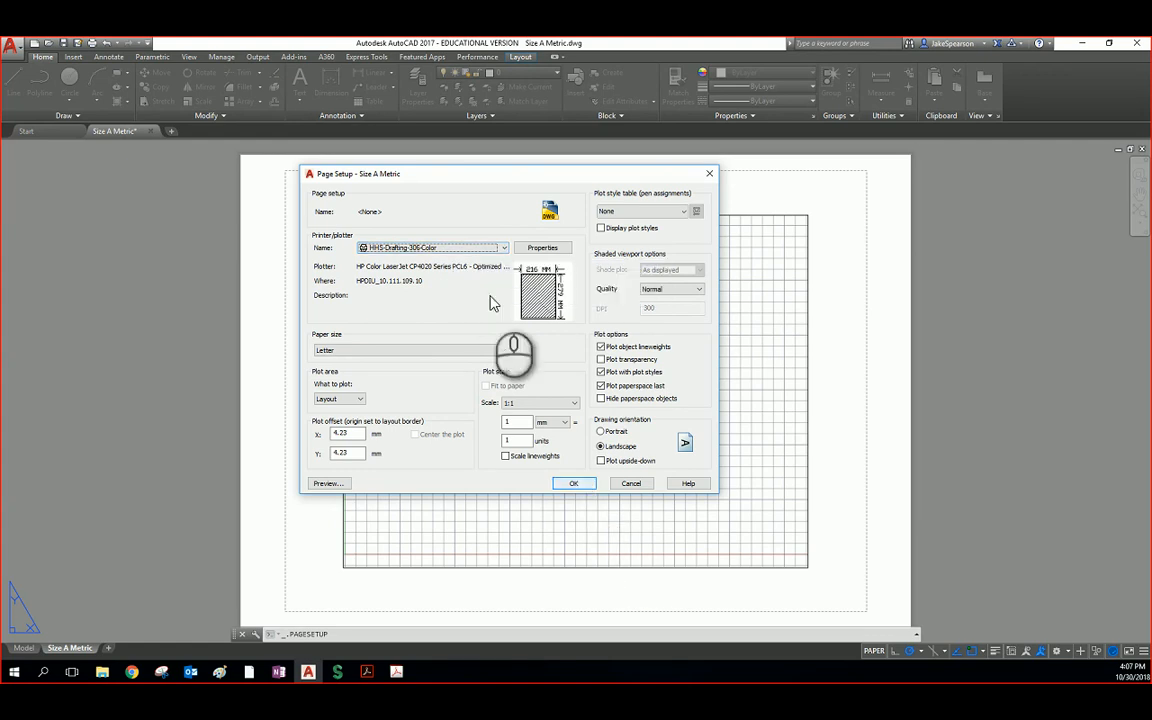
pyautogui.click(570, 483)
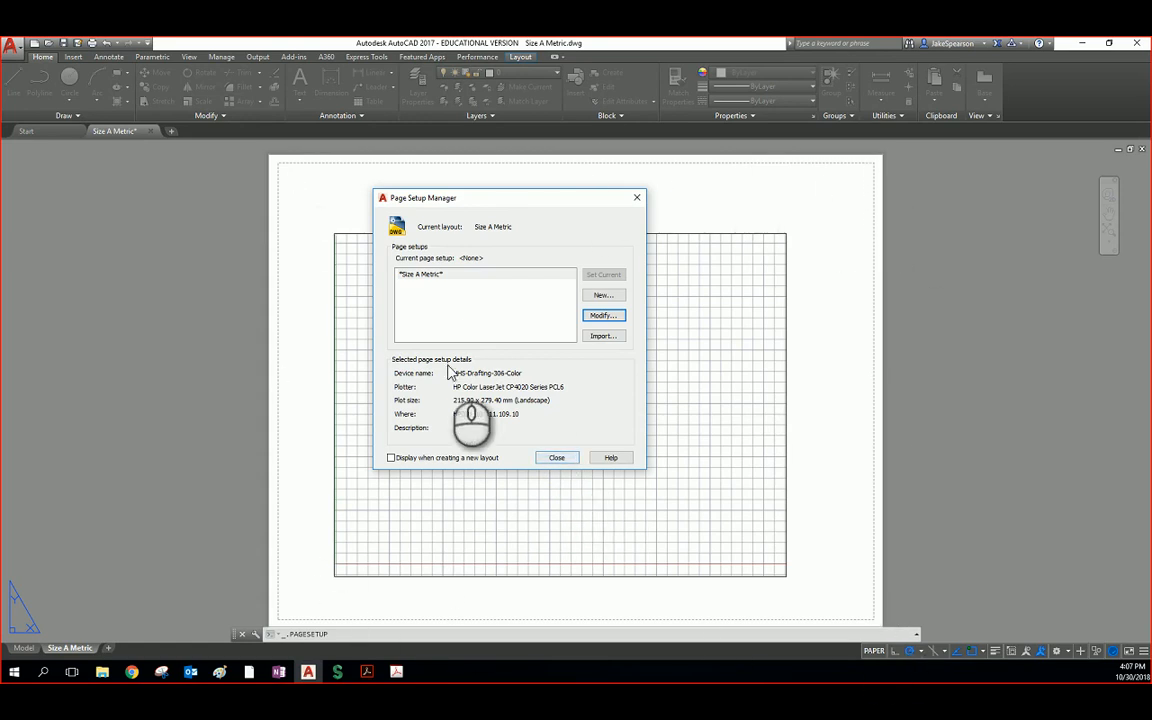
pyautogui.click(562, 458)
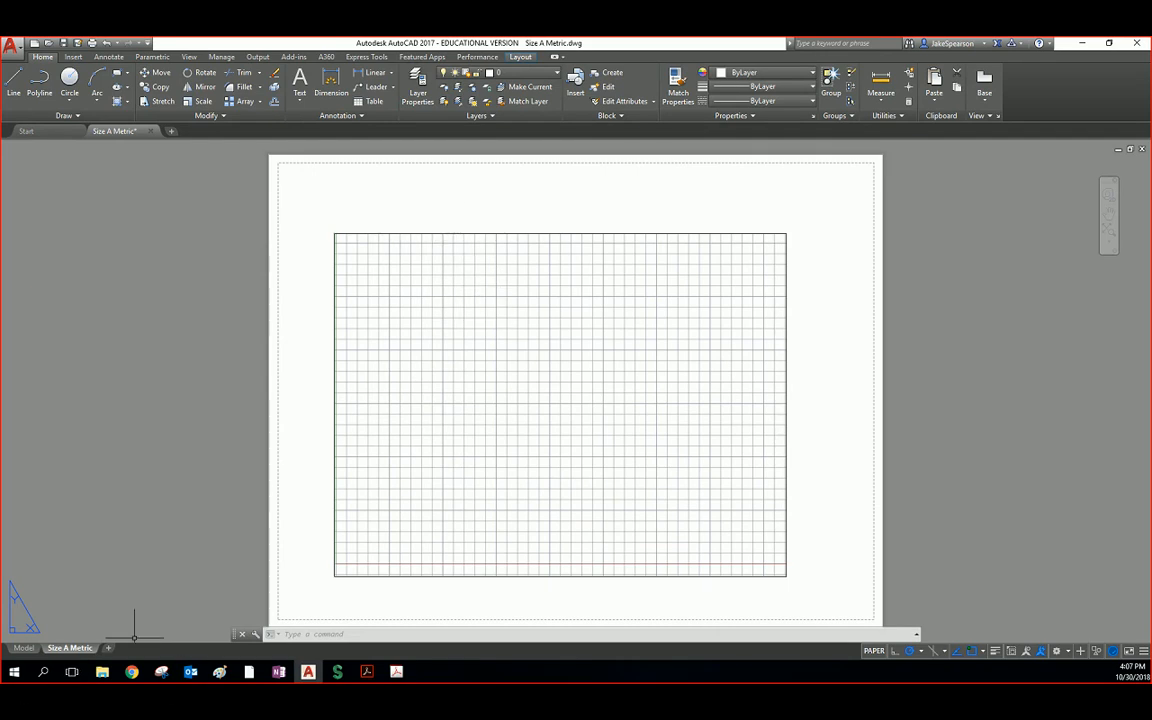
# Step: Switch to OneNote and look through the AutoCAD page in Resources, ending on the Unit 8 - Introduction to AutoCAD page
pyautogui.moveTo(530, 262); pyautogui.dragTo(522, 42)
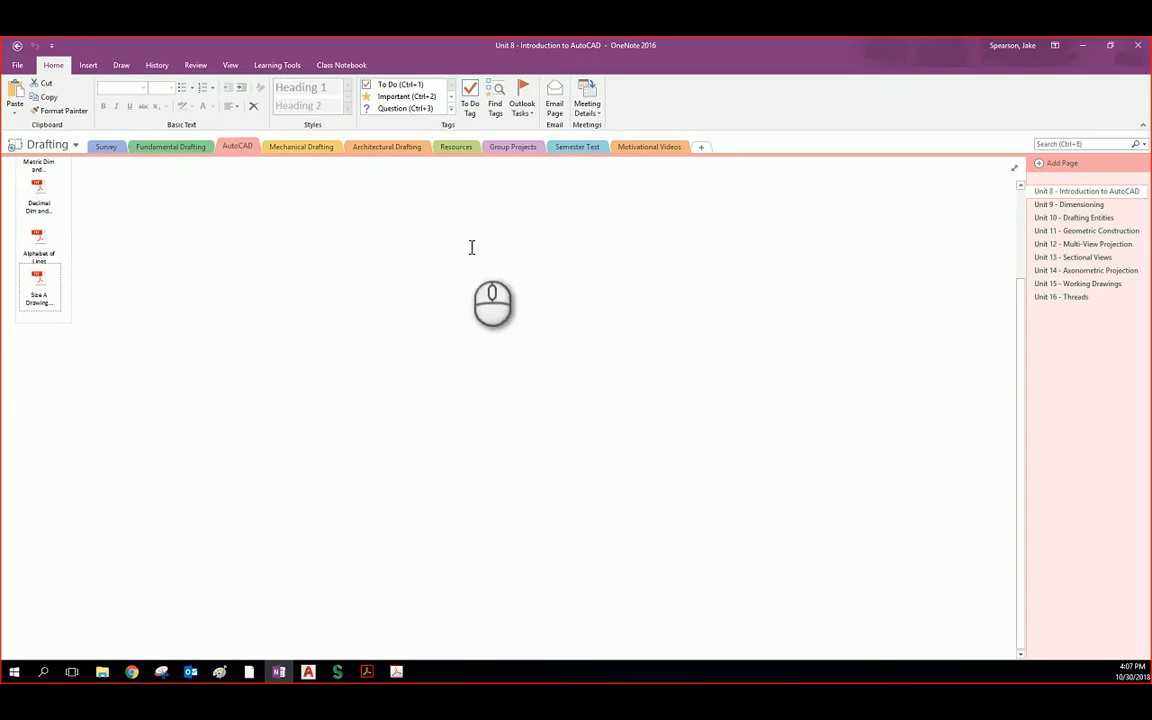
pyautogui.click(266, 398)
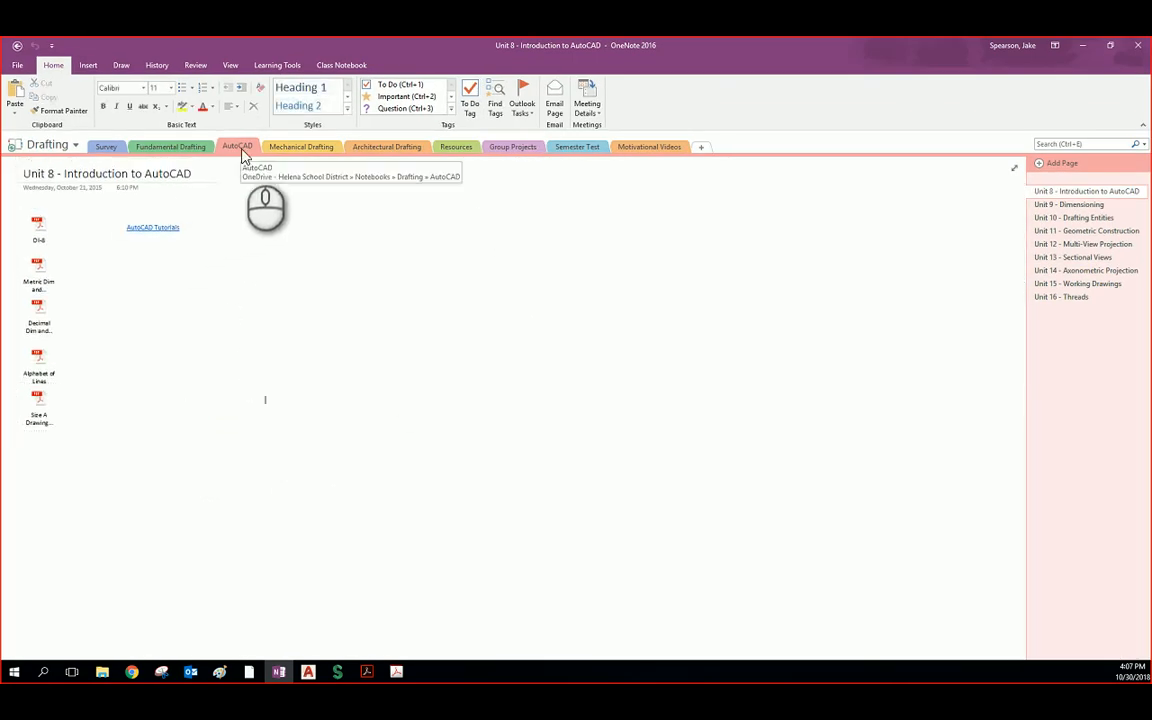
pyautogui.click(456, 147)
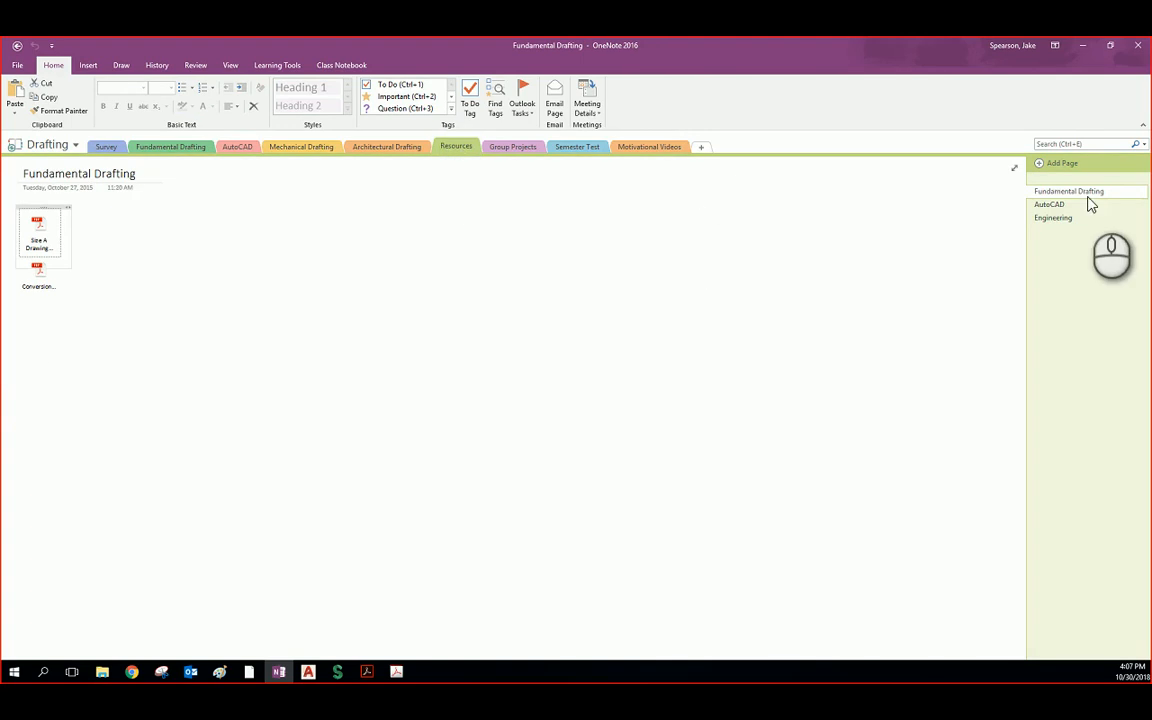
pyautogui.click(1058, 205)
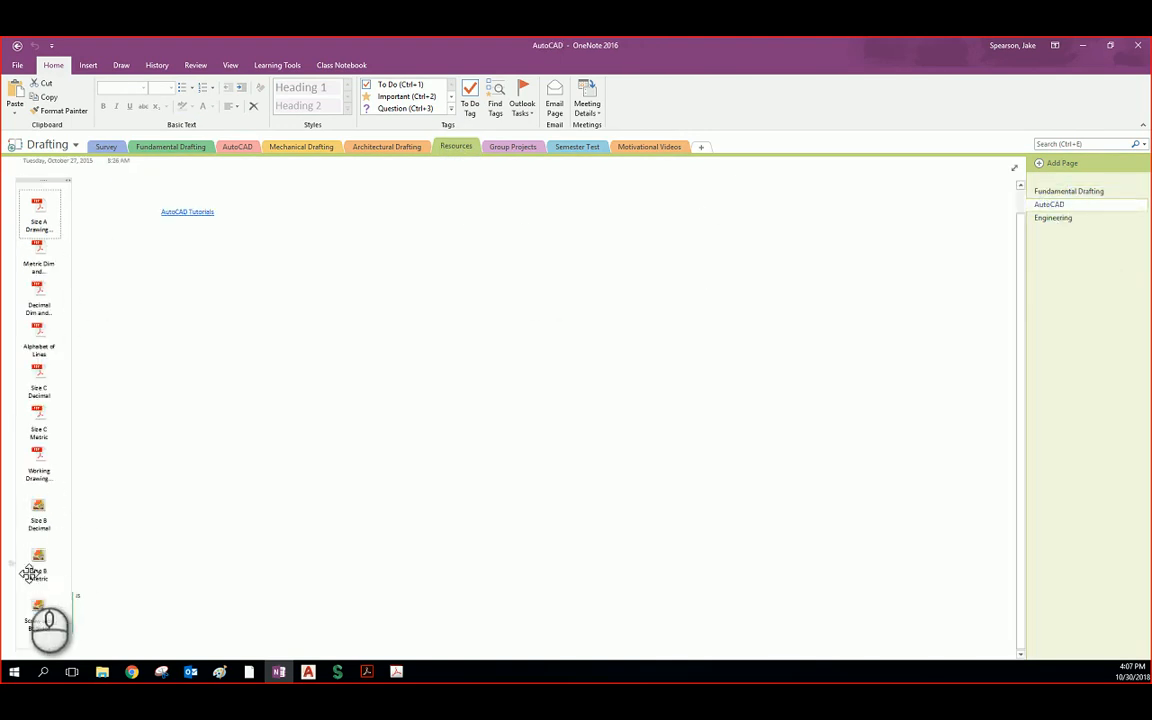
pyautogui.scroll(1, 40, 570)
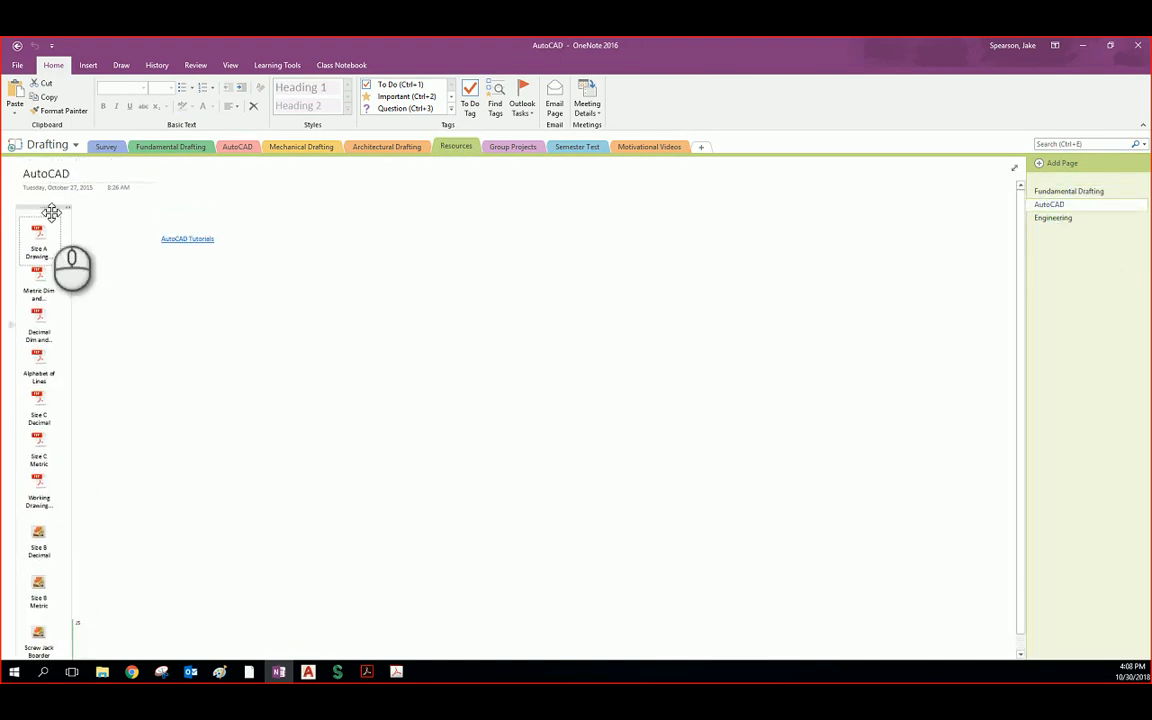
pyautogui.click(234, 150)
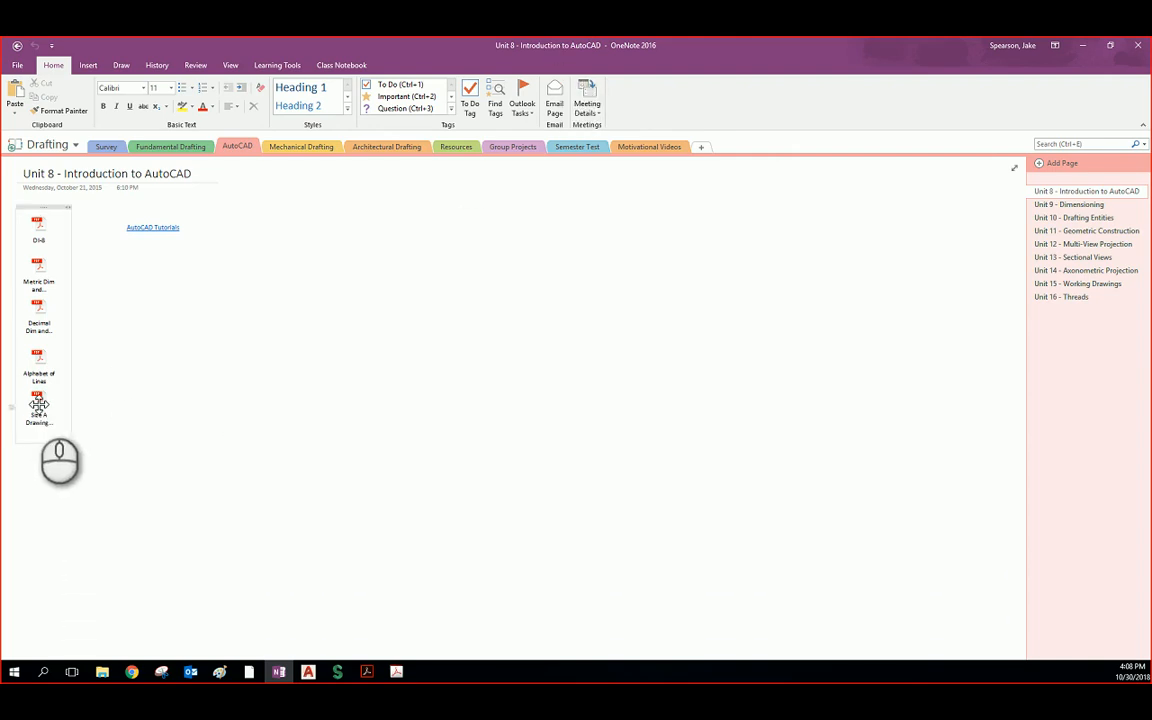
# Step: Maximize the Size A Drawing Sheets PDF in Acrobat Reader and examine the metric sheet's border and title block dimensions
pyautogui.click(368, 673)
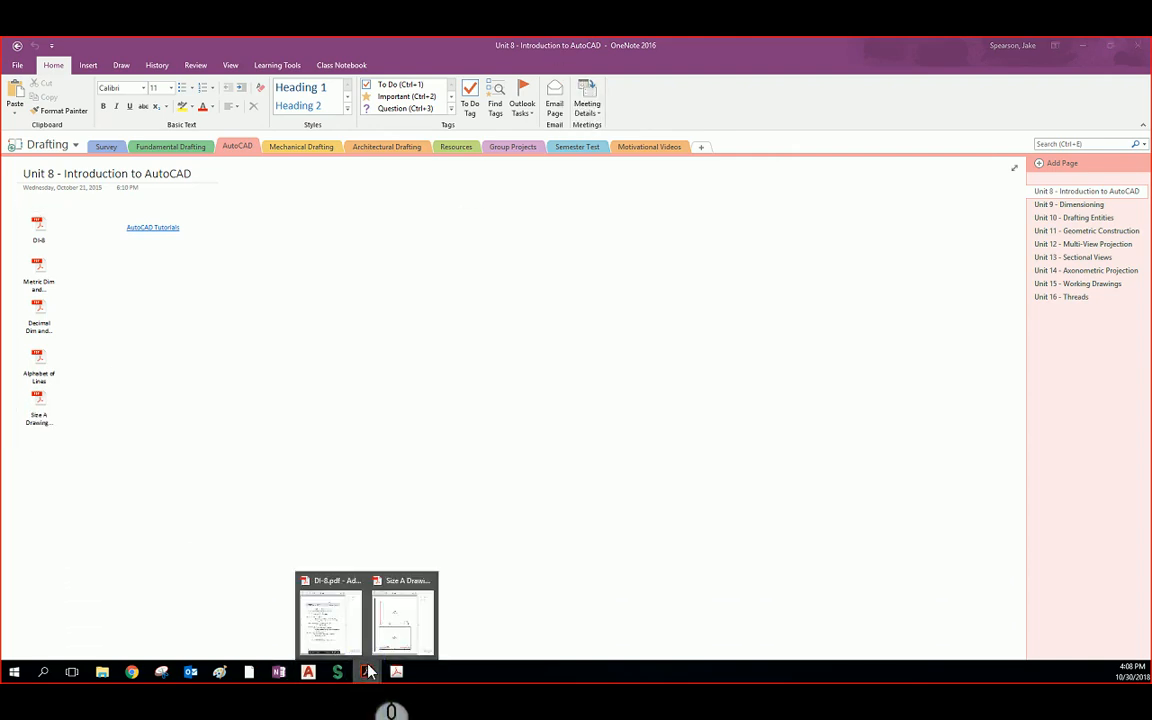
pyautogui.click(403, 614)
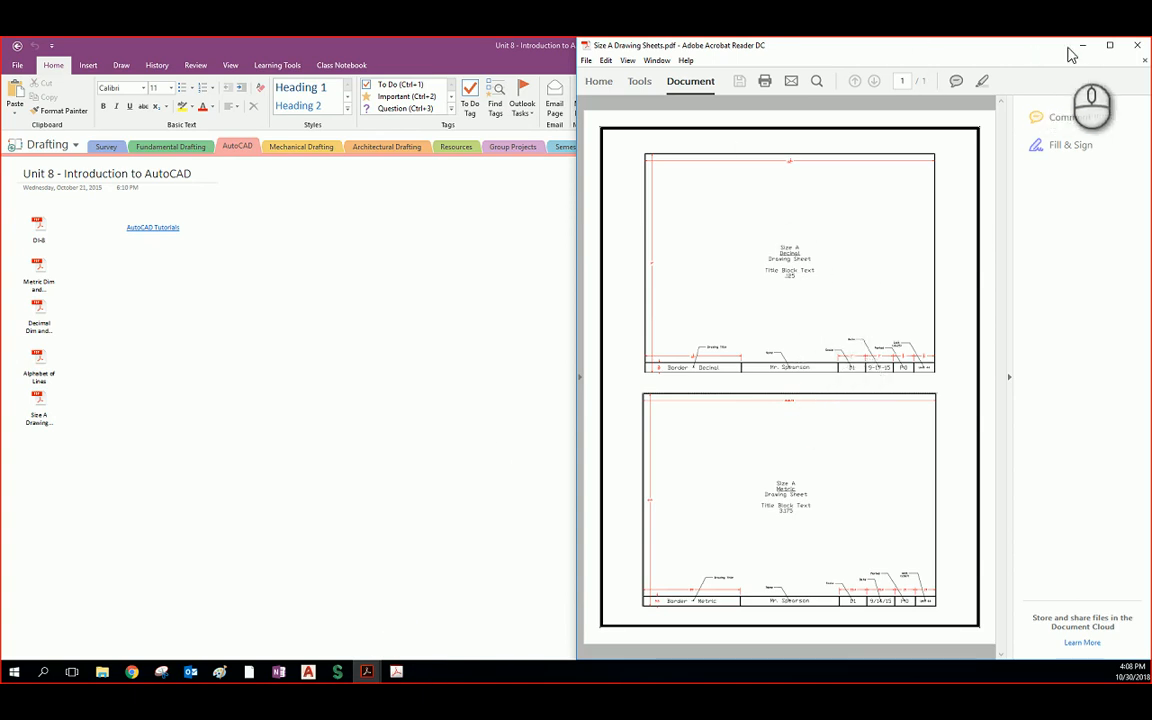
pyautogui.click(1109, 45)
pyautogui.scroll(-10, 513, 464)
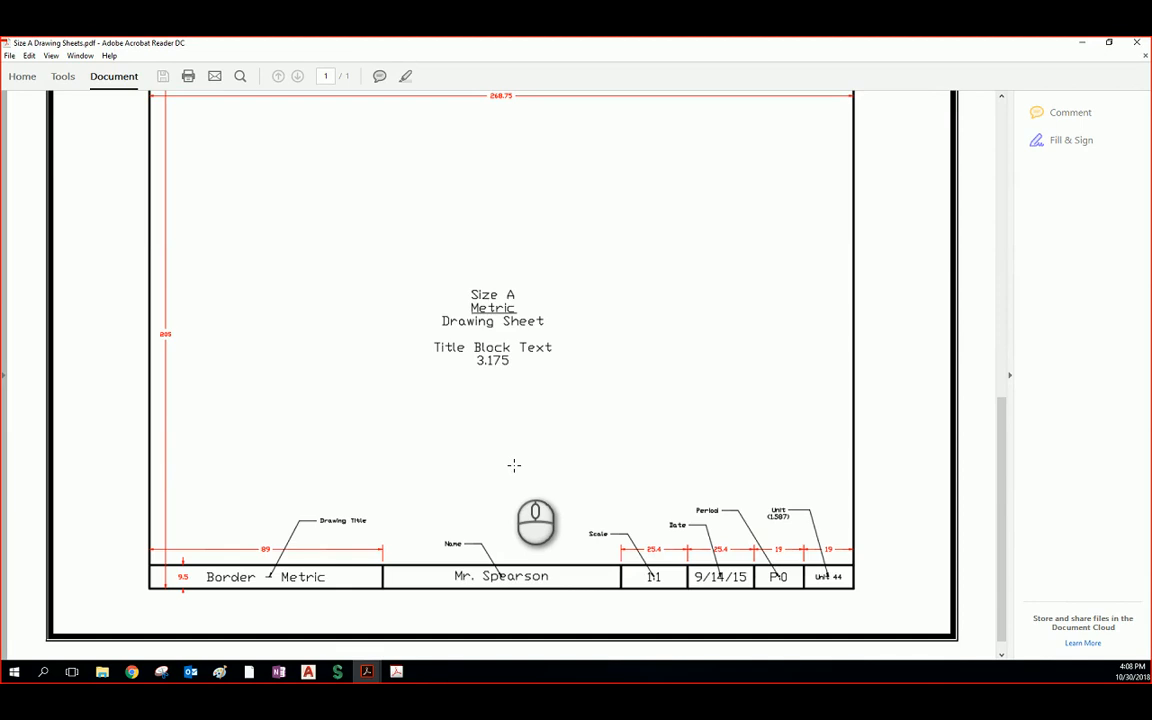
pyautogui.scroll(1, 513, 464)
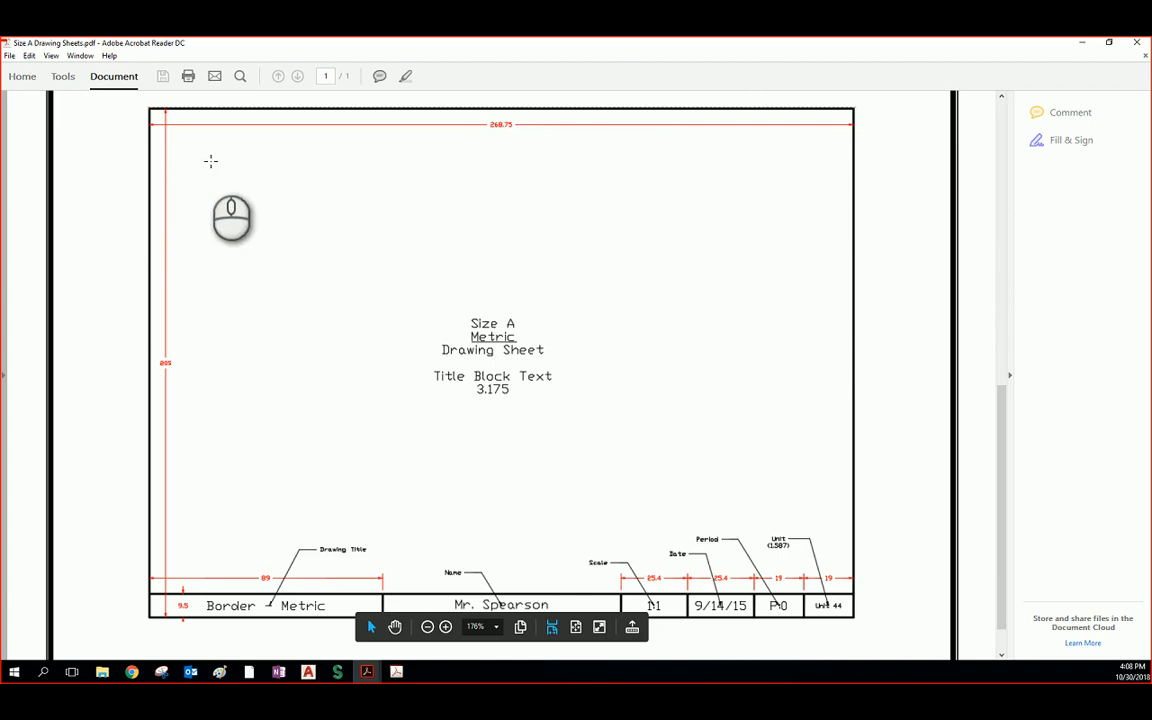
pyautogui.moveTo(626, 44); pyautogui.dragTo(700, 683)
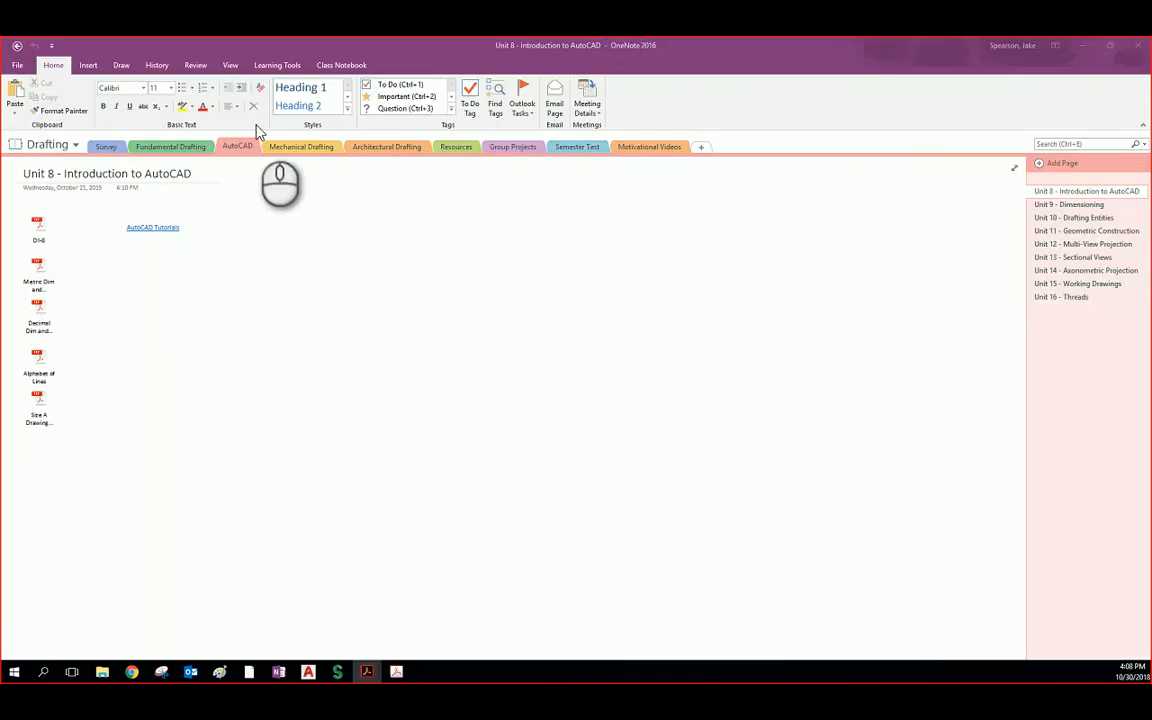
# Step: Open the Alphabet of Lines PDF from OneNote, review its layer colors, line types and line weights, and return to the AutoCAD drawing
pyautogui.click(45, 368)
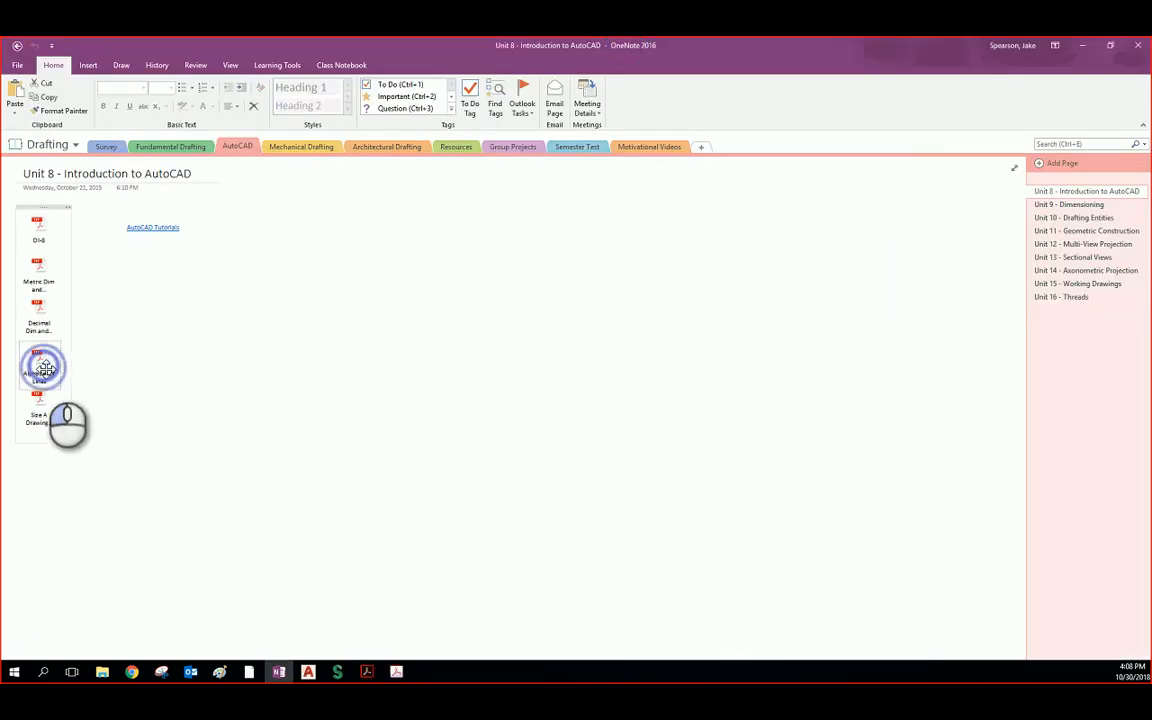
pyautogui.doubleClick(45, 368)
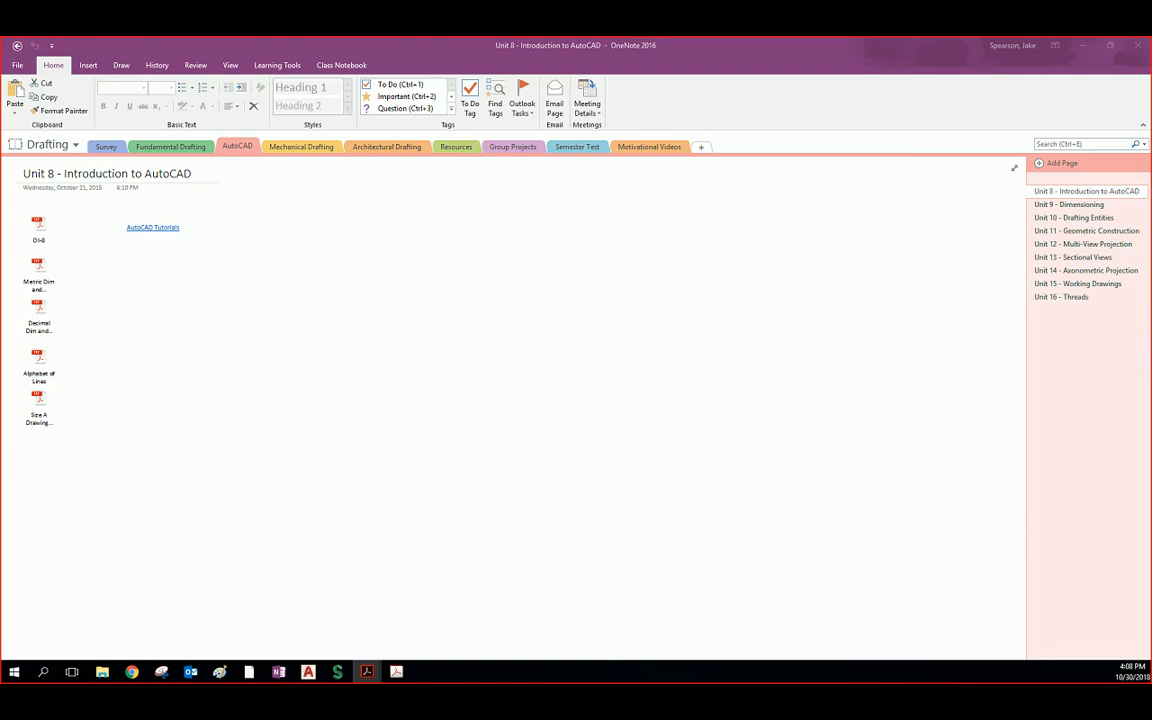
pyautogui.doubleClick(648, 116)
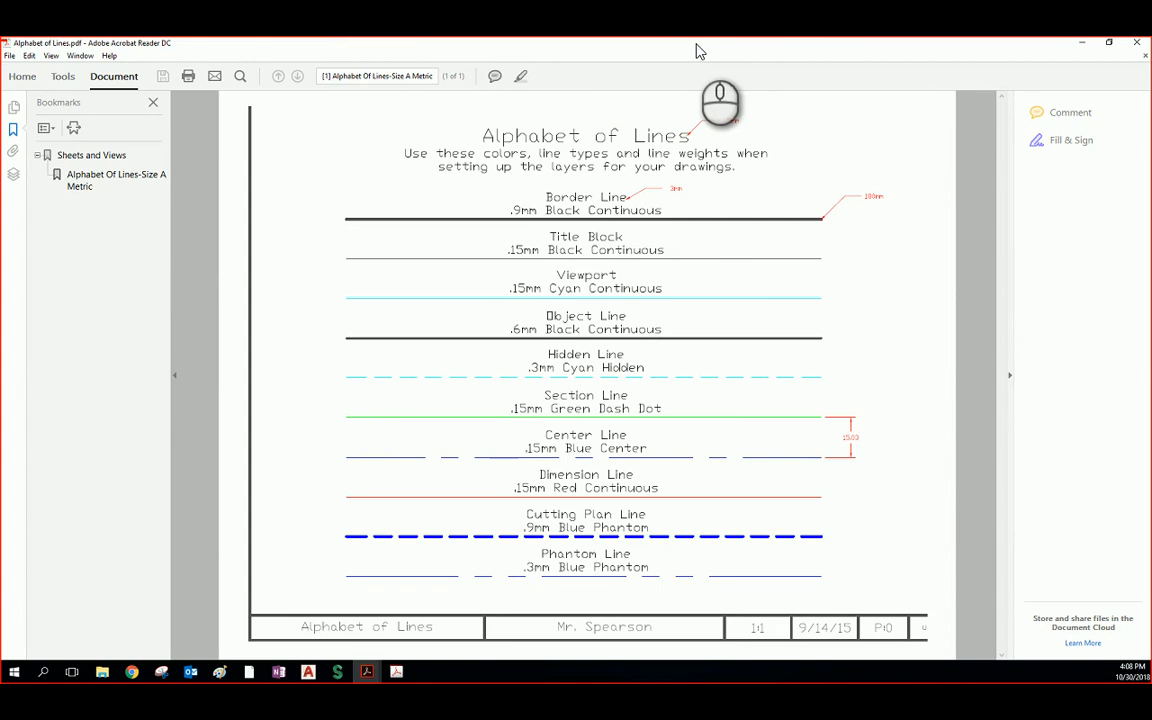
pyautogui.moveTo(694, 44); pyautogui.dragTo(610, 700)
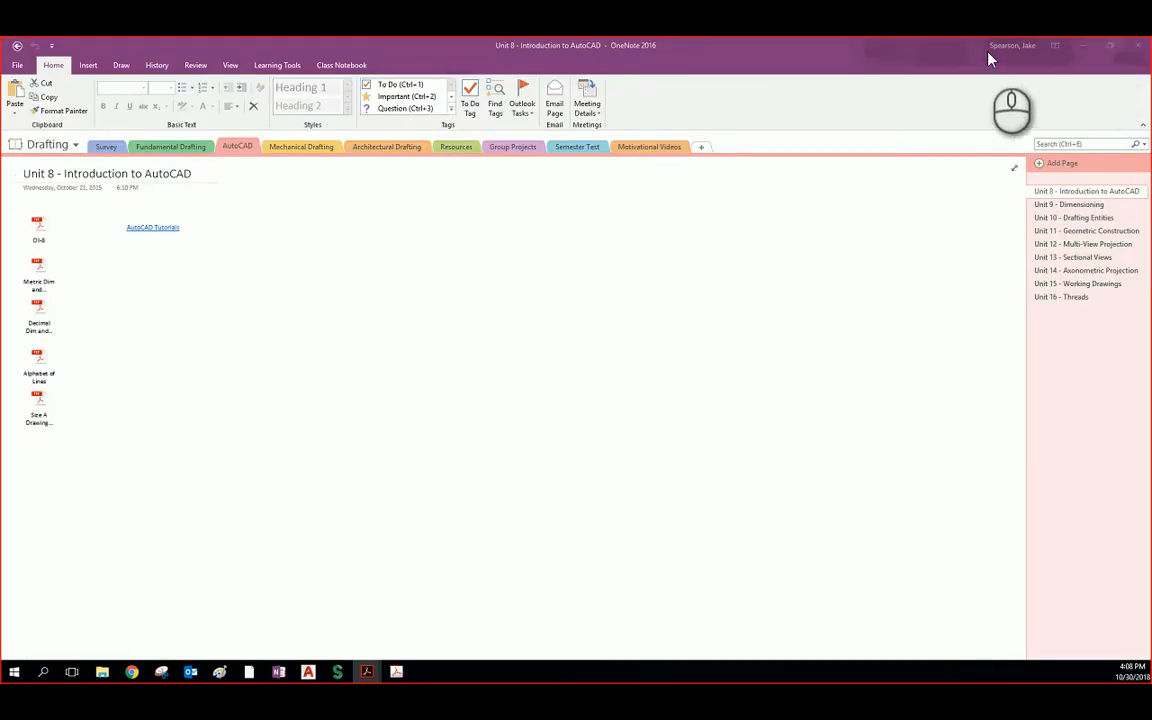
pyautogui.moveTo(888, 46); pyautogui.dragTo(620, 700)
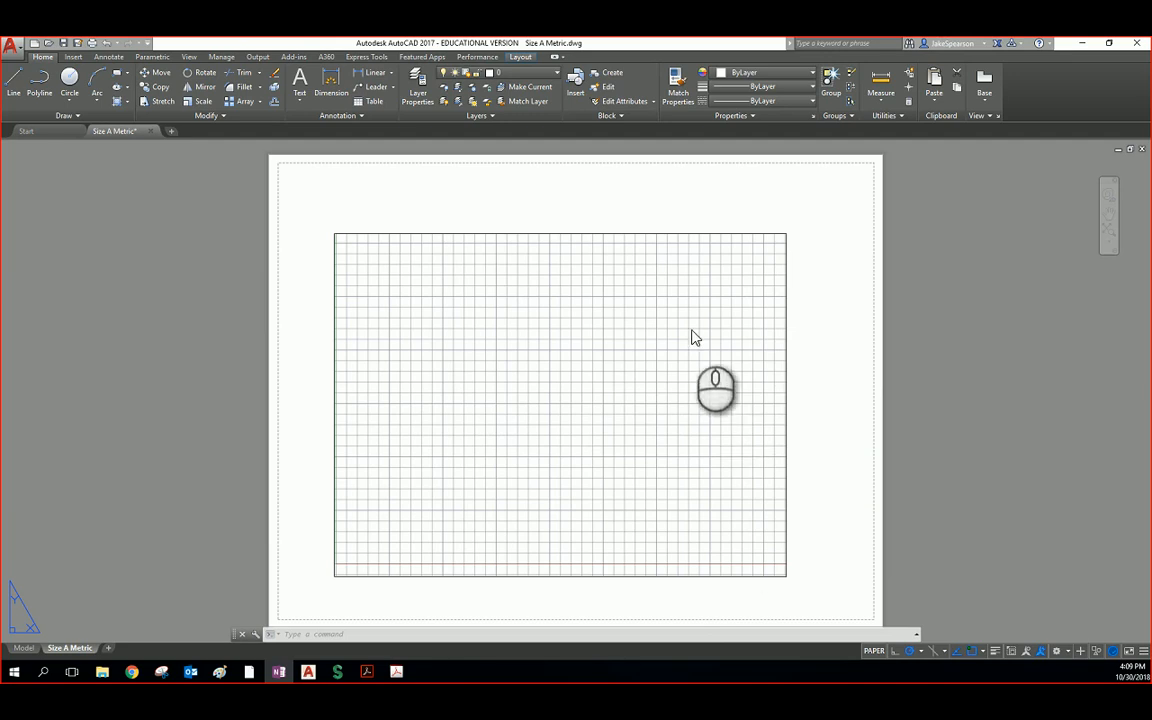
# Step: Open the Layer Properties Manager, move it over the sheet and widen it to show the layer property columns
pyautogui.click(416, 98)
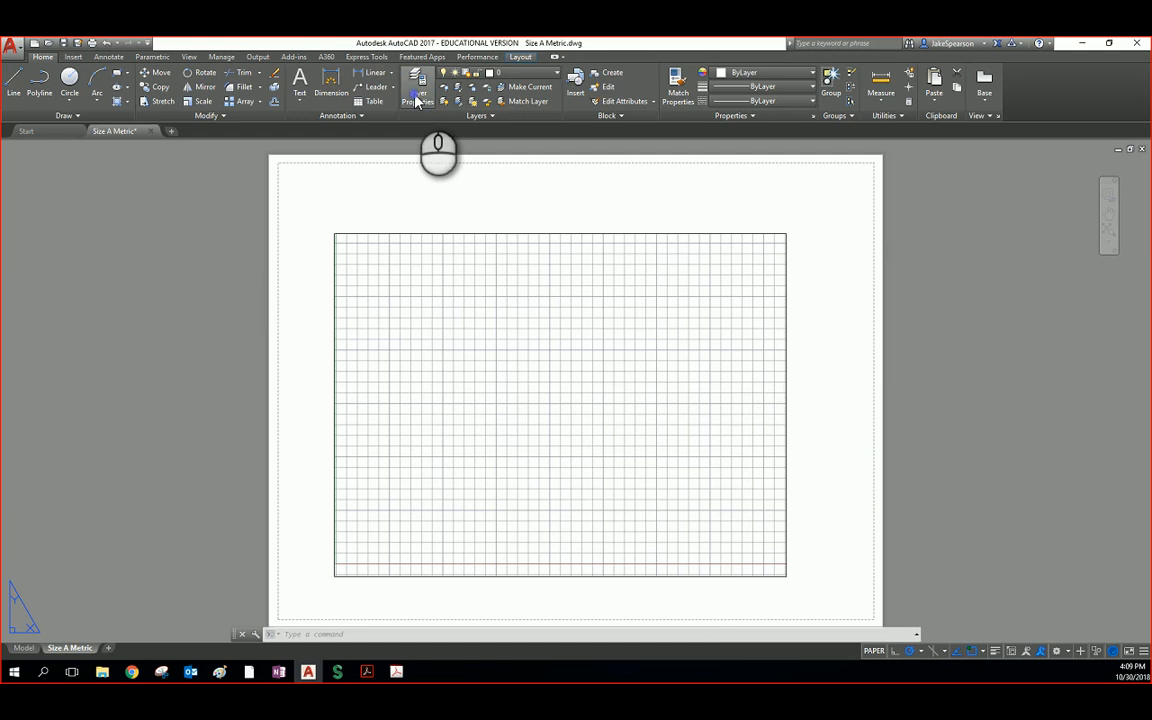
pyautogui.click(417, 95)
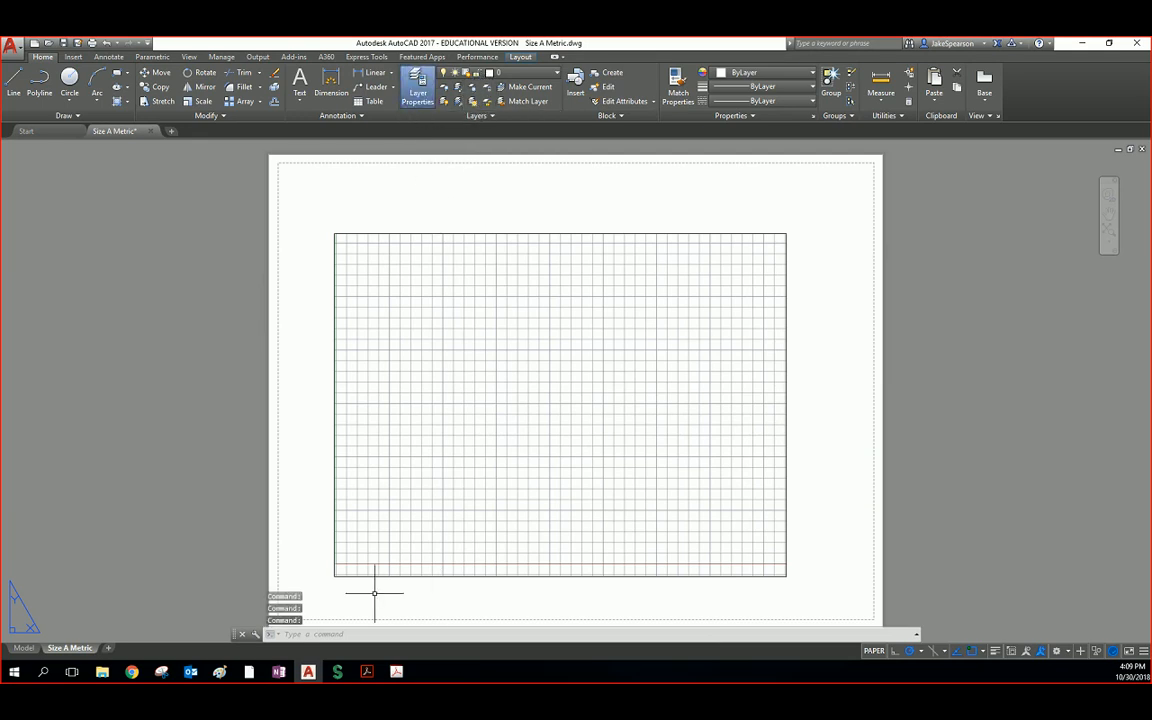
pyautogui.moveTo(156, 537); pyautogui.dragTo(270, 300)
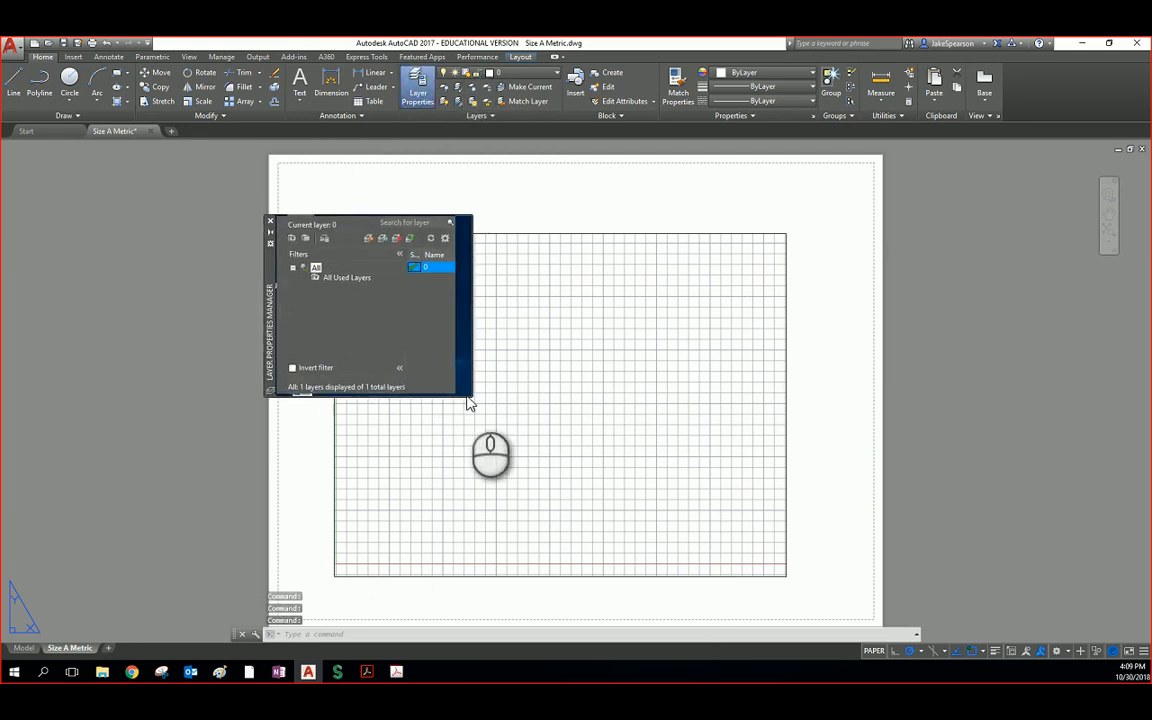
pyautogui.moveTo(472, 395); pyautogui.dragTo(864, 396)
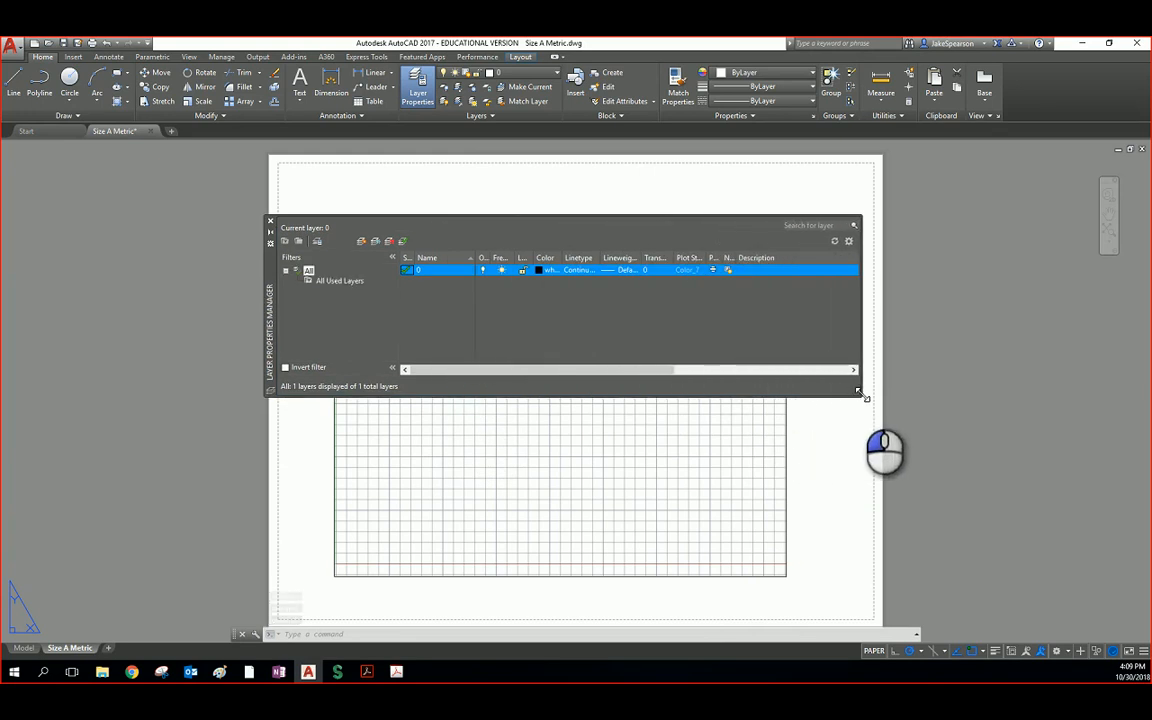
# Step: Create a new layer named Border Line and set its color to black, index 250
pyautogui.click(362, 242)
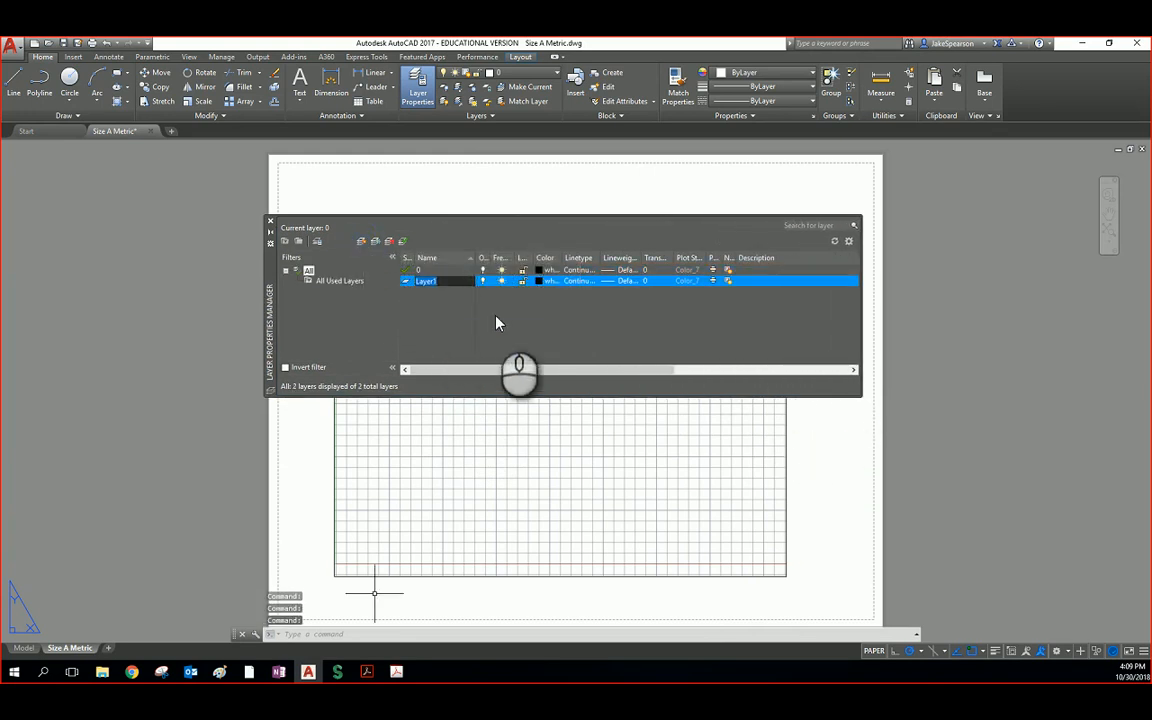
pyautogui.click(542, 282)
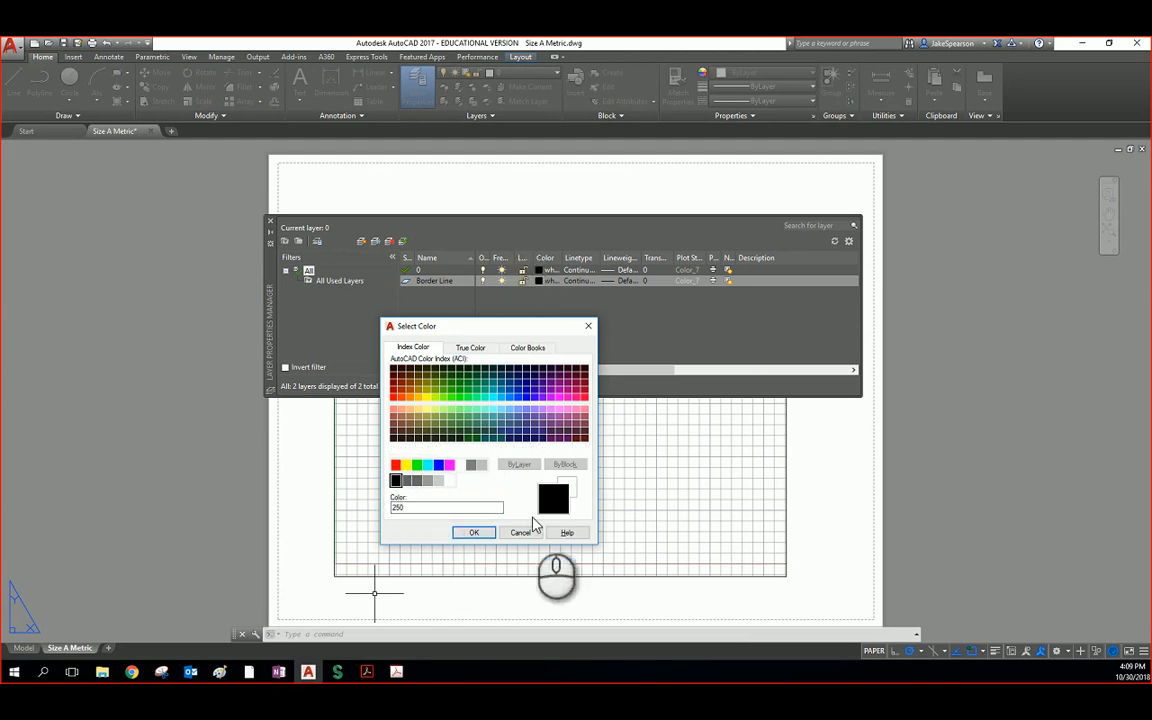
pyautogui.click(474, 532)
# Step: Give the Border Line layer the Continuous linetype and a 0.90 mm lineweight
pyautogui.click(585, 283)
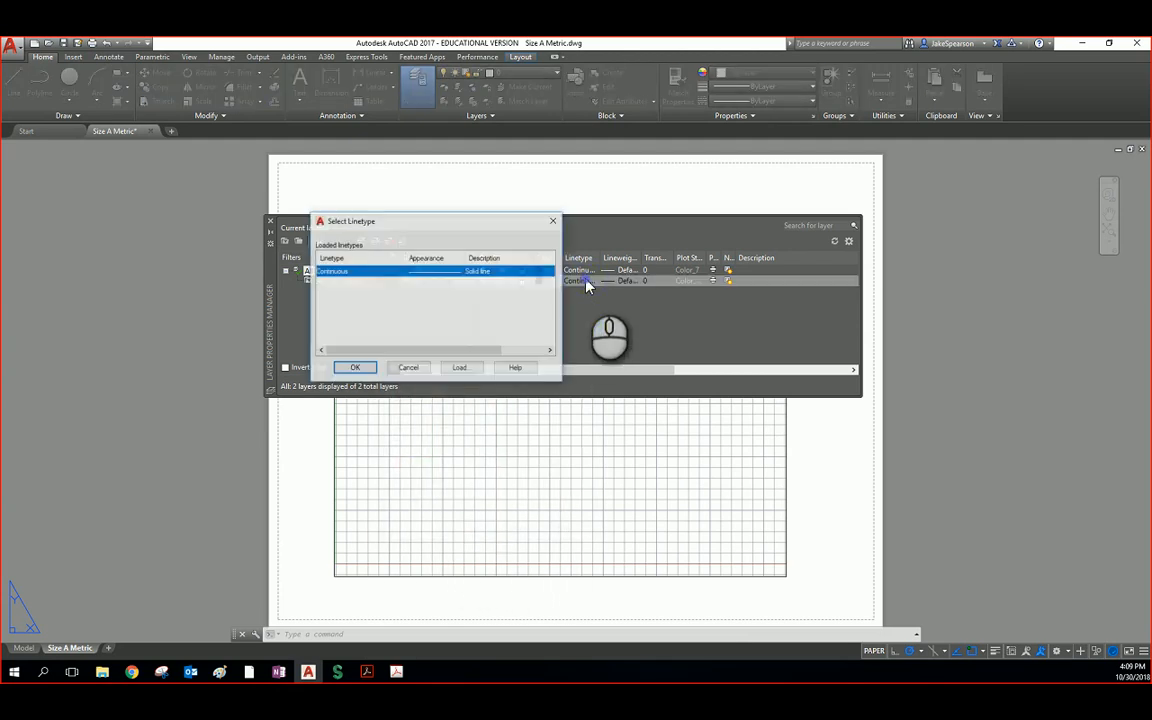
pyautogui.click(356, 367)
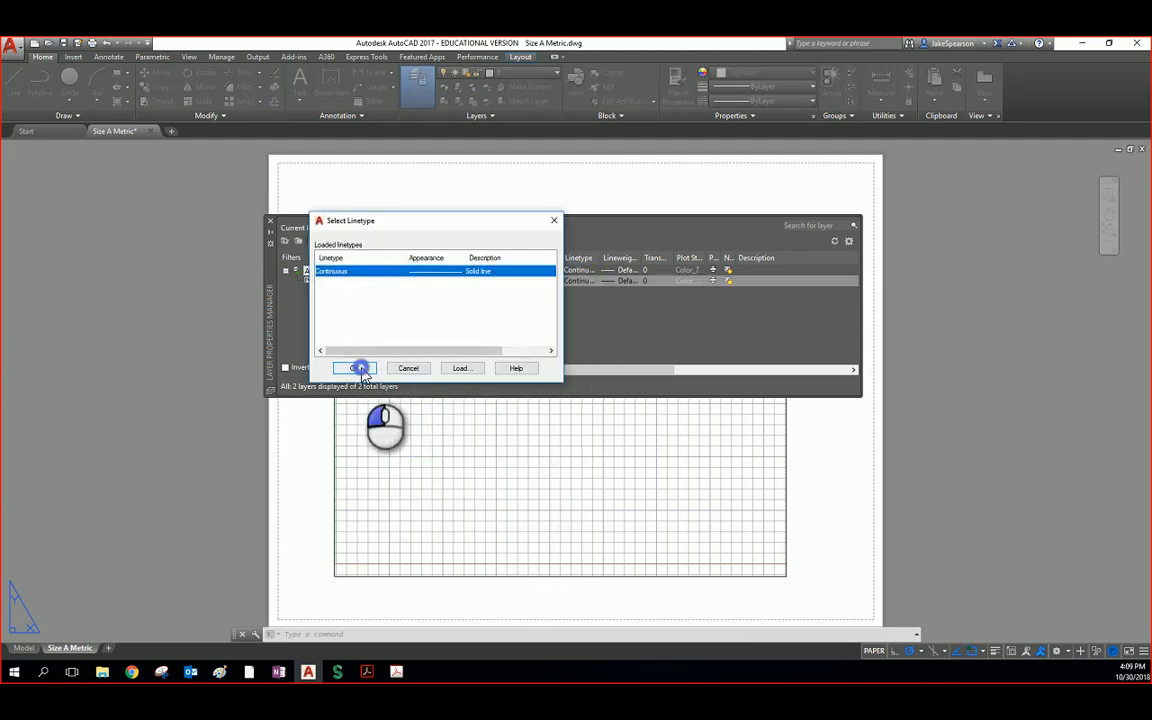
pyautogui.click(614, 286)
pyautogui.scroll(-3, 586, 350)
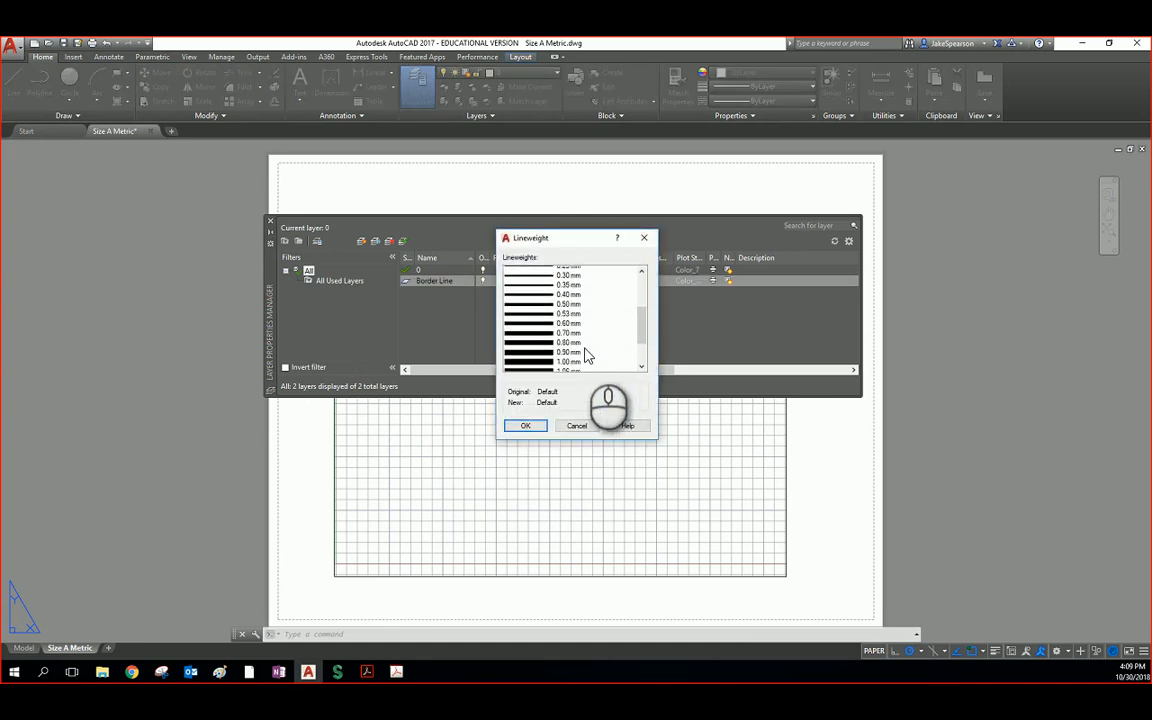
pyautogui.click(565, 351)
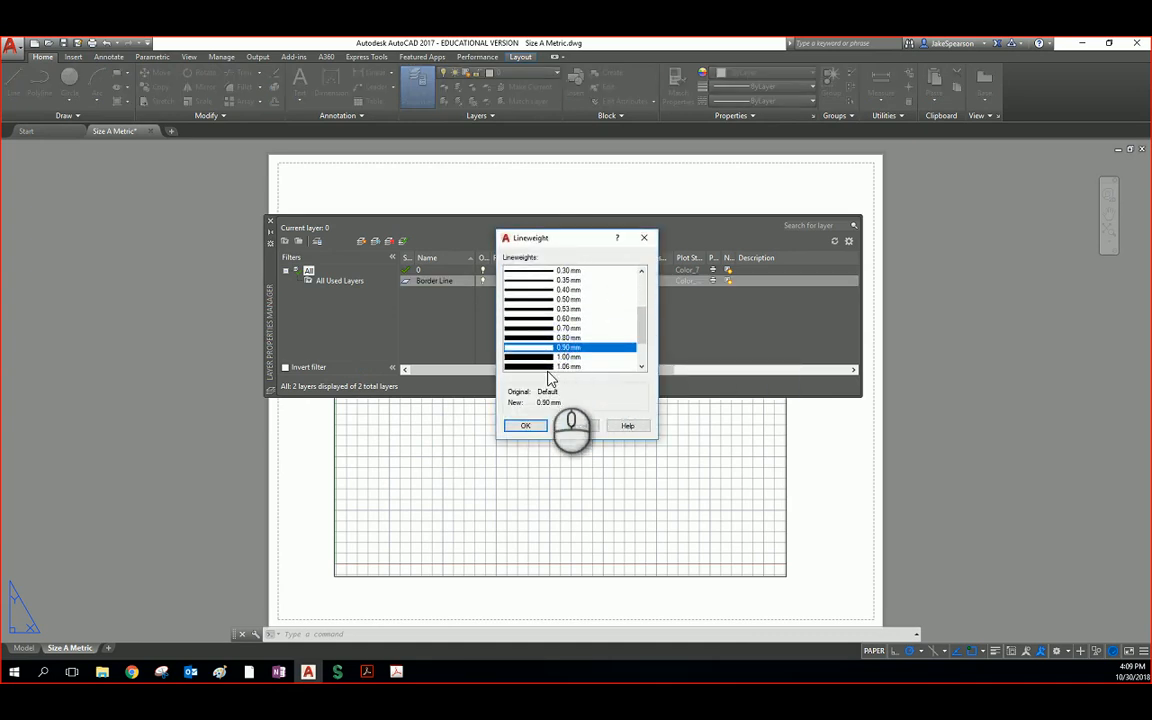
pyautogui.click(525, 426)
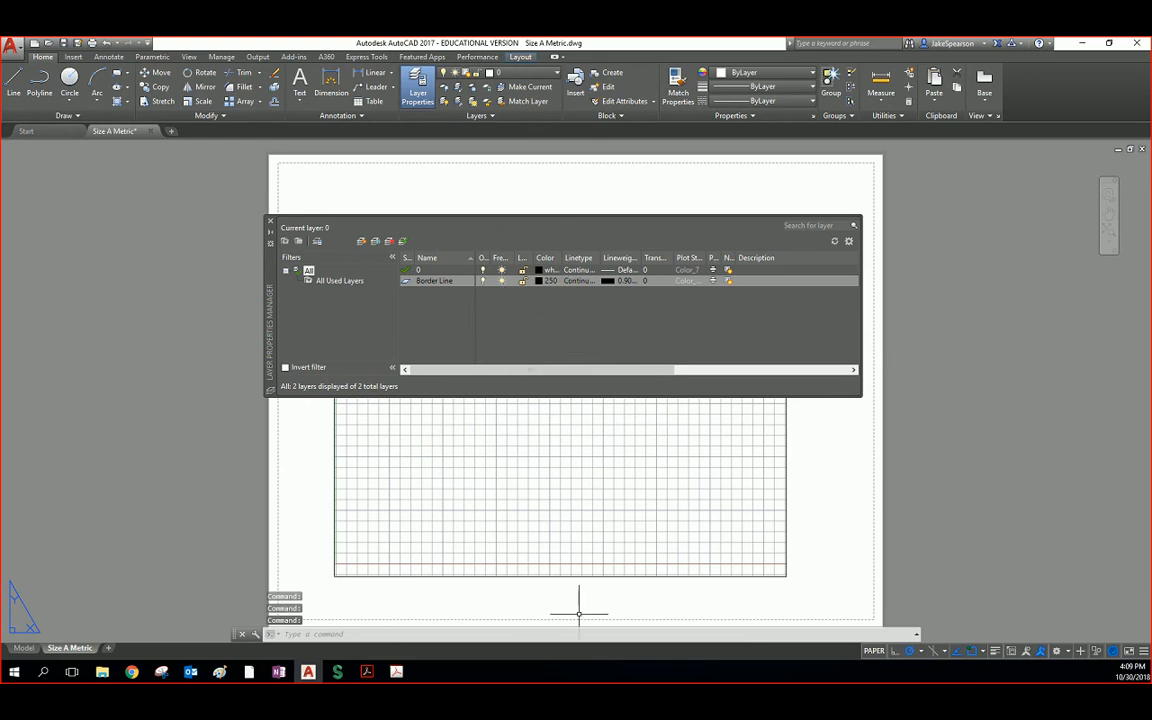
# Step: Check the line standards in the Alphabet of Lines PDF, then create a Hidden Line layer in AutoCAD colored cyan
pyautogui.moveTo(490, 680); pyautogui.dragTo(553, 42)
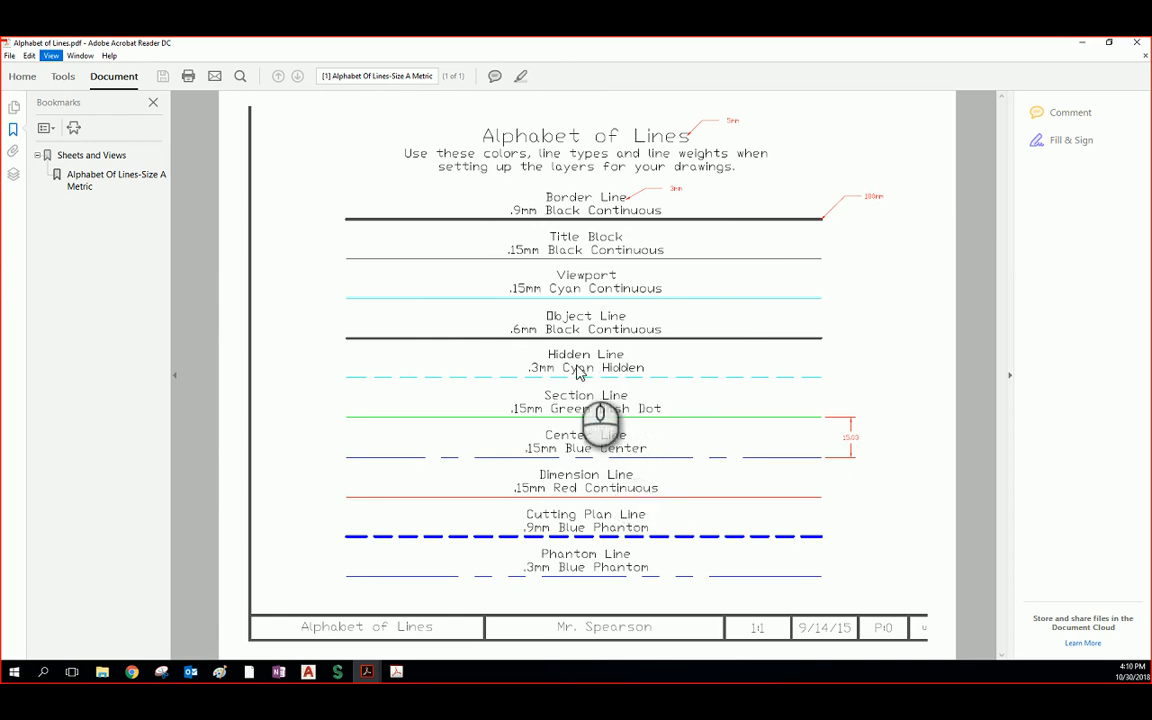
pyautogui.moveTo(566, 45); pyautogui.dragTo(490, 682)
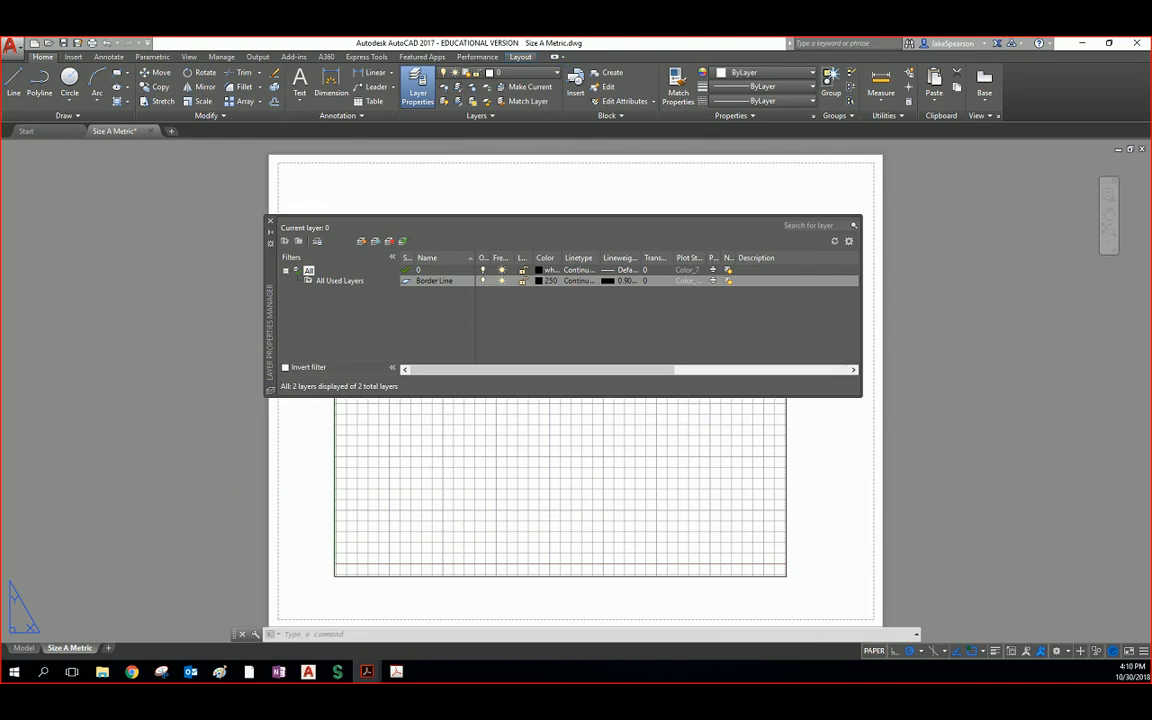
pyautogui.click(364, 250)
pyautogui.click(361, 242)
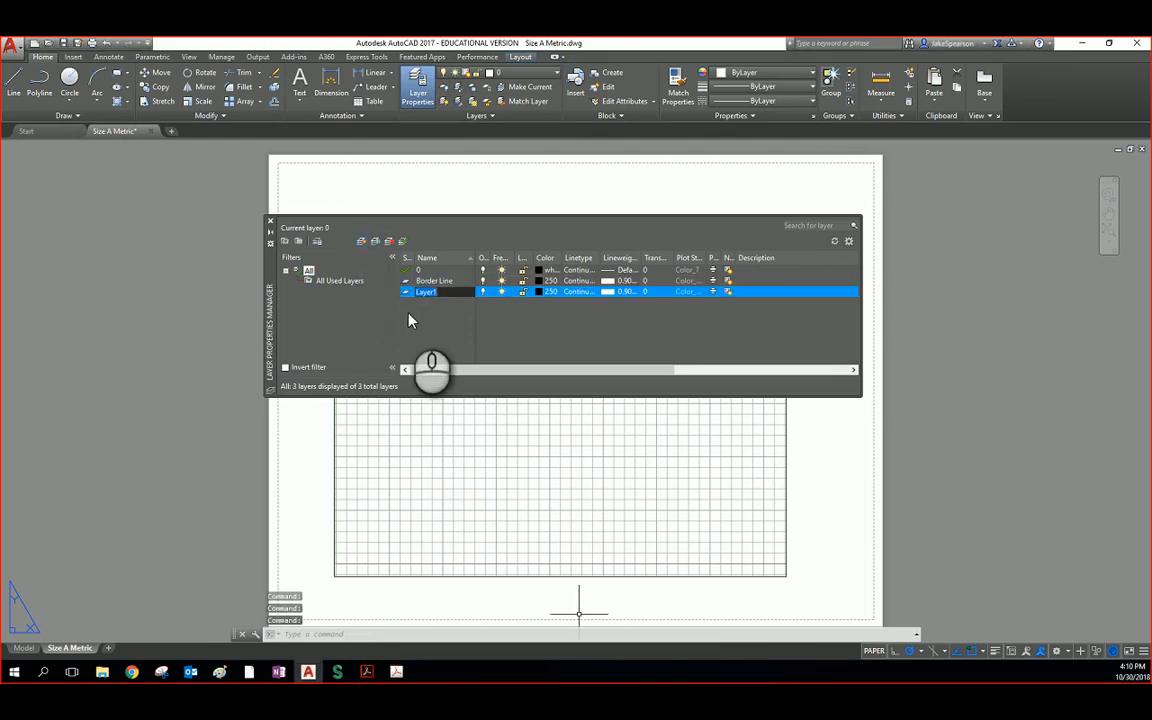
pyautogui.write('Hidden Line')
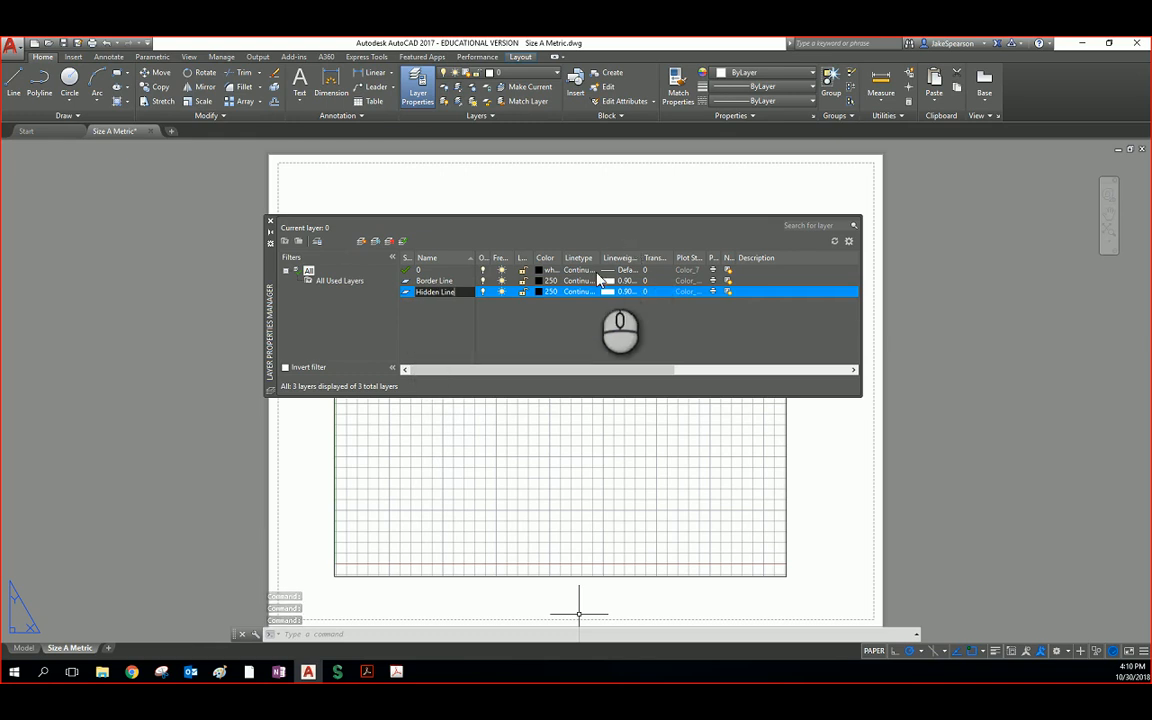
pyautogui.click(548, 292)
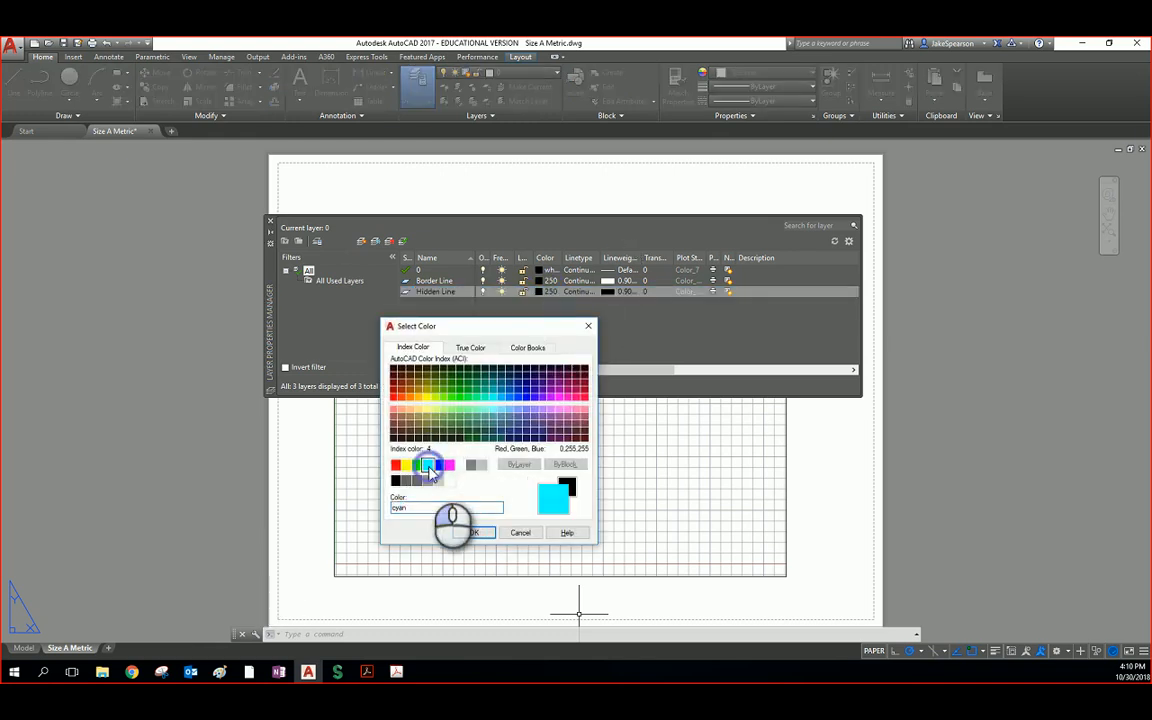
pyautogui.click(473, 532)
# Step: Load the HIDDEN linetype from acadiso.lin and assign it to the Hidden Line layer
pyautogui.click(581, 295)
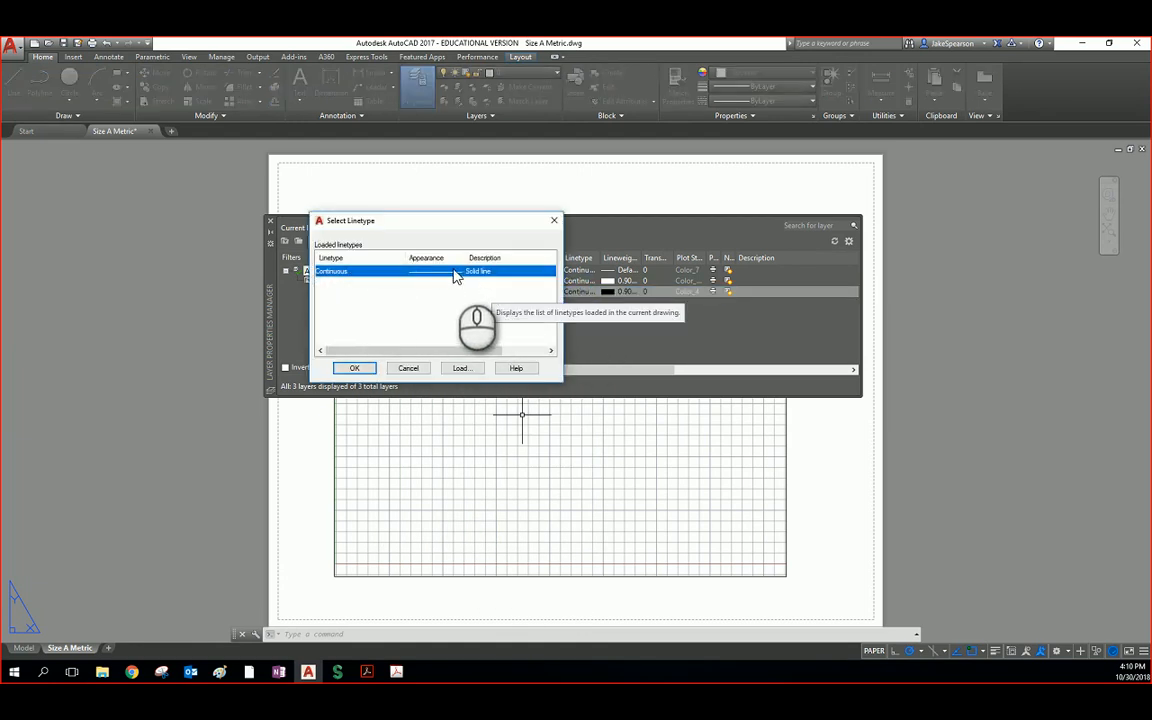
pyautogui.click(460, 369)
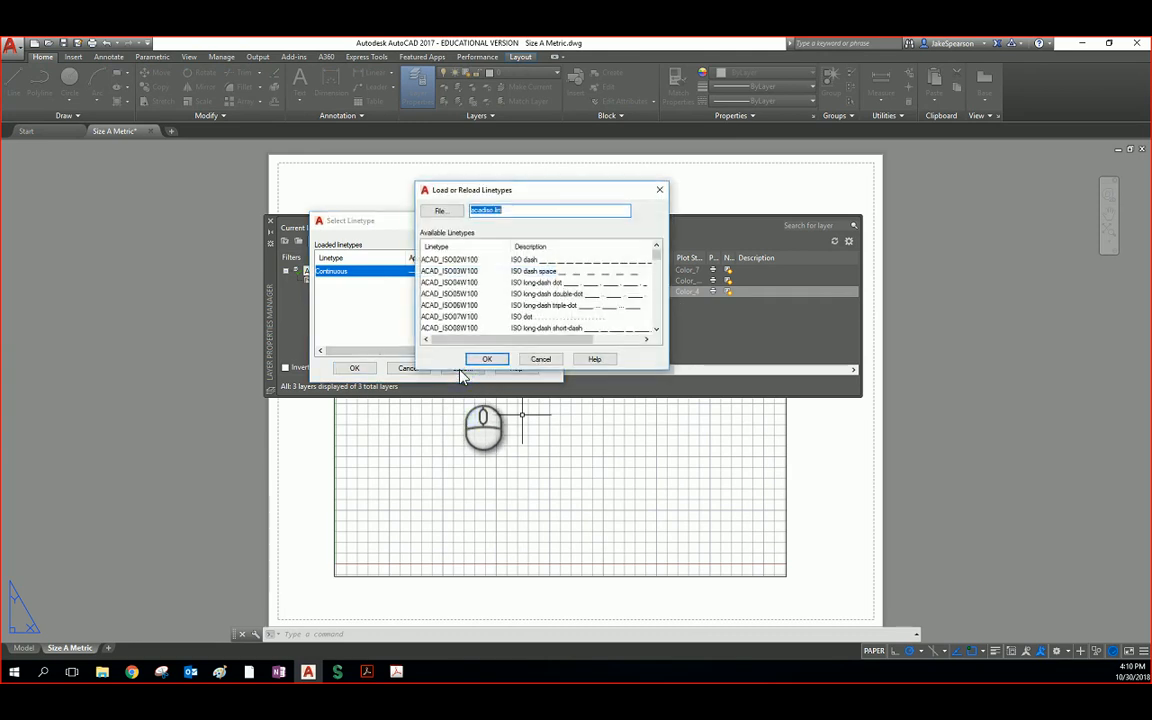
pyautogui.click(657, 331)
pyautogui.moveTo(657, 331); pyautogui.dragTo(658, 337)
pyautogui.click(657, 331)
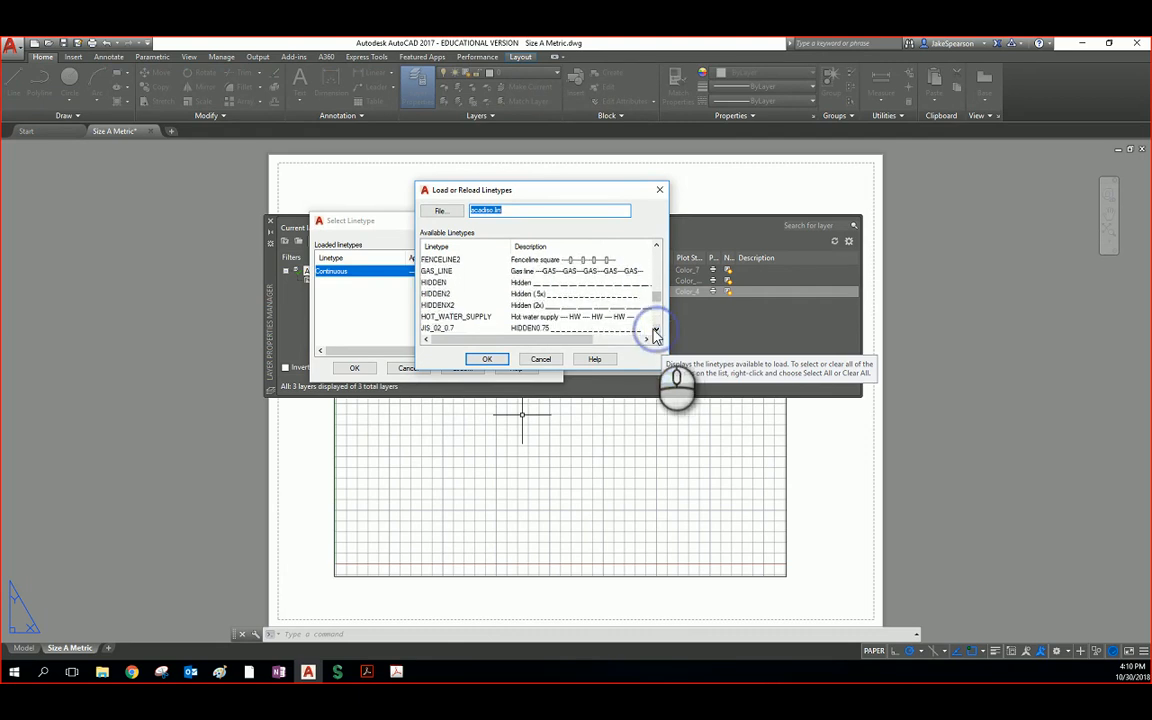
pyautogui.click(440, 284)
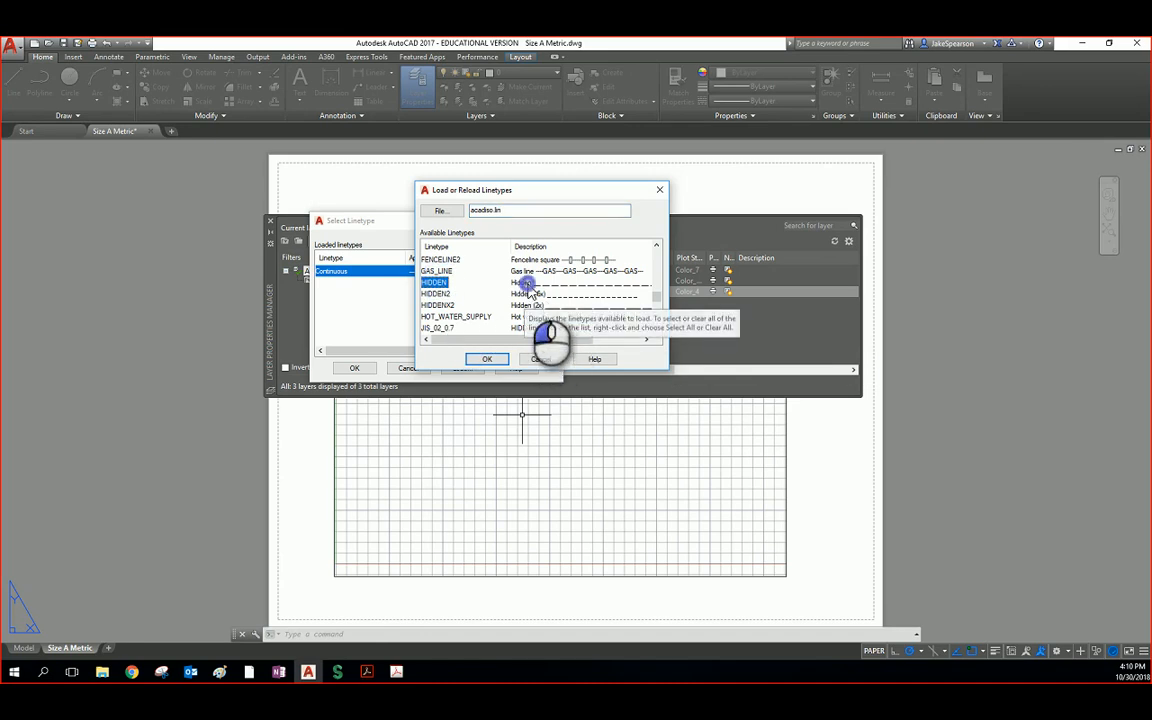
pyautogui.click(489, 359)
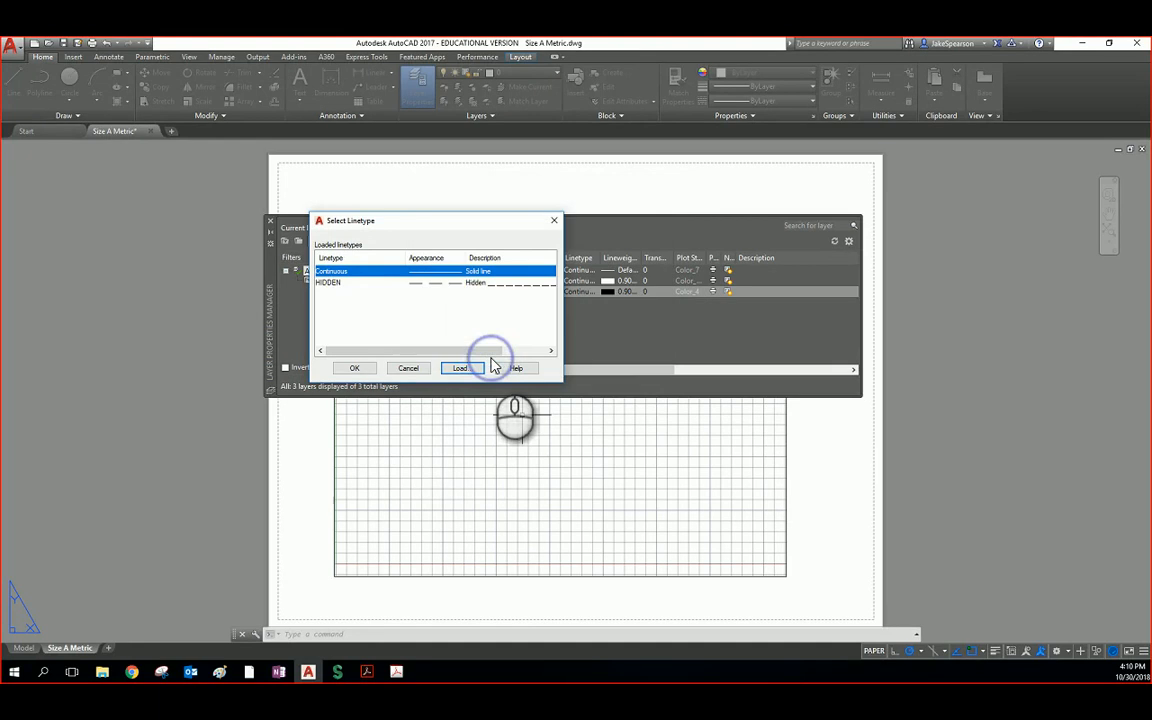
pyautogui.click(333, 284)
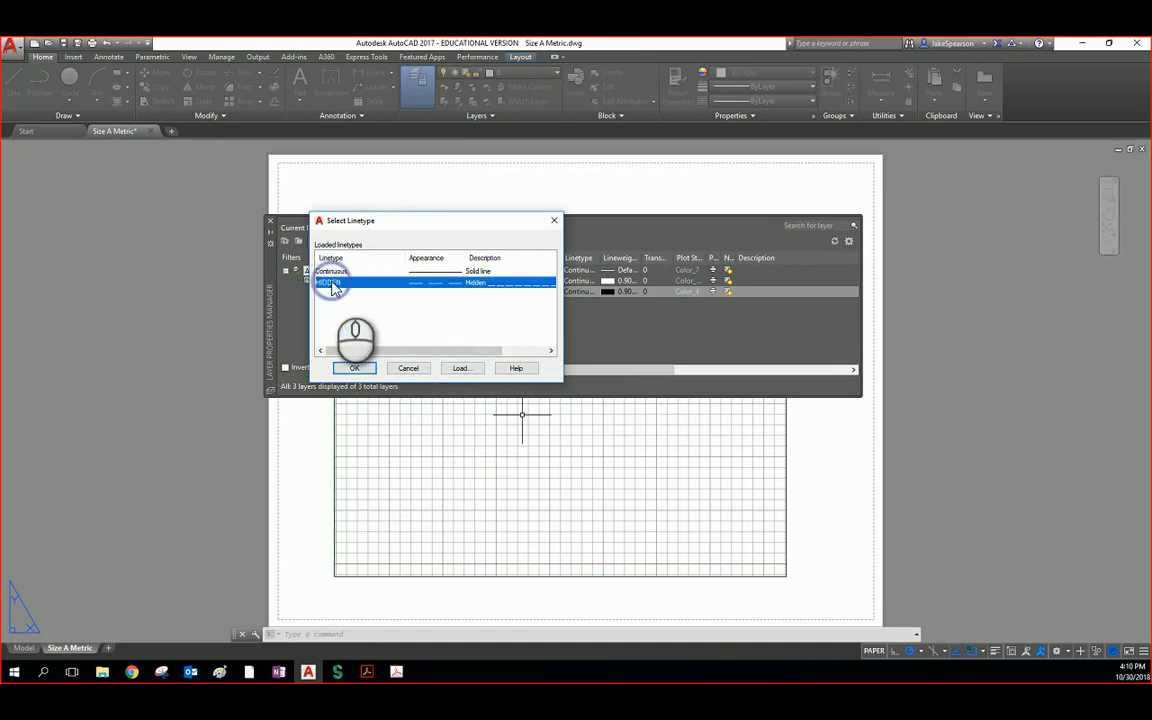
pyautogui.click(356, 368)
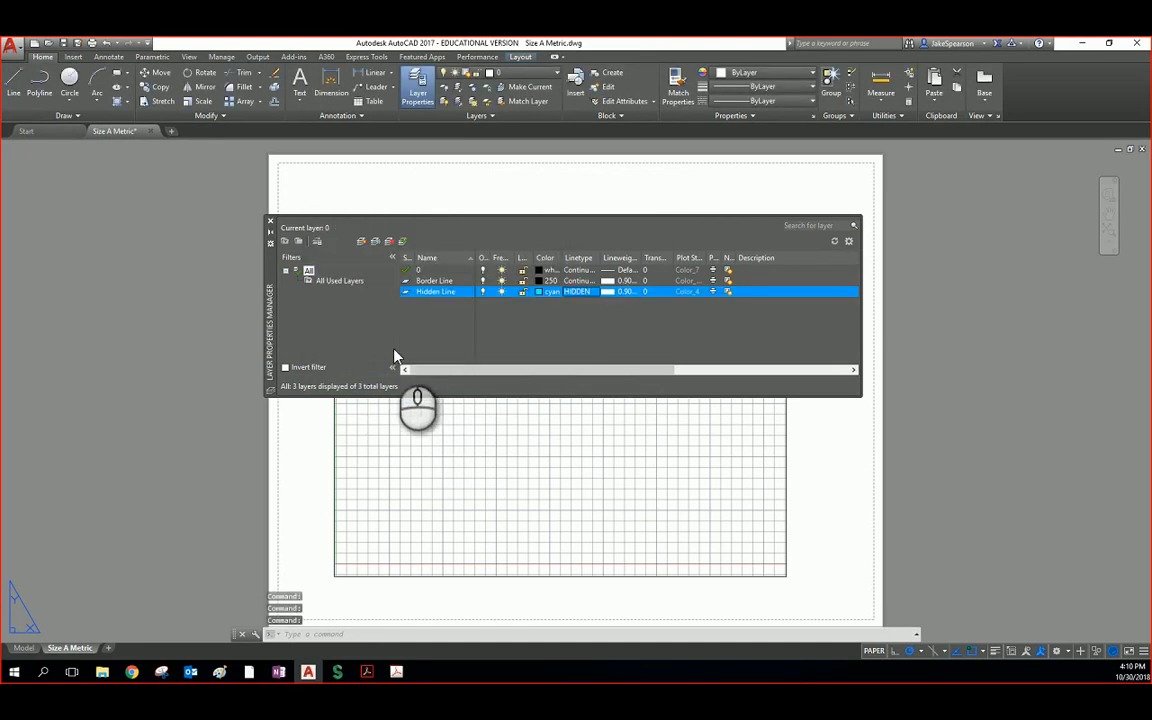
# Step: Set the Hidden Line layer's lineweight to 0.30 mm
pyautogui.click(617, 293)
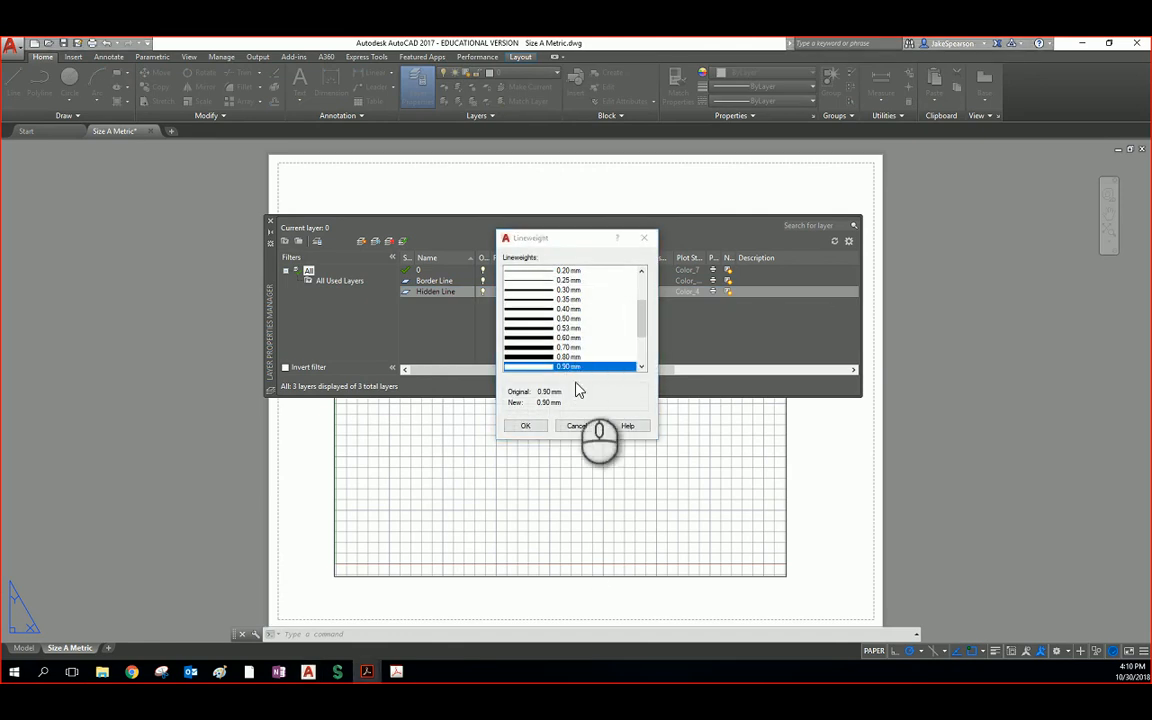
pyautogui.click(604, 339)
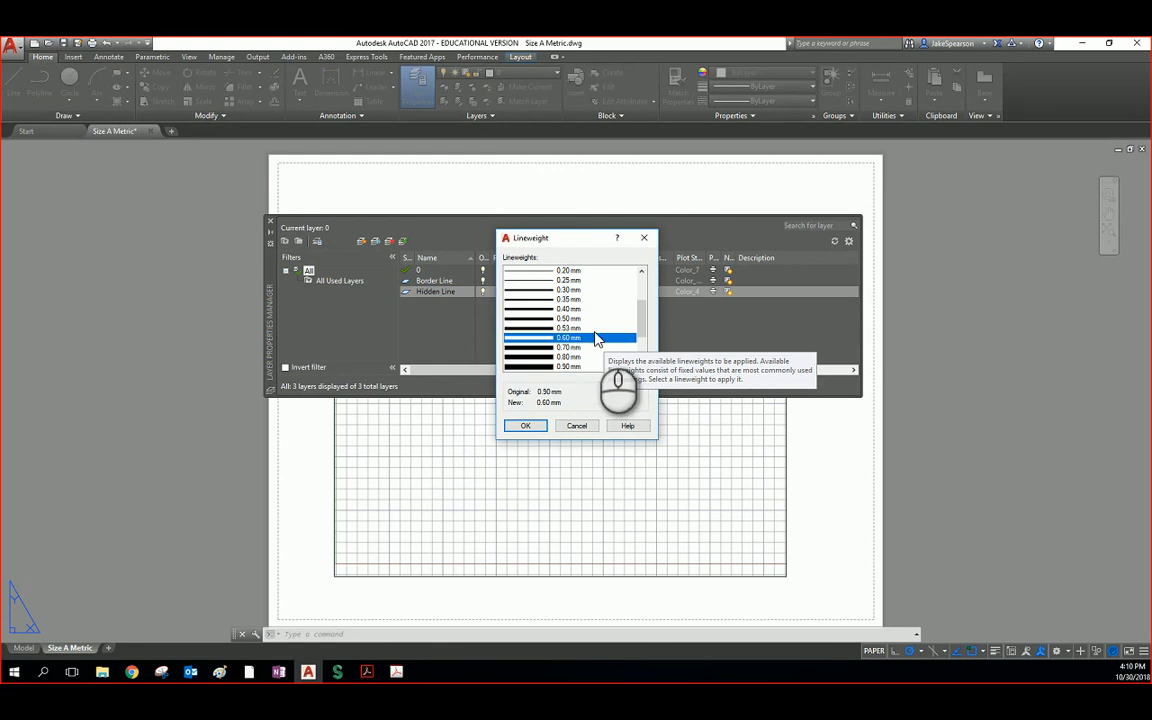
pyautogui.click(525, 425)
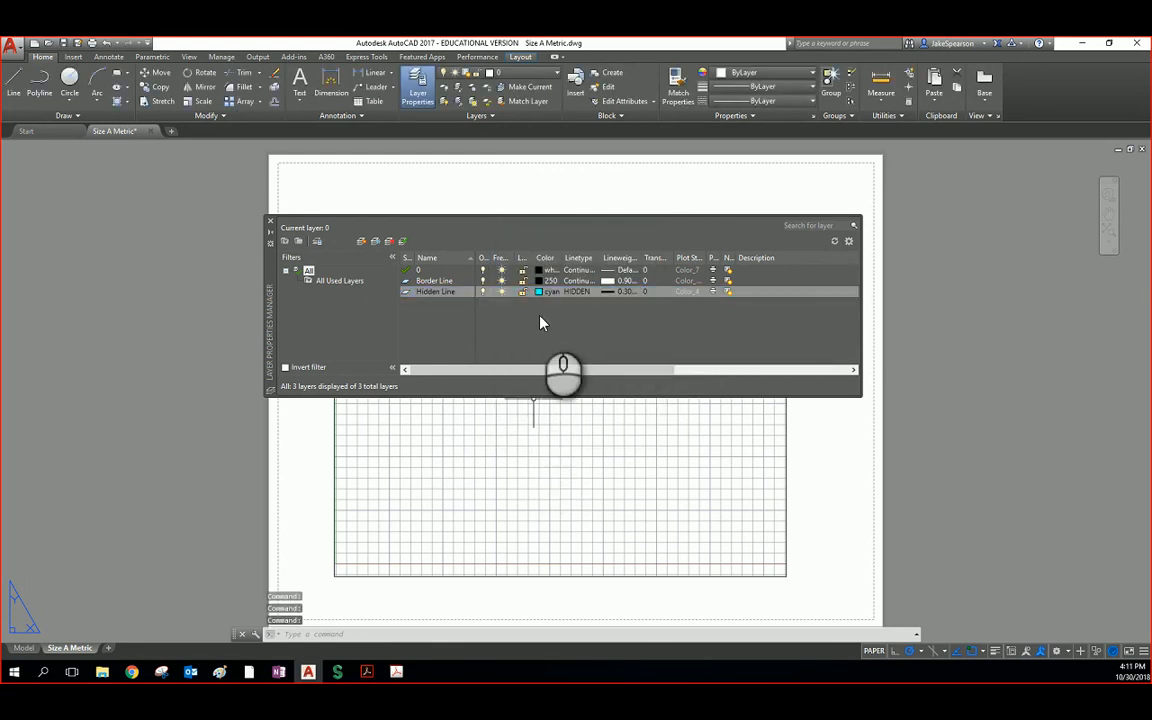
pyautogui.click(524, 320)
# Step: Create a new layer named Center Line and set its color to blue
pyautogui.click(364, 242)
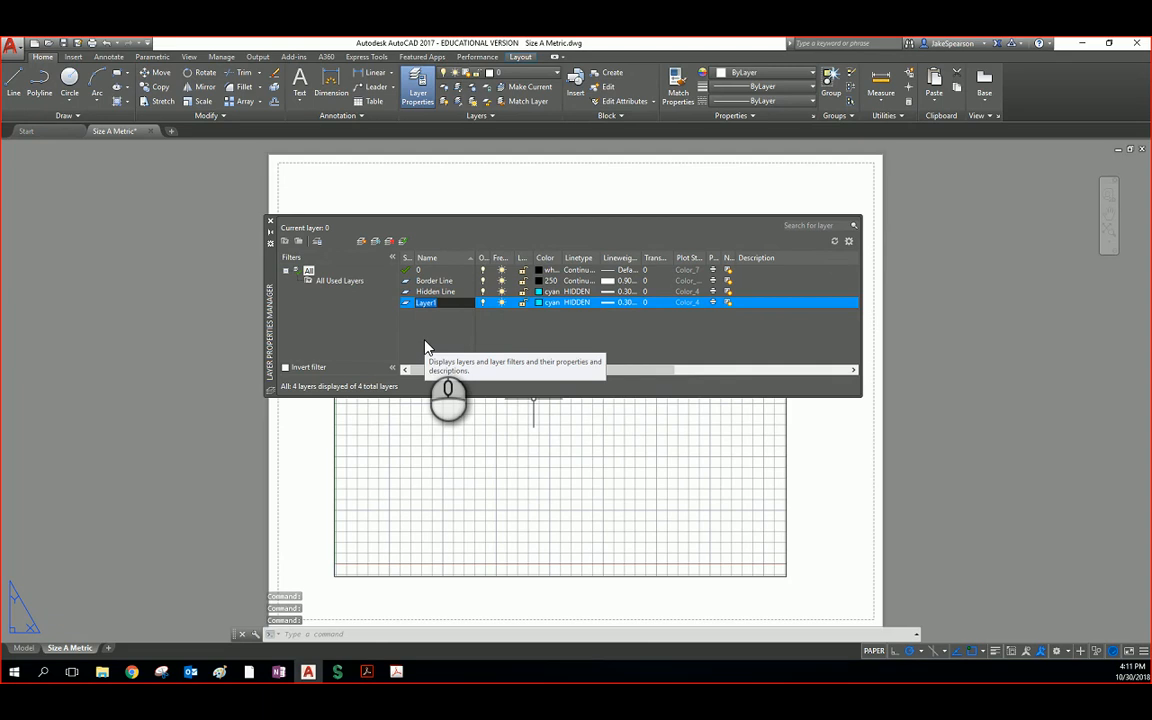
pyautogui.write('Center Line')
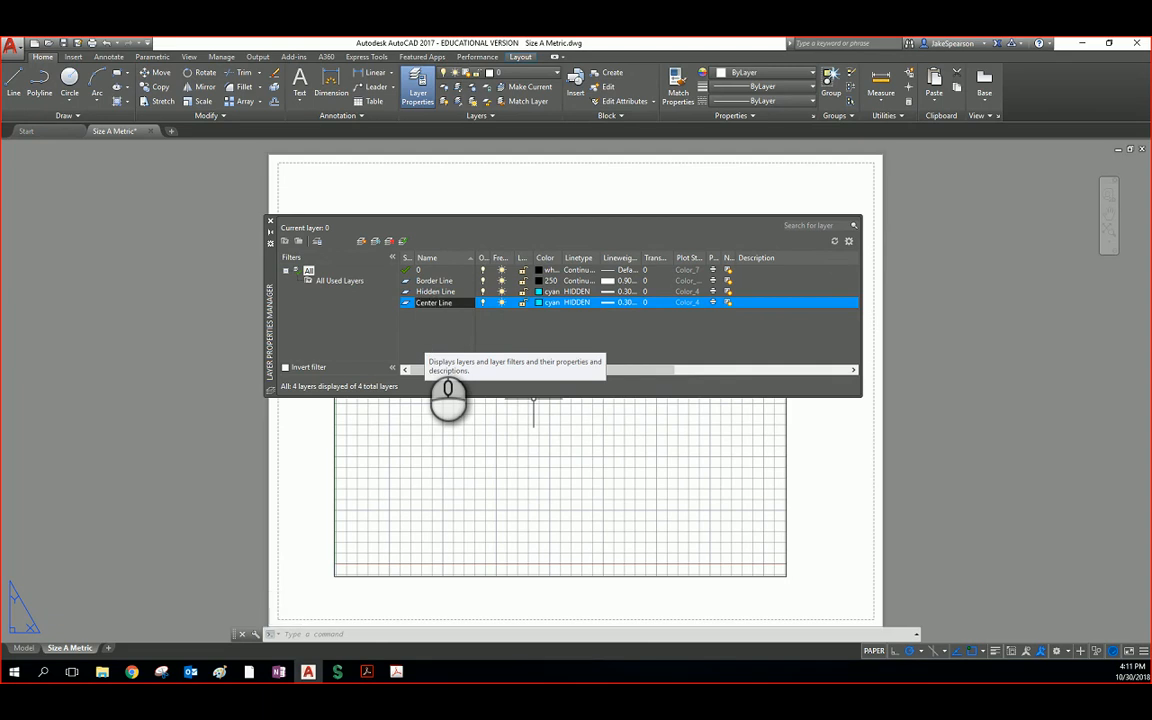
pyautogui.click(548, 302)
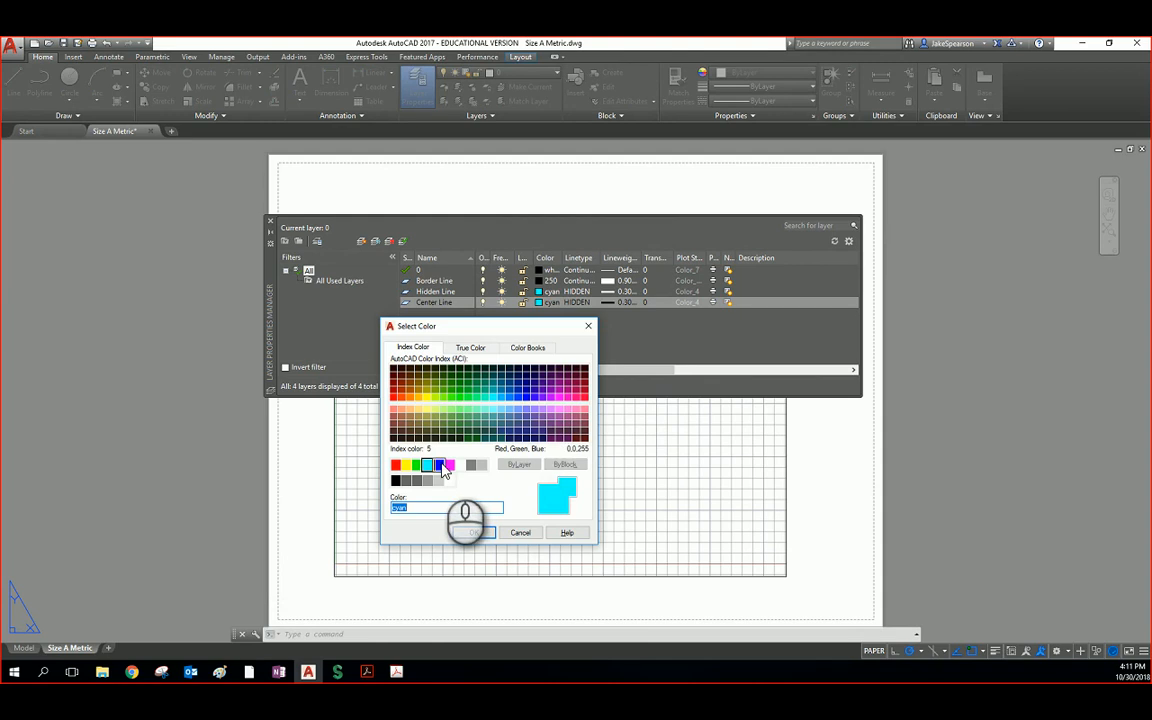
pyautogui.click(479, 532)
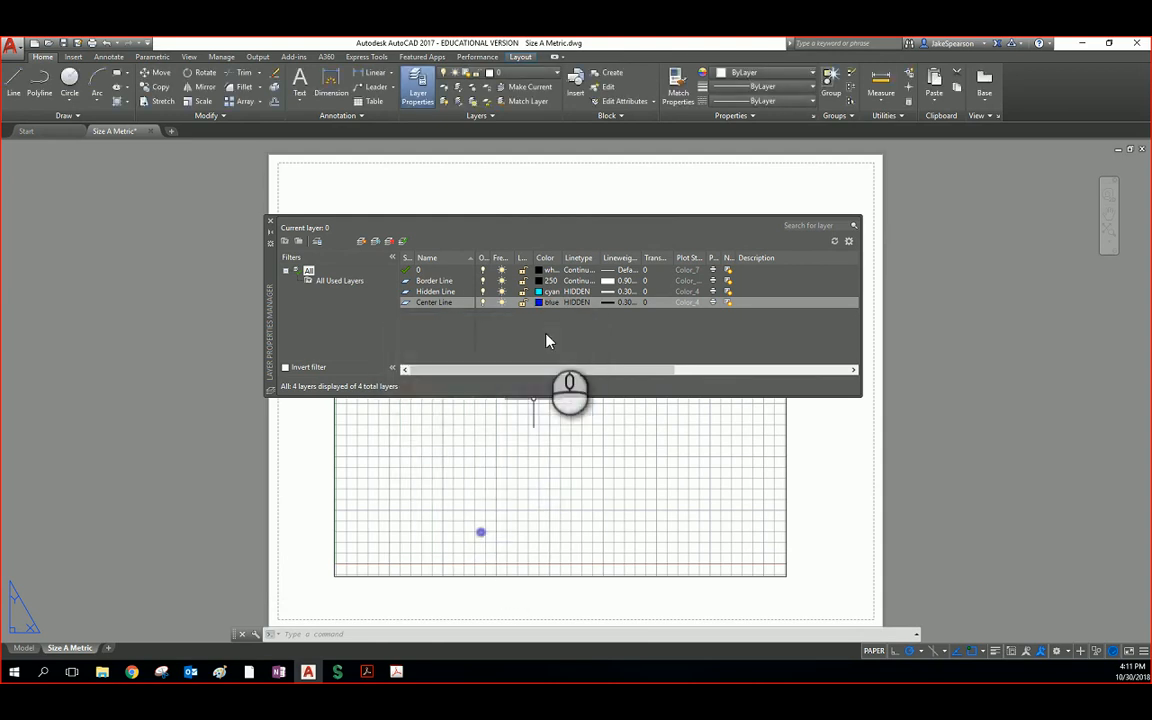
# Step: Load the CENTER linetype from acadiso.lin and assign it to the Center Line layer
pyautogui.click(578, 308)
pyautogui.click(458, 368)
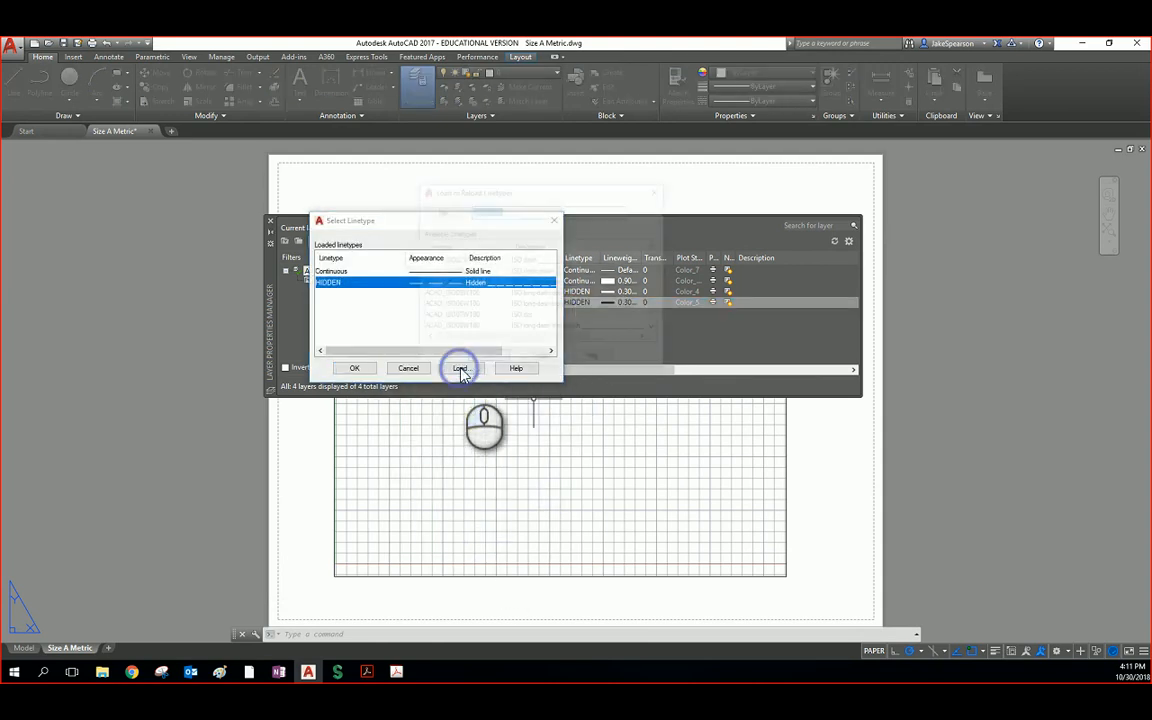
pyautogui.scroll(-6, 490, 320)
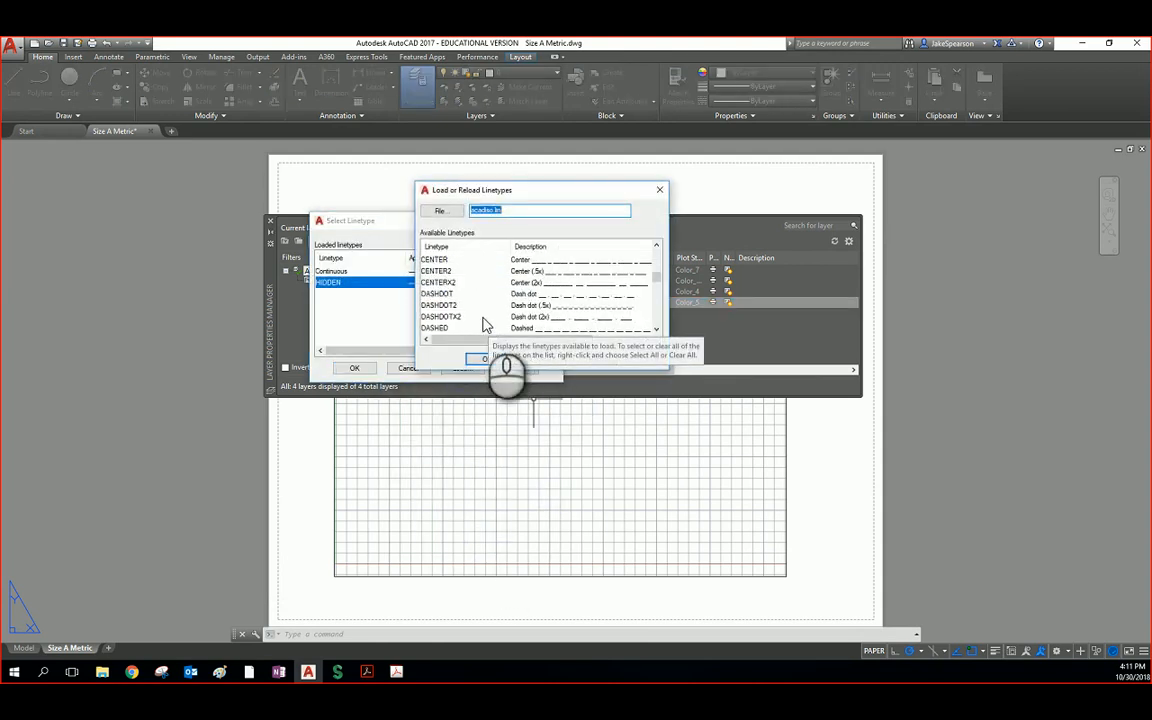
pyautogui.click(437, 259)
pyautogui.scroll(1, 525, 308)
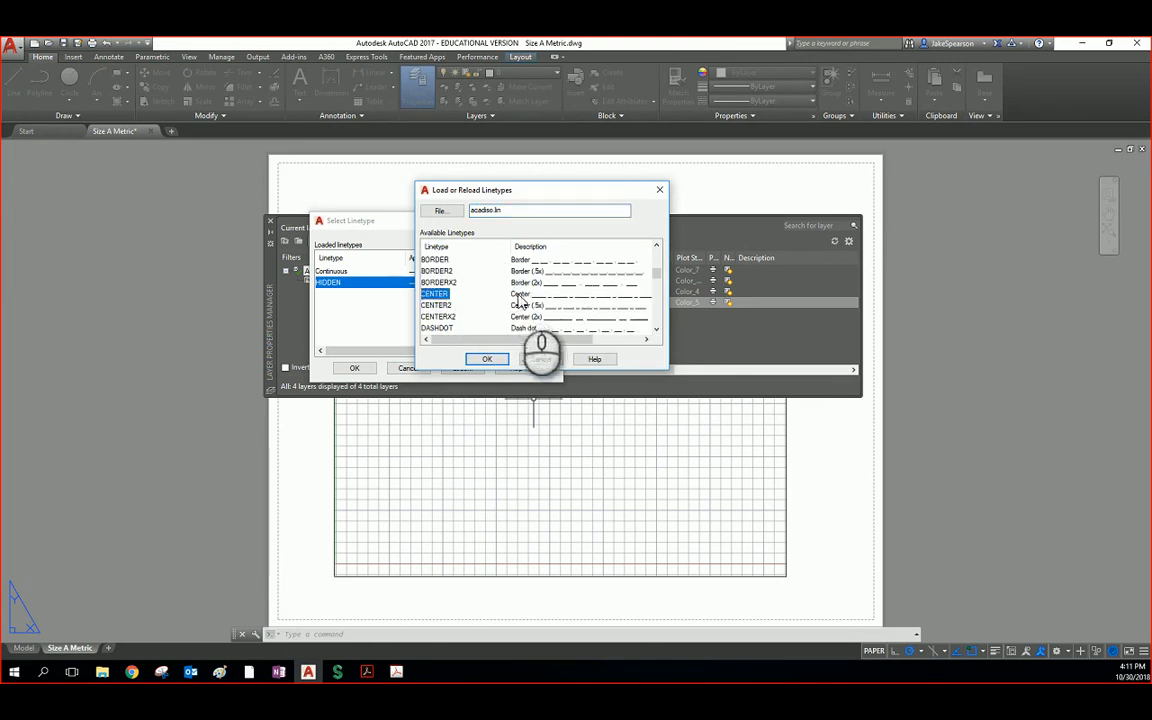
pyautogui.click(487, 359)
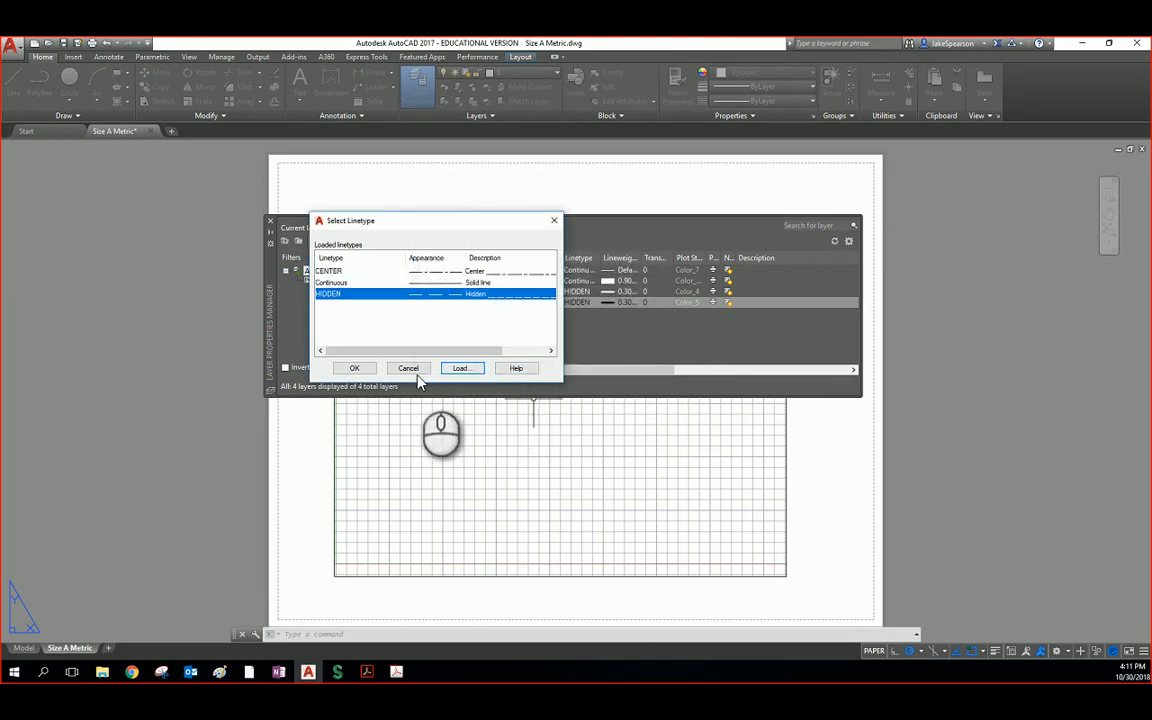
pyautogui.click(340, 271)
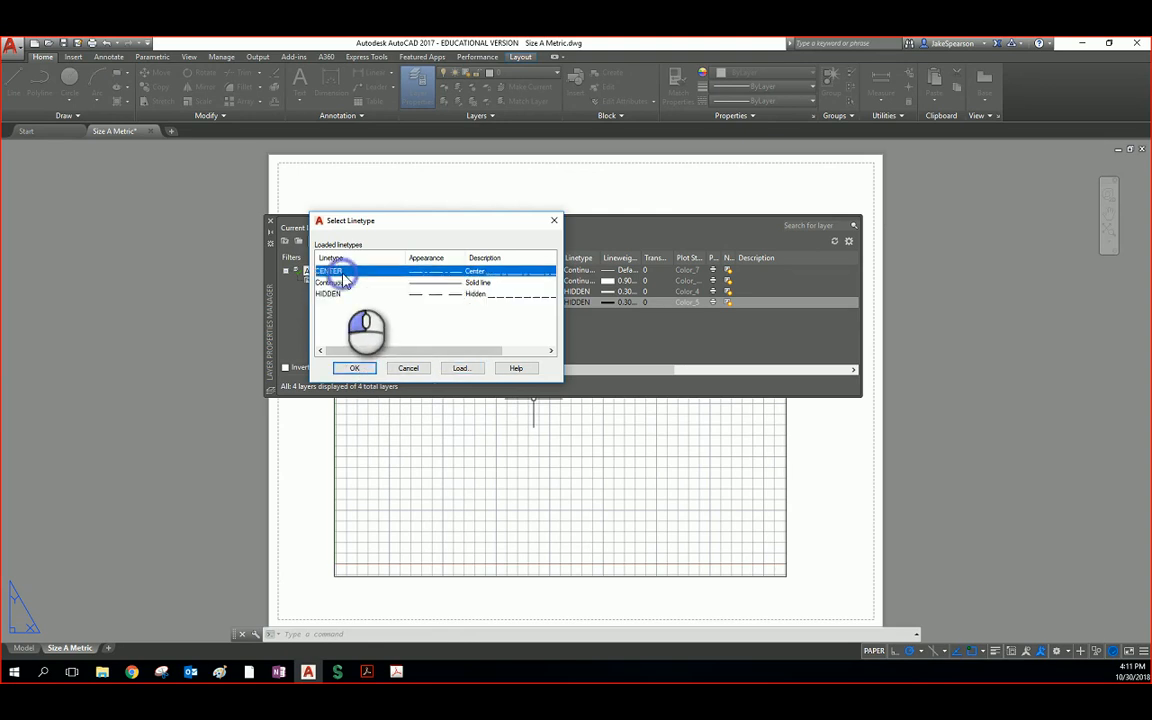
pyautogui.click(358, 368)
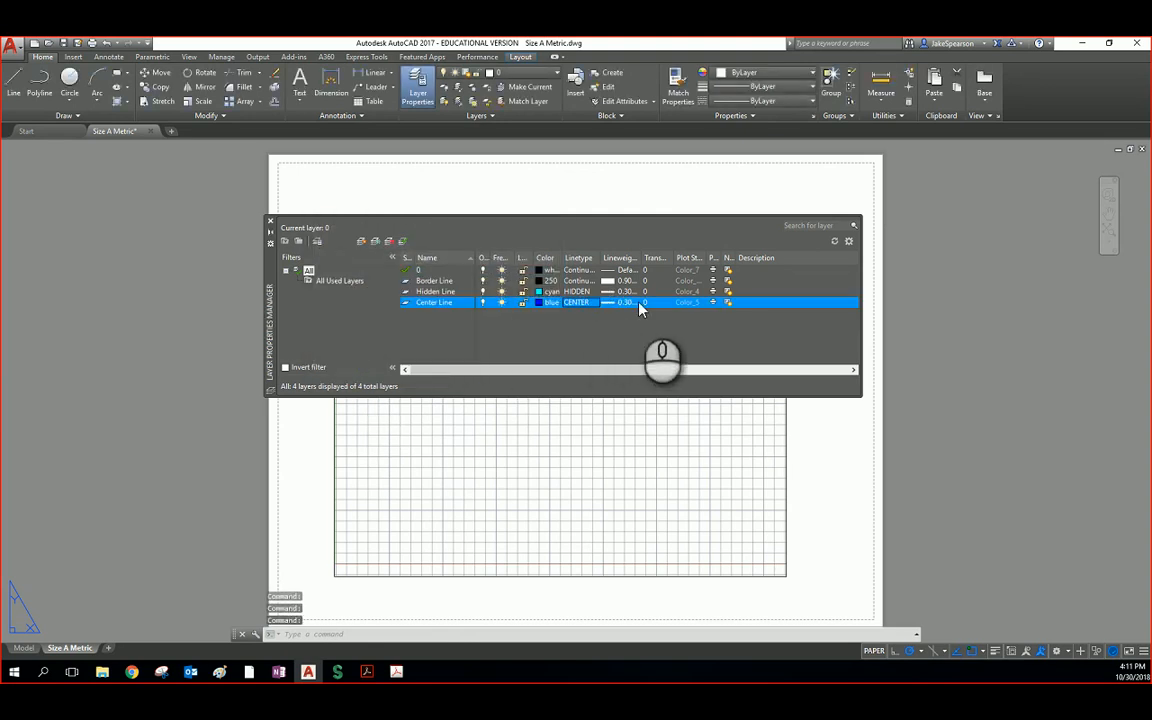
# Step: Set the Center Line layer's lineweight to 0.15 mm
pyautogui.click(620, 303)
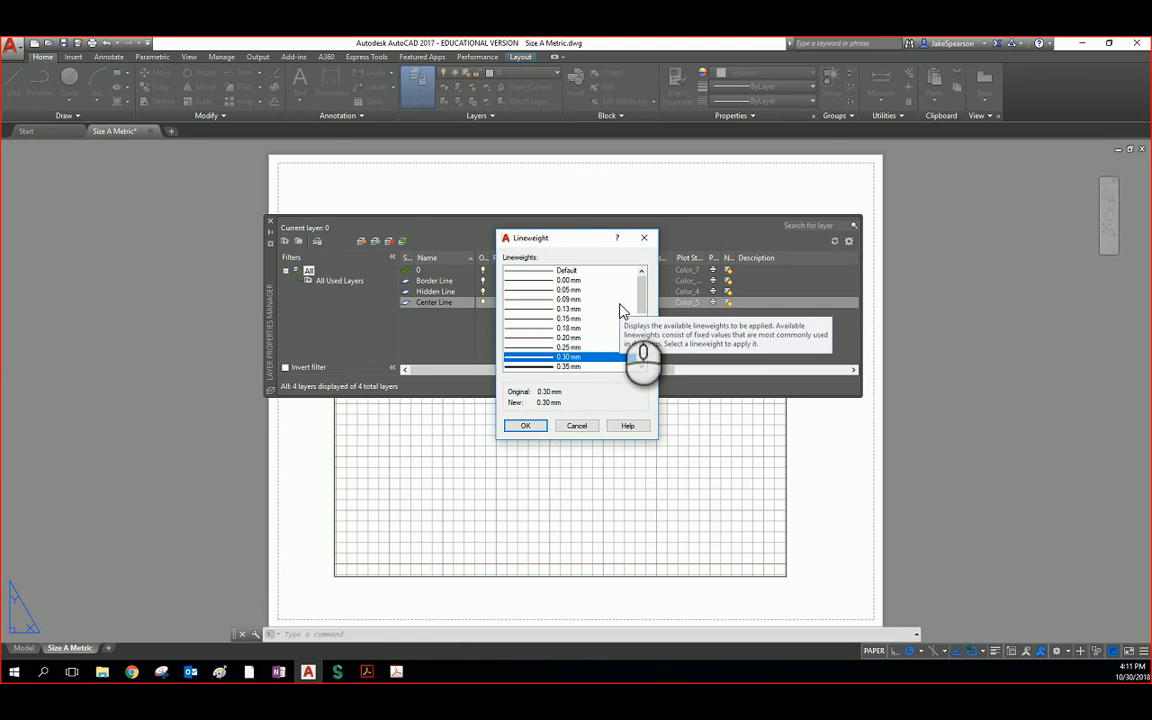
pyautogui.click(568, 318)
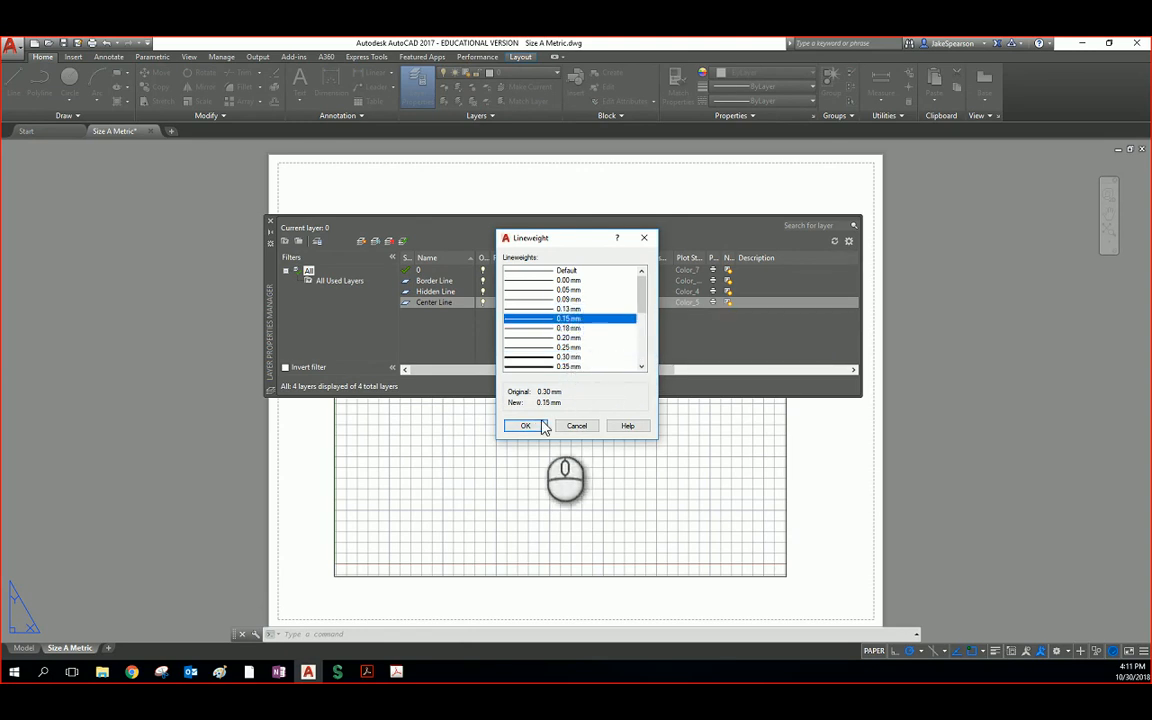
pyautogui.click(527, 425)
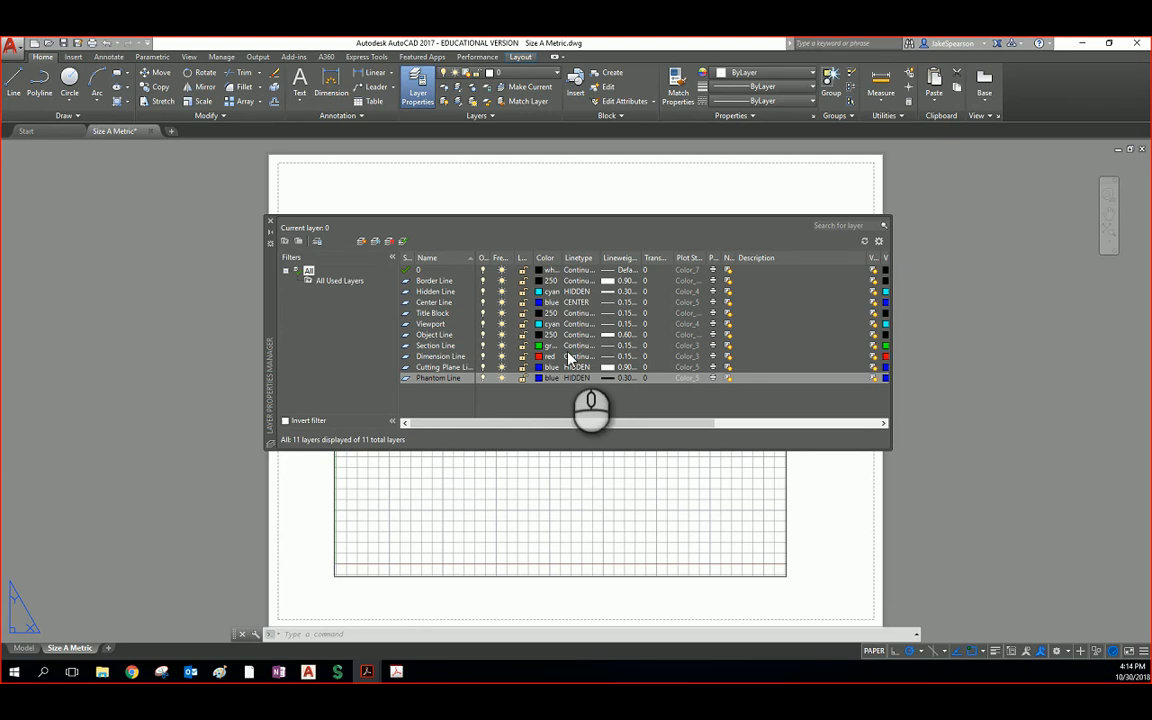
# Step: Review the linetypes loaded for the Section Line layer, then the drawing's layer list with the layer manager closed
pyautogui.click(440, 347)
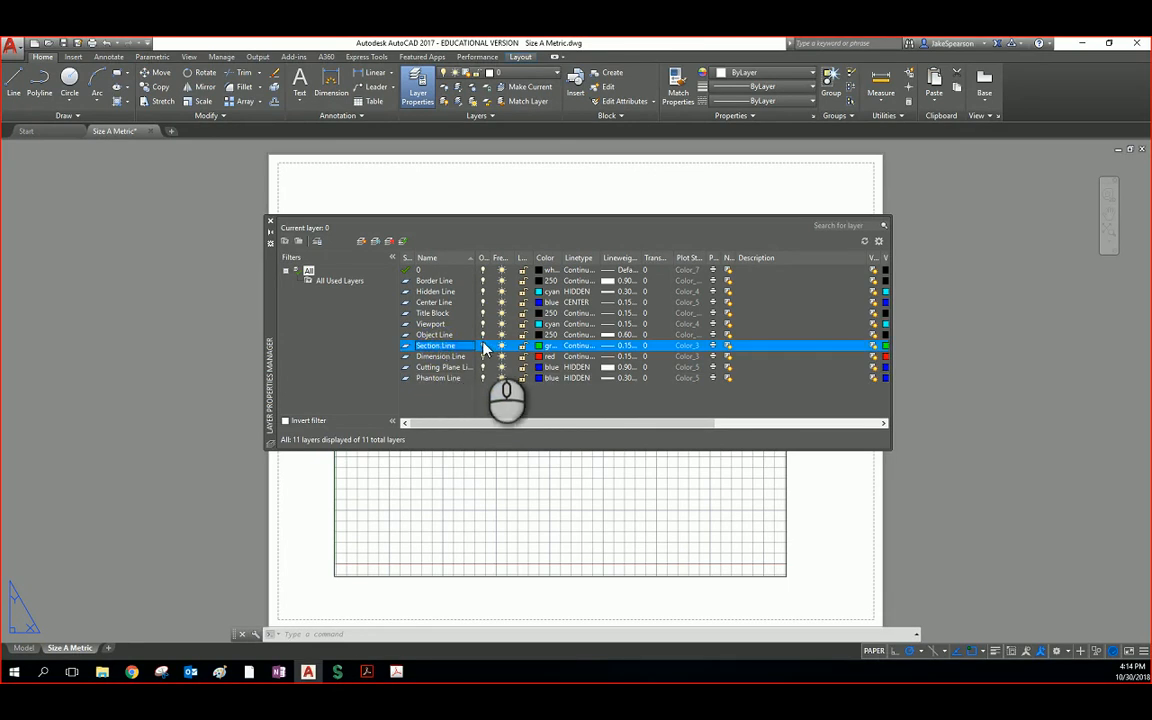
pyautogui.click(584, 347)
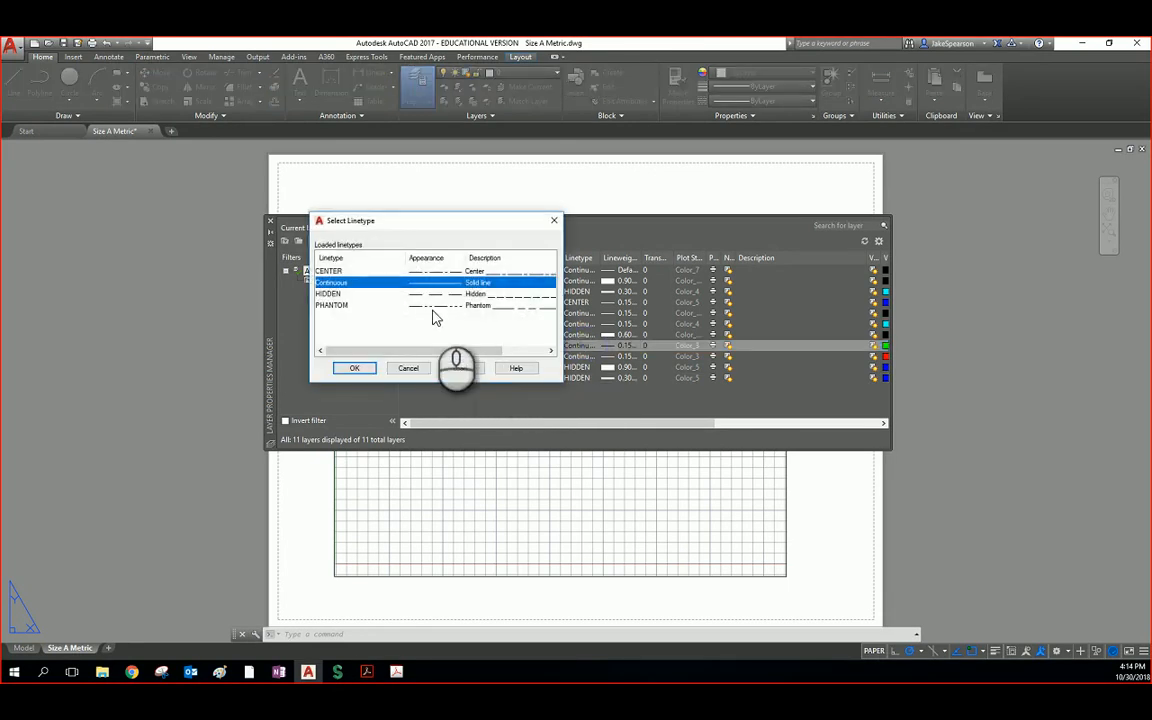
pyautogui.click(403, 369)
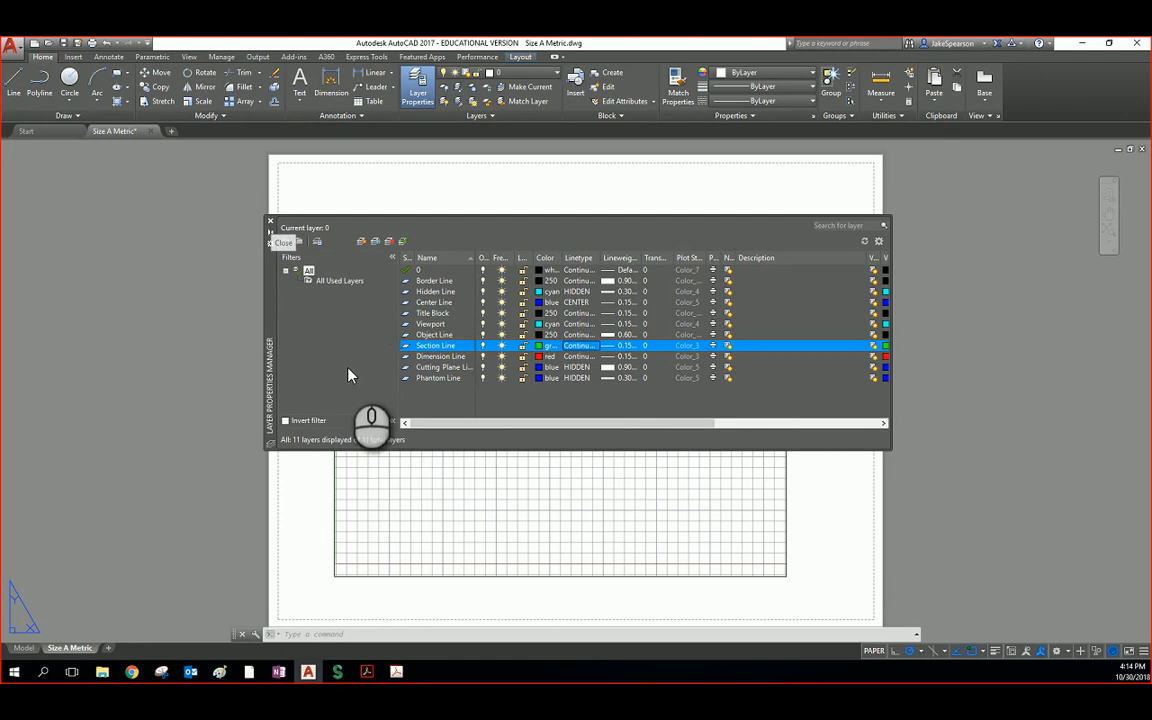
pyautogui.click(272, 222)
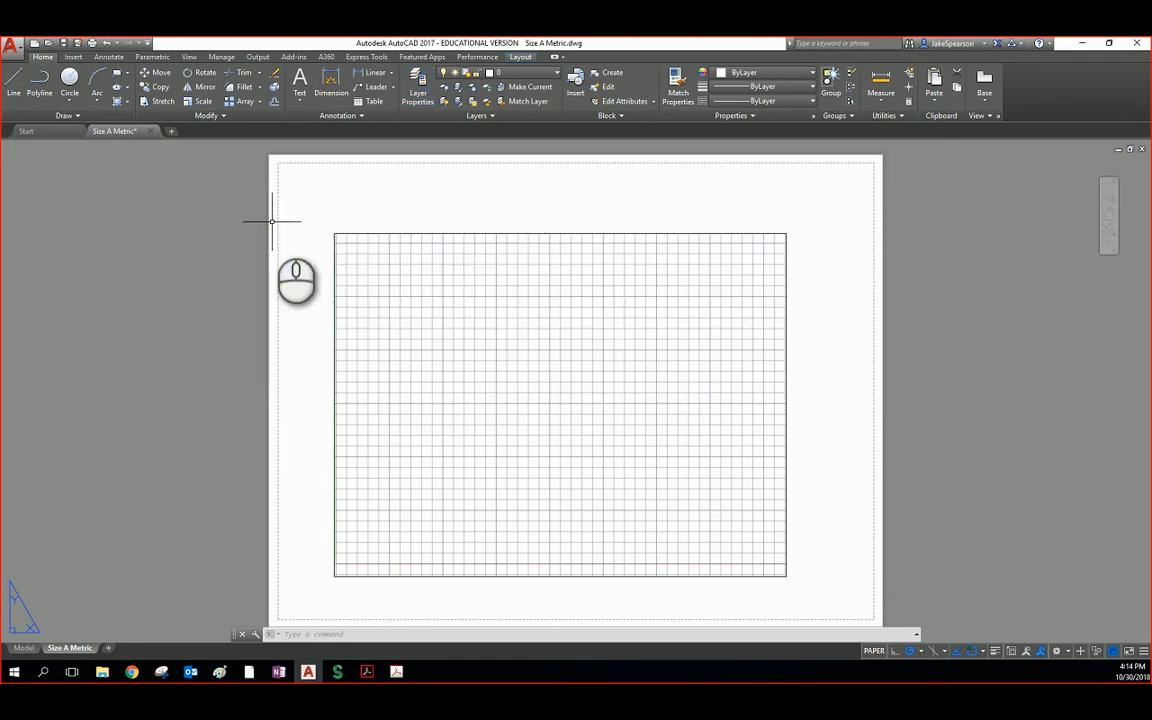
pyautogui.click(520, 73)
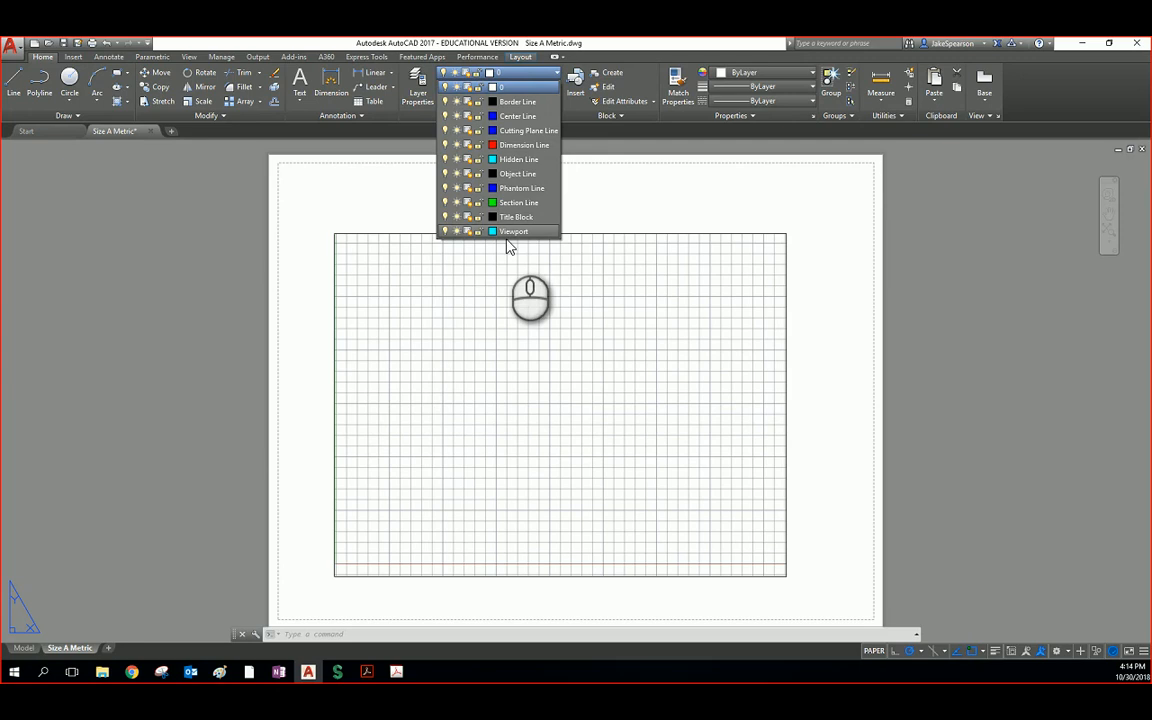
pyautogui.click(223, 230)
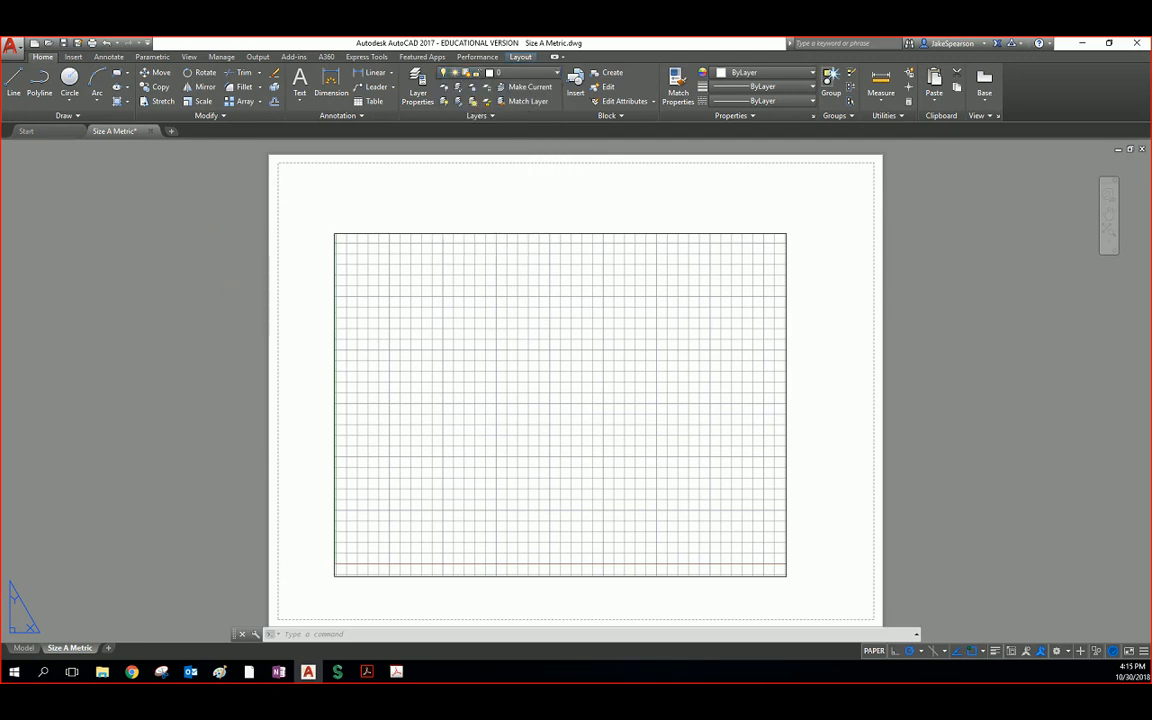
# Step: Dock the floating command line along the lower edge of the drawing area and fit the layout in view
pyautogui.click(283, 634)
pyautogui.click(442, 424)
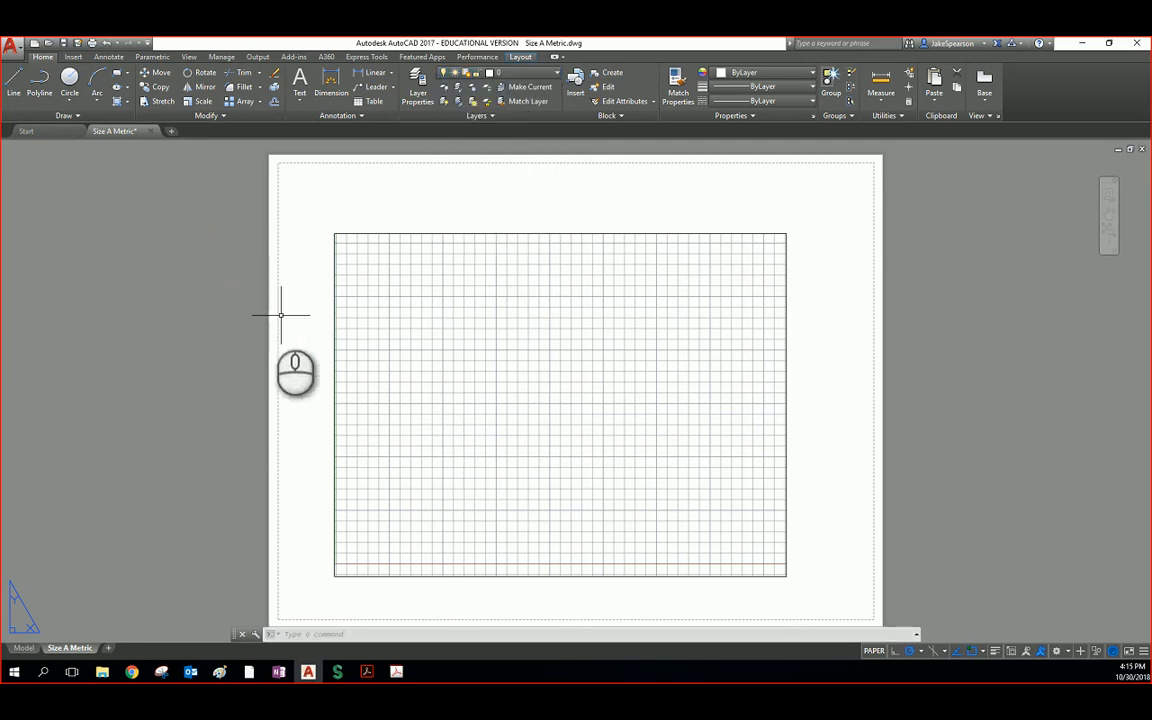
pyautogui.scroll(-2, 270, 308)
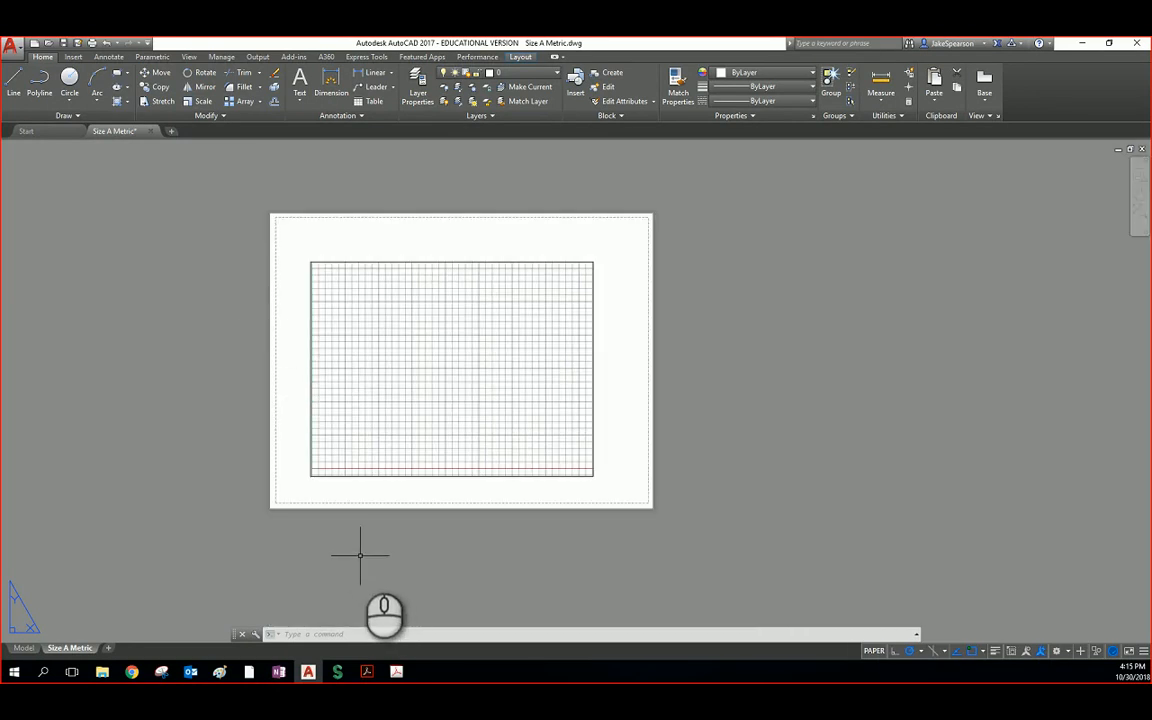
pyautogui.scroll(2, 359, 552)
pyautogui.moveTo(236, 346); pyautogui.dragTo(239, 465, button='middle')
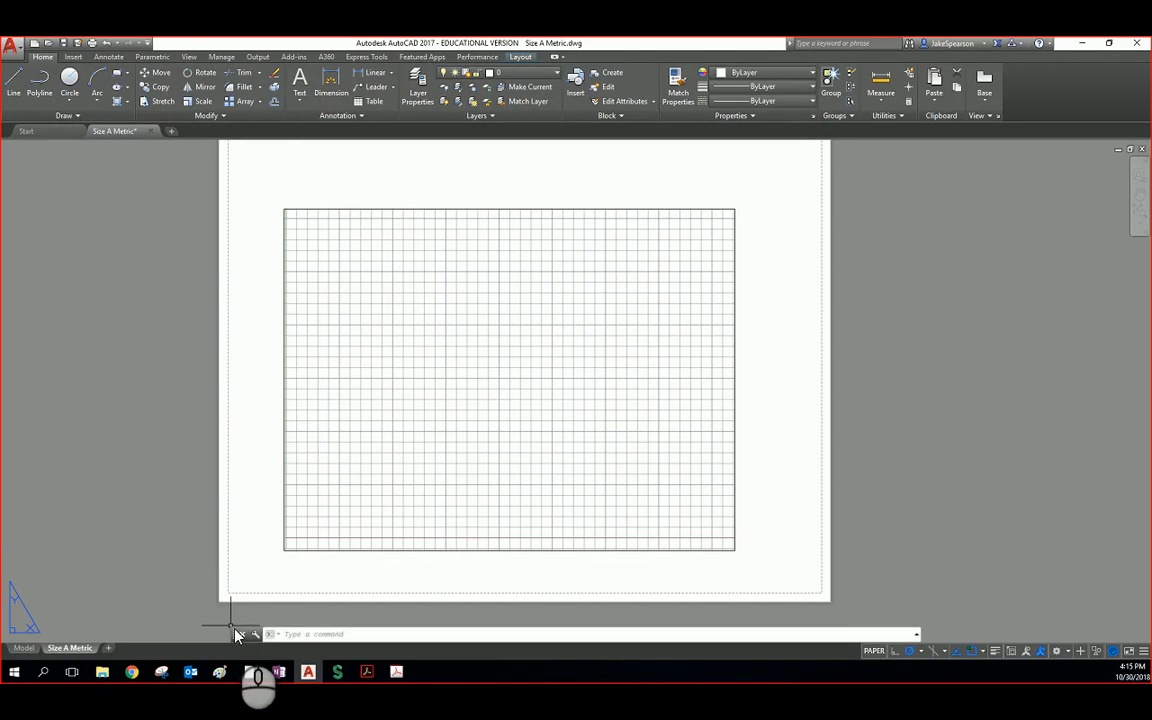
pyautogui.moveTo(238, 636); pyautogui.dragTo(208, 648)
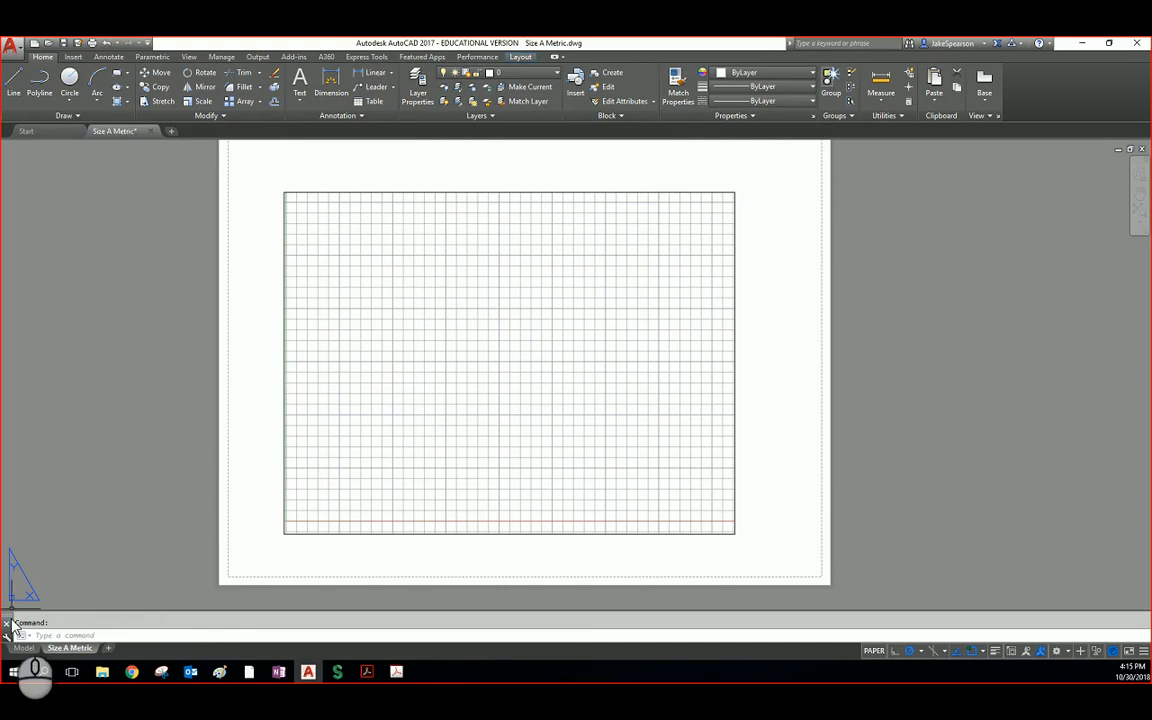
pyautogui.moveTo(8, 624); pyautogui.dragTo(100, 572)
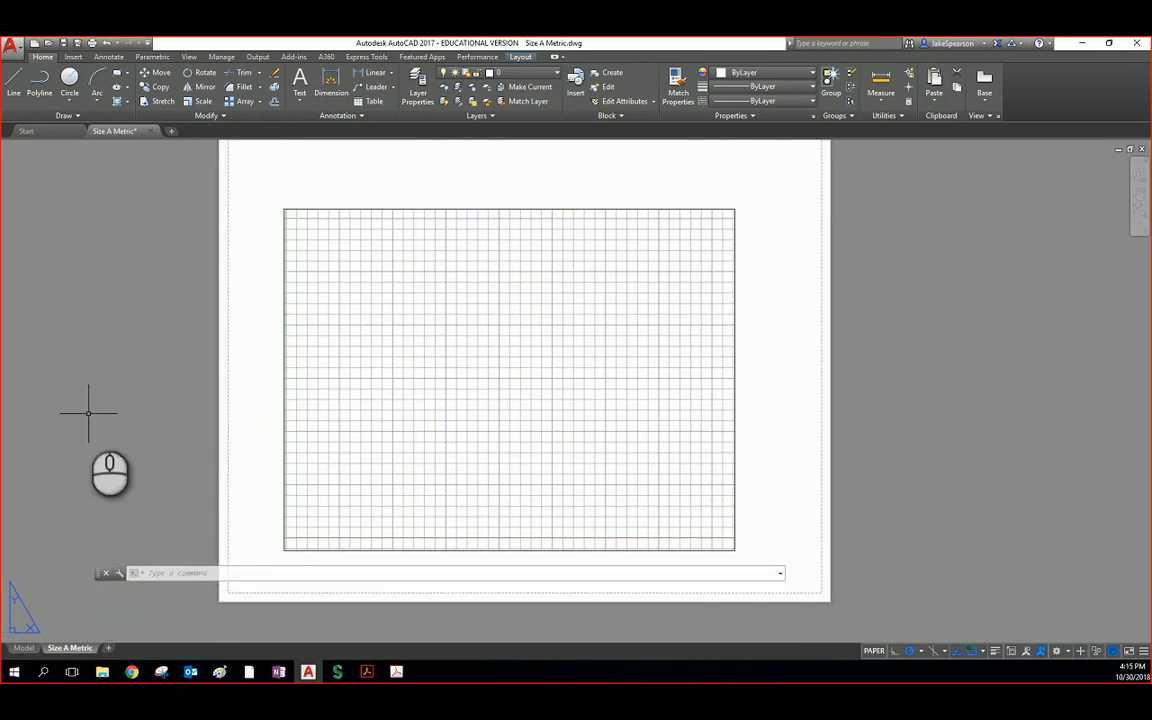
pyautogui.middleClick(193, 401)
pyautogui.middleClick(193, 401)
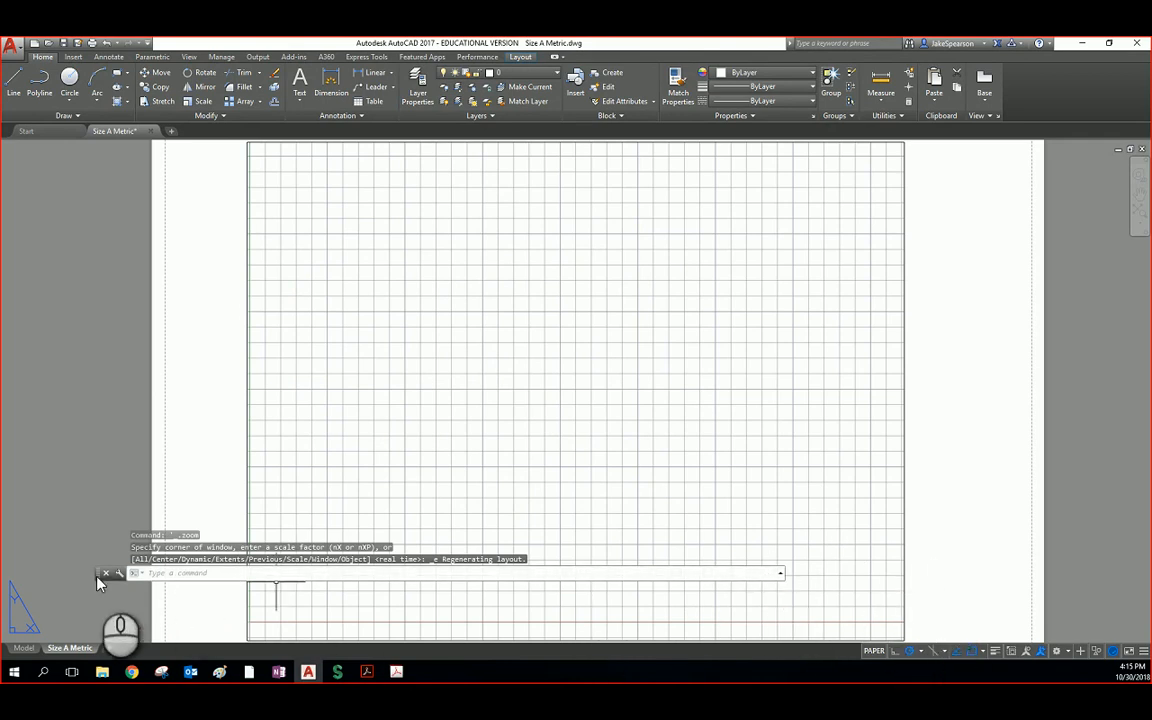
pyautogui.moveTo(98, 576); pyautogui.dragTo(119, 649)
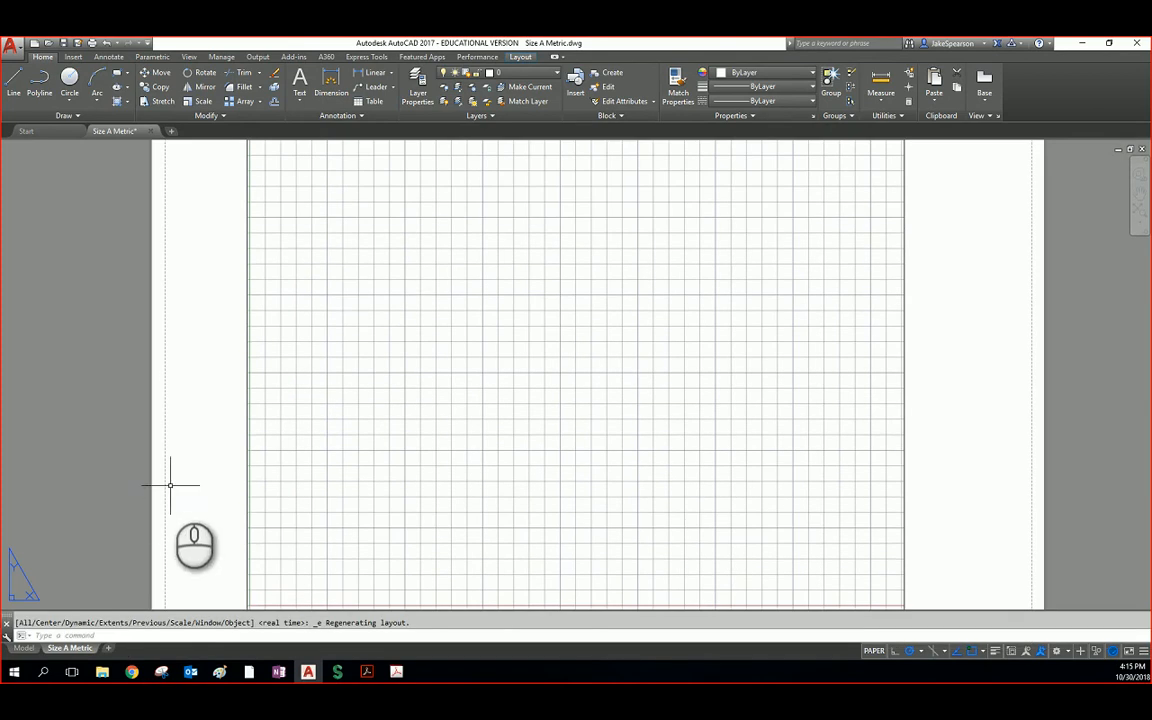
pyautogui.middleClick(170, 486)
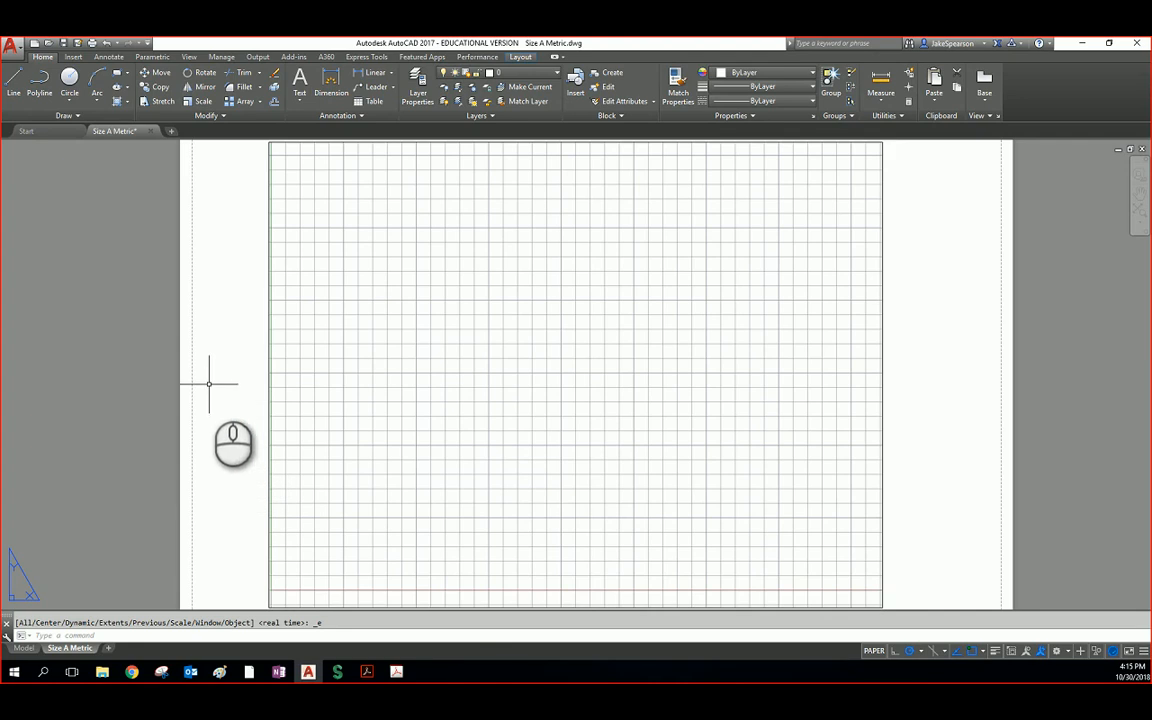
# Step: Open the Properties palette for the layout viewport, dock it beside the drawing area and deselect the viewport
pyautogui.scroll(-3, 209, 383)
pyautogui.moveTo(206, 381); pyautogui.dragTo(452, 398, button='middle')
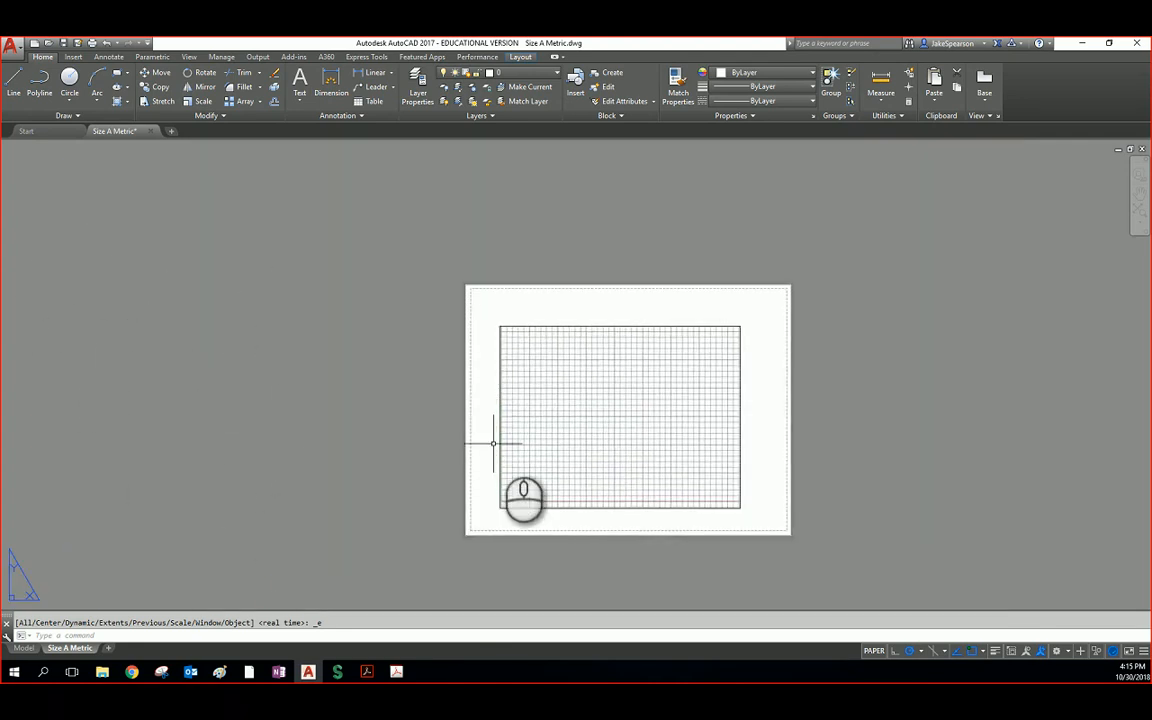
pyautogui.click(565, 448)
pyautogui.click(394, 372)
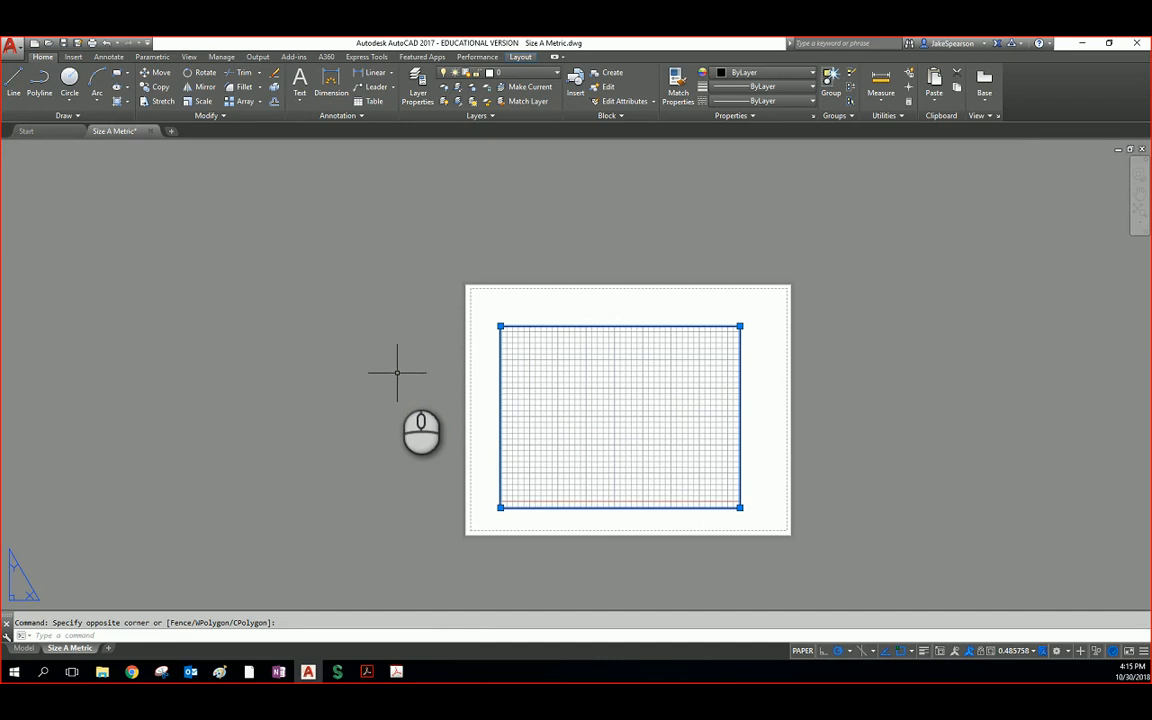
pyautogui.rightClick(396, 372)
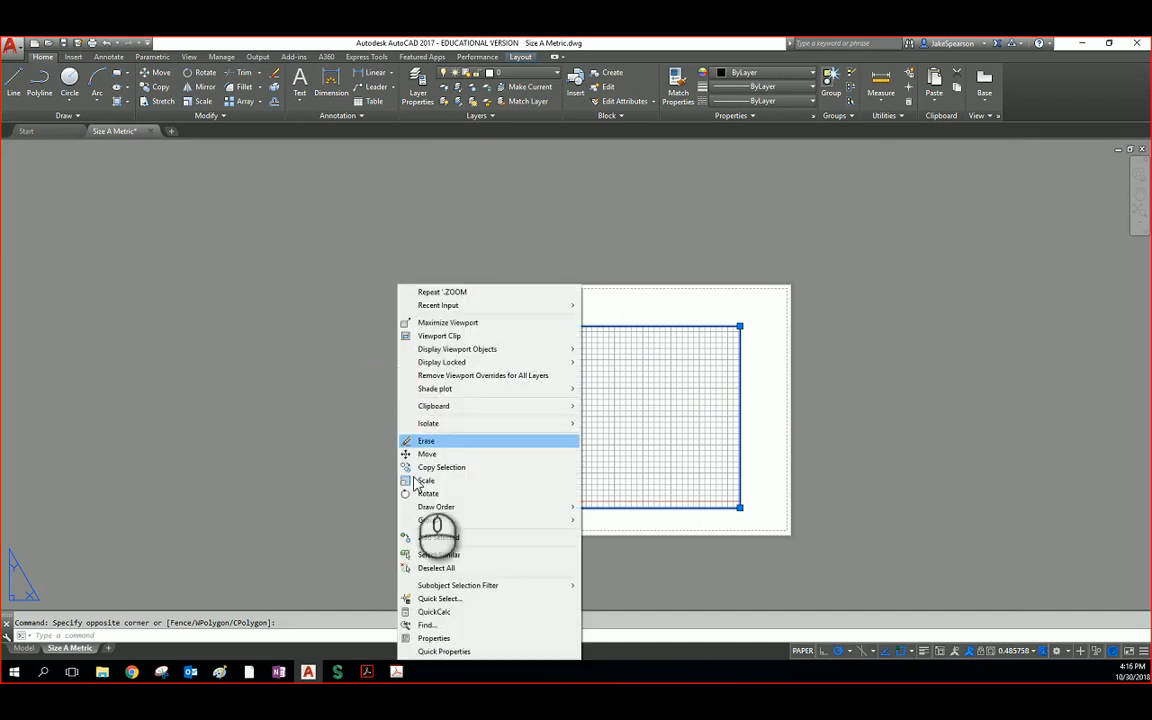
pyautogui.click(432, 638)
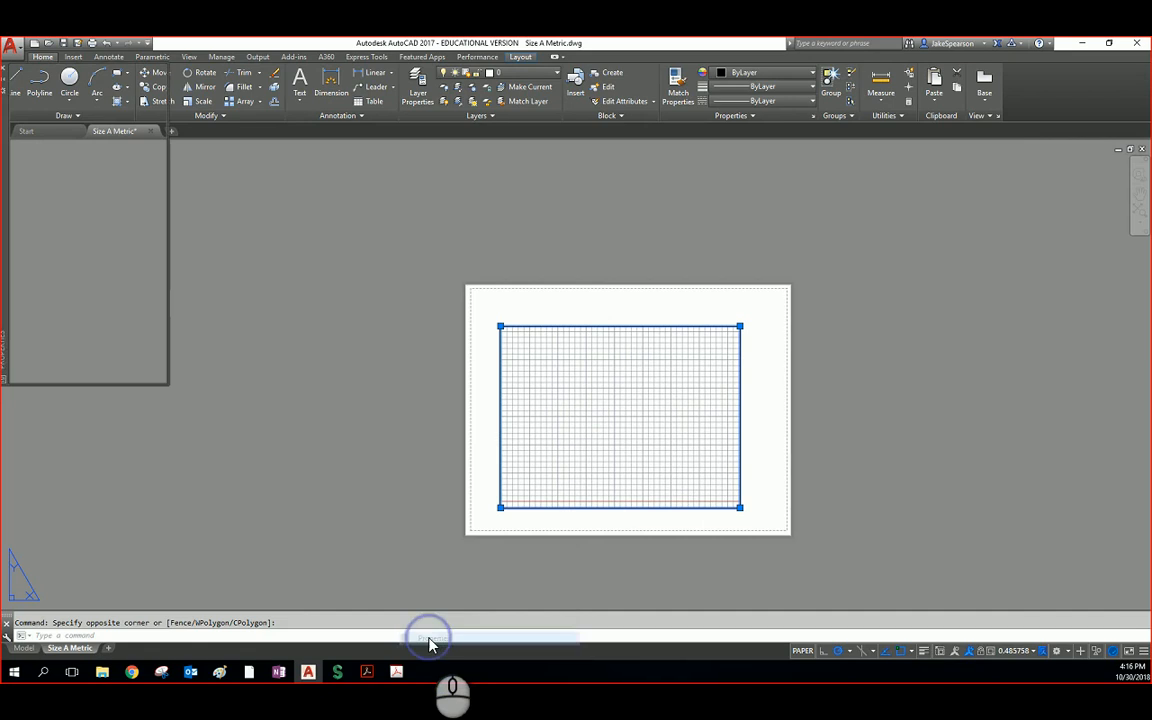
pyautogui.moveTo(8, 248)
pyautogui.mouseDown()
pyautogui.moveTo(20, 290)
pyautogui.moveTo(149, 306)
pyautogui.moveTo(185, 400)
pyautogui.moveTo(8, 390)
pyautogui.mouseUp()
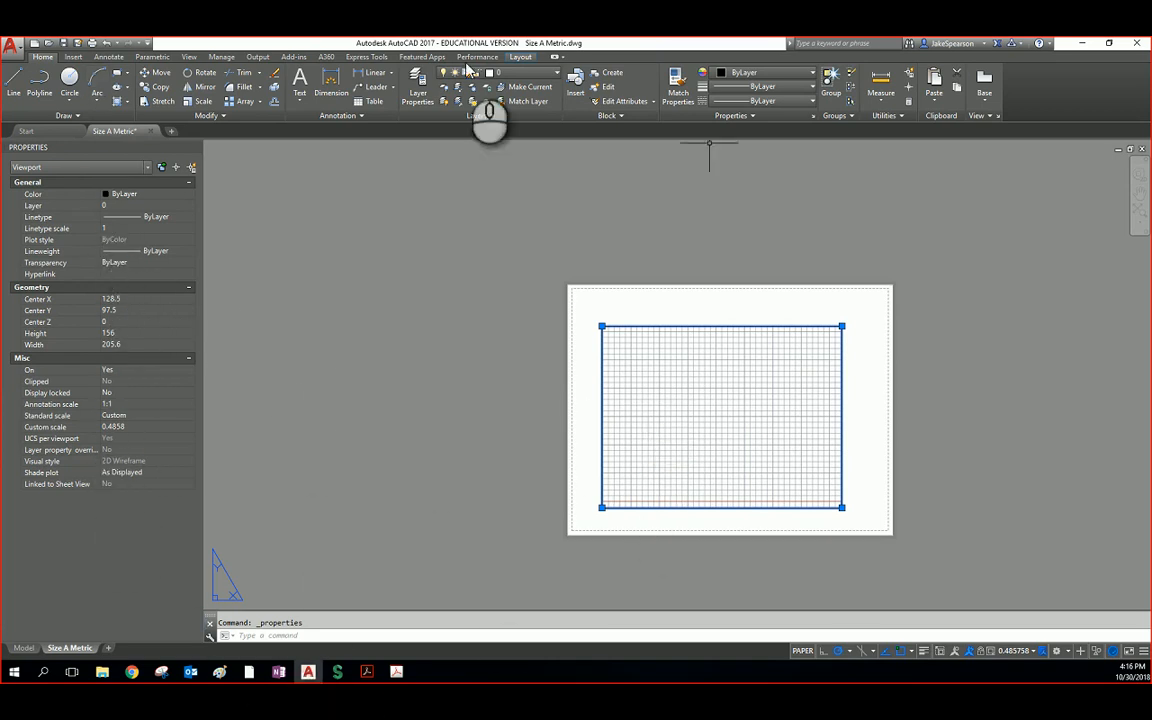
pyautogui.click(448, 325)
pyautogui.middleClick(448, 325)
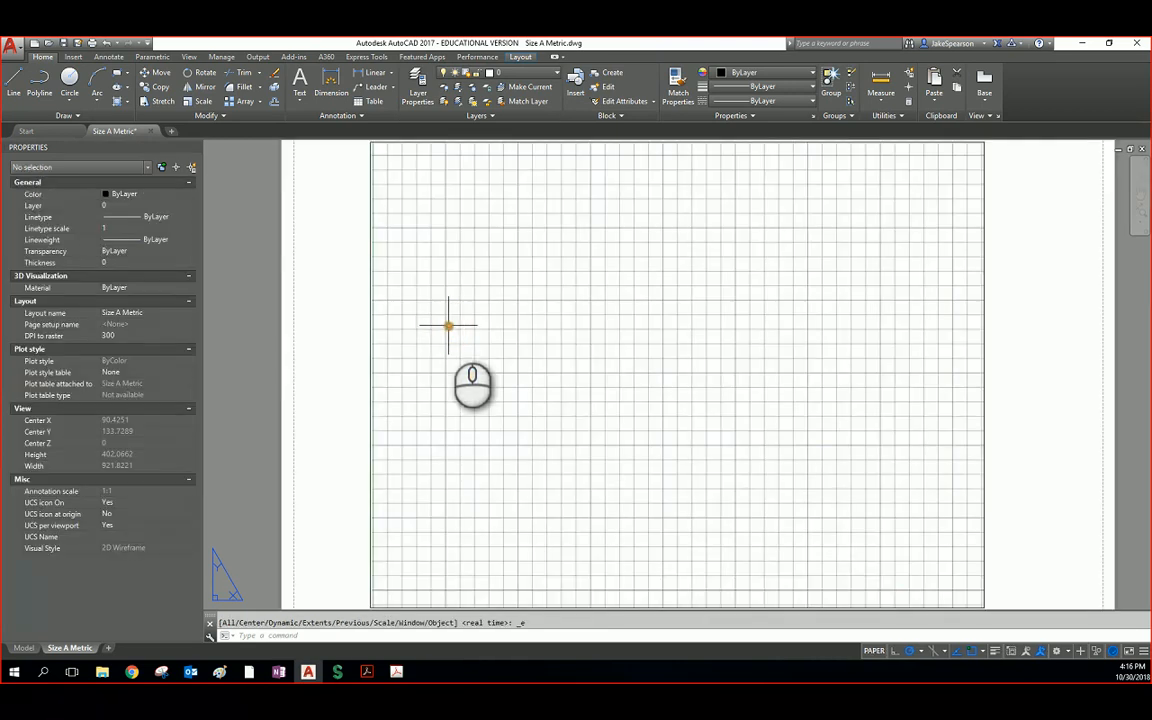
pyautogui.press('Escape')
pyautogui.scroll(-1, 343, 339)
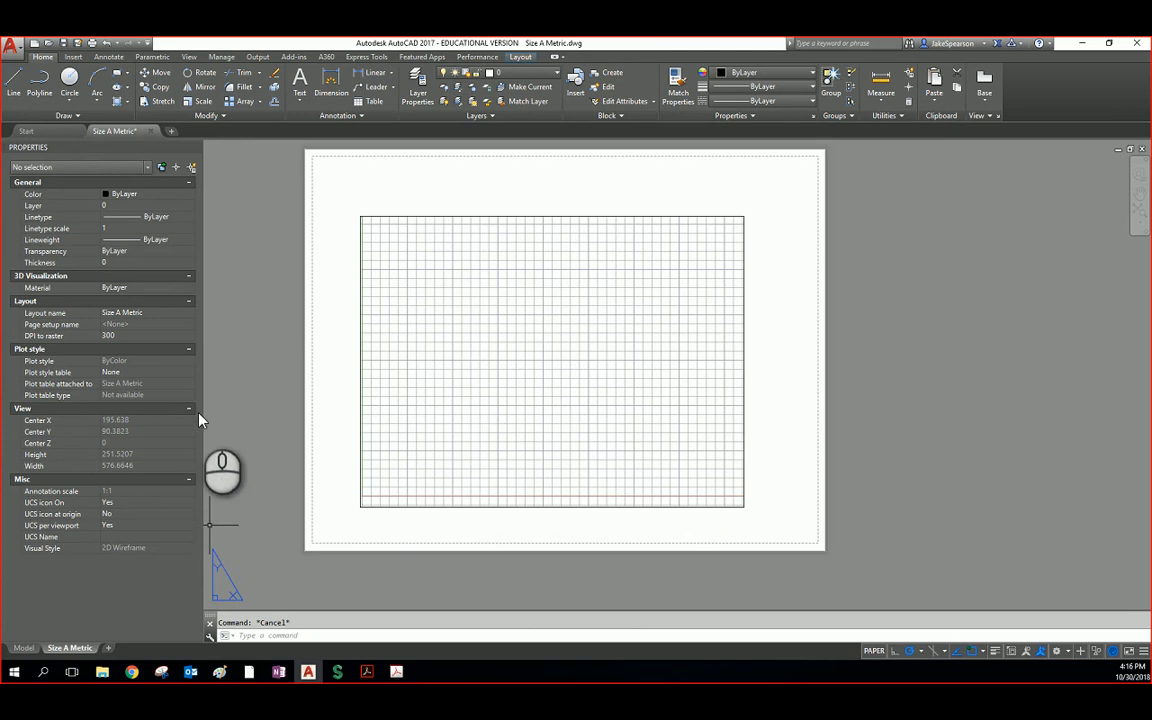
# Step: Make Border Line the current layer and draw a 268.75 by 205 rectangle from the lower-left of the sheet's printable area
pyautogui.click(527, 75)
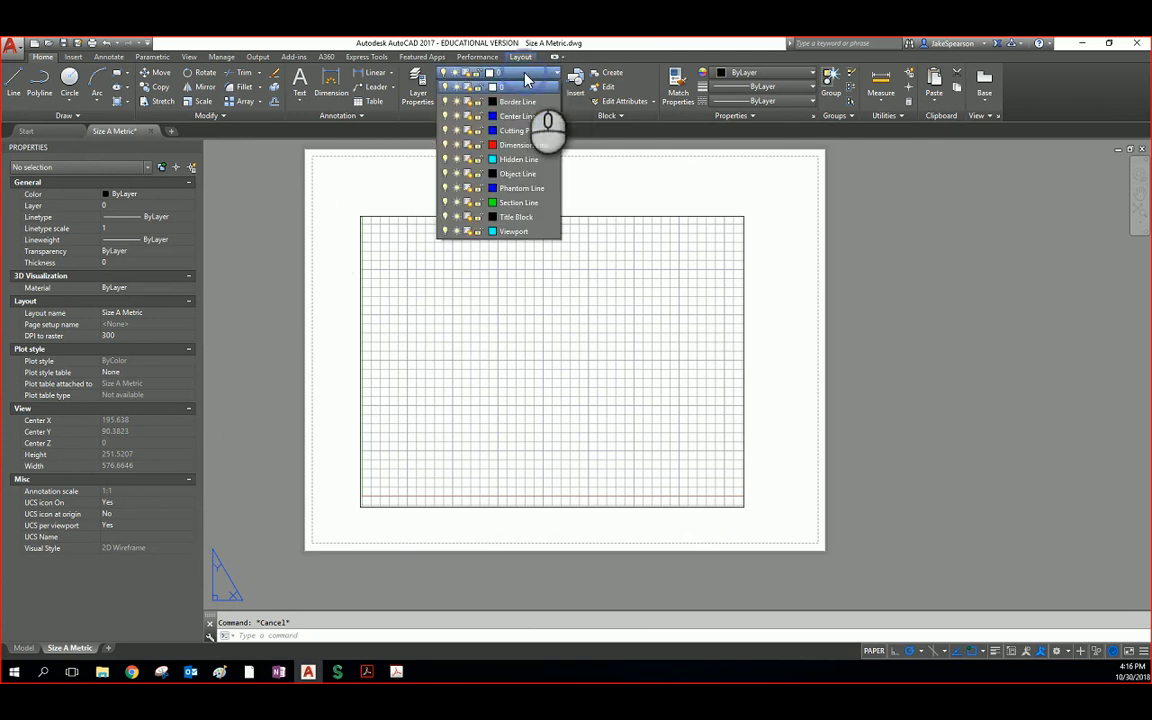
pyautogui.click(519, 104)
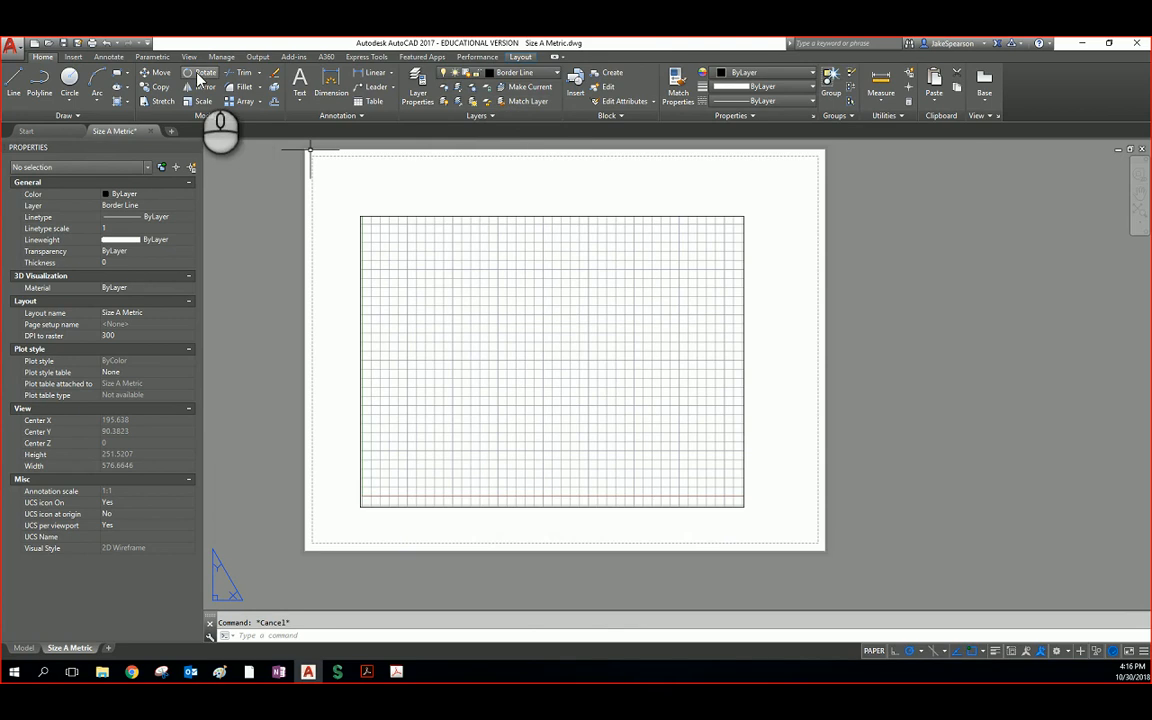
pyautogui.click(117, 73)
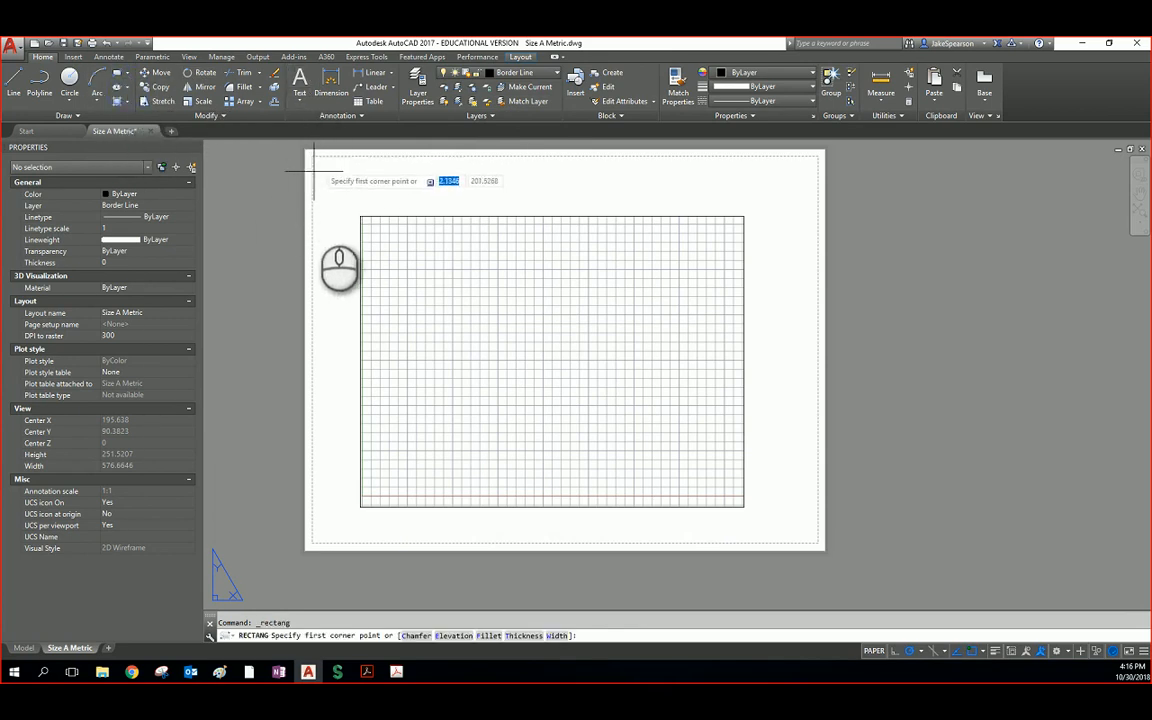
pyautogui.click(316, 540)
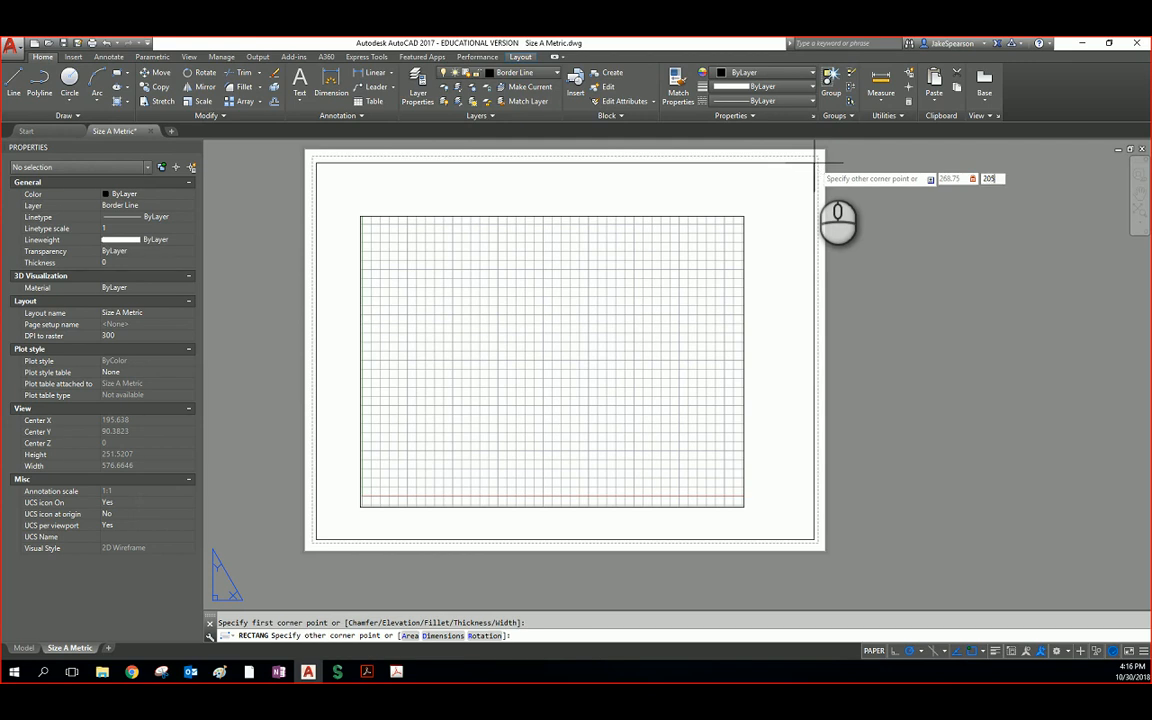
pyautogui.press('Return')
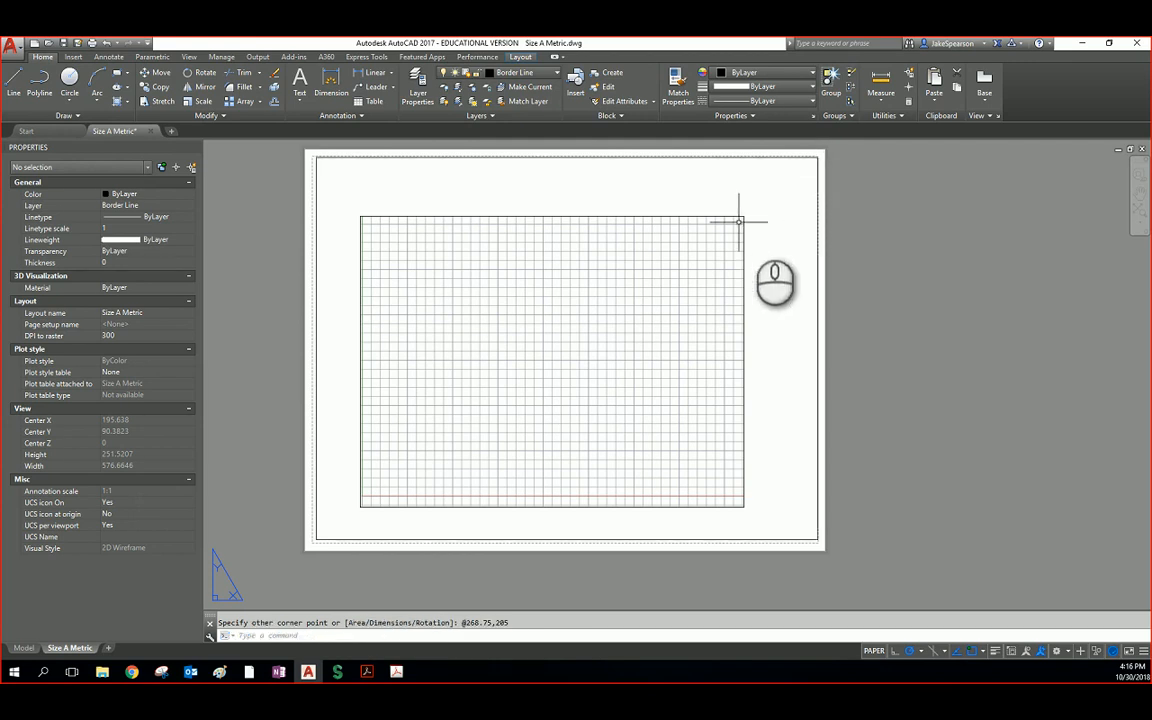
# Step: Preview the layout's plot without printing and examine the border's lower-right corner against the printable-area edge
pyautogui.scroll(3, 820, 540)
pyautogui.scroll(10, 820, 540)
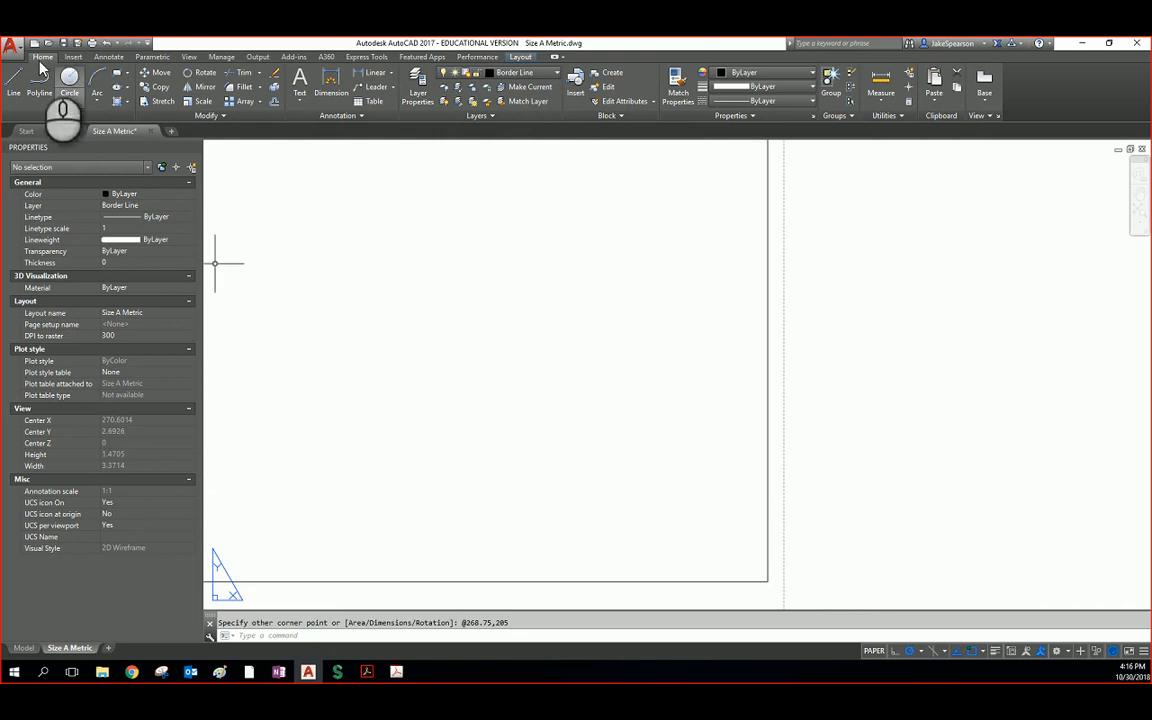
pyautogui.click(12, 45)
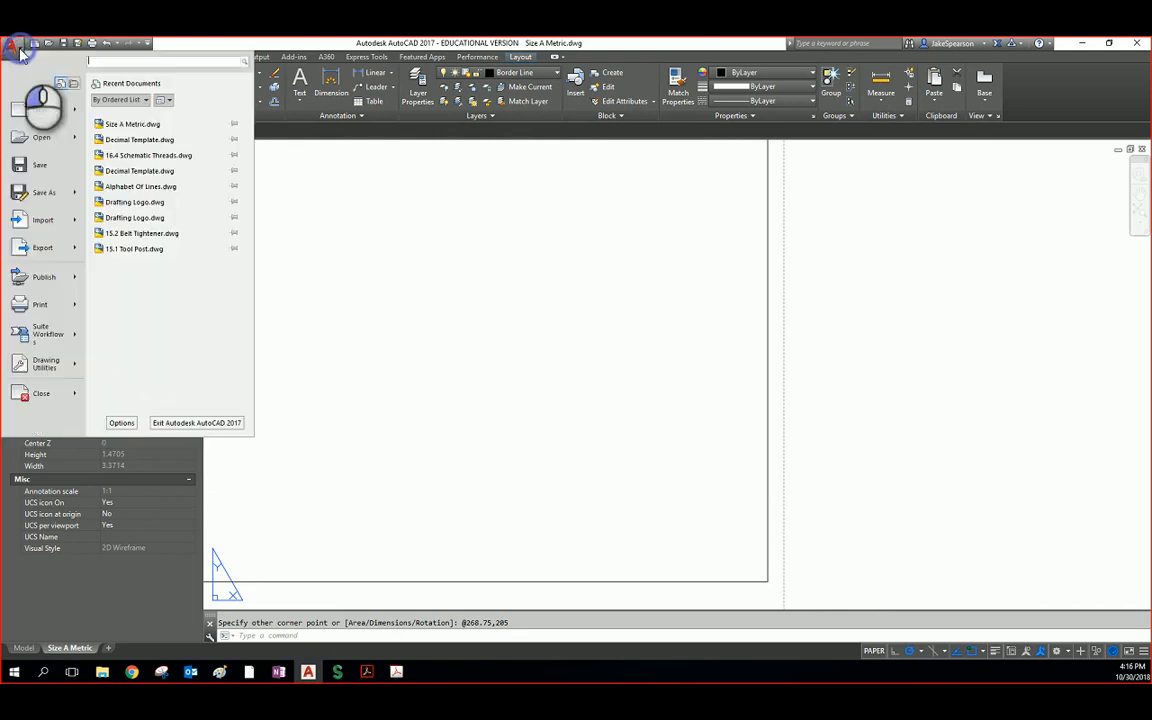
pyautogui.click(40, 304)
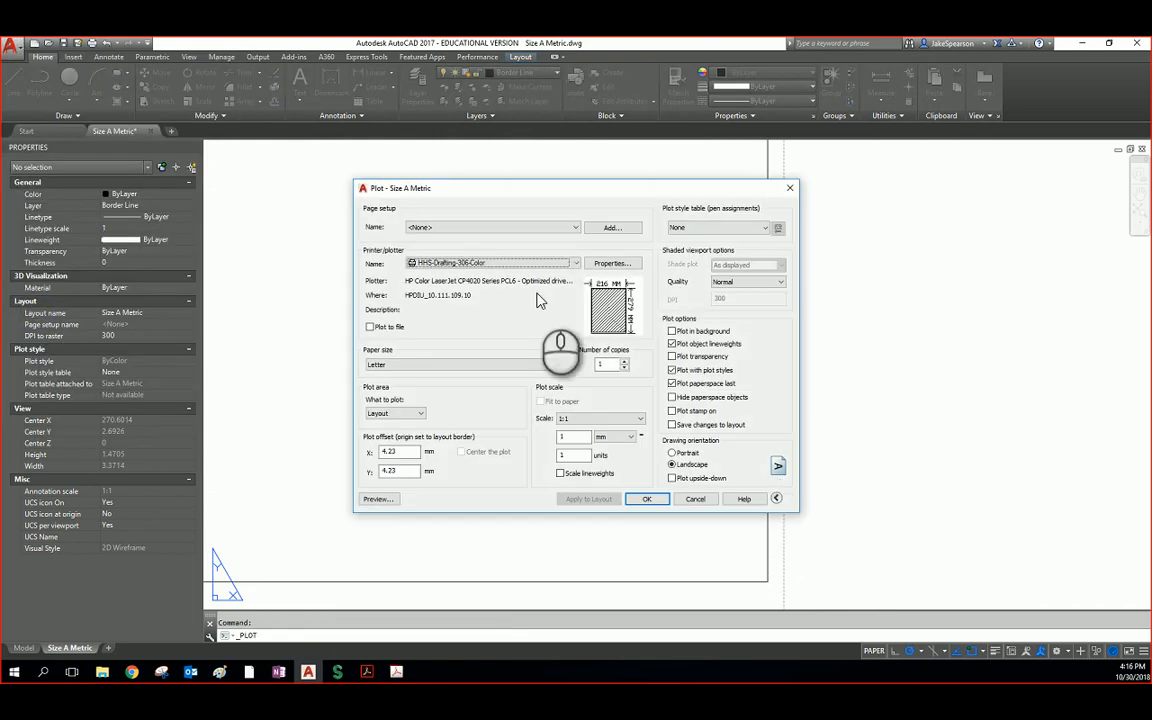
pyautogui.click(376, 499)
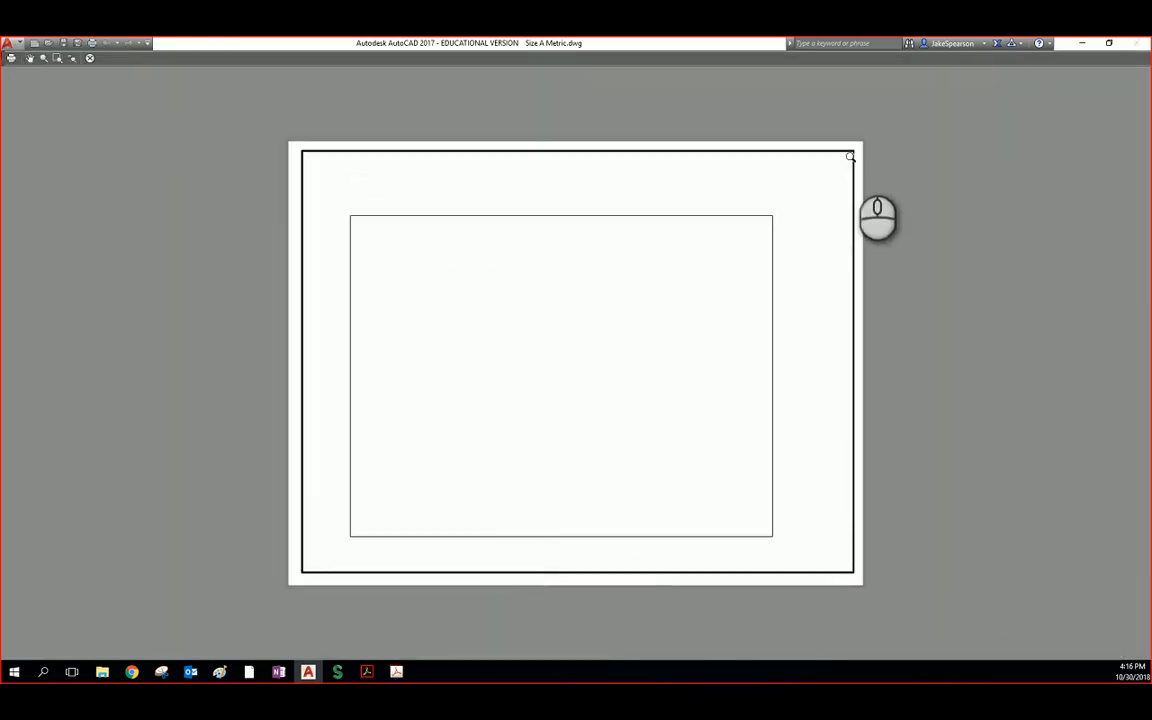
pyautogui.click(88, 60)
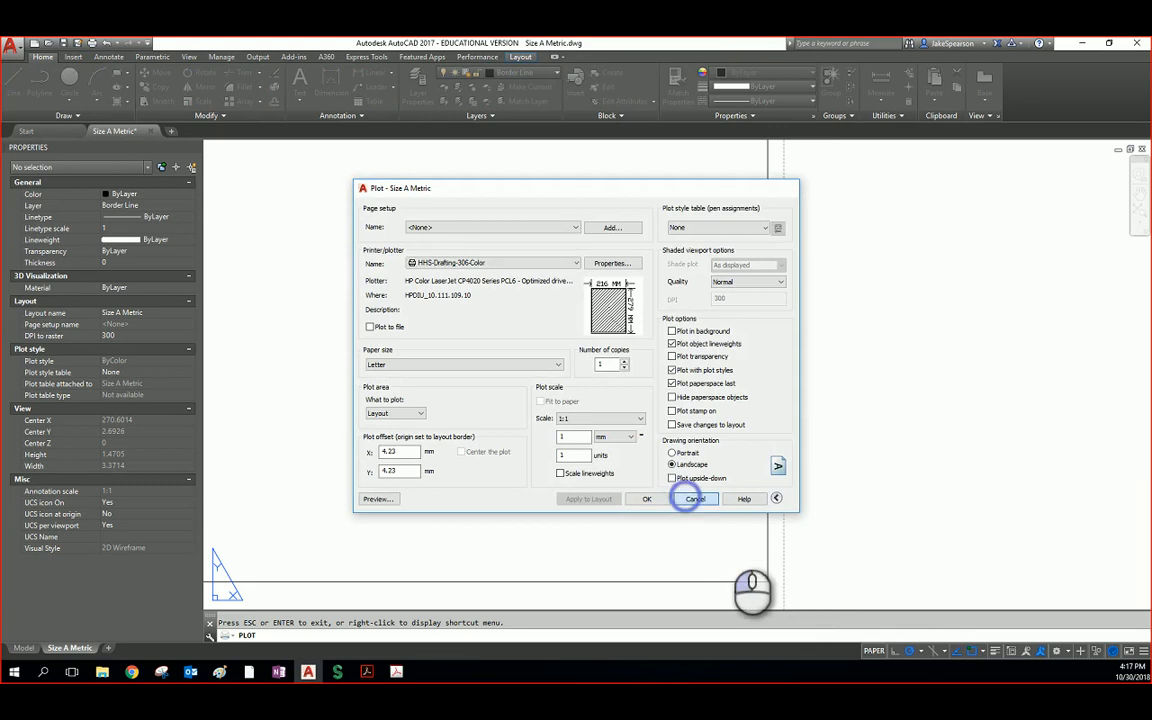
pyautogui.click(695, 499)
pyautogui.scroll(2, 779, 550)
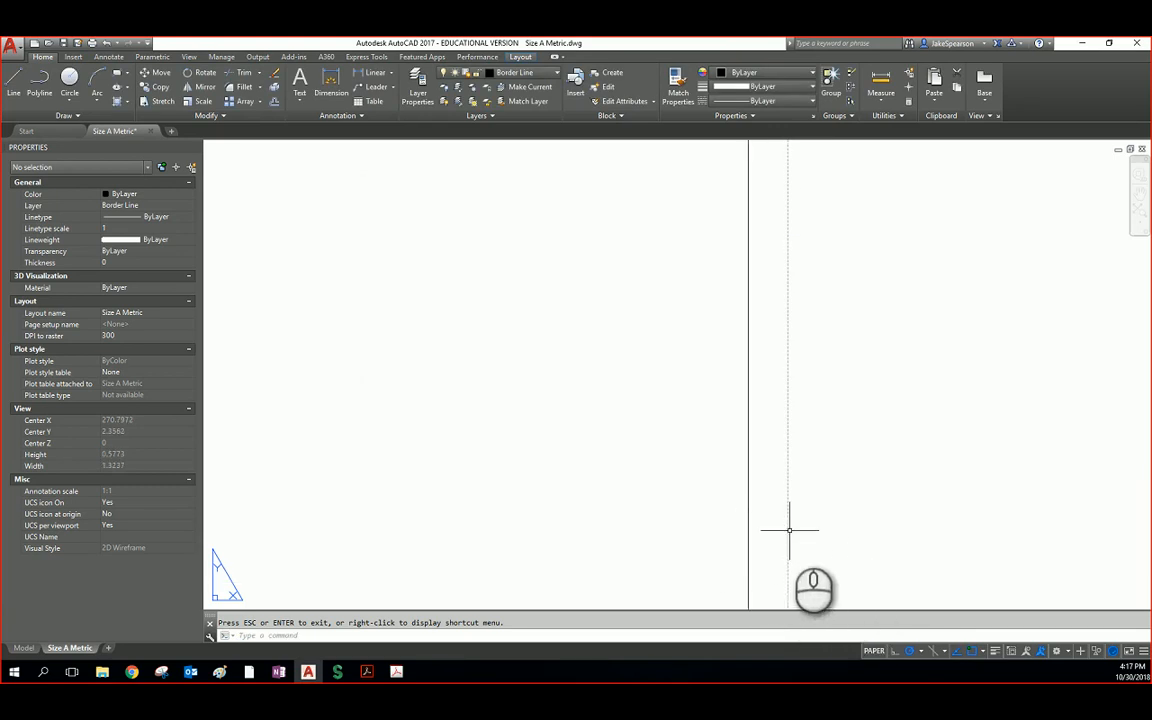
pyautogui.scroll(-15, 789, 531)
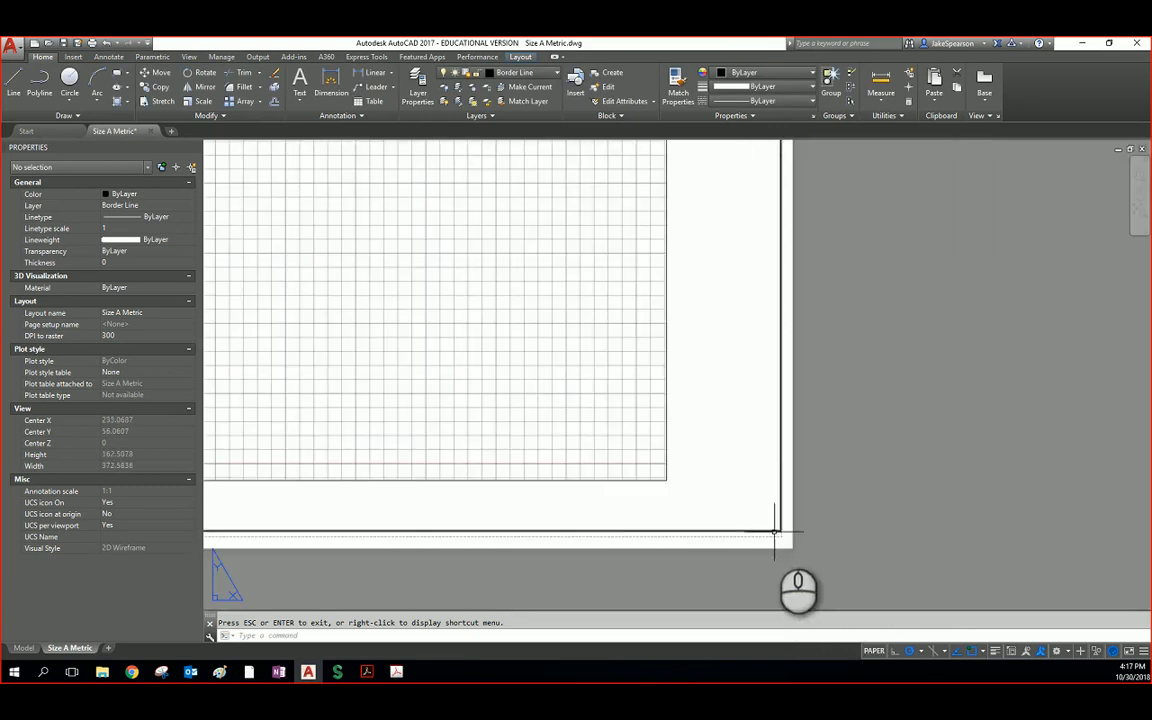
pyautogui.scroll(2, 792, 538)
pyautogui.moveTo(789, 561); pyautogui.dragTo(808, 357, button='middle')
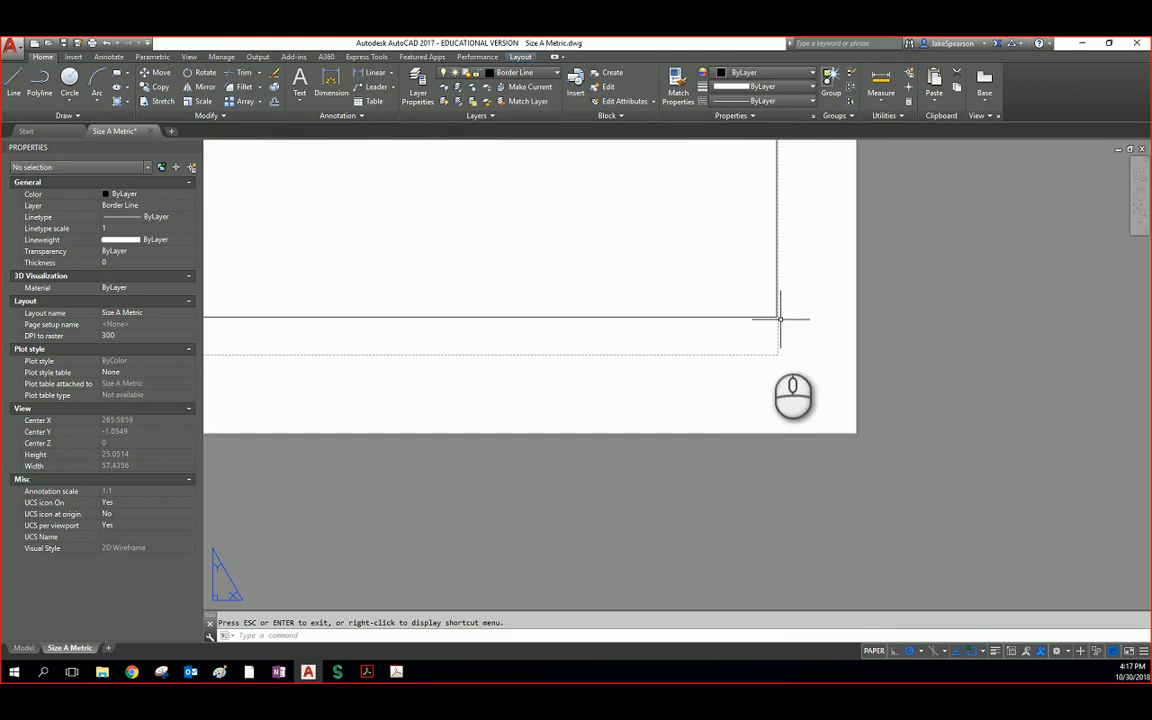
pyautogui.scroll(-12, 751, 334)
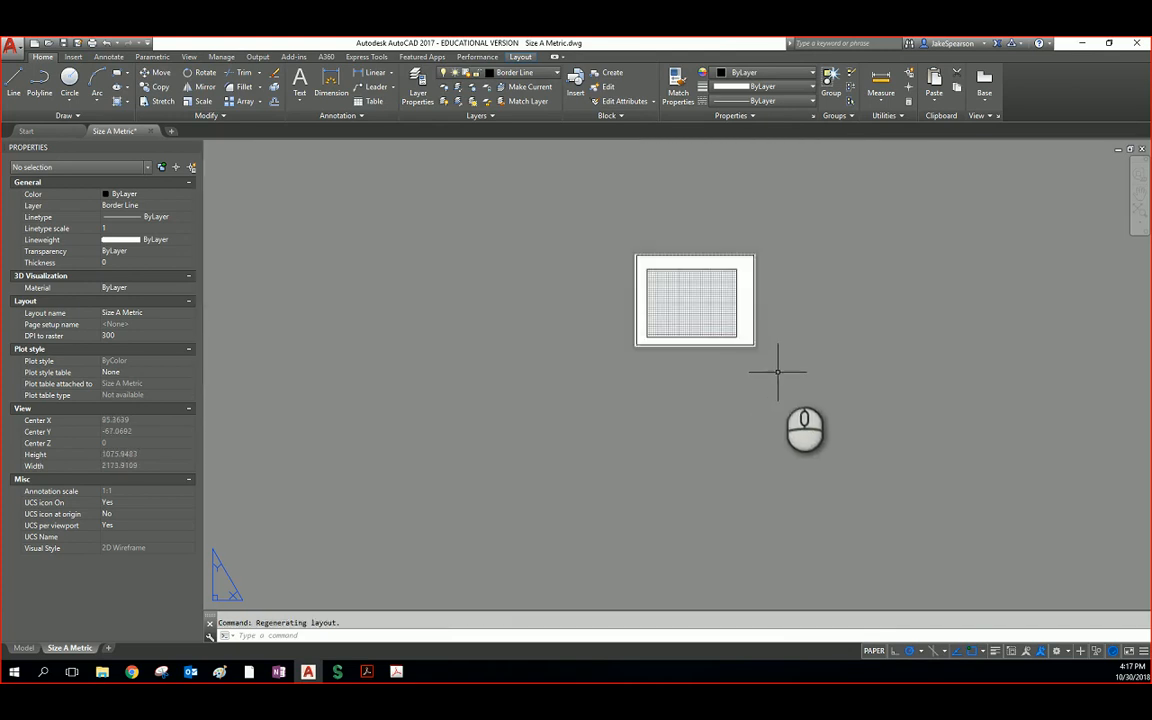
# Step: Try crossing and window selections around the border and viewport, clearing each selection
pyautogui.click(780, 368)
pyautogui.click(566, 206)
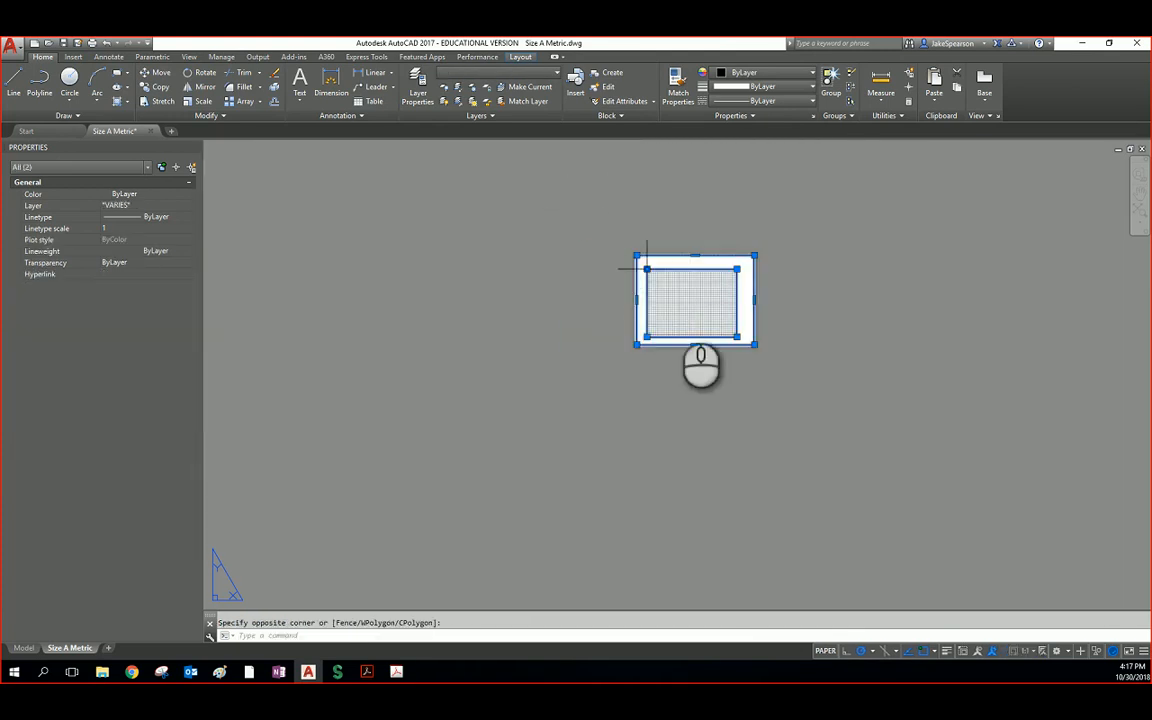
pyautogui.press('Escape')
pyautogui.click(738, 428)
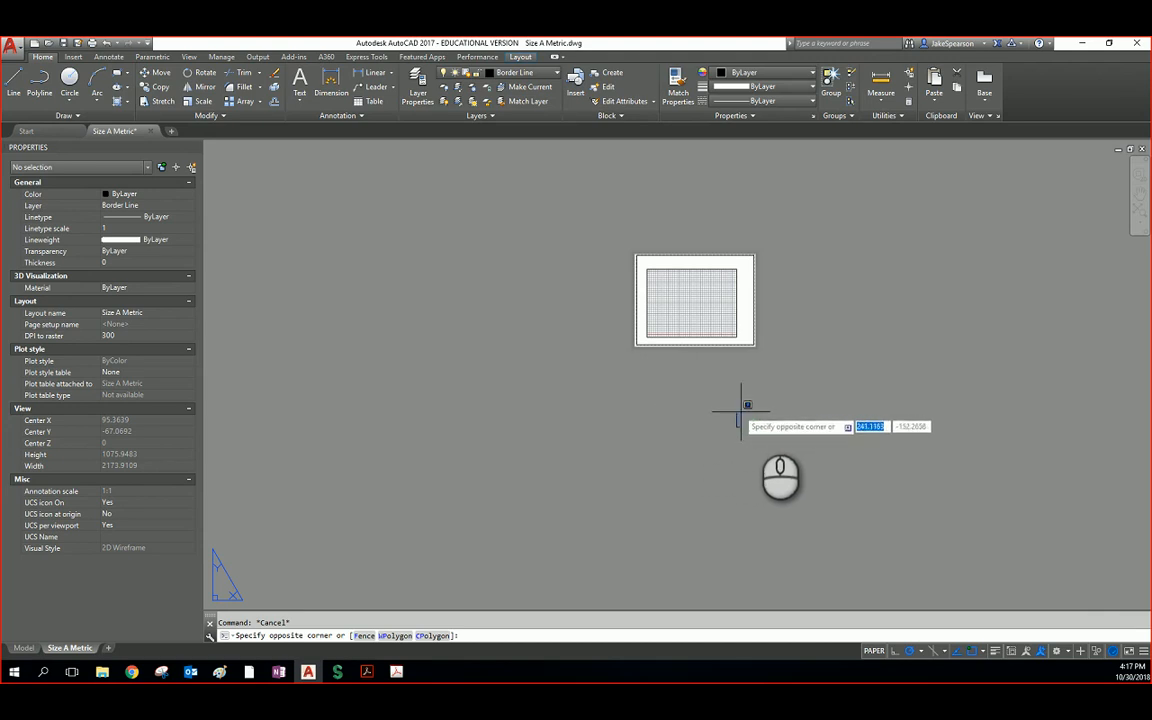
pyautogui.click(820, 474)
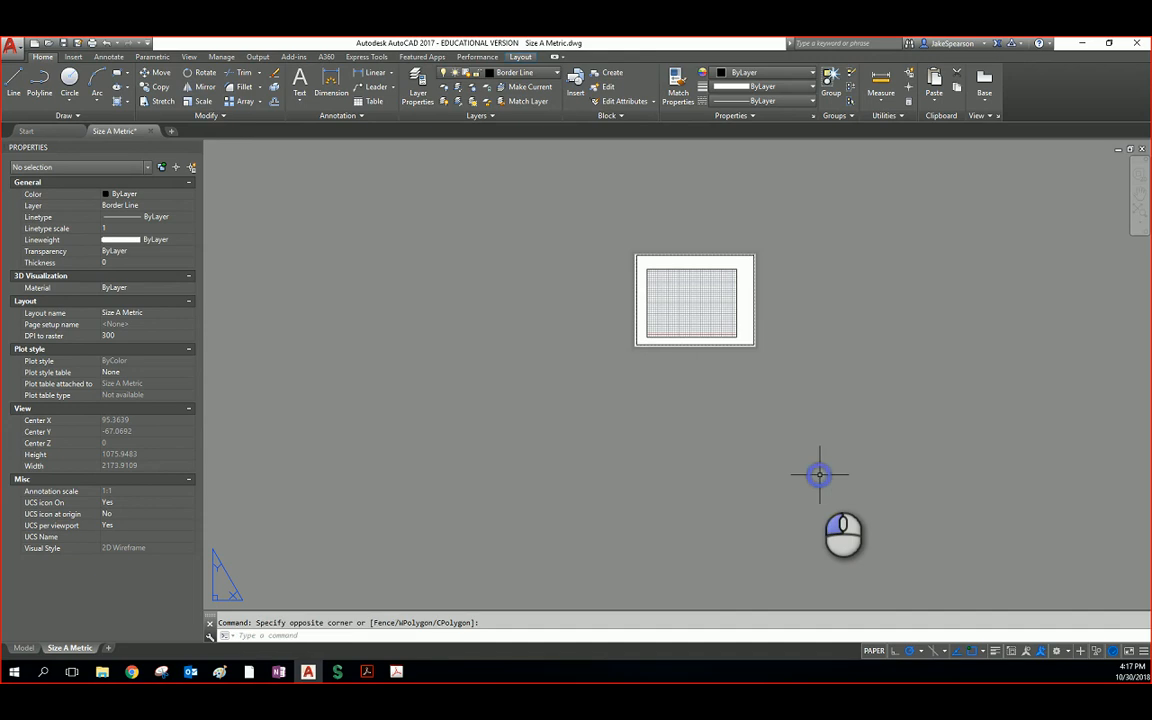
pyautogui.click(610, 237)
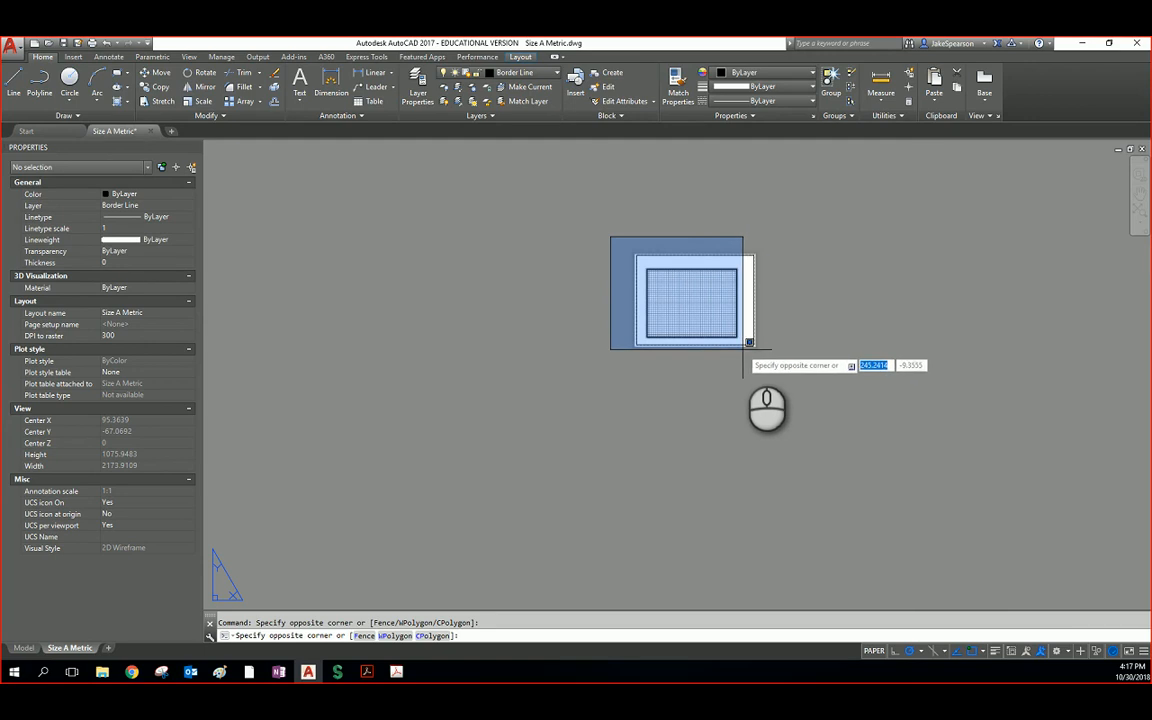
pyautogui.click(743, 349)
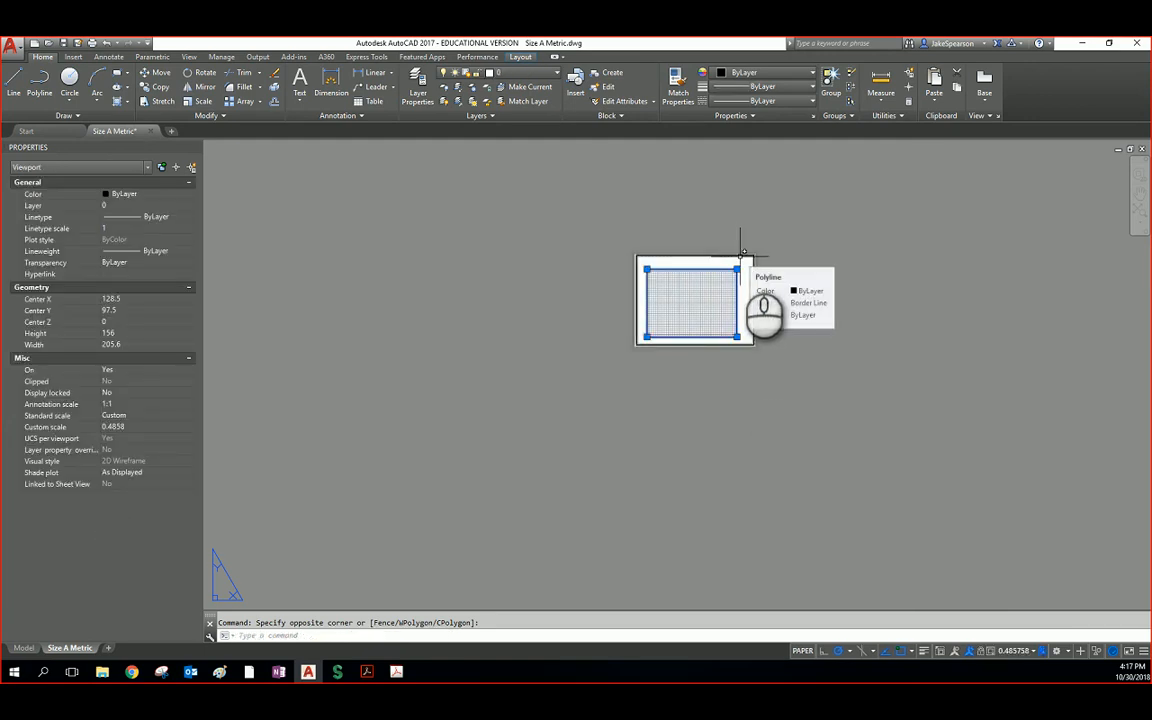
pyautogui.press('Escape')
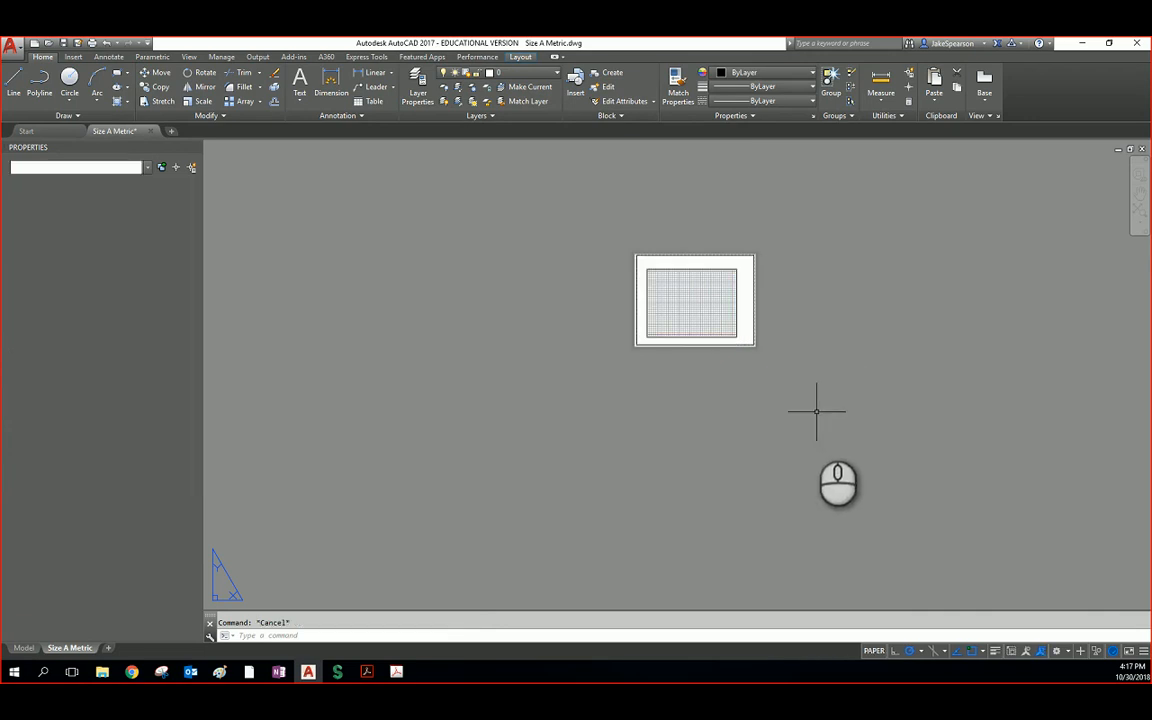
pyautogui.click(814, 438)
pyautogui.press('Escape')
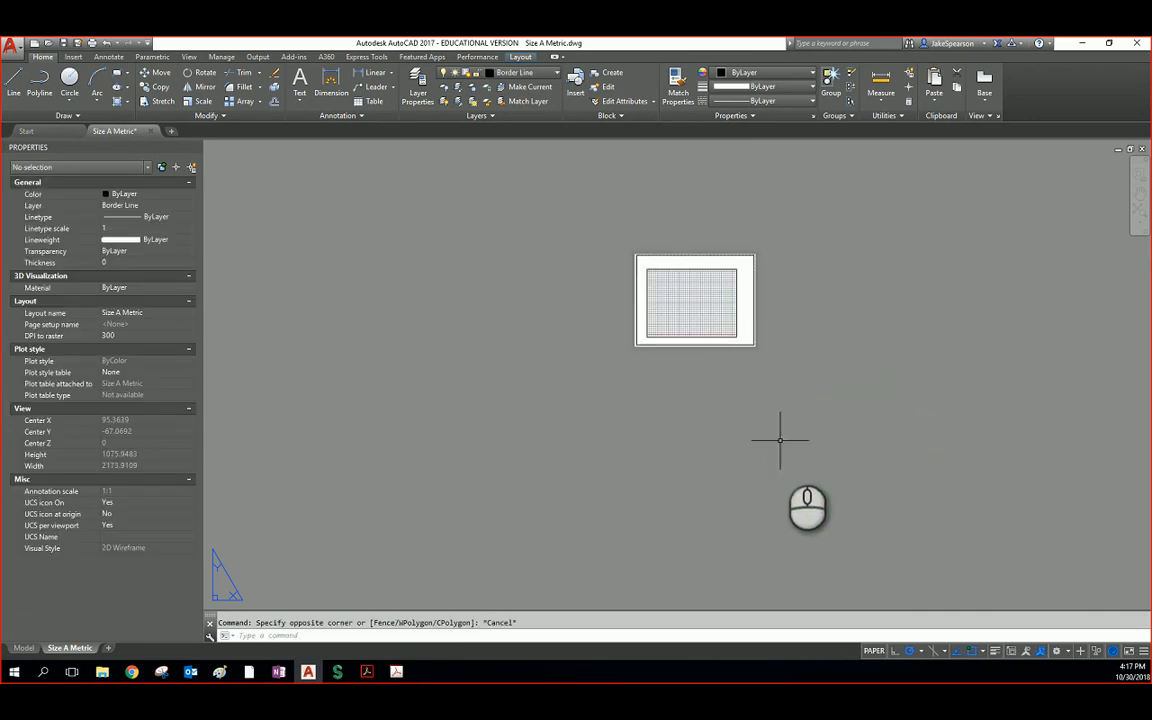
pyautogui.moveTo(782, 449)
pyautogui.mouseDown()
pyautogui.moveTo(797, 360)
pyautogui.moveTo(710, 284)
pyautogui.moveTo(540, 257)
pyautogui.moveTo(750, 320)
pyautogui.moveTo(764, 378)
pyautogui.moveTo(614, 268)
pyautogui.moveTo(698, 271)
pyautogui.moveTo(664, 353)
pyautogui.moveTo(680, 358)
pyautogui.mouseUp()
pyautogui.press('Escape')
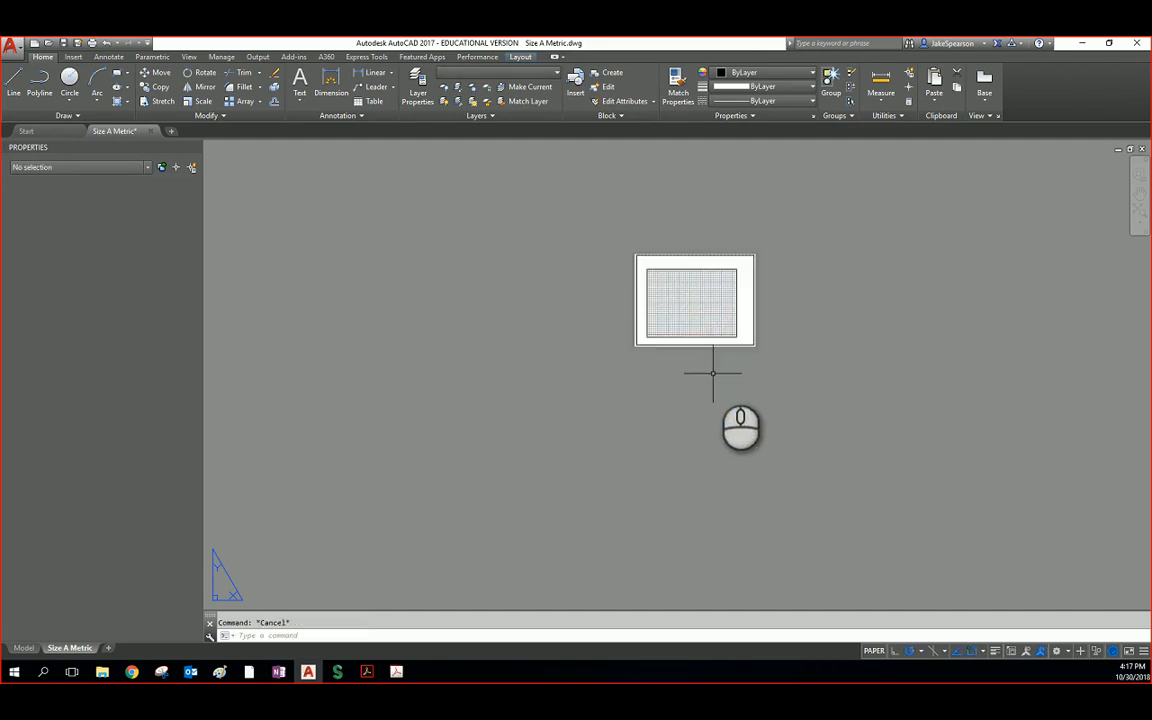
# Step: Move the border and viewport together slightly down and left within the printable area, using the border's lower-right corner as base point
pyautogui.moveTo(822, 380); pyautogui.dragTo(485, 205)
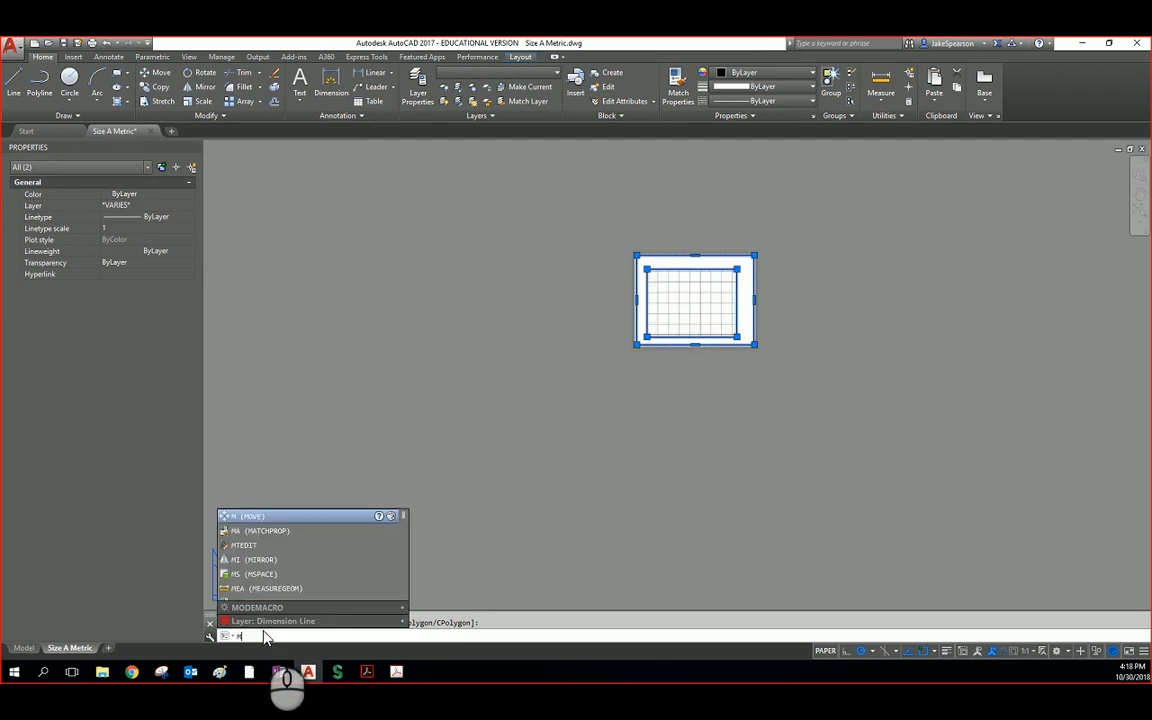
pyautogui.write('OVE')
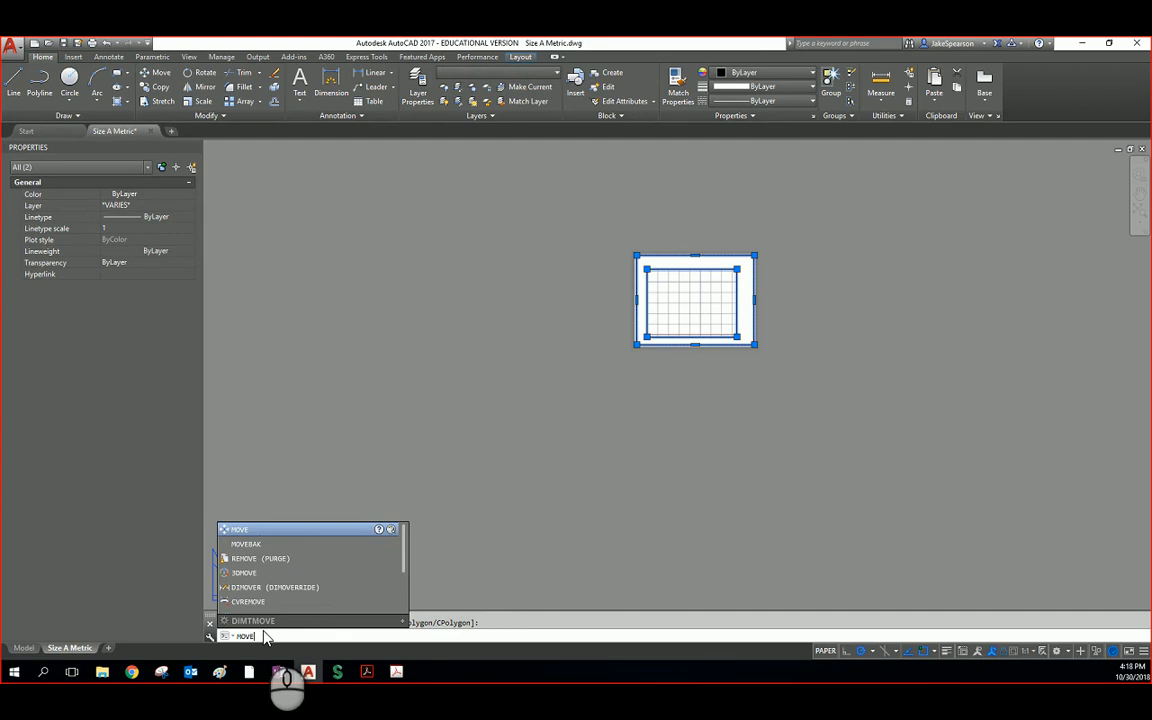
pyautogui.press('Return')
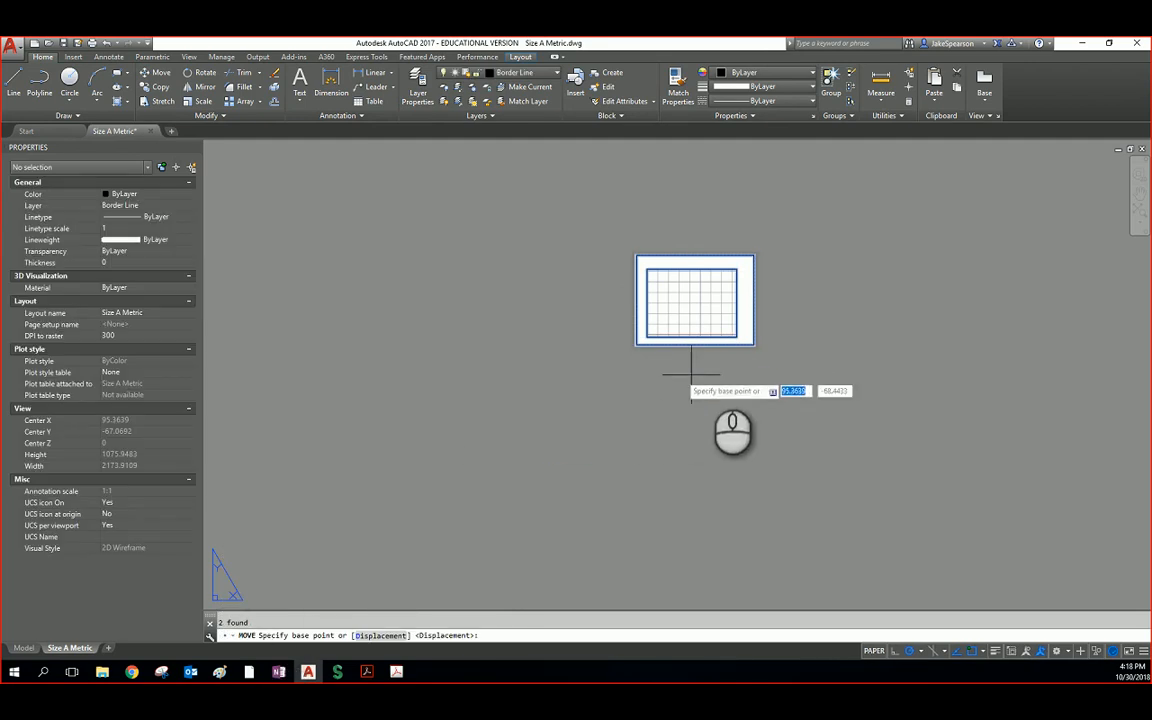
pyautogui.scroll(5, 745, 381)
pyautogui.click(753, 412)
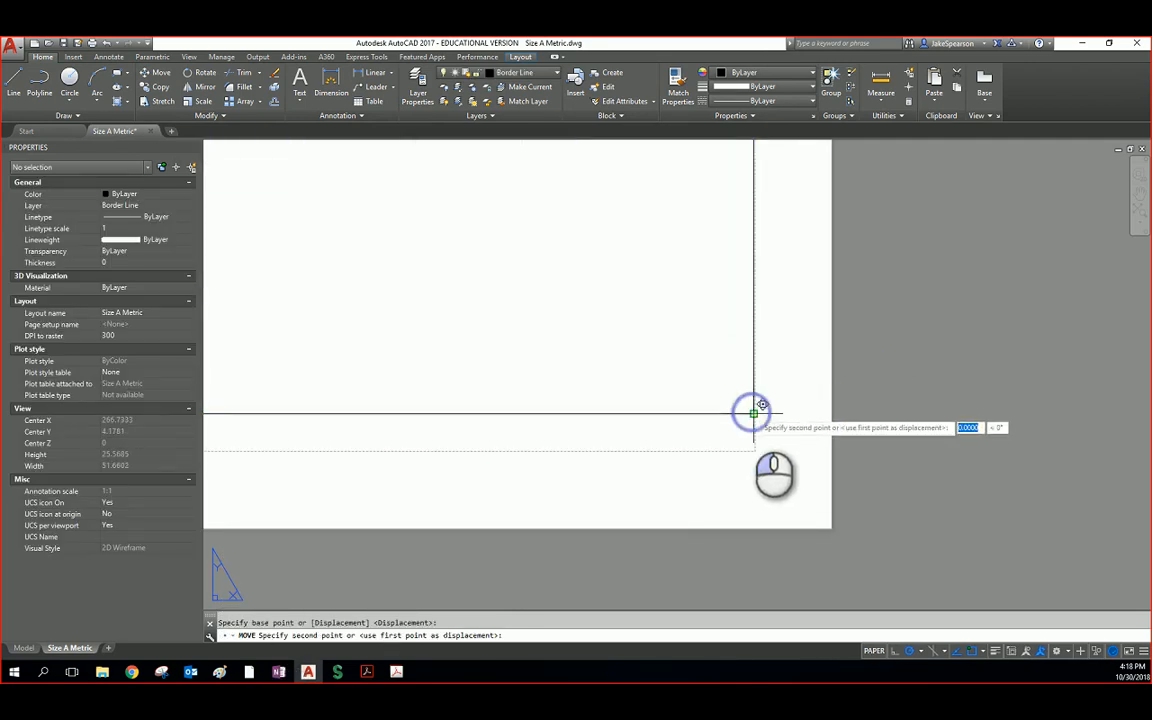
pyautogui.click(745, 422)
pyautogui.scroll(-4, 668, 378)
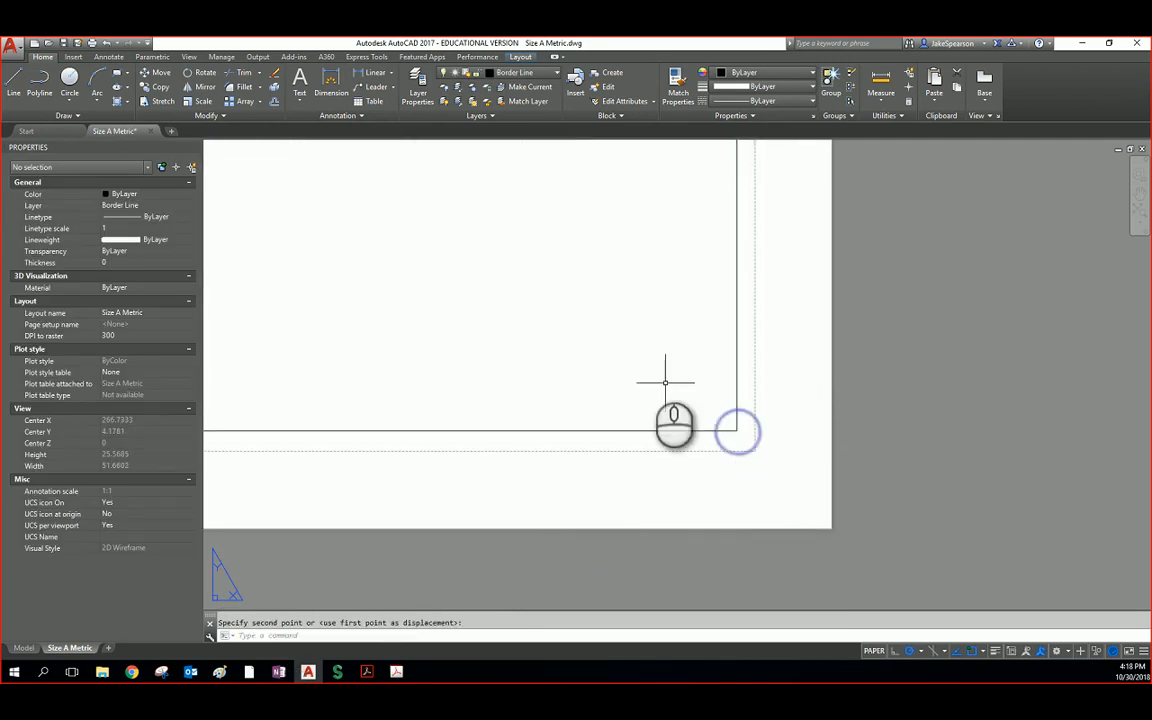
# Step: Examine the gap between the border and the printable area at the sheet's upper corners, with the whole sheet back in view
pyautogui.moveTo(646, 210); pyautogui.dragTo(683, 517, button='middle')
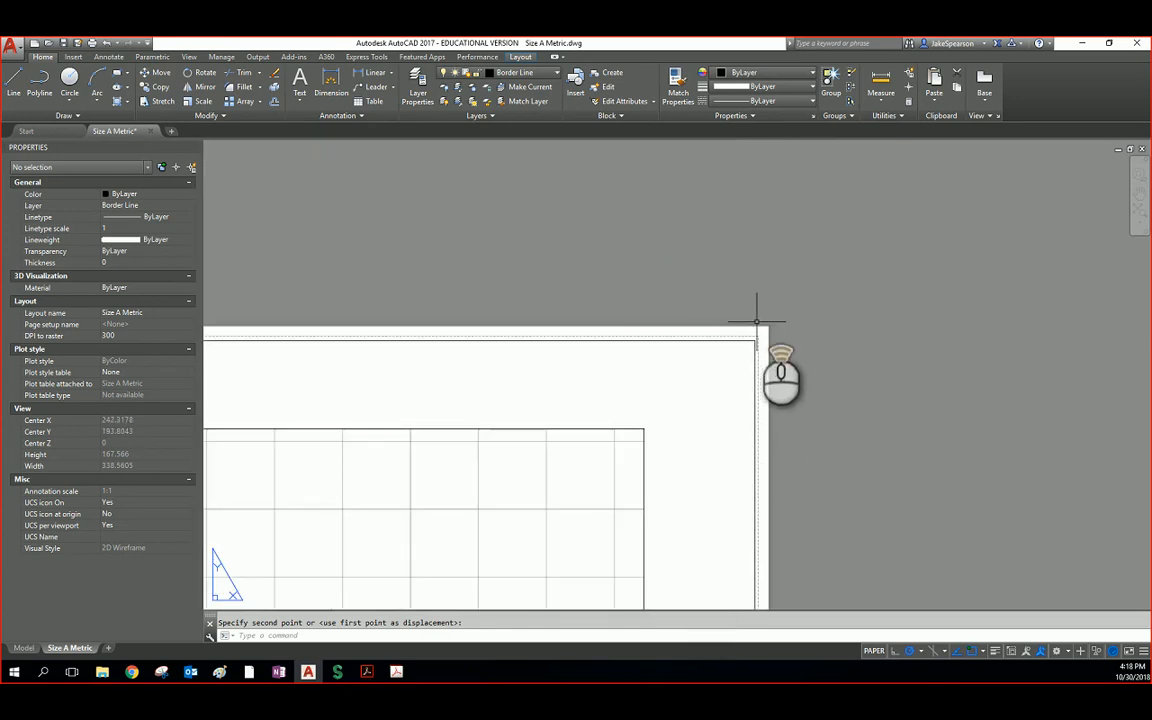
pyautogui.scroll(3, 756, 327)
pyautogui.scroll(-3, 648, 393)
pyautogui.moveTo(512, 427); pyautogui.dragTo(963, 422, button='middle')
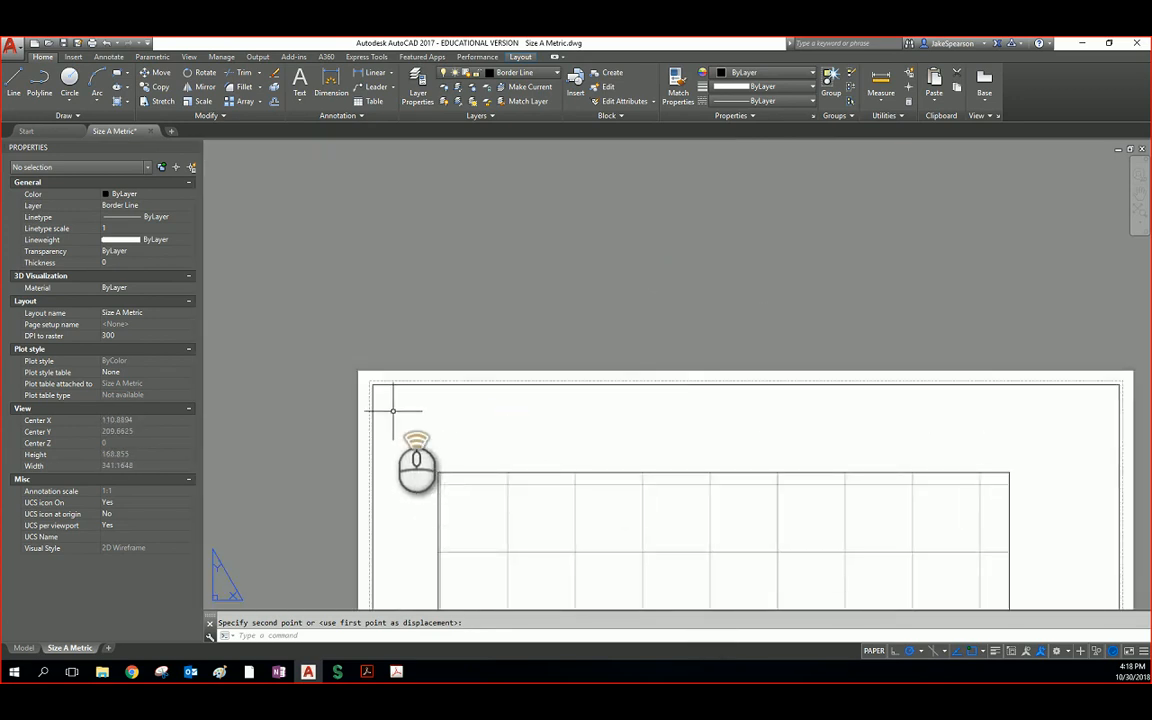
pyautogui.scroll(3, 412, 427)
pyautogui.scroll(-2, 362, 375)
pyautogui.scroll(-3, 344, 350)
pyautogui.scroll(-2, 391, 406)
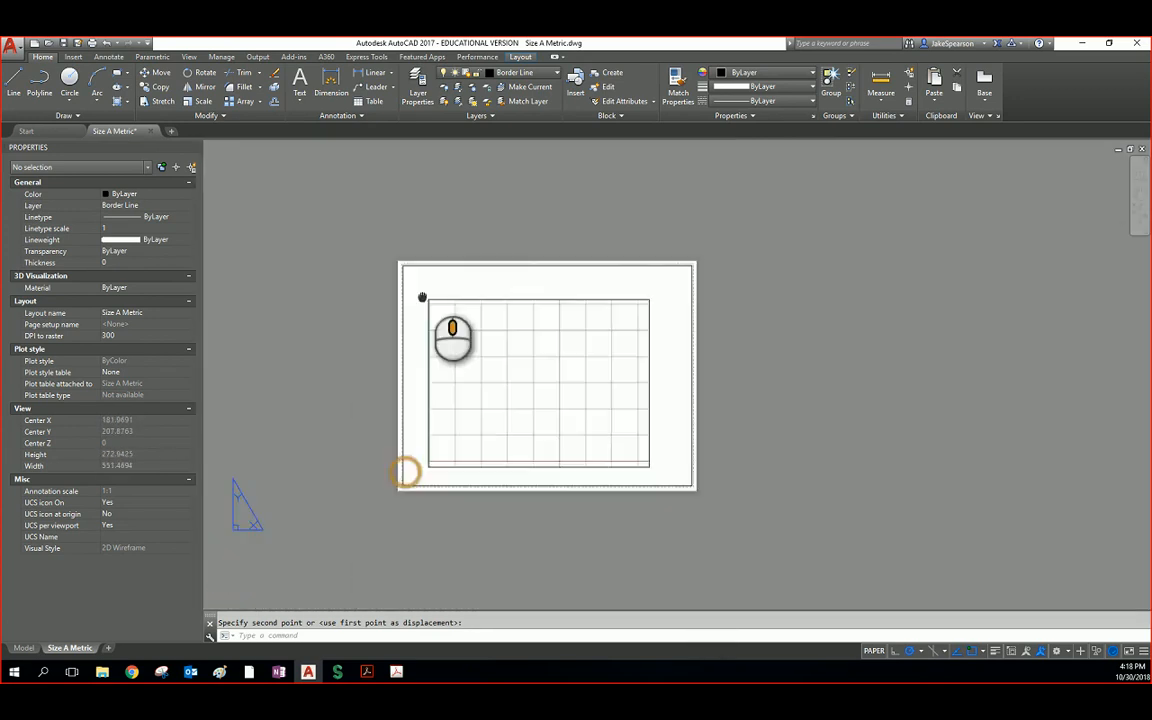
pyautogui.moveTo(404, 470); pyautogui.dragTo(476, 368, button='middle')
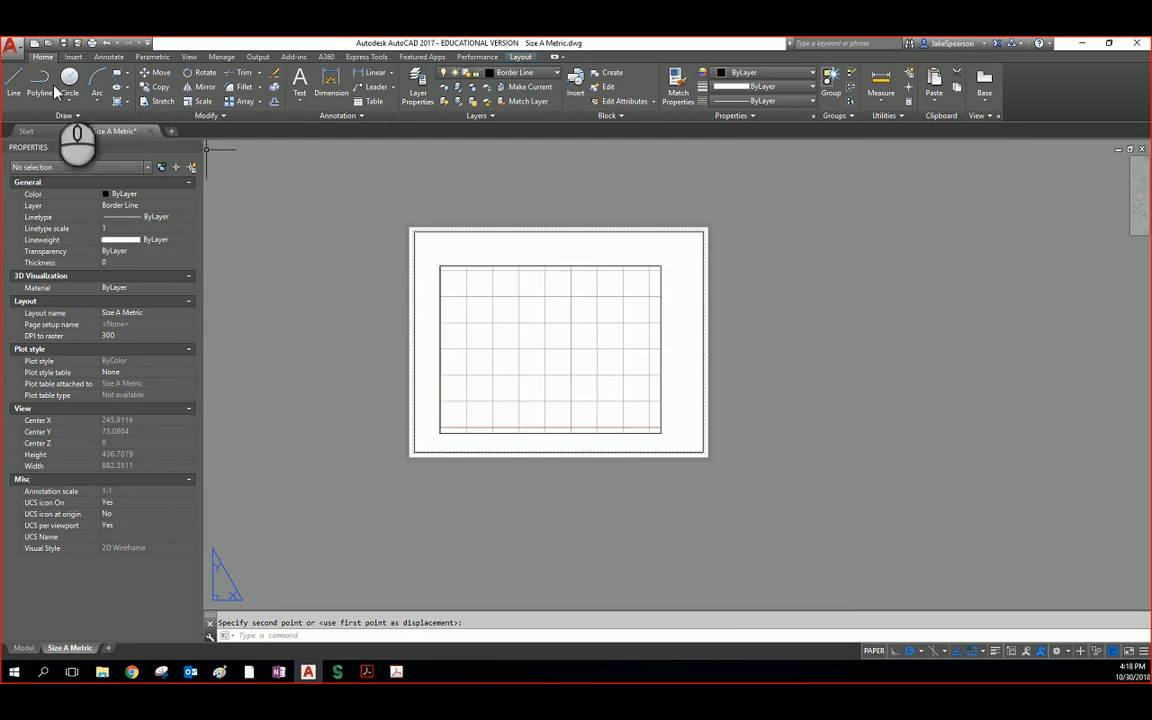
# Step: Draw a vertical line about 15 mm long up from the border's lower-left corner and erase it
pyautogui.click(14, 80)
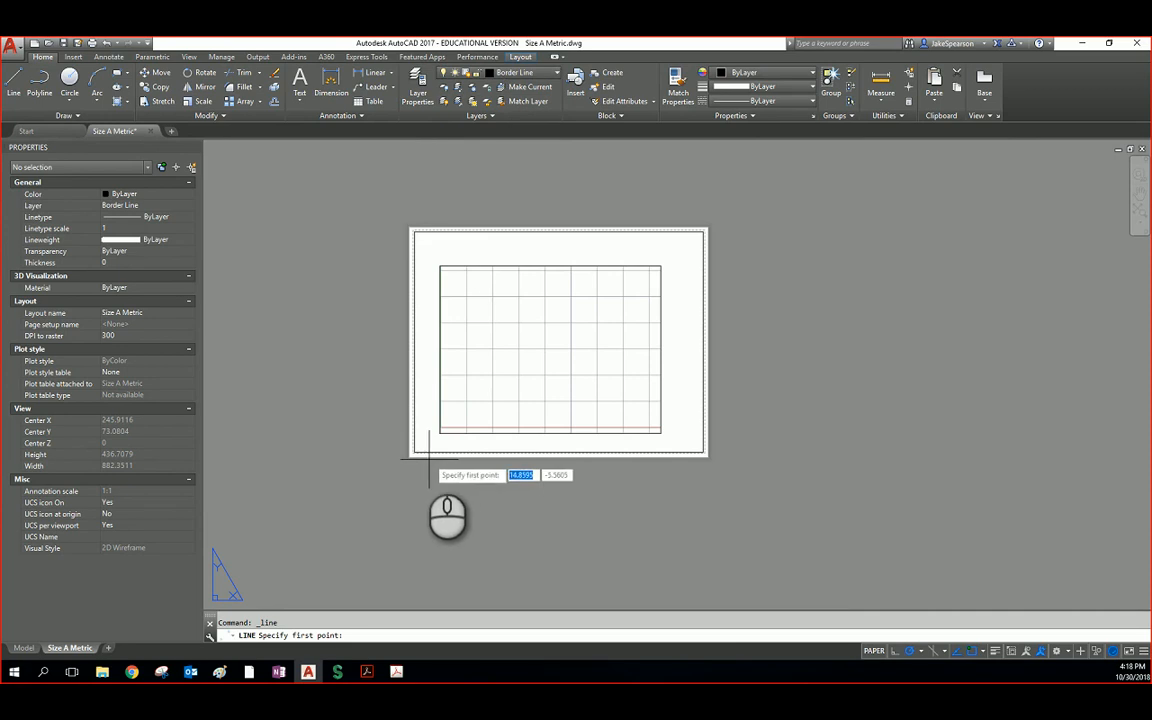
pyautogui.scroll(4, 410, 450)
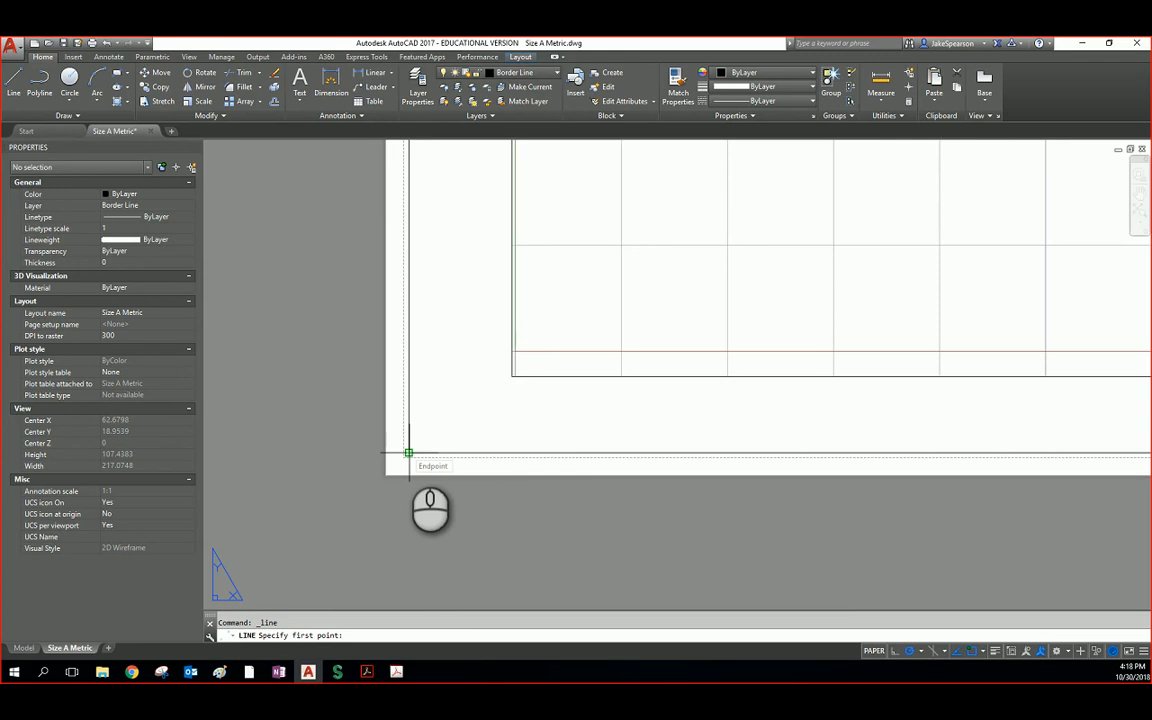
pyautogui.click(408, 452)
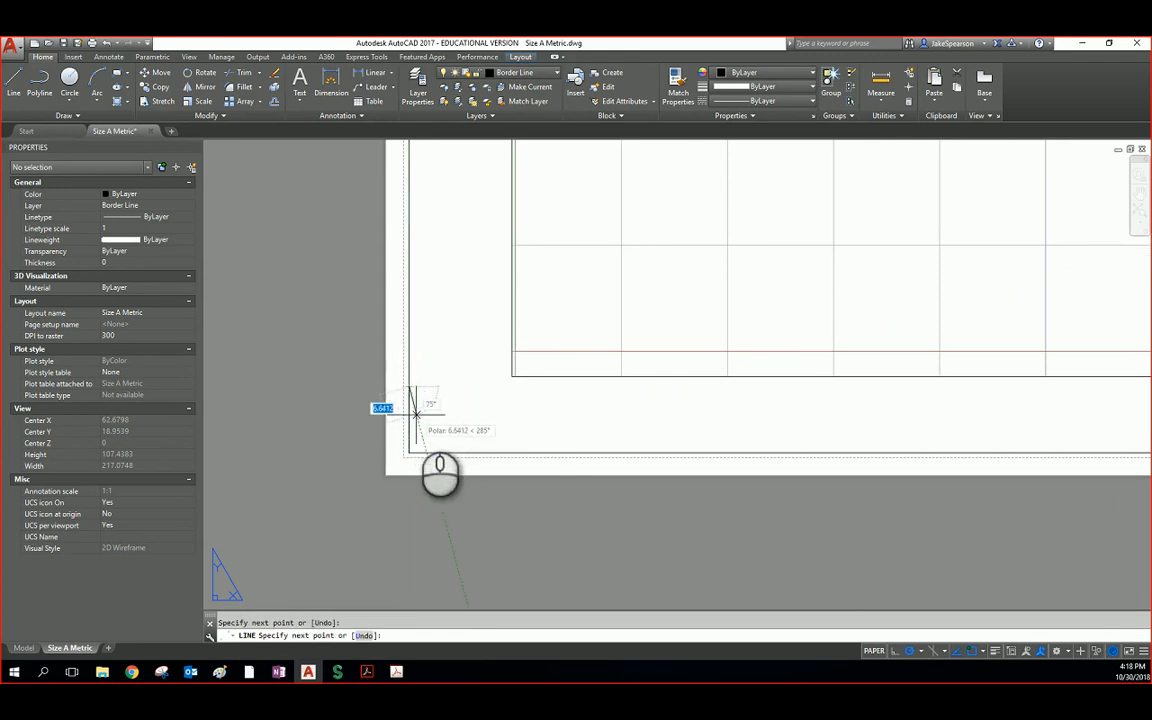
pyautogui.press('Escape')
pyautogui.click(410, 411)
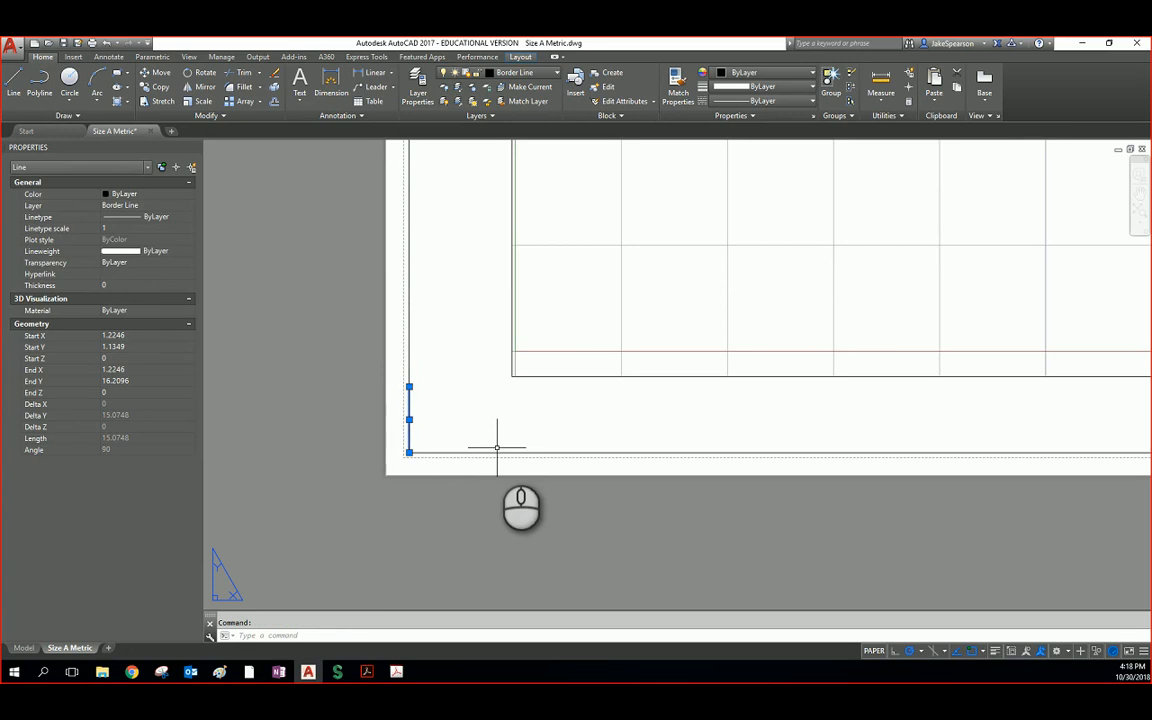
pyautogui.press('Escape')
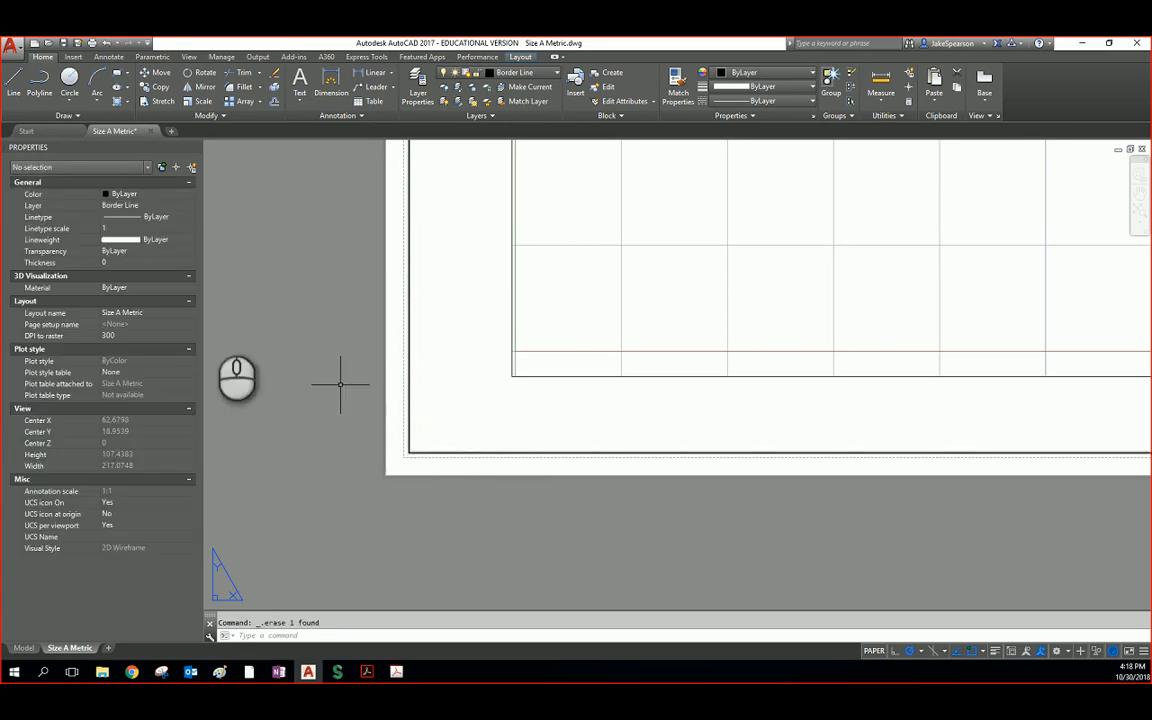
# Step: Draw a horizontal line from the border's left edge to its right edge, starting 9.5 mm above the border's lower-left corner
pyautogui.click(14, 90)
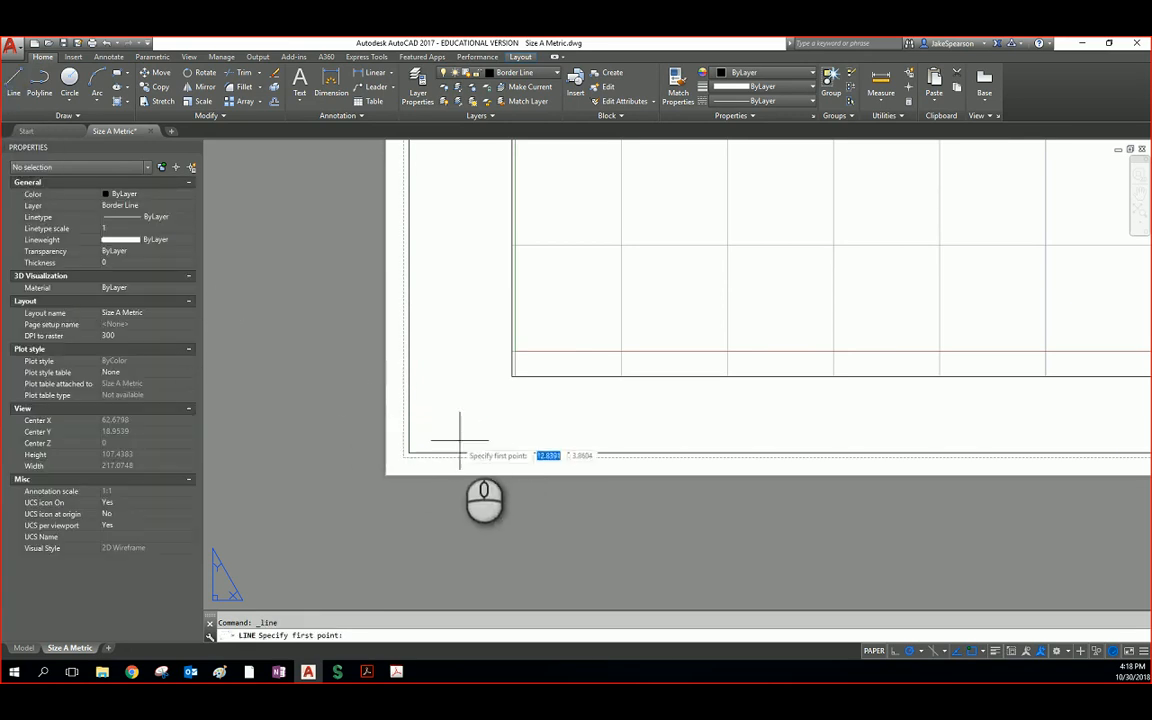
pyautogui.click(408, 451)
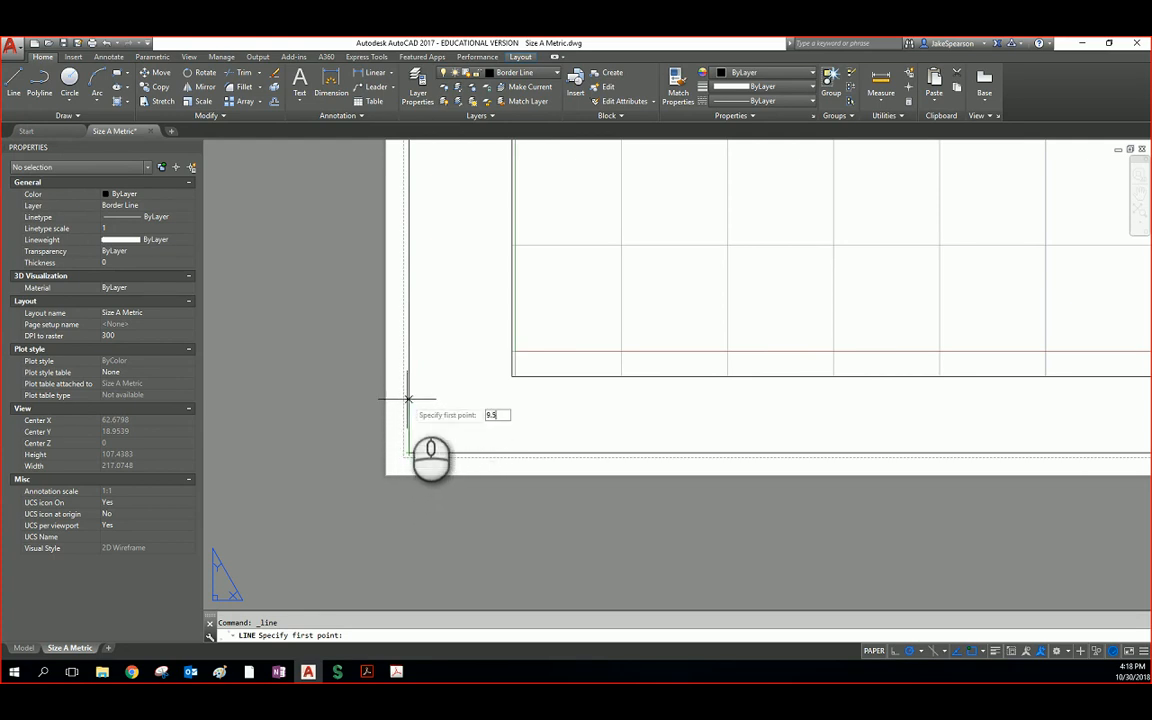
pyautogui.press('Return')
pyautogui.scroll(-4, 445, 380)
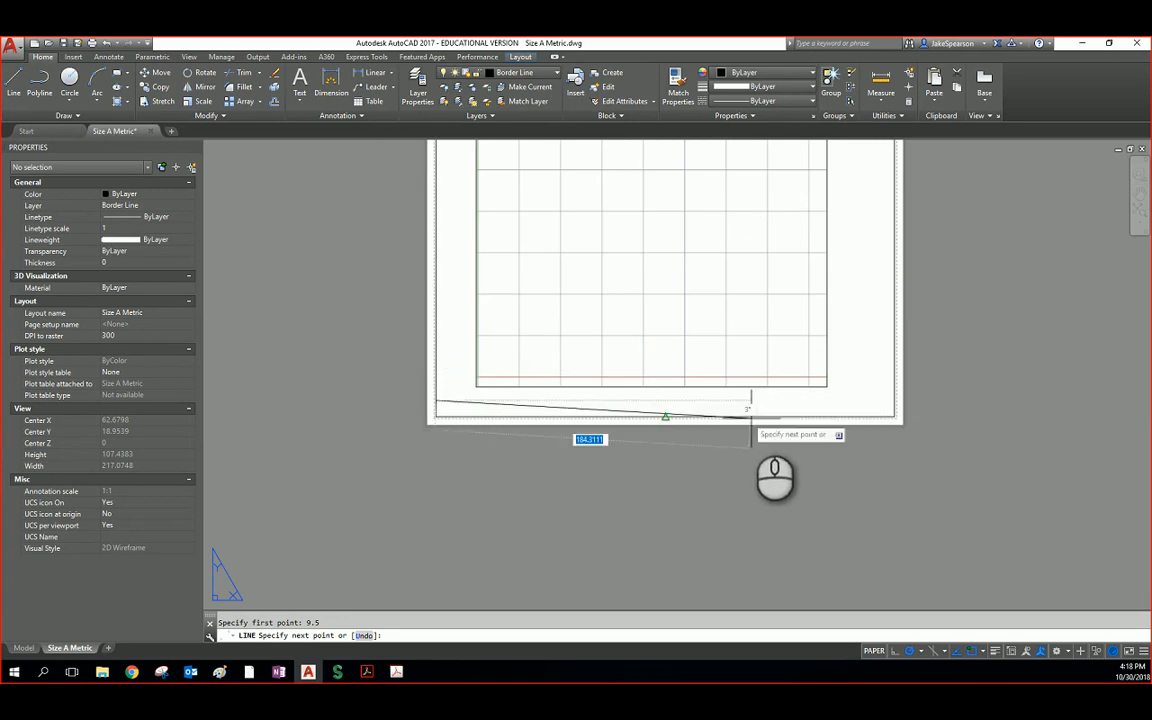
pyautogui.click(894, 400)
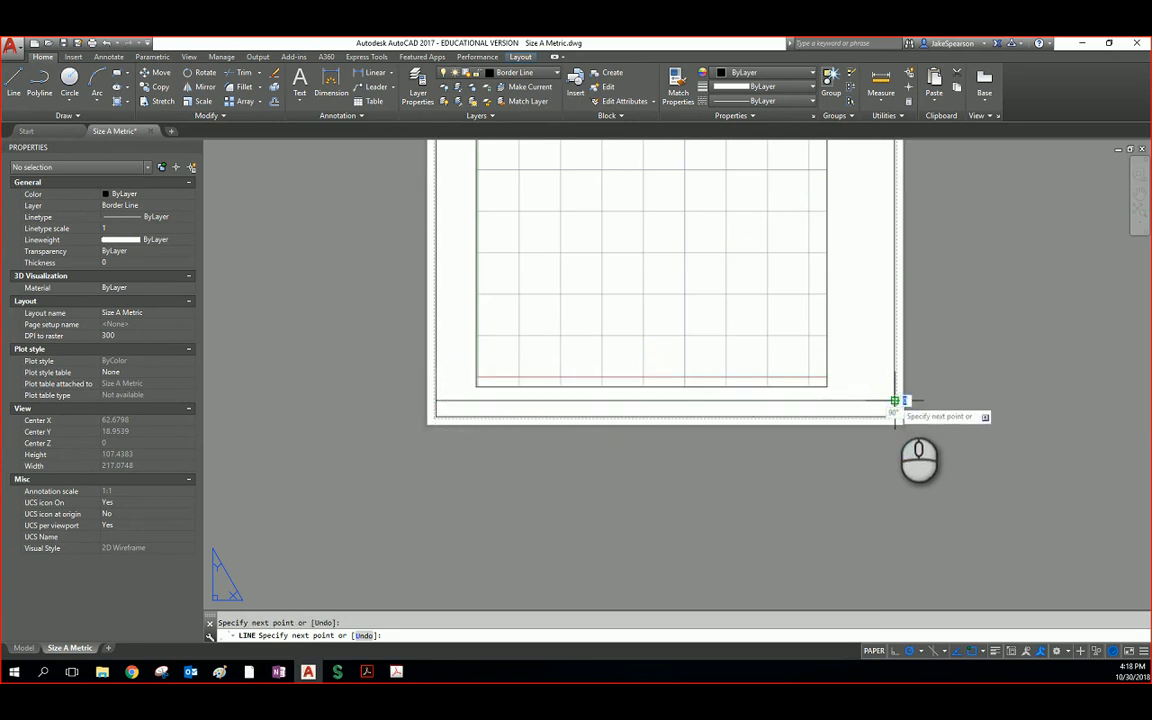
# Step: Draw a vertical divider from the strip line down to the border's lower edge, starting 89 mm right of the border's left edge
pyautogui.press('Return')
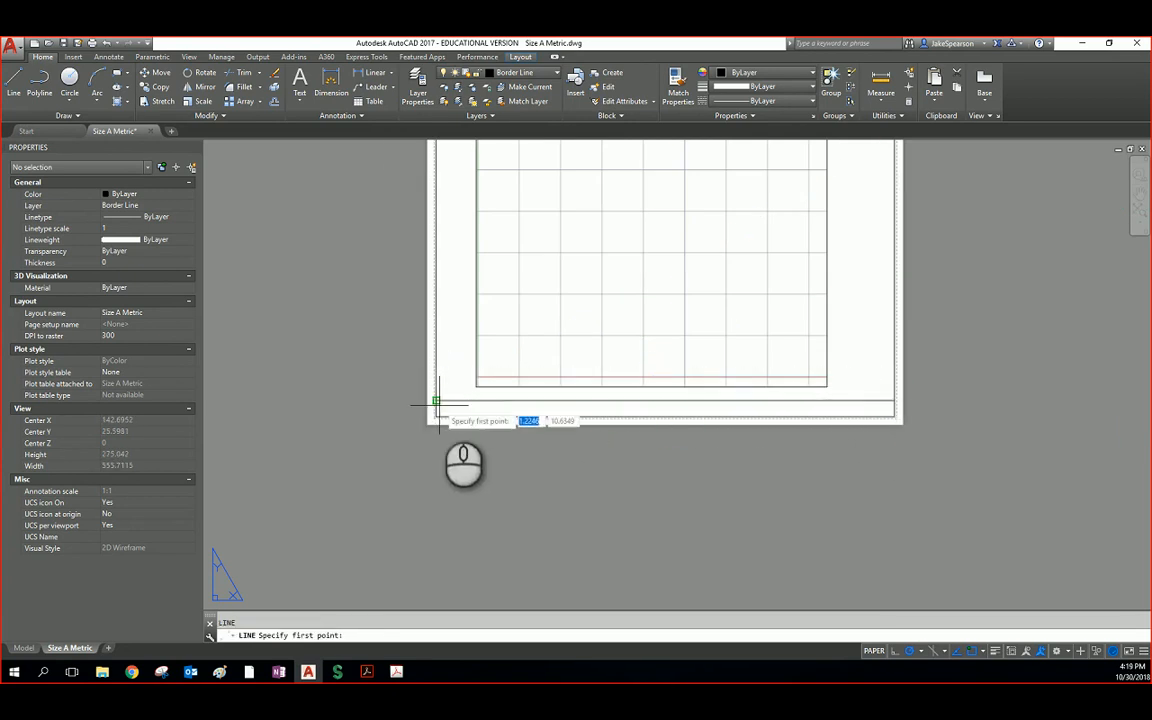
pyautogui.write('8')
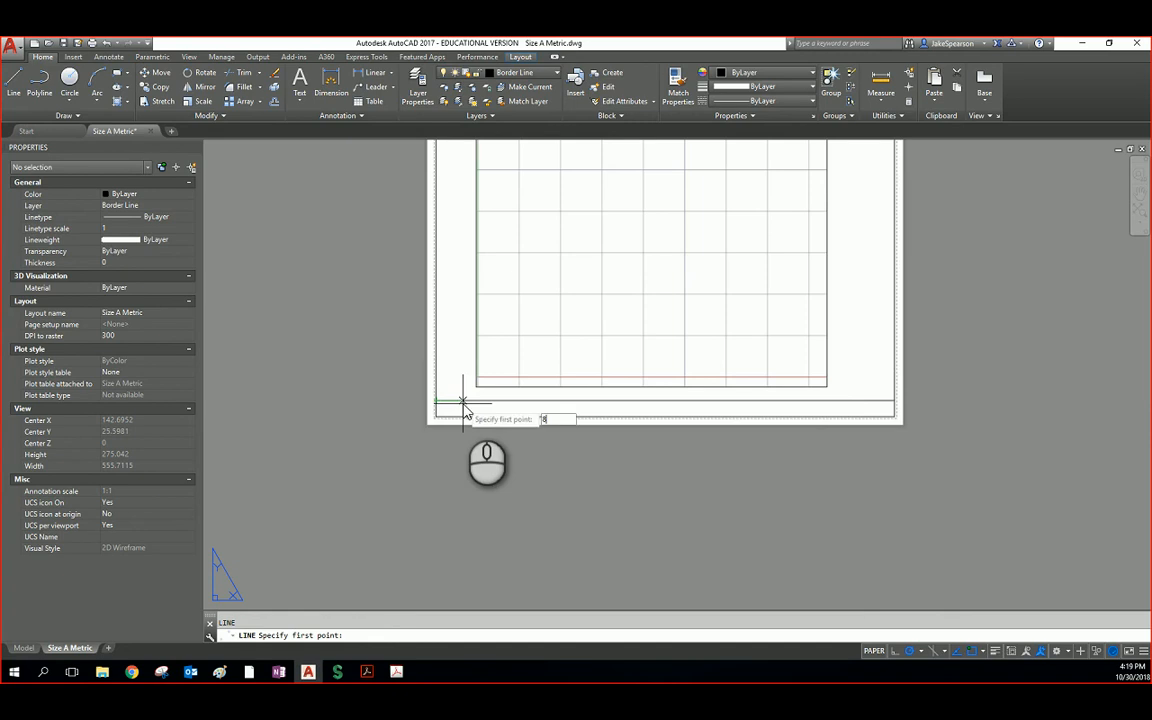
pyautogui.write('9')
pyautogui.press('Return')
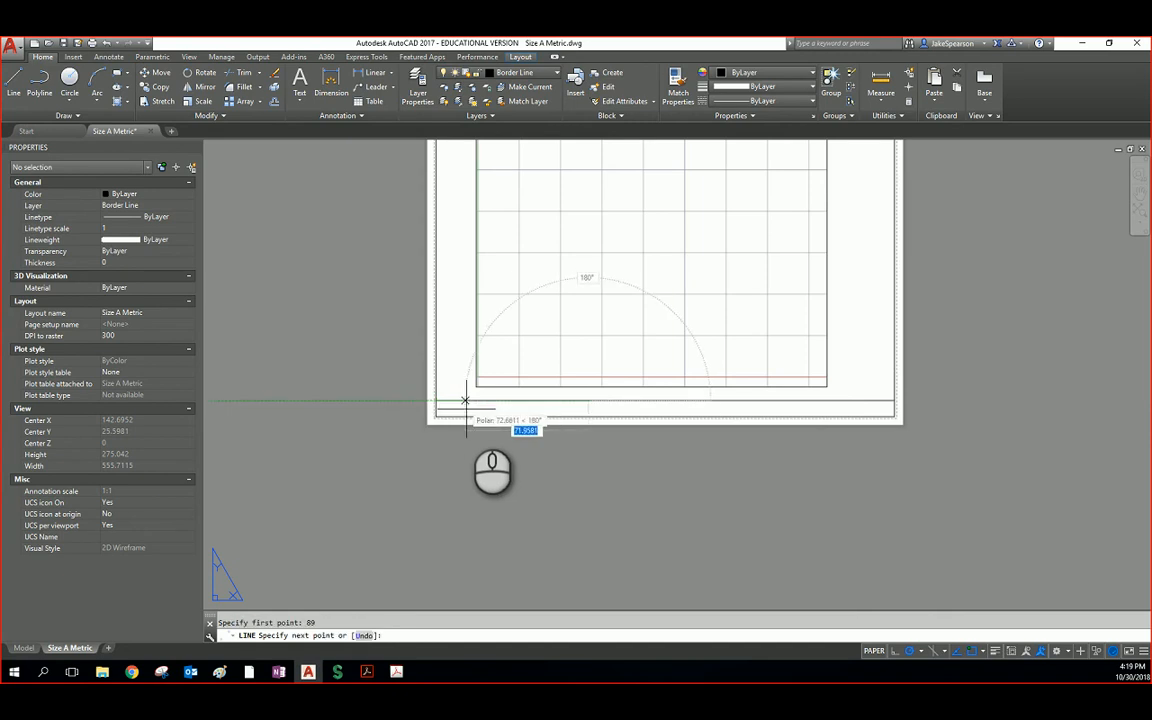
pyautogui.click(588, 417)
pyautogui.press('Return')
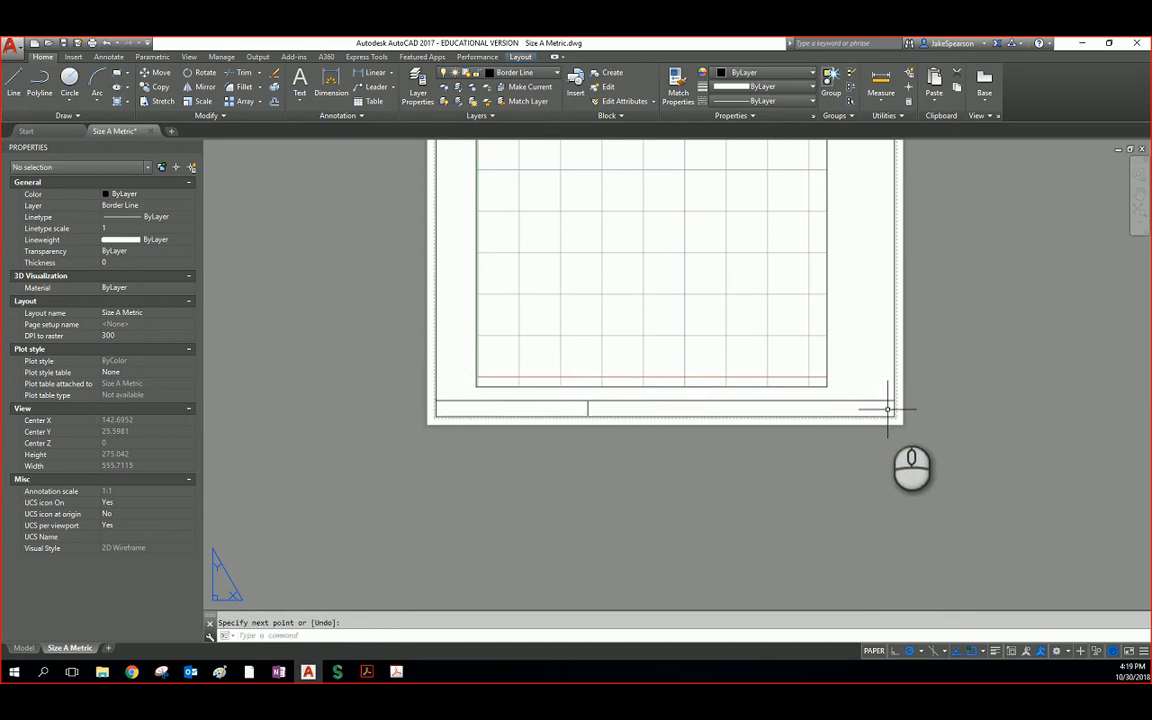
# Step: Draw a vertical divider across the title strip, starting 19 mm left of the border's right edge
pyautogui.press('Return')
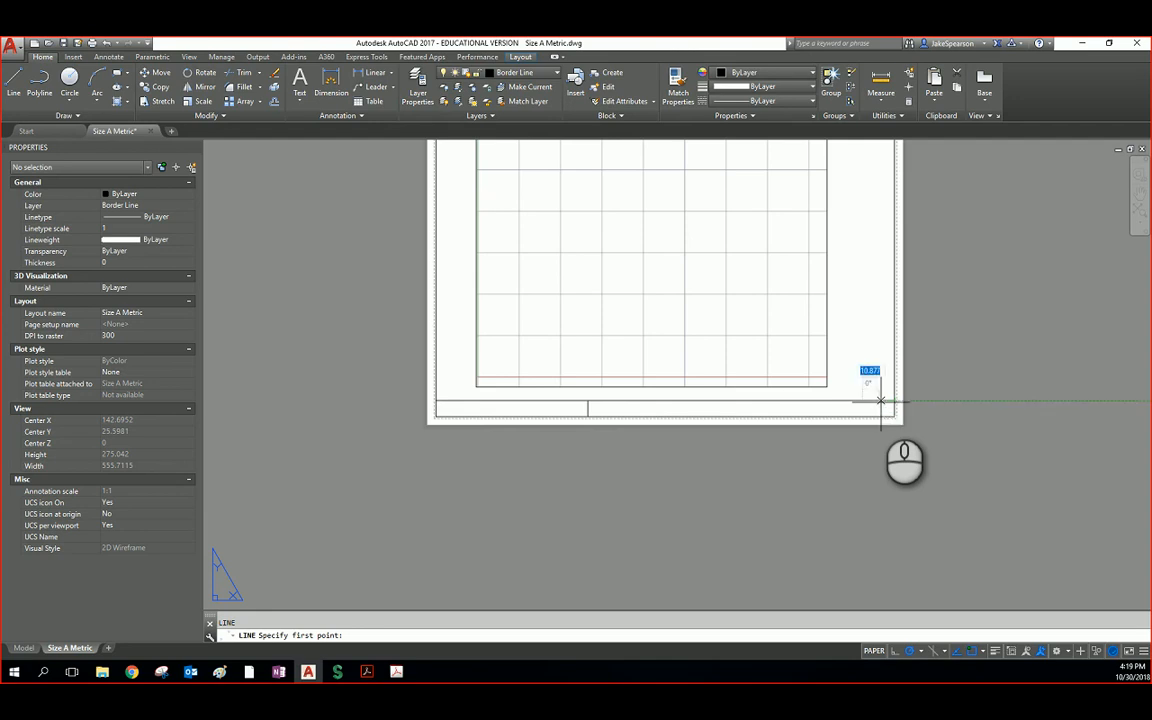
pyautogui.write('19')
pyautogui.press('Return')
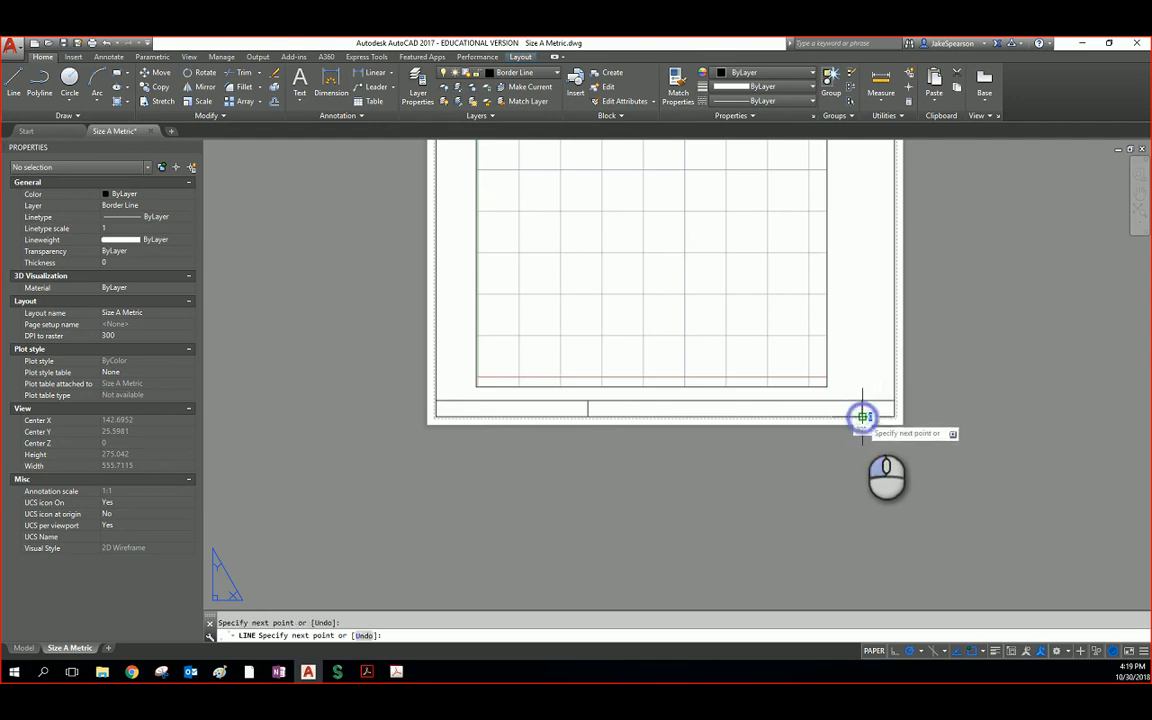
pyautogui.click(863, 416)
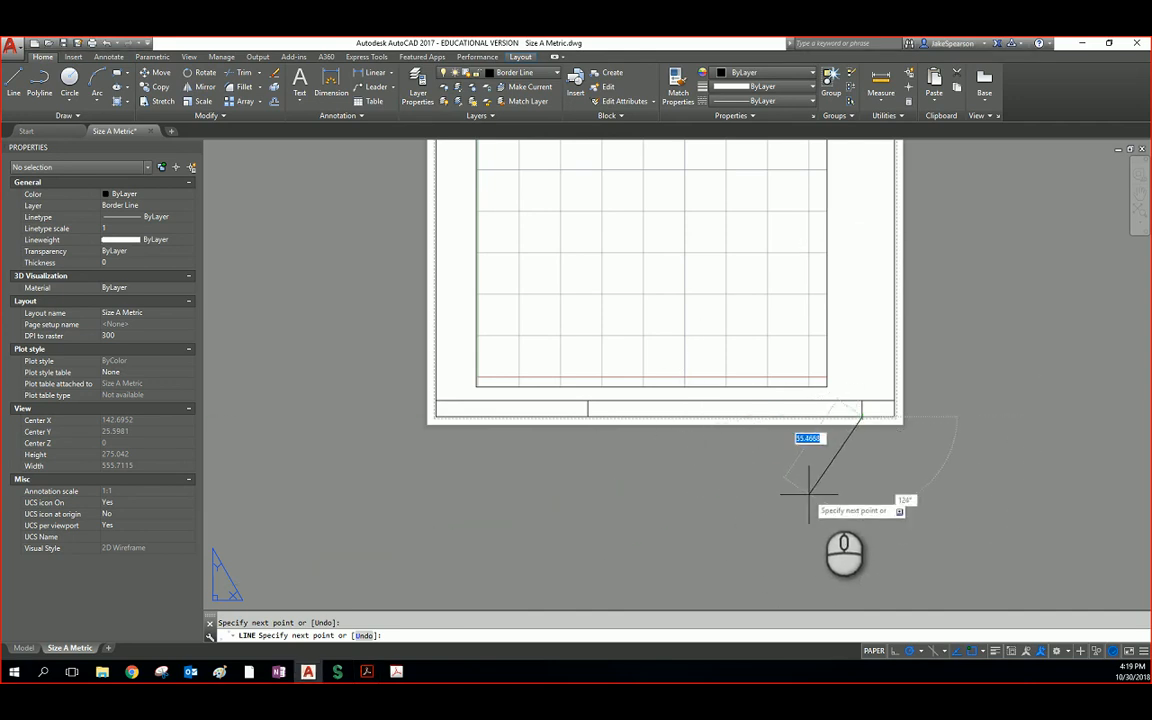
pyautogui.press('Escape')
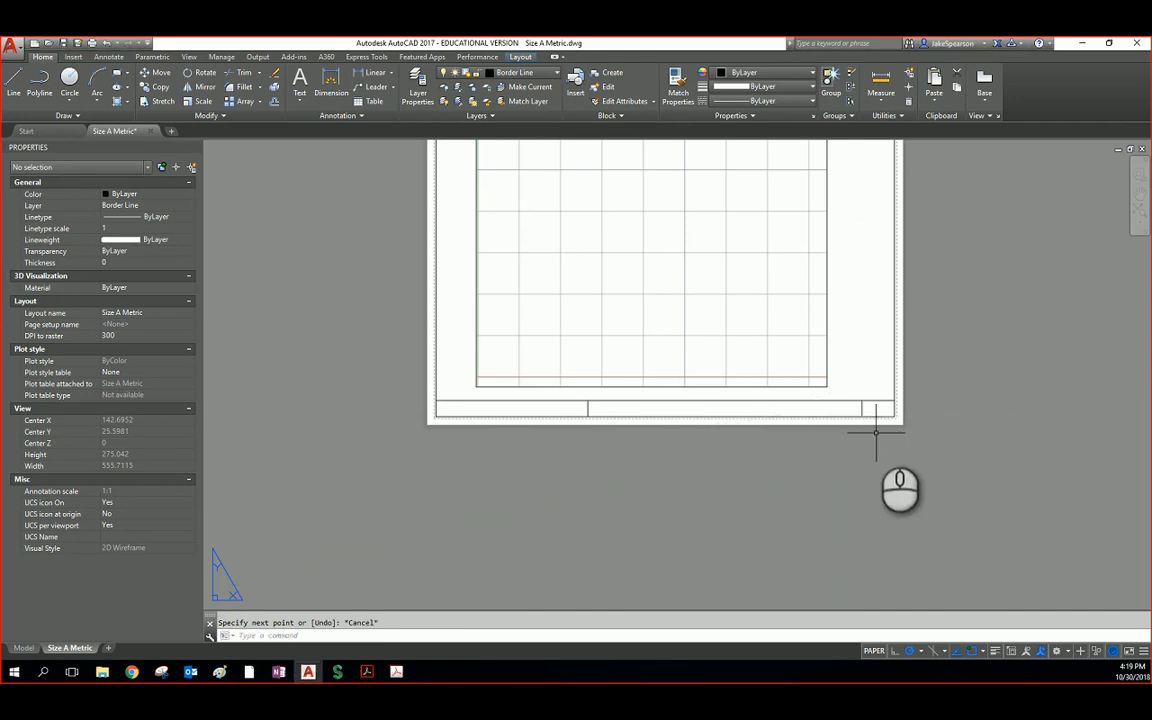
# Step: Draw another vertical divider across the title strip, 19 mm left of the rightmost divider
pyautogui.click(14, 82)
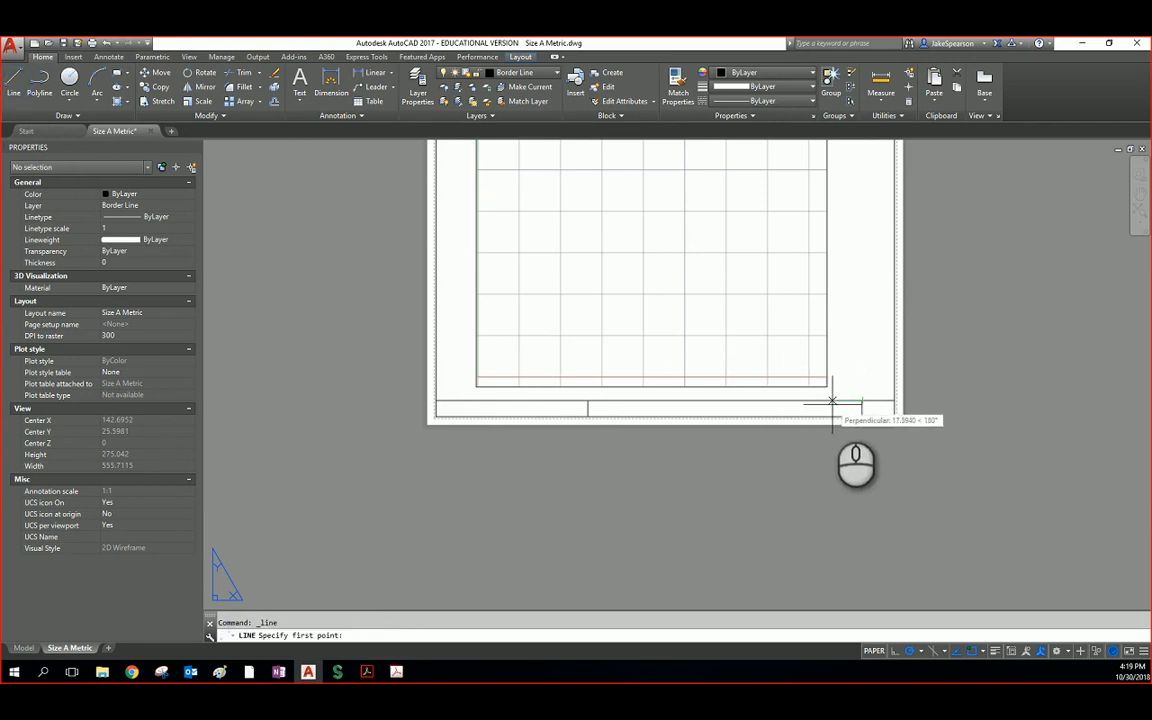
pyautogui.write('19')
pyautogui.press('Return')
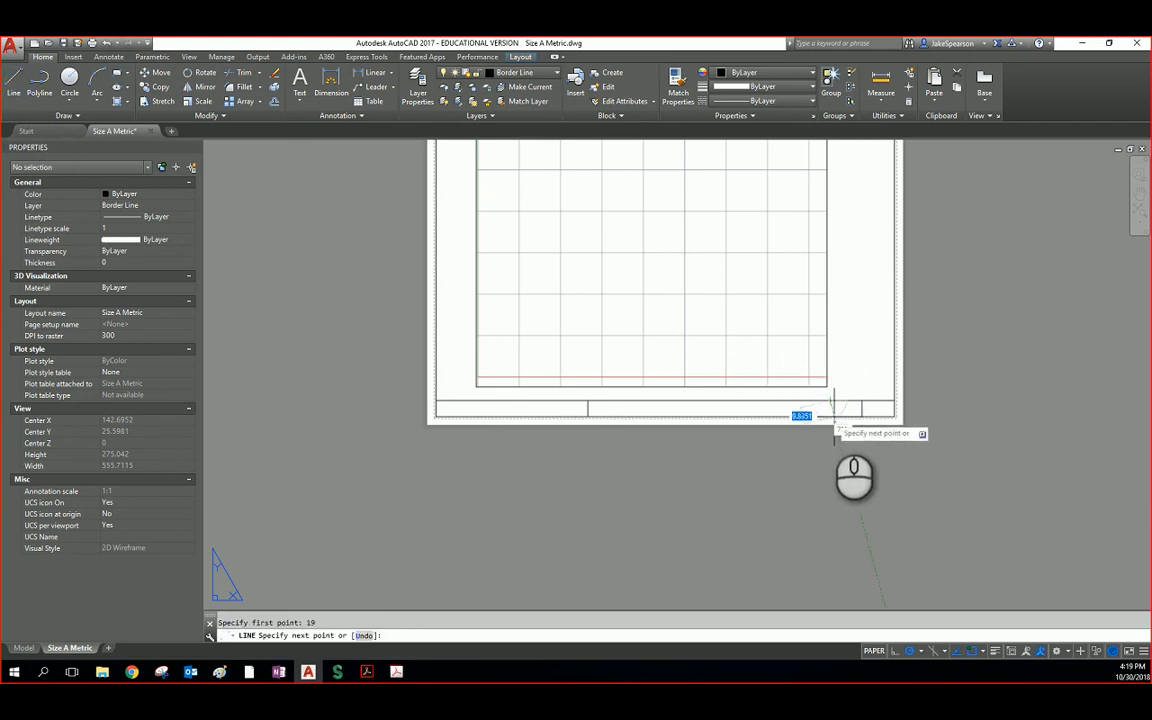
pyautogui.press('Escape')
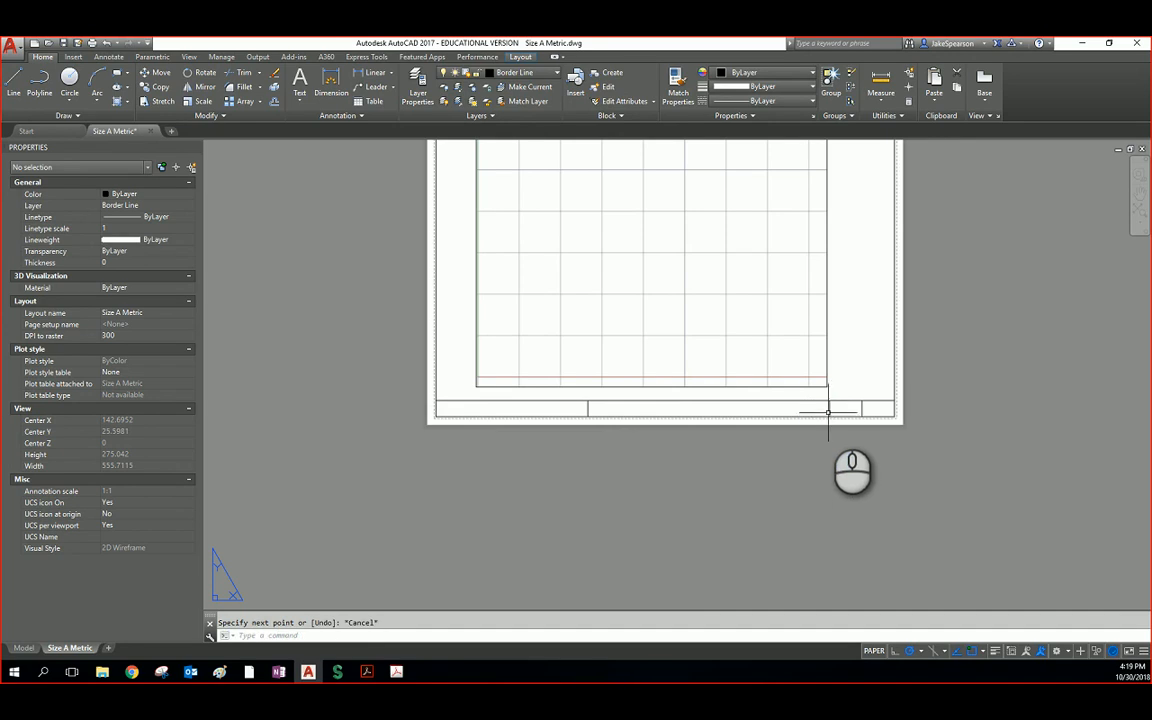
# Step: Offset the newest divider by 25.4 mm once to its right and once to its left, and offset the left copy once more leftward
pyautogui.click(830, 408)
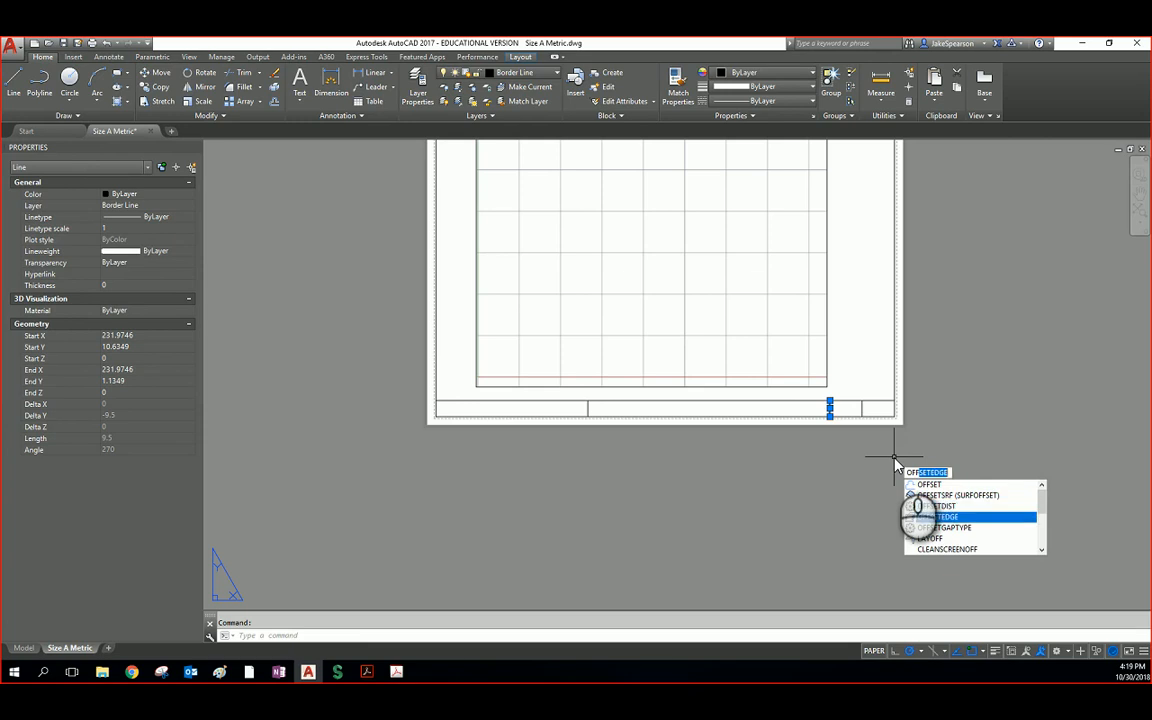
pyautogui.press('Down')
pyautogui.press('Down')
pyautogui.press('Up')
pyautogui.press('Up')
pyautogui.press('Up')
pyautogui.press('Up')
pyautogui.press('Up')
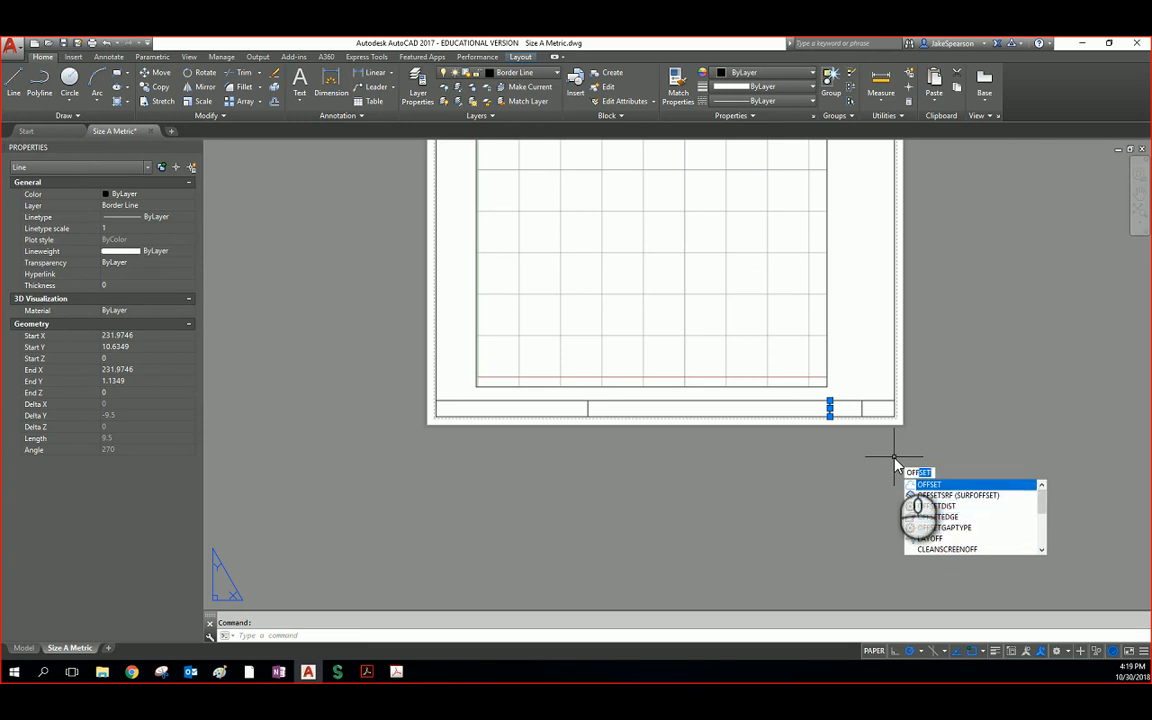
pyautogui.press('Return')
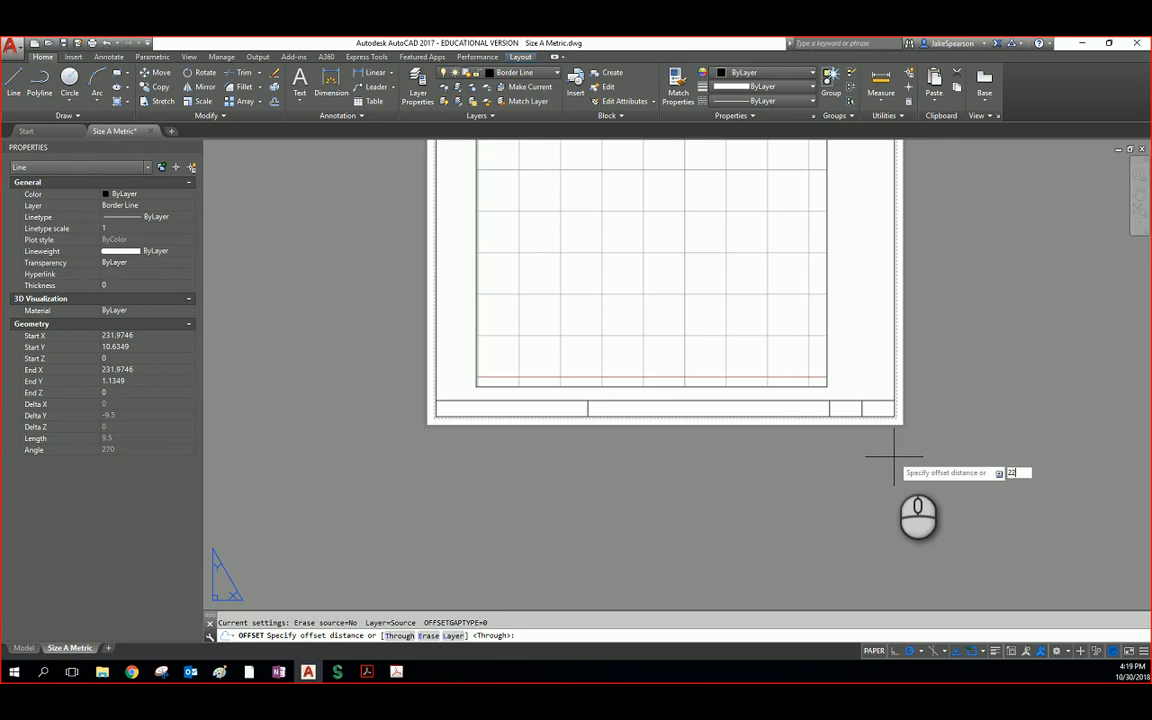
pyautogui.write('25.4')
pyautogui.press('Return')
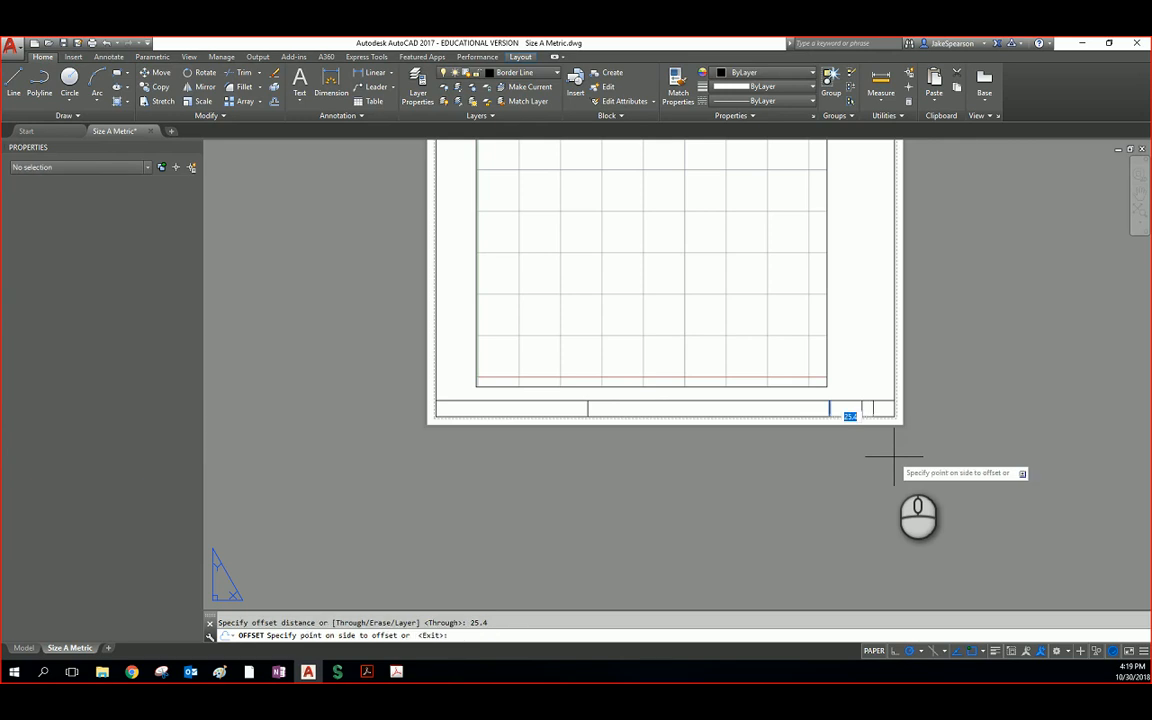
pyautogui.click(797, 411)
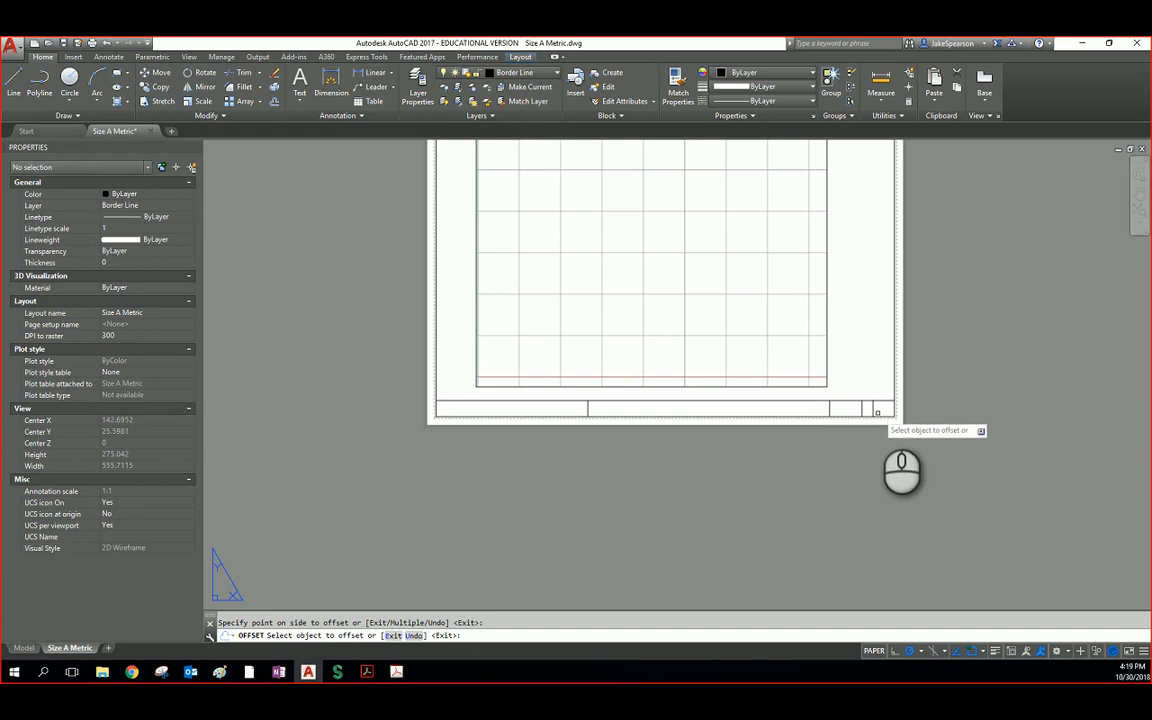
pyautogui.click(828, 411)
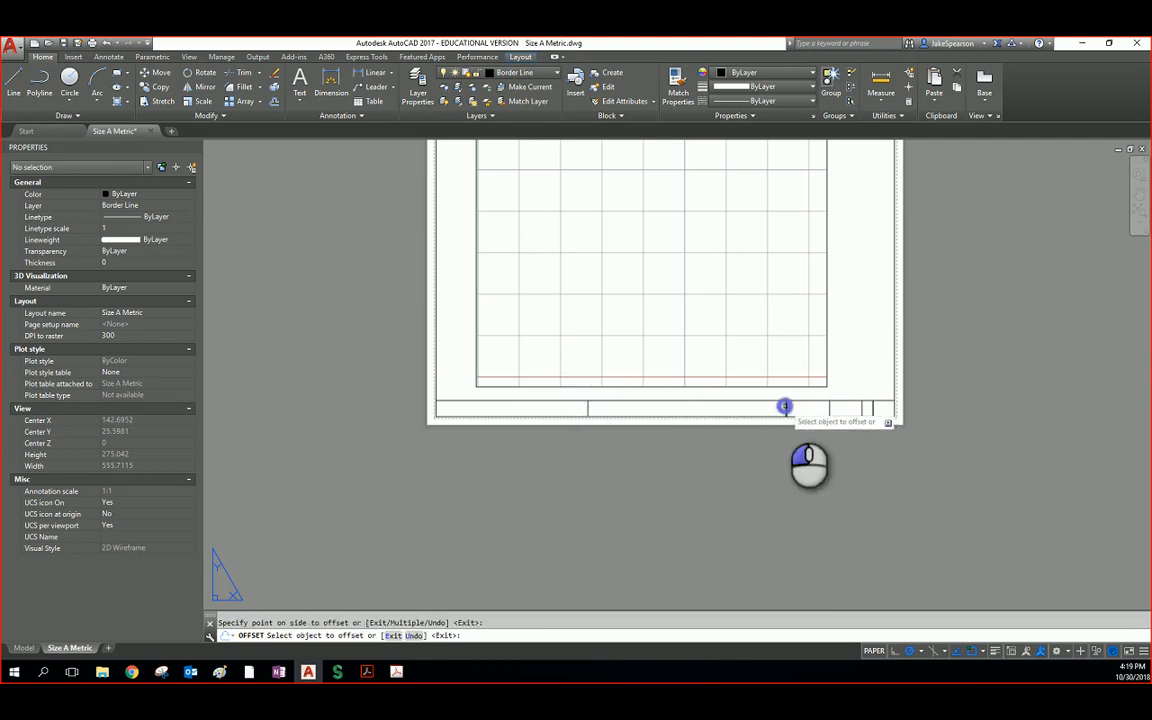
pyautogui.click(585, 404)
pyautogui.press('Escape')
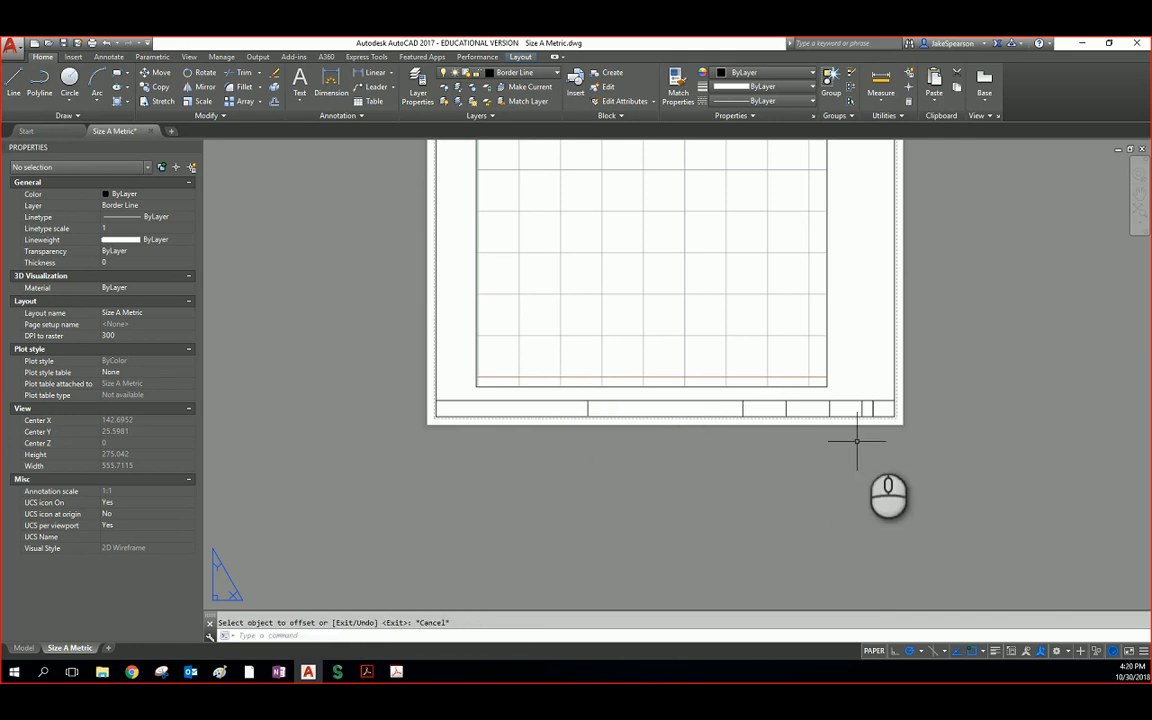
# Step: Erase the extra offset line nearest the title strip's right end
pyautogui.click(872, 408)
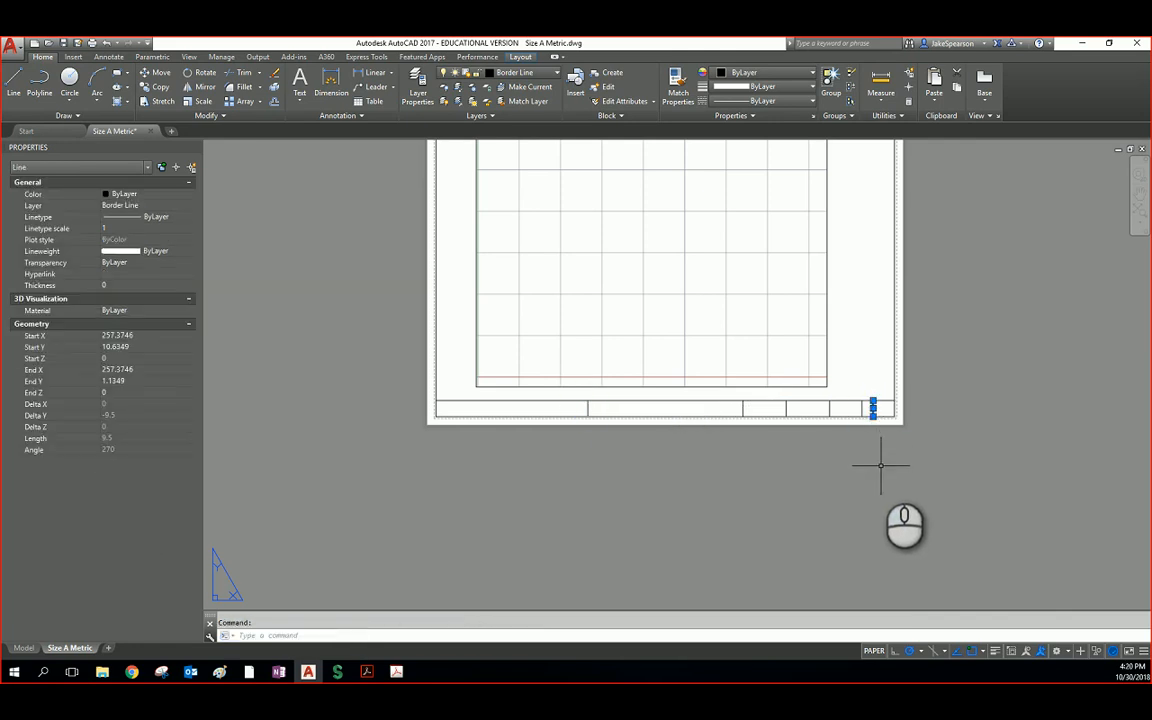
pyautogui.press('Delete')
pyautogui.click(872, 407)
pyautogui.press('Delete')
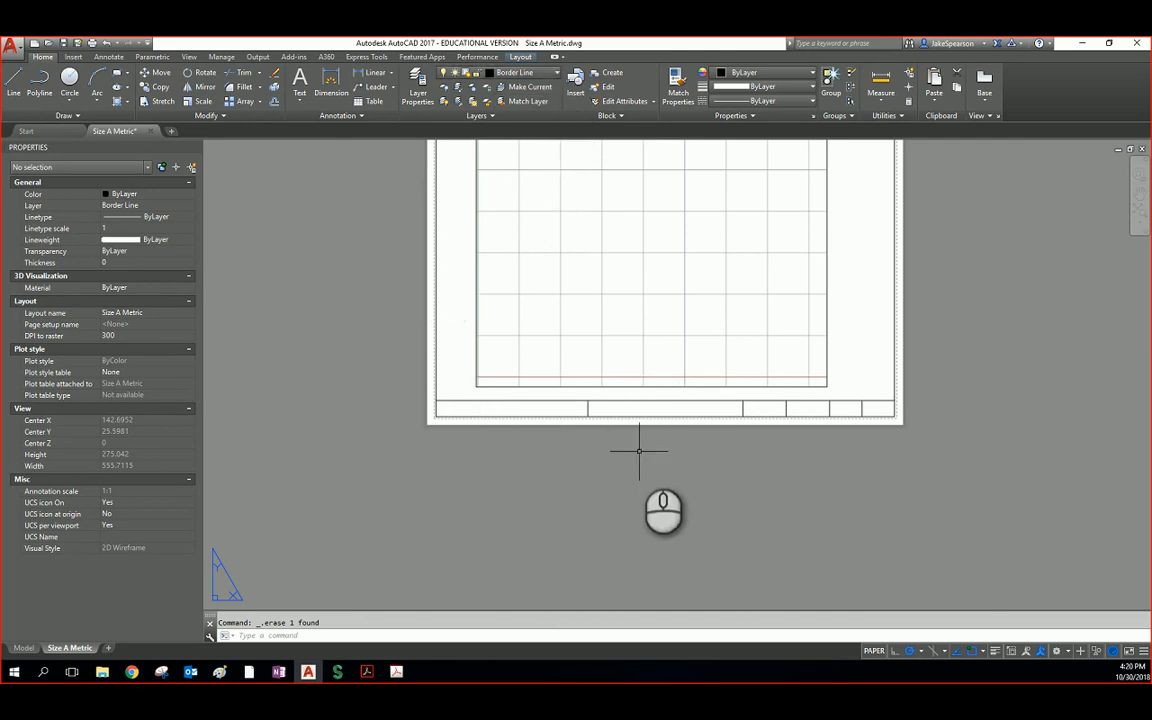
# Step: Assign the border polyline to the Center Line layer
pyautogui.moveTo(996, 418); pyautogui.dragTo(978, 561, button='middle')
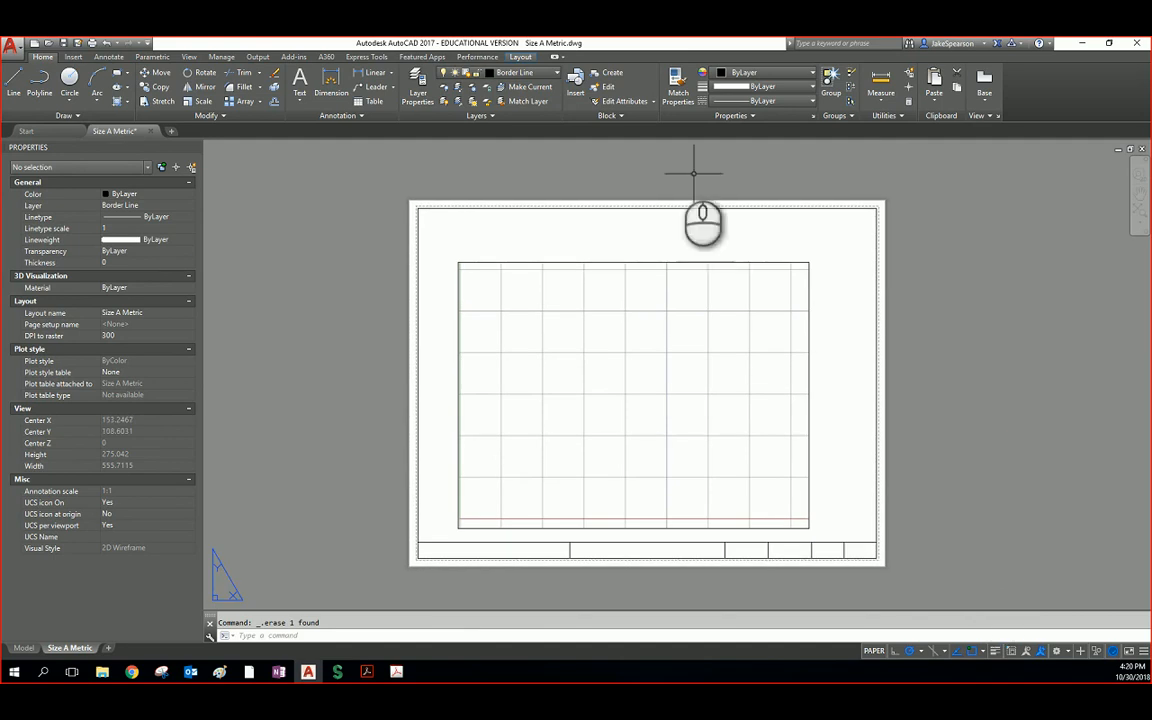
pyautogui.click(666, 230)
pyautogui.click(612, 160)
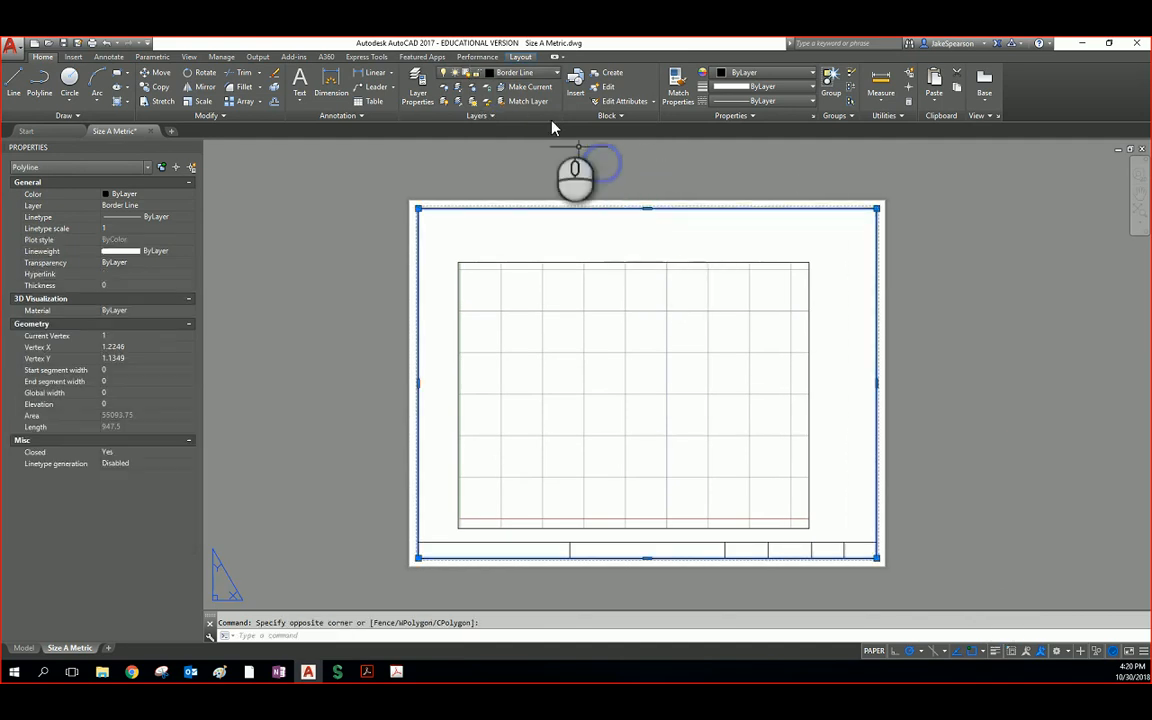
pyautogui.click(520, 72)
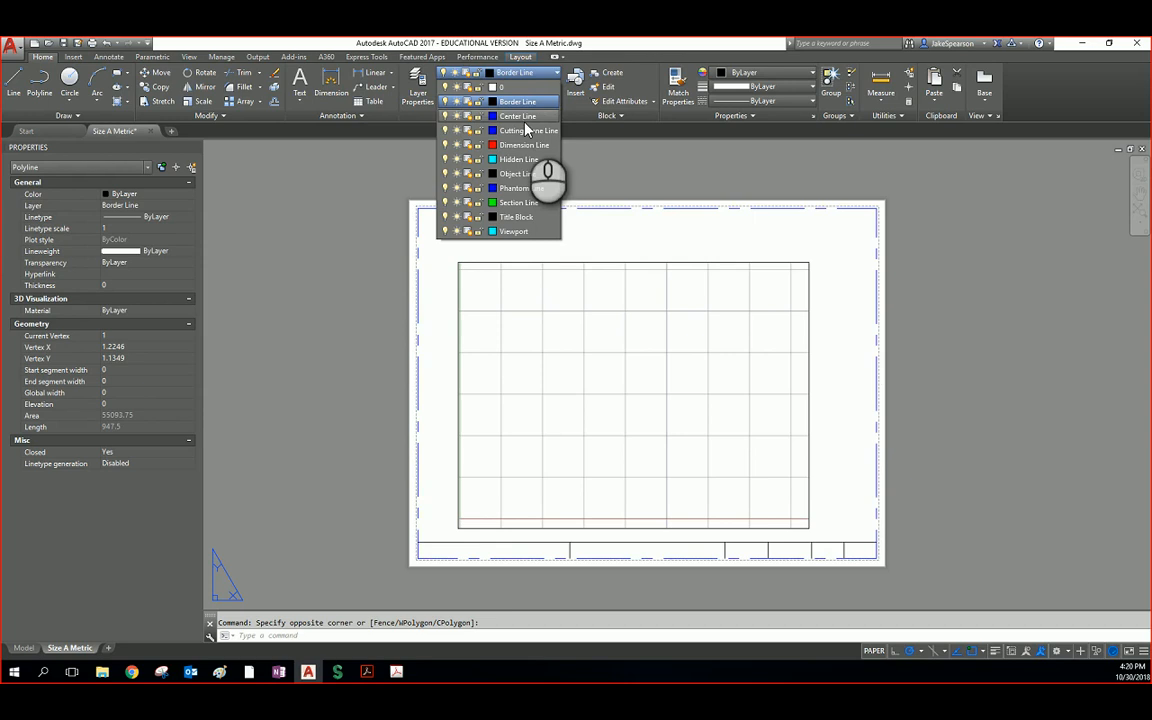
pyautogui.click(520, 116)
pyautogui.press('Escape')
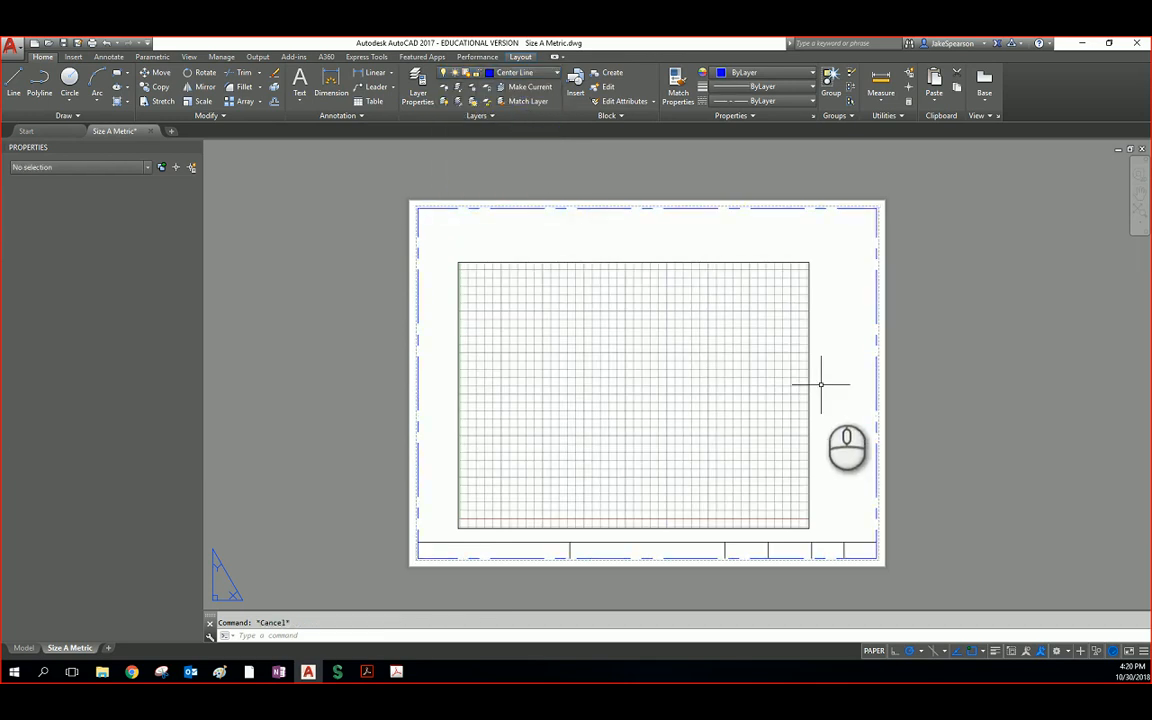
# Step: Reassign the border polyline to the Object Line layer and recheck its properties
pyautogui.click(877, 455)
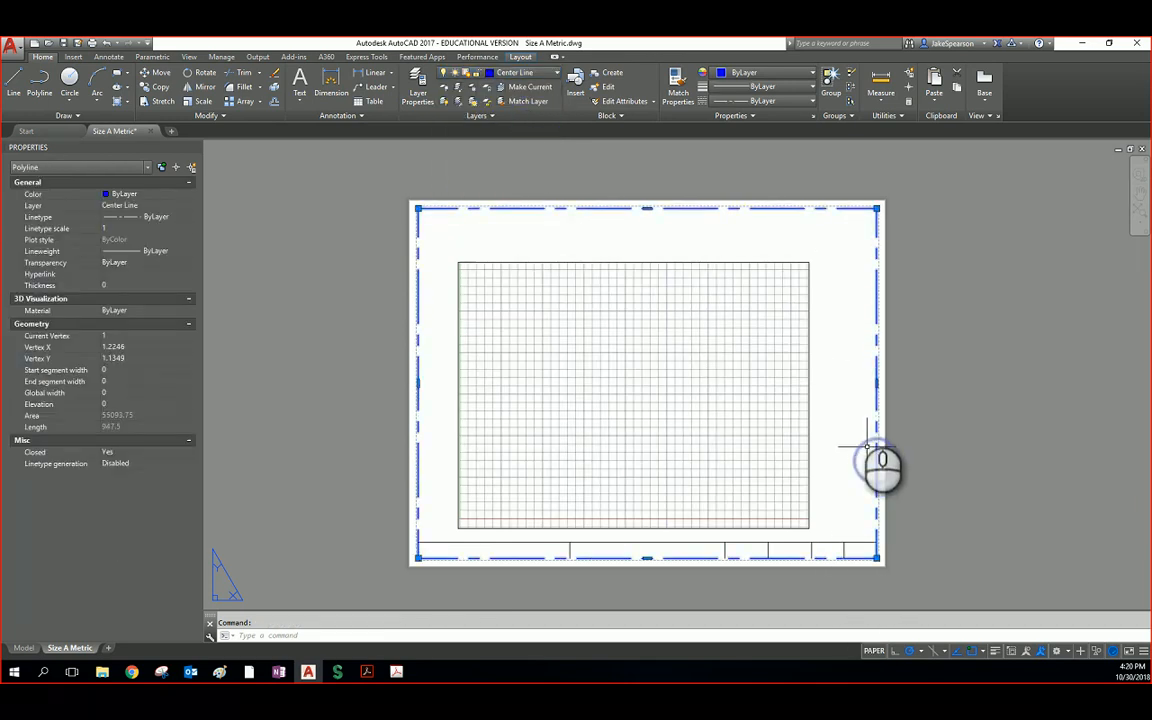
pyautogui.click(518, 72)
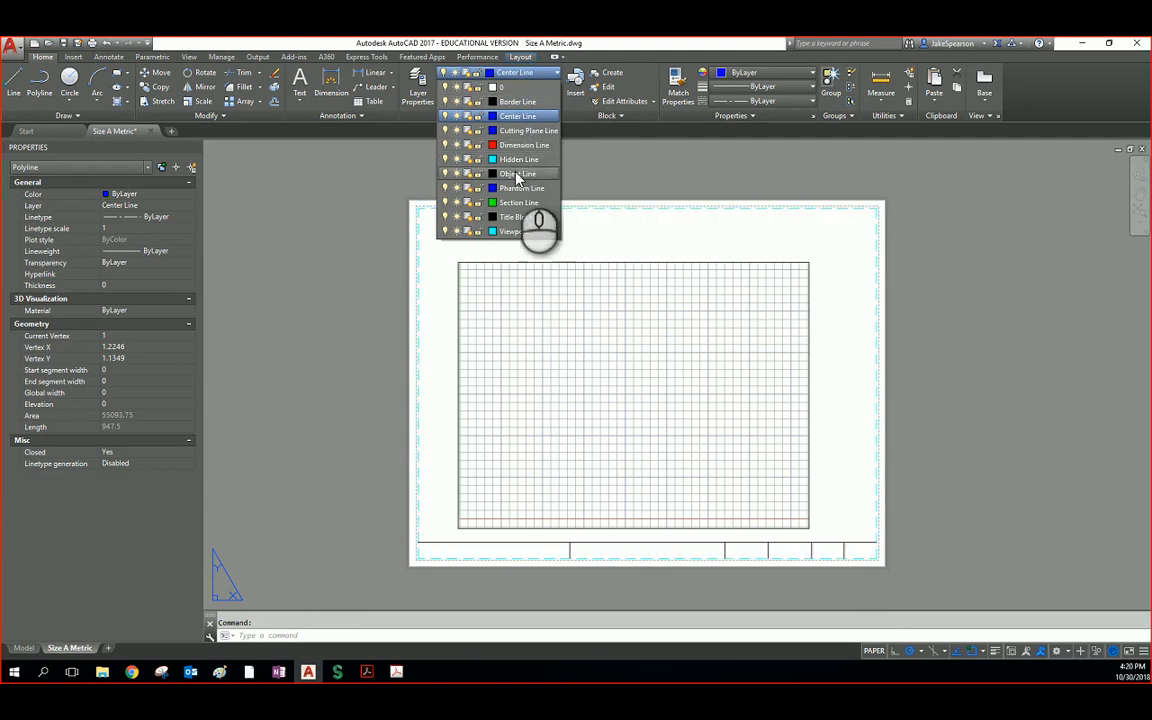
pyautogui.click(515, 173)
pyautogui.press('Escape')
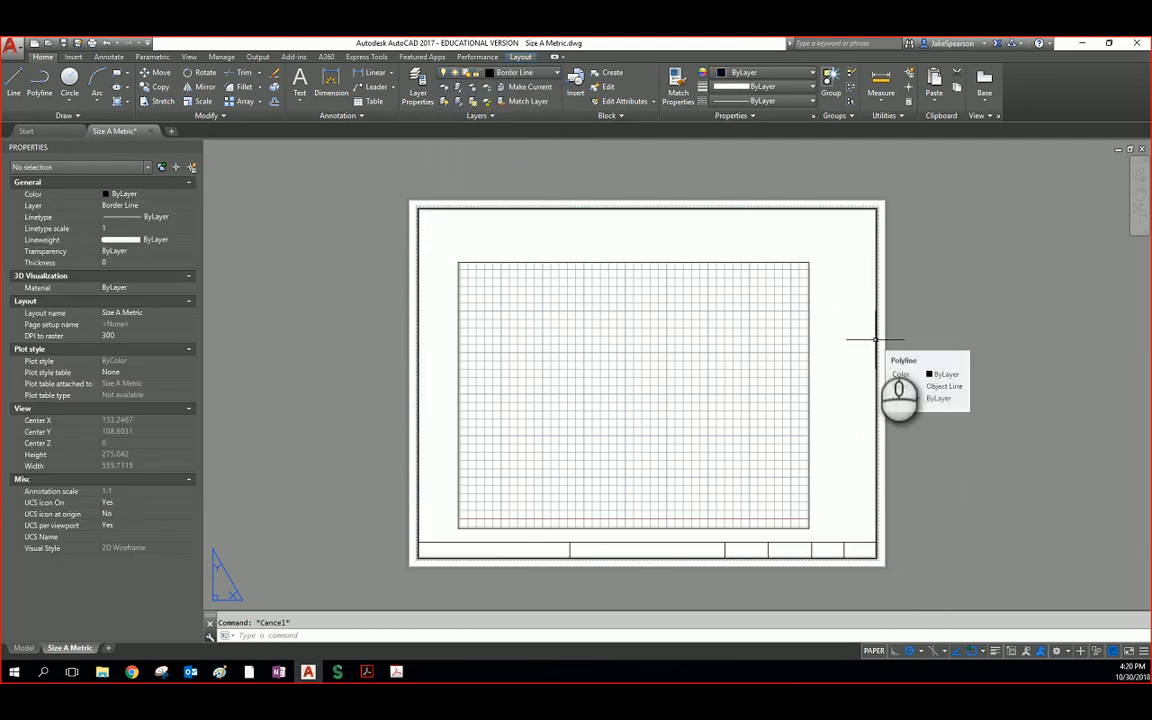
pyautogui.click(875, 340)
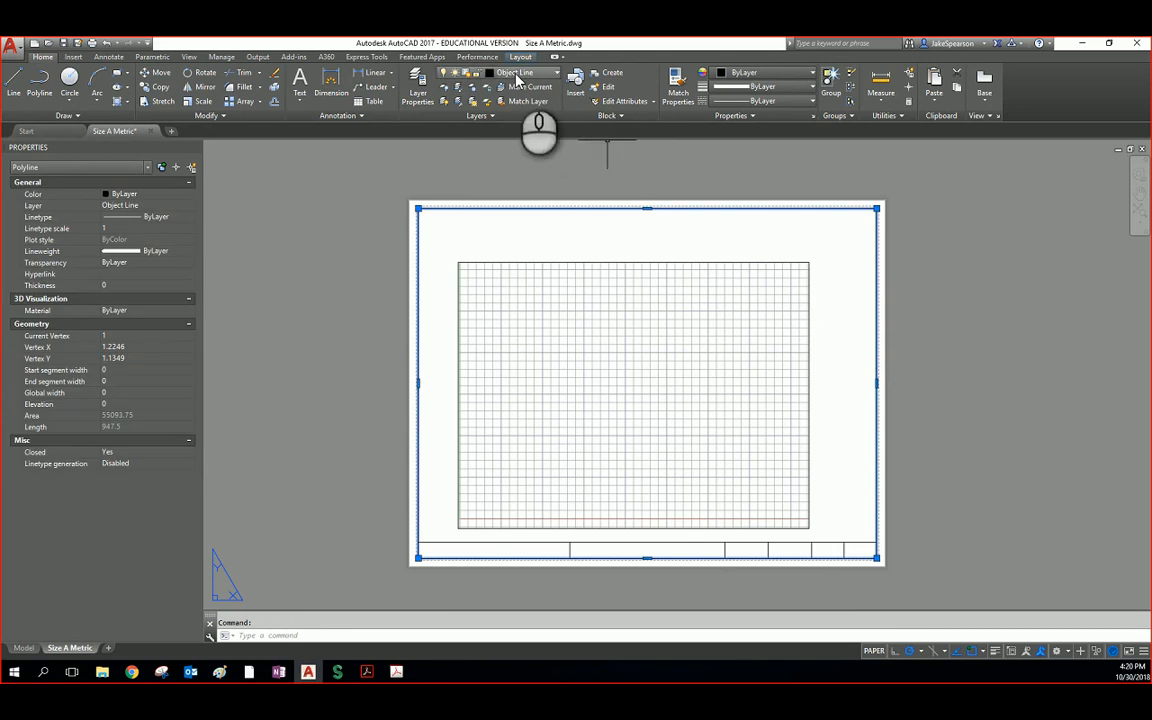
pyautogui.press('Escape')
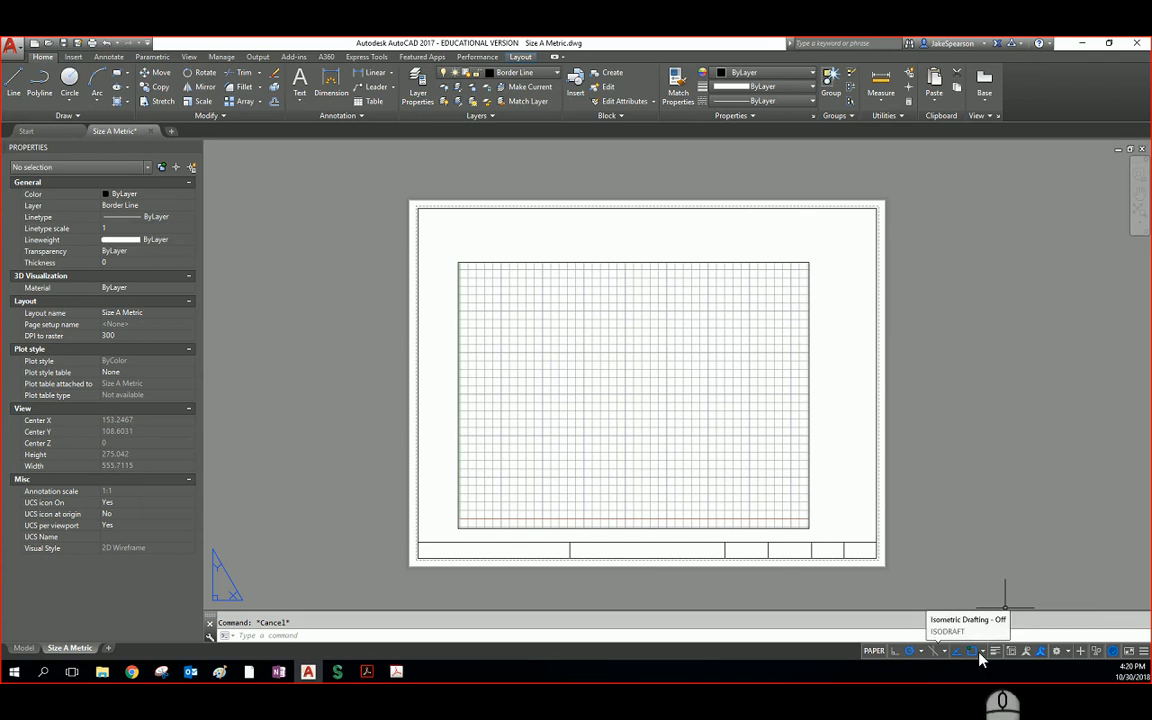
# Step: Turn on lineweight display and examine closely where the title strip line meets the border's right edge
pyautogui.click(1144, 652)
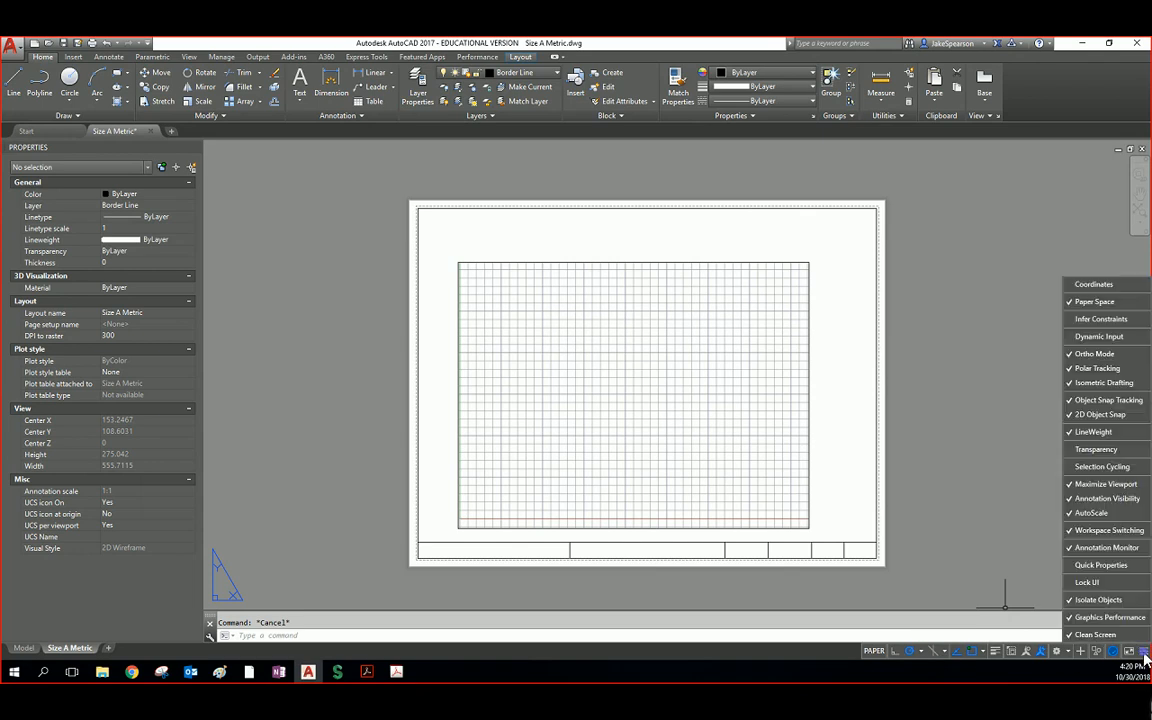
pyautogui.click(1035, 434)
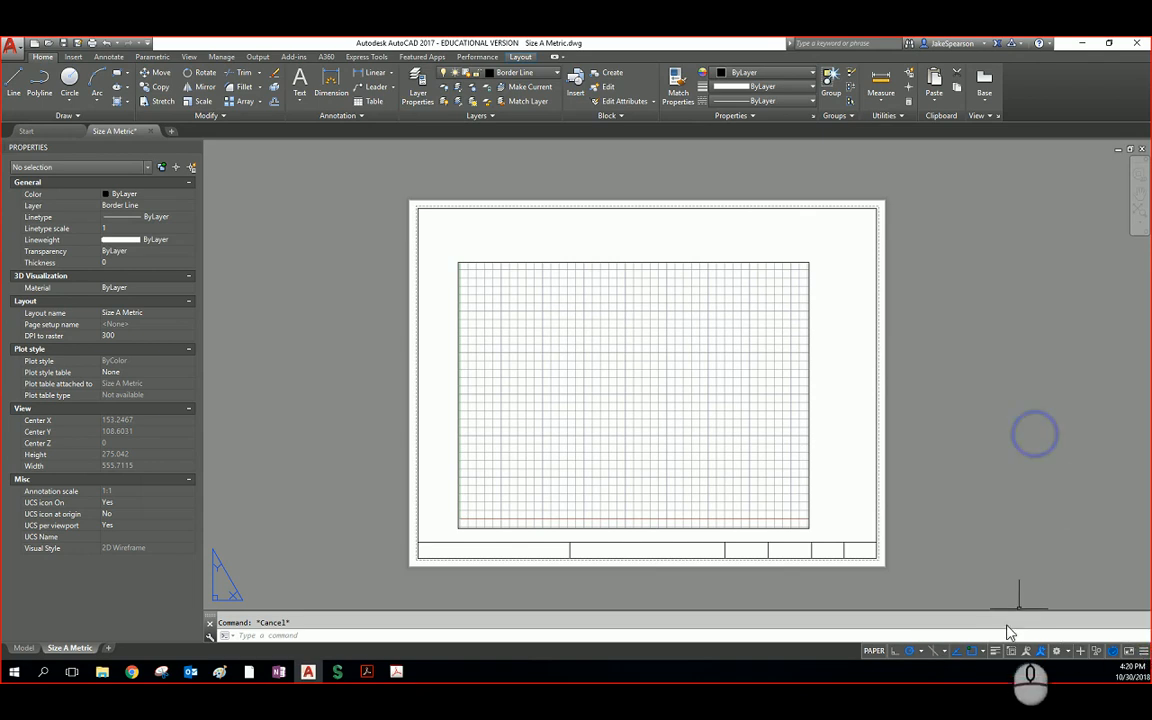
pyautogui.click(995, 652)
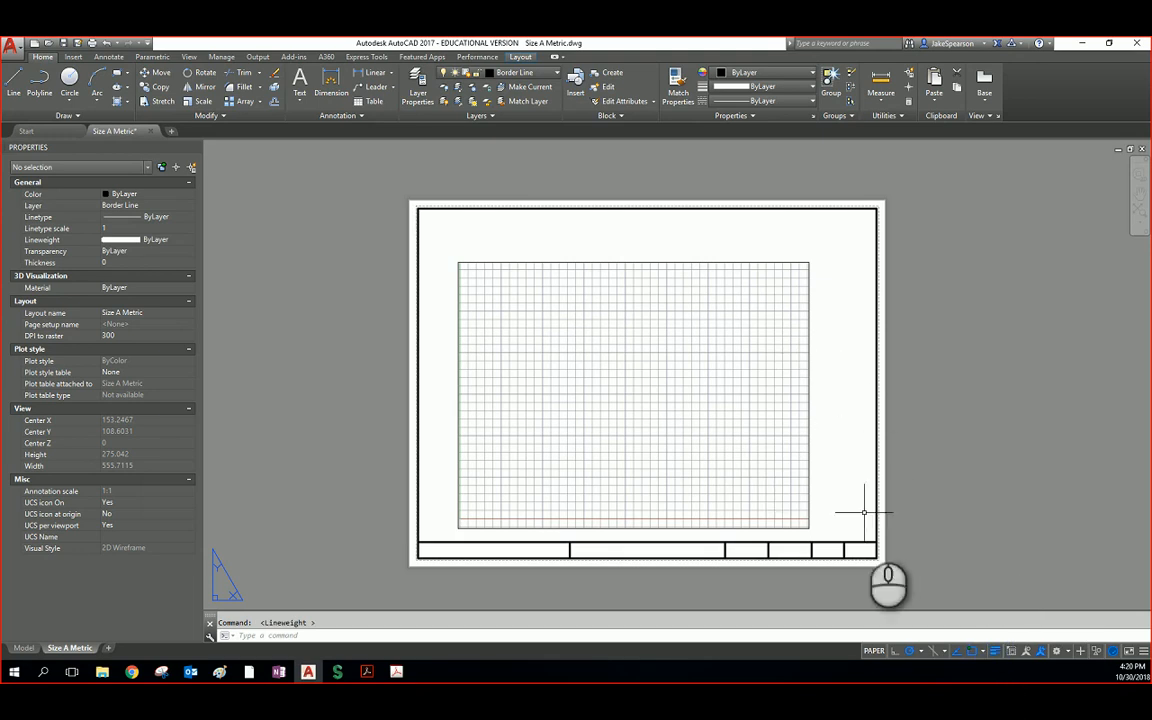
pyautogui.scroll(5, 882, 483)
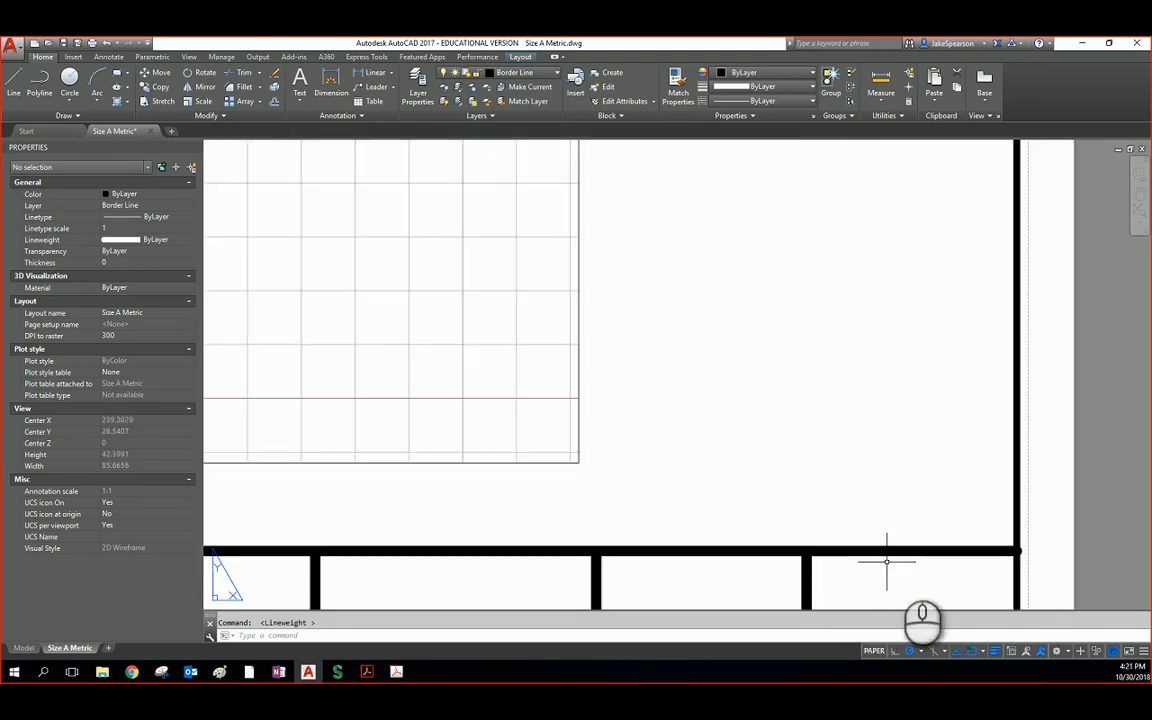
pyautogui.scroll(-2, 887, 560)
pyautogui.scroll(8, 970, 587)
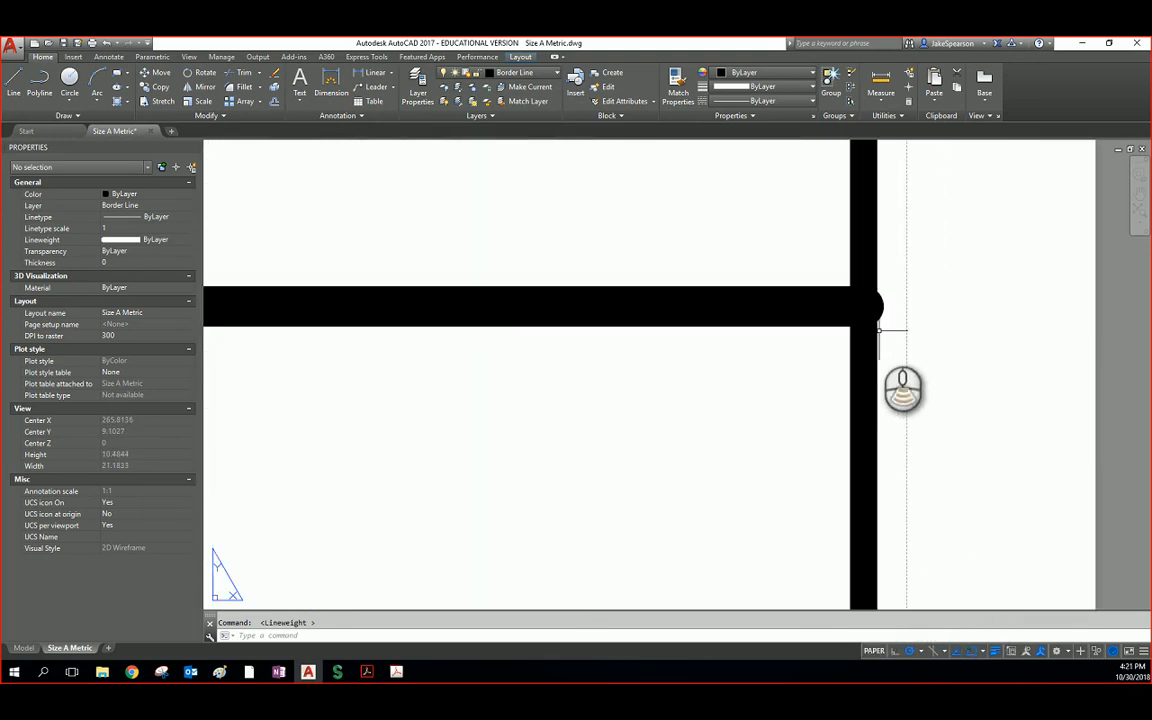
pyautogui.scroll(-3, 879, 330)
pyautogui.scroll(5, 882, 321)
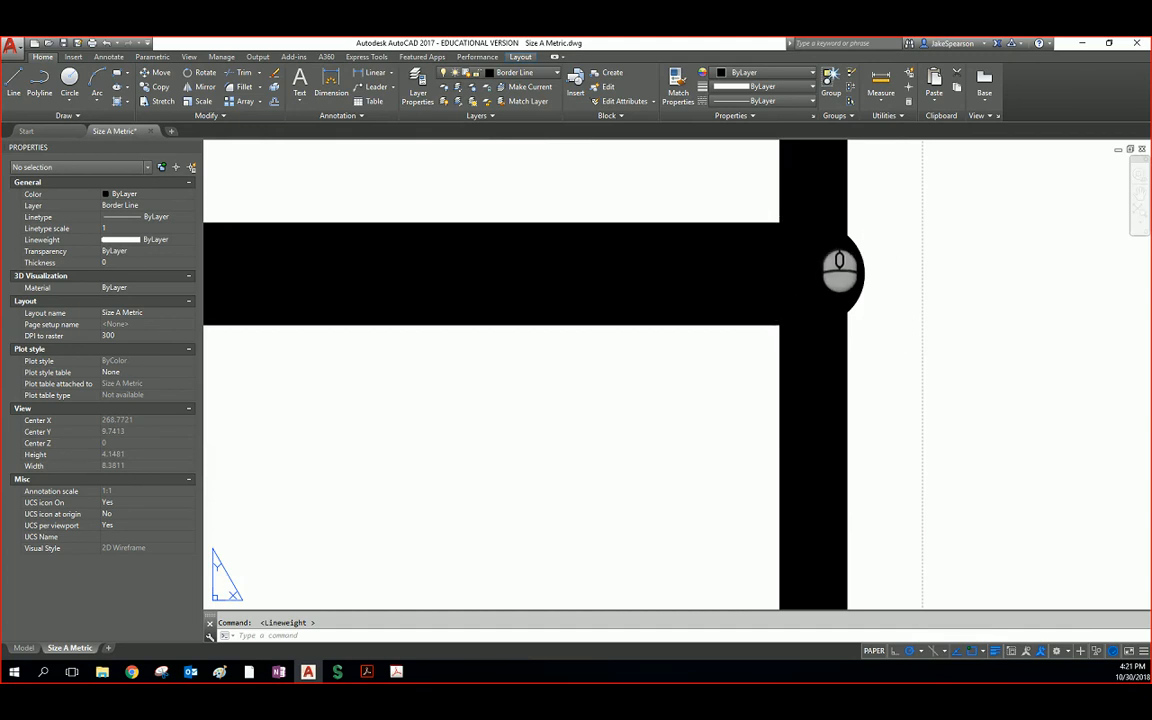
# Step: Assign the border polyline to the Title Block layer
pyautogui.scroll(-10, 828, 300)
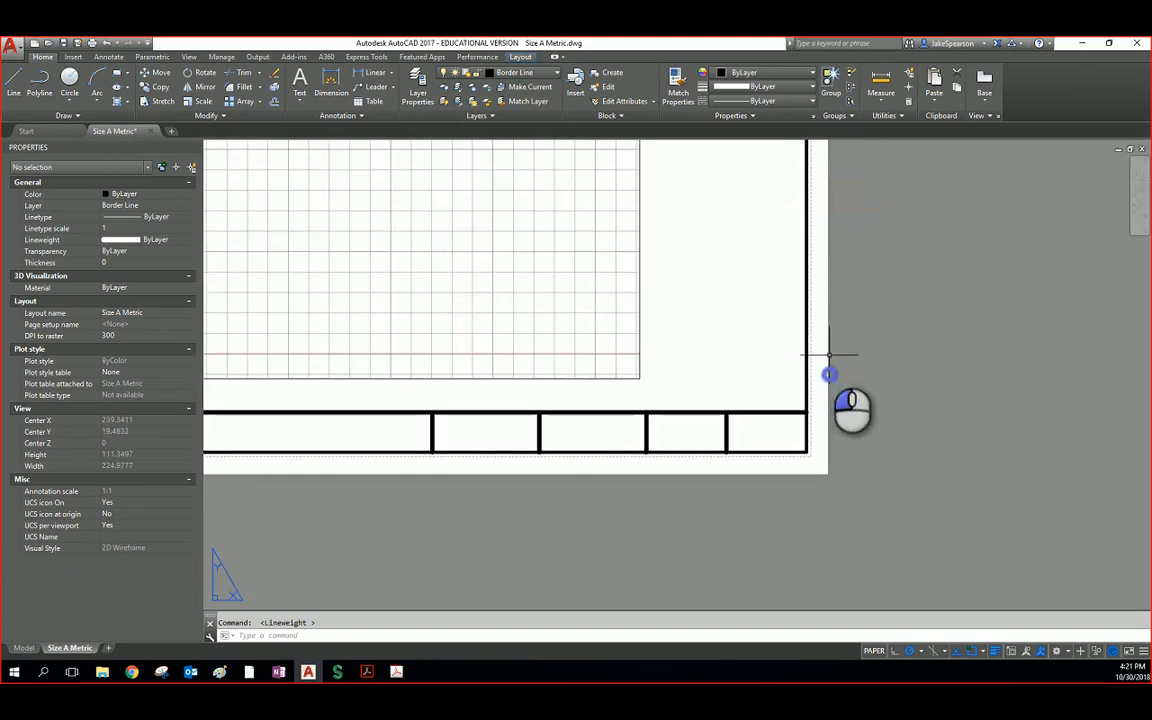
pyautogui.click(828, 354)
pyautogui.click(643, 149)
pyautogui.click(524, 73)
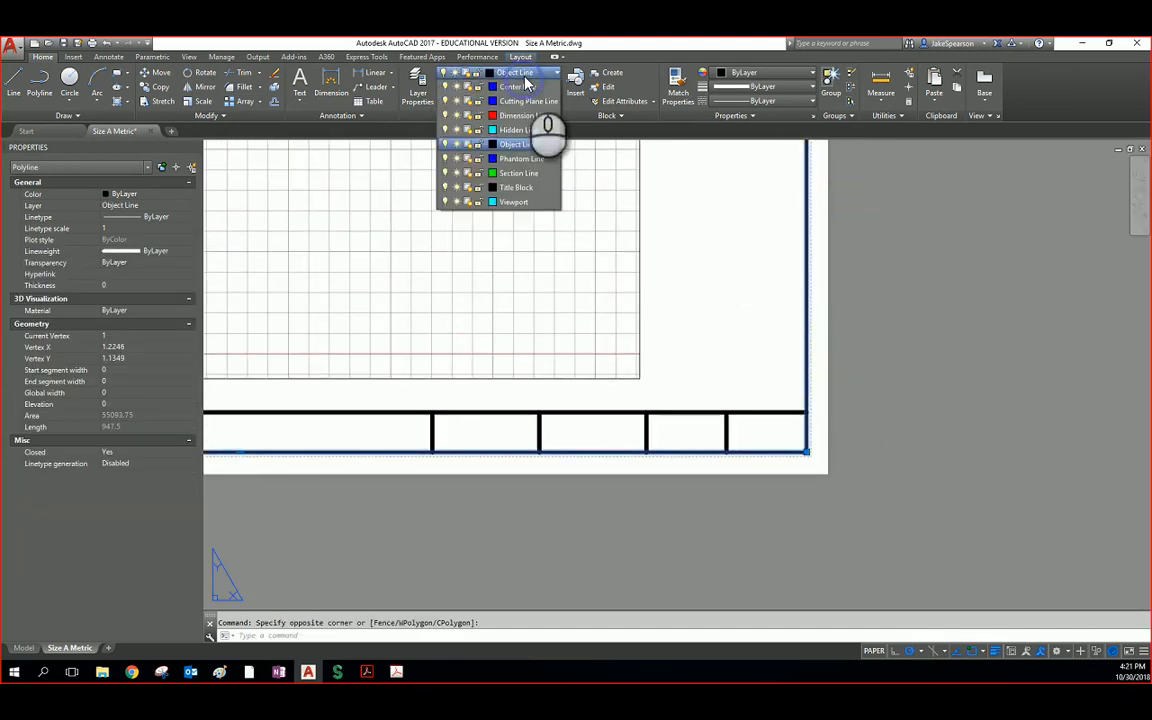
pyautogui.click(517, 214)
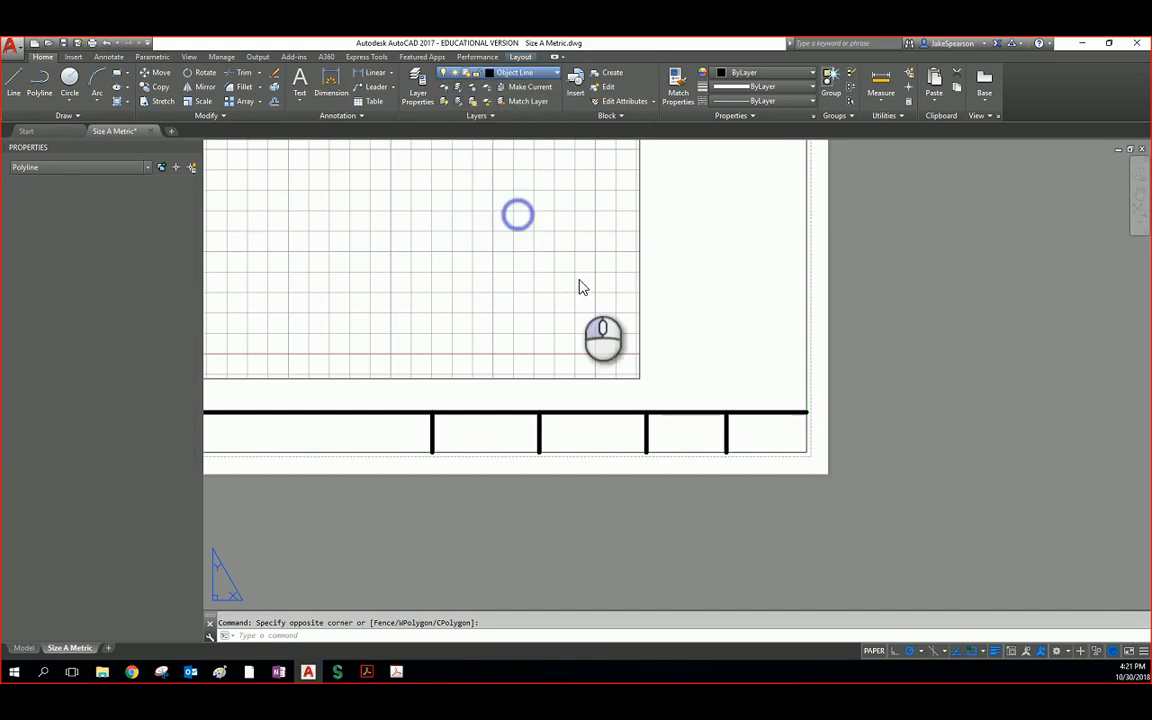
pyautogui.press('Escape')
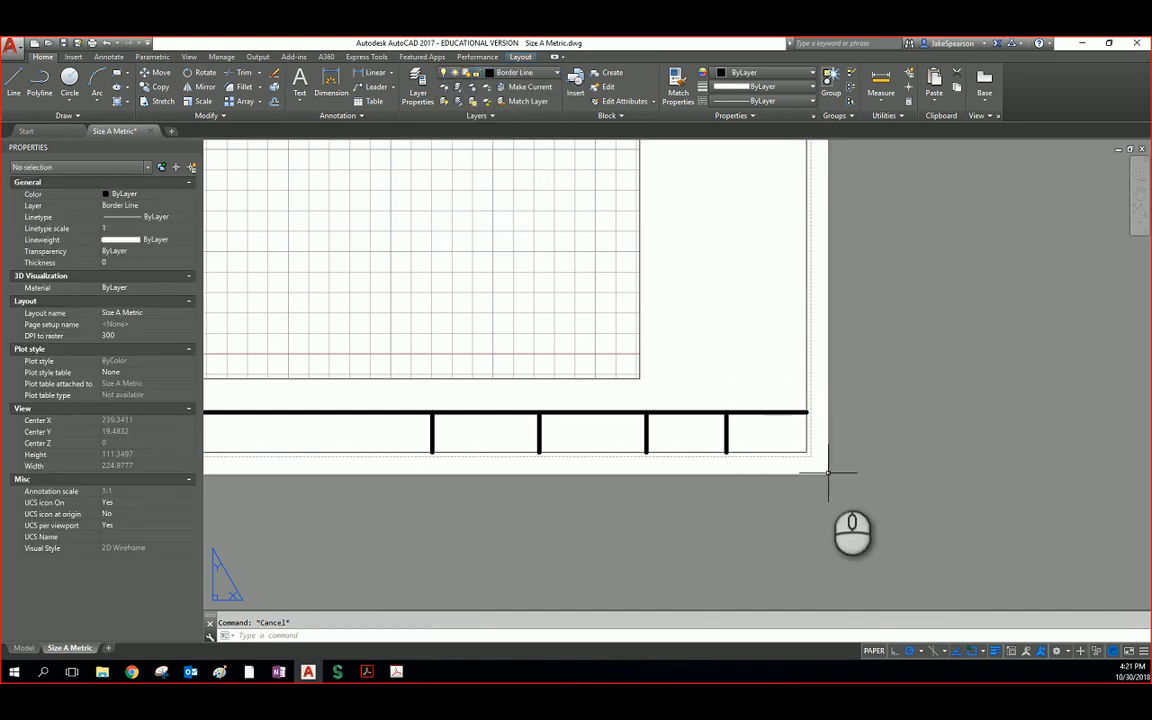
# Step: Move the border polyline to the Border Line layer and clear the selection
pyautogui.click(828, 472)
pyautogui.click(795, 443)
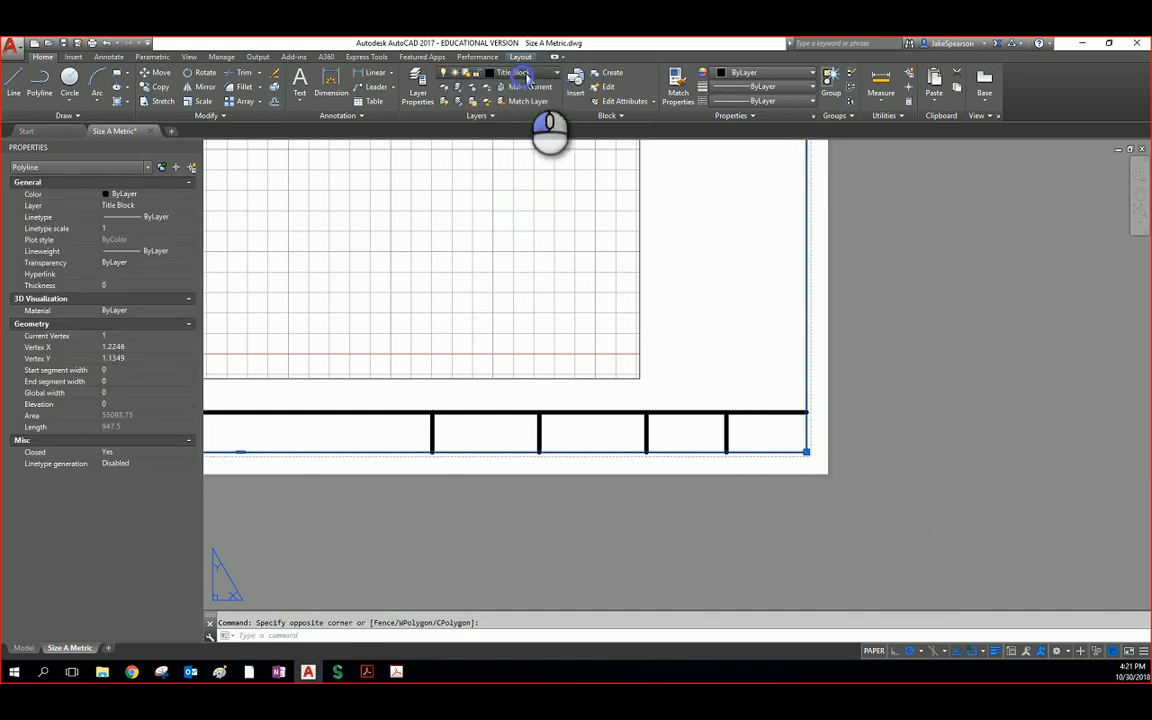
pyautogui.click(525, 78)
pyautogui.click(531, 100)
pyautogui.scroll(-2, 817, 420)
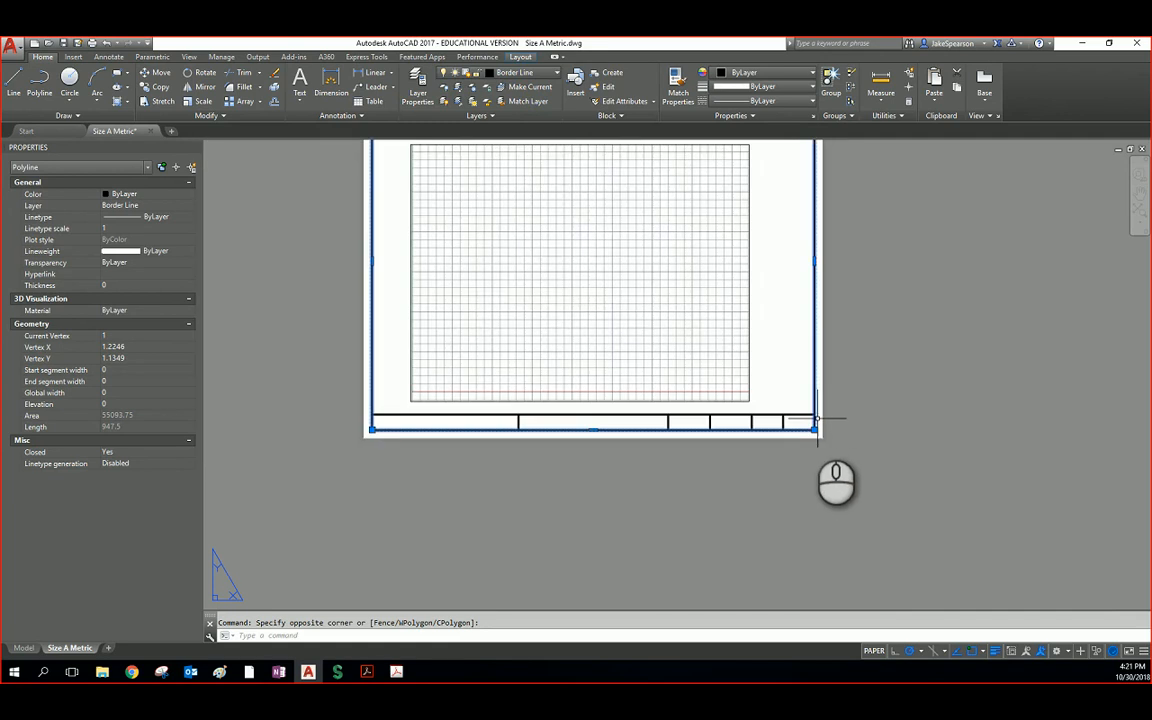
pyautogui.scroll(3, 817, 420)
pyautogui.press('Escape')
# Step: Turn off the lineweight display for the sheet
pyautogui.scroll(-4, 880, 319)
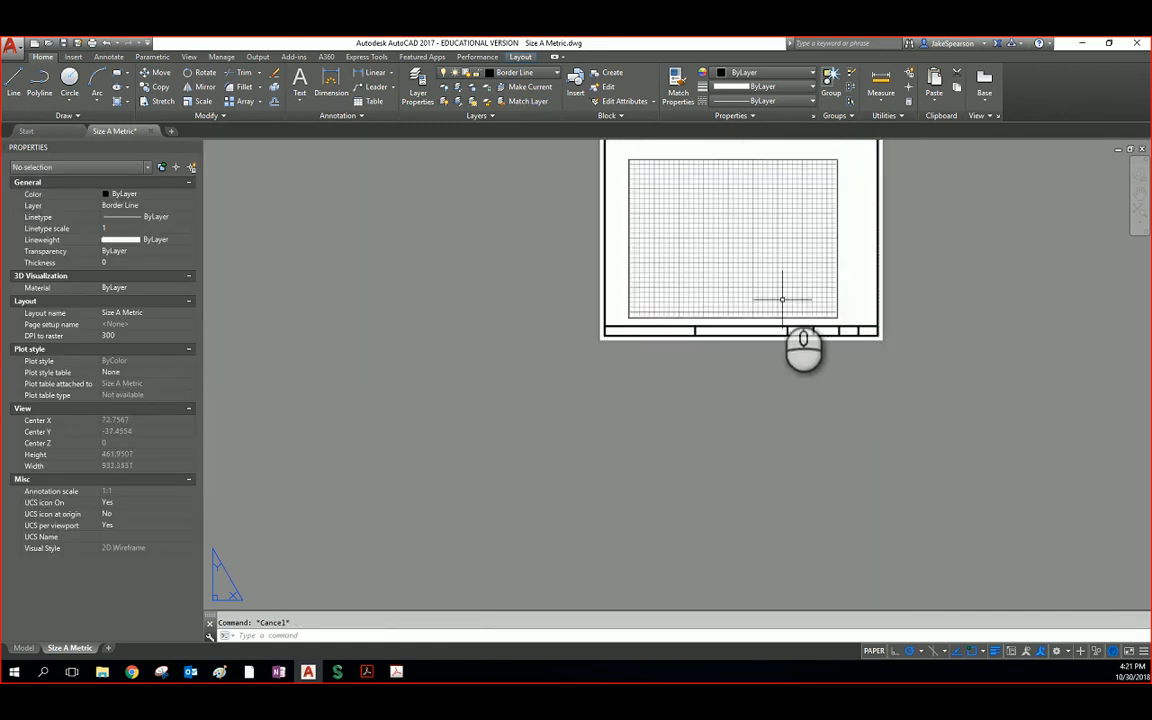
pyautogui.scroll(-1, 783, 300)
pyautogui.moveTo(779, 288); pyautogui.dragTo(686, 257, button='middle')
pyautogui.scroll(3, 694, 379)
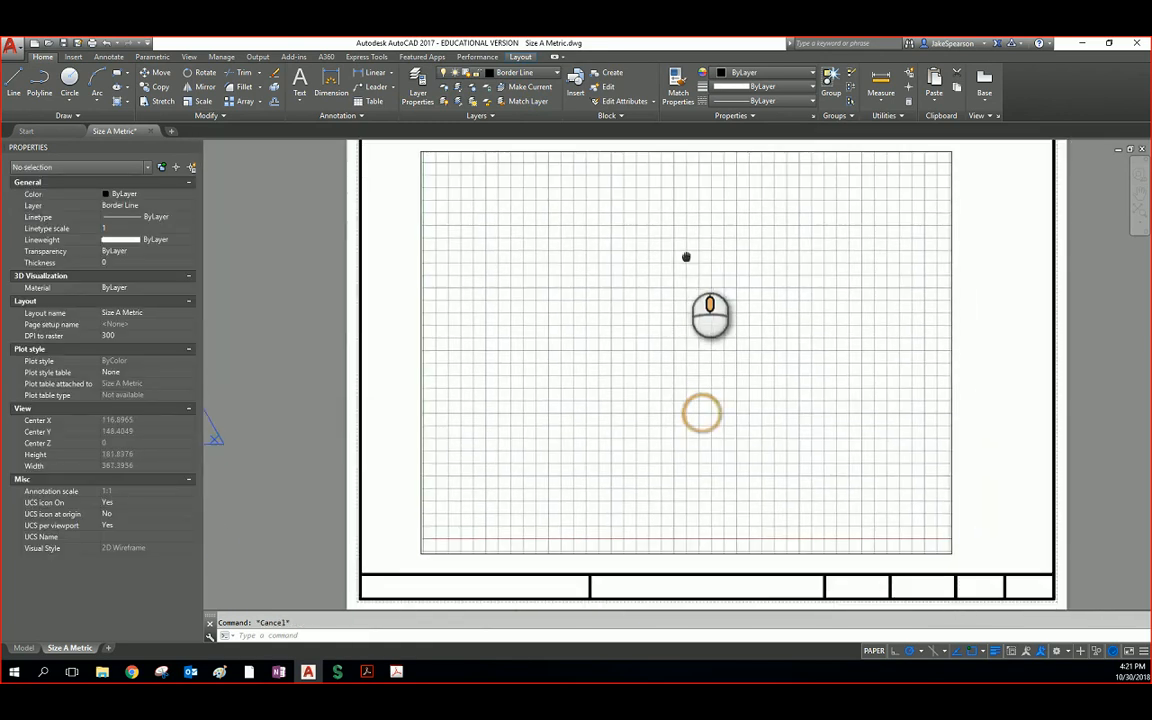
pyautogui.click(996, 651)
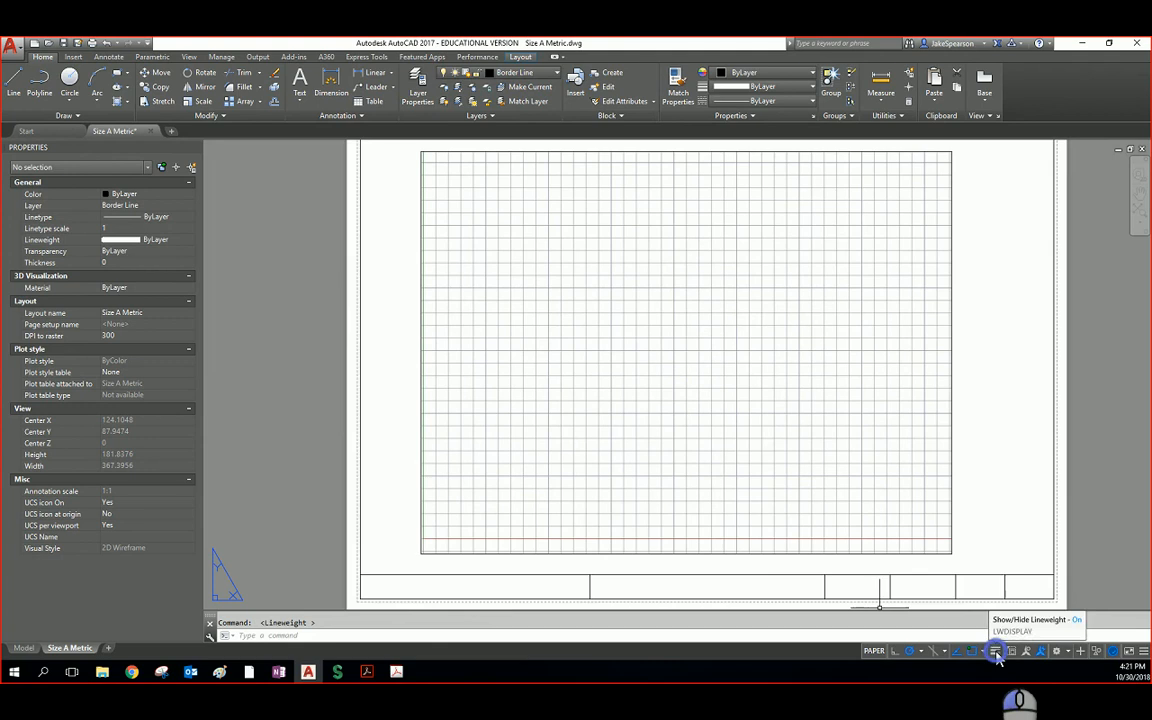
pyautogui.moveTo(774, 548); pyautogui.dragTo(748, 389, button='middle')
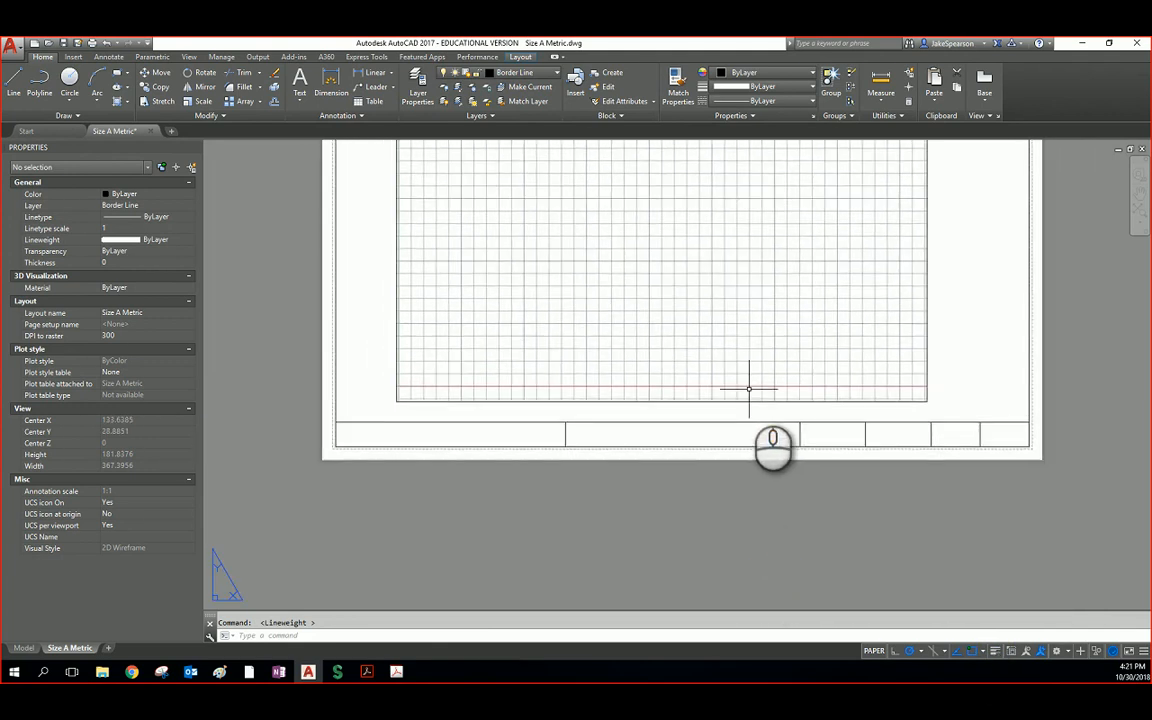
# Step: Assign the title strip's leftmost vertical divider to the Center Line layer
pyautogui.click(578, 436)
pyautogui.click(560, 432)
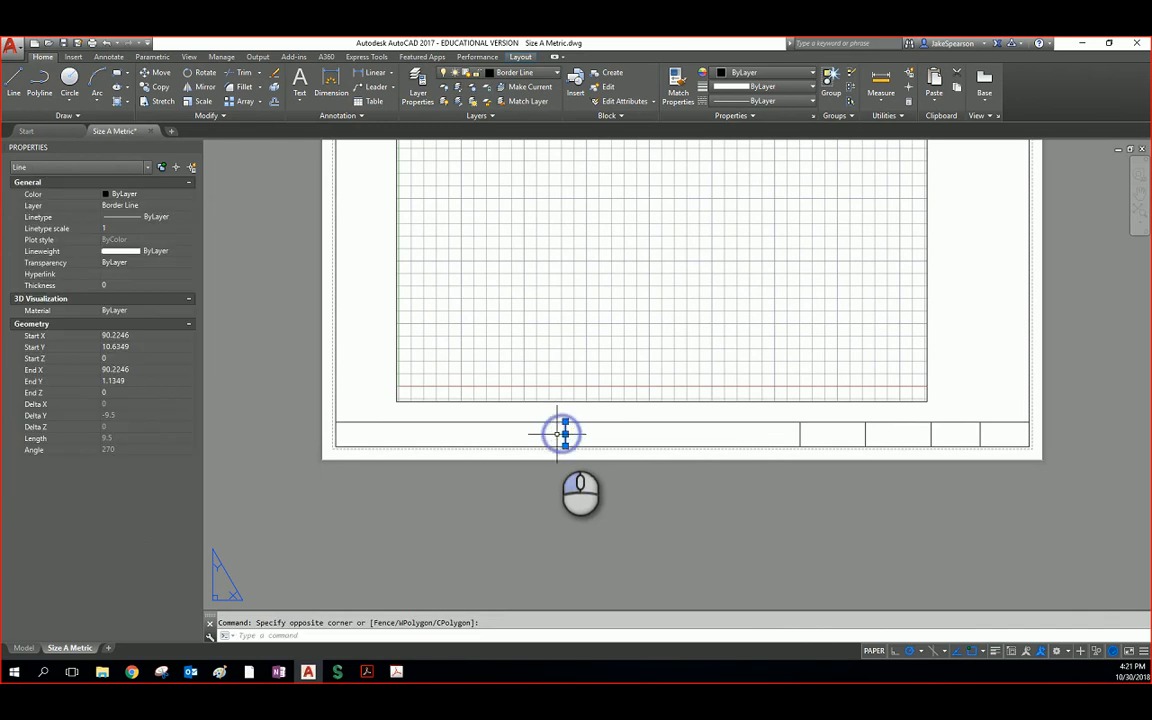
pyautogui.click(551, 77)
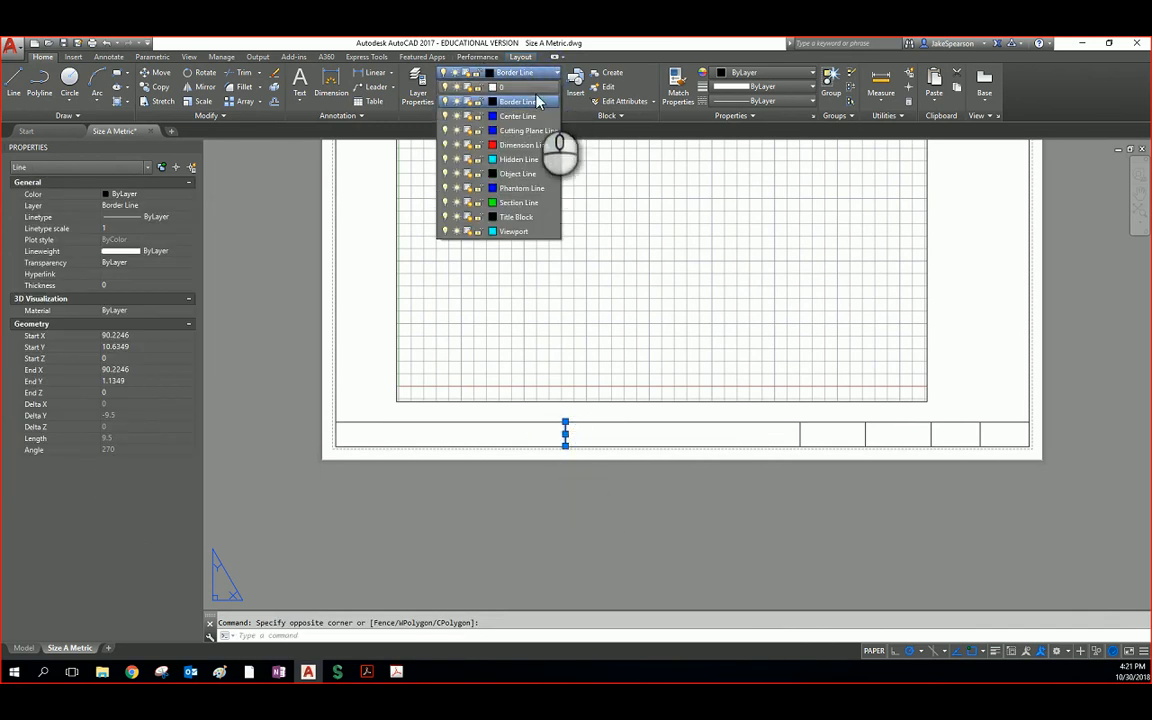
pyautogui.click(525, 163)
pyautogui.press('Escape')
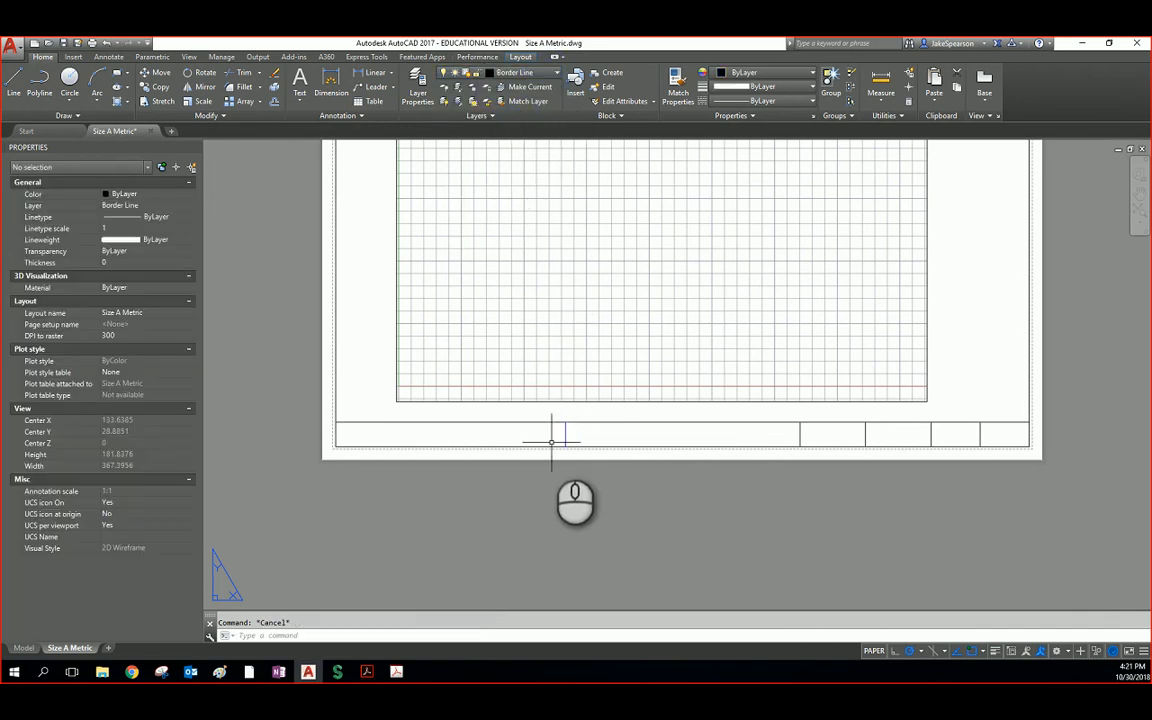
# Step: Return the title strip's leftmost vertical divider to the Border Line layer
pyautogui.scroll(10, 565, 437)
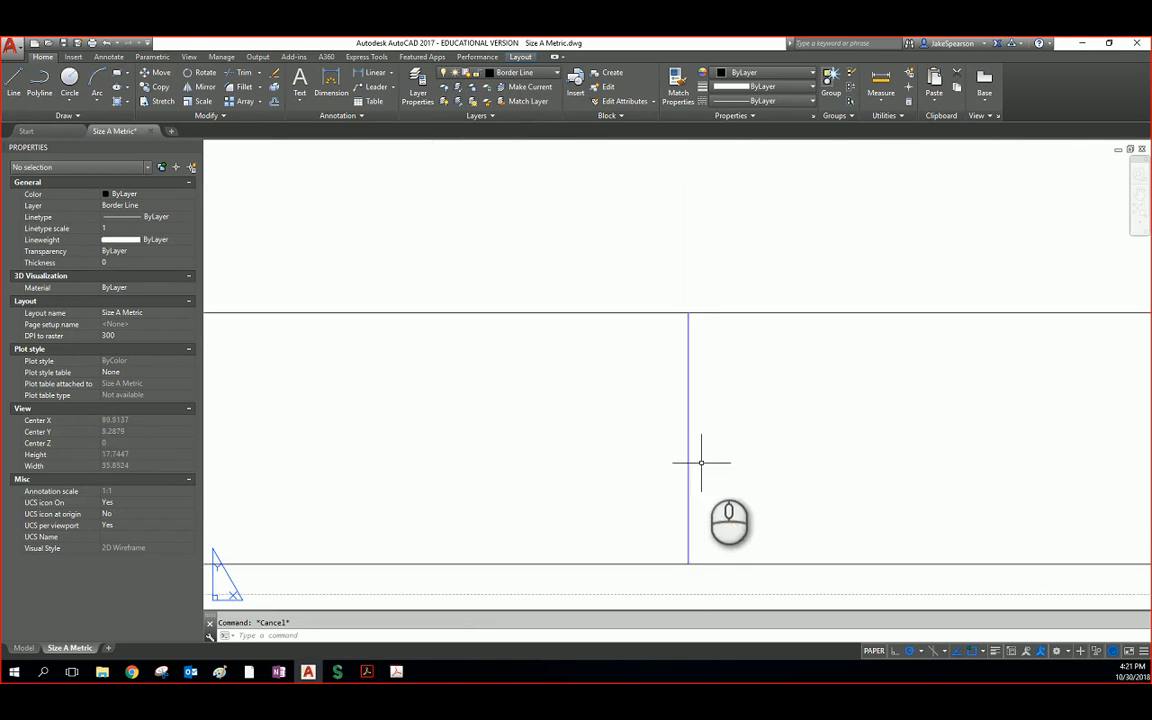
pyautogui.click(731, 467)
pyautogui.click(646, 440)
pyautogui.click(550, 73)
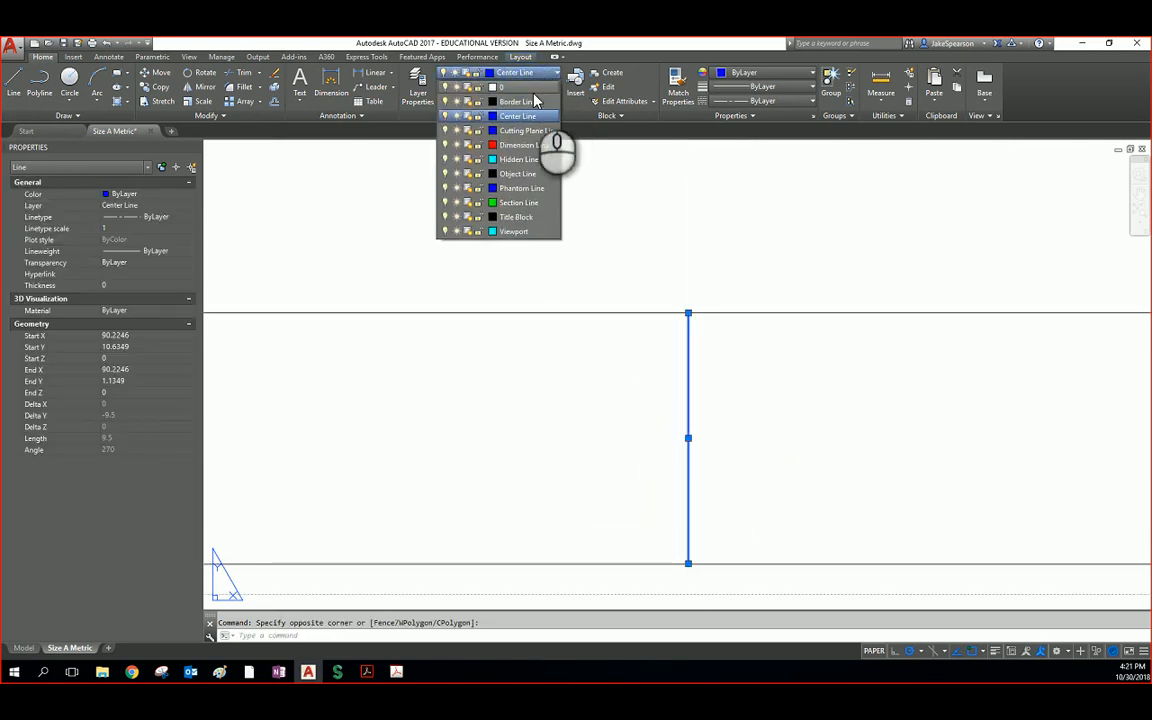
pyautogui.click(525, 104)
pyautogui.scroll(-5, 681, 411)
pyautogui.press('Escape')
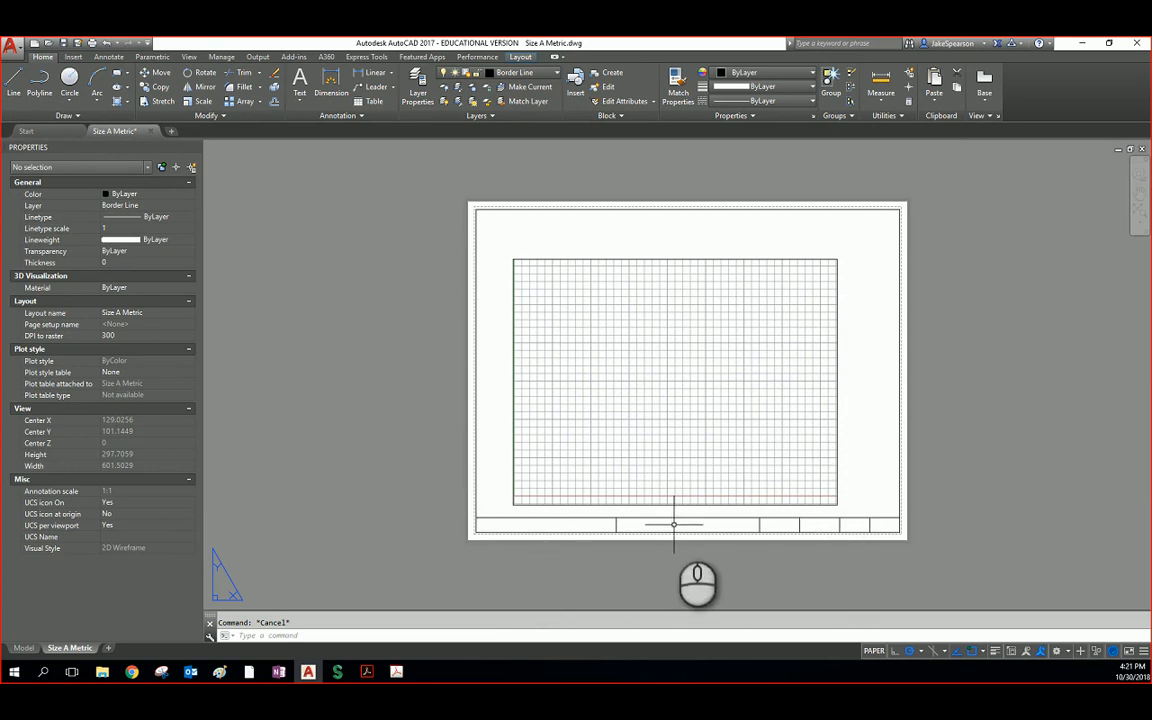
# Step: Create a multiline text box filling the title strip's leftmost cell, with Middle Center justification and a text height of 3.175
pyautogui.click(299, 78)
pyautogui.click(479, 520)
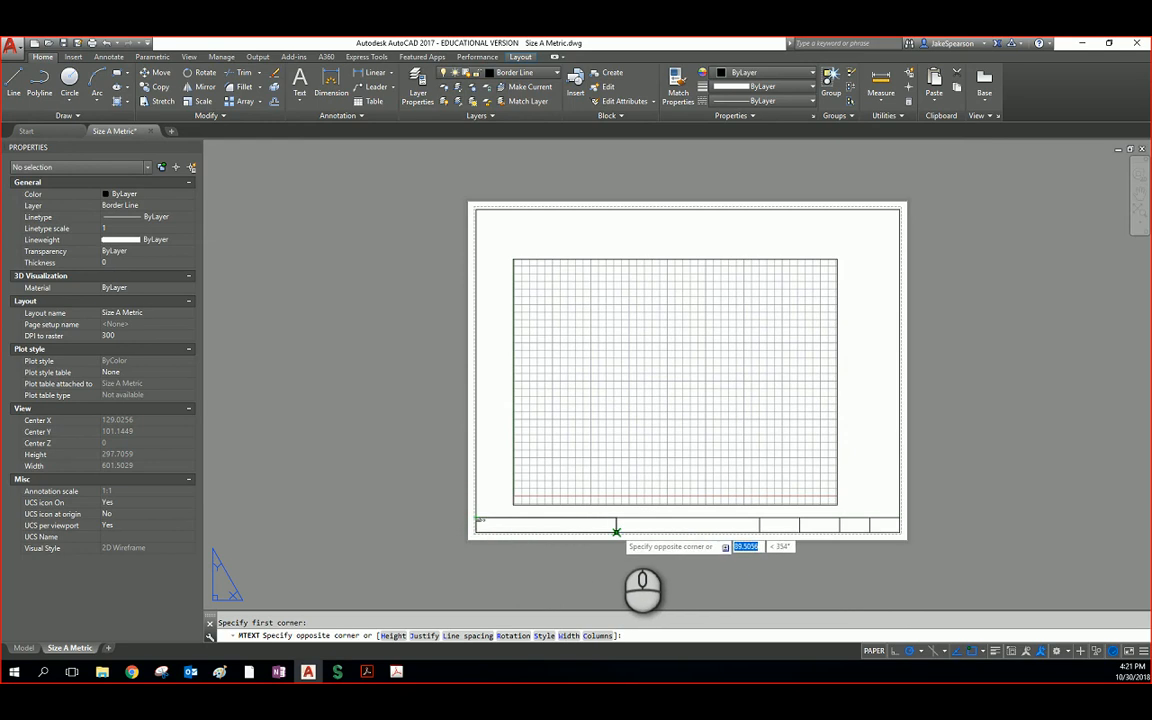
pyautogui.click(617, 530)
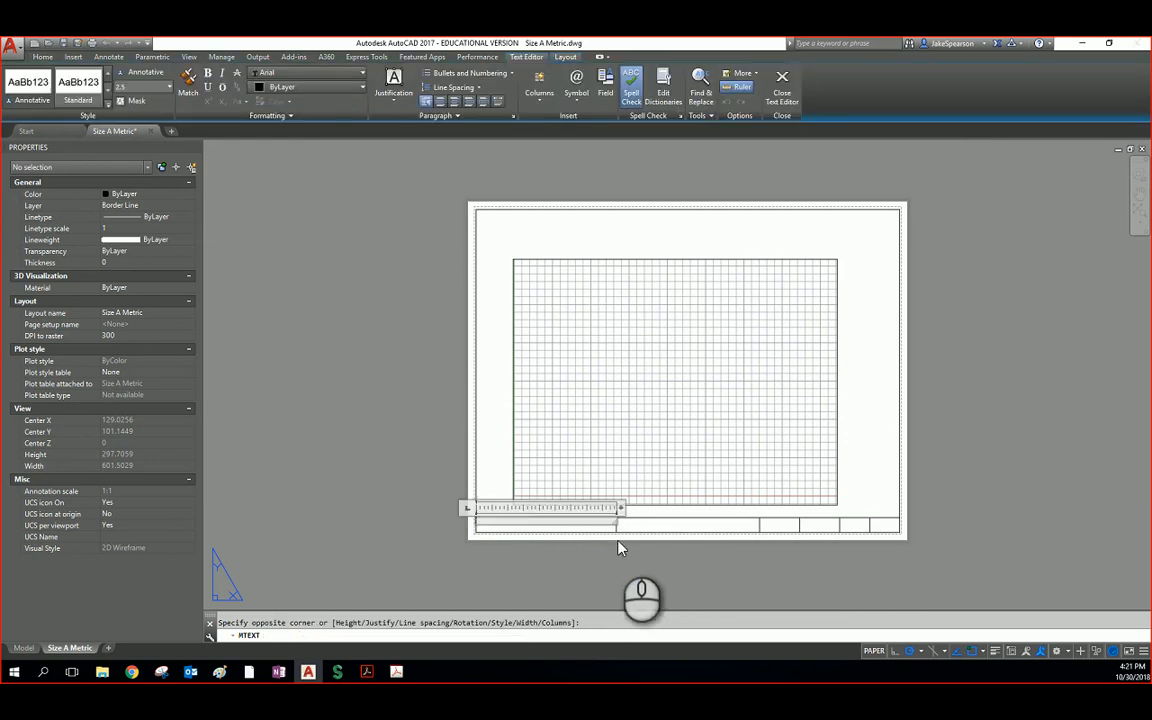
pyautogui.click(393, 84)
pyautogui.click(413, 172)
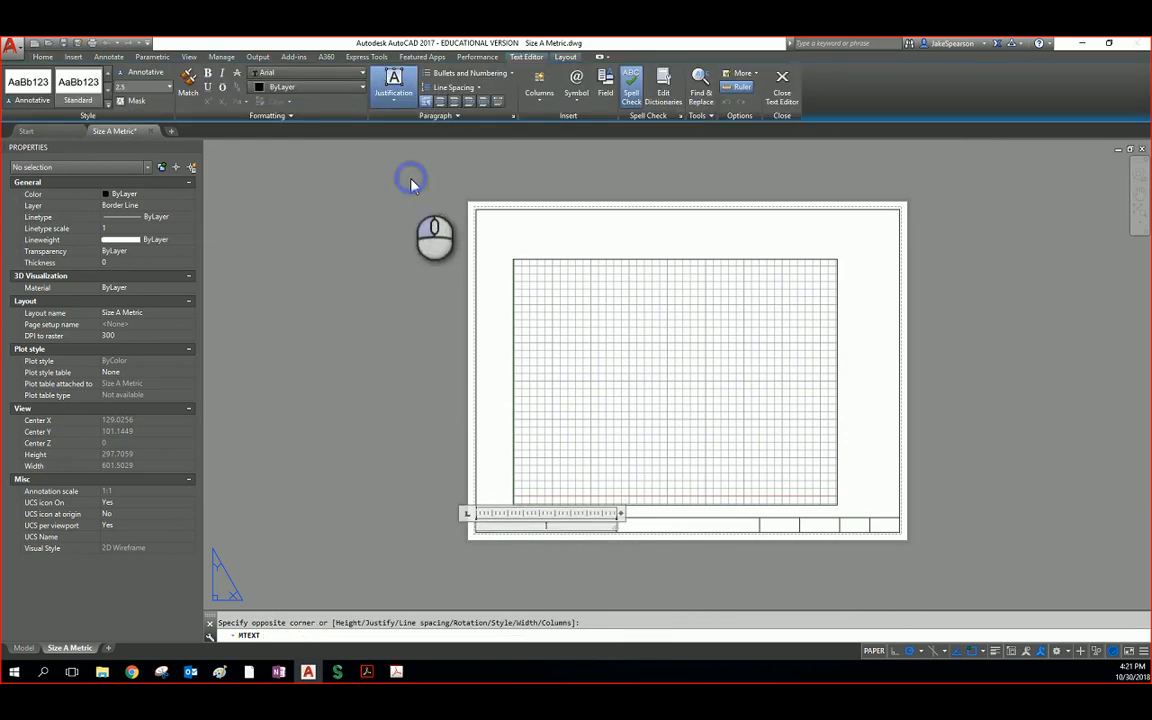
pyautogui.click(140, 89)
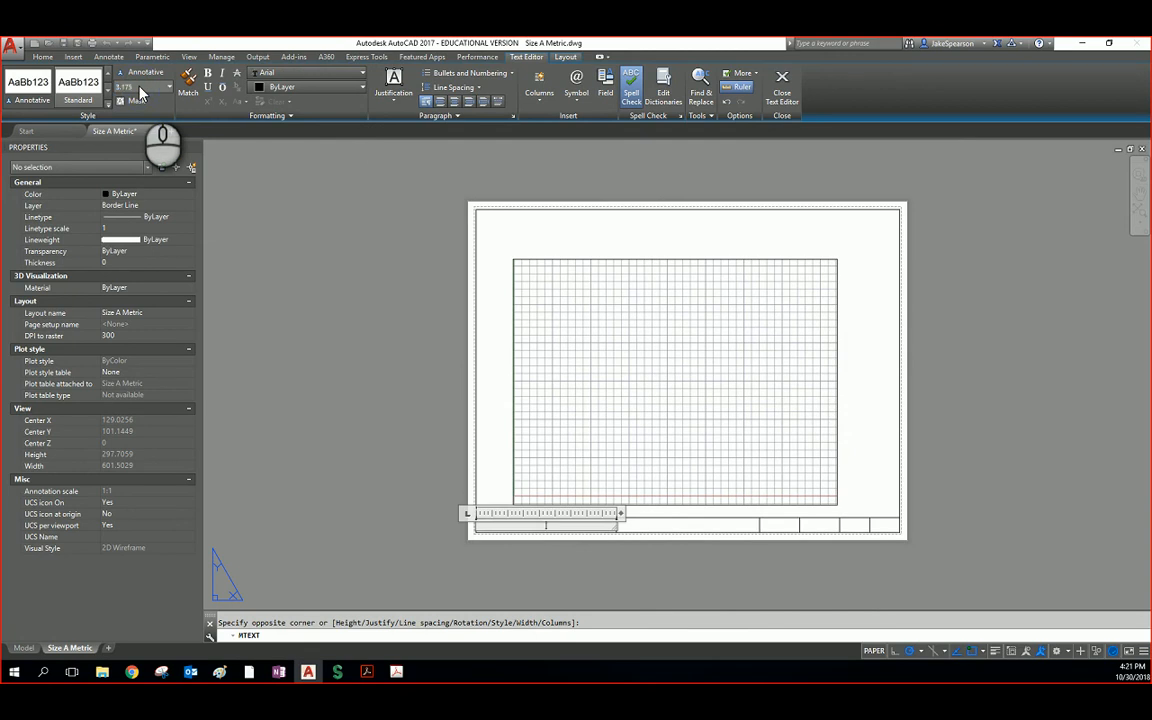
# Step: Insert the Document category's Filename field in the leftmost cell's text, showing the filename only, and finish the text
pyautogui.click(604, 90)
pyautogui.click(576, 180)
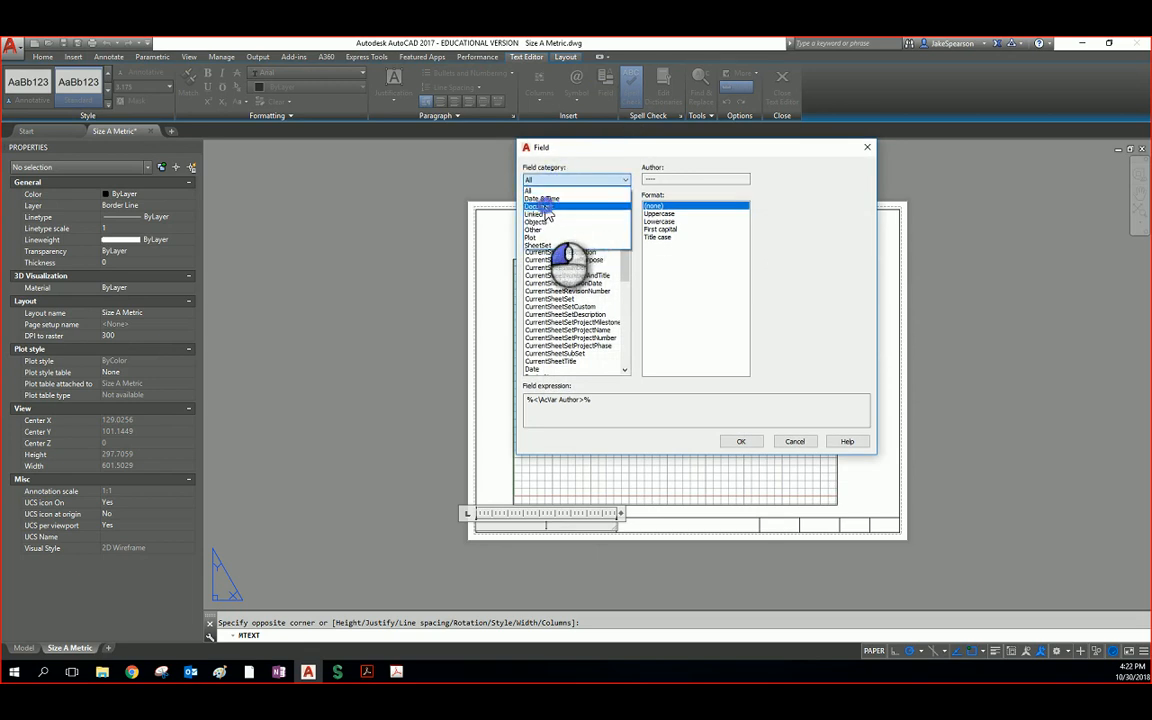
pyautogui.click(553, 210)
pyautogui.click(546, 221)
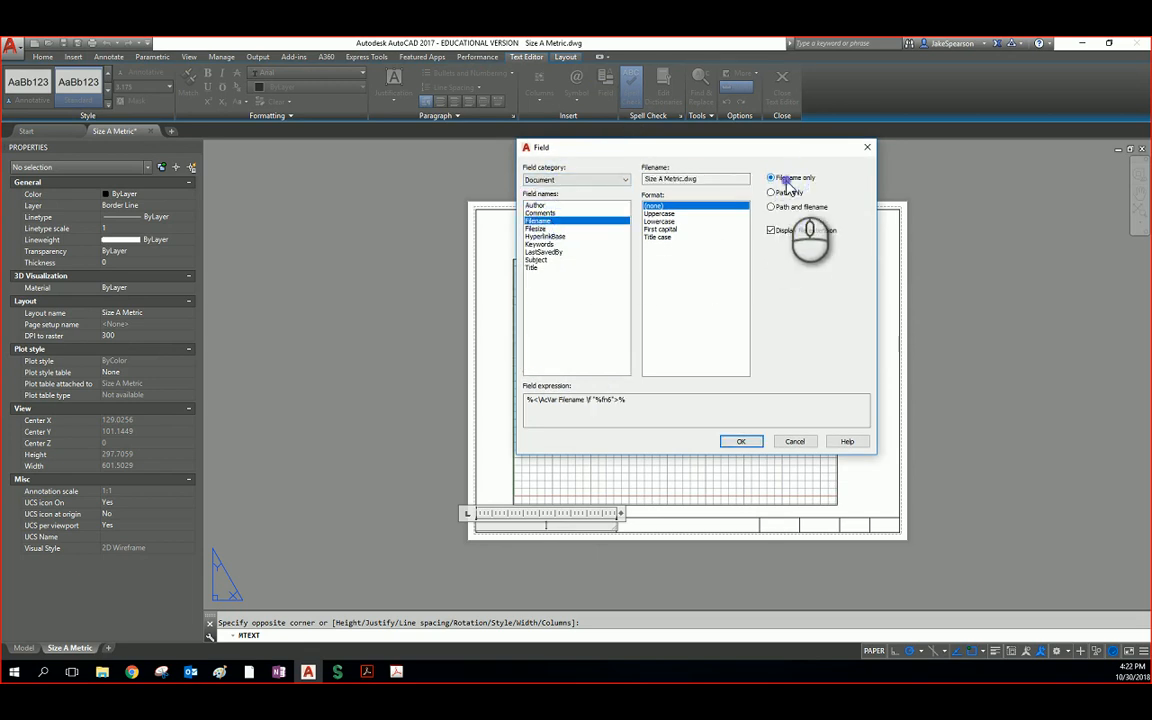
pyautogui.click(741, 441)
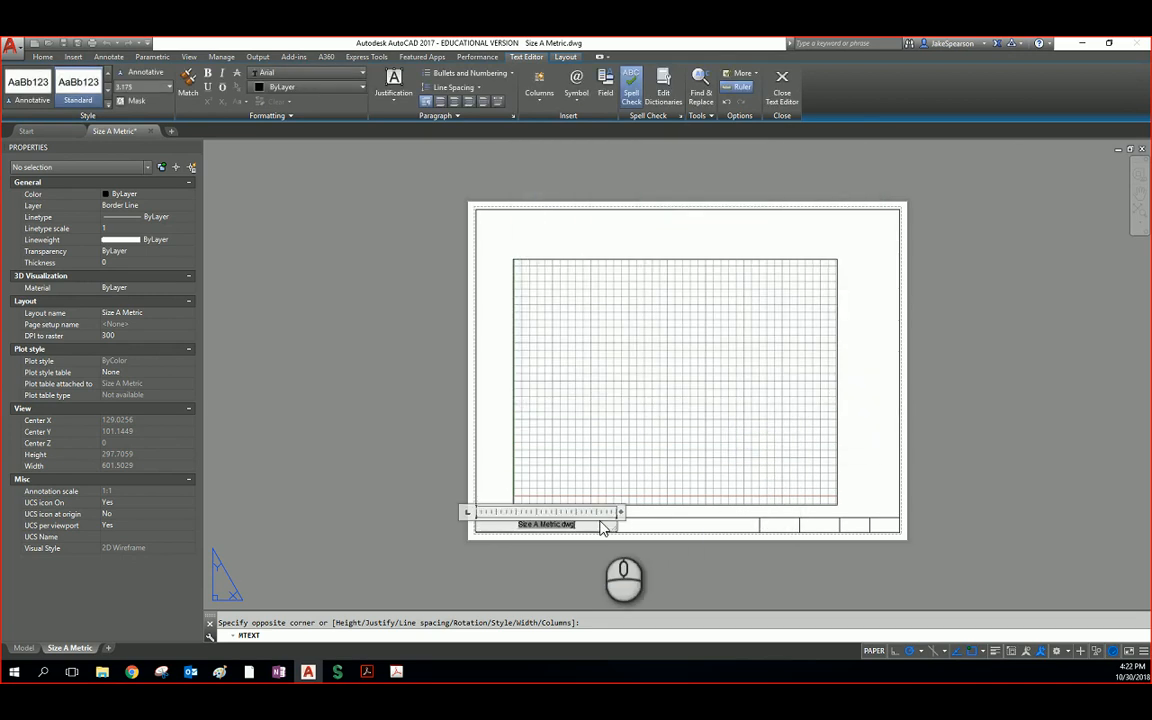
pyautogui.click(655, 532)
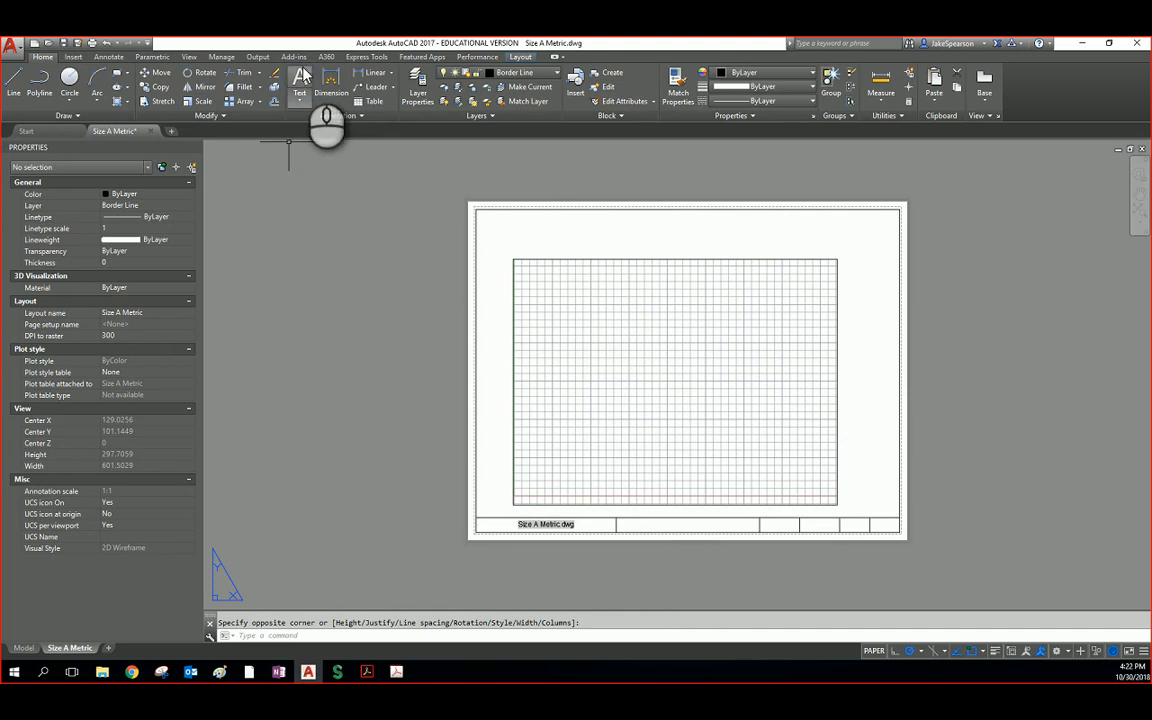
# Step: Create a multiline text box filling the title strip's second cell, with Middle Center justification
pyautogui.click(300, 78)
pyautogui.click(617, 517)
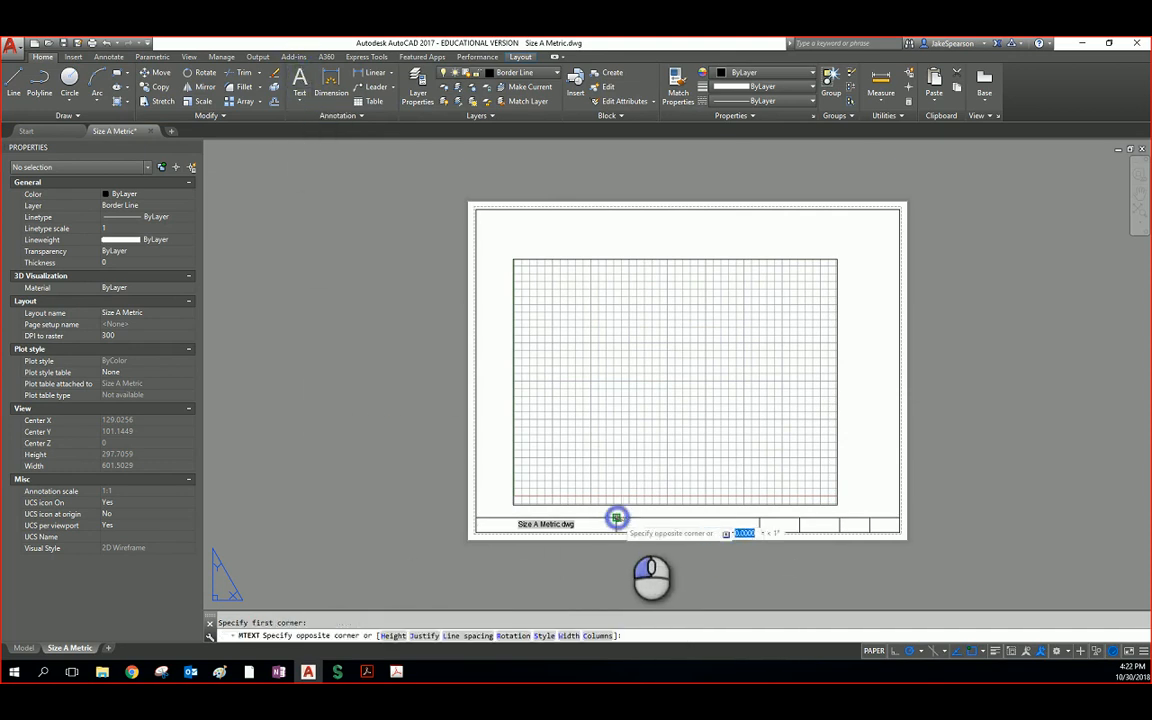
pyautogui.click(760, 532)
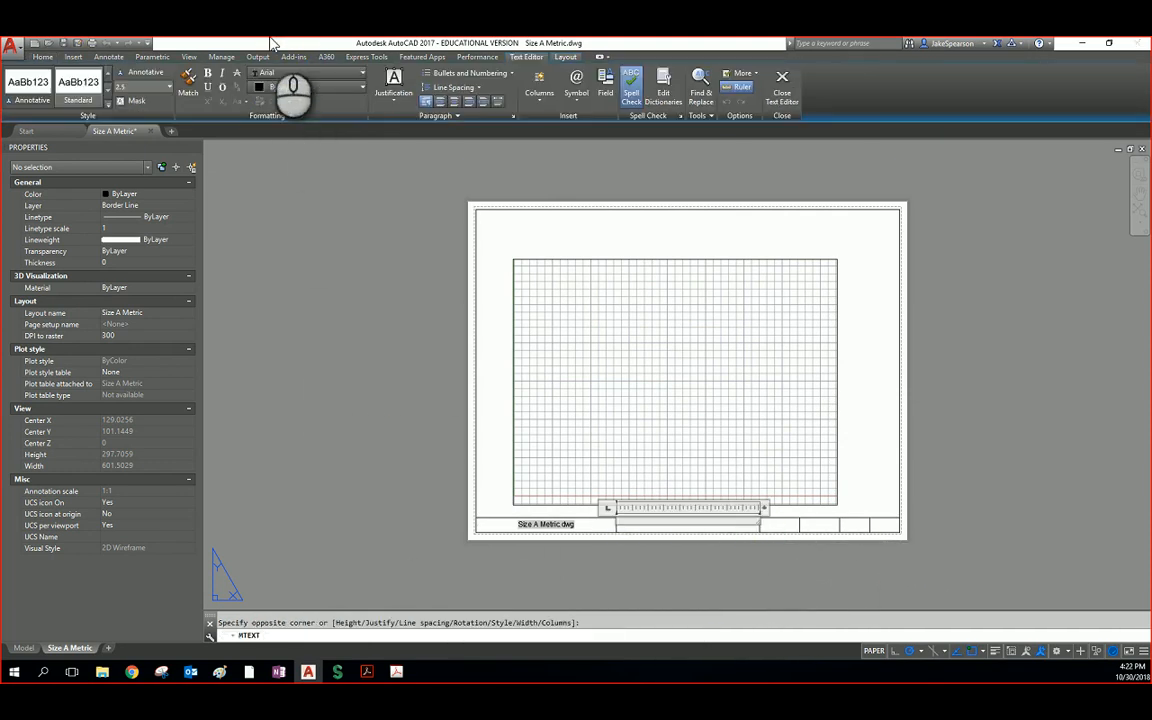
pyautogui.click(400, 97)
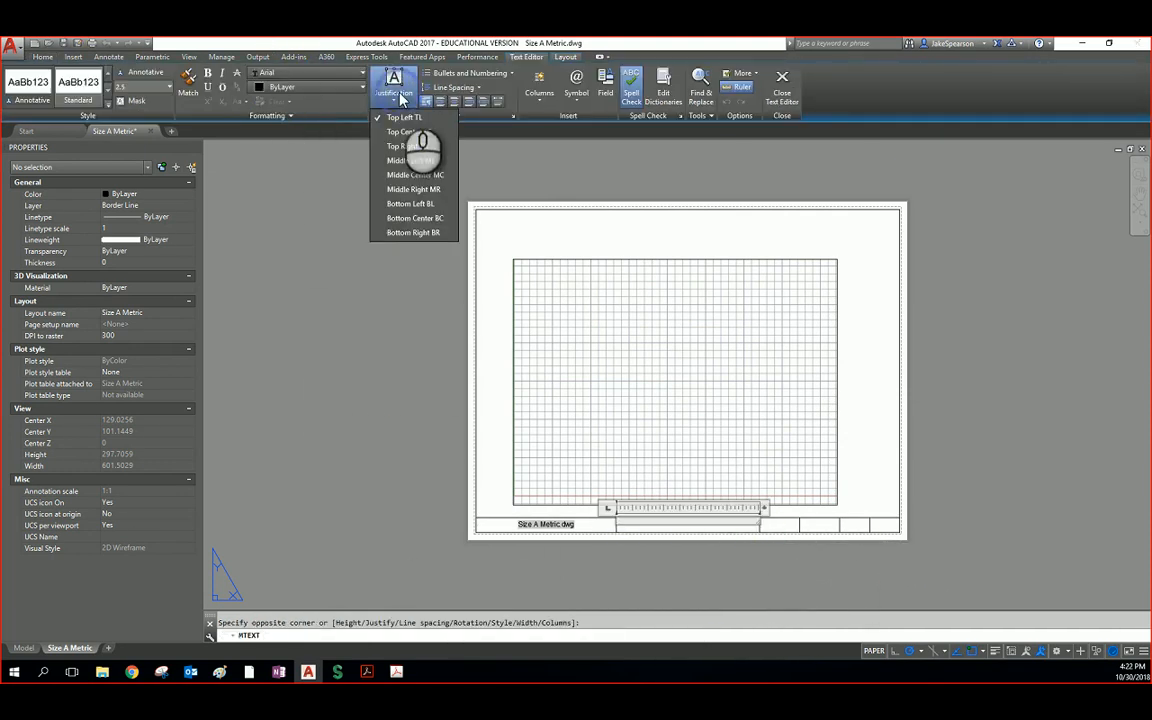
pyautogui.click(410, 175)
# Step: Insert the Plot category's Login field, with no format, into the second cell's text
pyautogui.click(607, 92)
pyautogui.click(540, 221)
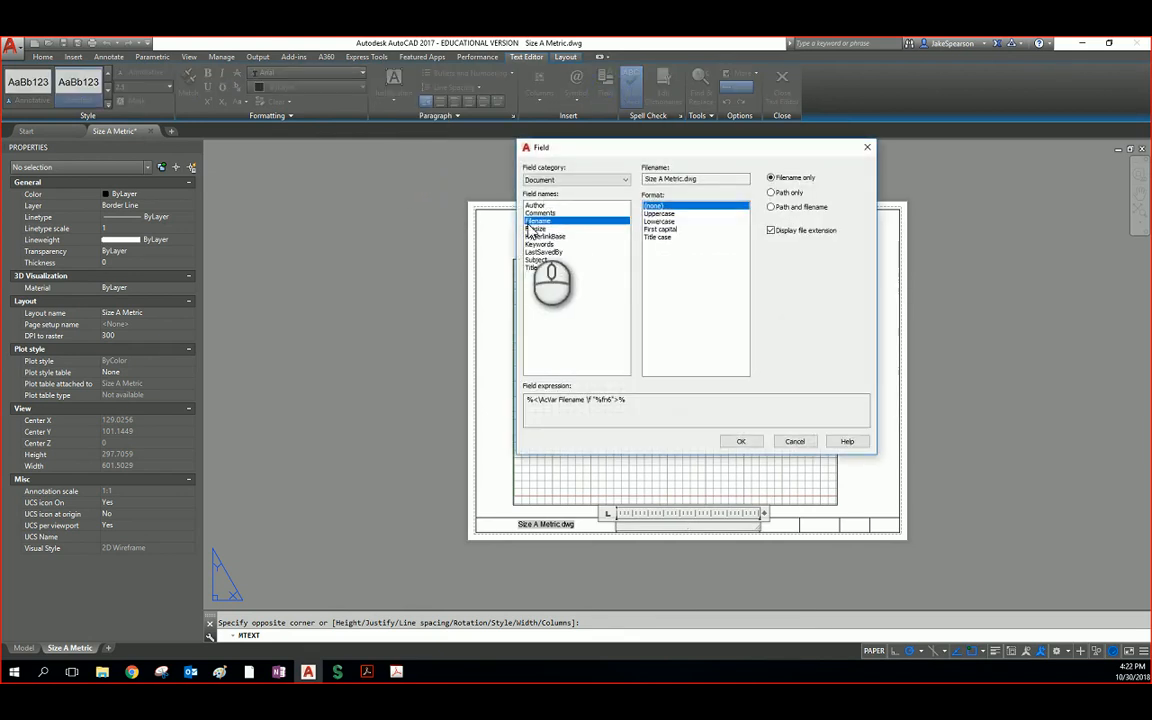
pyautogui.click(577, 180)
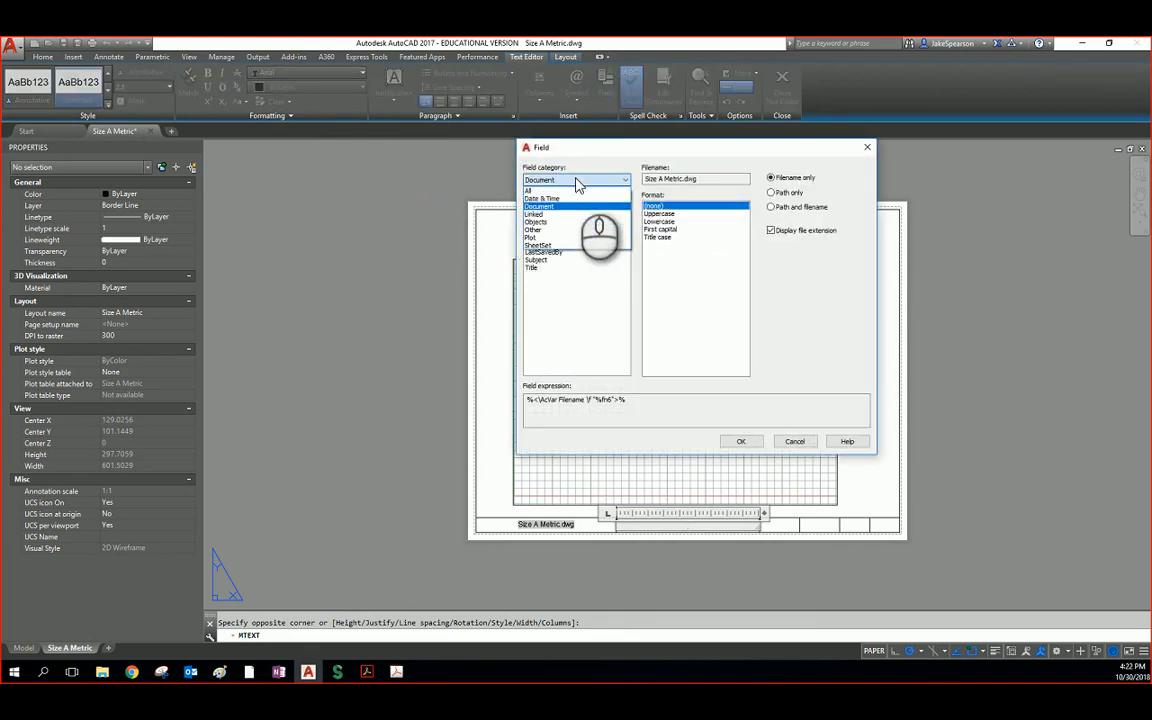
pyautogui.click(533, 237)
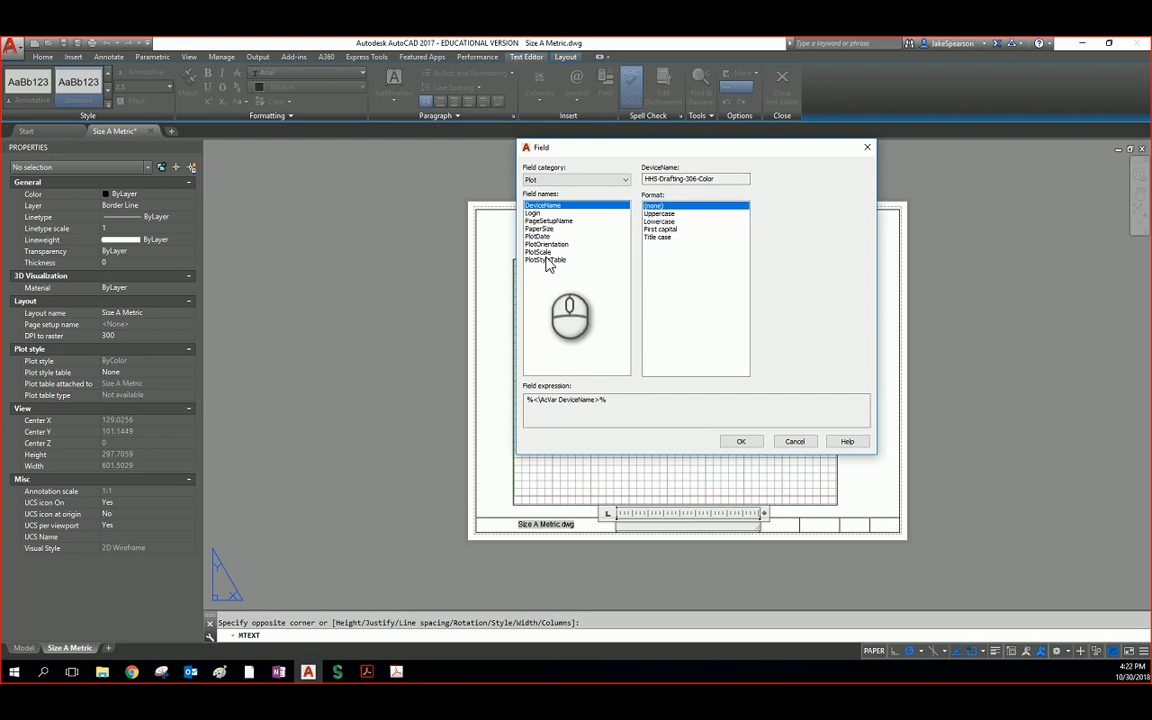
pyautogui.click(533, 213)
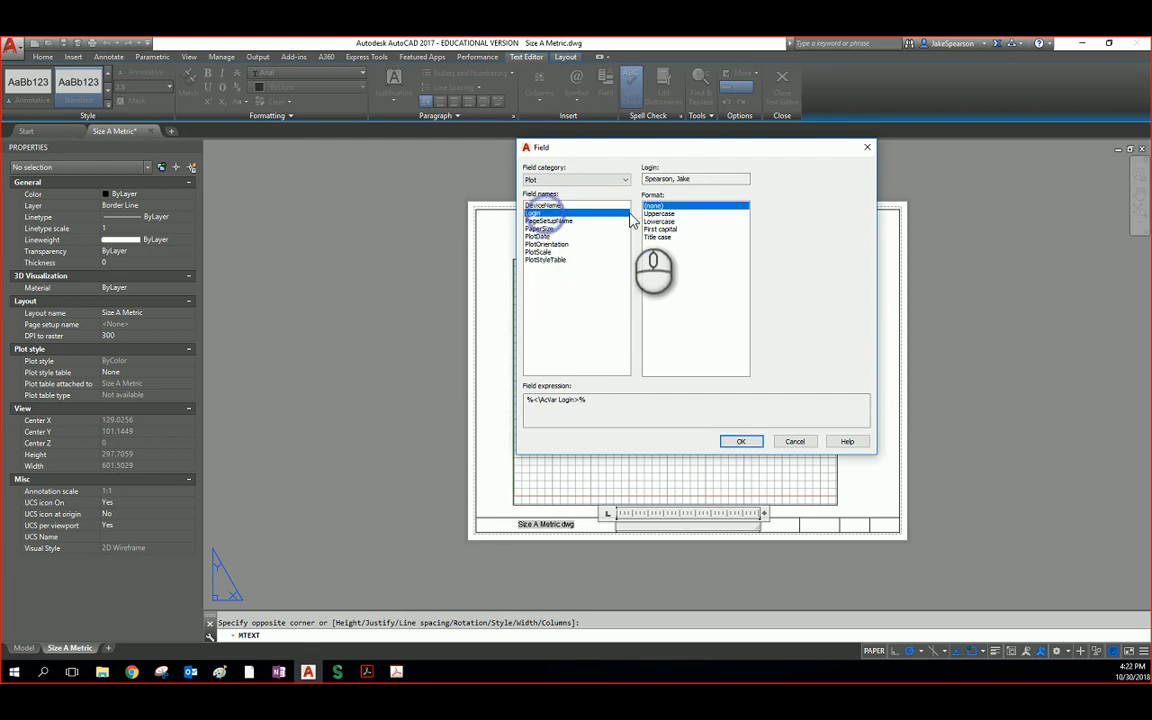
pyautogui.click(741, 441)
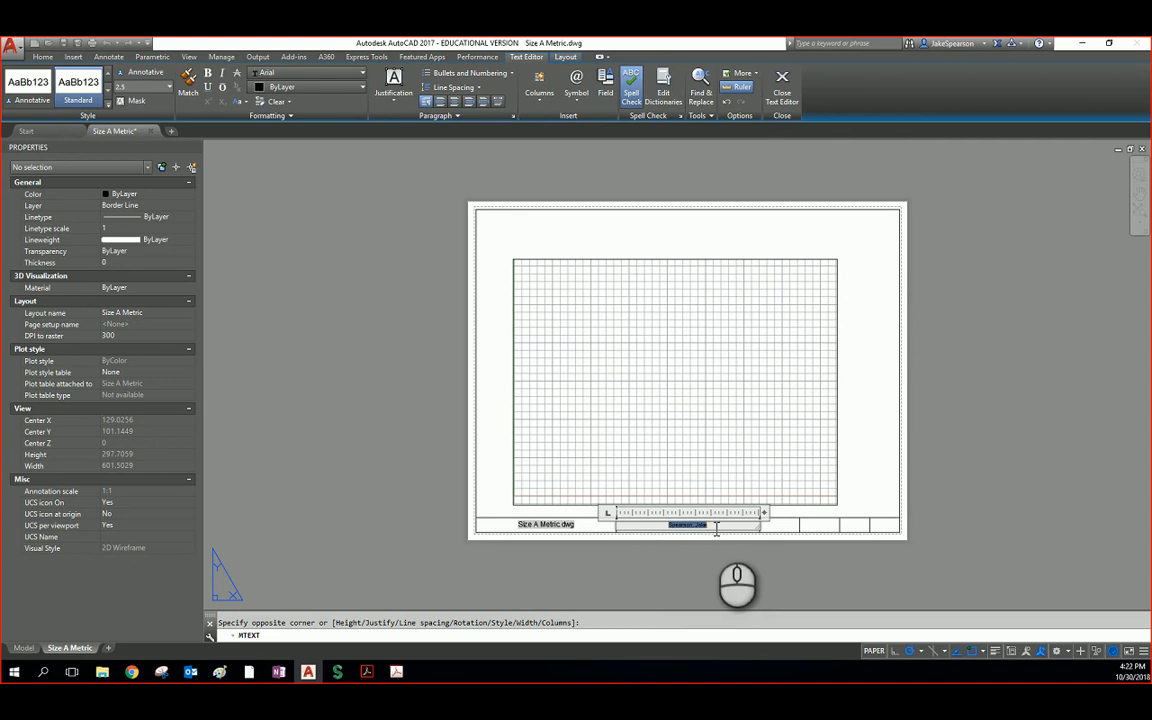
# Step: Increase the login field's text height to match the filename text and finish the text
pyautogui.click(716, 527)
pyautogui.moveTo(726, 525); pyautogui.dragTo(646, 527)
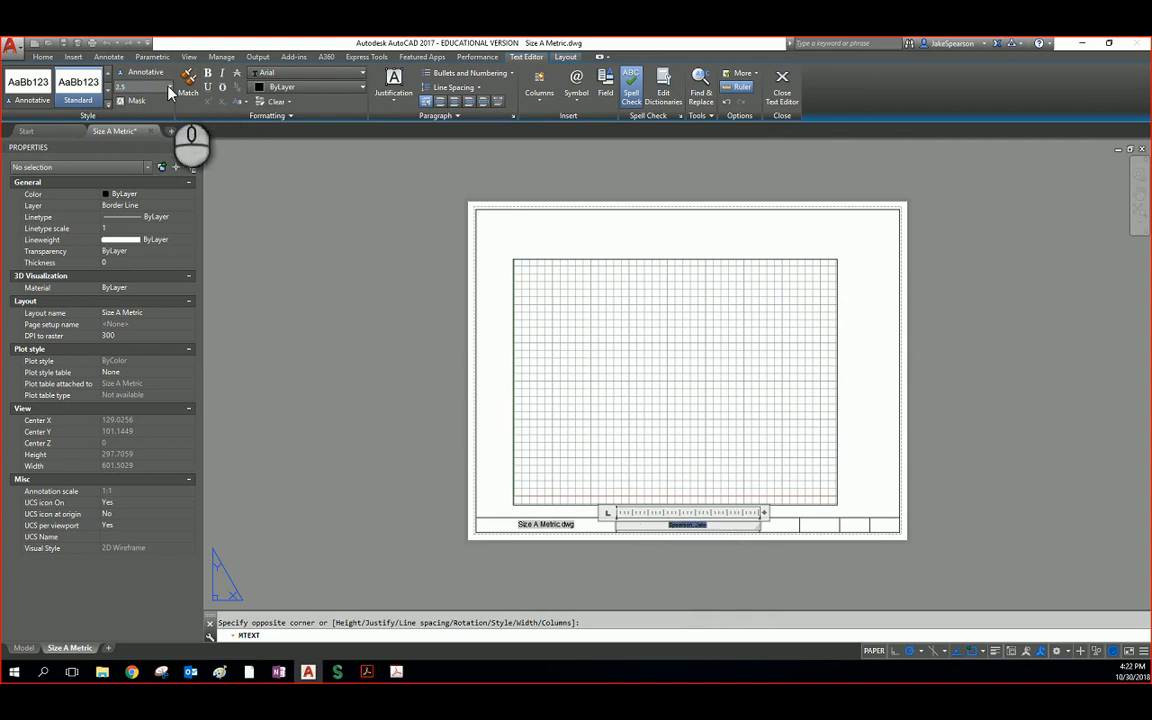
pyautogui.click(733, 567)
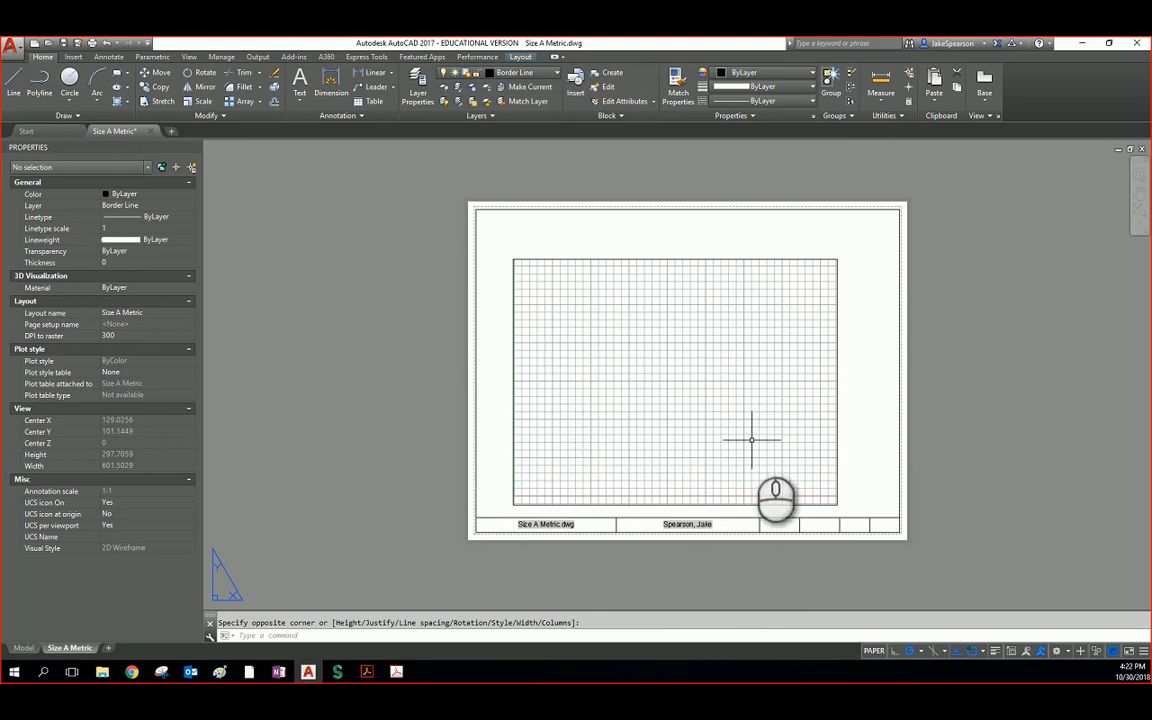
# Step: Create a multiline text box filling the title strip's third cell, with Middle Center justification
pyautogui.click(298, 80)
pyautogui.click(762, 520)
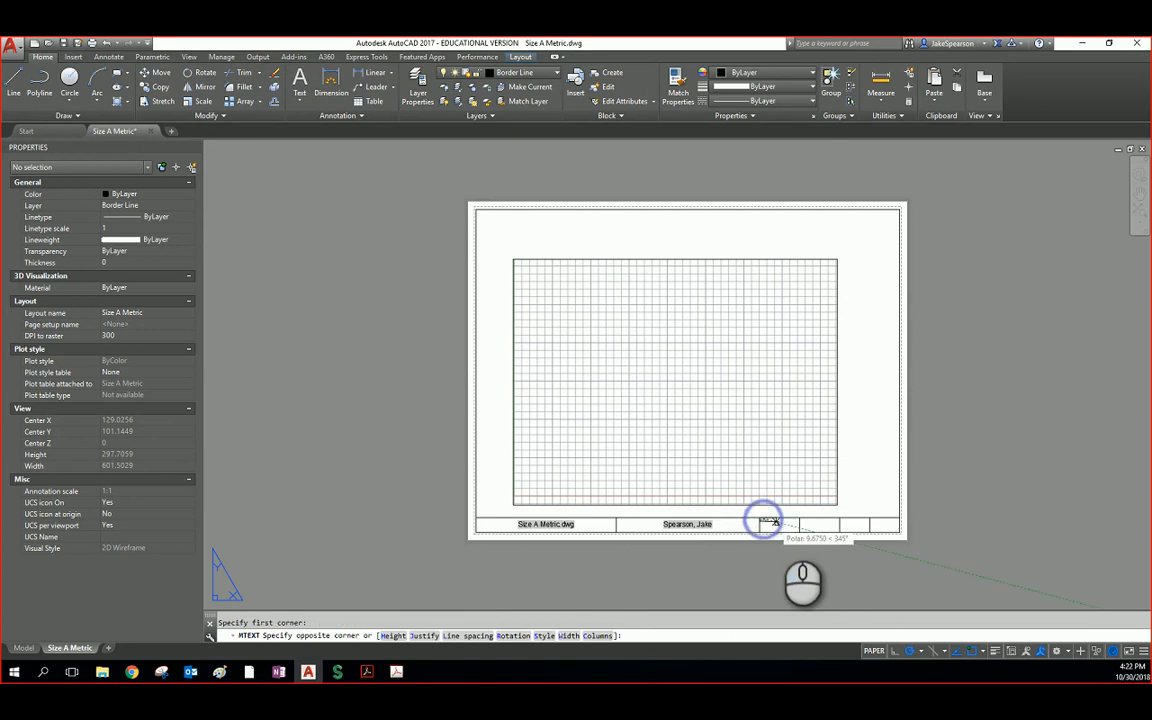
pyautogui.click(798, 528)
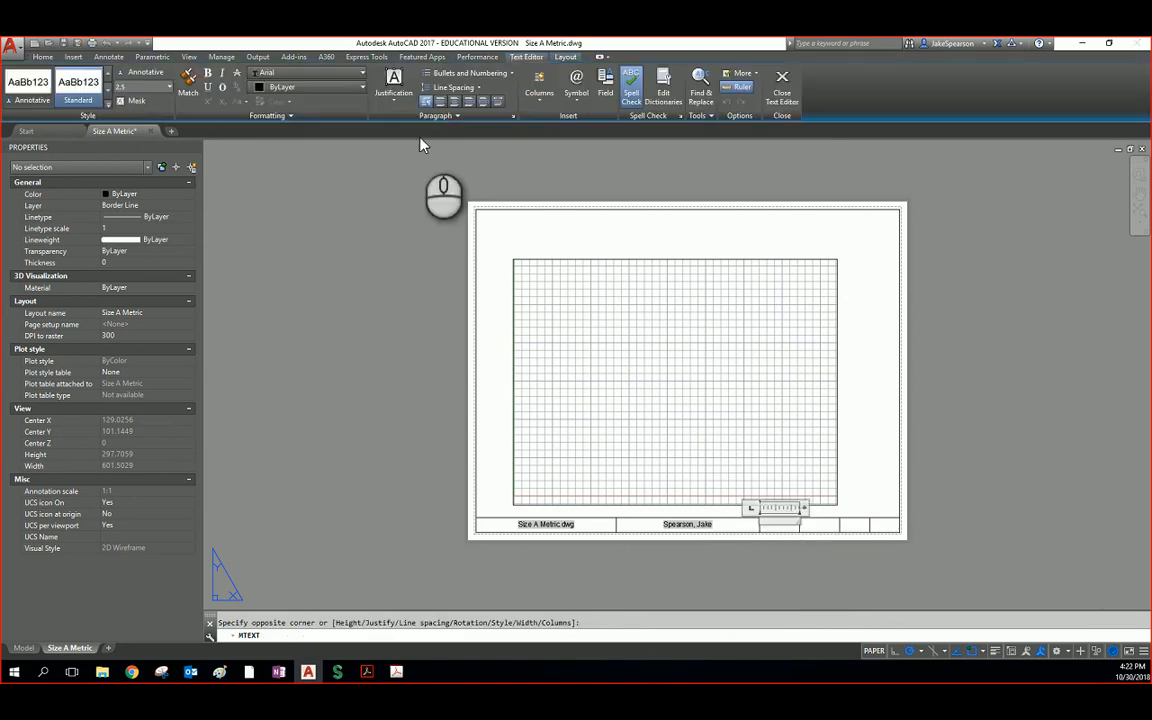
pyautogui.click(404, 100)
pyautogui.click(415, 177)
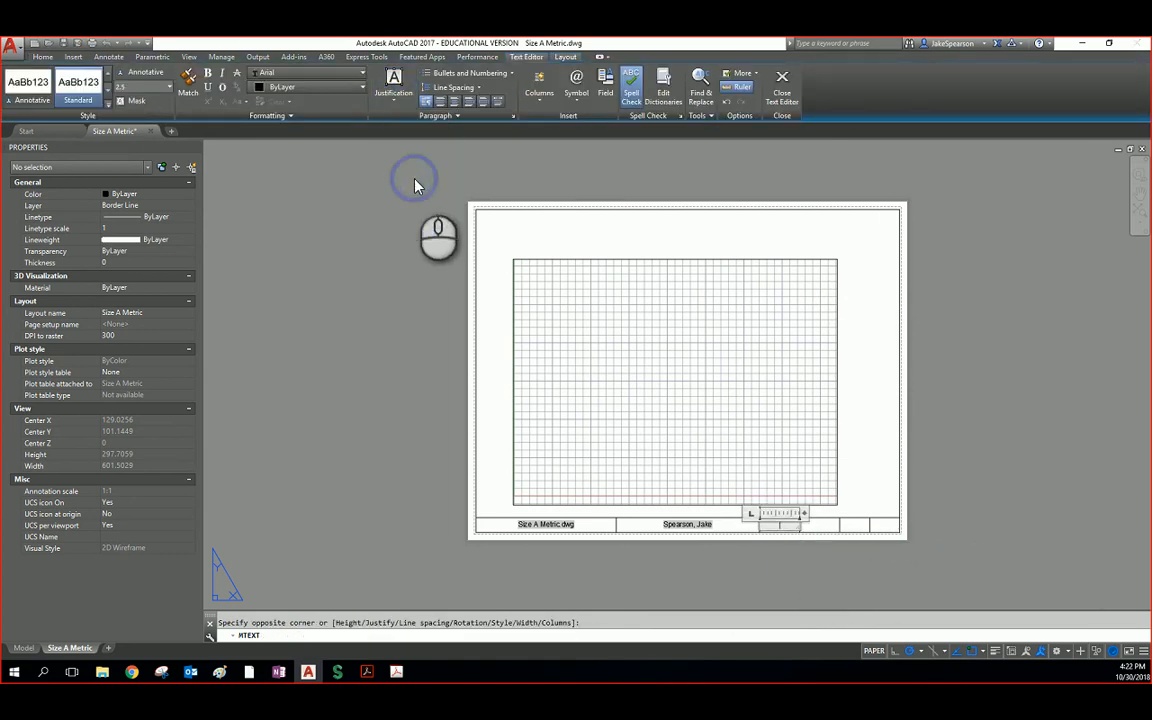
# Step: Insert the Plot category's PlotScale field, in the 1:# format, into the third cell's text
pyautogui.click(604, 88)
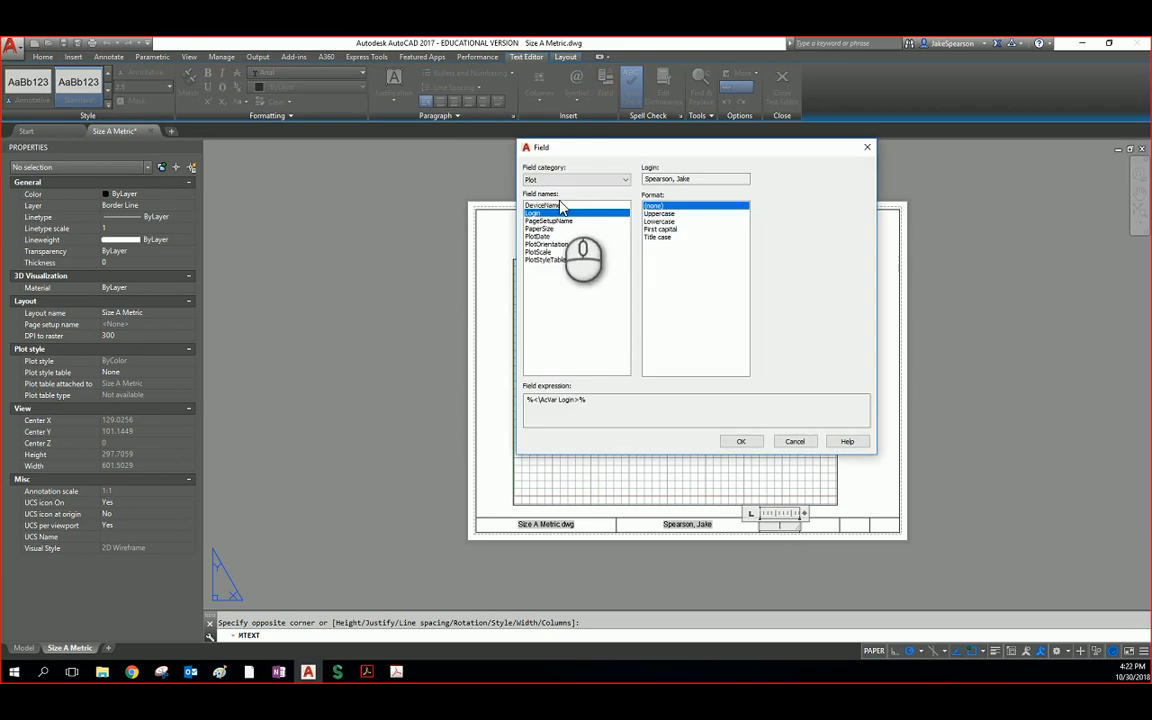
pyautogui.click(543, 252)
pyautogui.click(741, 441)
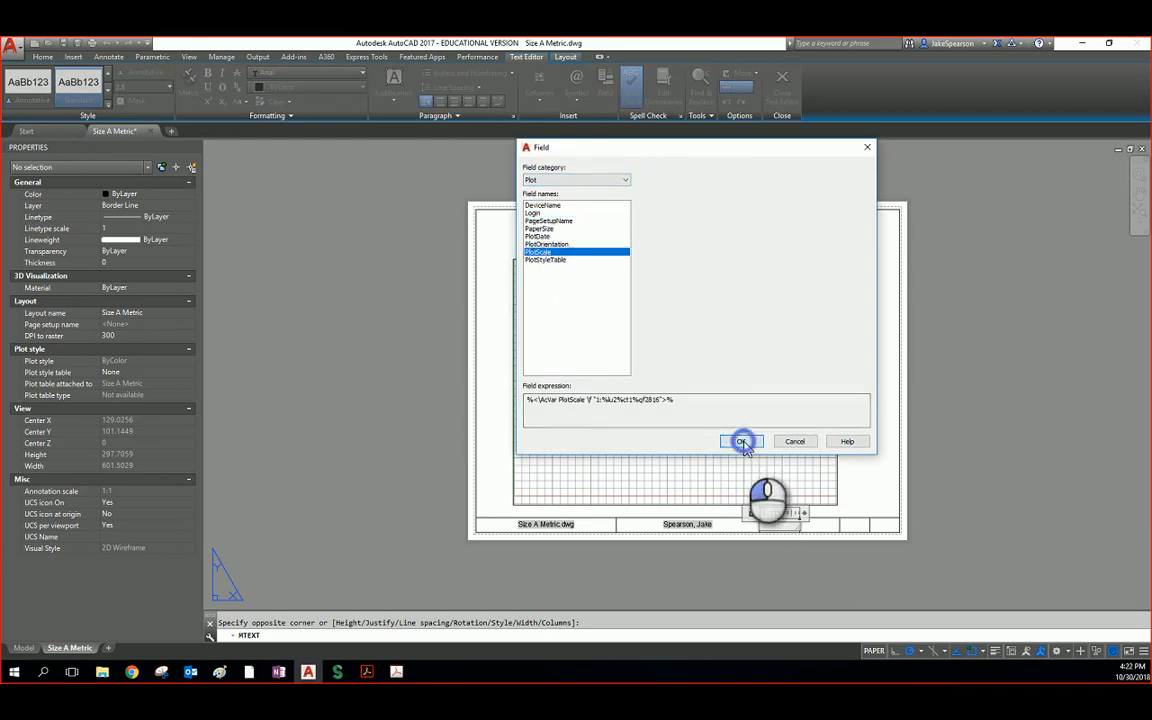
# Step: Set the plot scale field's text height to 3.175 and finish the text
pyautogui.hotkey('ctrl', 'a')
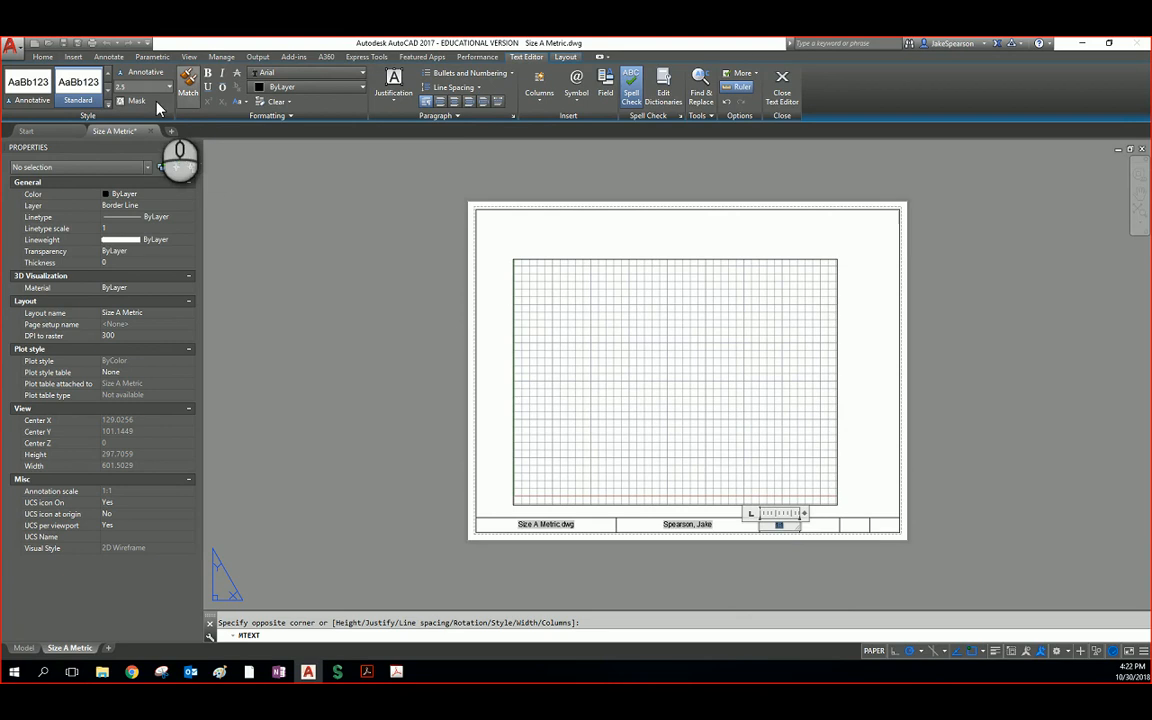
pyautogui.click(168, 87)
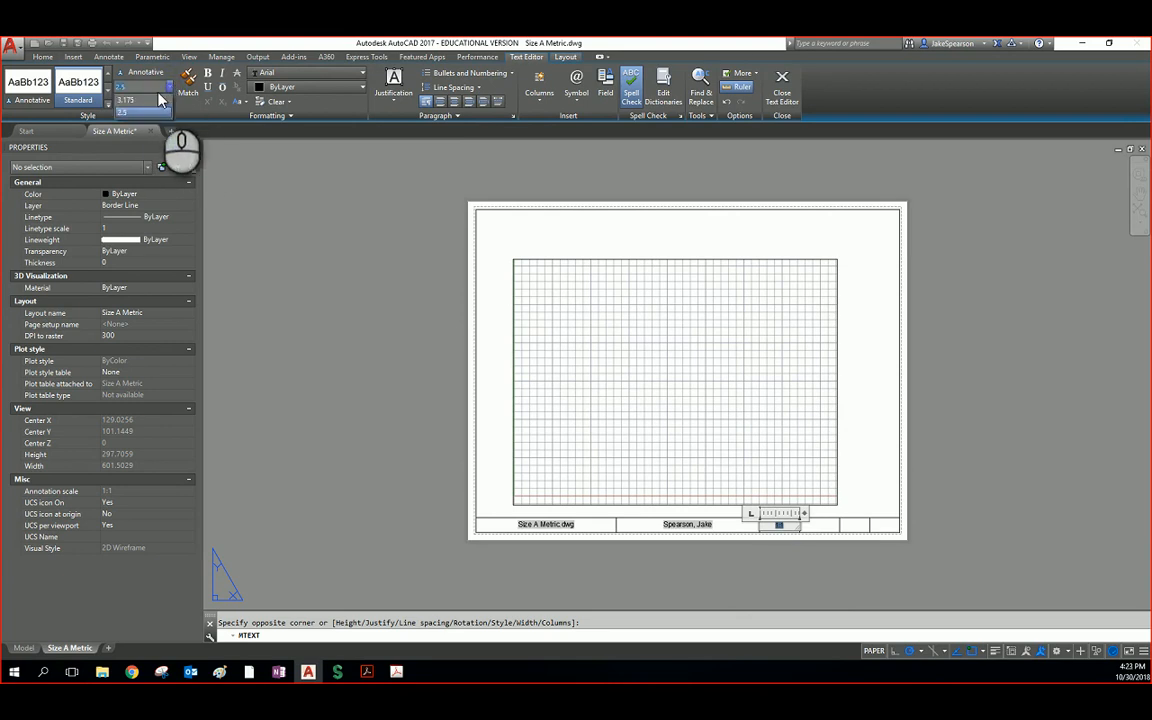
pyautogui.click(145, 101)
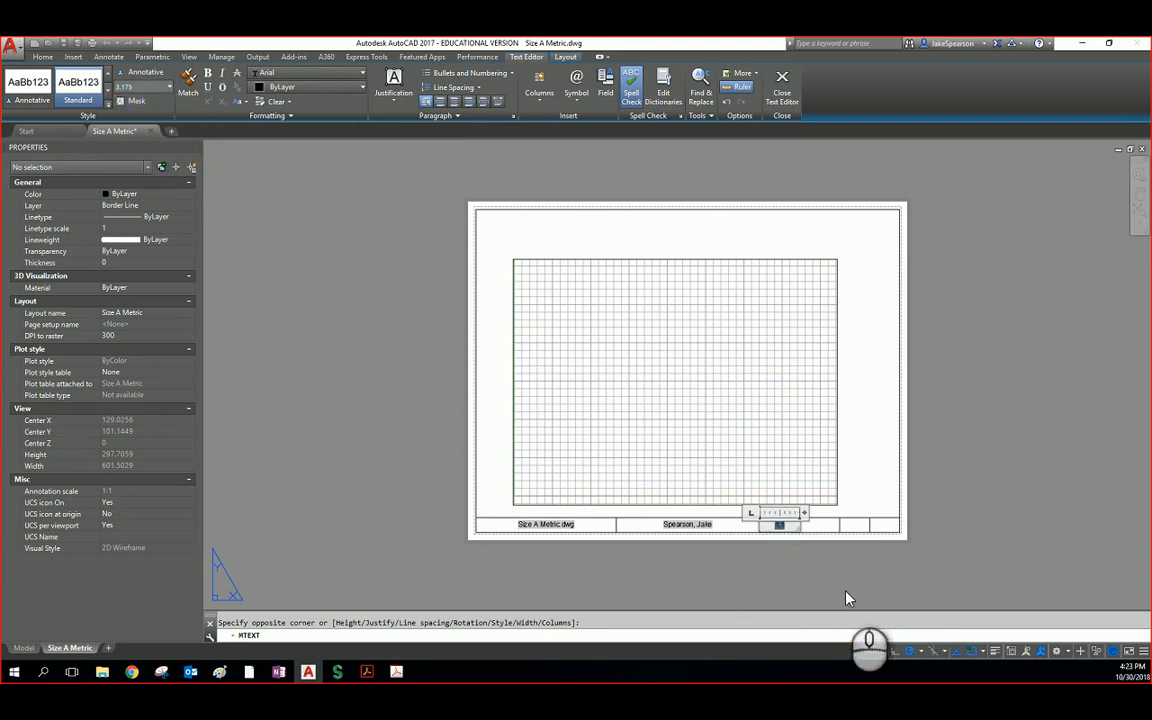
pyautogui.click(820, 573)
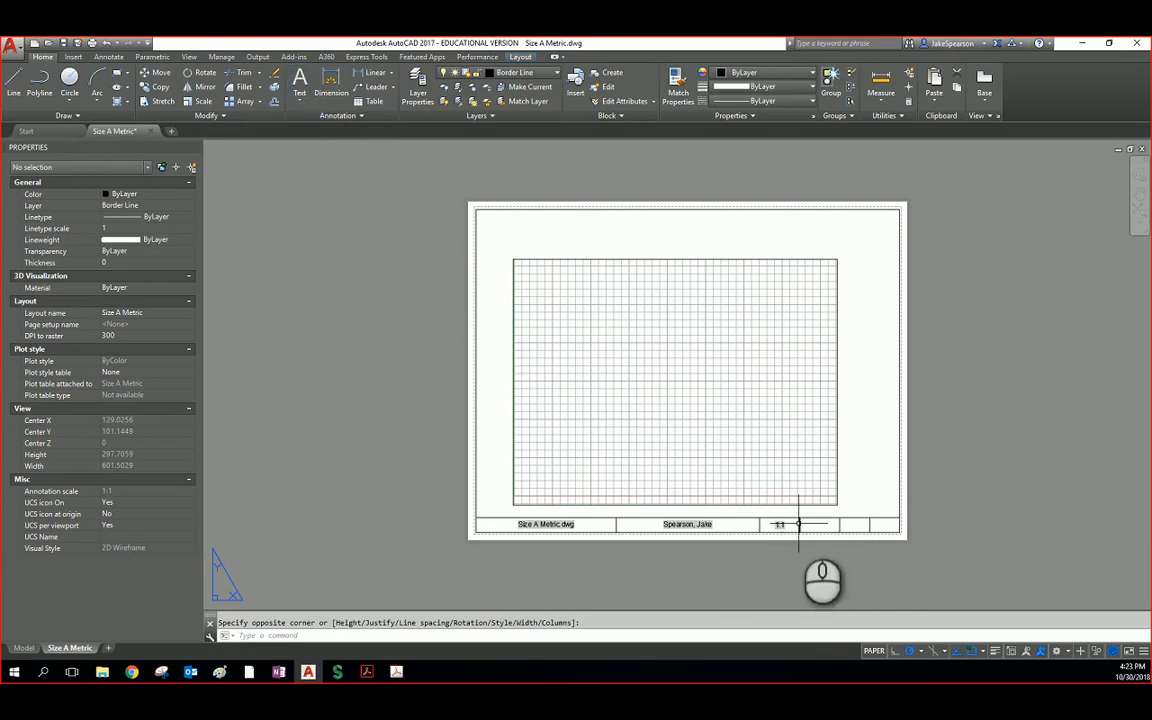
# Step: Create a multiline text box filling the title strip's fourth cell, with Middle Center justification and a text height of 3.175
pyautogui.click(299, 80)
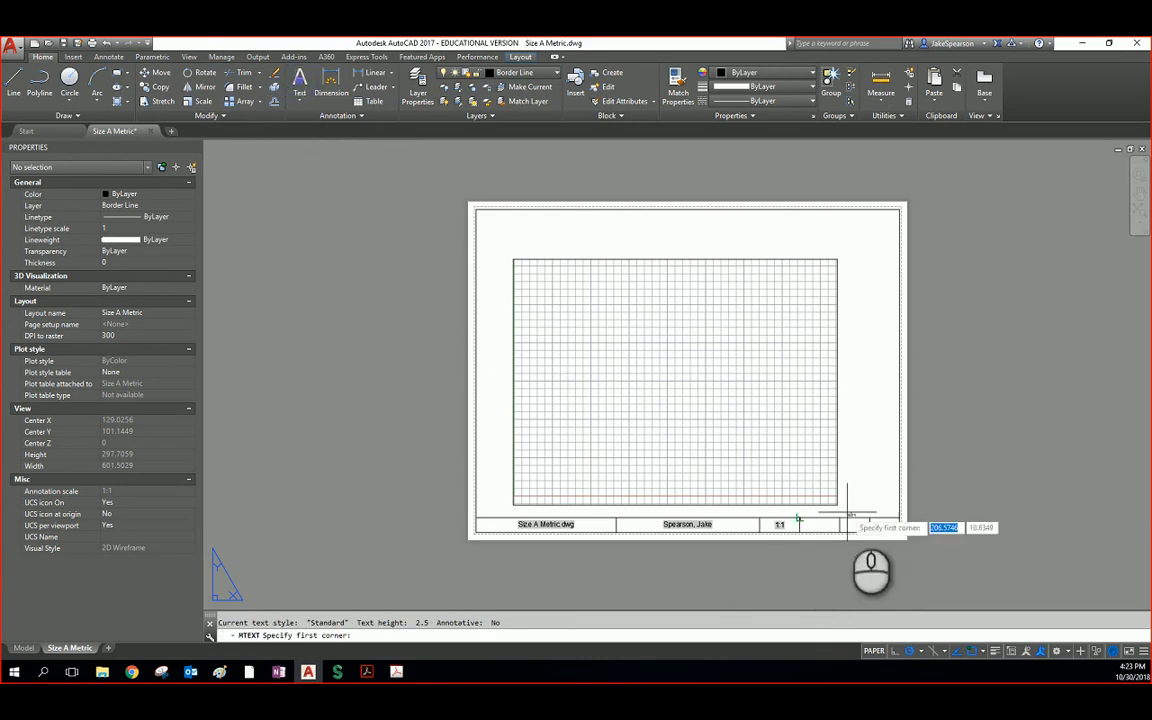
pyautogui.click(798, 519)
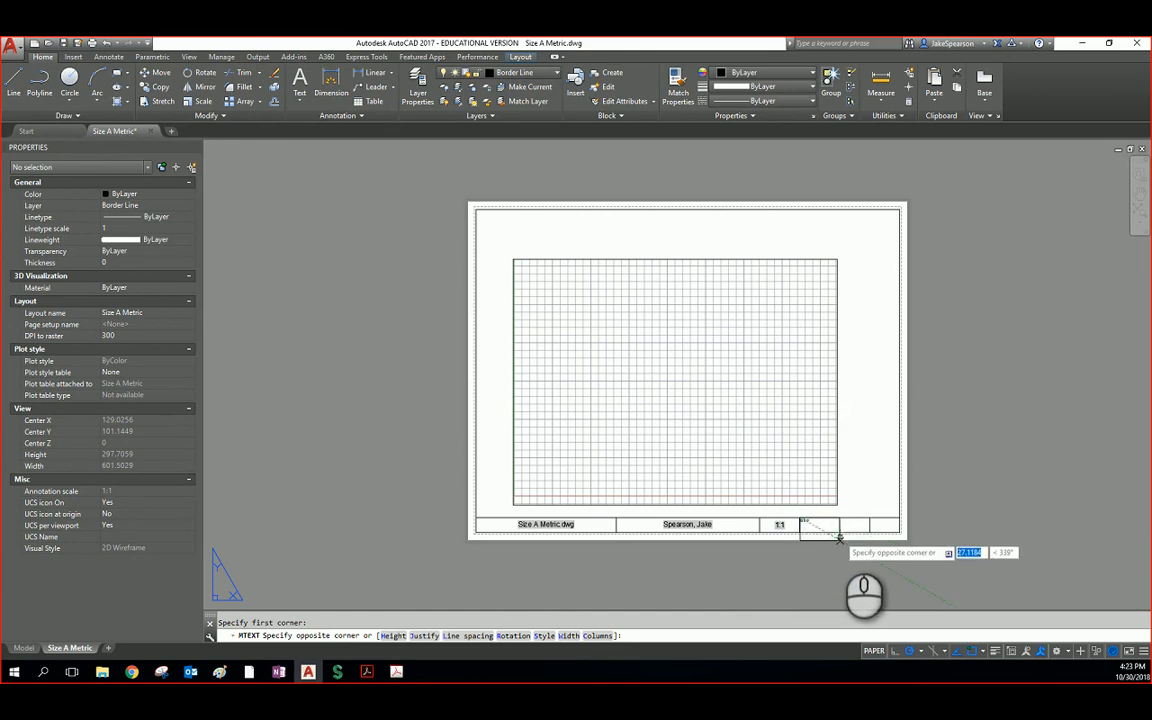
pyautogui.click(840, 527)
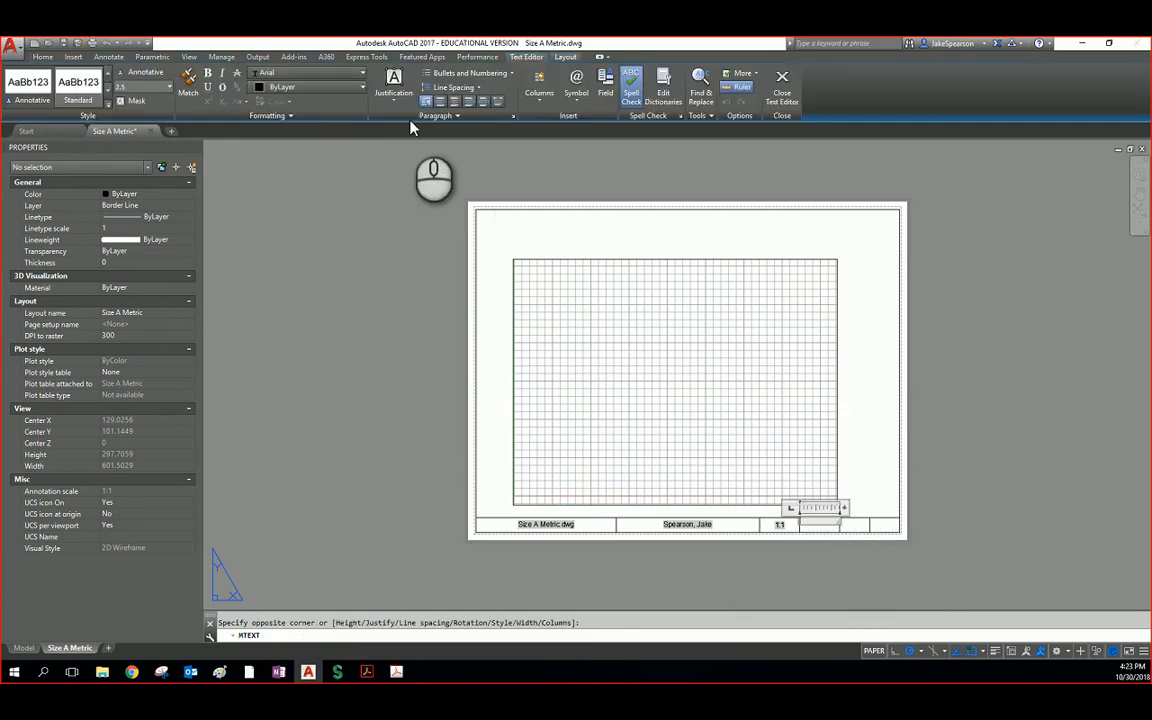
pyautogui.click(394, 88)
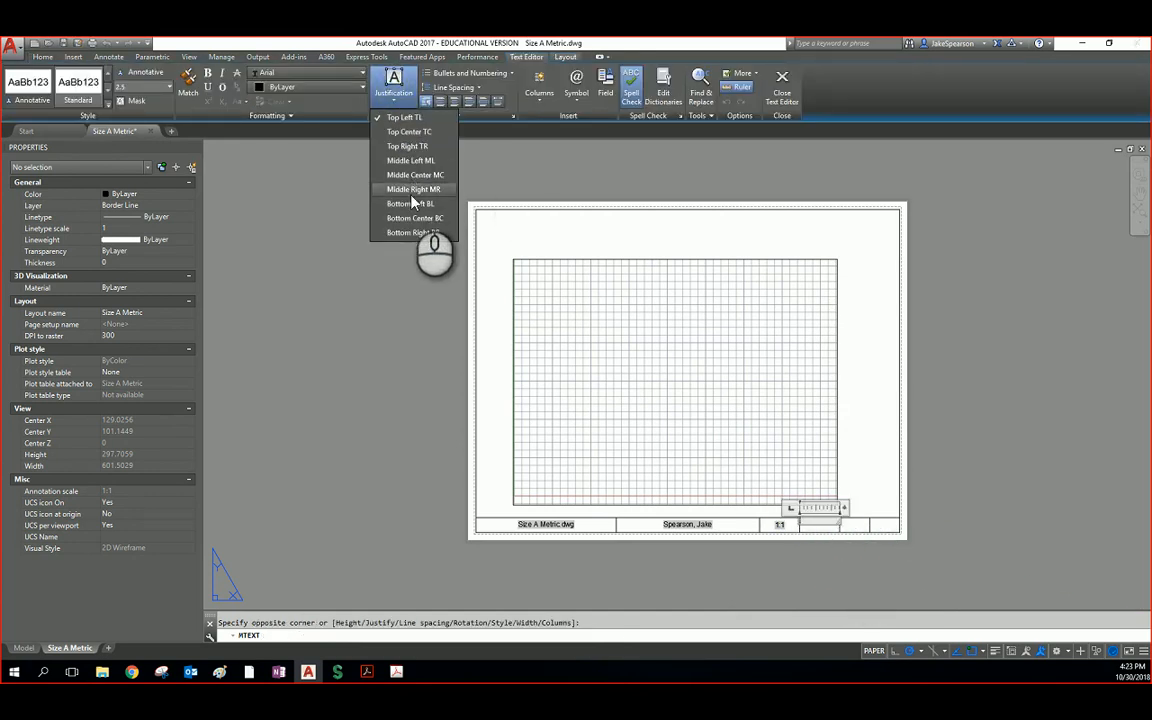
pyautogui.click(415, 183)
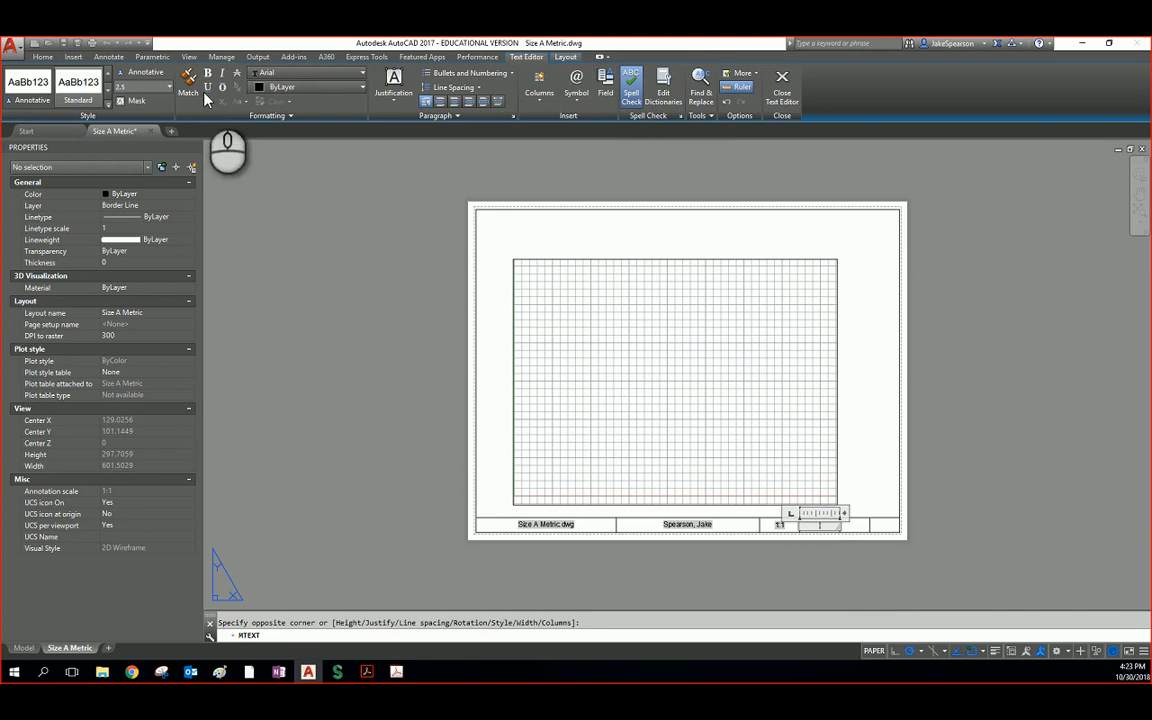
pyautogui.click(142, 100)
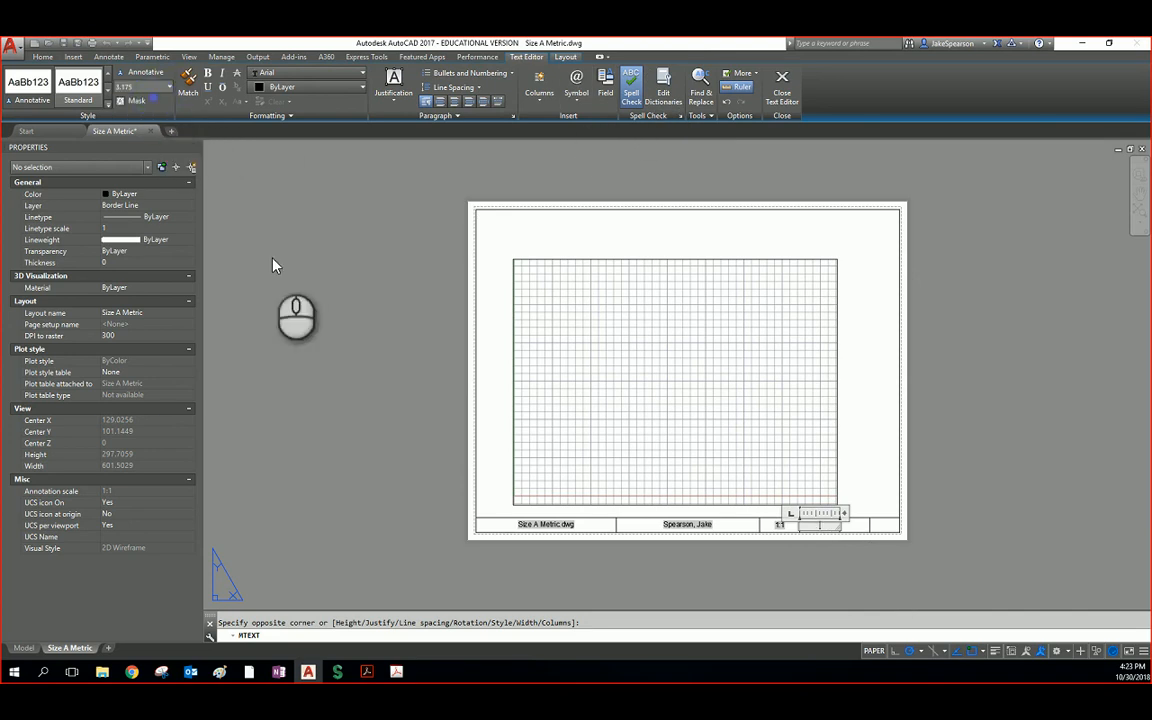
# Step: Start inserting a field into the fourth cell's text and bring up the available field categories
pyautogui.click(609, 99)
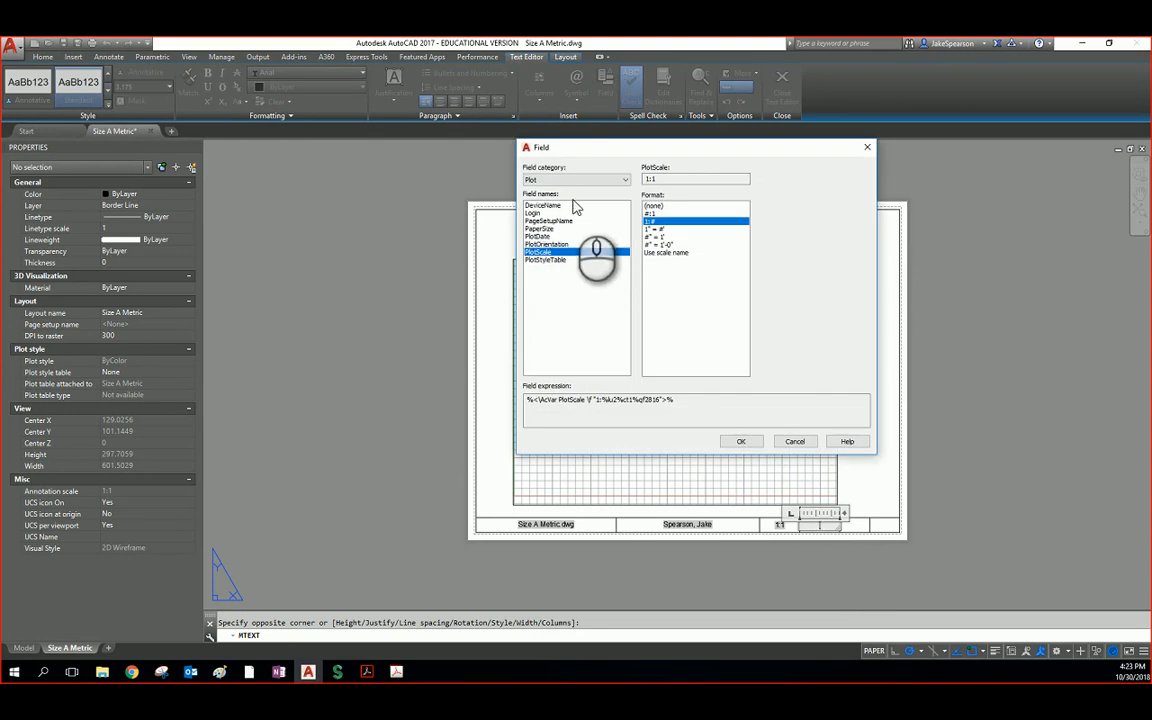
pyautogui.click(580, 180)
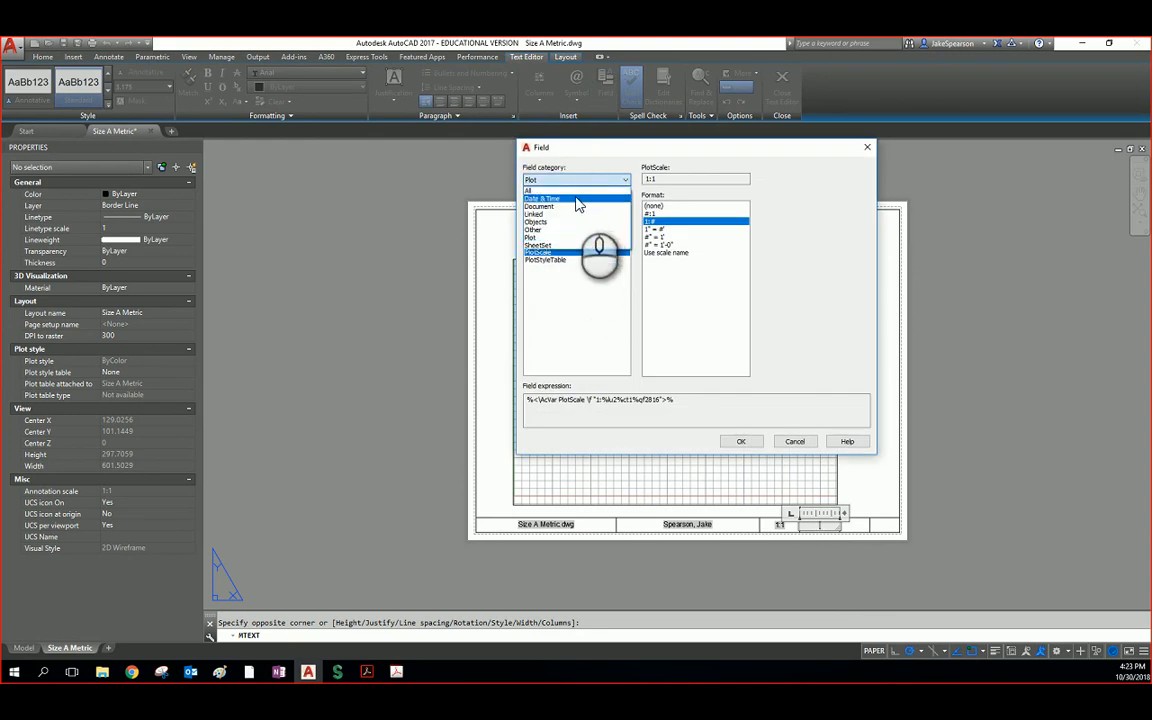
# Step: Insert a Date & Time field of type Date in M/d/yy format into the title block cell beside the scale
pyautogui.click(575, 198)
pyautogui.click(543, 214)
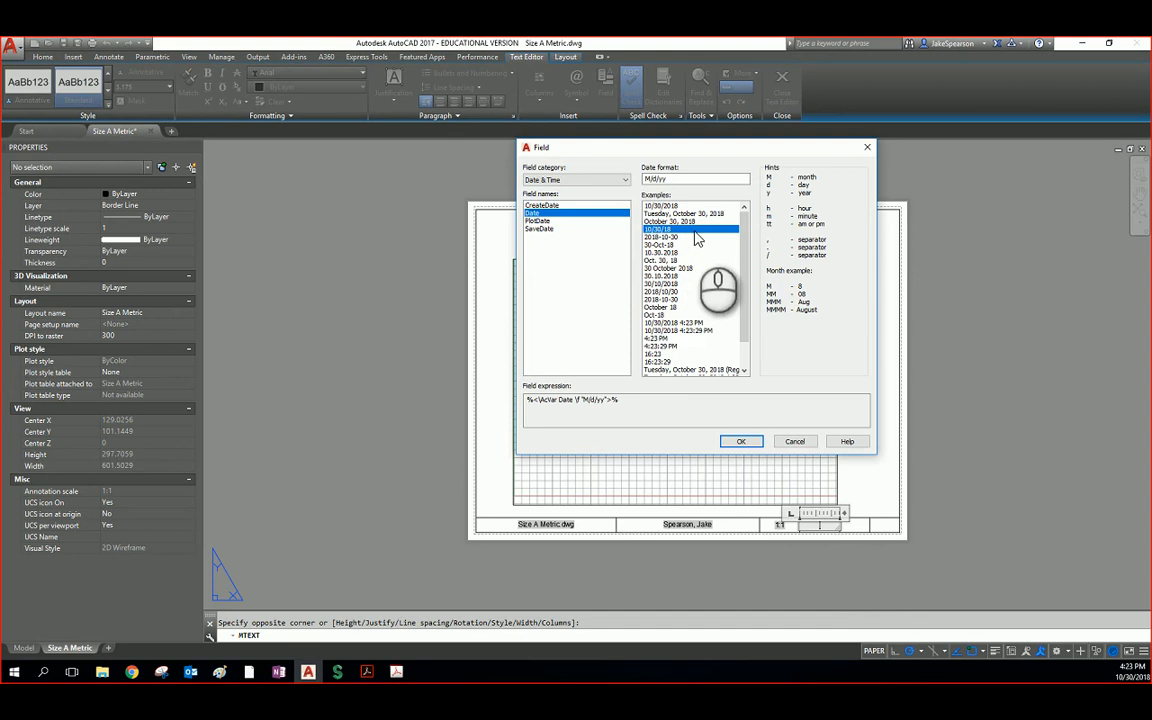
pyautogui.click(751, 444)
pyautogui.click(848, 560)
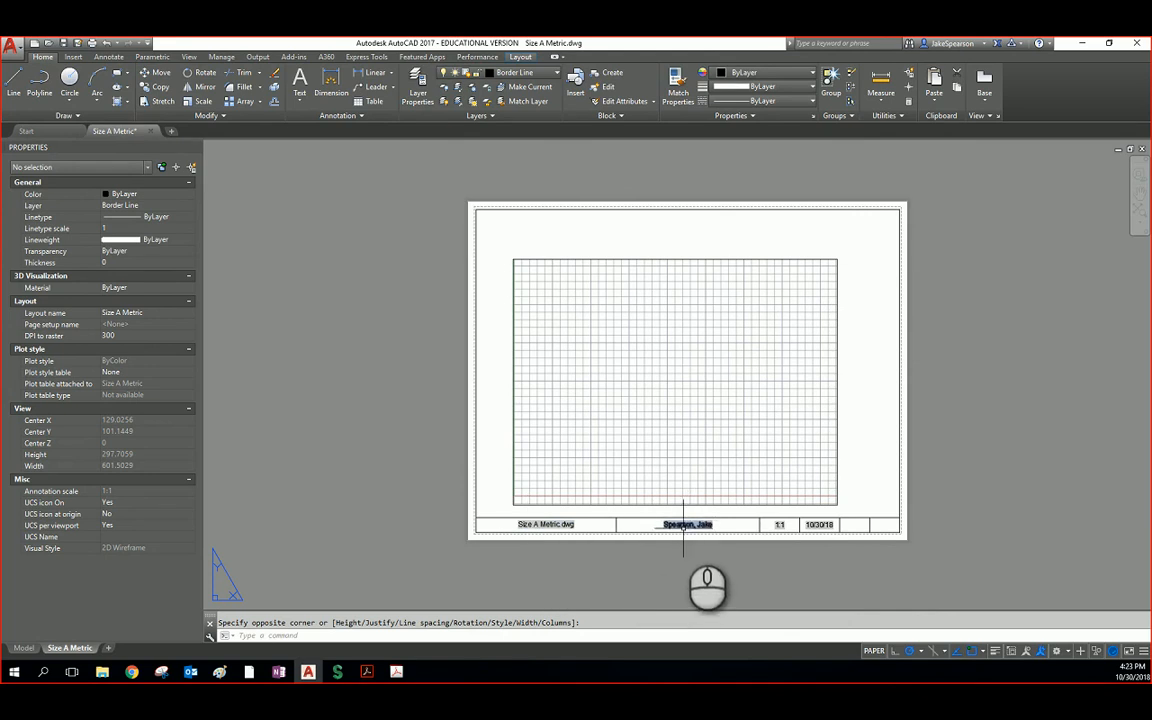
# Step: Delete the date text in the title block and reinsert it as a Date field in M/d/yy format
pyautogui.click(821, 524)
pyautogui.doubleClick(821, 524)
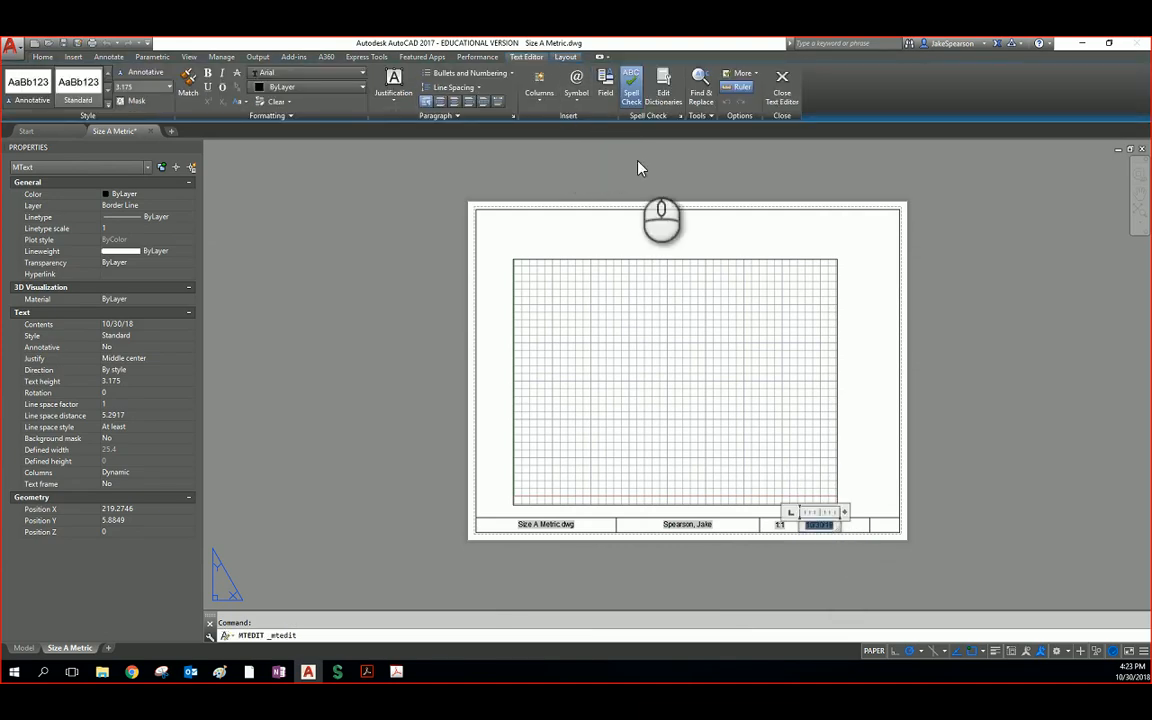
pyautogui.press('Delete')
pyautogui.click(607, 96)
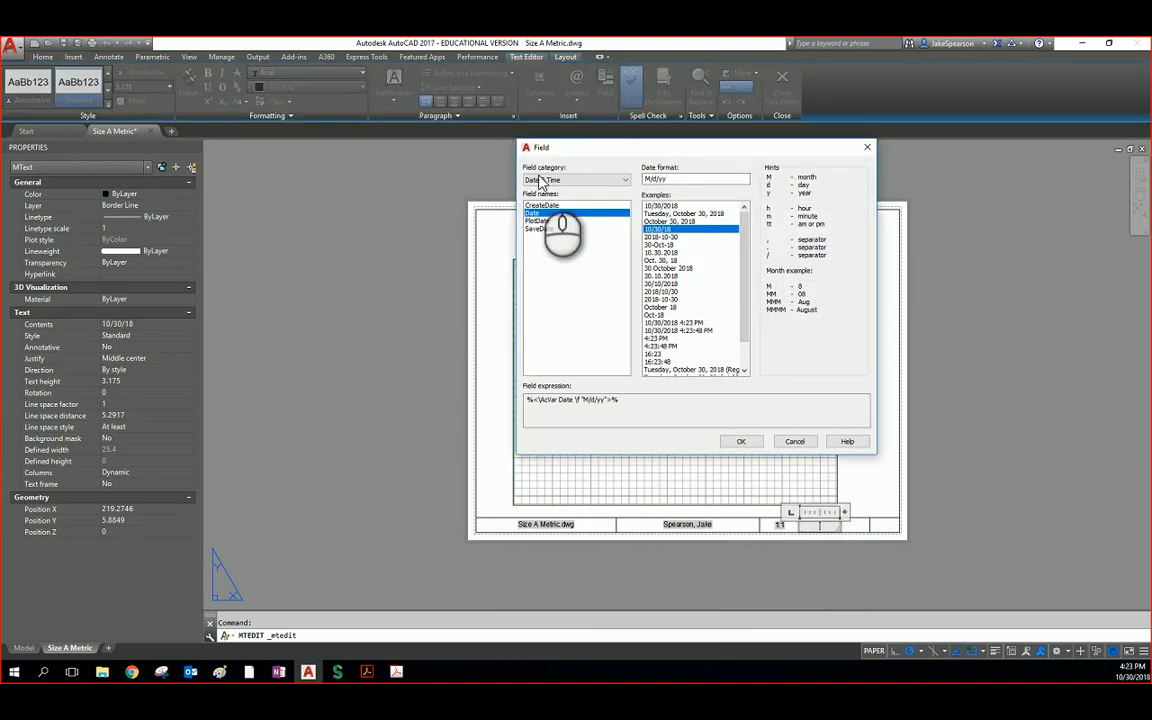
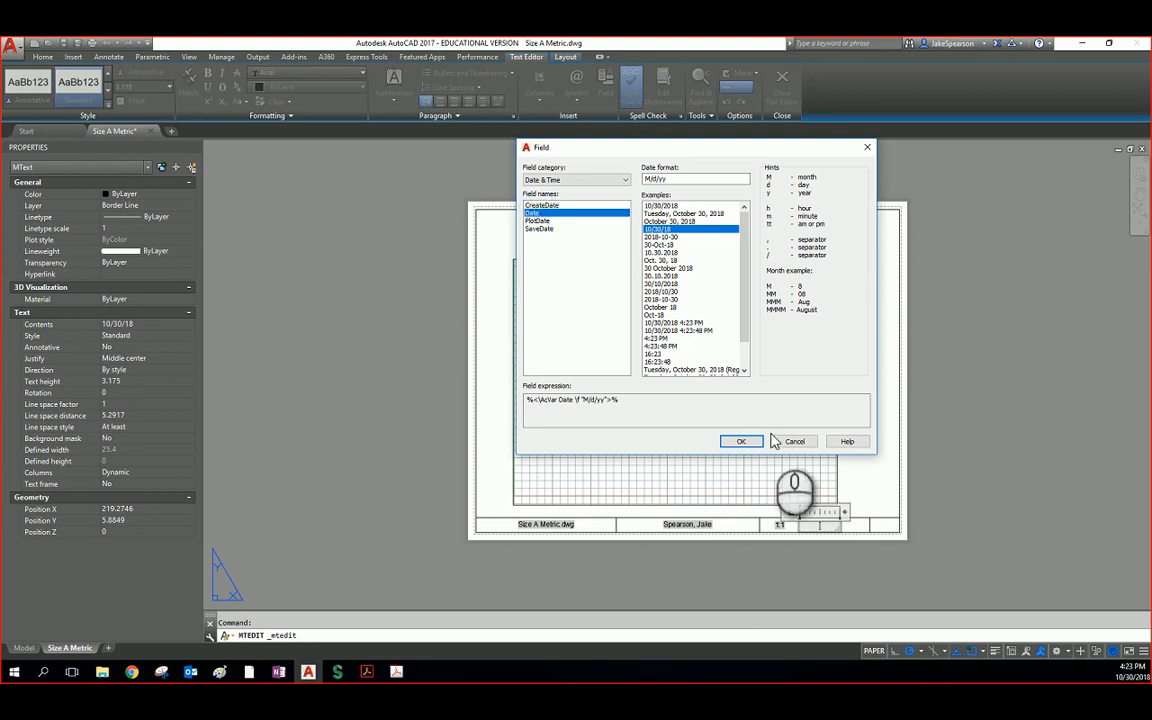
pyautogui.click(543, 205)
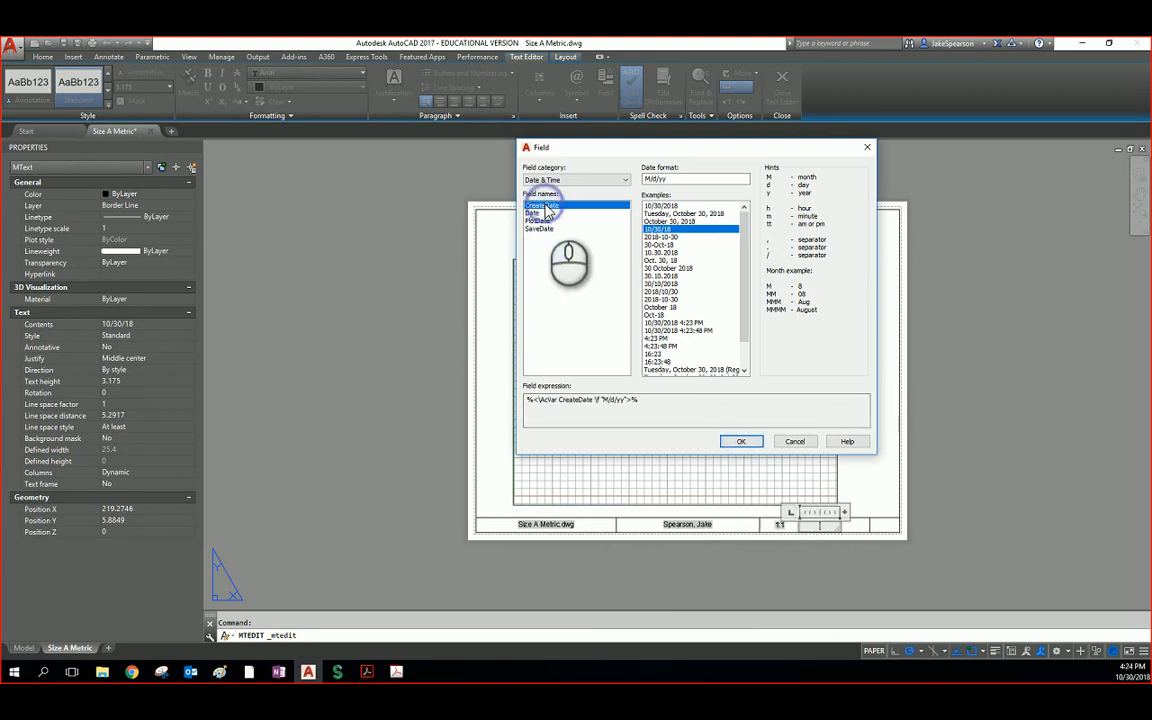
pyautogui.click(531, 214)
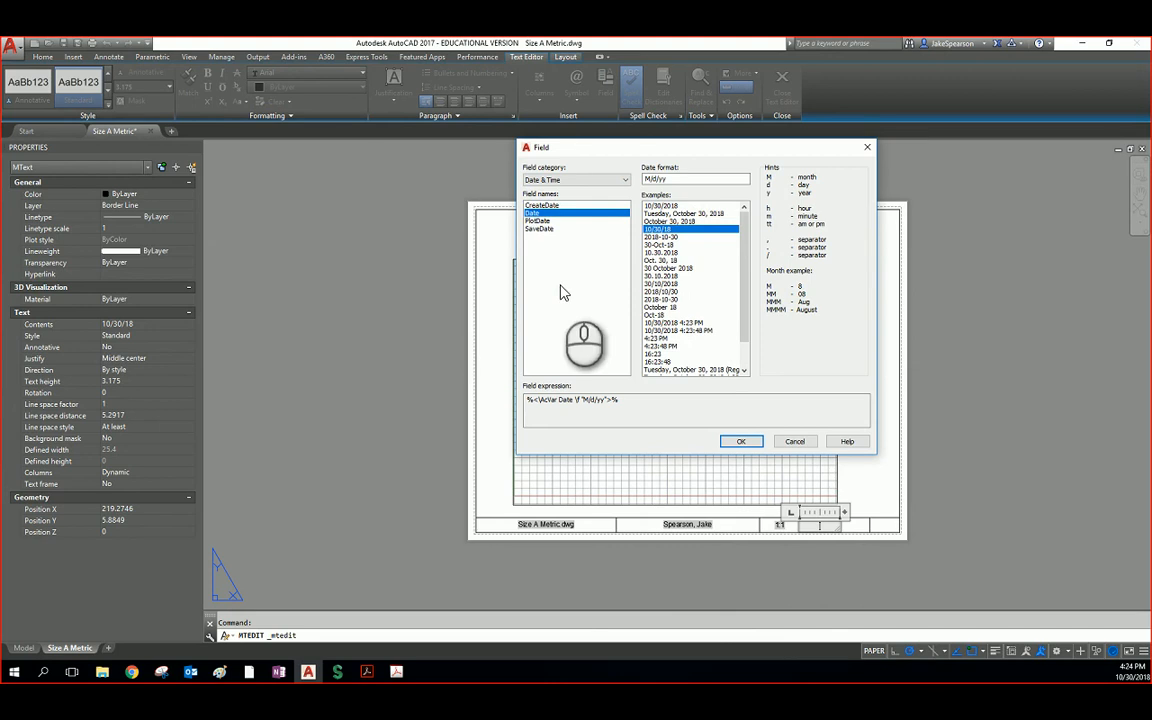
pyautogui.click(743, 441)
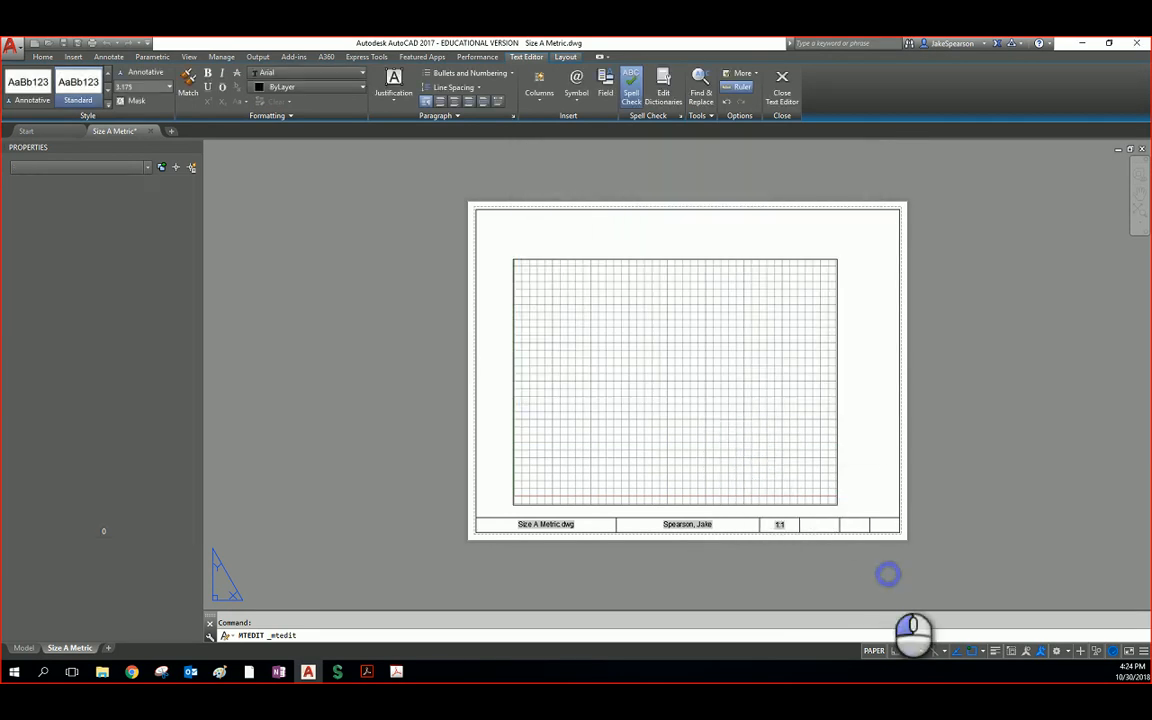
pyautogui.click(885, 565)
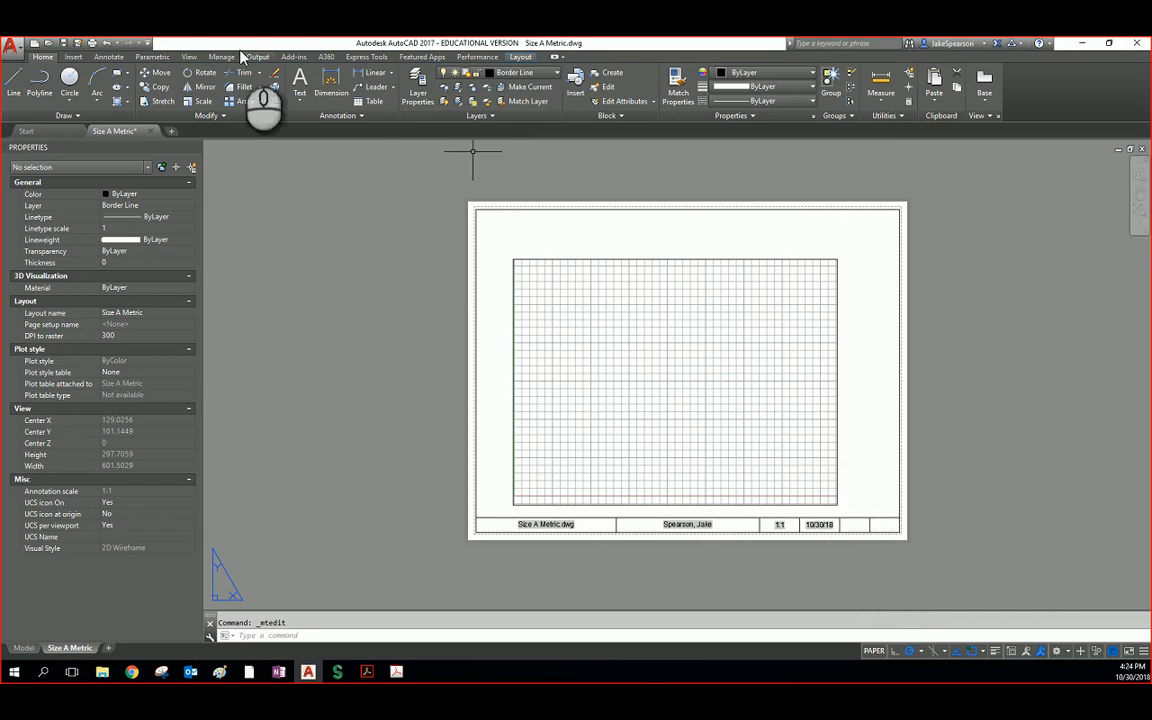
# Step: Add multiline text P:0 with height 3.175 and Middle Center justification in the title block cell beside the date
pyautogui.click(303, 80)
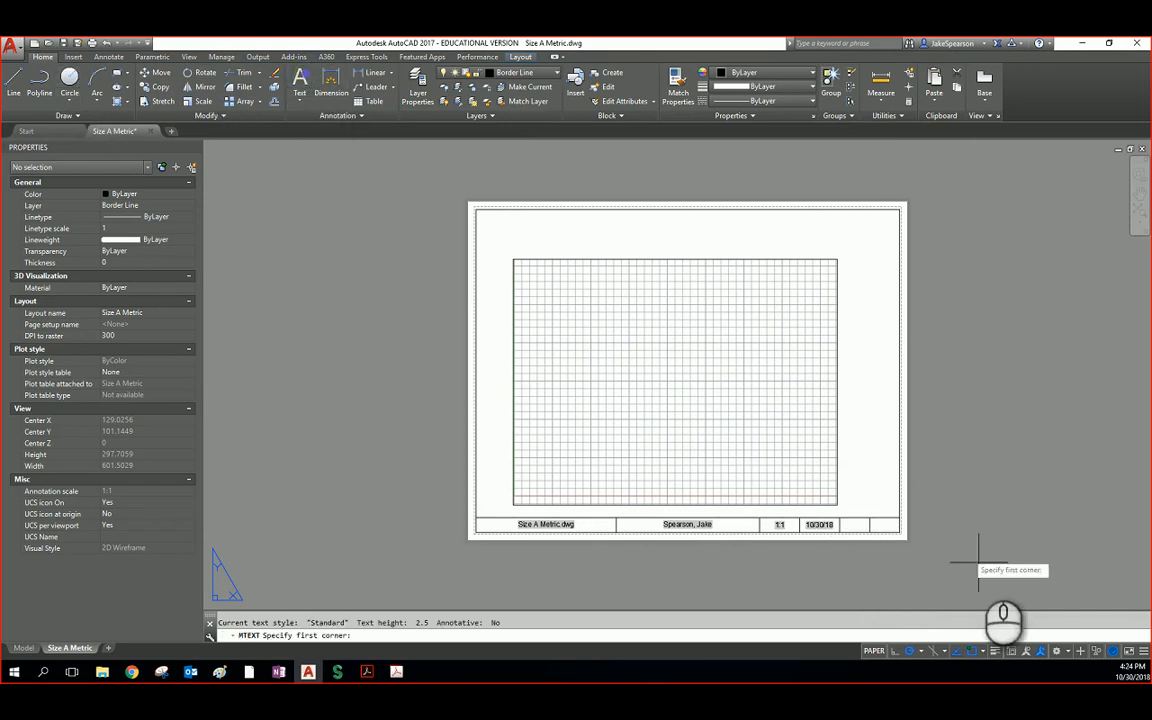
pyautogui.click(839, 519)
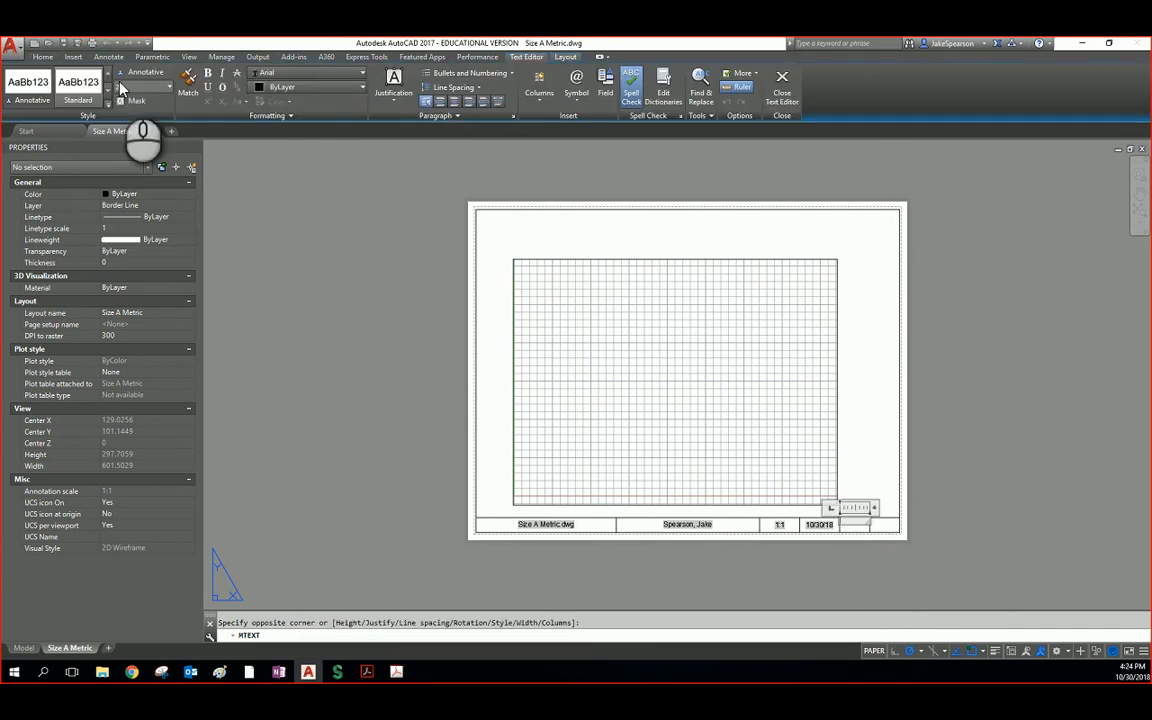
pyautogui.click(171, 92)
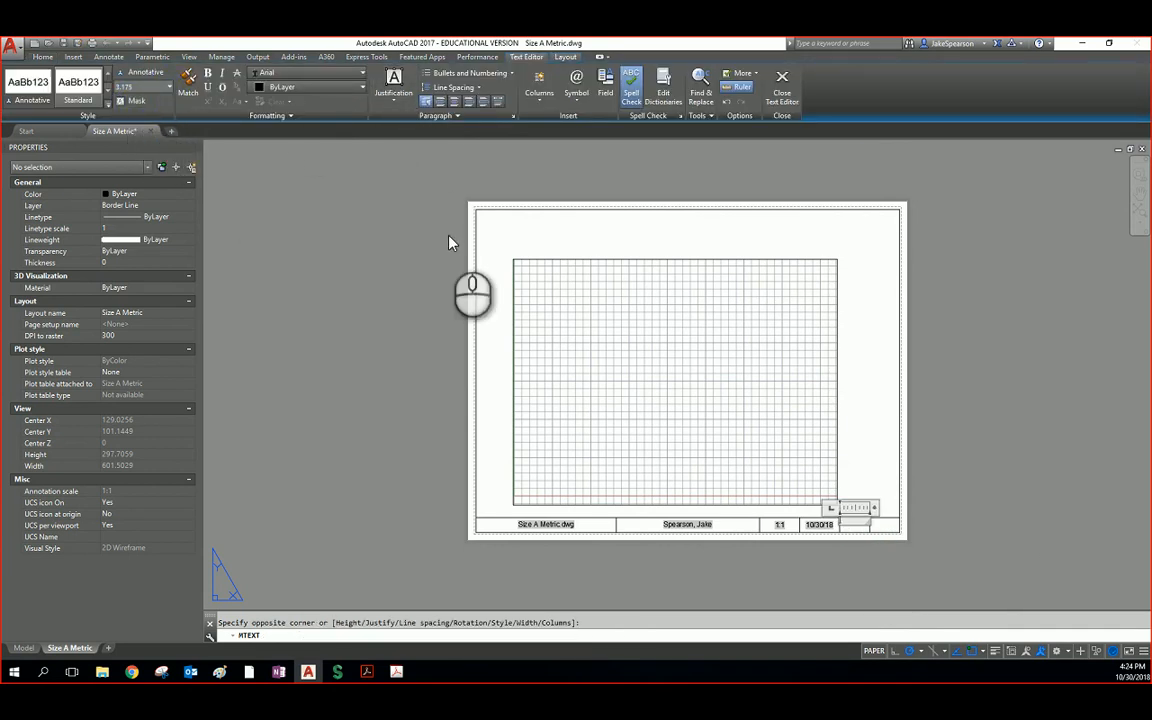
pyautogui.click(393, 85)
pyautogui.click(417, 181)
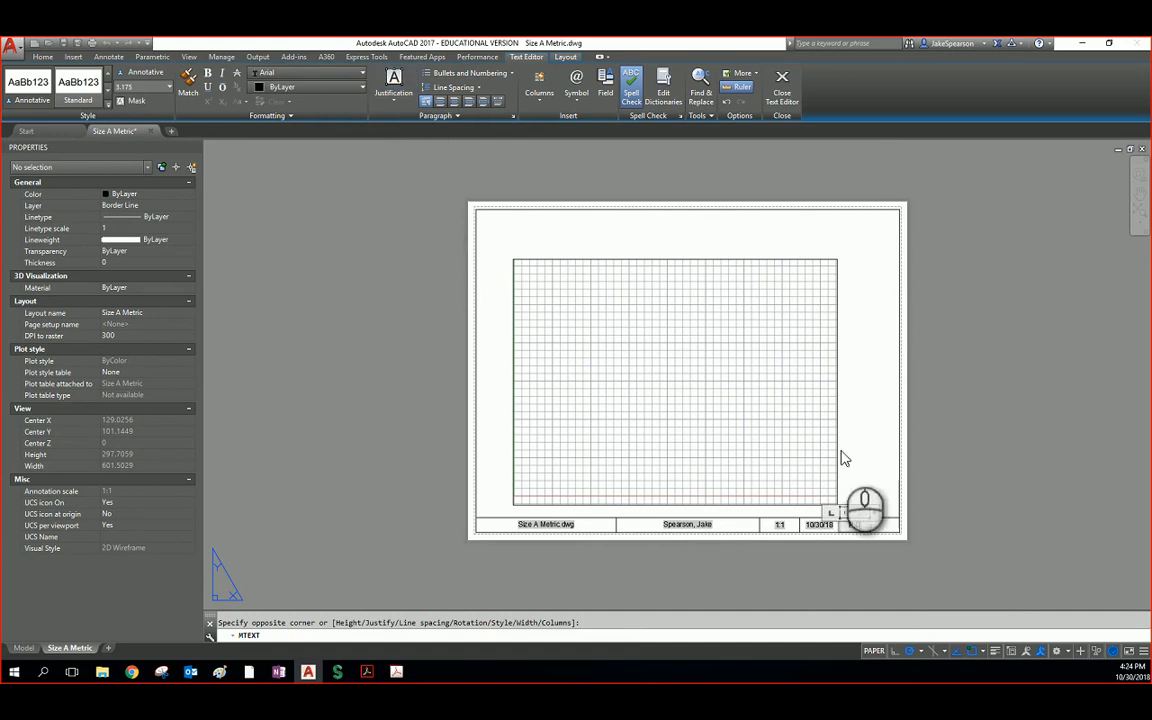
pyautogui.click(951, 540)
# Step: Add the unit label in the last title block cell as Middle Center multiline text with a height of 1.58
pyautogui.click(298, 92)
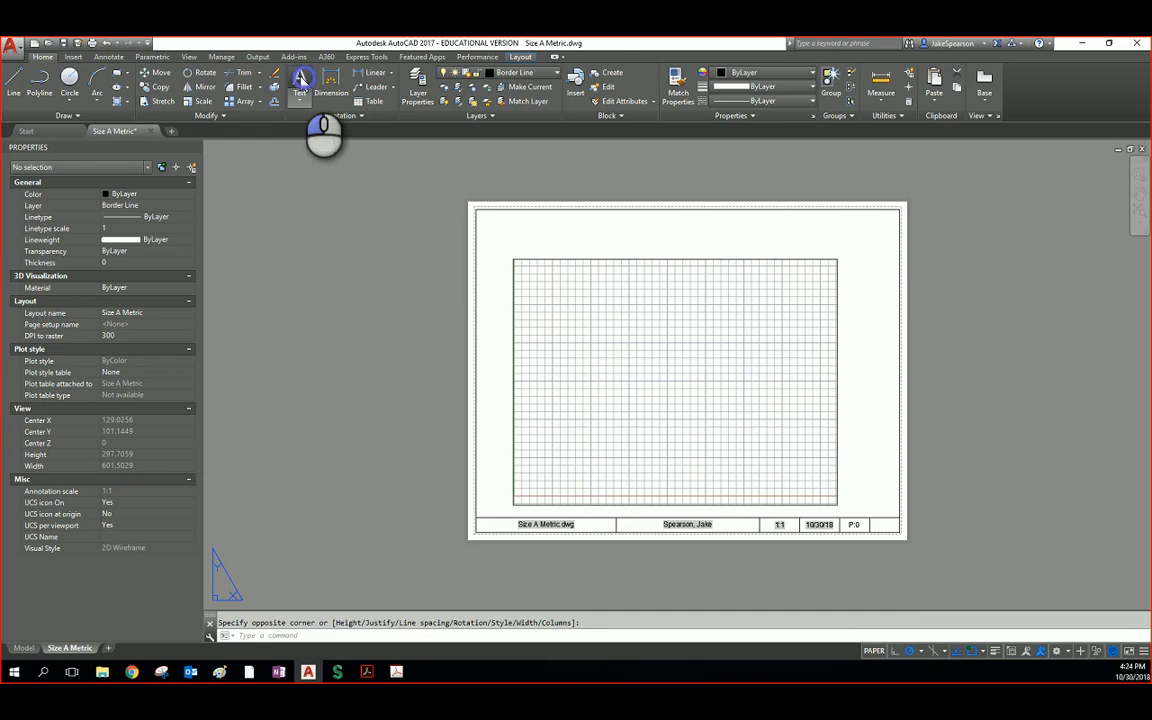
pyautogui.click(871, 519)
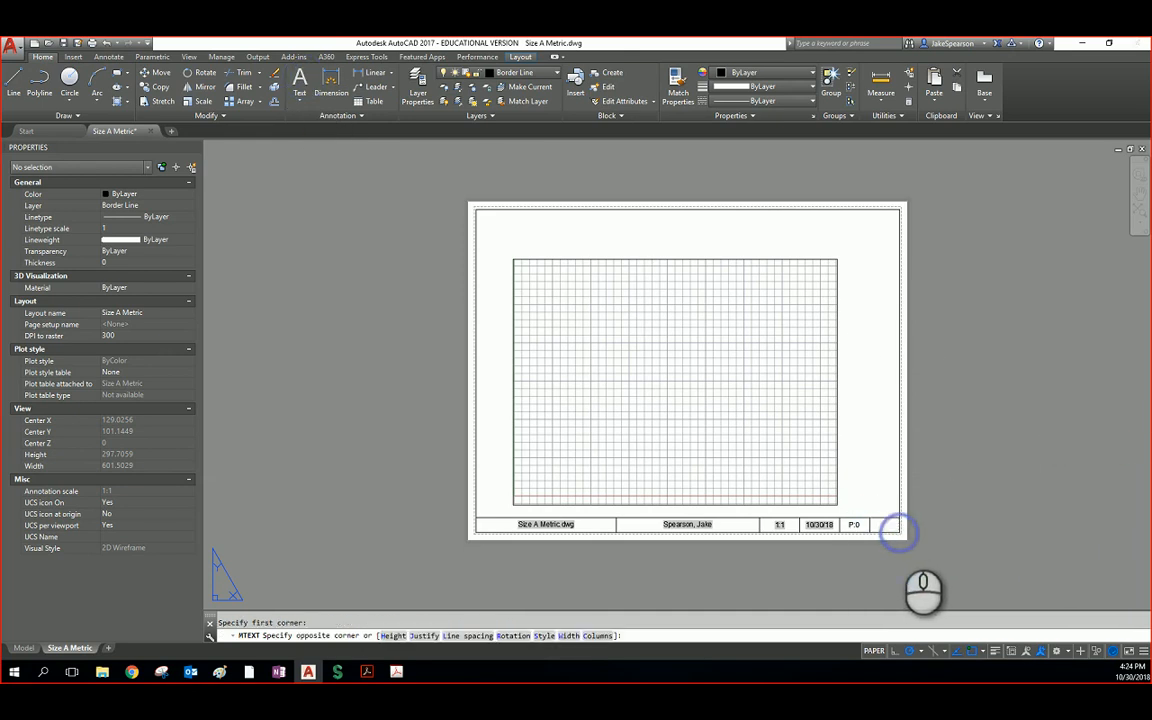
pyautogui.click(878, 514)
pyautogui.click(405, 99)
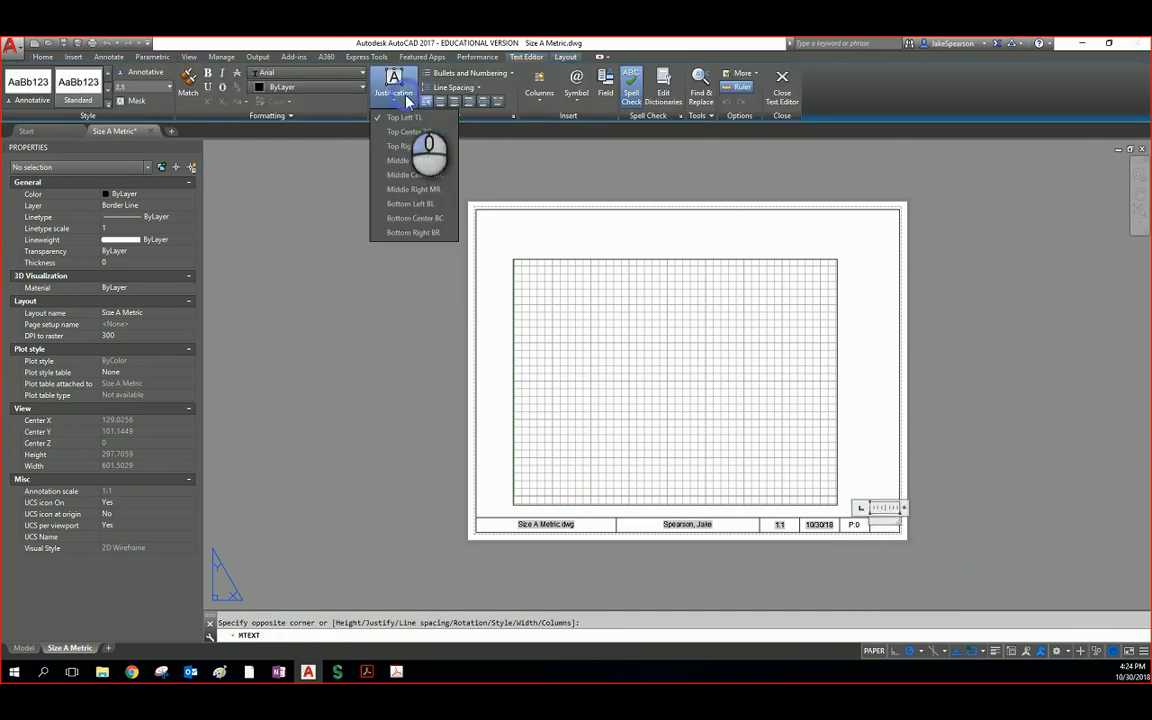
pyautogui.click(412, 175)
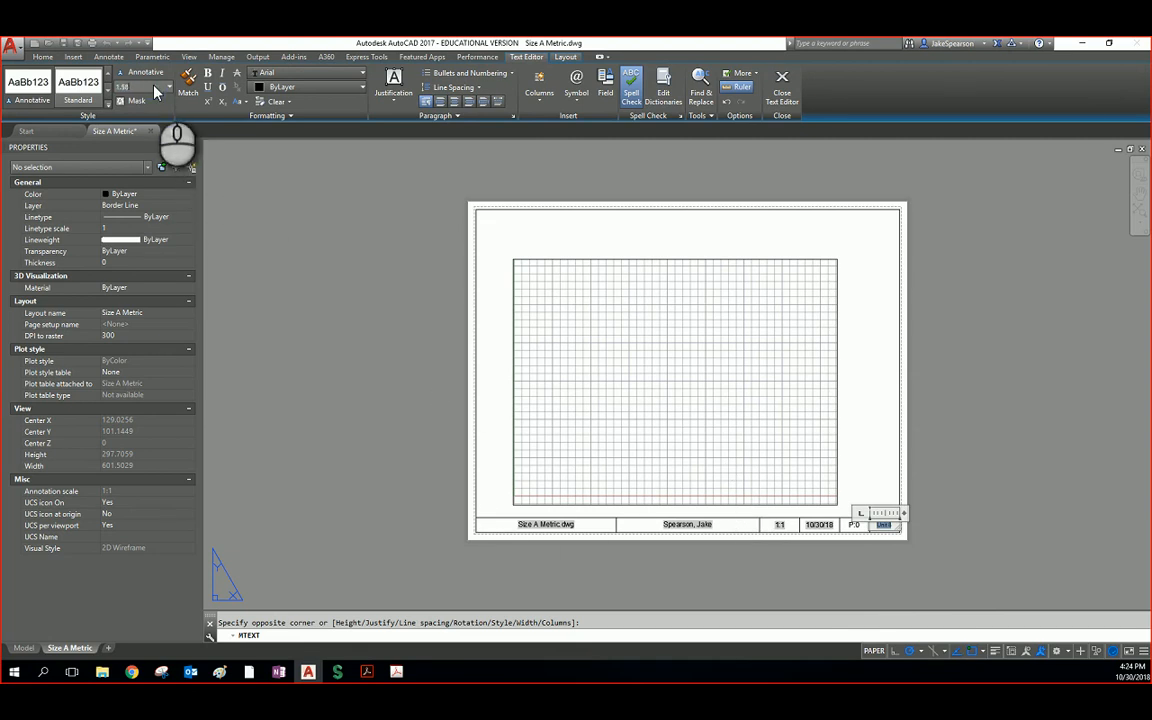
pyautogui.click(1070, 570)
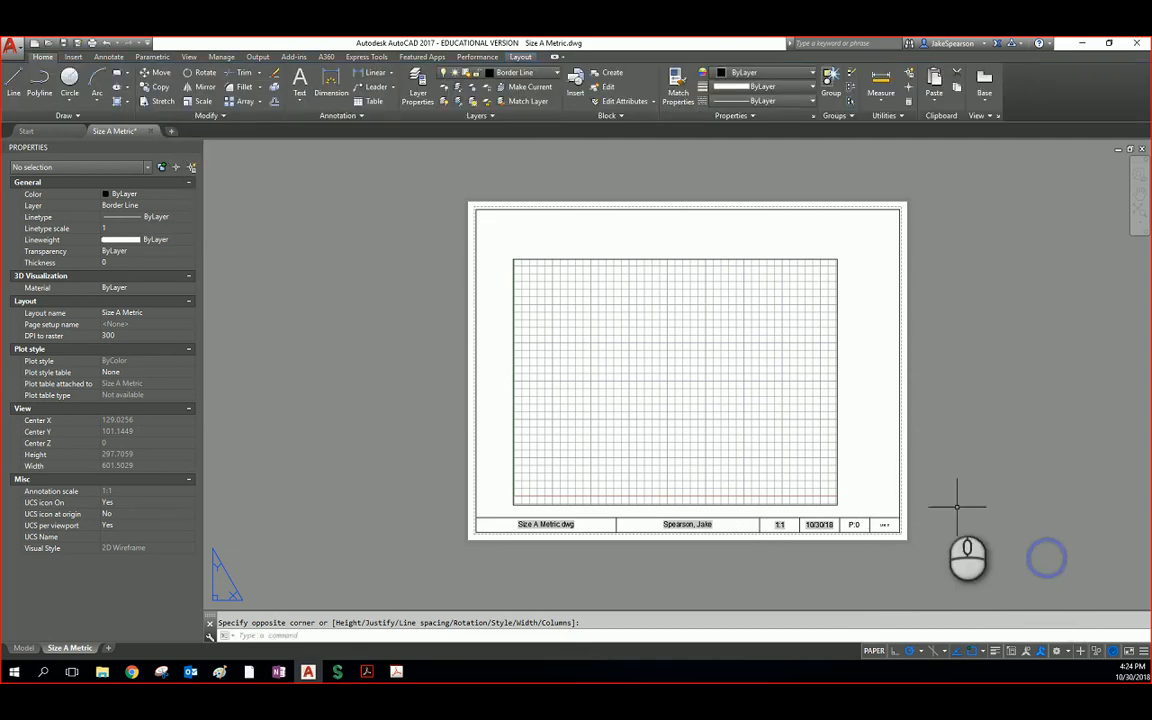
# Step: Turn on the lineweight display to check the line thickness of the border and title block
pyautogui.scroll(6, 887, 529)
pyautogui.scroll(2, 880, 515)
pyautogui.scroll(-6, 870, 505)
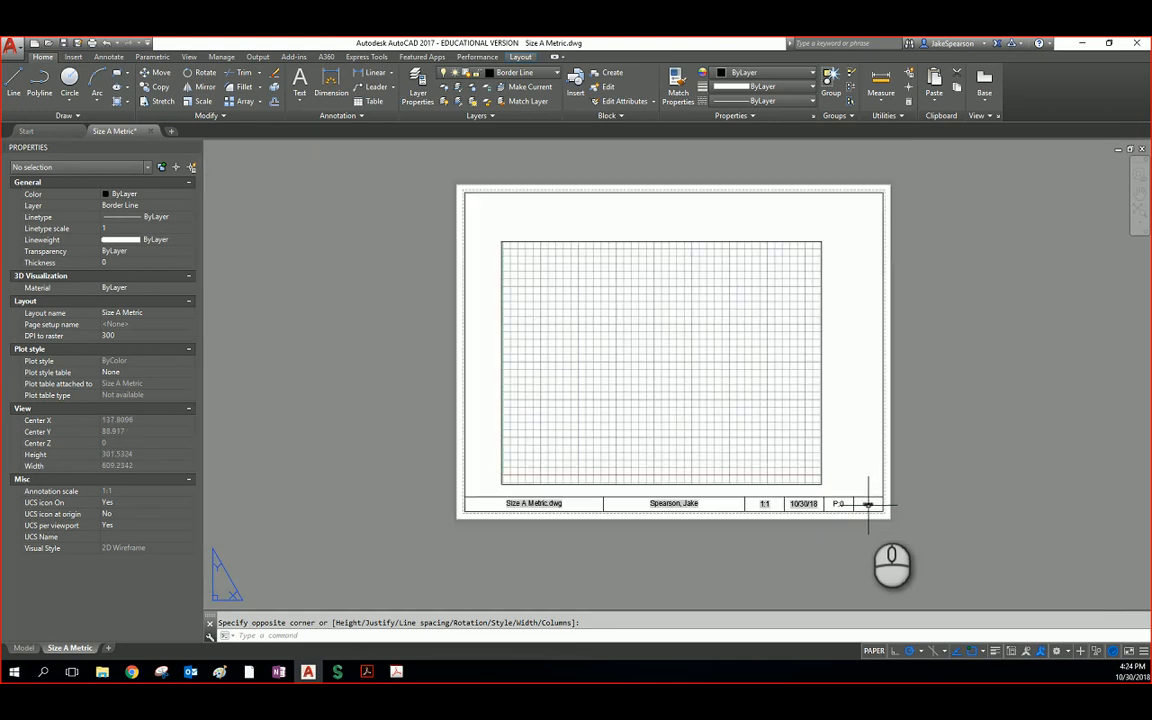
pyautogui.scroll(5, 868, 500)
pyautogui.scroll(-5, 868, 505)
pyautogui.moveTo(483, 476); pyautogui.dragTo(743, 481, button='middle')
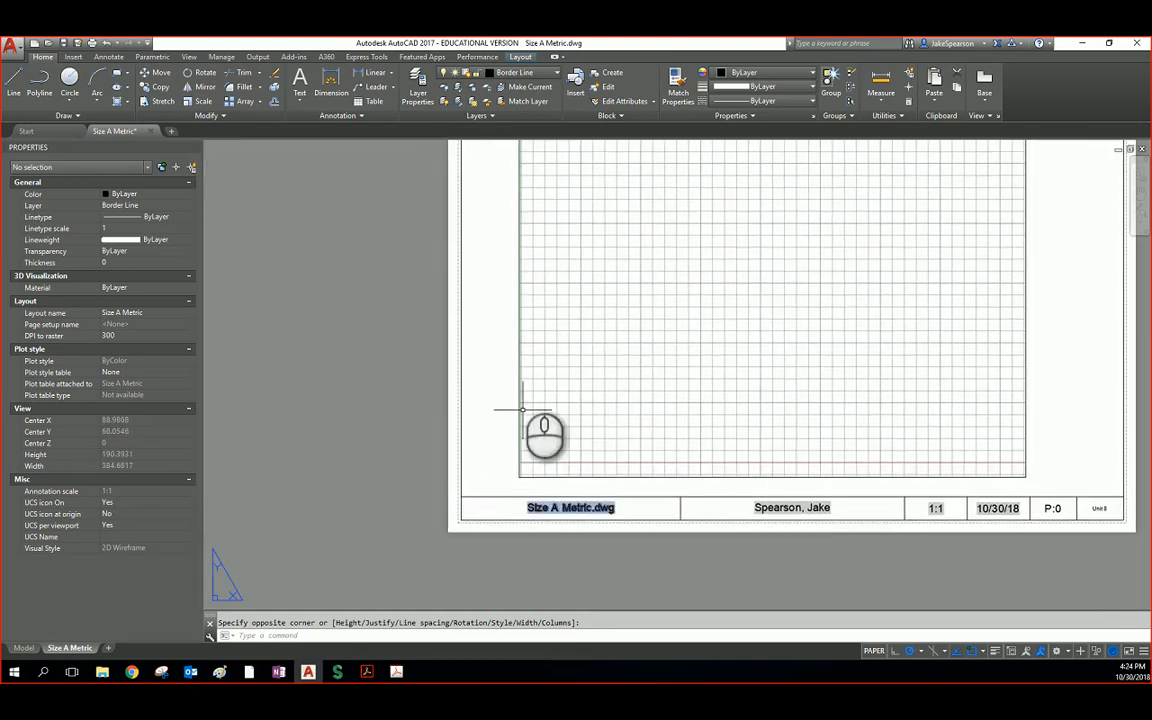
pyautogui.click(995, 651)
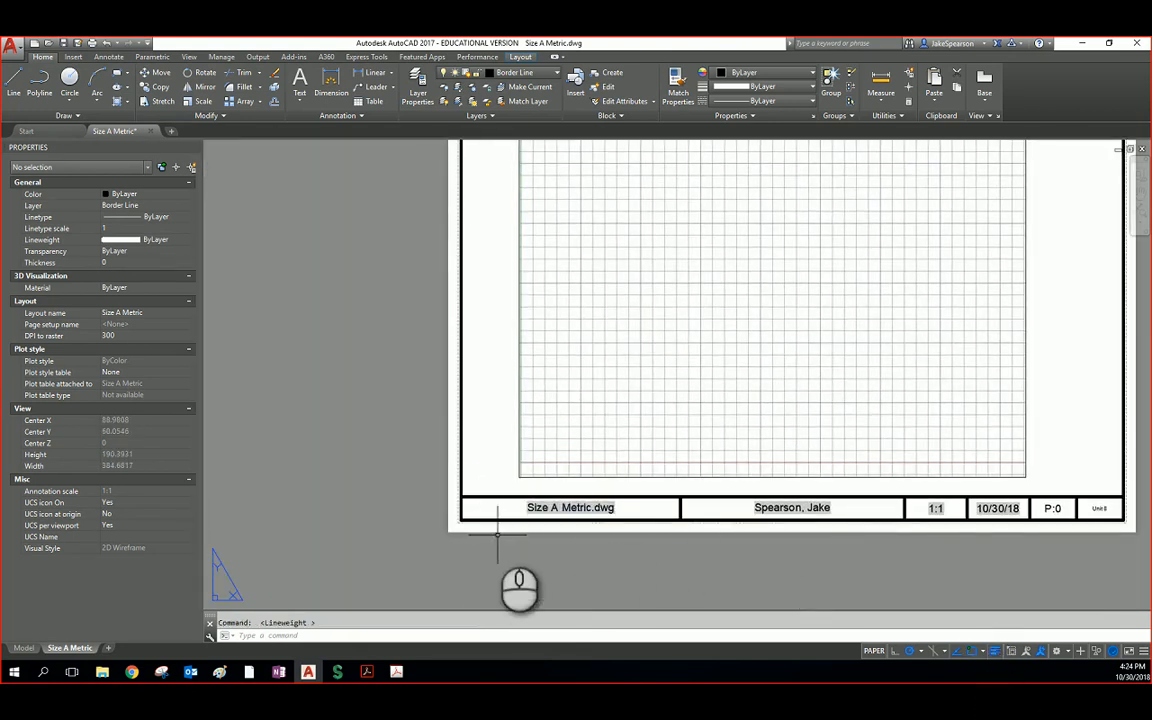
# Step: Move all six title block texts to the Title Block layer and clear the selection
pyautogui.click(557, 508)
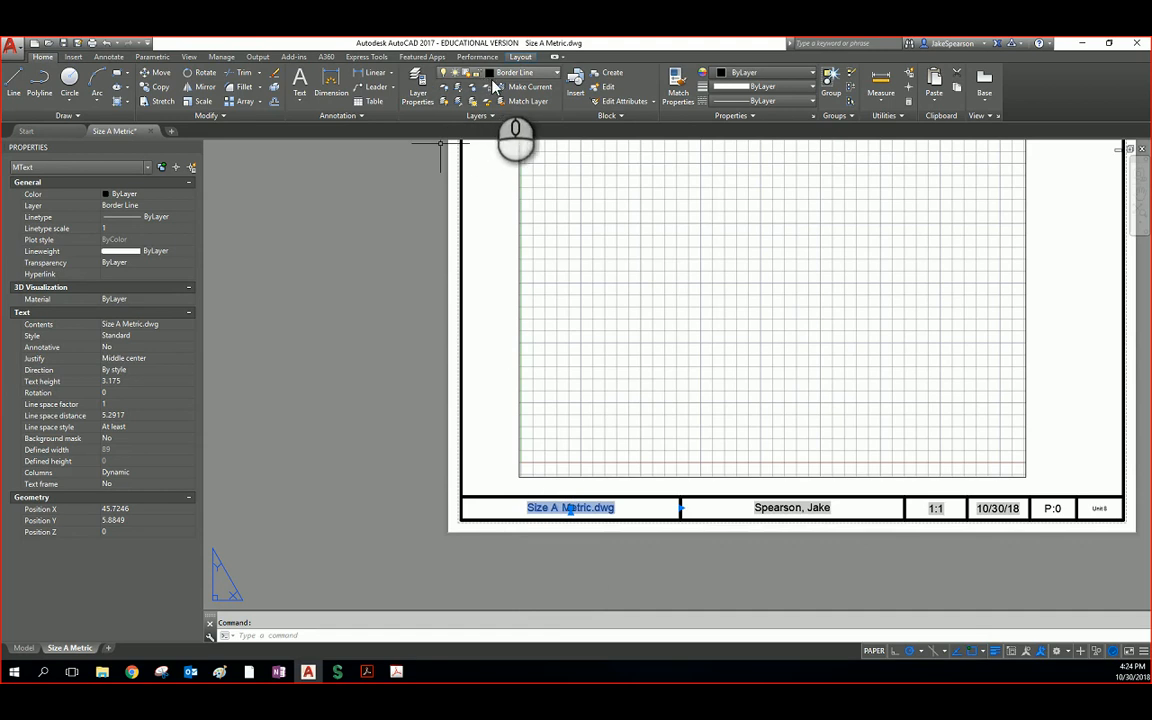
pyautogui.click(806, 508)
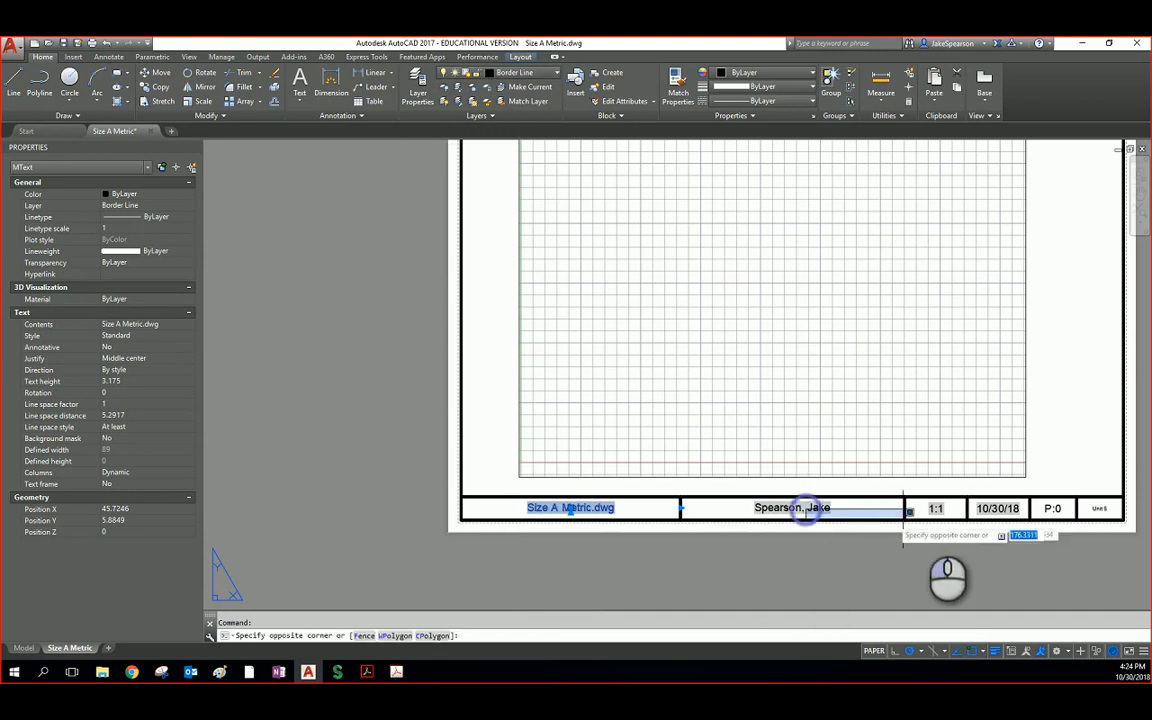
pyautogui.click(806, 508)
pyautogui.click(810, 508)
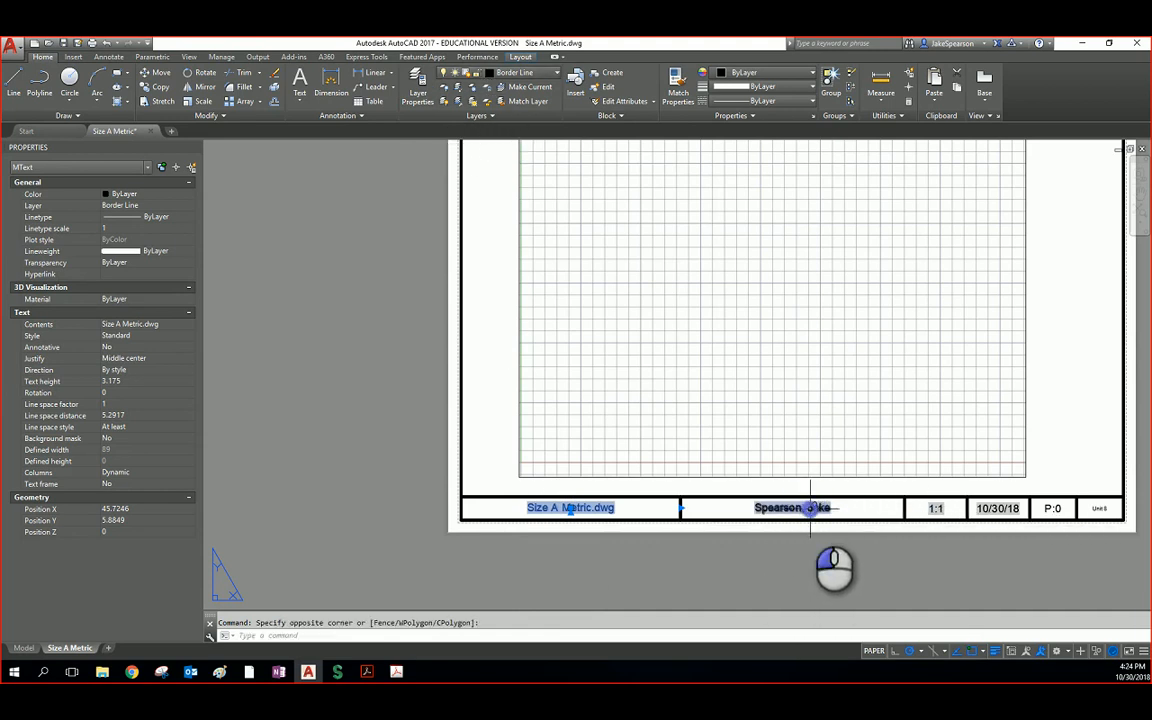
pyautogui.click(936, 508)
pyautogui.click(1005, 508)
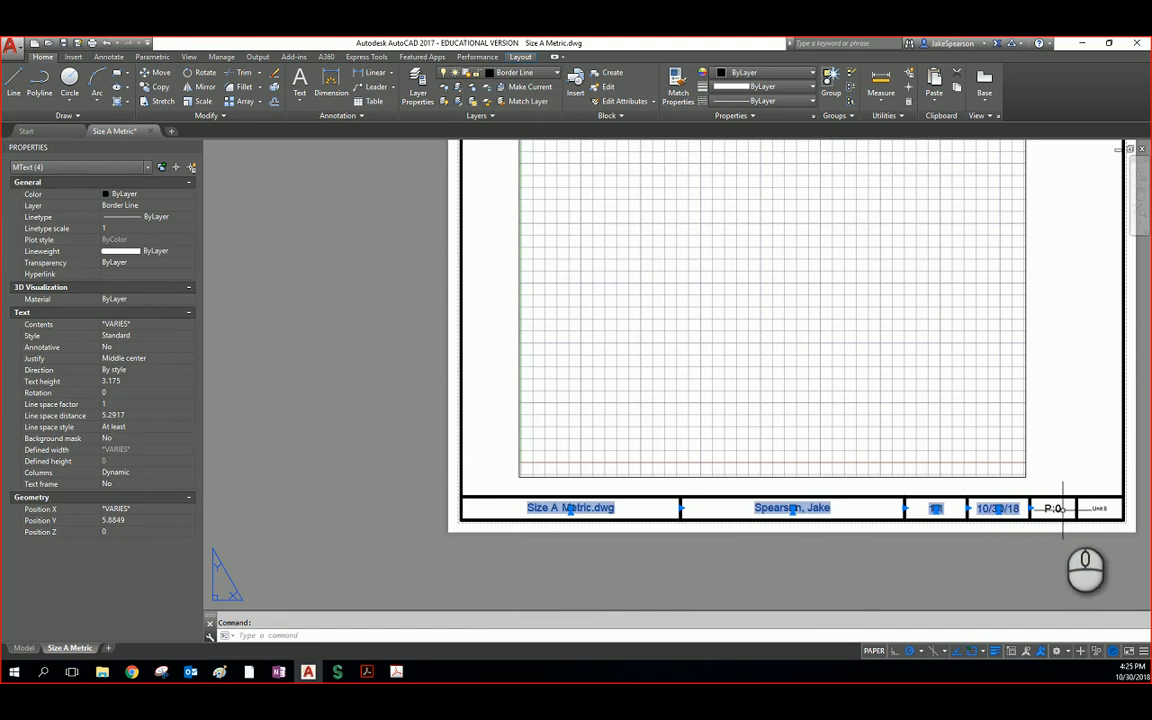
pyautogui.click(1052, 508)
pyautogui.click(1100, 508)
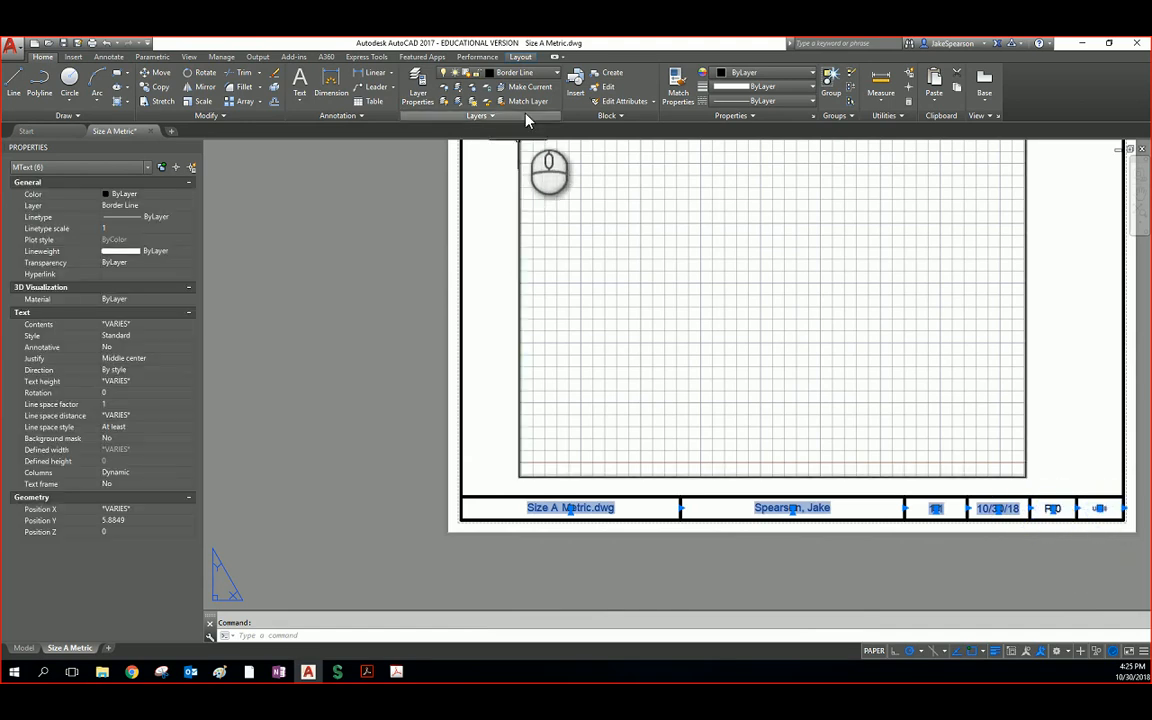
pyautogui.click(530, 73)
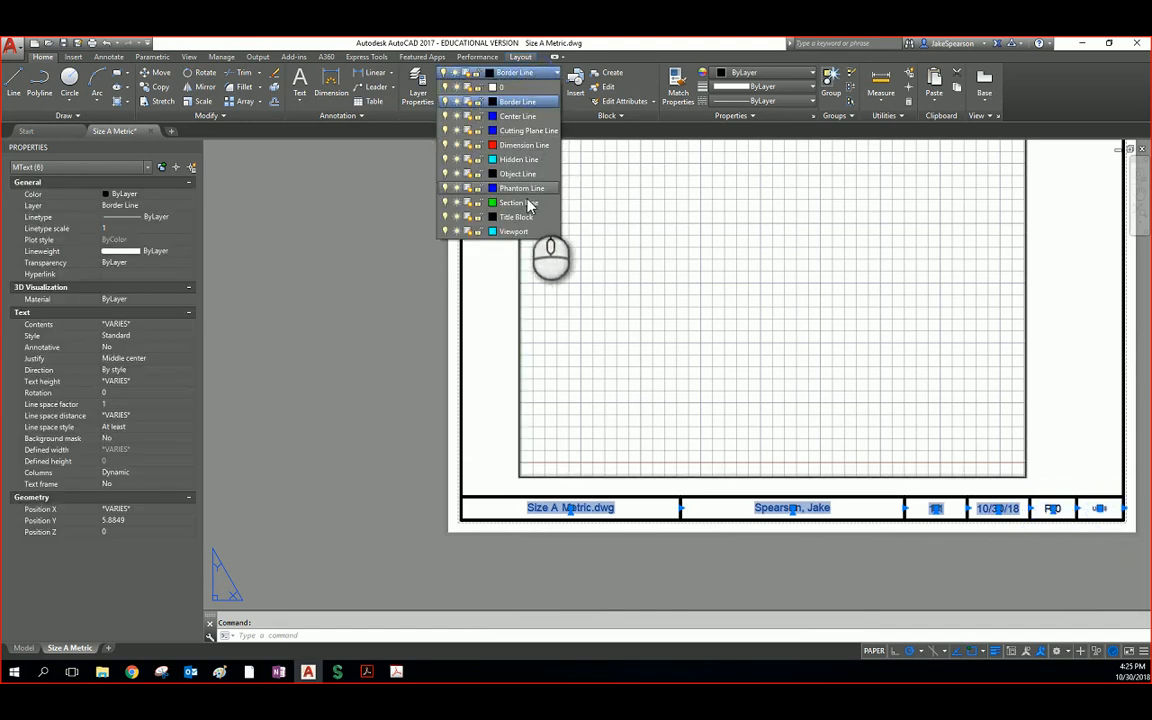
pyautogui.click(518, 217)
pyautogui.click(400, 343)
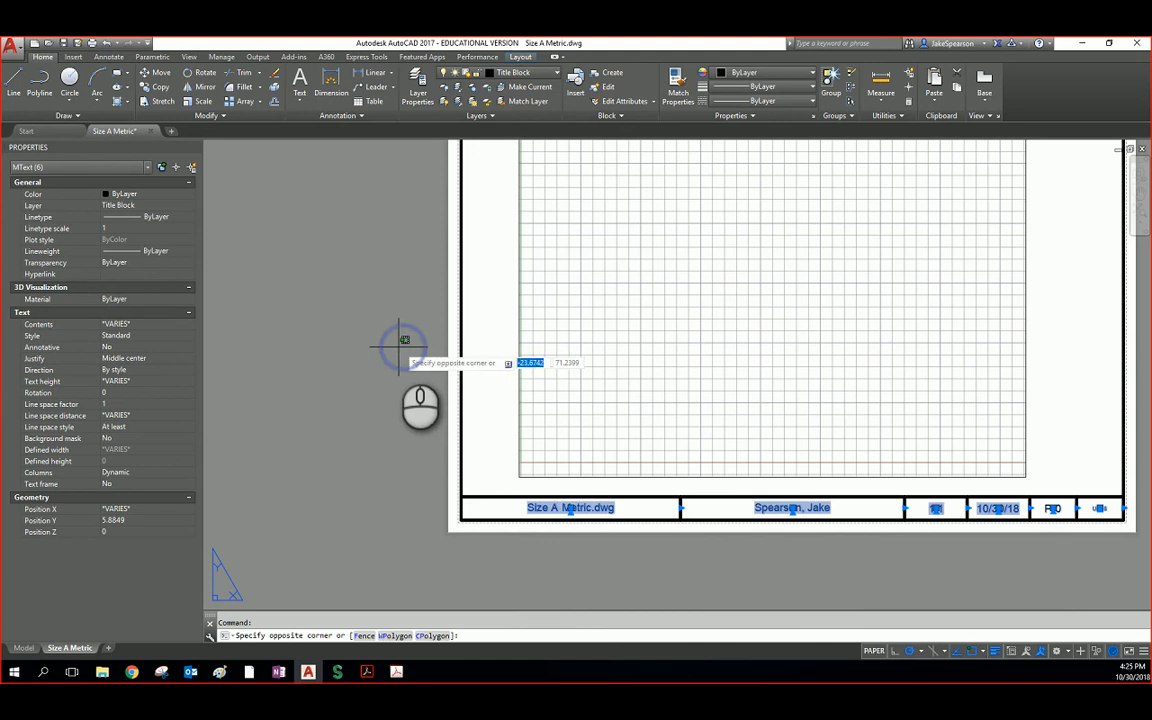
pyautogui.press('Escape')
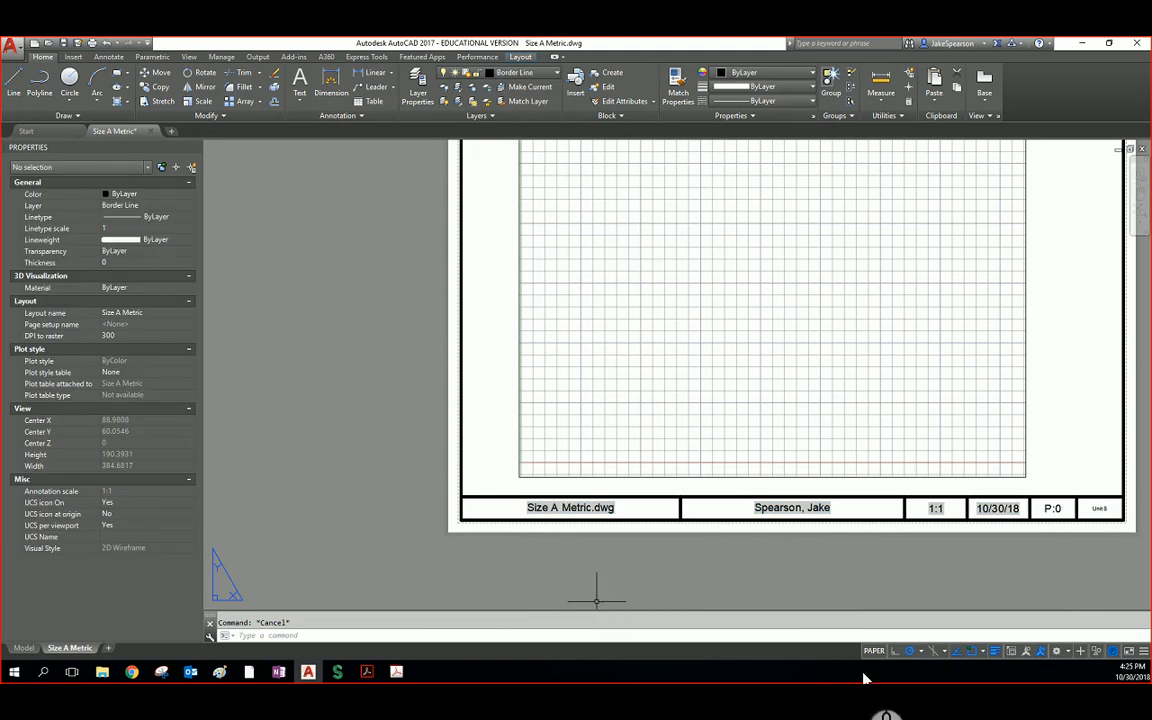
# Step: Turn off the lineweight display and bring the whole sheet back into view
pyautogui.click(994, 651)
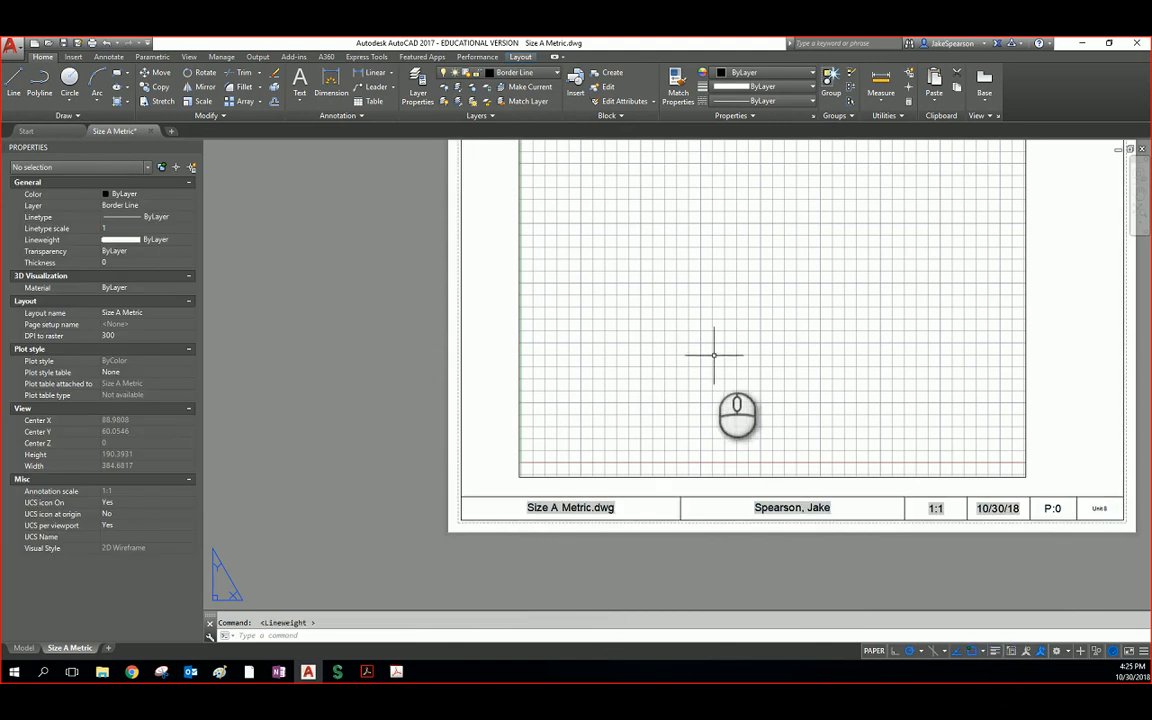
pyautogui.scroll(-2, 714, 358)
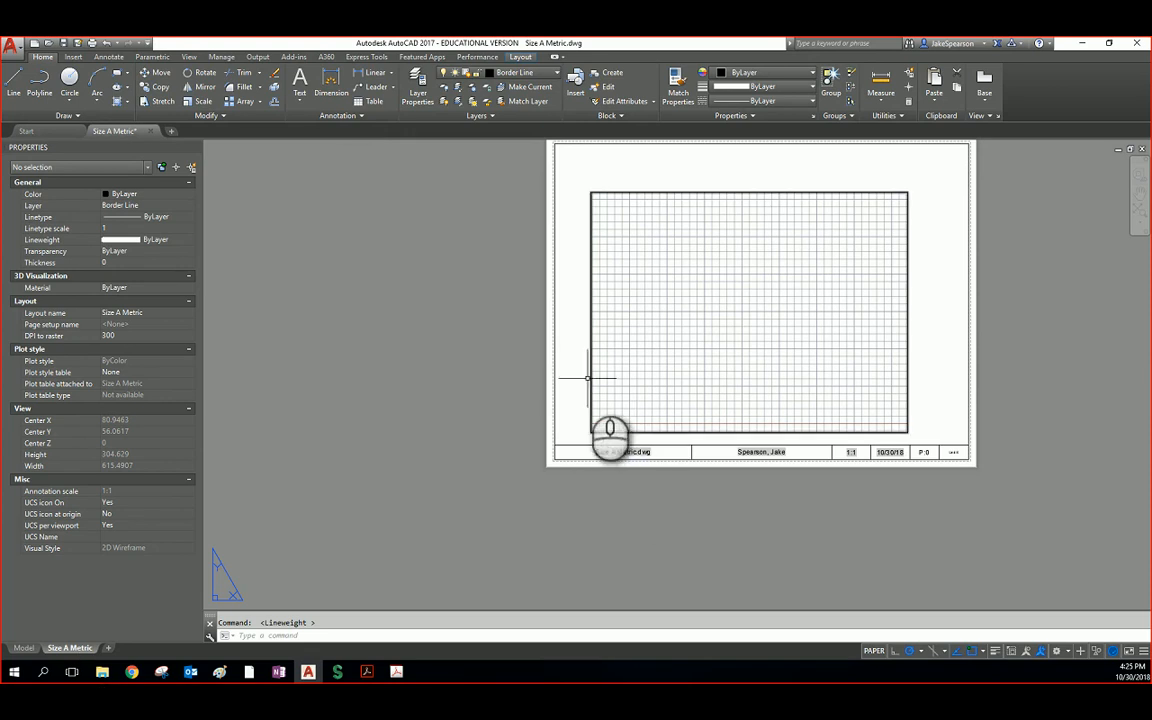
pyautogui.moveTo(499, 375); pyautogui.dragTo(445, 433, button='middle')
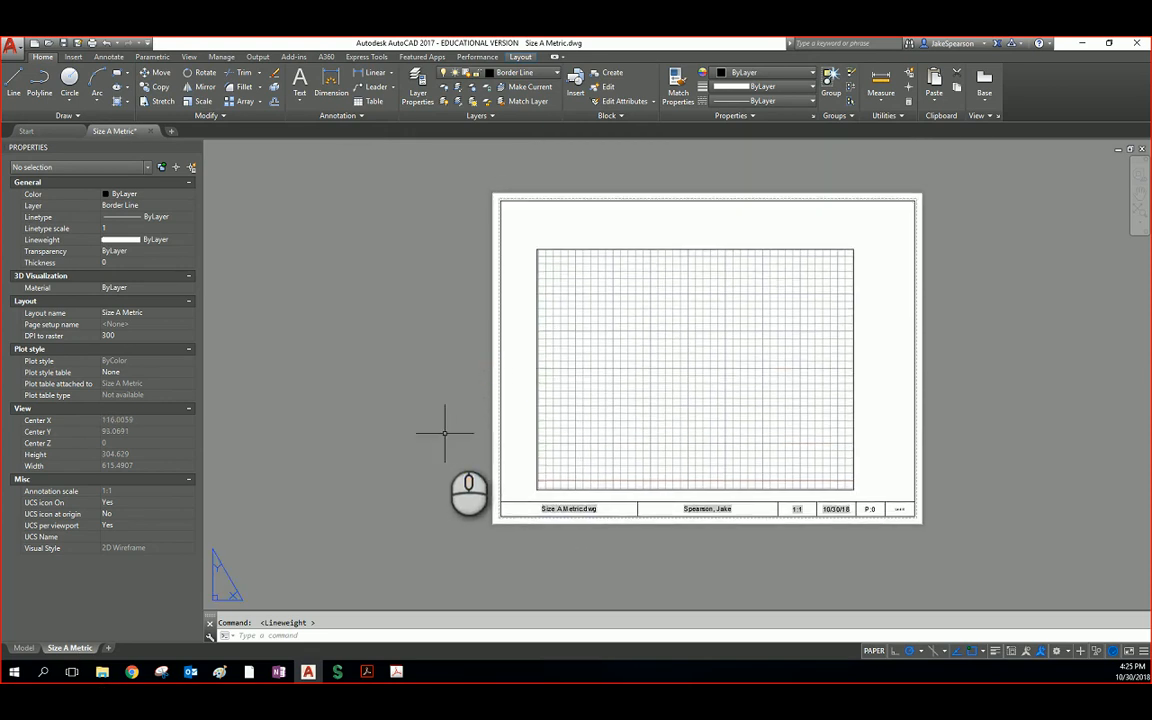
pyautogui.click(540, 77)
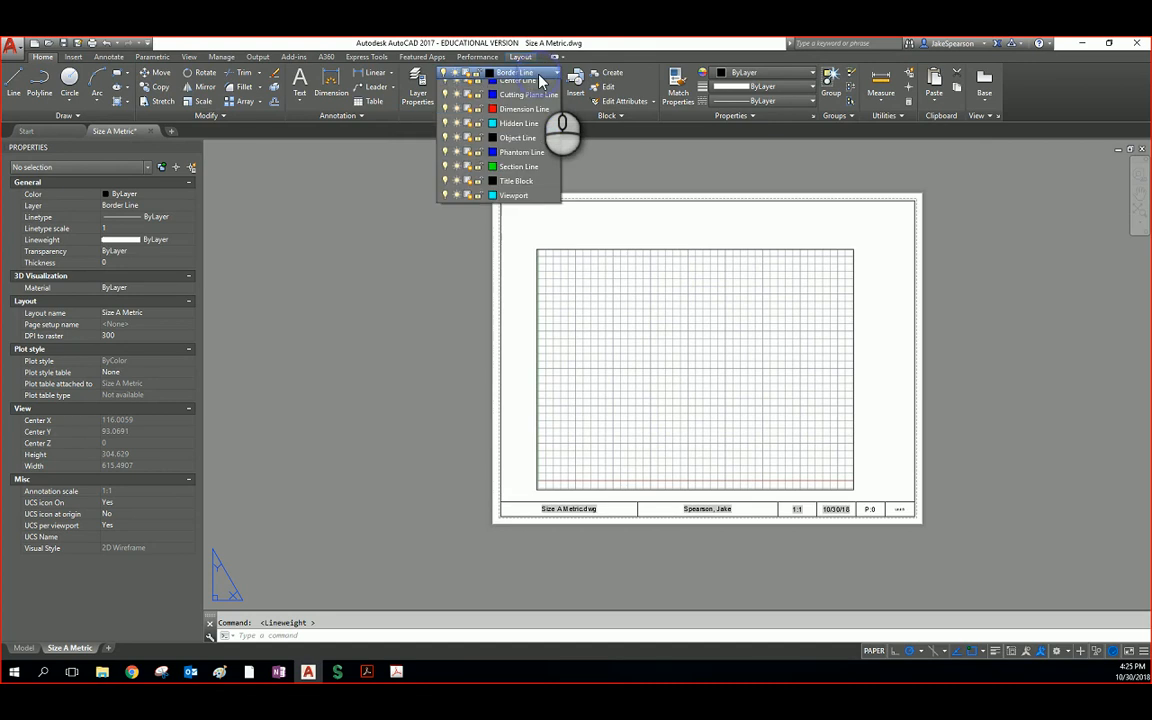
pyautogui.click(393, 274)
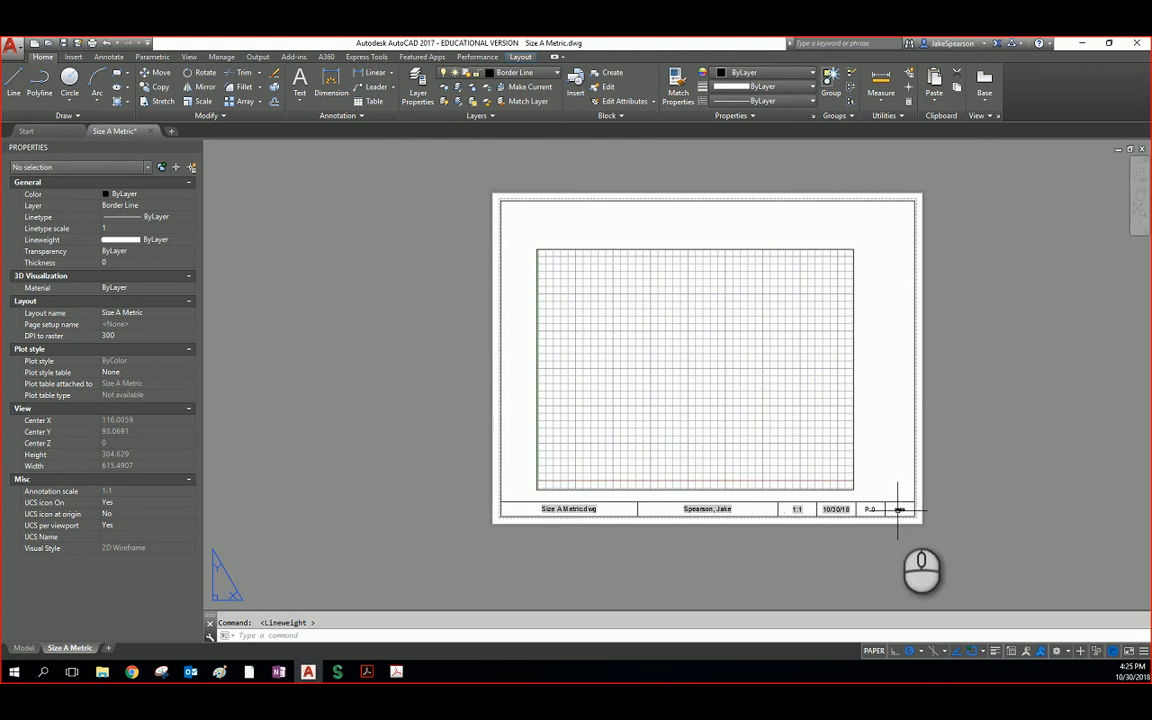
pyautogui.moveTo(898, 509)
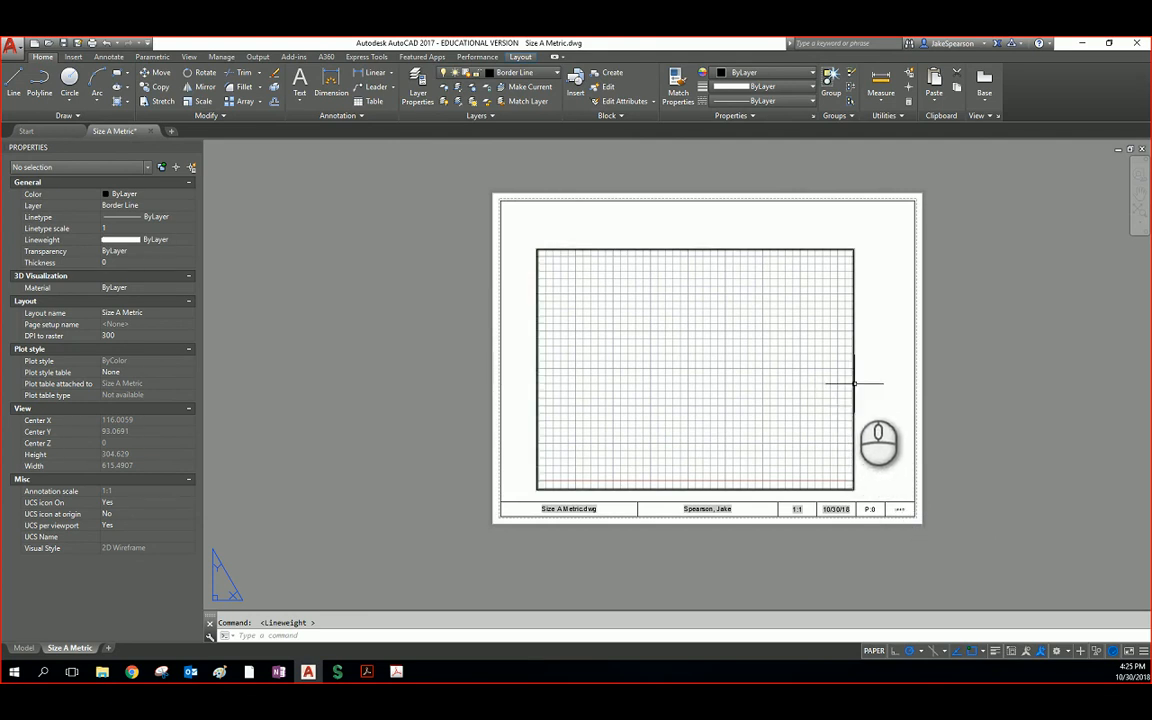
# Step: Move the layout's viewport frame to the Viewport layer
pyautogui.click(851, 385)
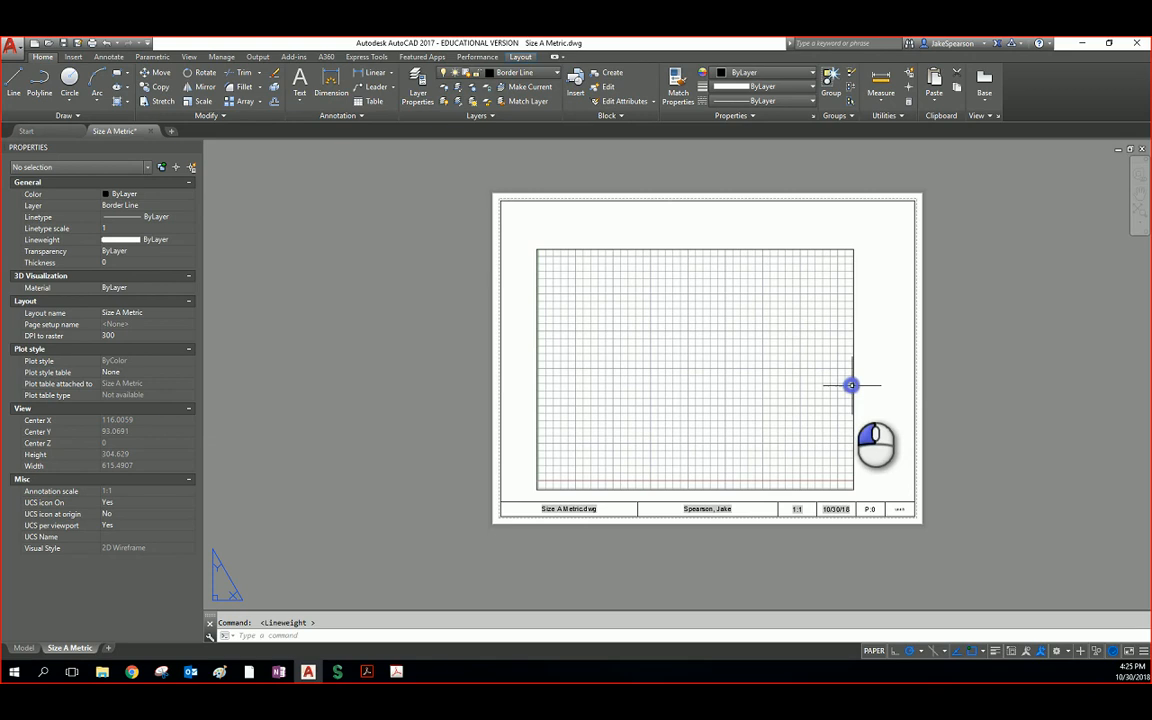
pyautogui.click(520, 74)
pyautogui.click(508, 231)
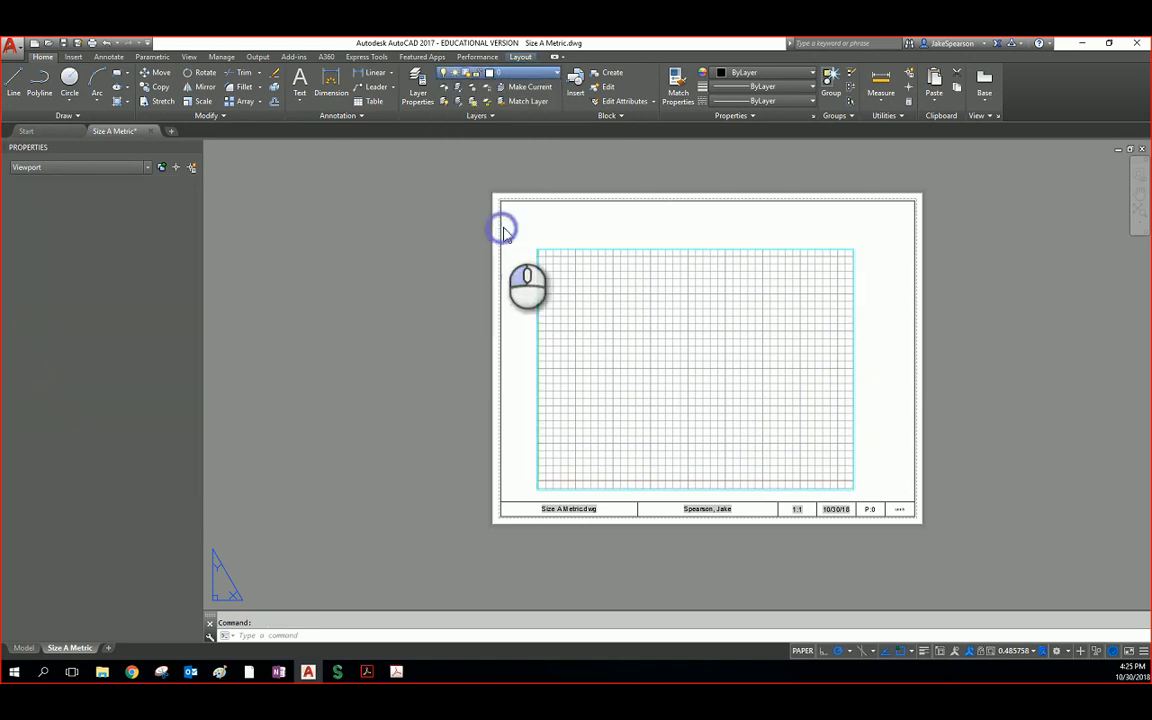
# Step: Look over the empty model space and return to the Size A Metric layout
pyautogui.moveTo(28, 650)
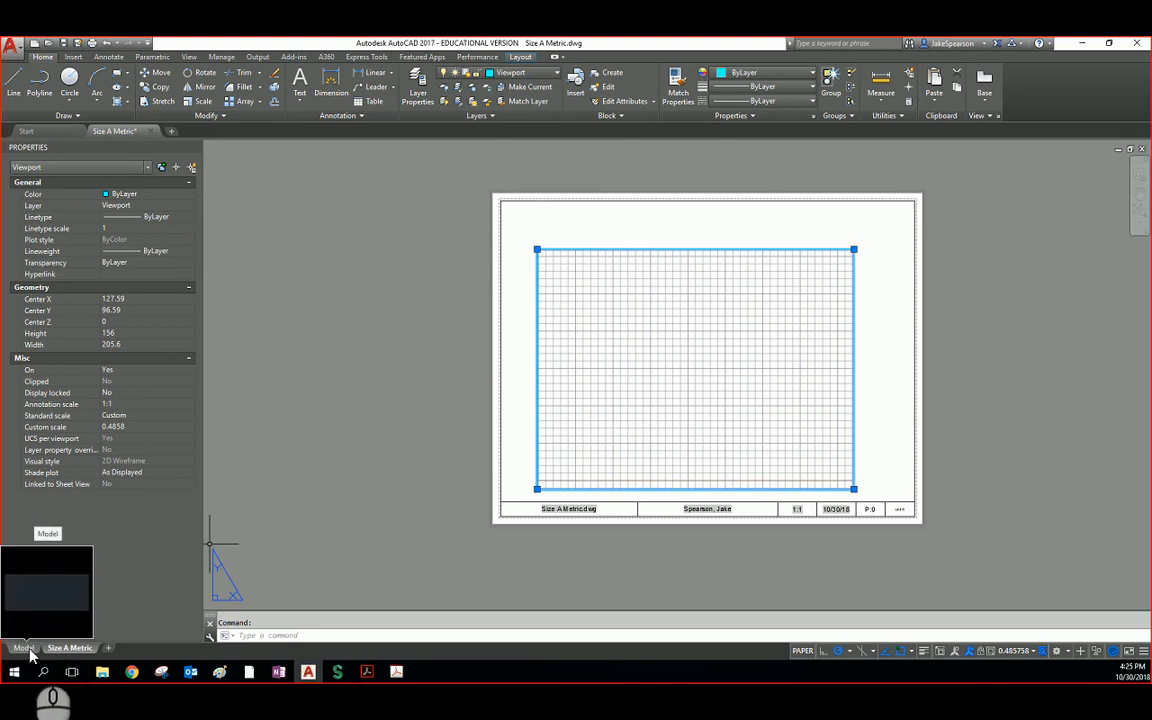
pyautogui.click(31, 652)
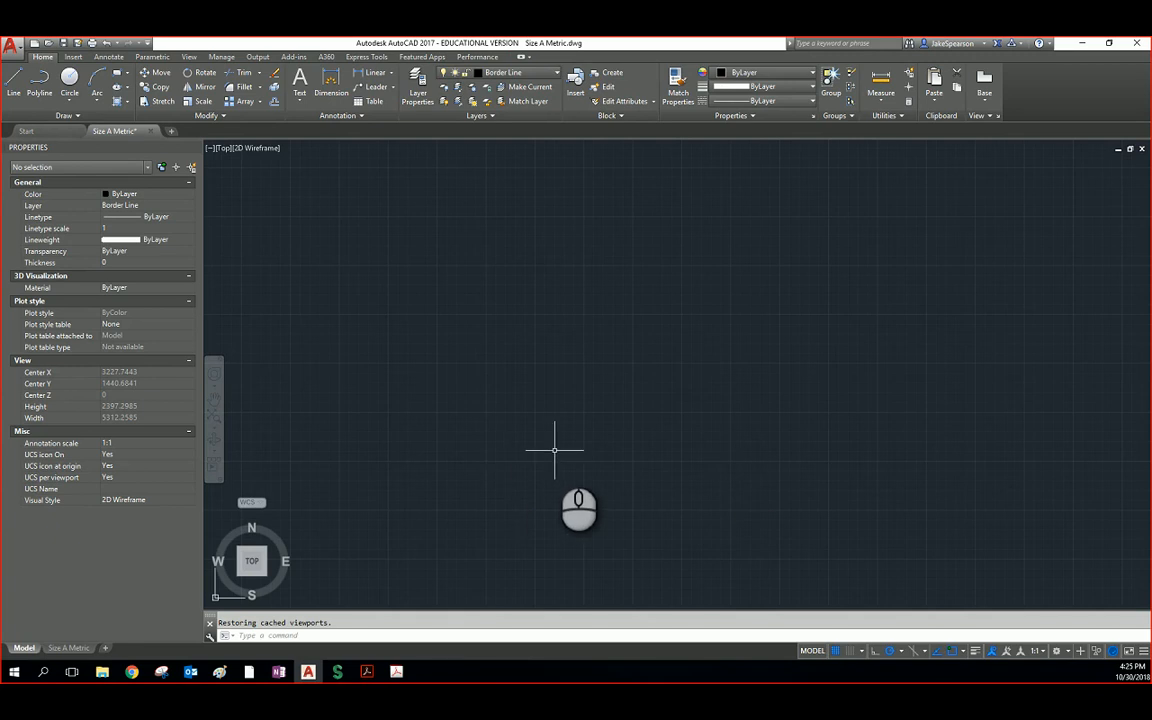
pyautogui.scroll(-2, 554, 450)
pyautogui.click(66, 649)
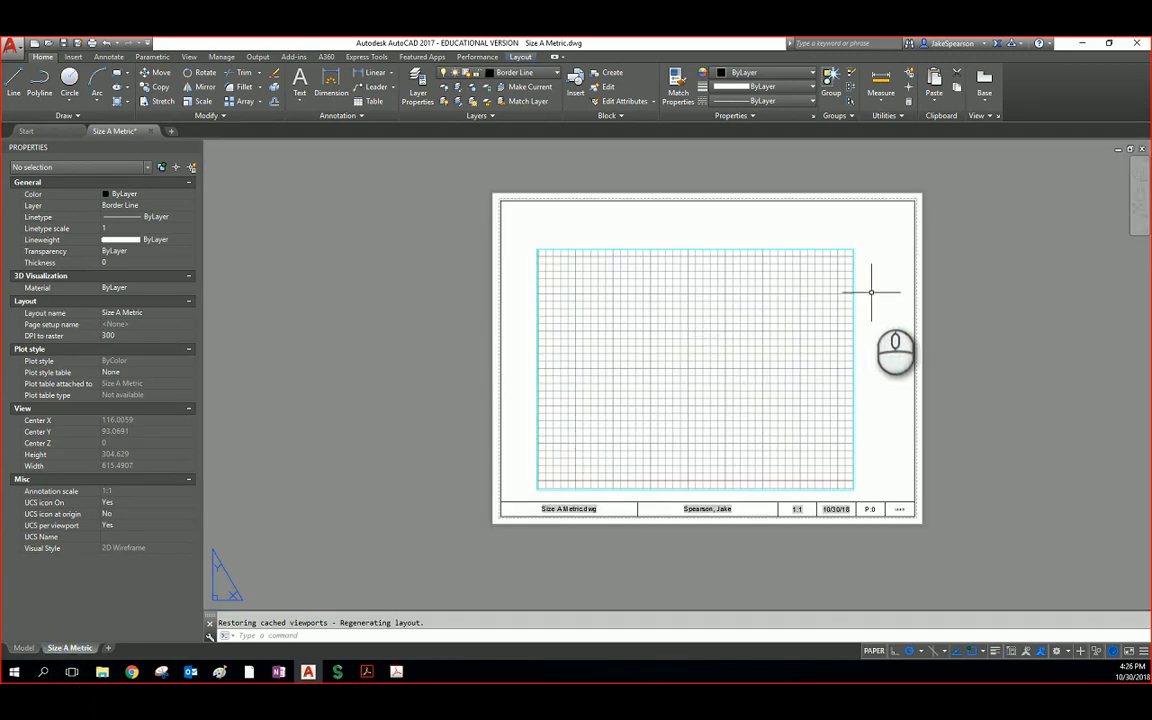
# Step: Shrink the viewport from its upper-right corner to about 173 wide by 130 high, and erase it
pyautogui.click(806, 262)
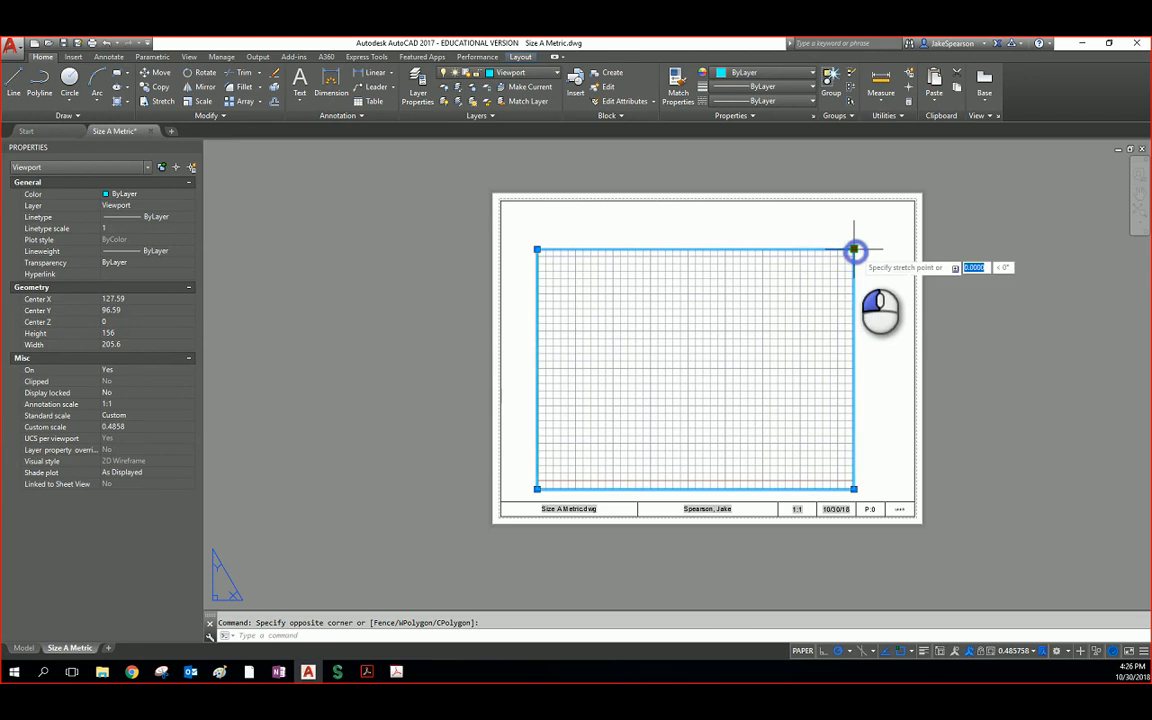
pyautogui.moveTo(853, 249); pyautogui.dragTo(803, 289)
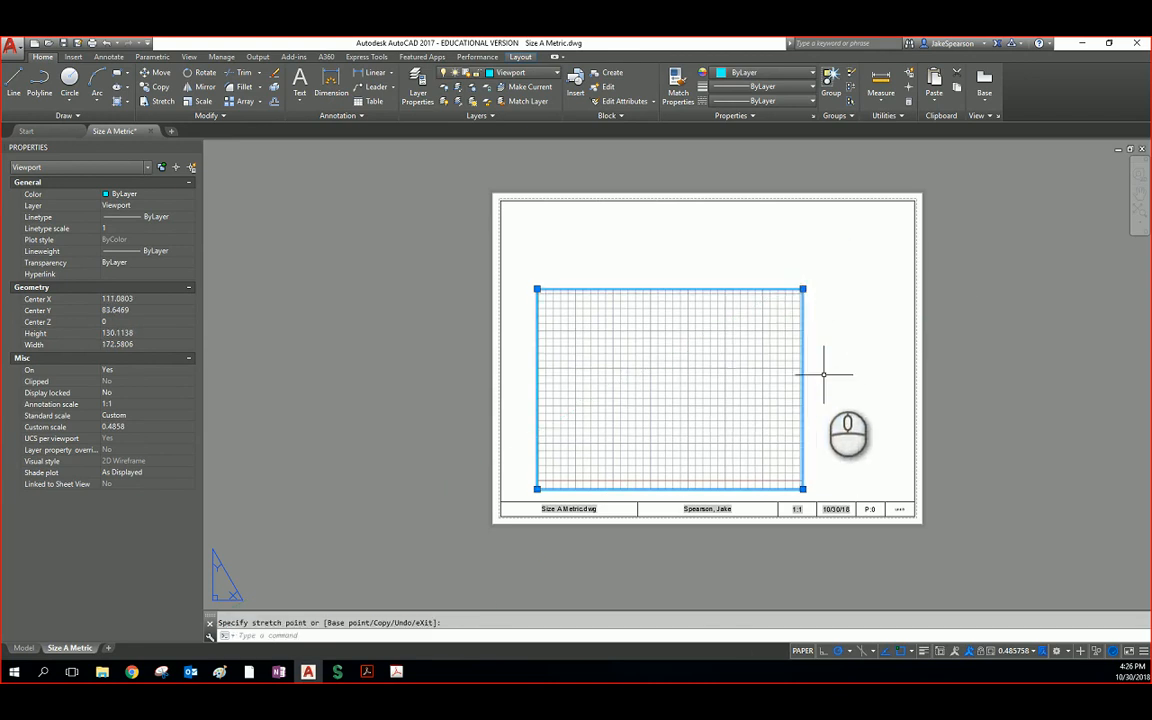
pyautogui.press('Delete')
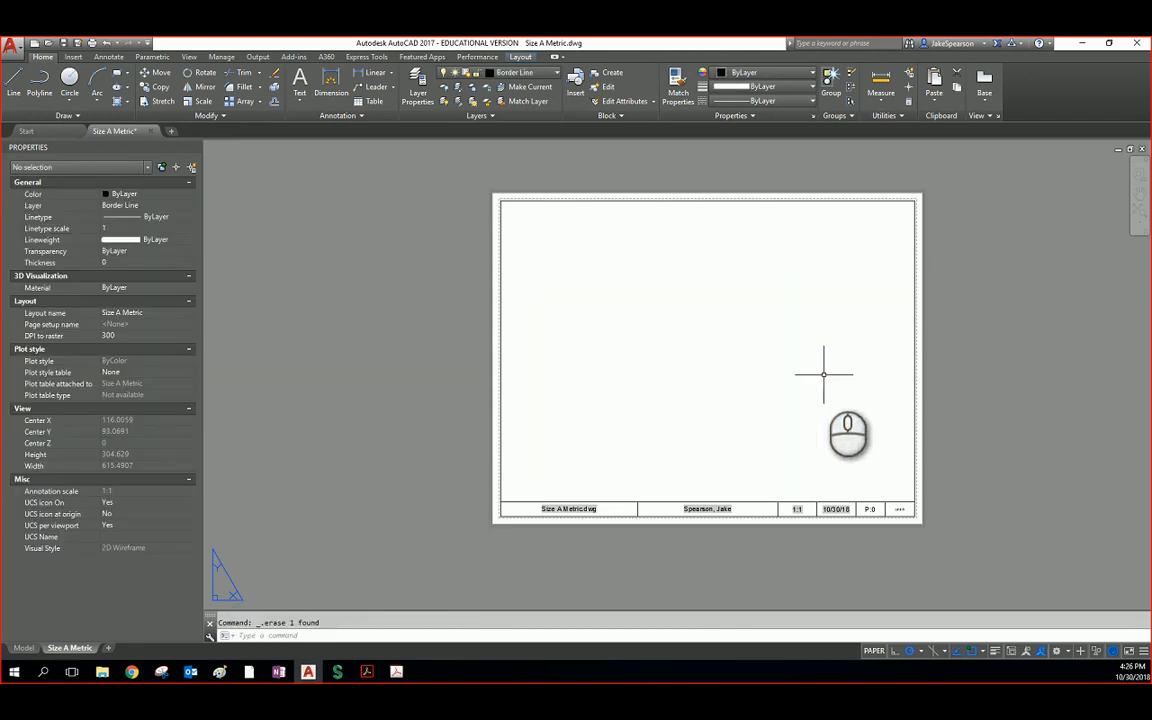
# Step: Try to switch the layout from paper space to model space without a viewport
pyautogui.click(872, 651)
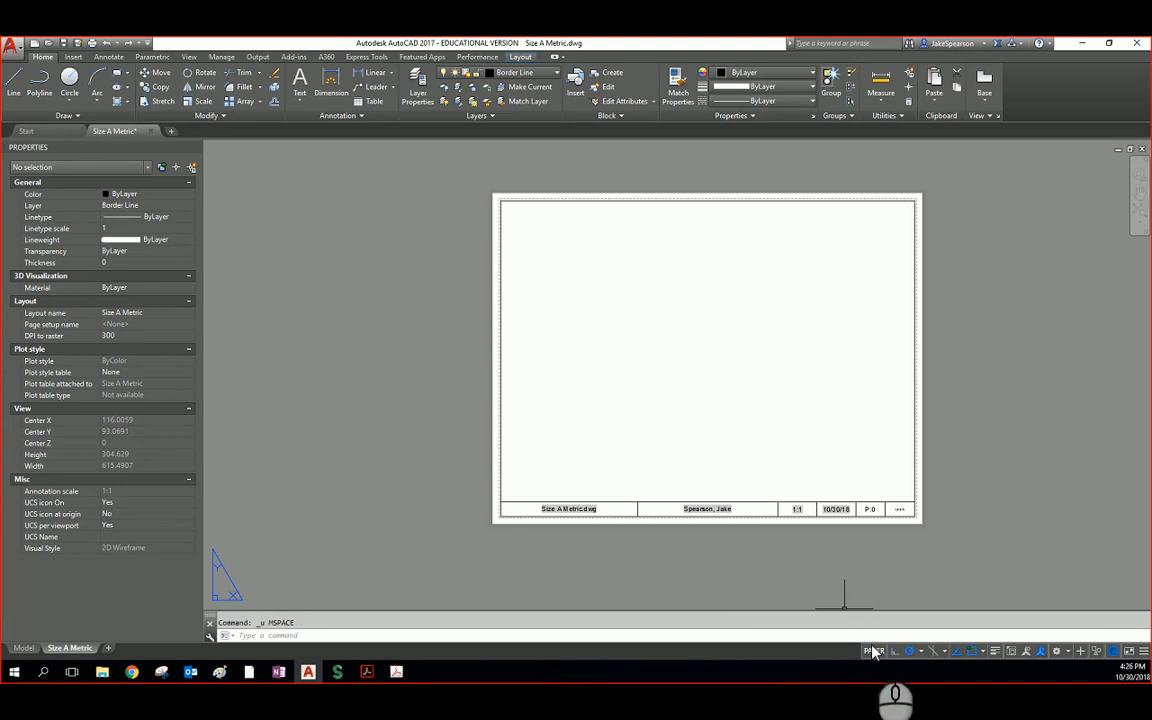
pyautogui.click(833, 583)
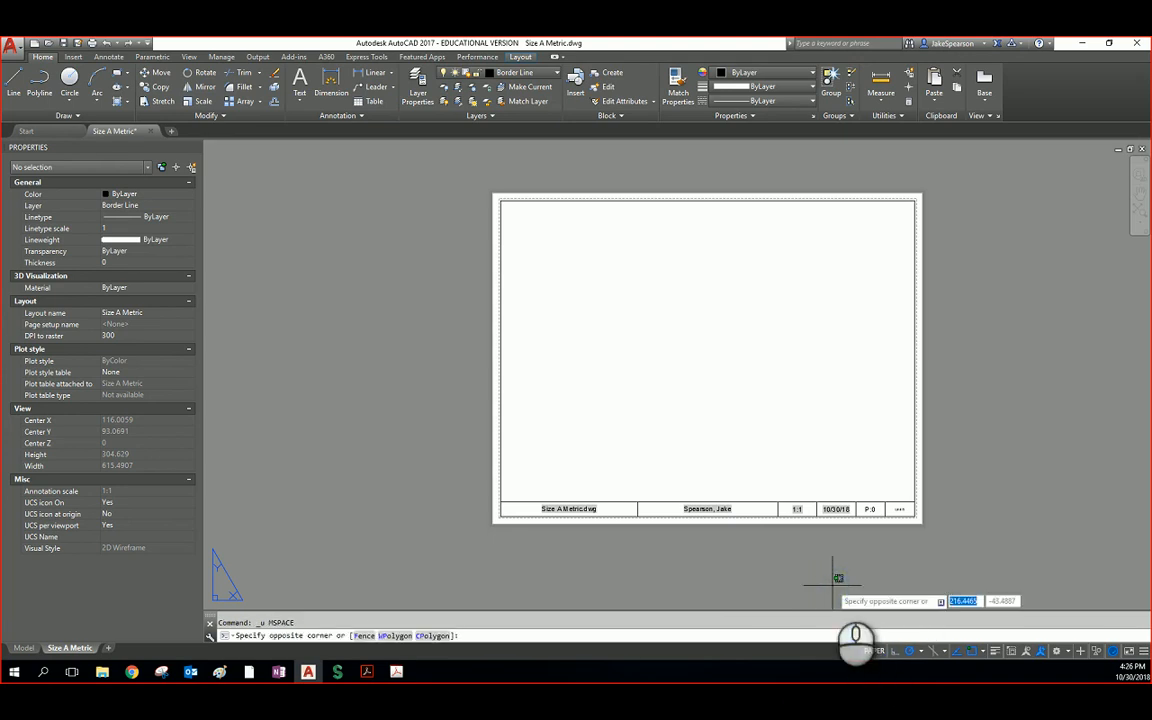
pyautogui.press('Escape')
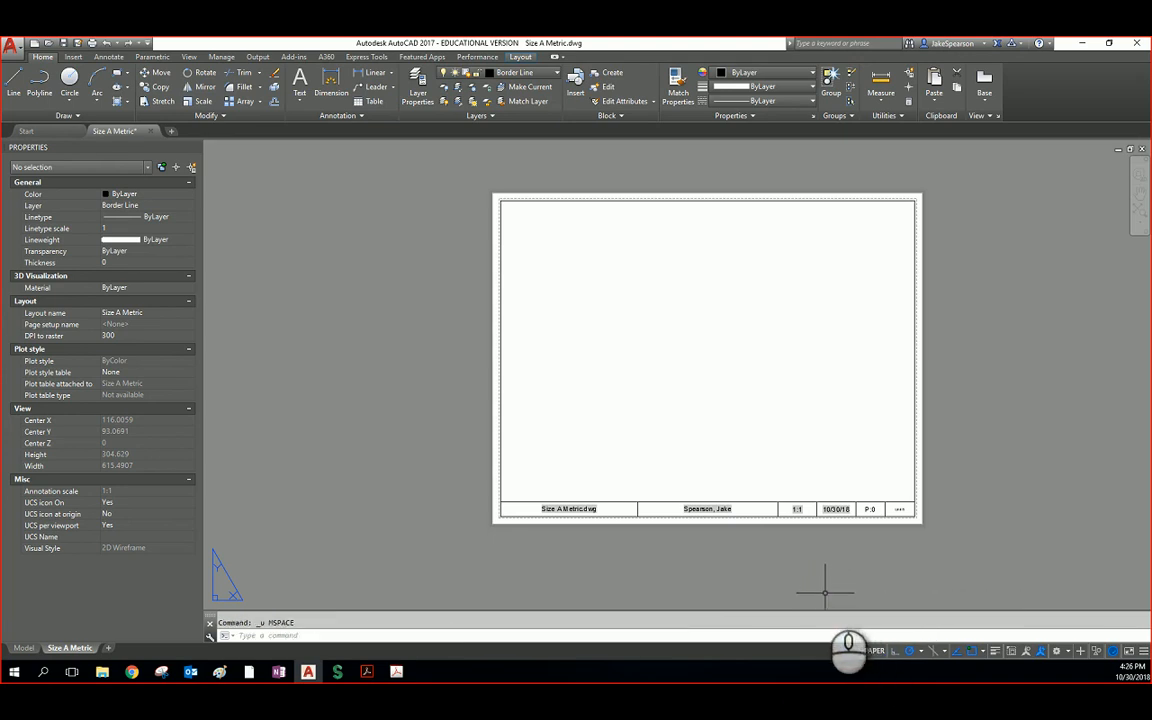
# Step: Toggle the layout's viewport between model space and paper space
pyautogui.click(872, 651)
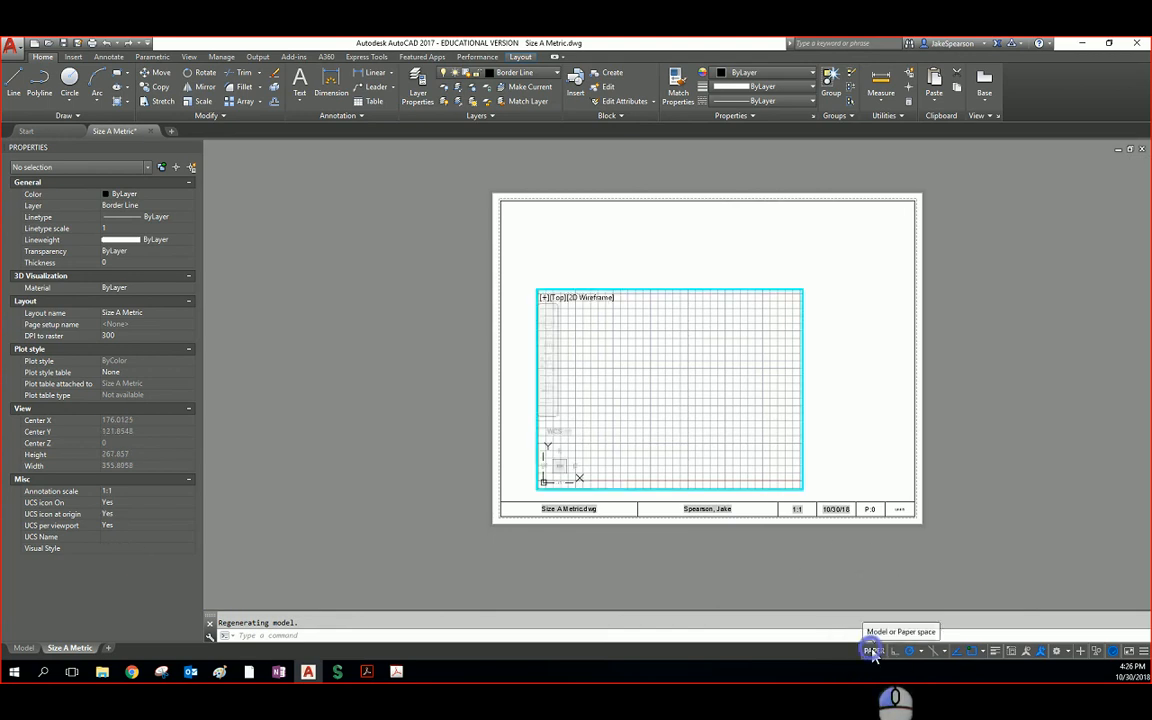
pyautogui.click(758, 651)
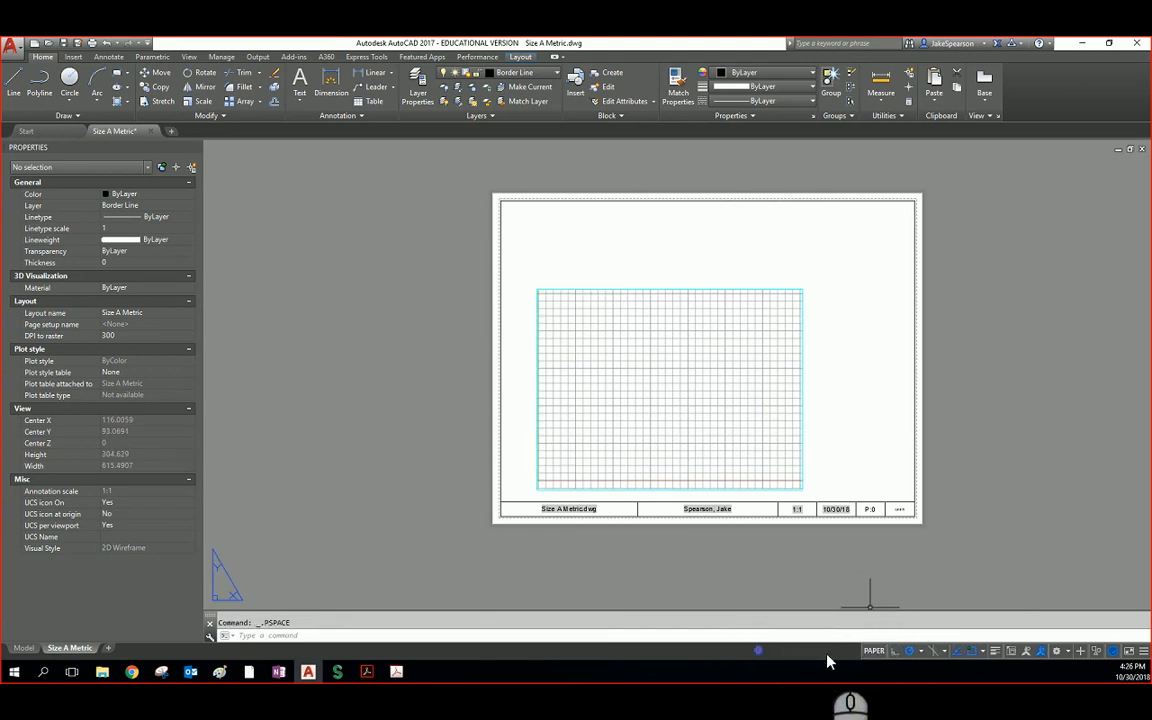
pyautogui.click(871, 651)
pyautogui.click(762, 651)
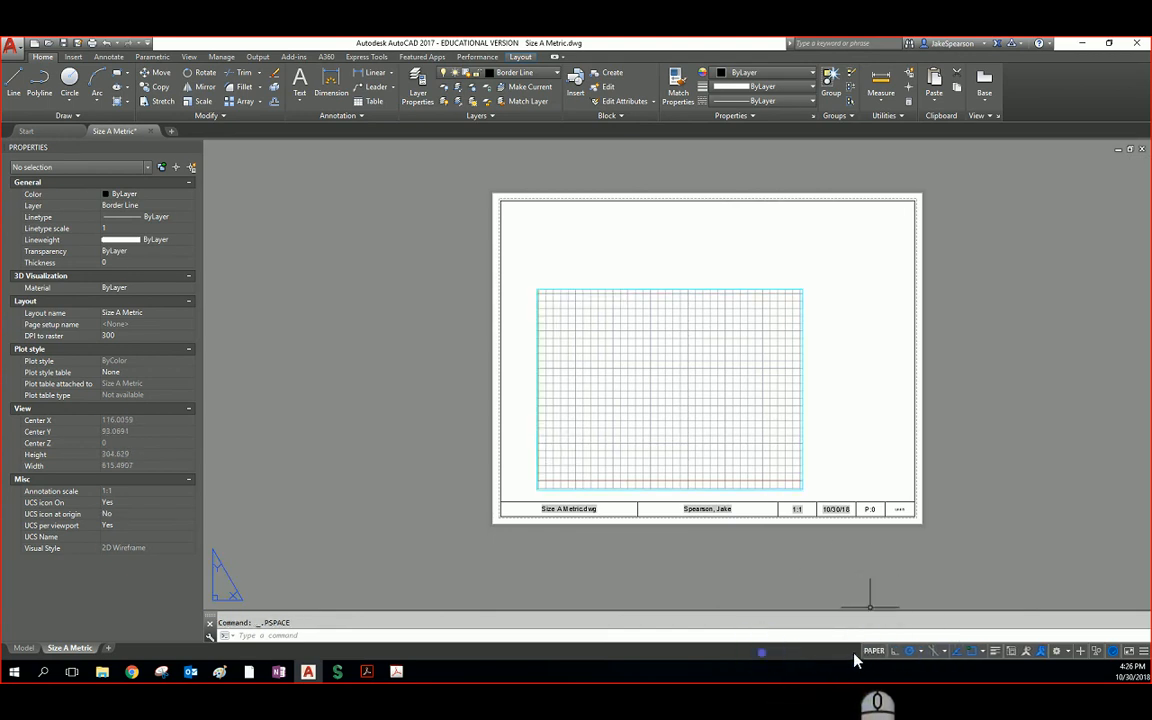
# Step: Erase the viewport from the Size A Metric layout
pyautogui.click(840, 395)
pyautogui.click(740, 219)
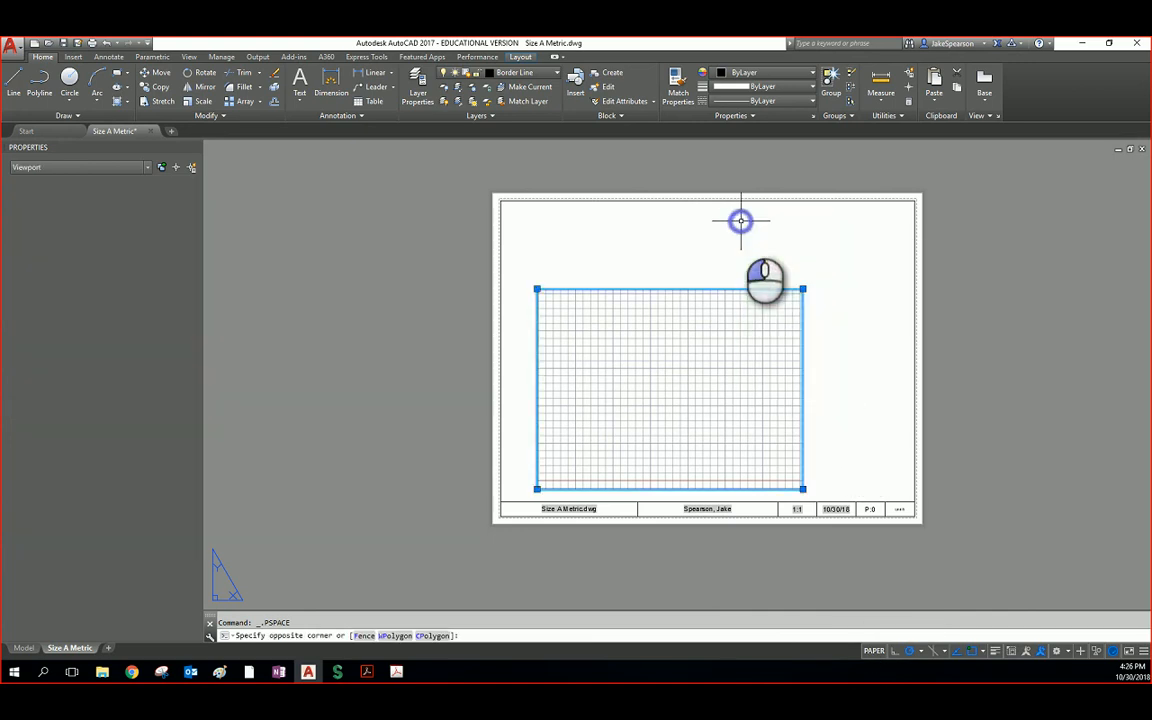
pyautogui.press('Delete')
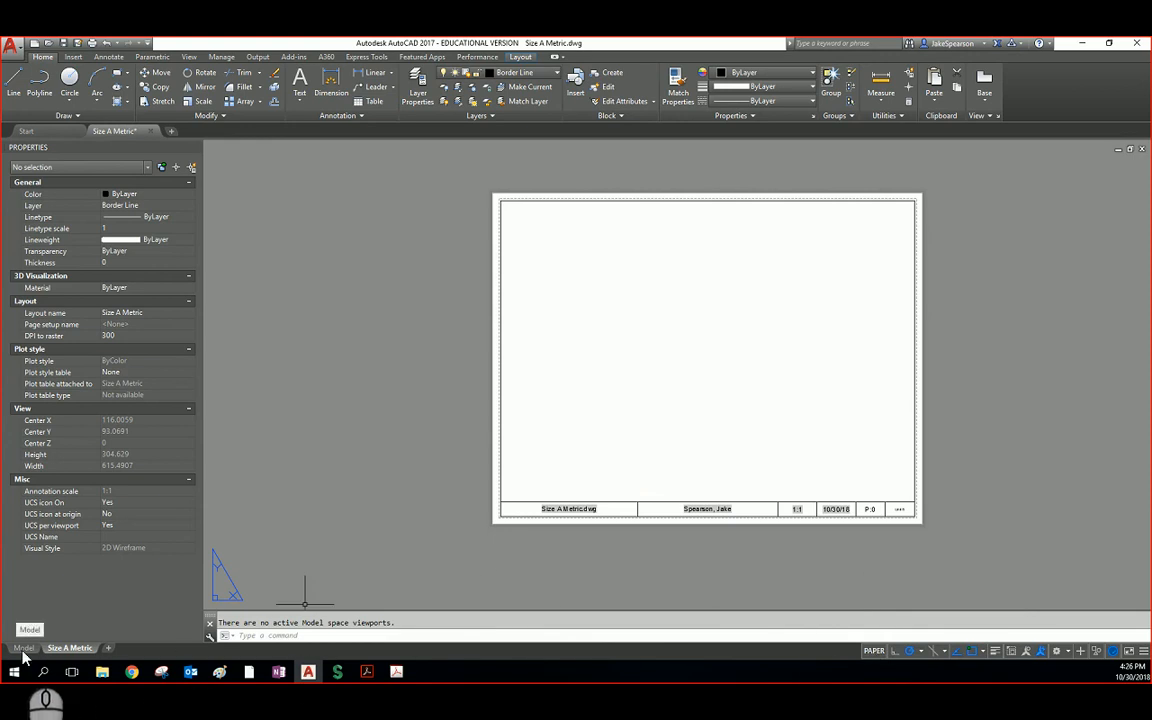
# Step: Create a Single viewport from the border's upper-left corner to the lower edge of the title block, where the page and unit cells meet
pyautogui.click(616, 424)
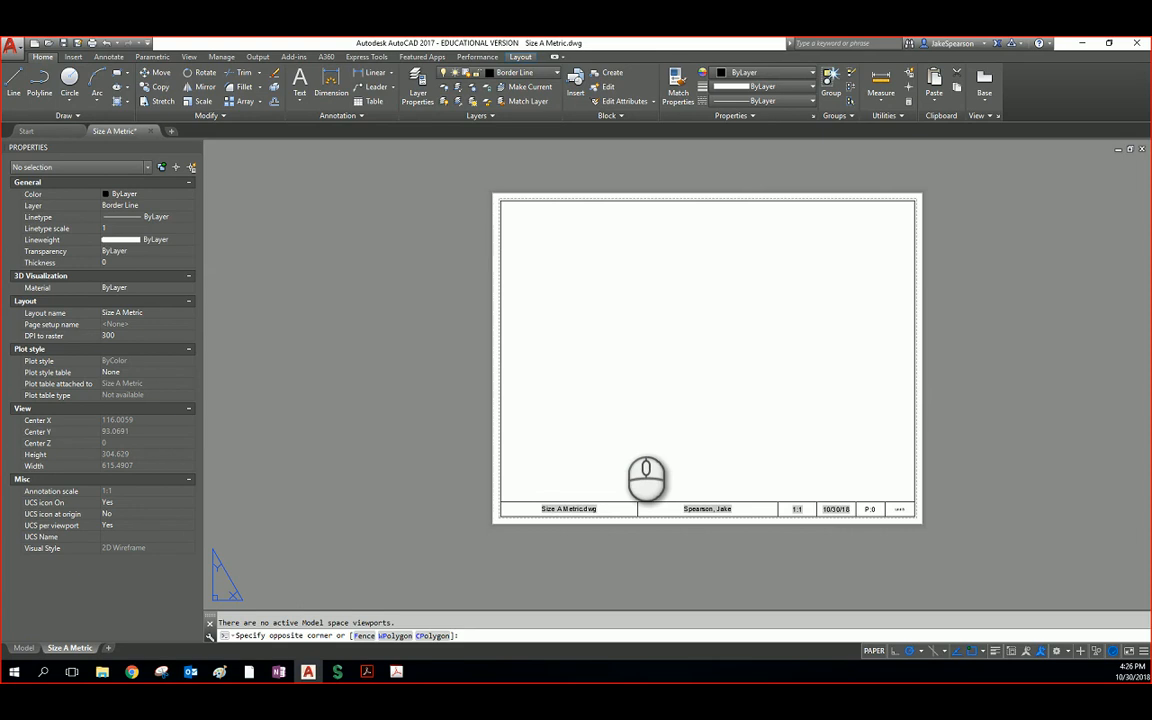
pyautogui.press('Escape')
pyautogui.write('t')
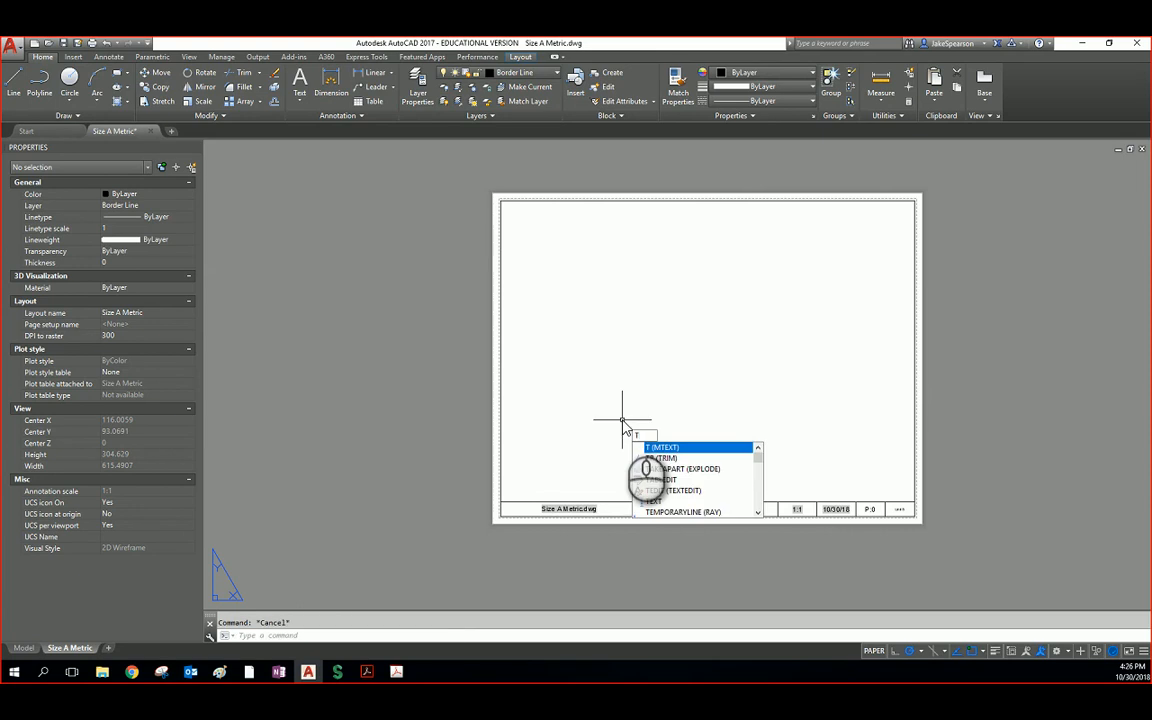
pyautogui.press('BackSpace')
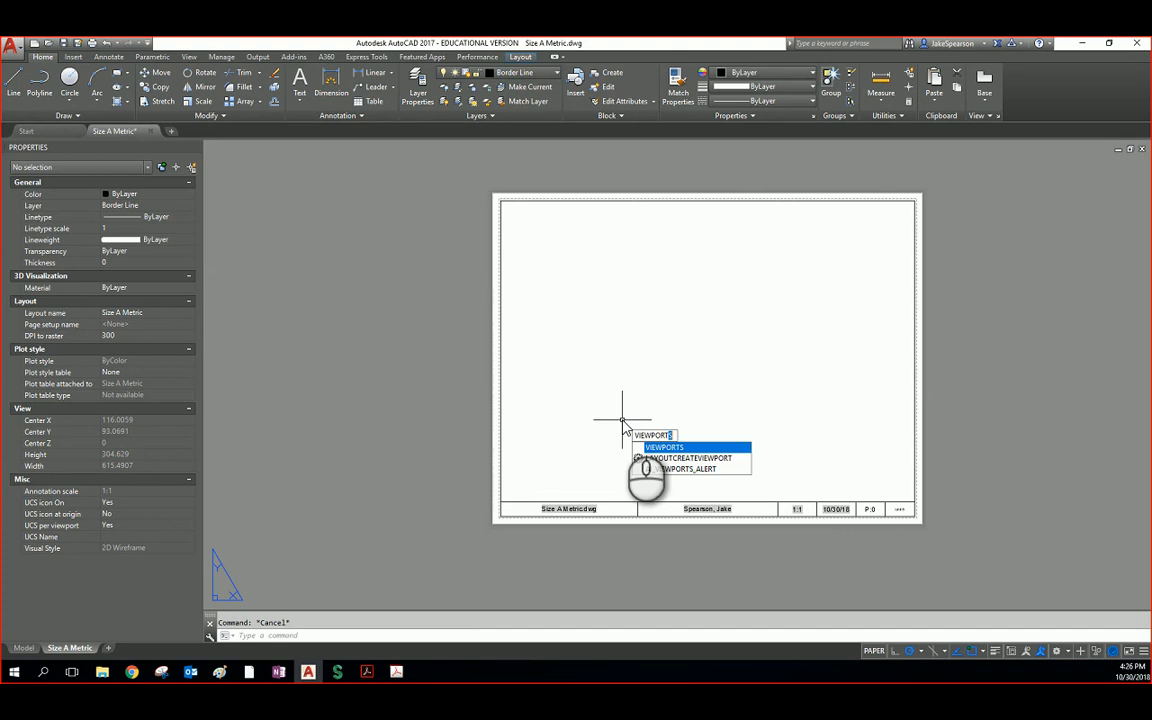
pyautogui.press('Return')
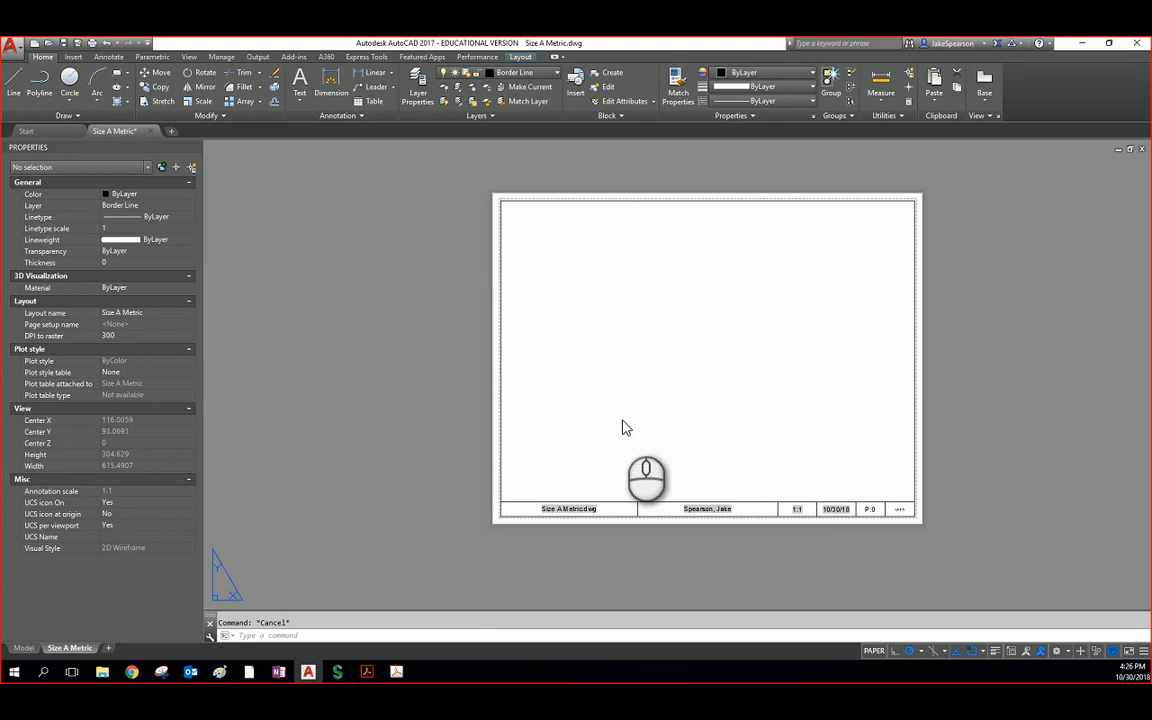
pyautogui.click(436, 297)
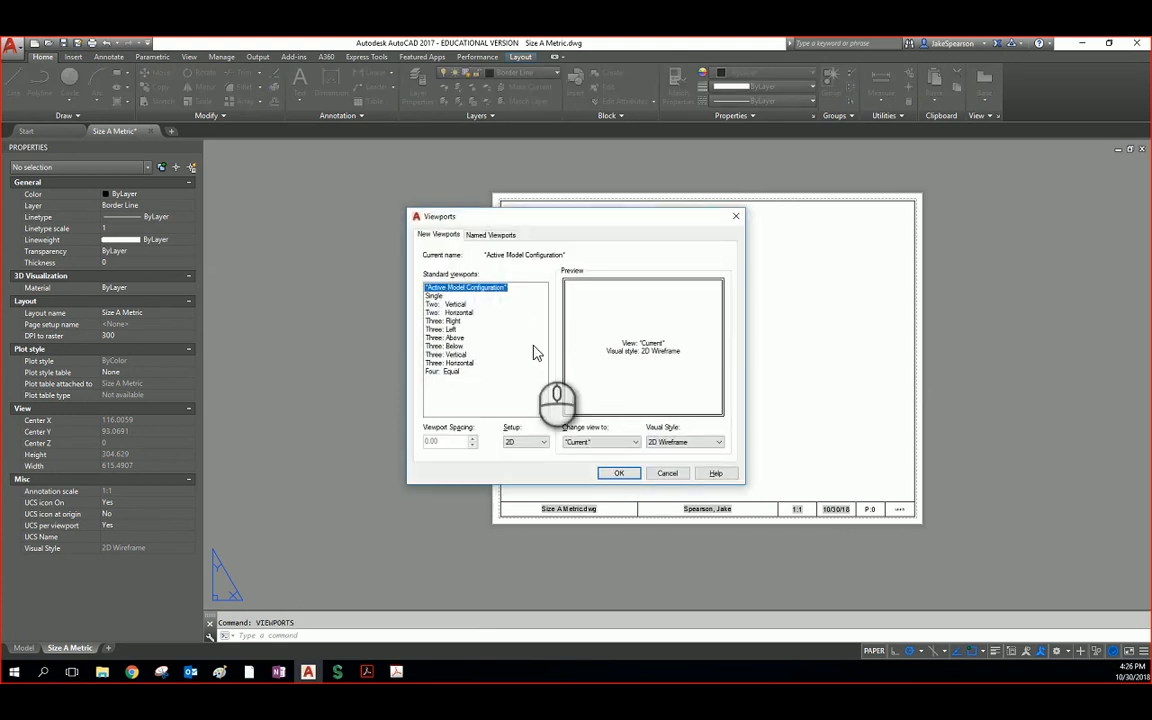
pyautogui.click(618, 473)
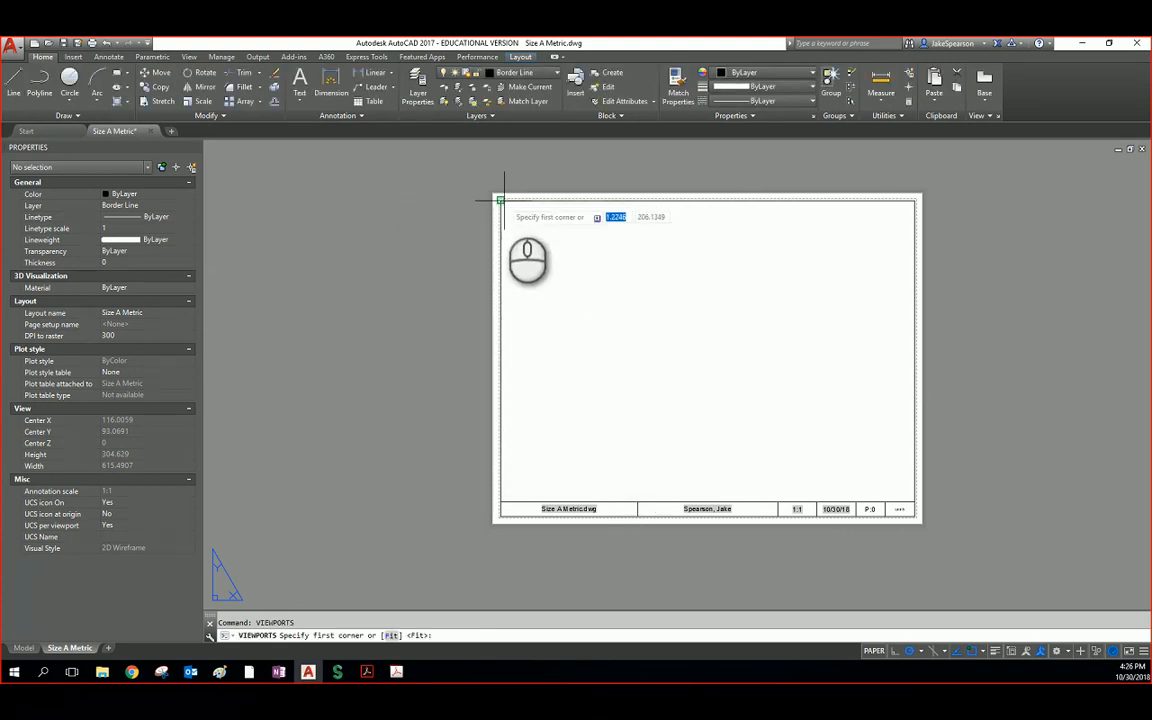
pyautogui.click(500, 200)
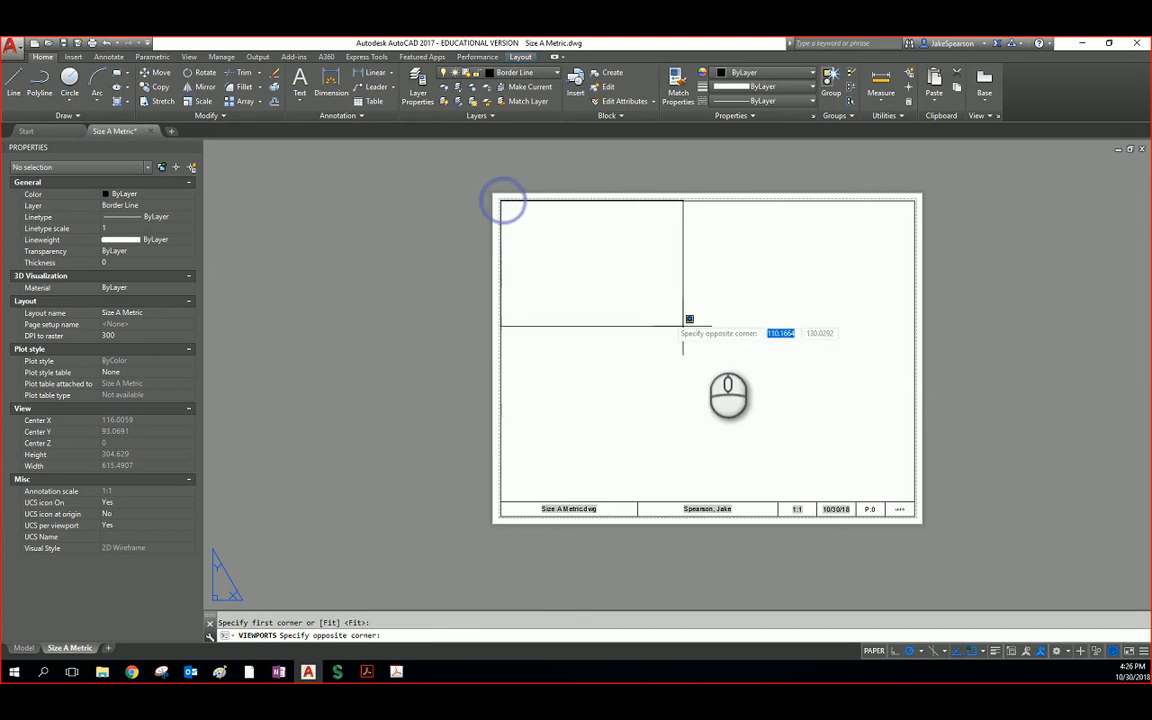
pyautogui.click(885, 514)
pyautogui.press('Escape')
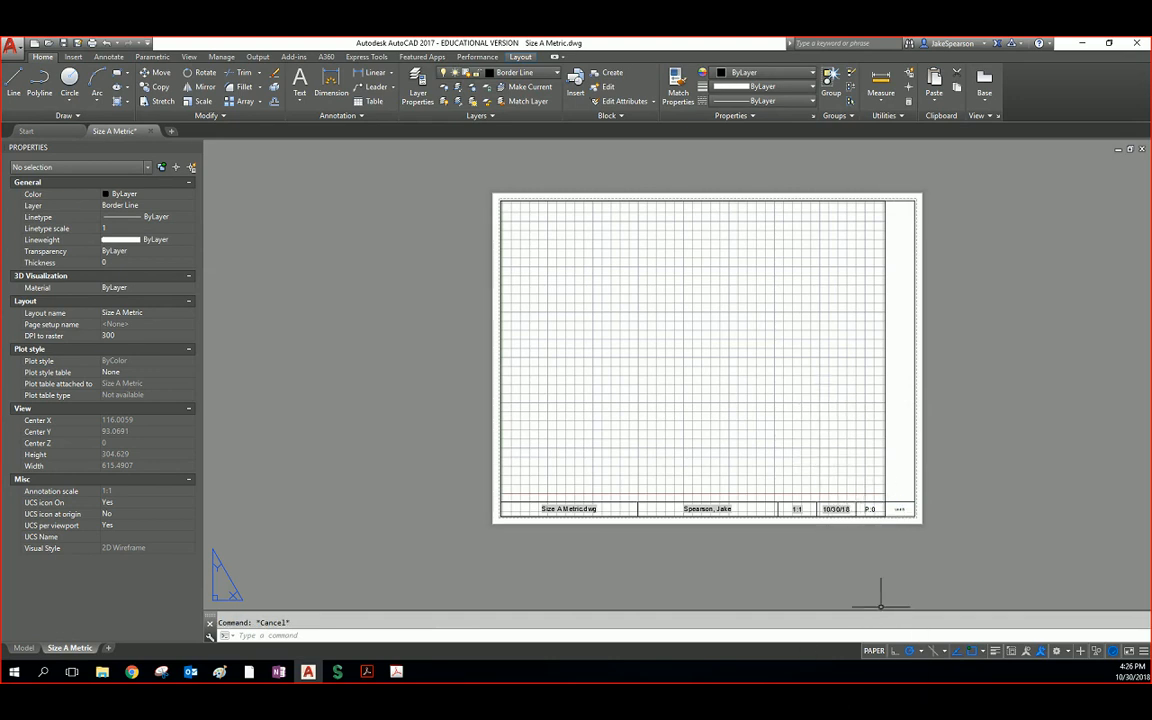
# Step: Draw a freely sized circle in model space
pyautogui.click(22, 648)
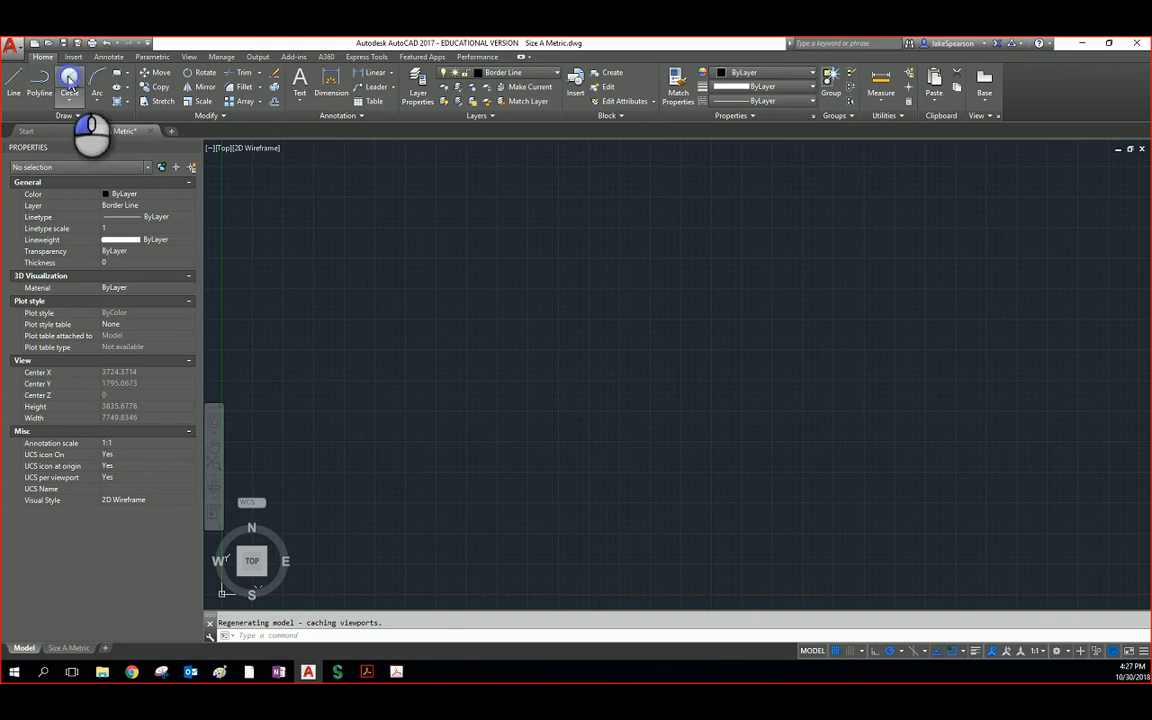
pyautogui.click(651, 409)
pyautogui.click(793, 255)
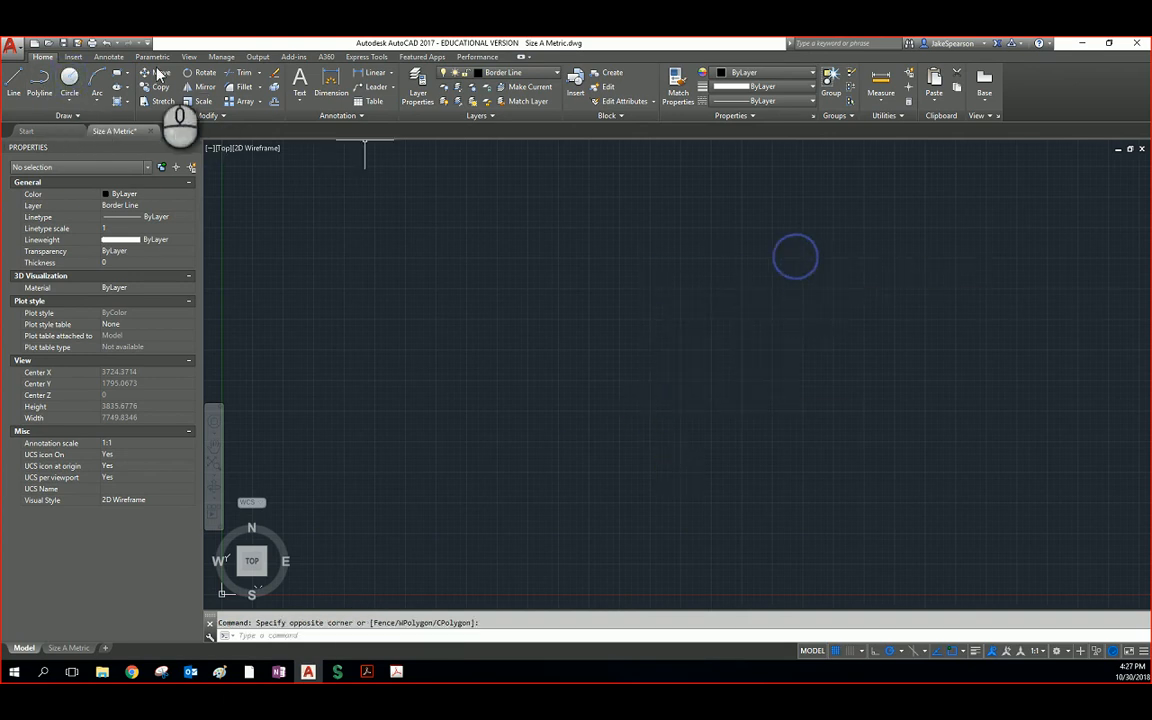
pyautogui.click(69, 80)
pyautogui.click(520, 396)
pyautogui.click(728, 257)
pyautogui.scroll(-10, 663, 352)
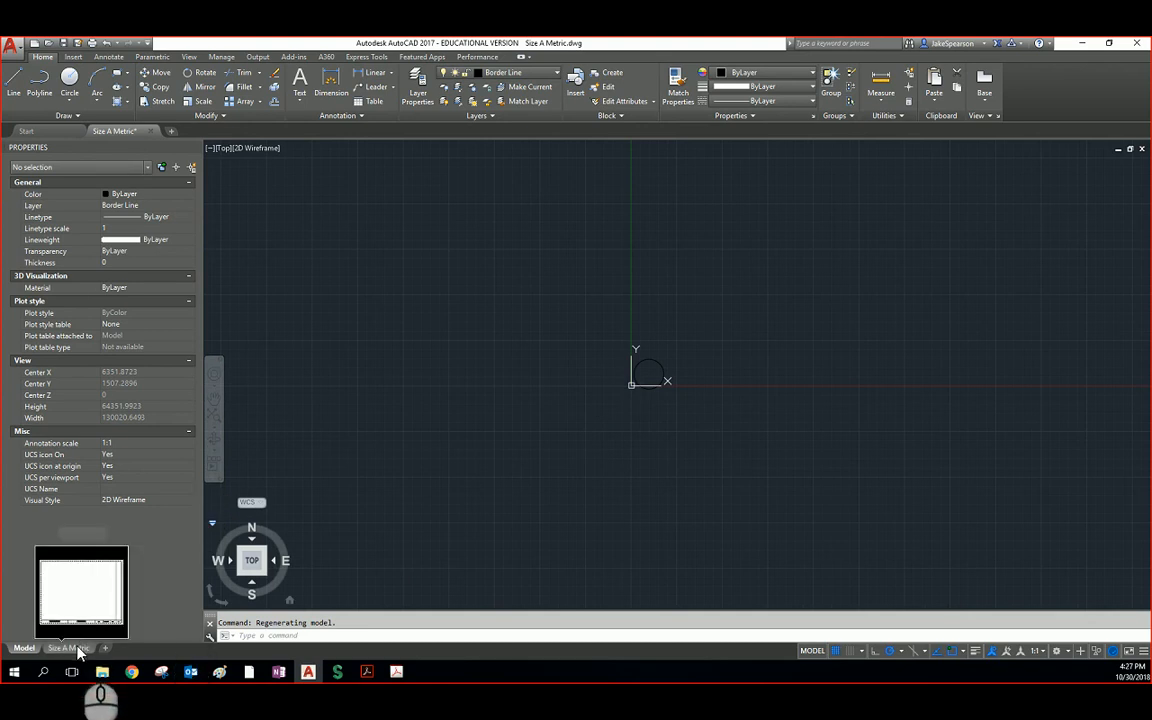
# Step: Relocate the UCS origin to a free point below and to the left of the circle
pyautogui.click(632, 384)
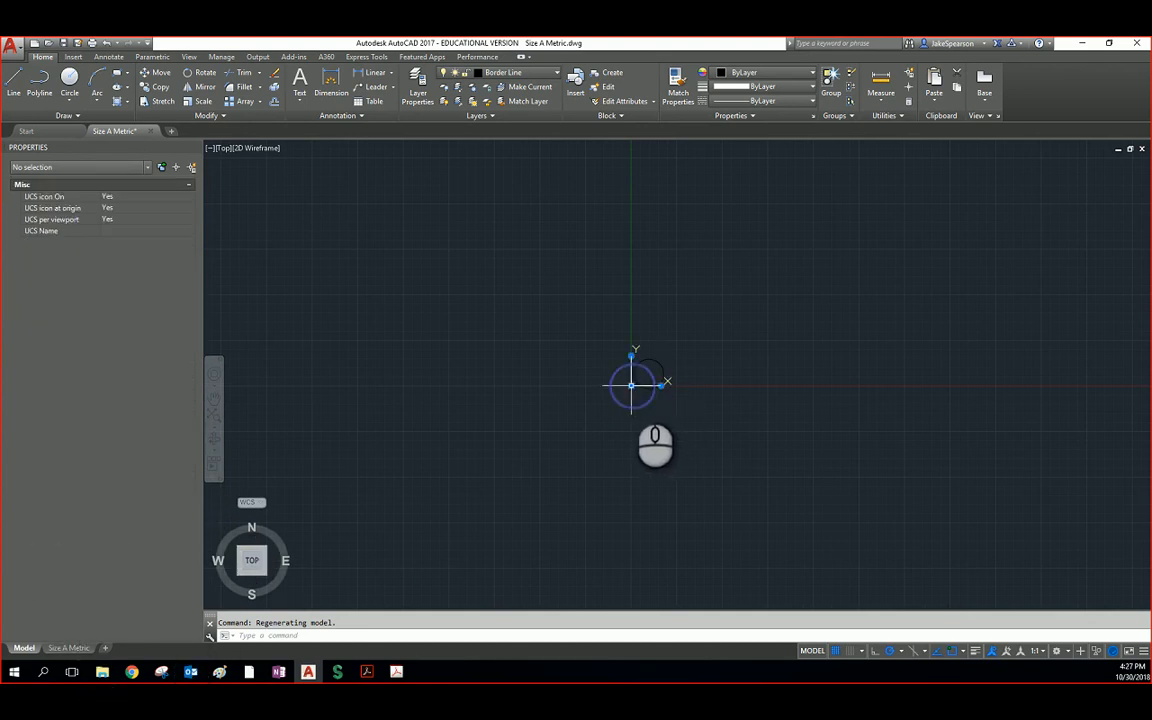
pyautogui.click(632, 384)
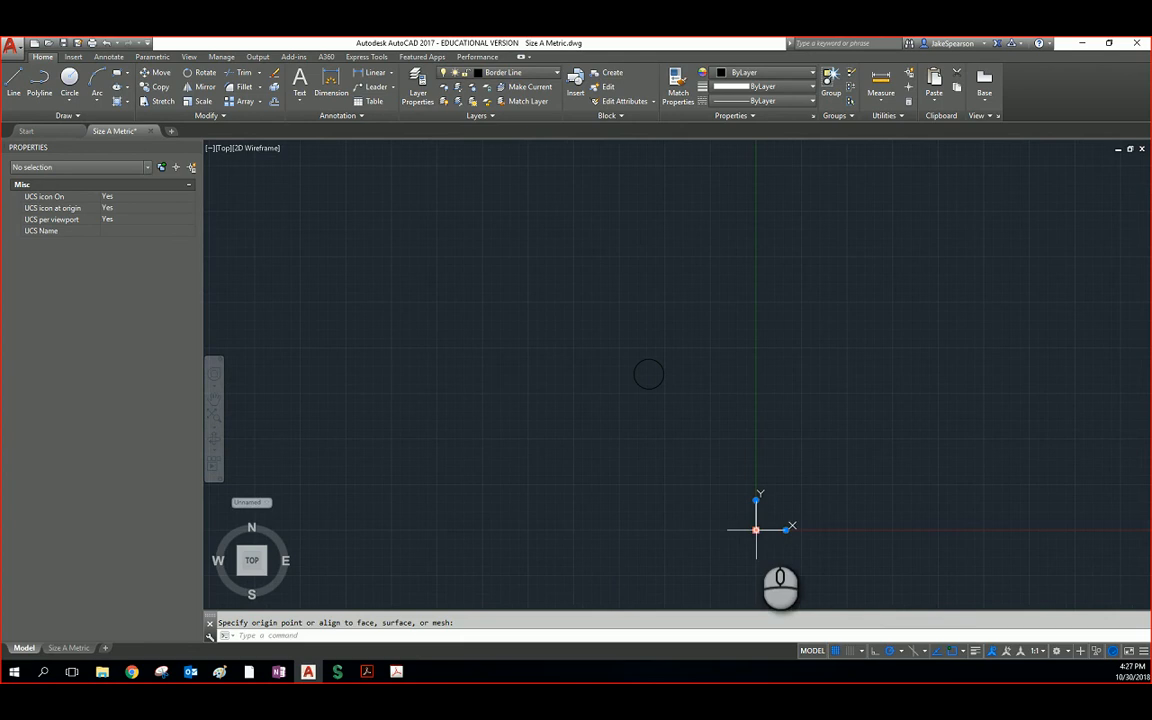
pyautogui.click(475, 515)
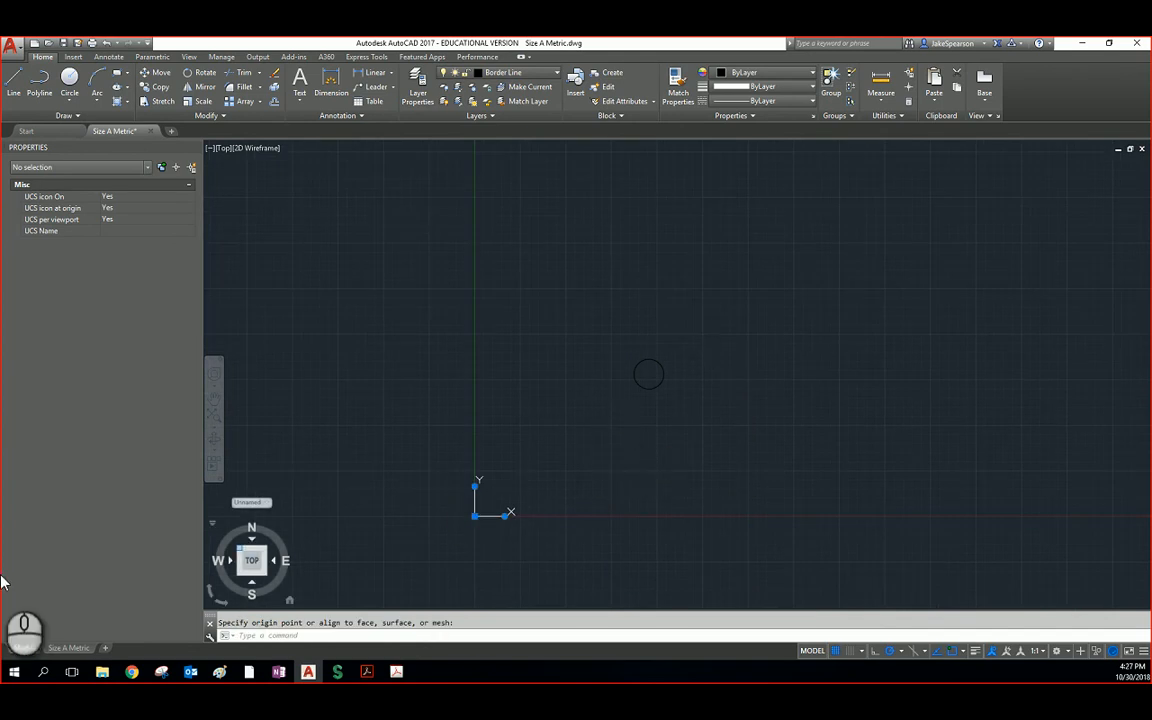
# Step: Activate model space inside the Size A Metric layout's viewport, zoom it to extents and reposition the circle within it
pyautogui.moveTo(61, 650)
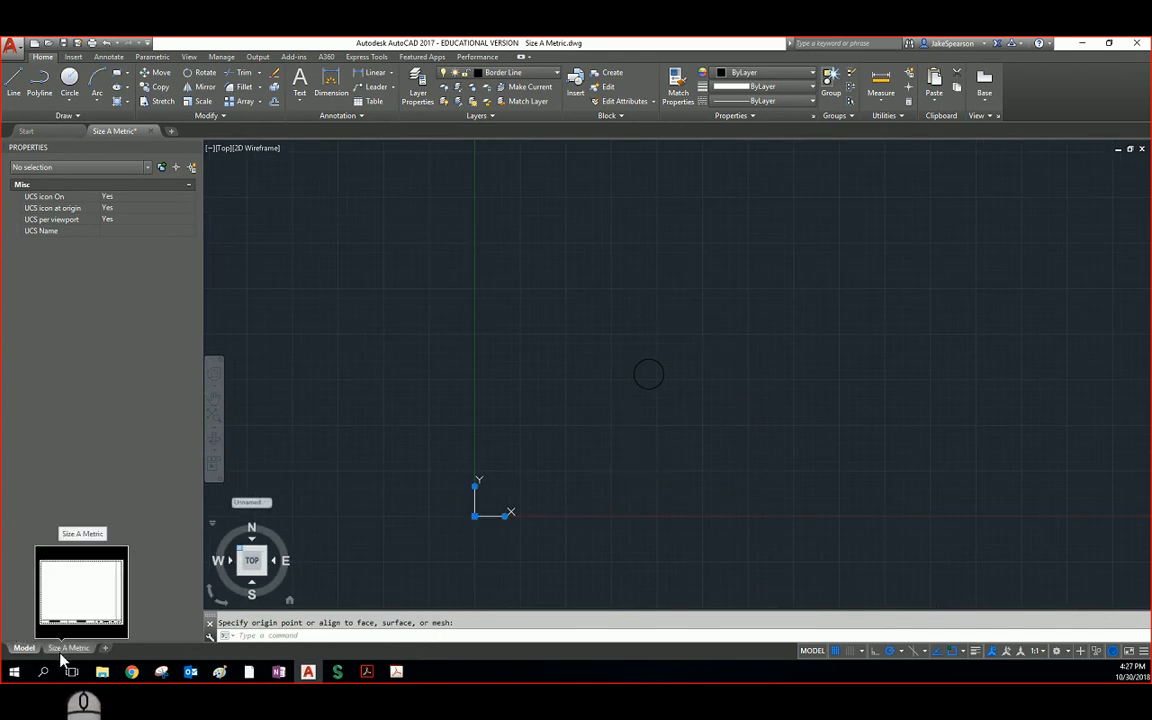
pyautogui.click(67, 648)
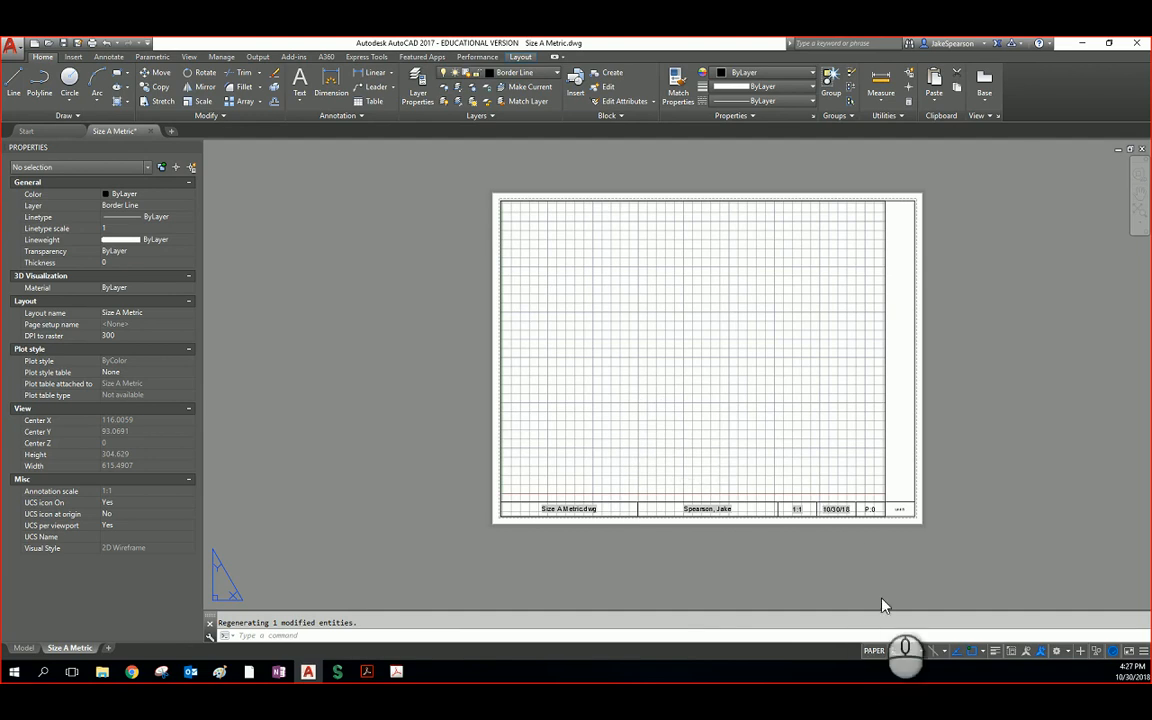
pyautogui.moveTo(771, 466); pyautogui.dragTo(812, 445, button='middle')
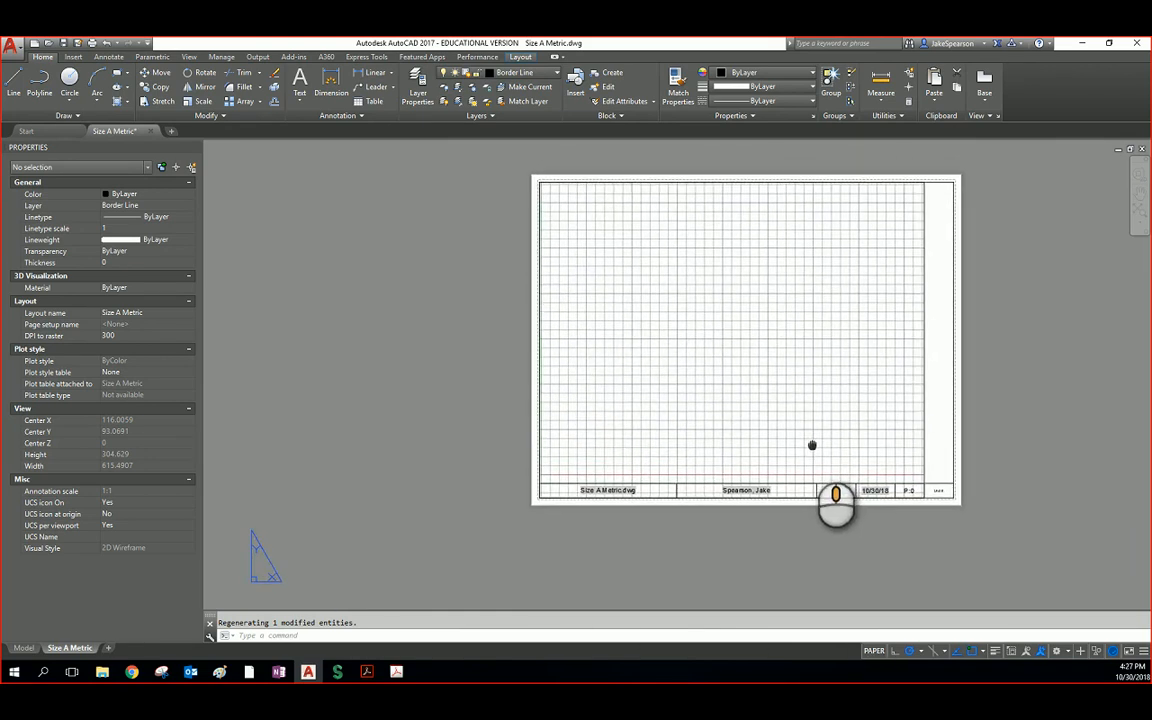
pyautogui.click(875, 652)
pyautogui.moveTo(766, 350); pyautogui.dragTo(864, 386, button='middle')
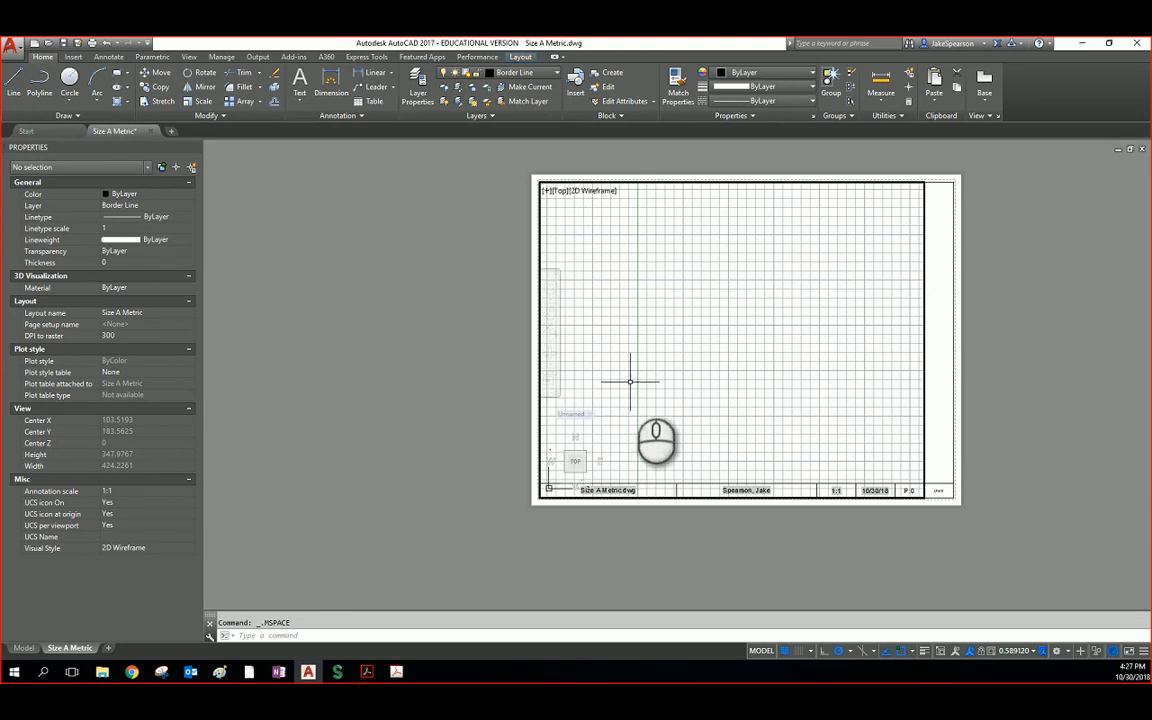
pyautogui.middleClick(630, 447)
pyautogui.middleClick(630, 447)
pyautogui.moveTo(729, 406)
pyautogui.mouseDown(button='middle')
pyautogui.moveTo(866, 388)
pyautogui.moveTo(676, 329)
pyautogui.mouseUp(button='middle')
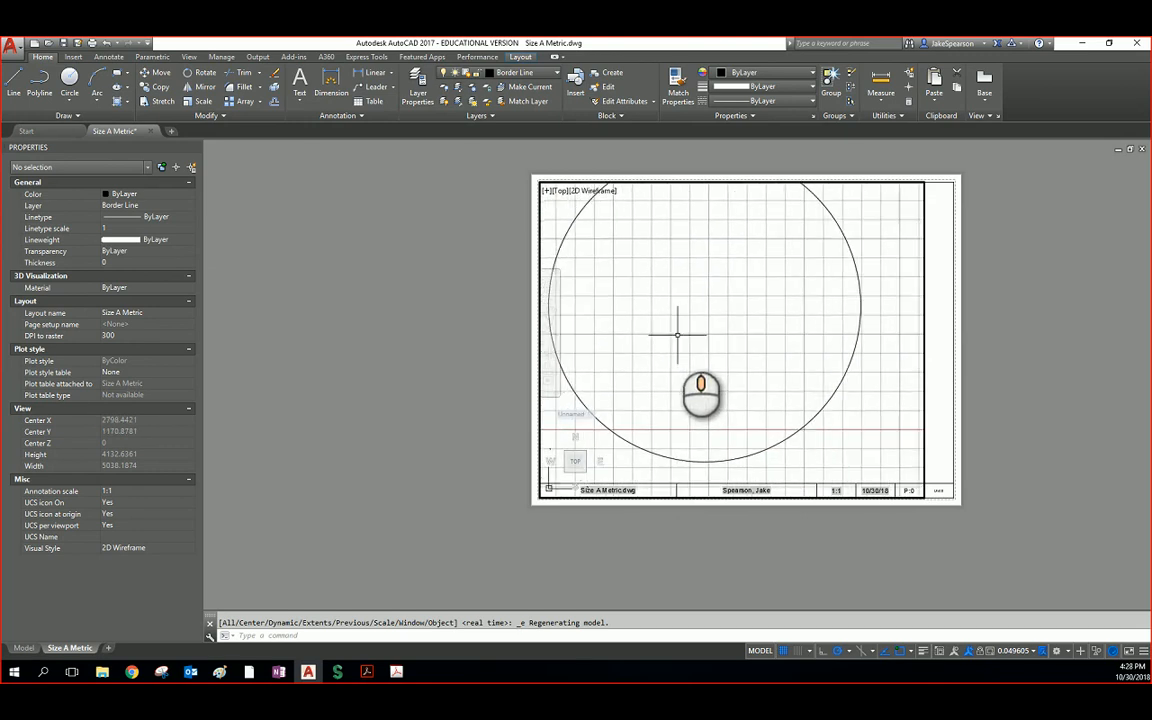
# Step: Return to paper space and stretch the viewport's lower-right corner to where the title block's top line meets the right border
pyautogui.doubleClick(940, 428)
pyautogui.click(931, 458)
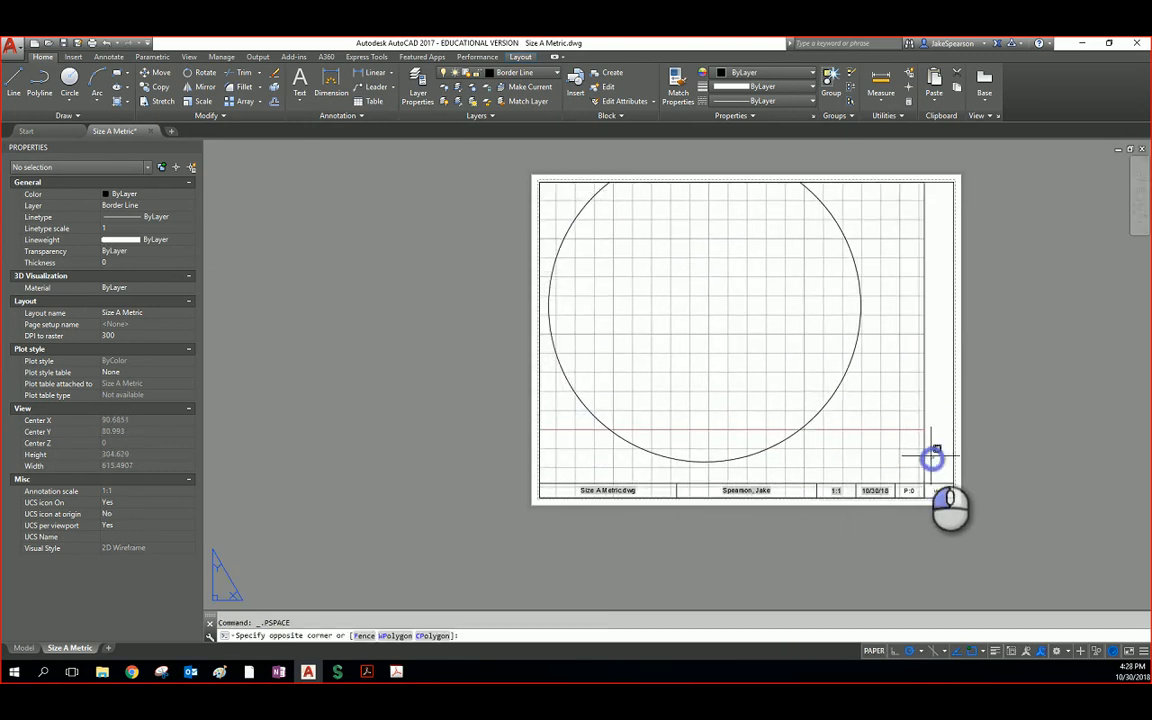
pyautogui.click(915, 429)
pyautogui.click(924, 496)
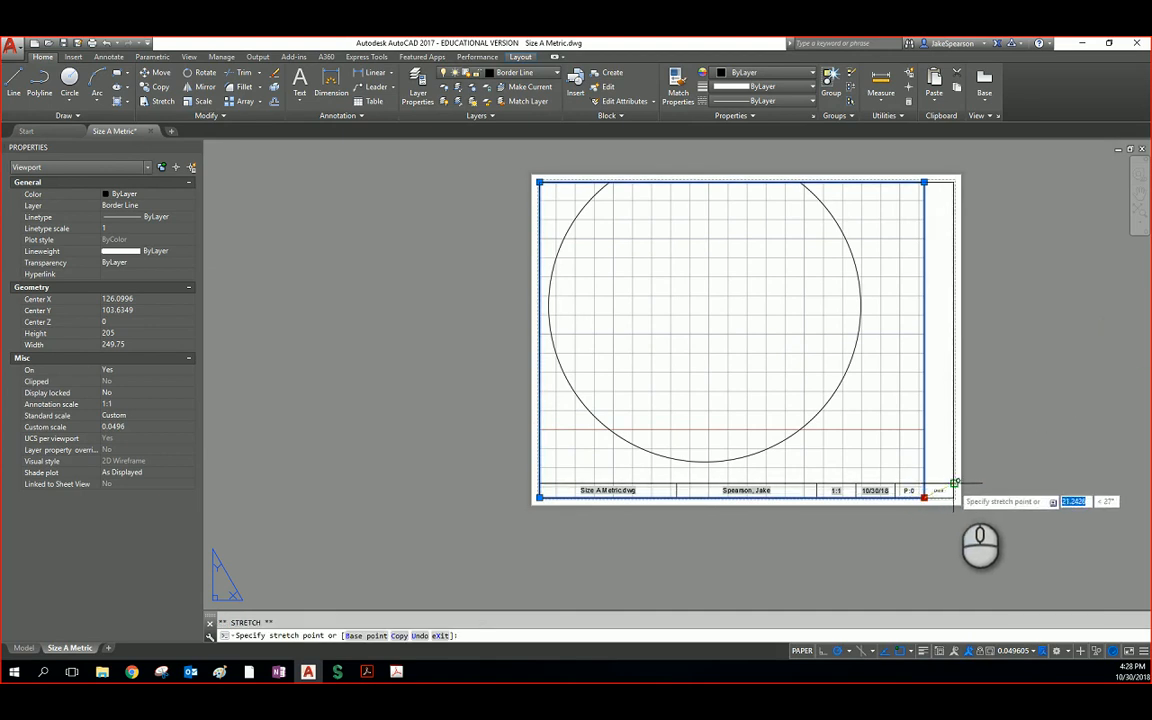
pyautogui.click(954, 484)
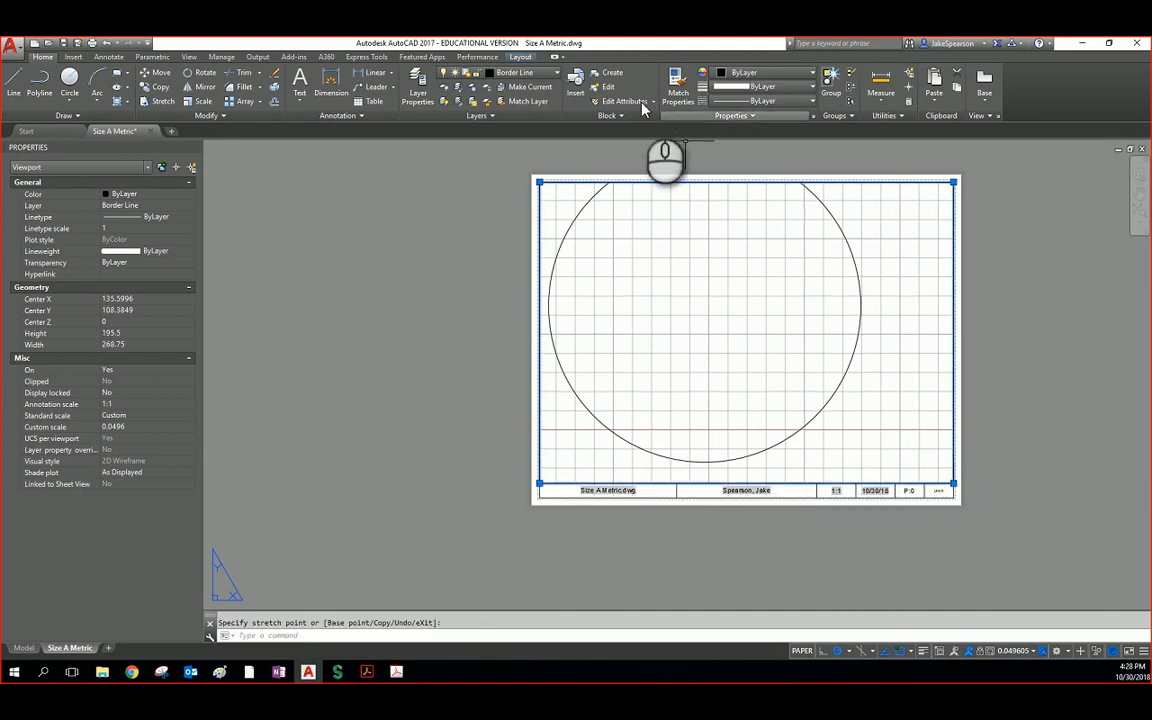
pyautogui.click(540, 72)
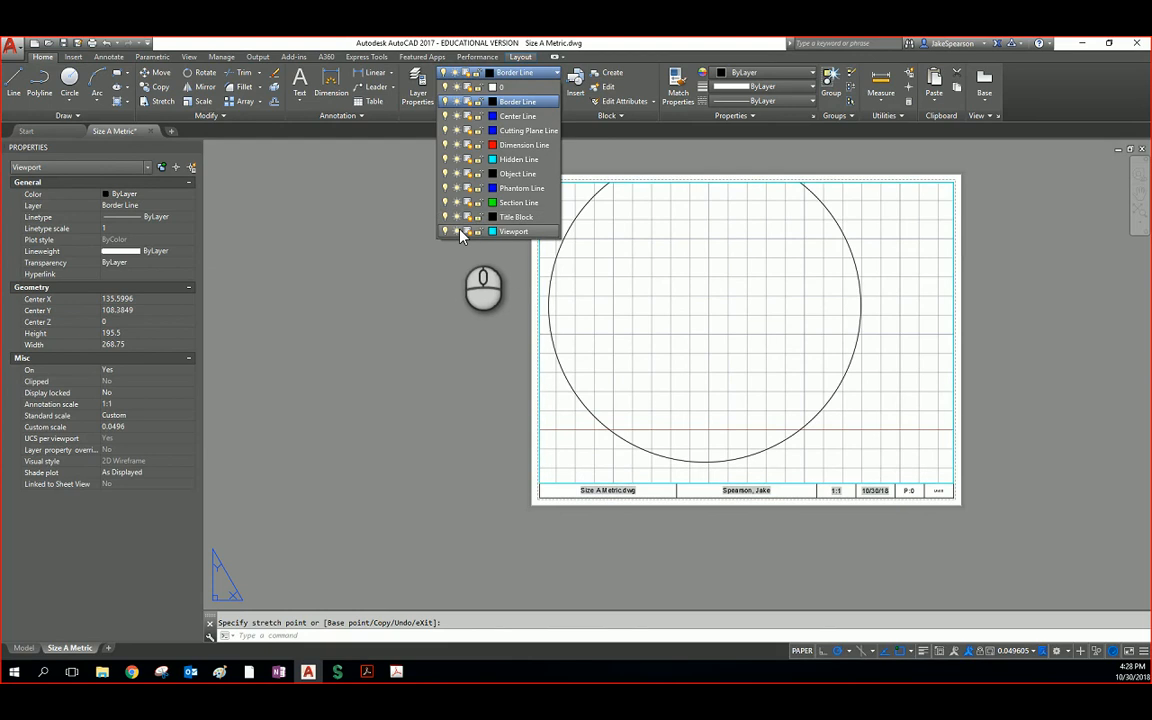
pyautogui.click(458, 231)
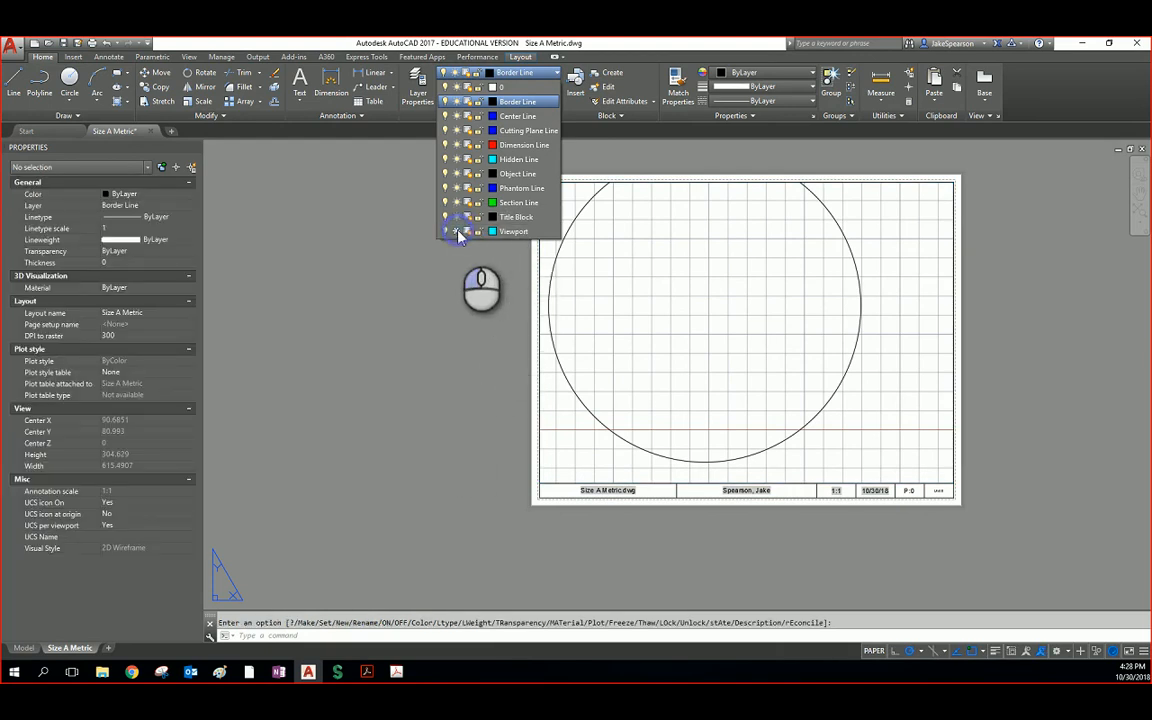
pyautogui.click(470, 316)
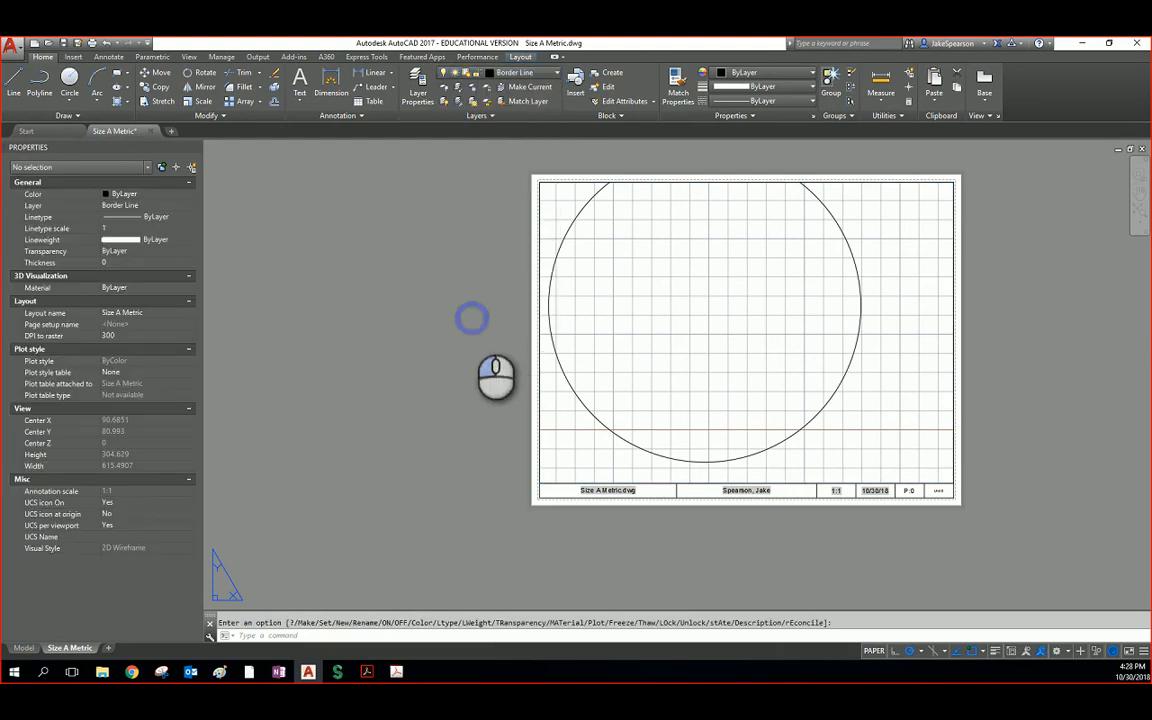
# Step: Assign the layout's viewport to the Viewport layer and clear the selection
pyautogui.click(900, 483)
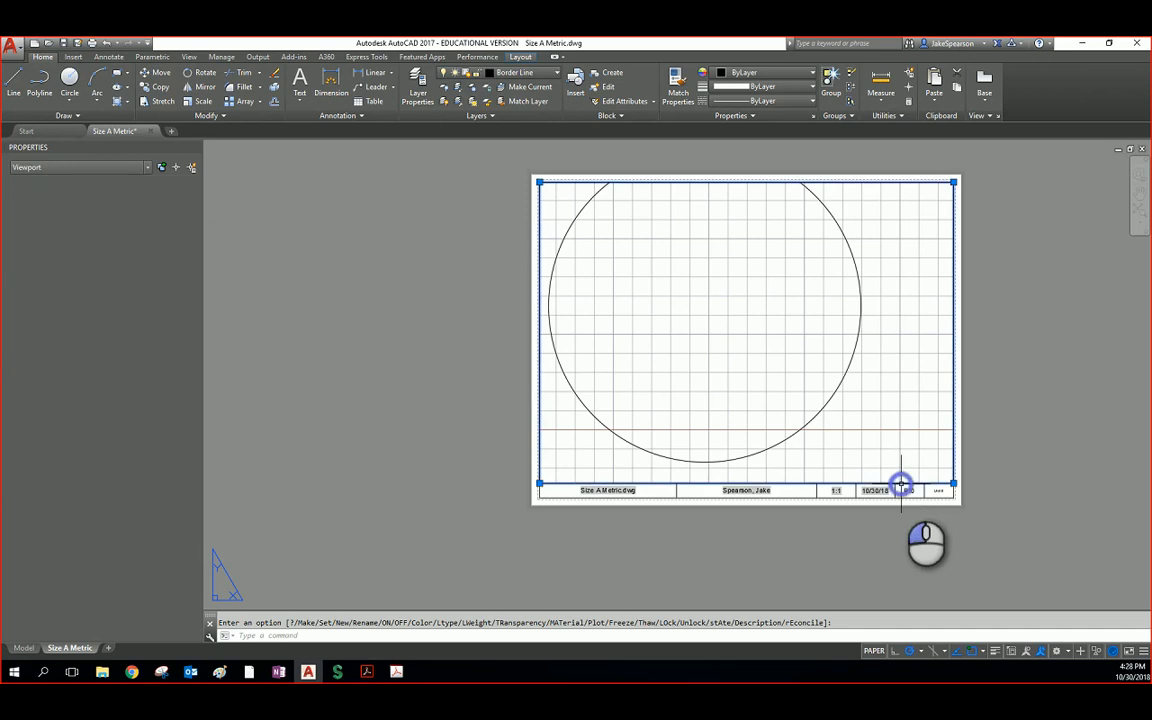
pyautogui.click(515, 72)
pyautogui.click(515, 231)
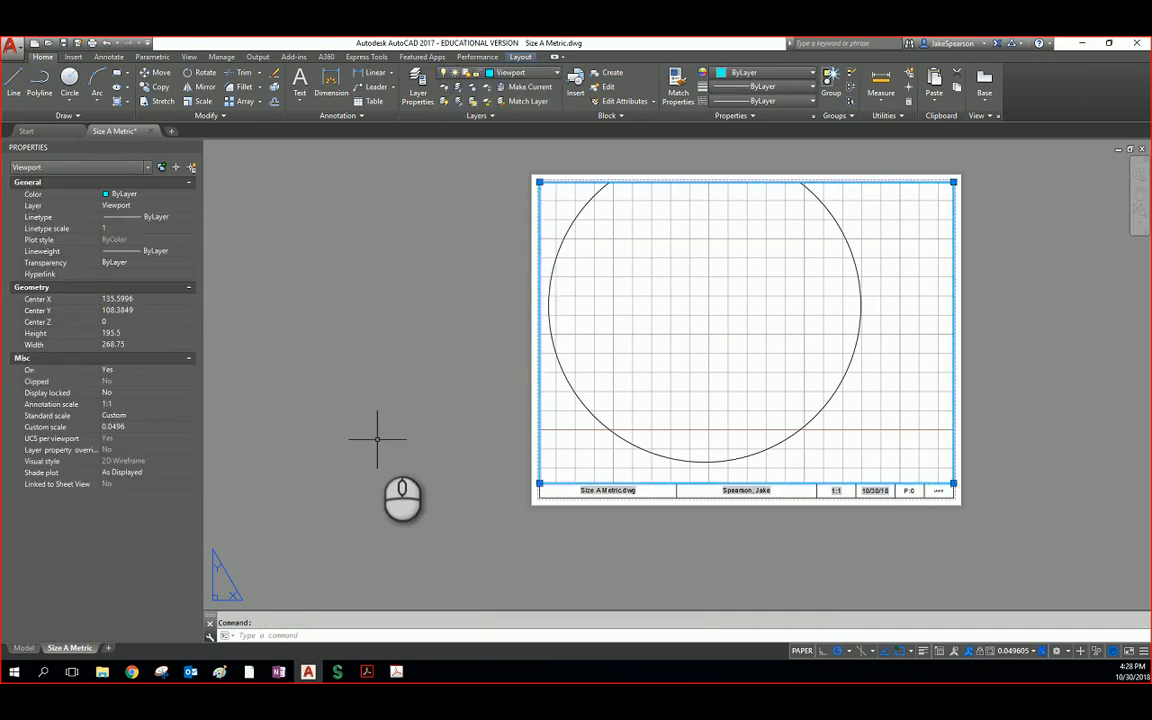
pyautogui.press('Escape')
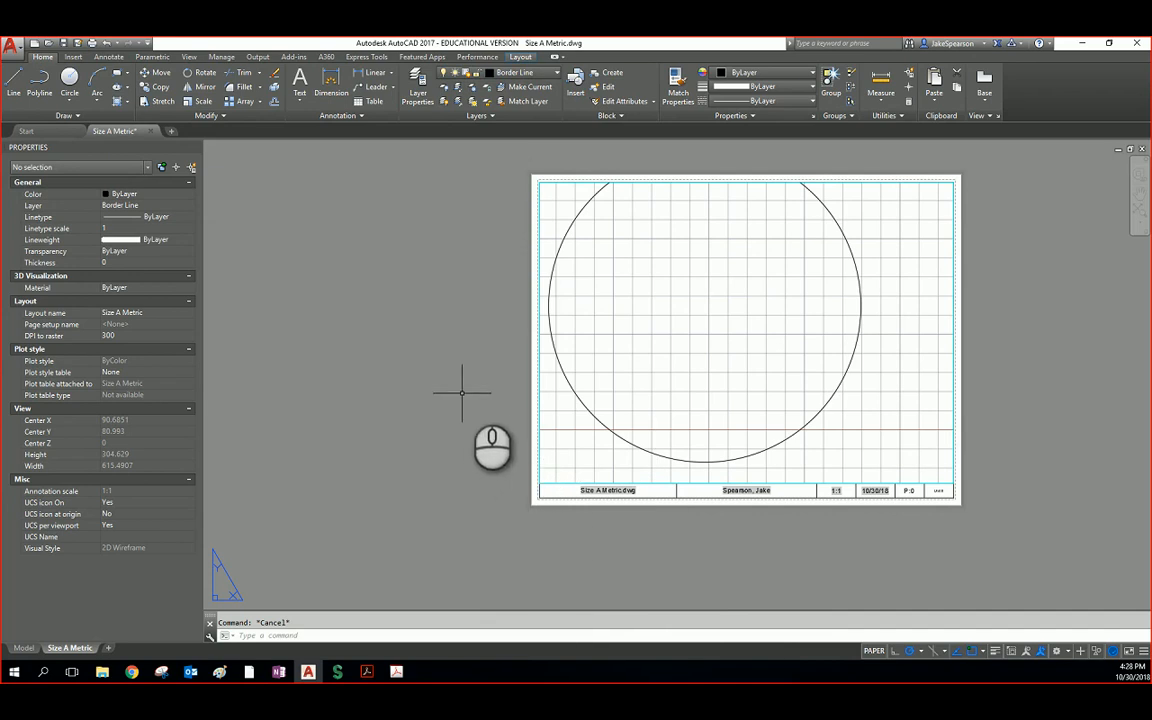
# Step: Freeze the Viewport layer so the viewport's outline is hidden on the layout
pyautogui.moveTo(792, 309); pyautogui.dragTo(796, 373, button='middle')
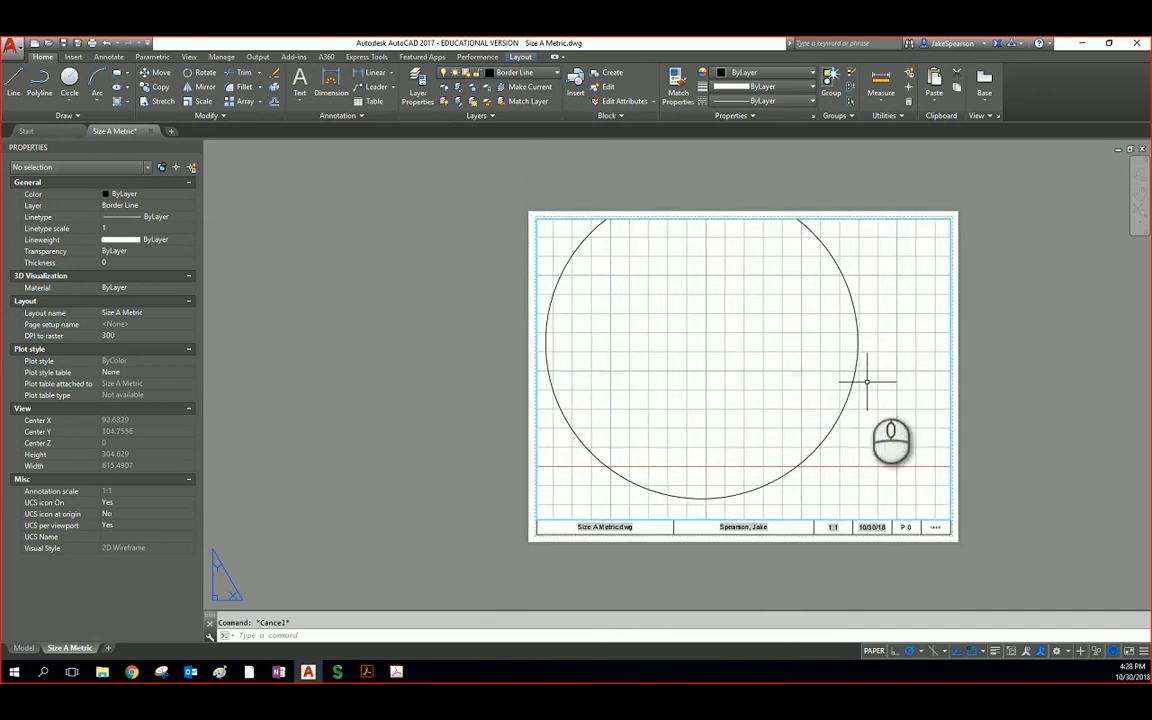
pyautogui.moveTo(787, 521)
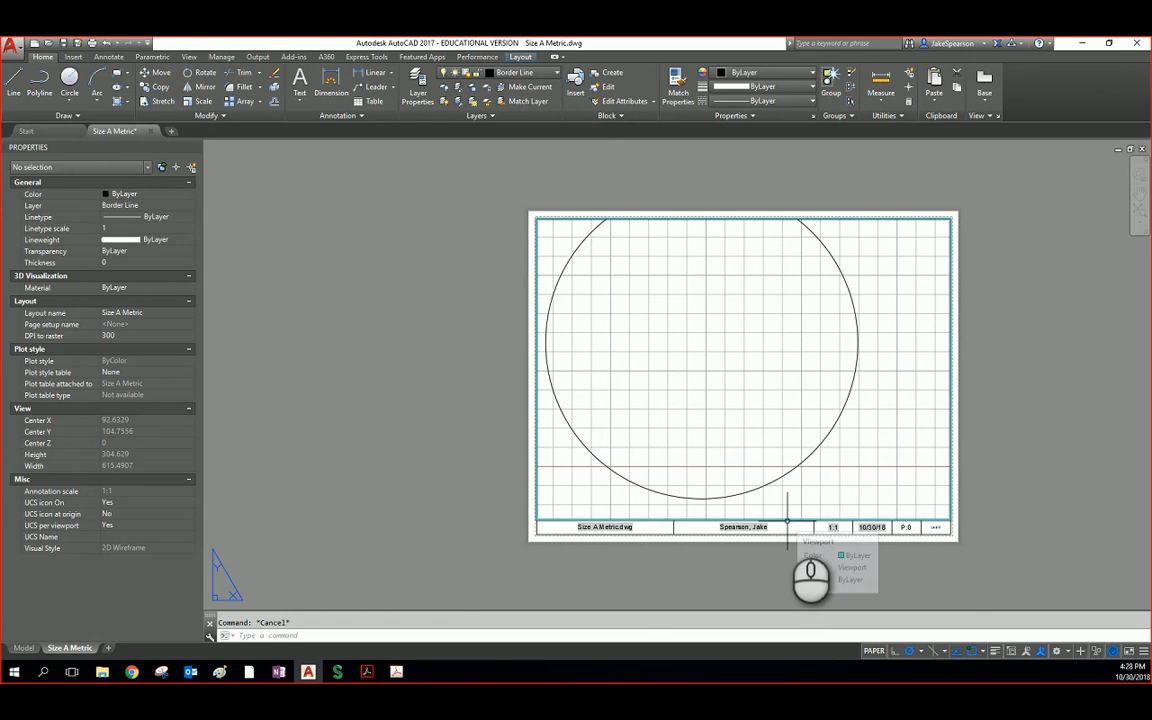
pyautogui.click(787, 521)
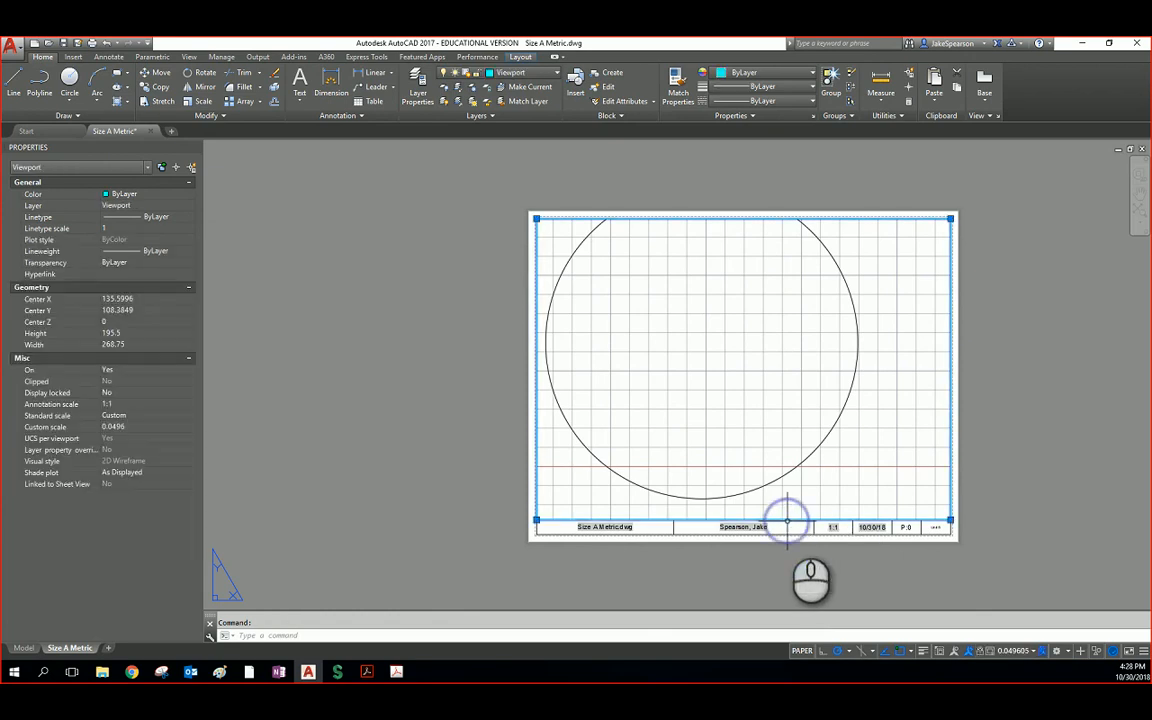
pyautogui.click(533, 76)
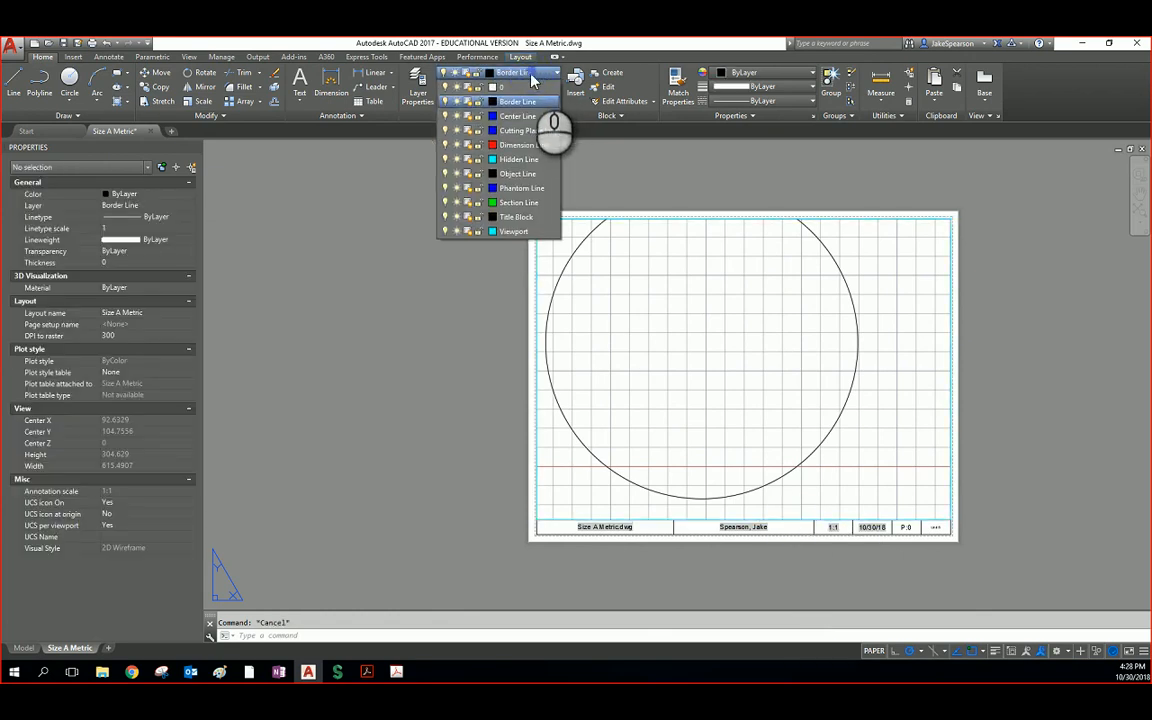
pyautogui.click(455, 232)
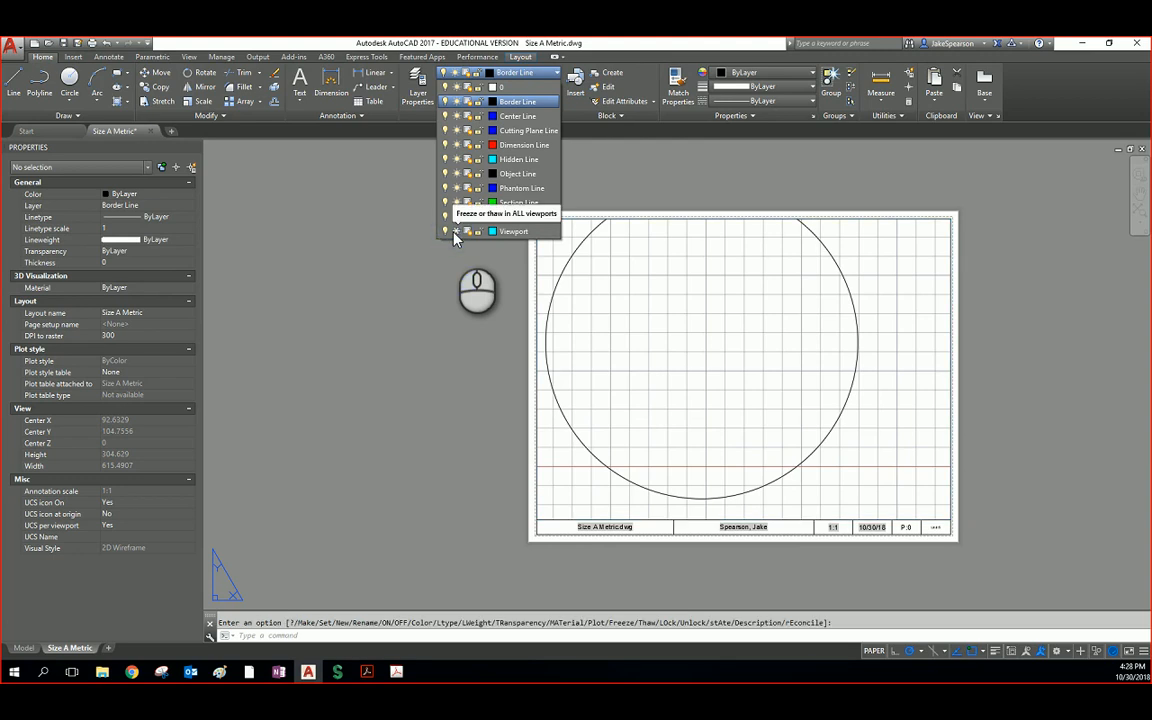
pyautogui.click(455, 232)
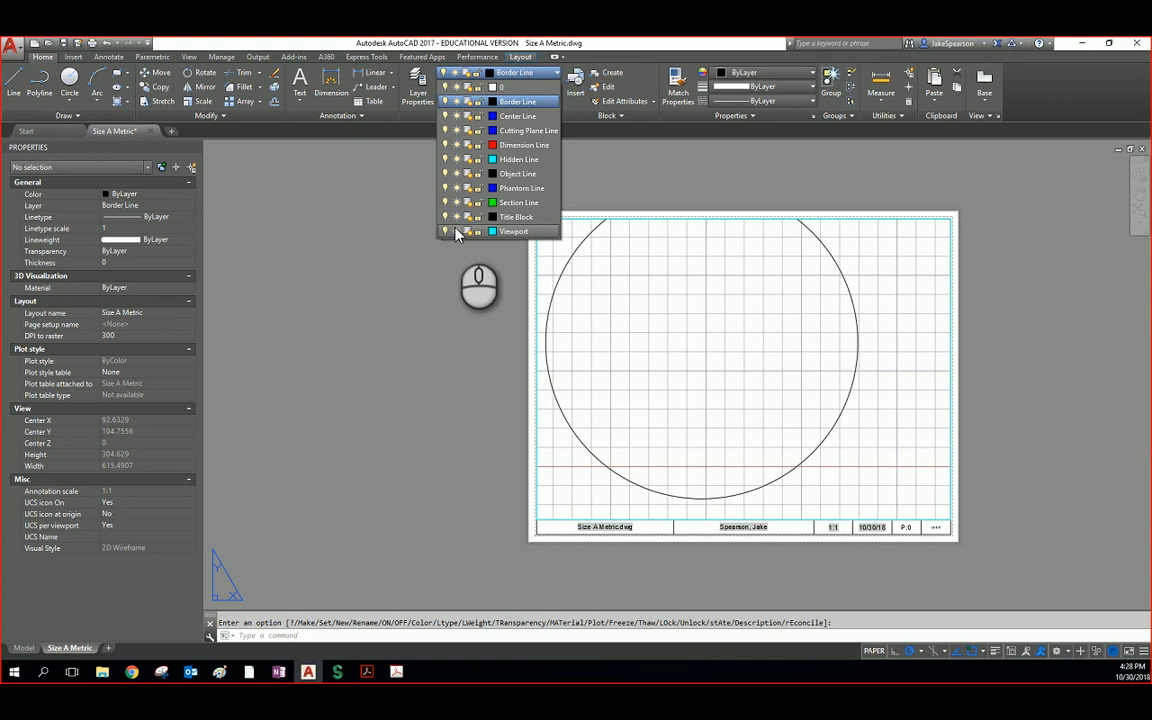
pyautogui.click(440, 358)
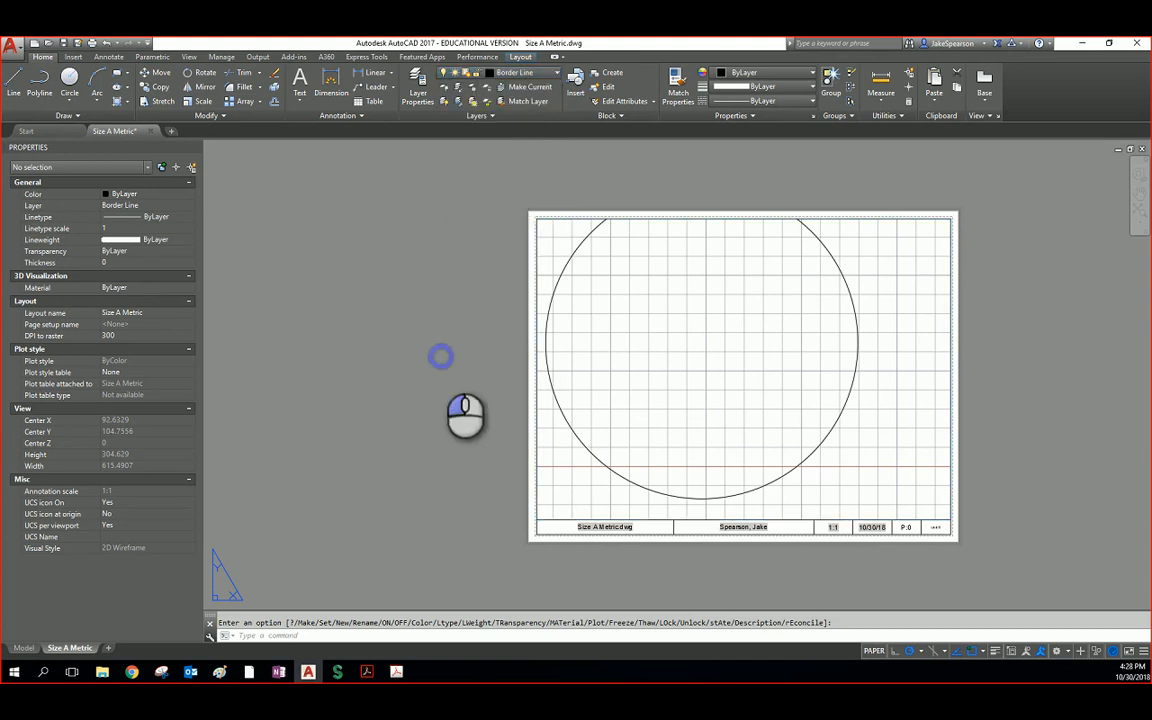
# Step: Activate model space inside the layout's viewport and erase the circle
pyautogui.moveTo(654, 375); pyautogui.dragTo(626, 369, button='middle')
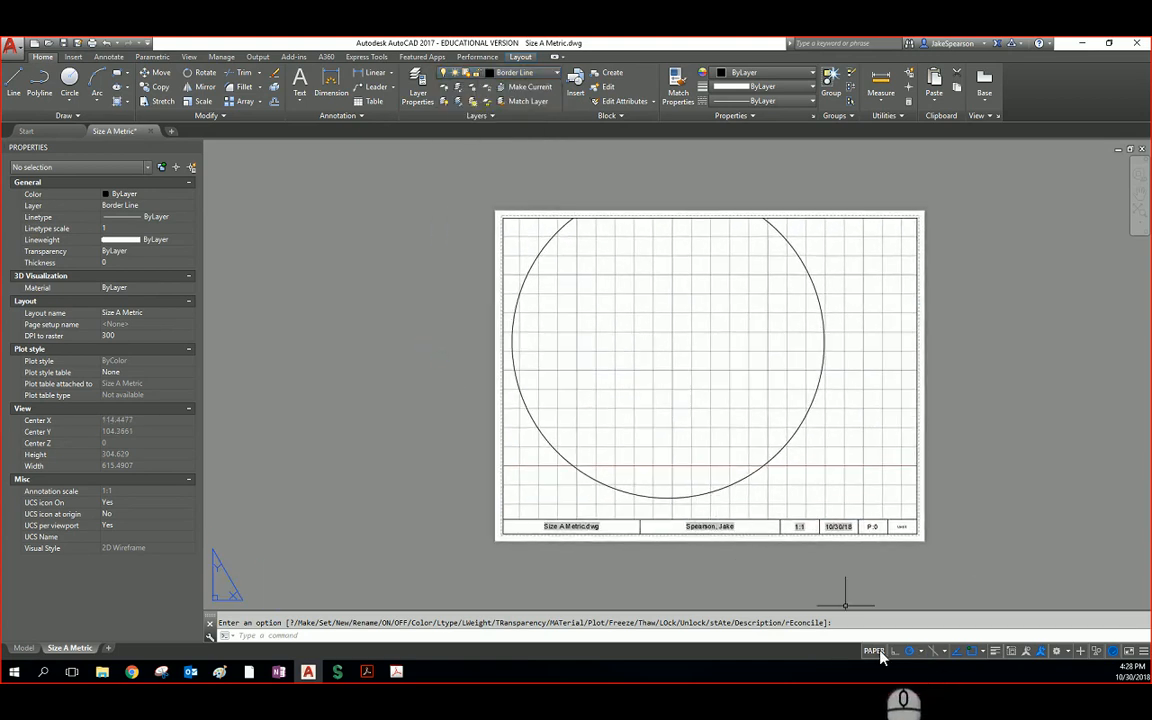
pyautogui.doubleClick(819, 450)
pyautogui.moveTo(674, 337); pyautogui.dragTo(694, 351, button='middle')
pyautogui.scroll(-4, 720, 395)
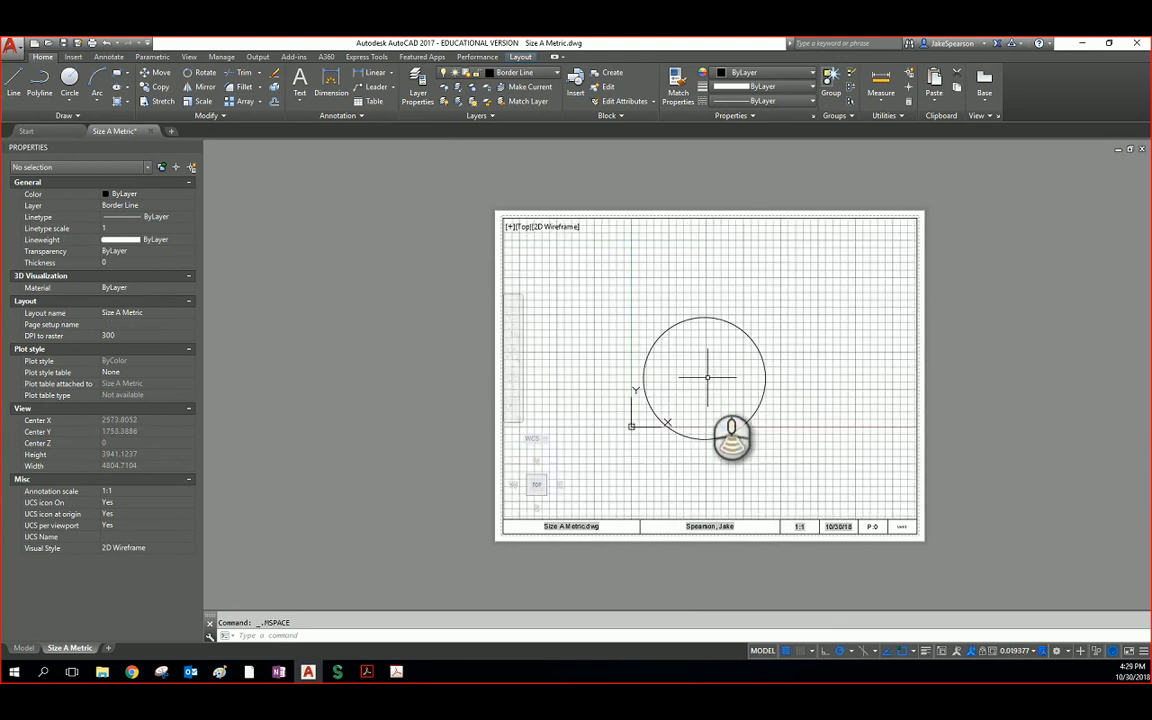
pyautogui.click(839, 447)
pyautogui.click(712, 312)
pyautogui.press('Delete')
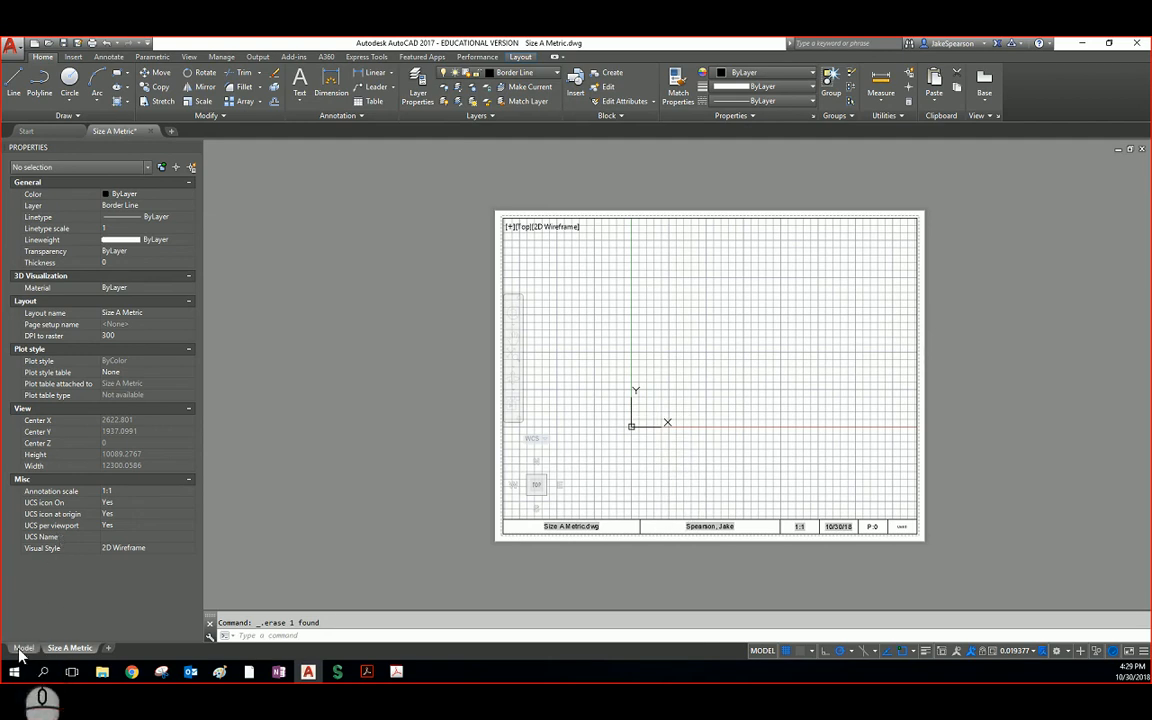
# Step: In paper space, copy the border rectangle and the title block's top line with the border's upper-left corner as base point
pyautogui.moveTo(19, 650)
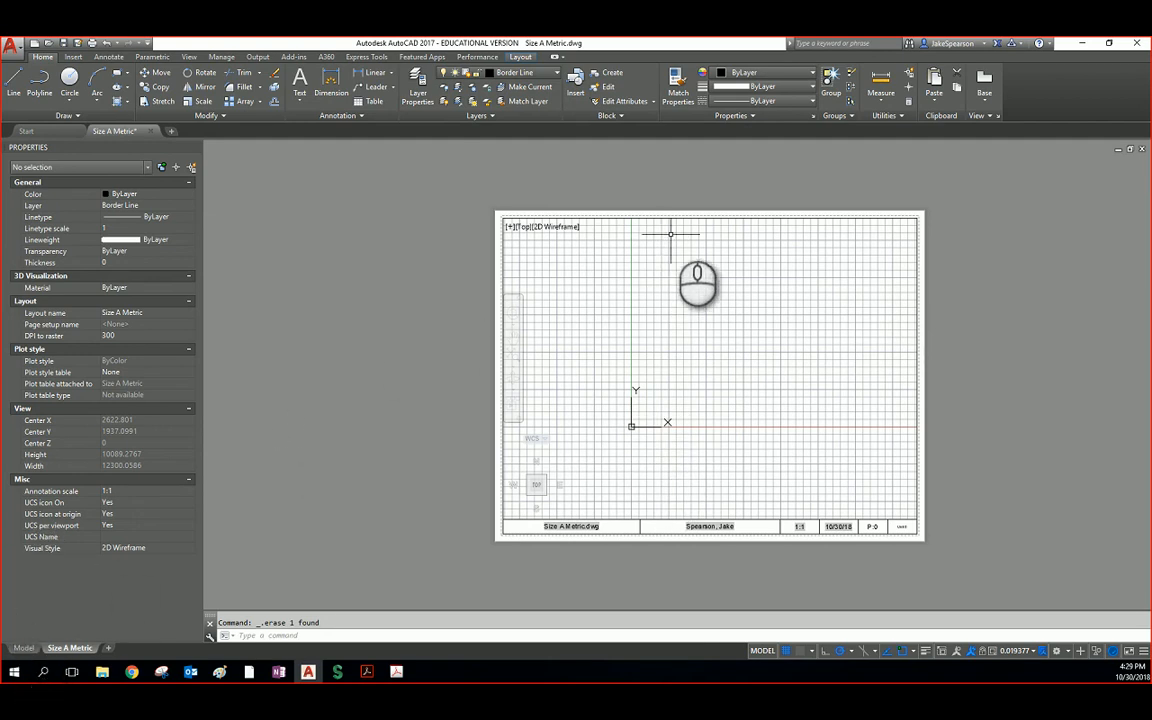
pyautogui.doubleClick(665, 192)
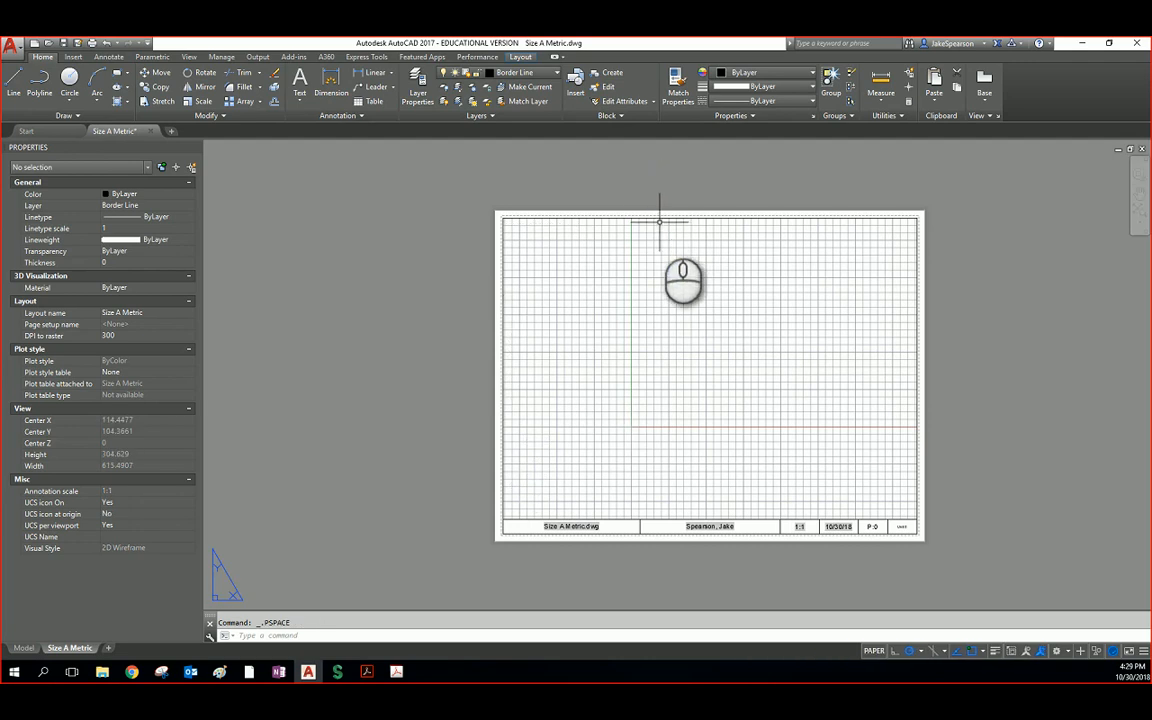
pyautogui.click(659, 216)
pyautogui.click(532, 519)
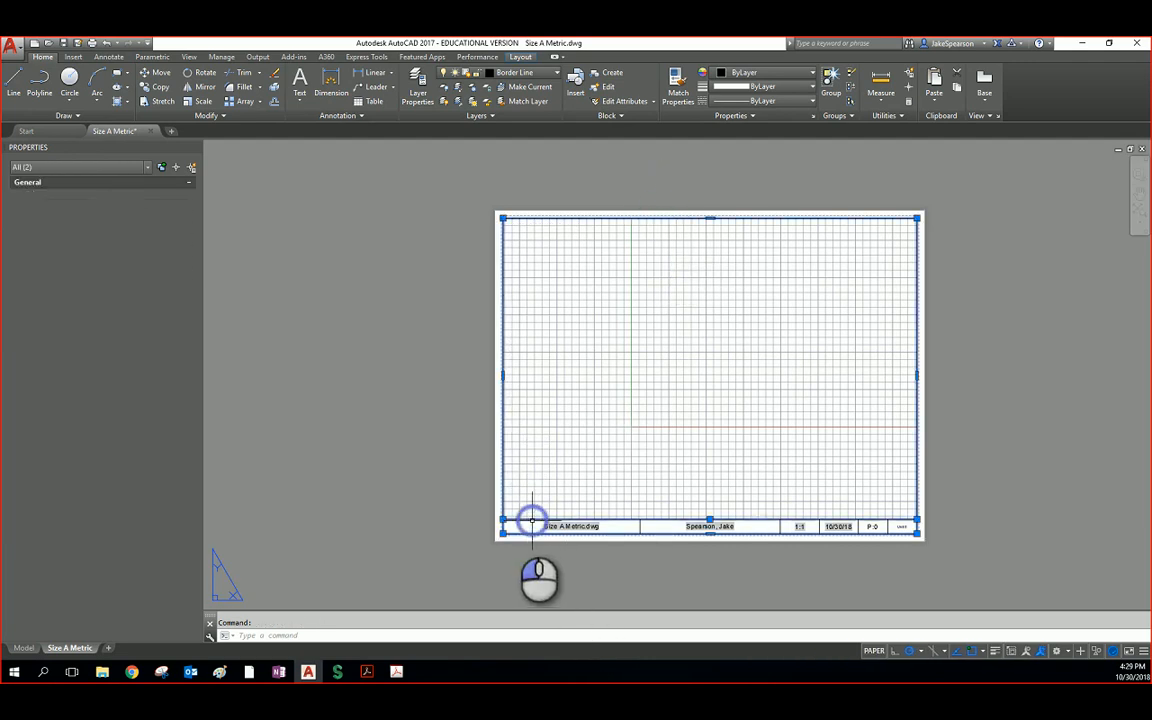
pyautogui.rightClick(375, 336)
pyautogui.moveTo(440, 371)
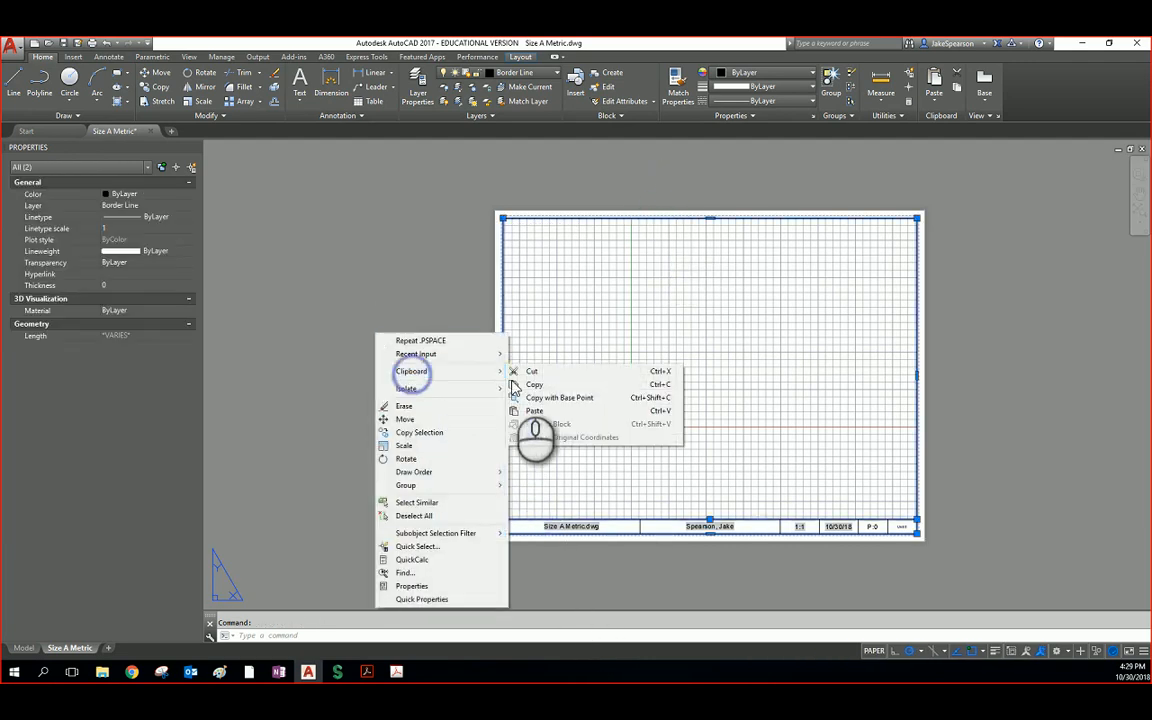
pyautogui.click(558, 398)
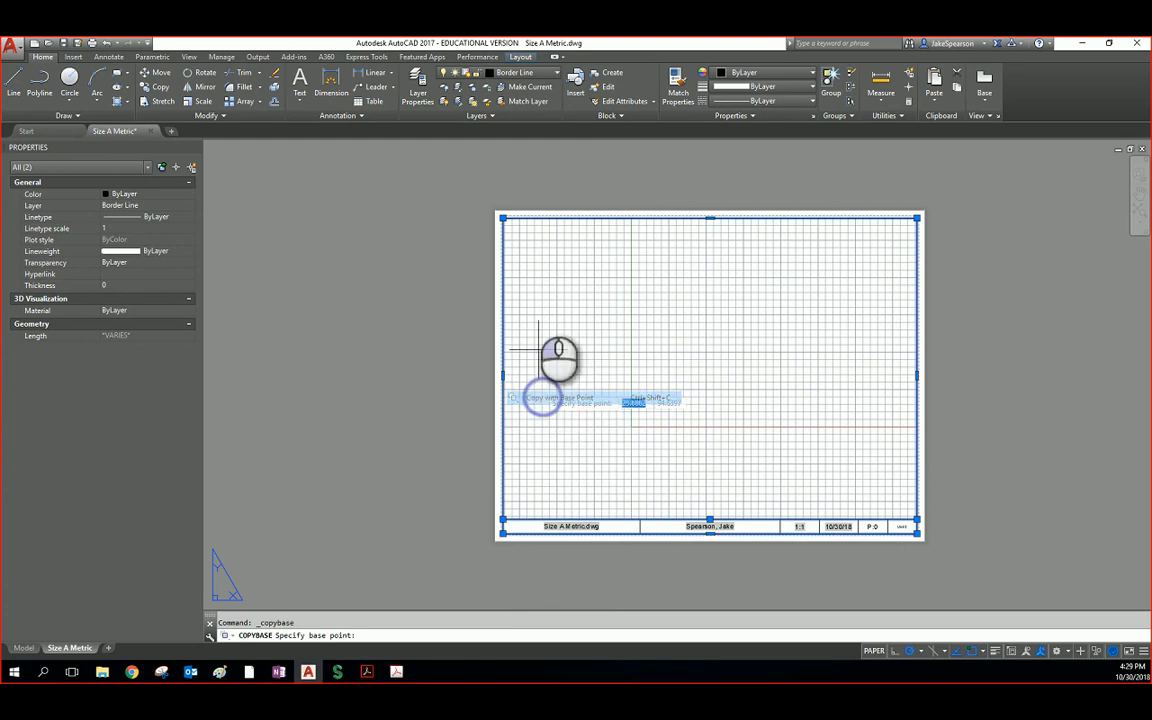
pyautogui.click(504, 219)
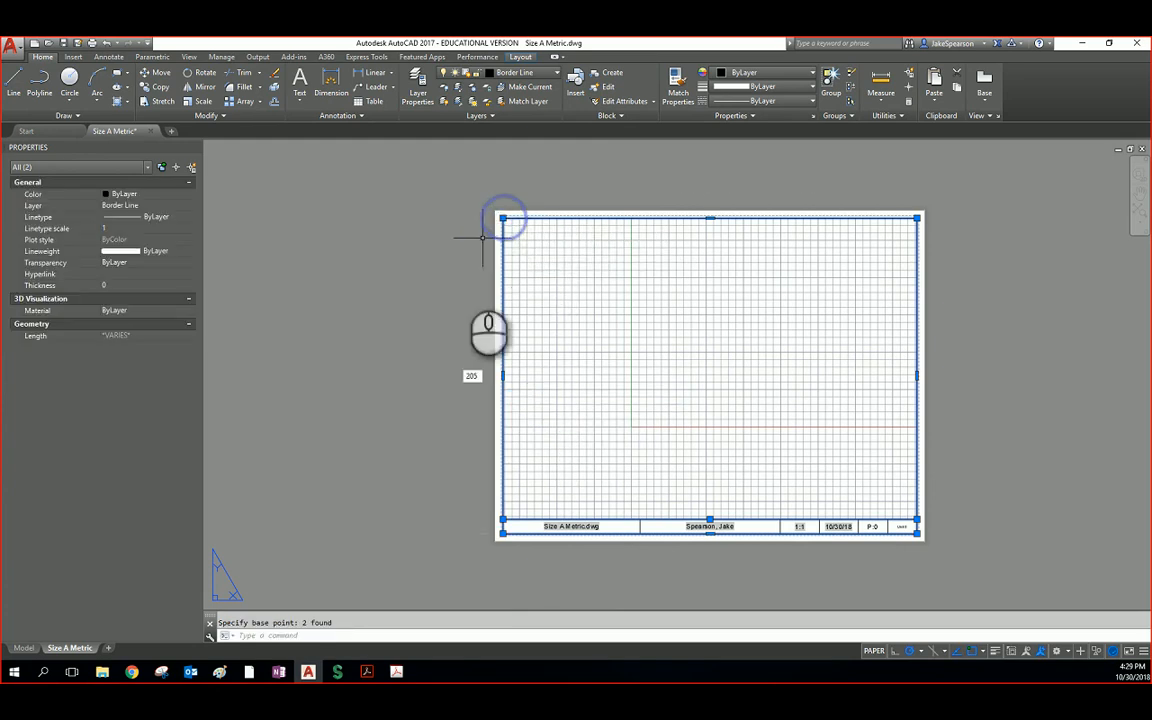
# Step: Paste the copied border and line into model space at a free point just above and beside the UCS origin
pyautogui.click(28, 648)
pyautogui.rightClick(540, 362)
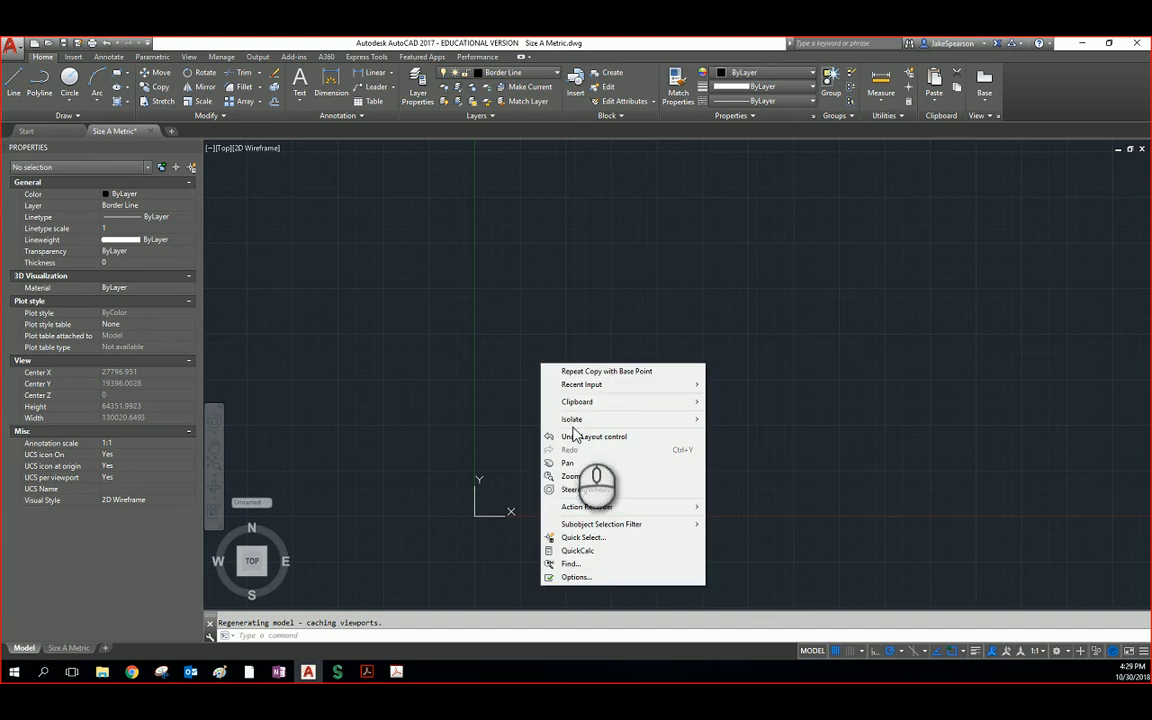
pyautogui.moveTo(577, 405)
pyautogui.click(740, 443)
pyautogui.scroll(2, 514, 463)
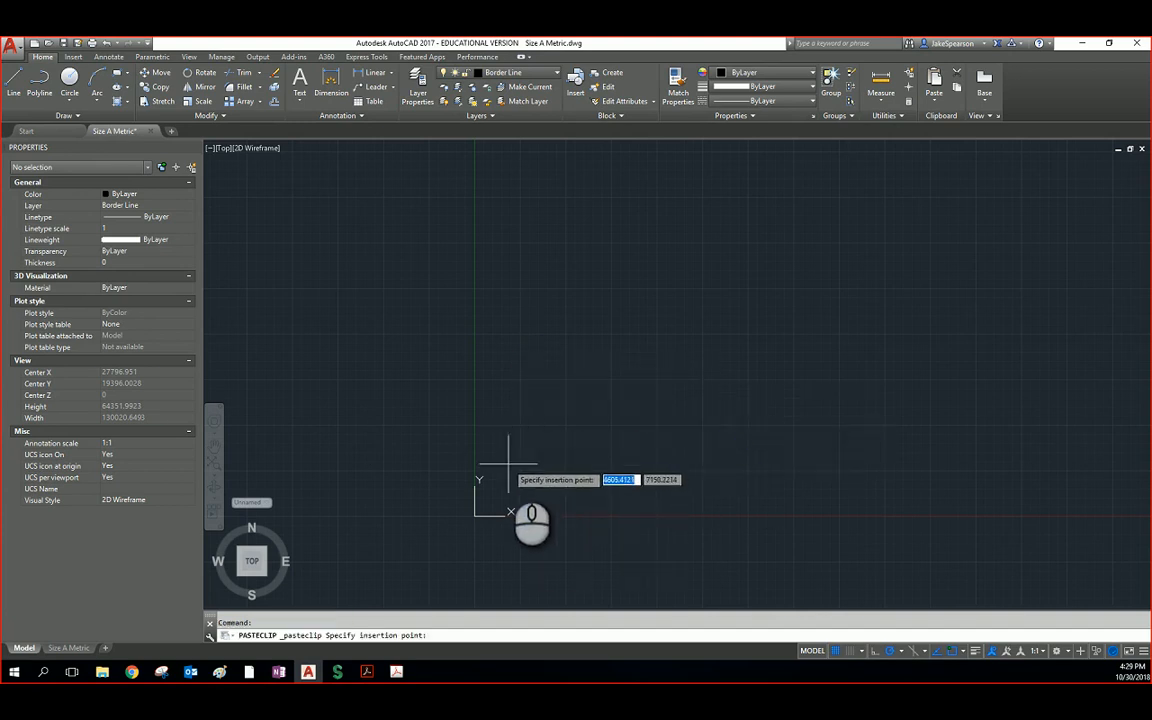
pyautogui.scroll(10, 418, 560)
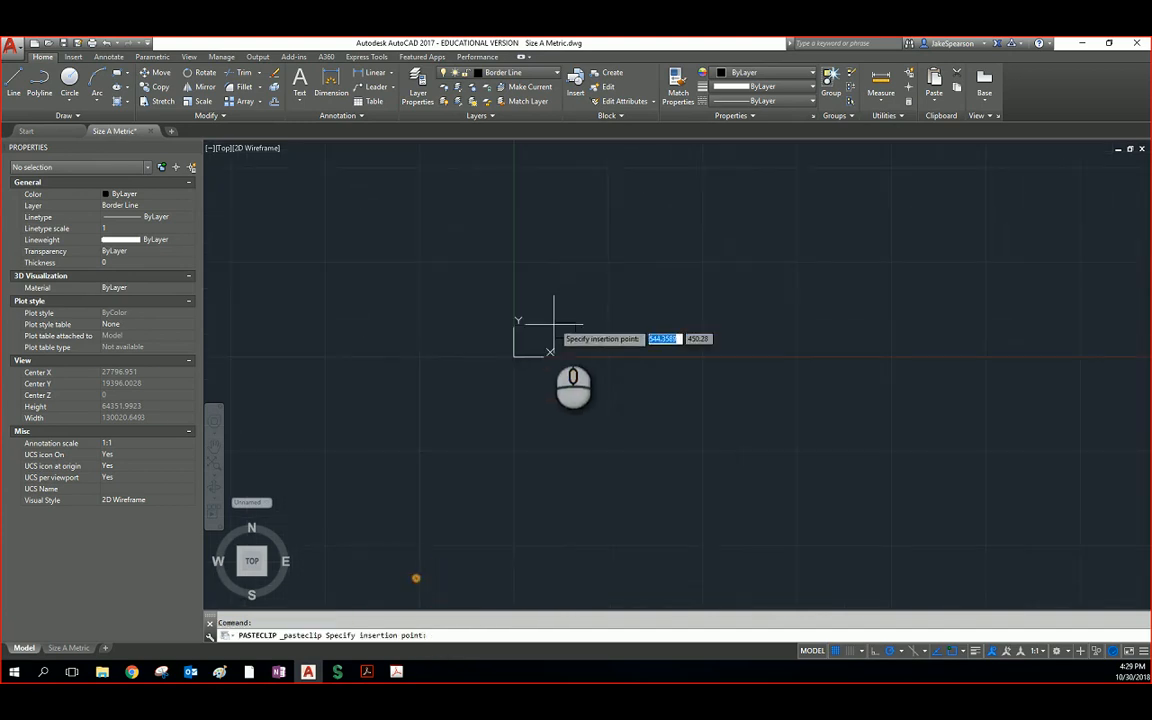
pyautogui.scroll(4, 350, 406)
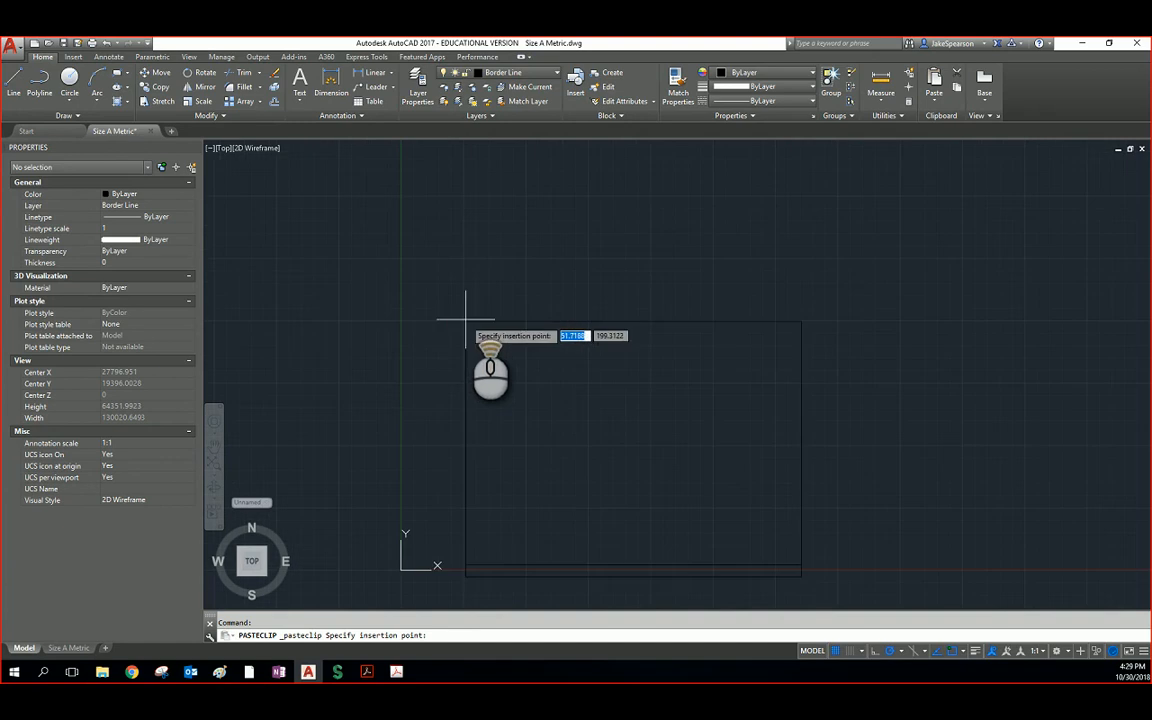
pyautogui.click(446, 249)
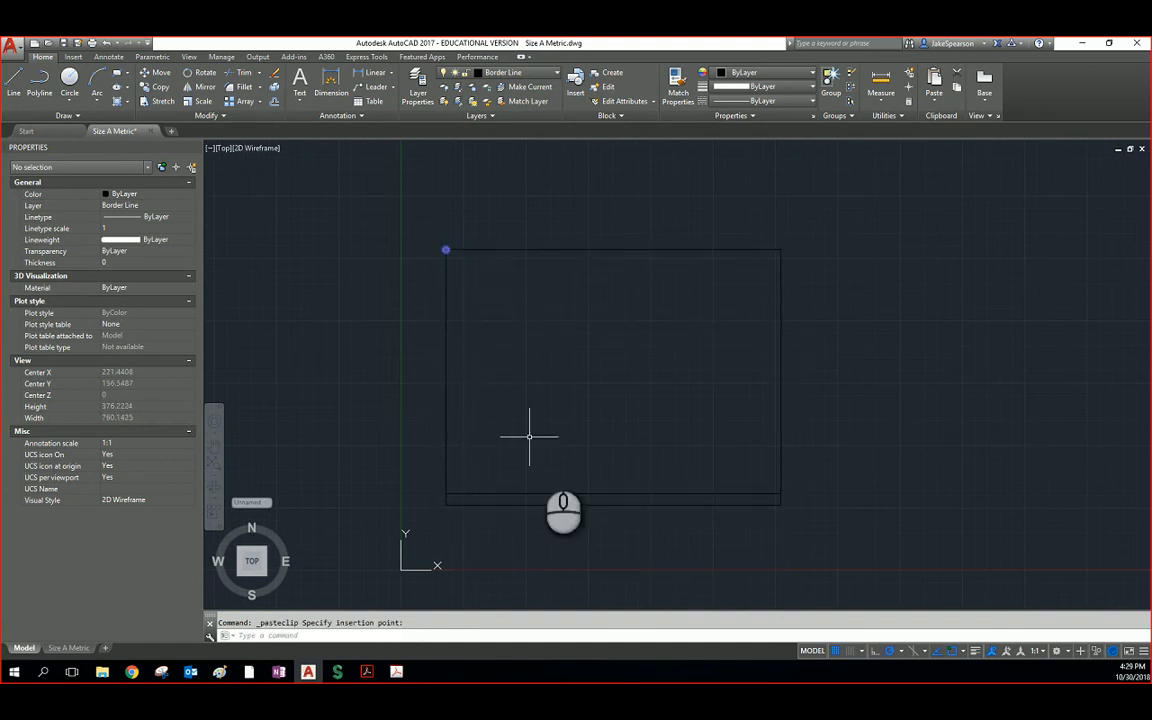
# Step: Stretch the pasted border's bottom edge up to the title block line and erase that separate line
pyautogui.click(563, 503)
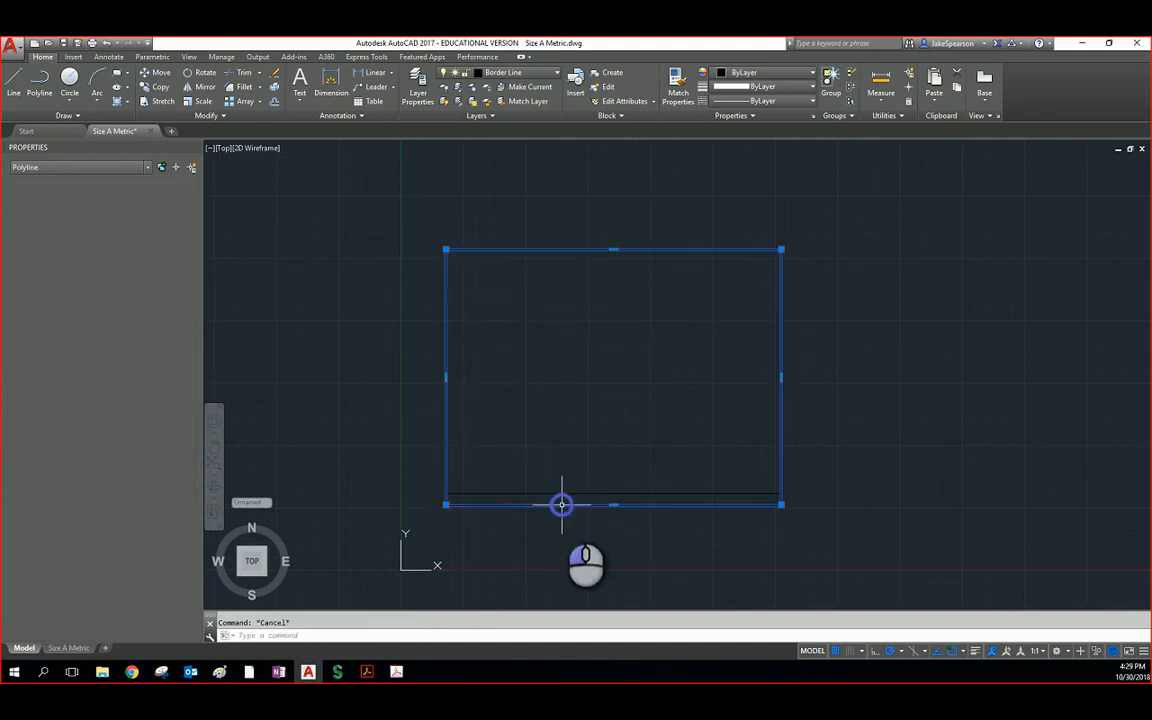
pyautogui.click(614, 504)
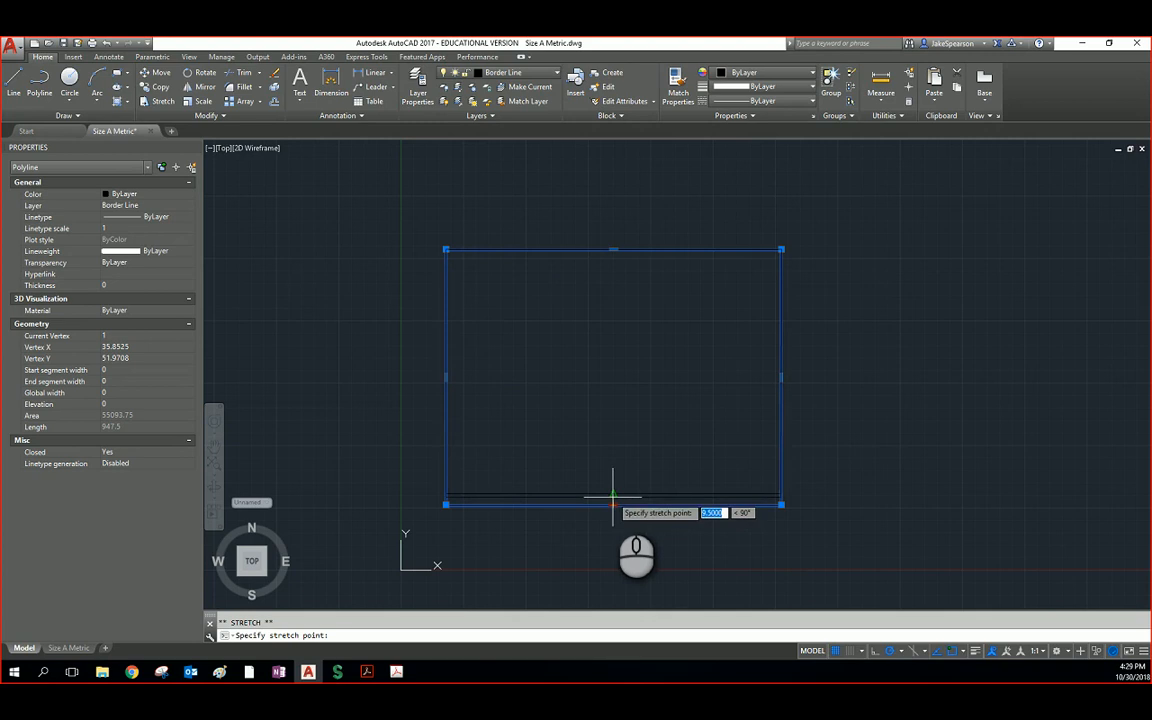
pyautogui.click(614, 493)
pyautogui.press('Escape')
pyautogui.click(558, 491)
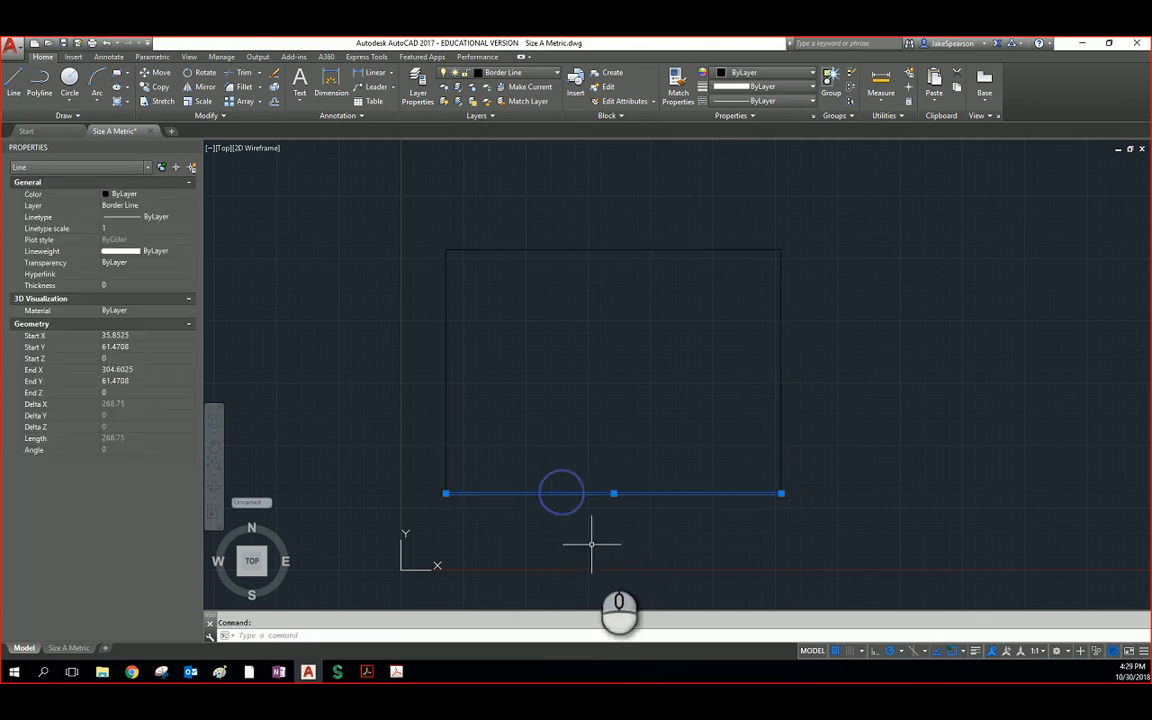
pyautogui.press('Escape')
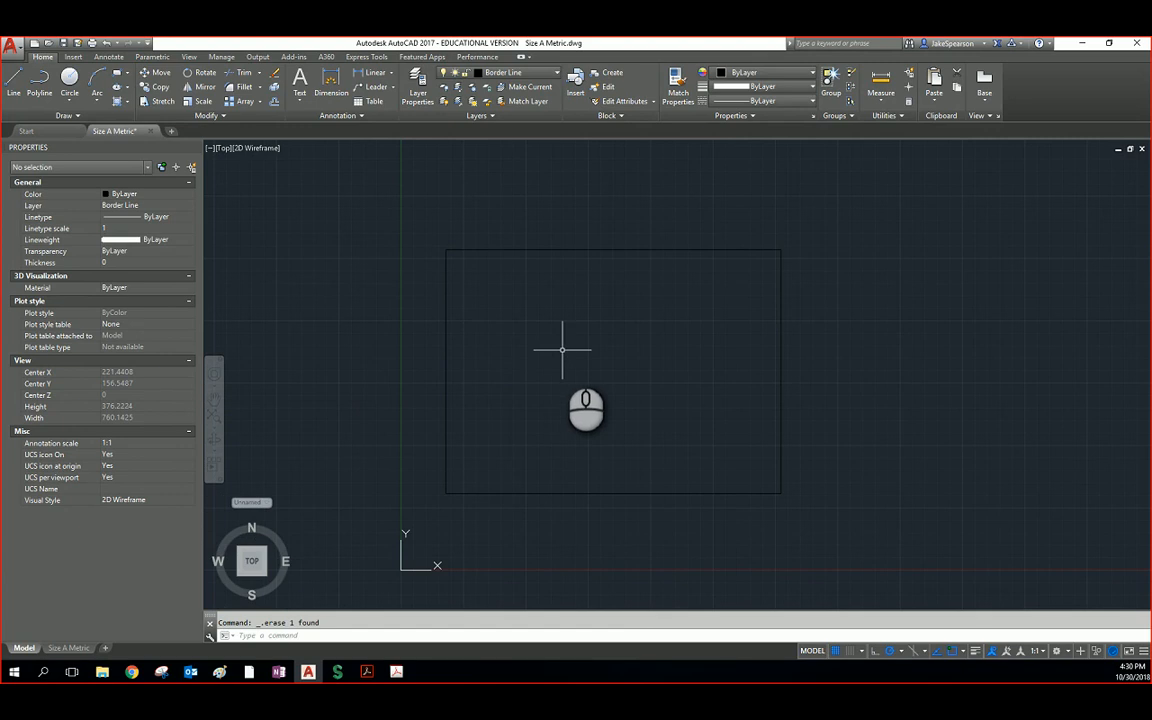
# Step: Switch back to the Size A Metric layout
pyautogui.click(70, 648)
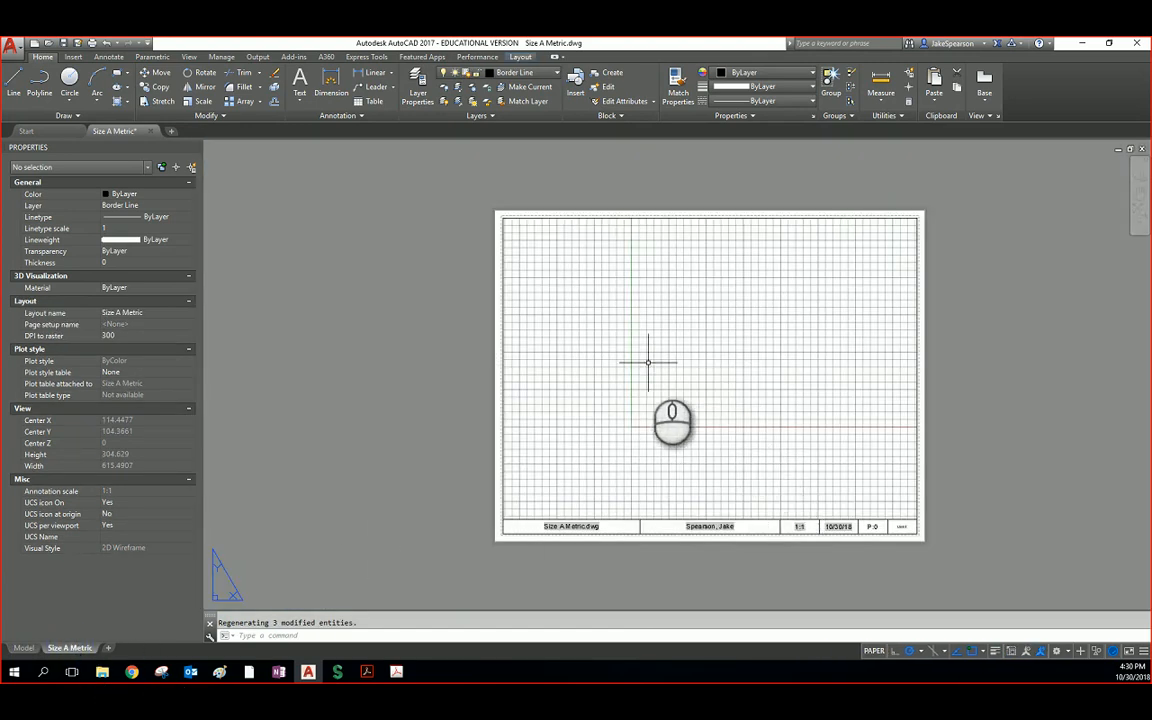
# Step: Activate the viewport on the Size A Metric layout, zoom it to the border rectangle and set its viewport scale to 1:1
pyautogui.click(873, 651)
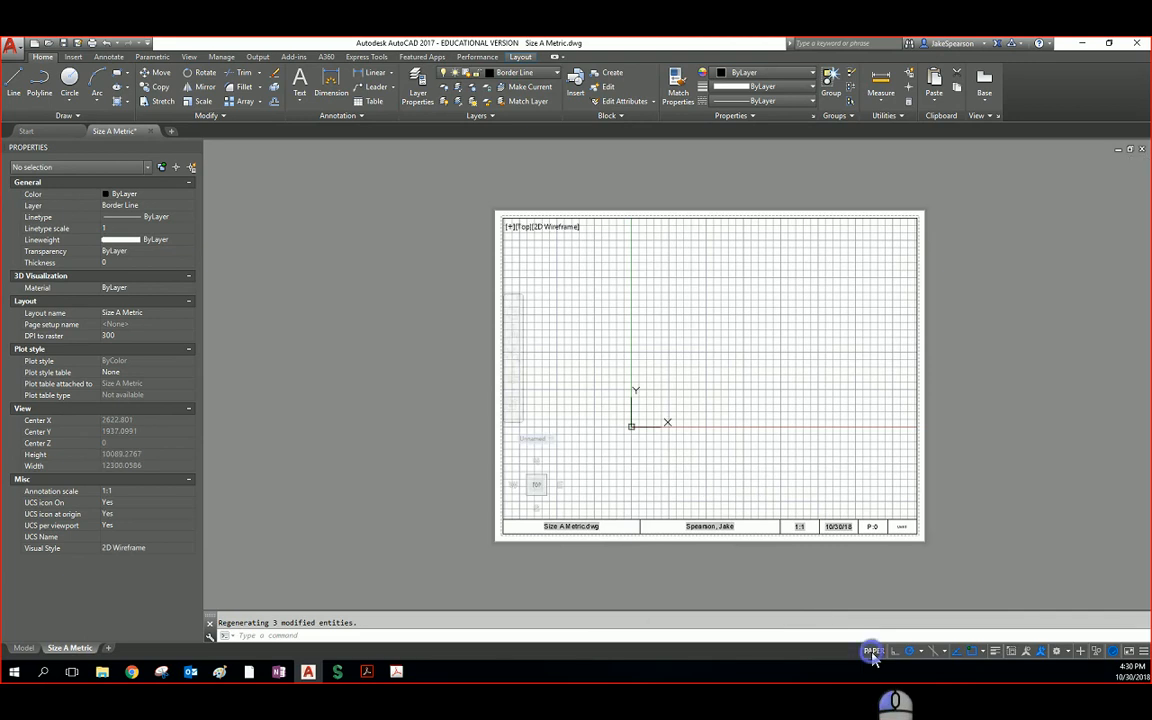
pyautogui.middleClick(712, 403)
pyautogui.middleClick(712, 403)
pyautogui.scroll(-3, 712, 402)
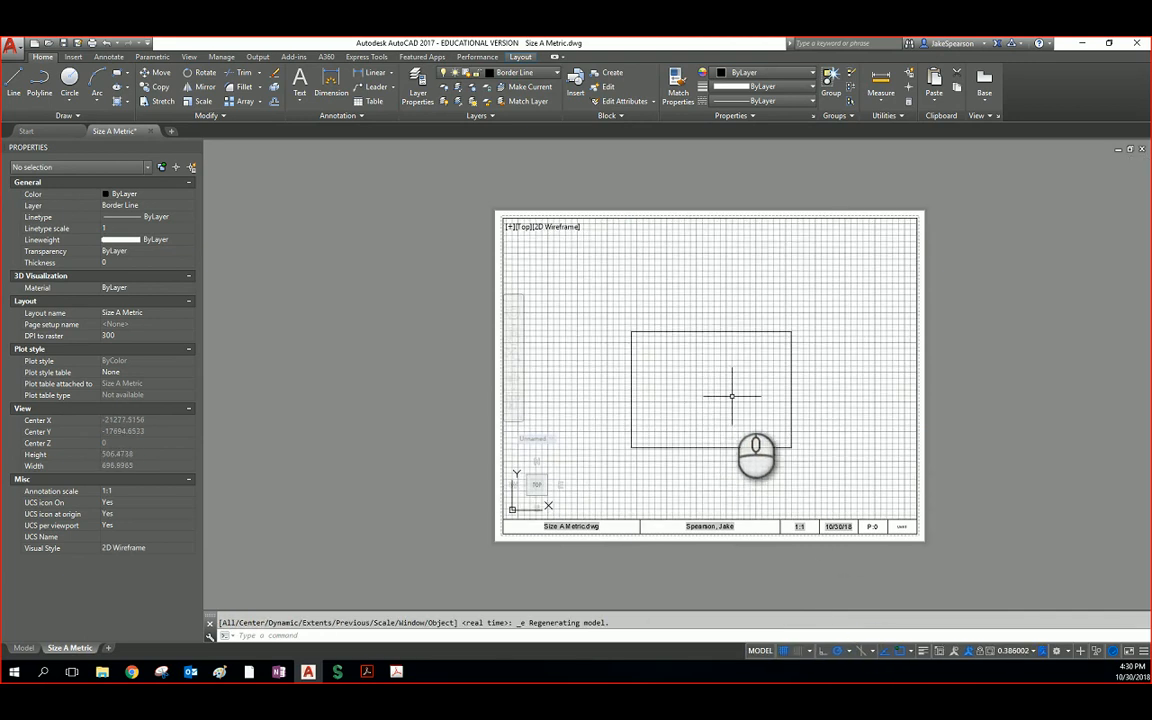
pyautogui.scroll(3, 730, 400)
pyautogui.scroll(-3, 723, 416)
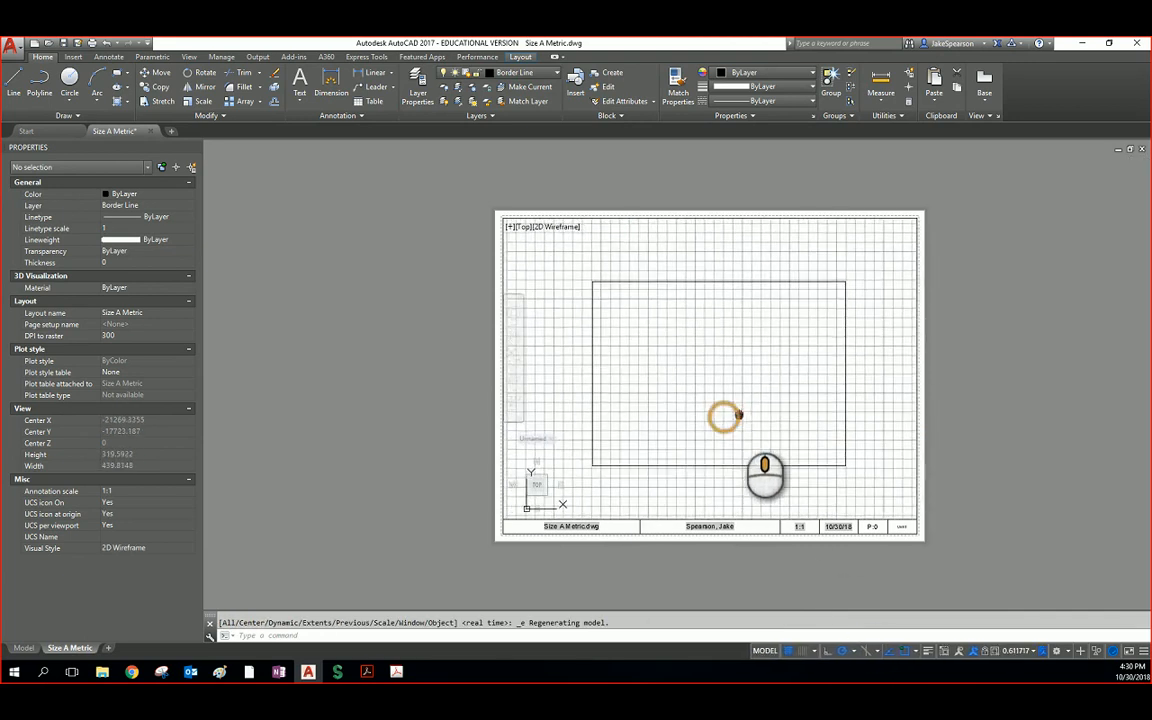
pyautogui.scroll(3, 728, 411)
pyautogui.scroll(-4, 773, 366)
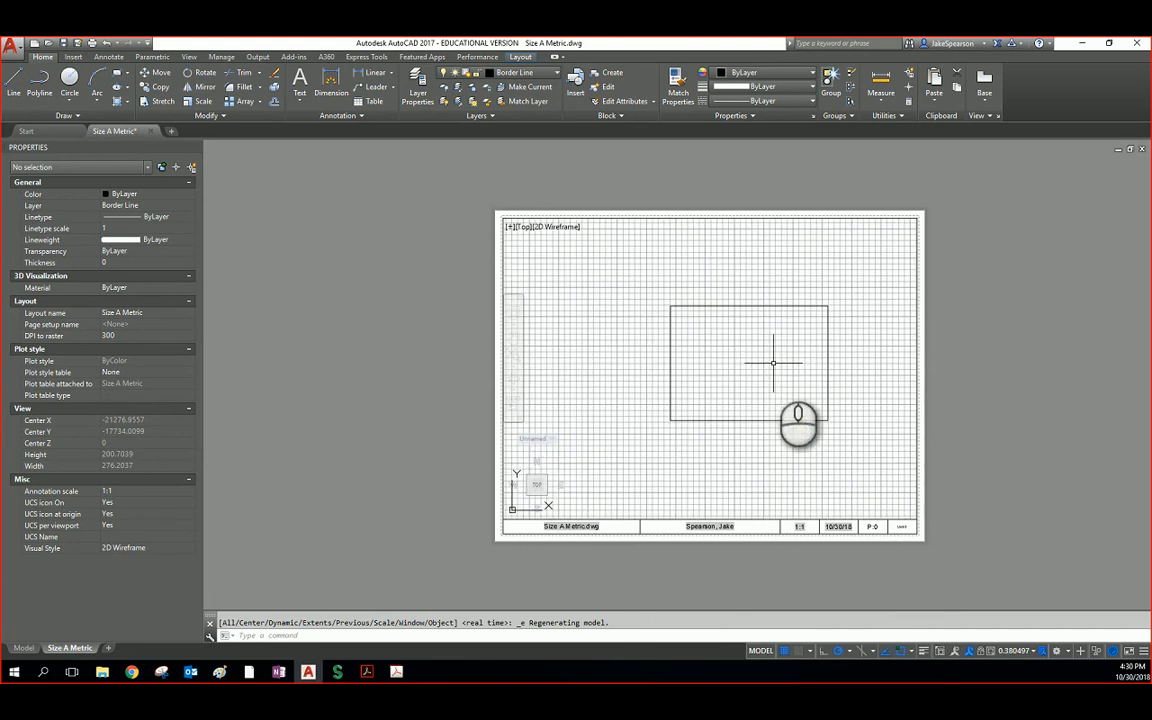
pyautogui.click(1025, 652)
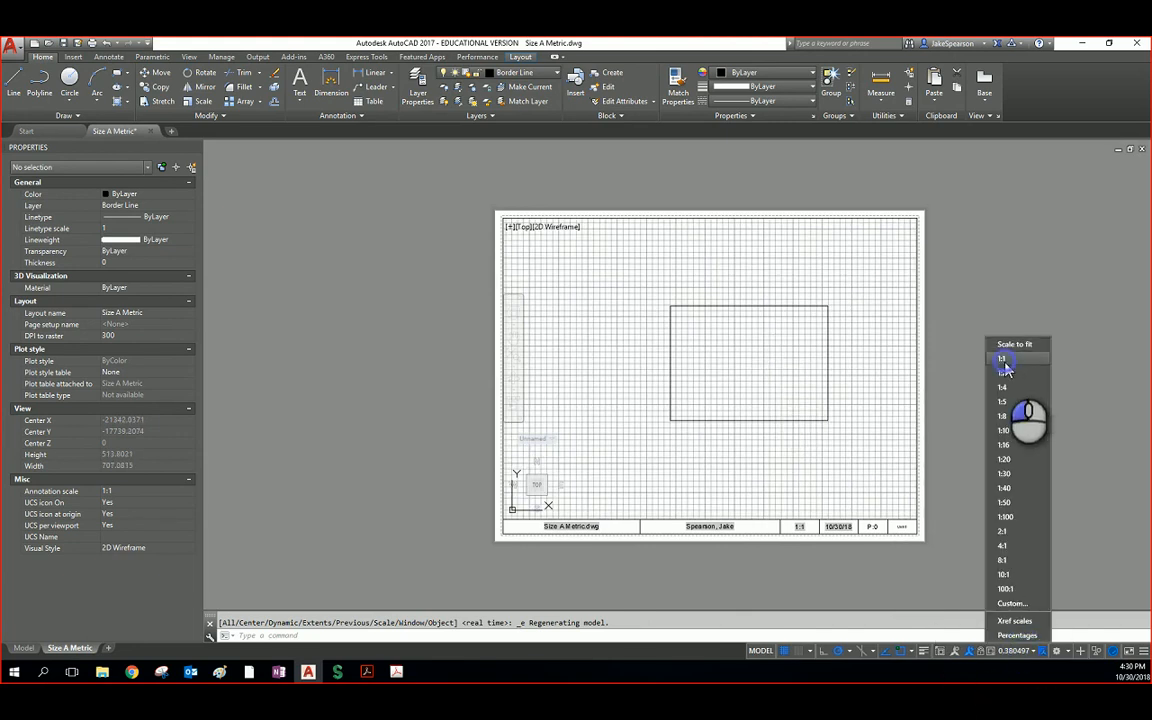
pyautogui.click(1003, 360)
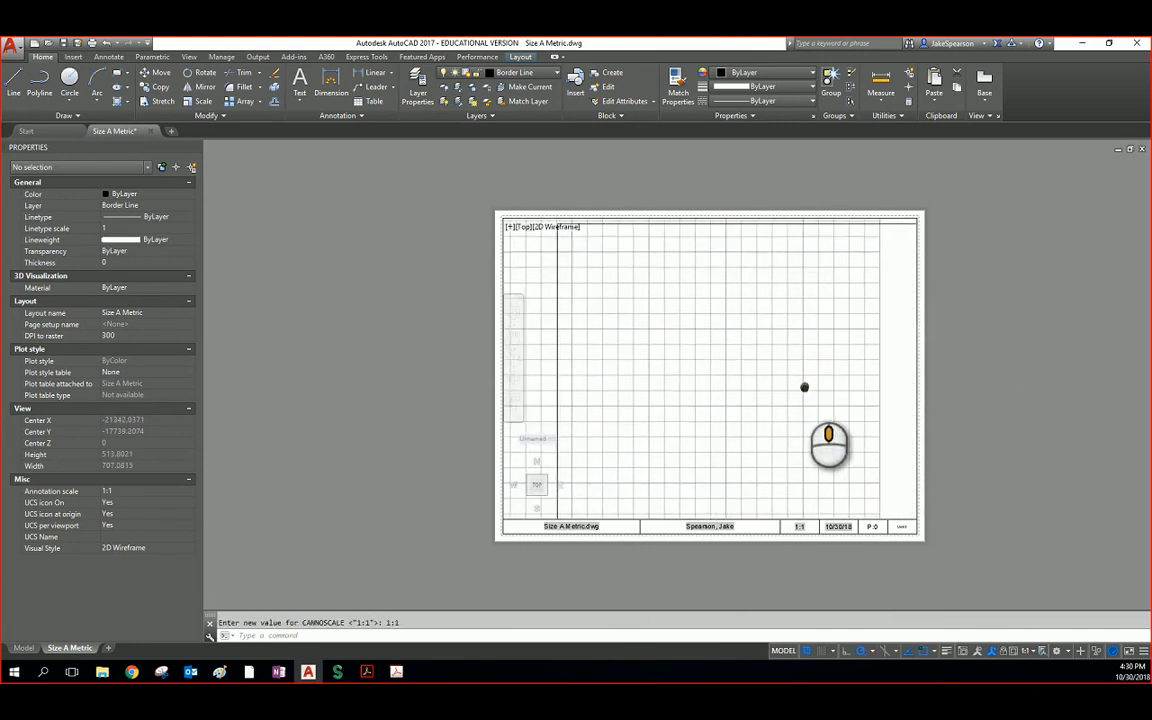
# Step: Recentre the rectangle by zooming the viewport to its extents, and set the viewport scale to 1:1 again
pyautogui.scroll(-4, 804, 387)
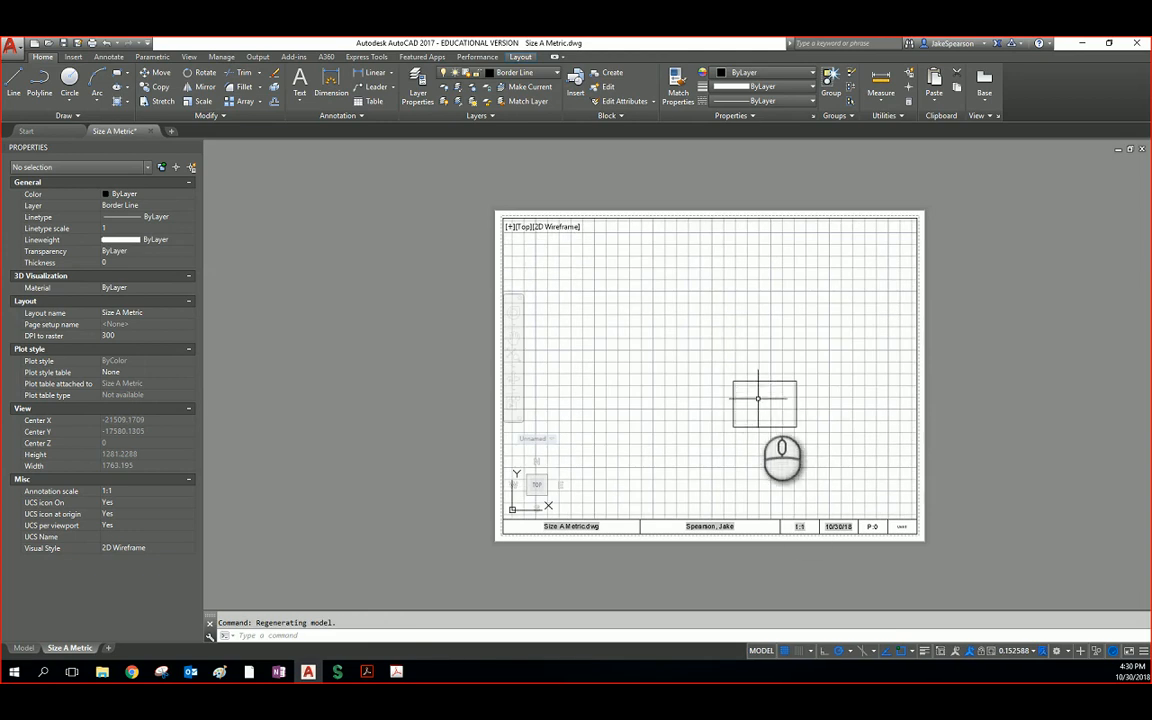
pyautogui.middleClick(757, 399)
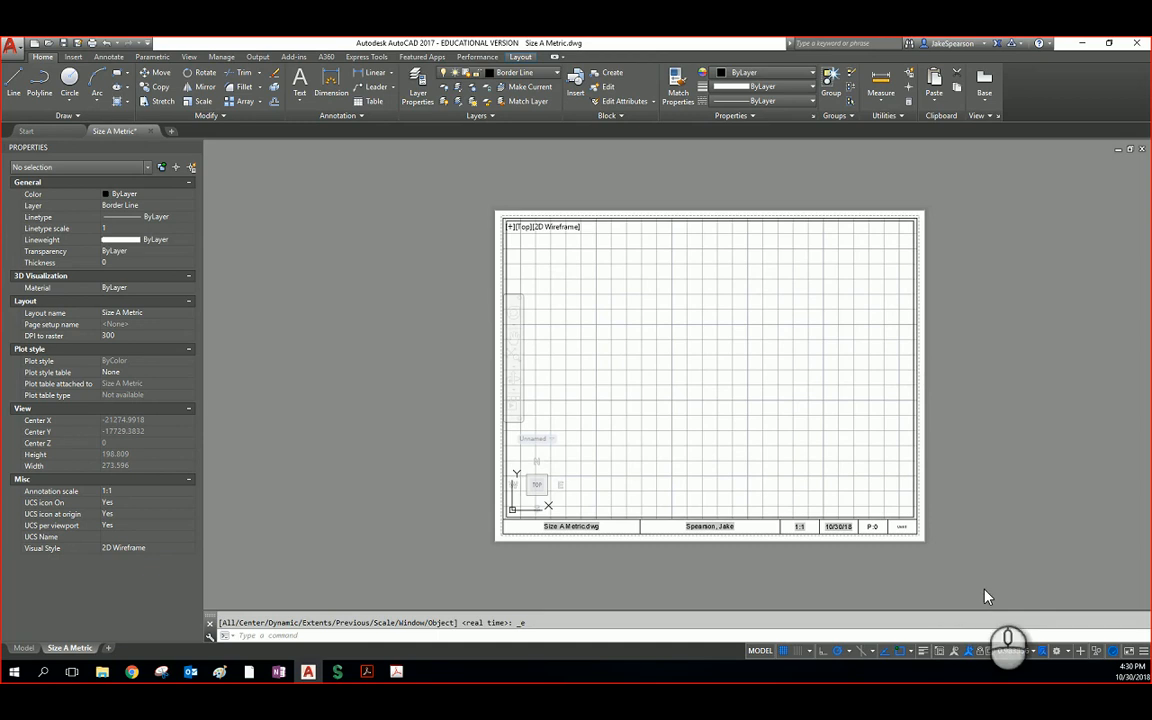
pyautogui.click(1023, 654)
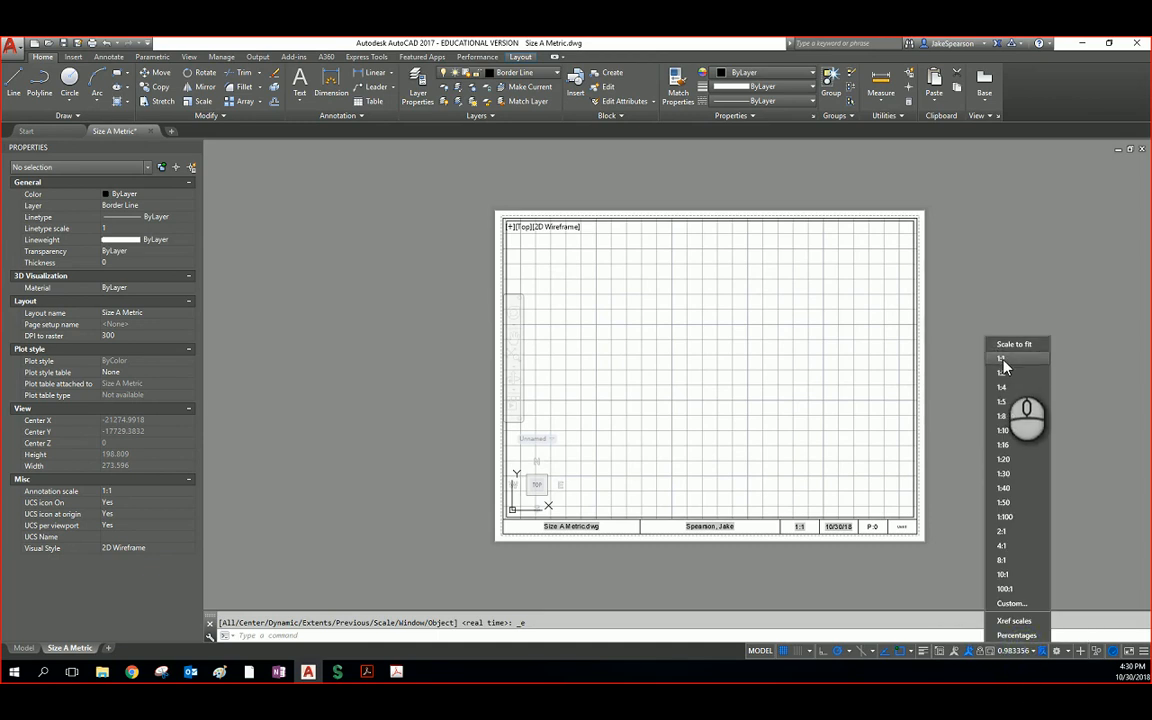
pyautogui.click(1002, 360)
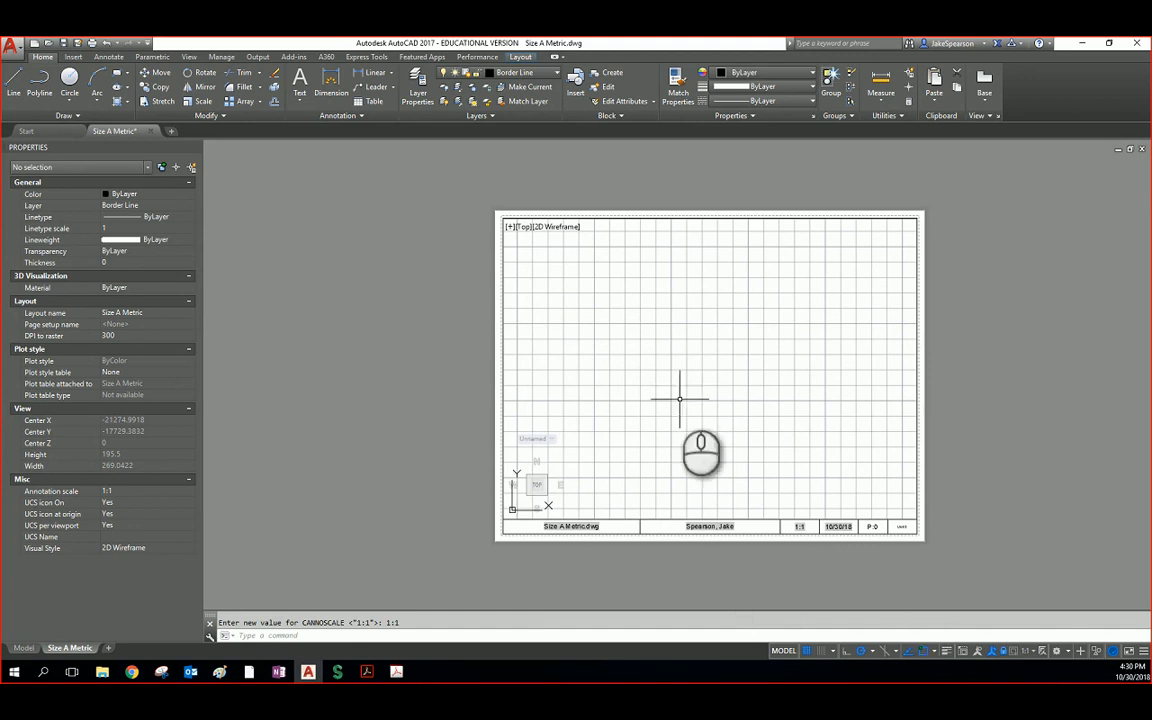
# Step: Test the locked viewport by zooming and panning over the border's upper-right corner and the whole sheet
pyautogui.moveTo(694, 409); pyautogui.dragTo(630, 463, button='middle')
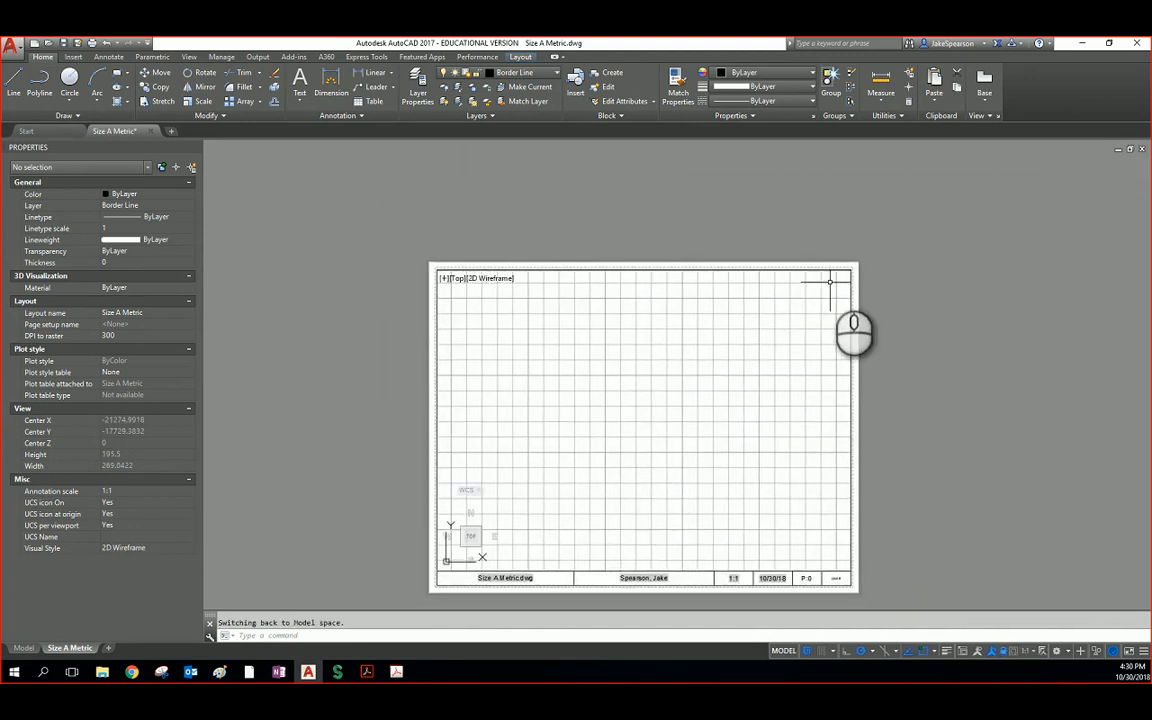
pyautogui.scroll(5, 829, 282)
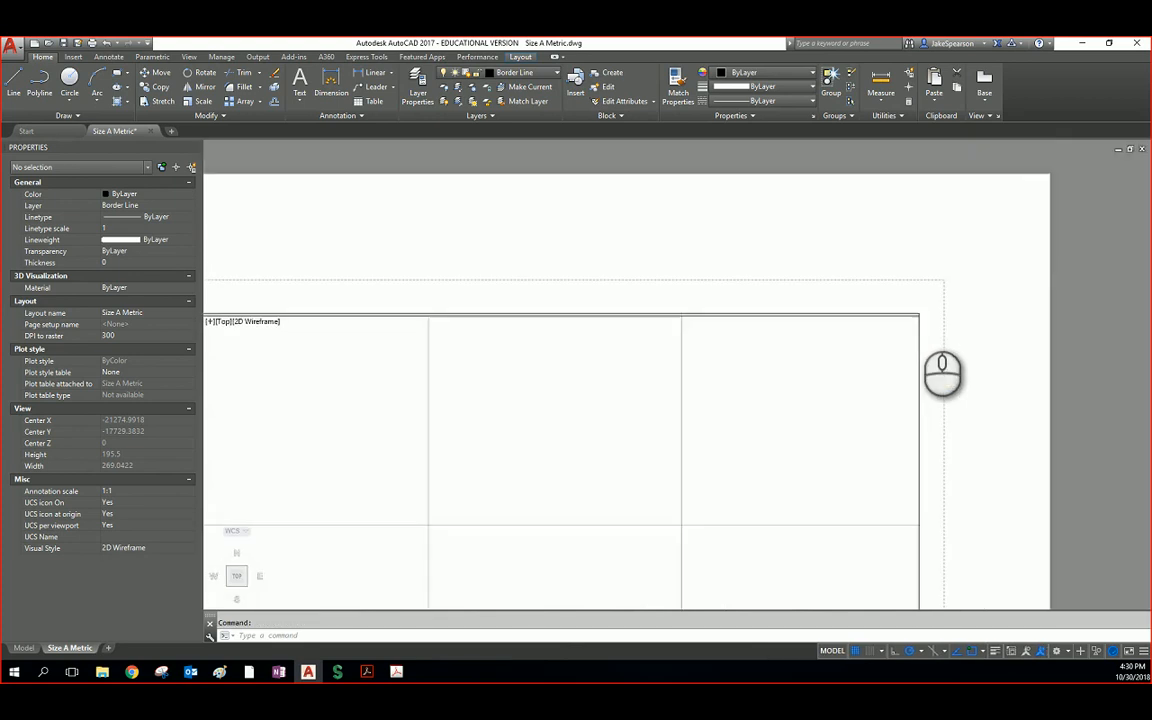
pyautogui.scroll(-1, 918, 319)
pyautogui.scroll(2, 914, 329)
pyautogui.scroll(-8, 880, 376)
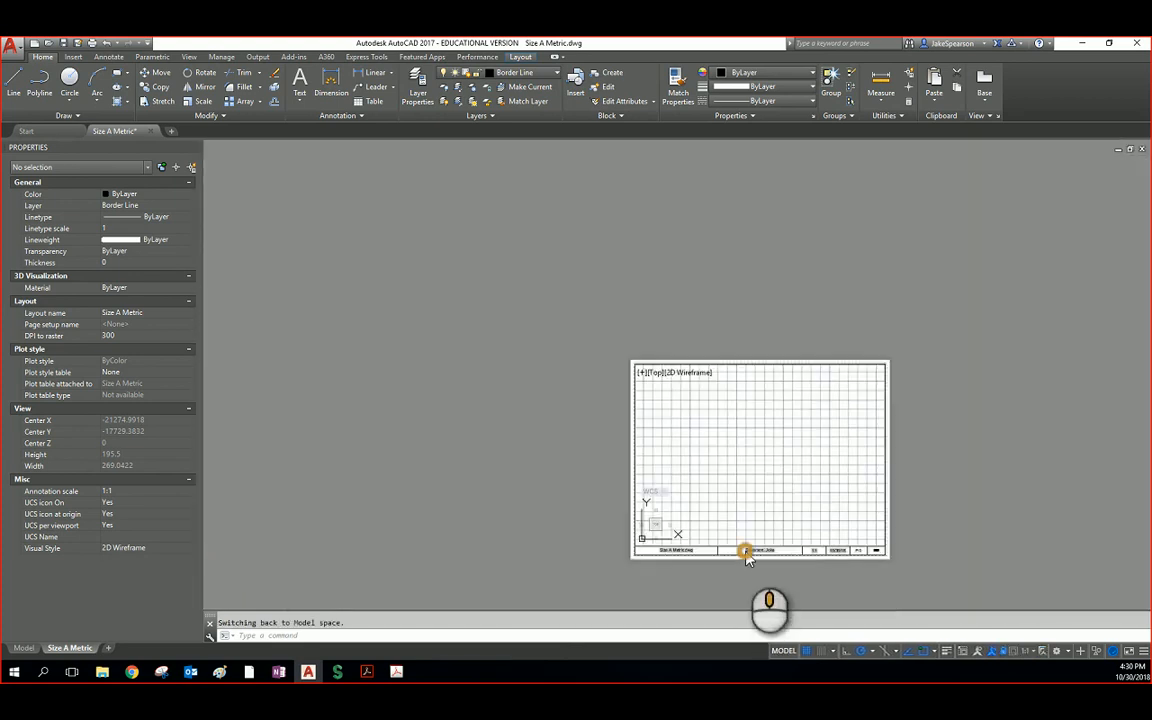
pyautogui.moveTo(745, 558); pyautogui.dragTo(760, 395, button='middle')
pyautogui.doubleClick(771, 419)
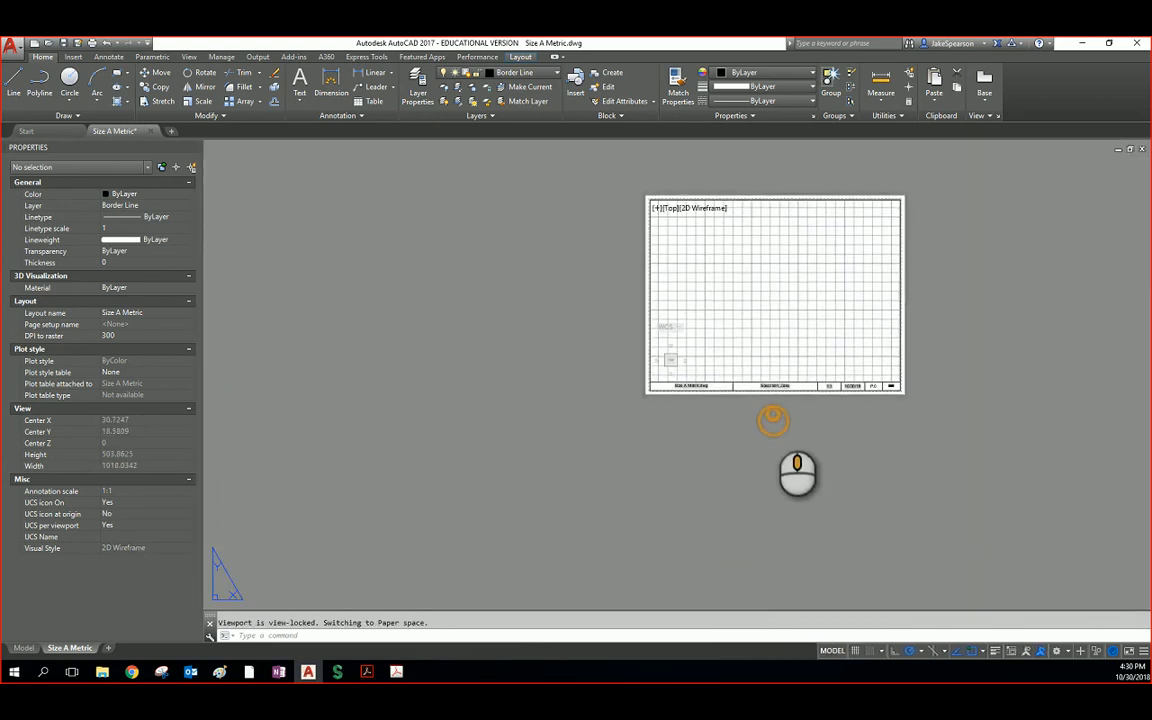
pyautogui.middleClick(771, 419)
pyautogui.middleClick(771, 419)
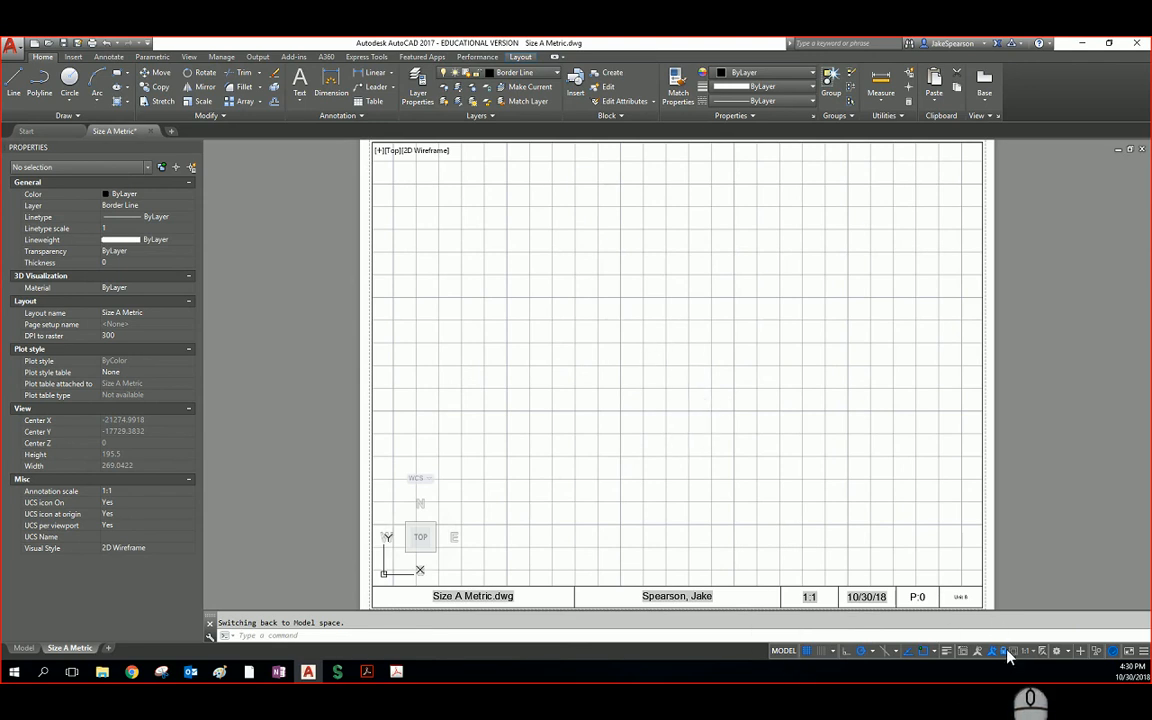
# Step: In the unlocked viewport, zoom out and back to the extents, and try a viewport scale of 1:2
pyautogui.scroll(-5, 624, 328)
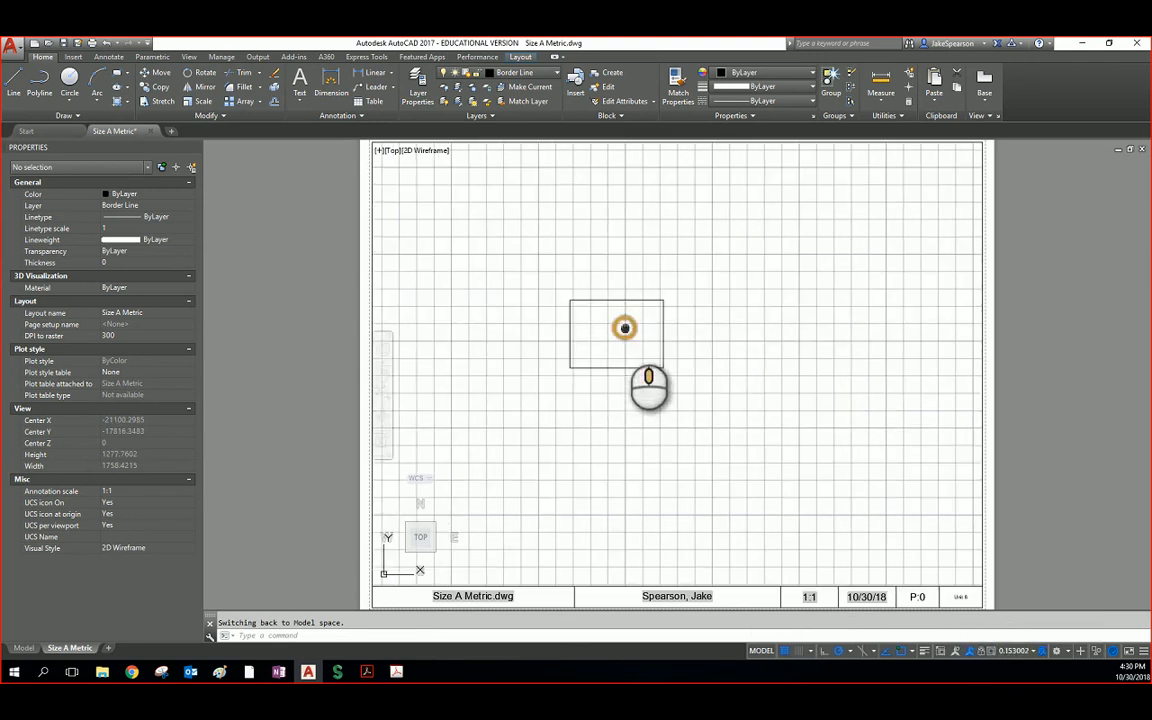
pyautogui.middleClick(624, 328)
pyautogui.middleClick(624, 328)
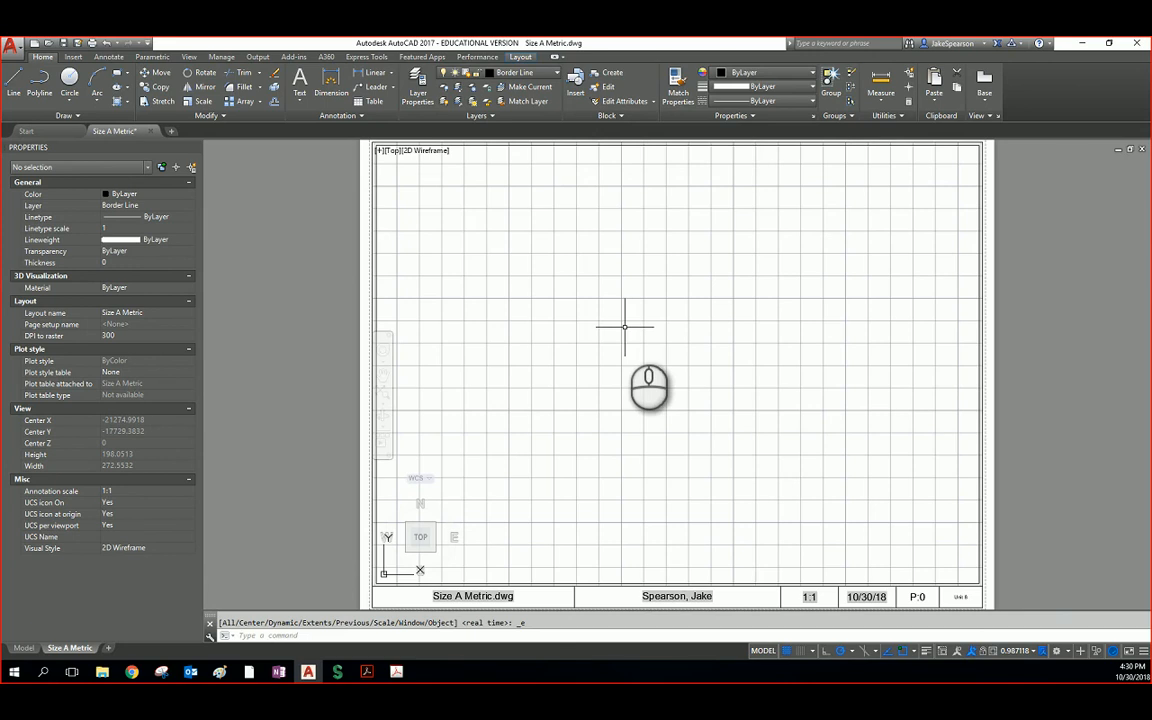
pyautogui.click(1040, 651)
pyautogui.click(1005, 374)
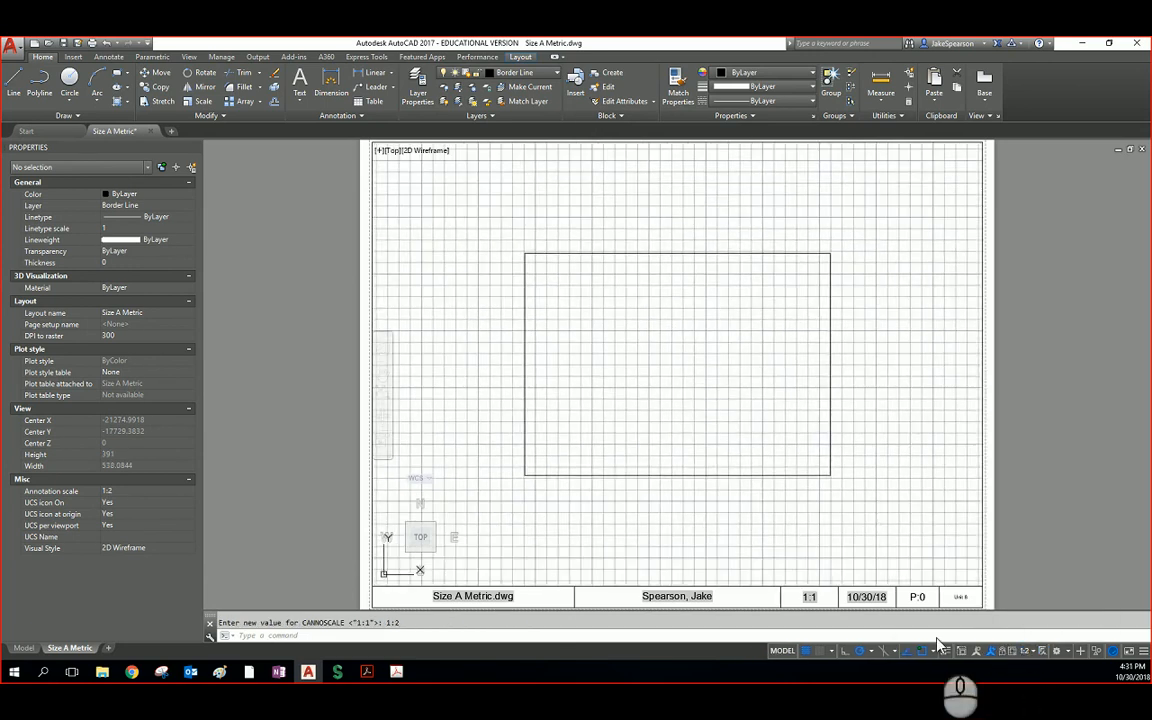
# Step: Zoom the viewport to the rectangle's extents and restore its viewport scale to 1:1
pyautogui.middleClick(768, 404)
pyautogui.middleClick(768, 404)
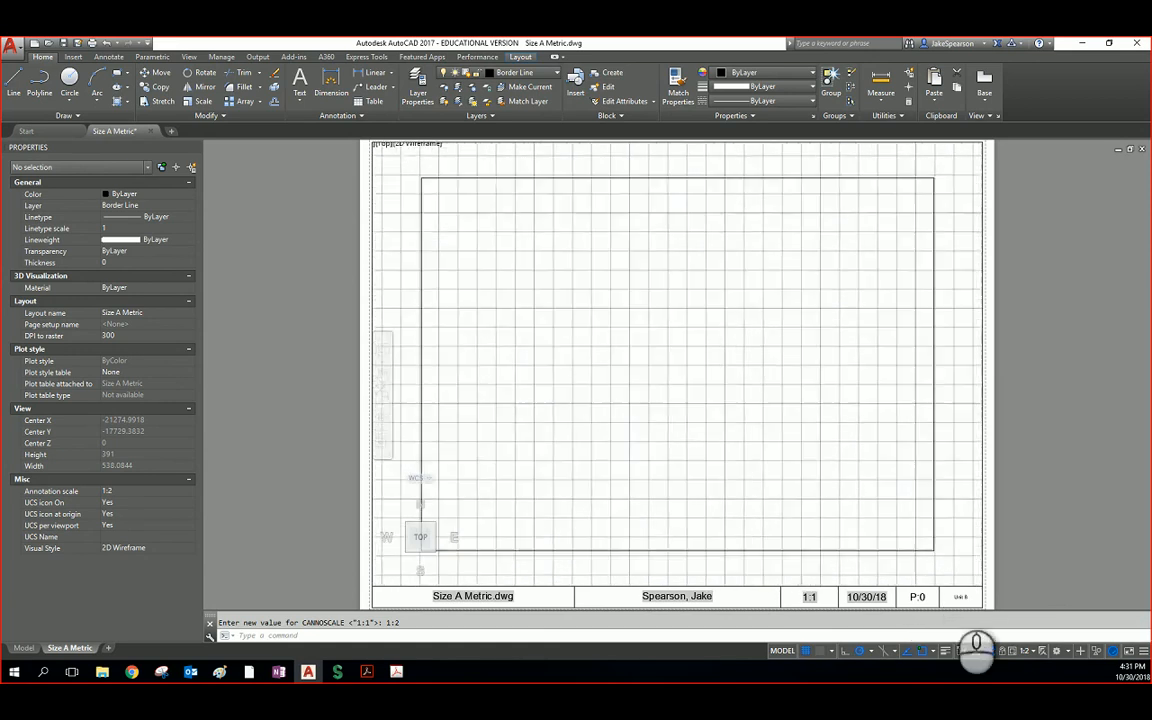
pyautogui.click(1019, 654)
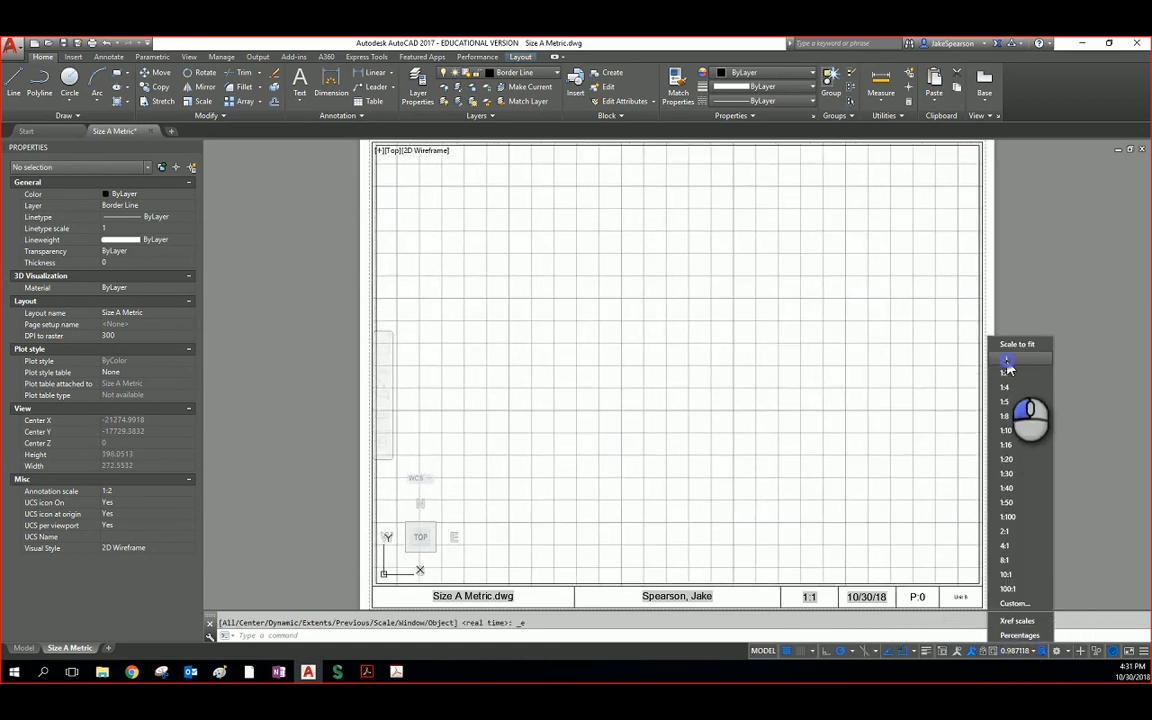
pyautogui.click(1007, 363)
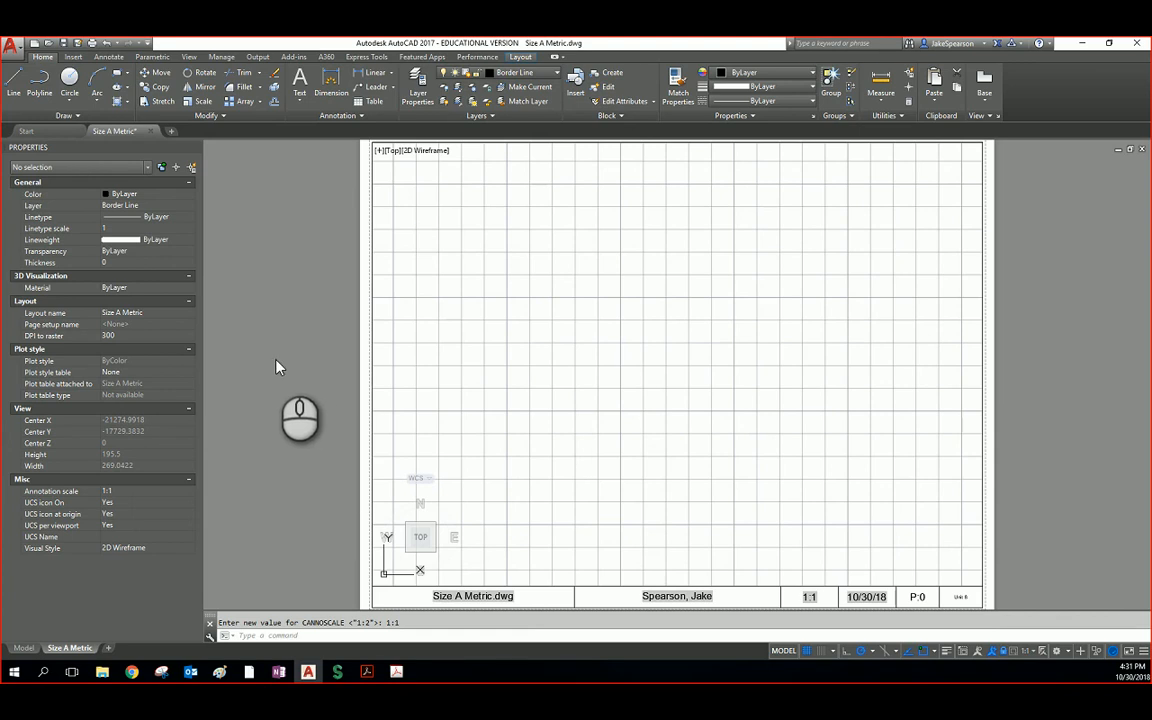
# Step: Turn off the grid inside the viewport and return to paper space on the layout
pyautogui.click(806, 652)
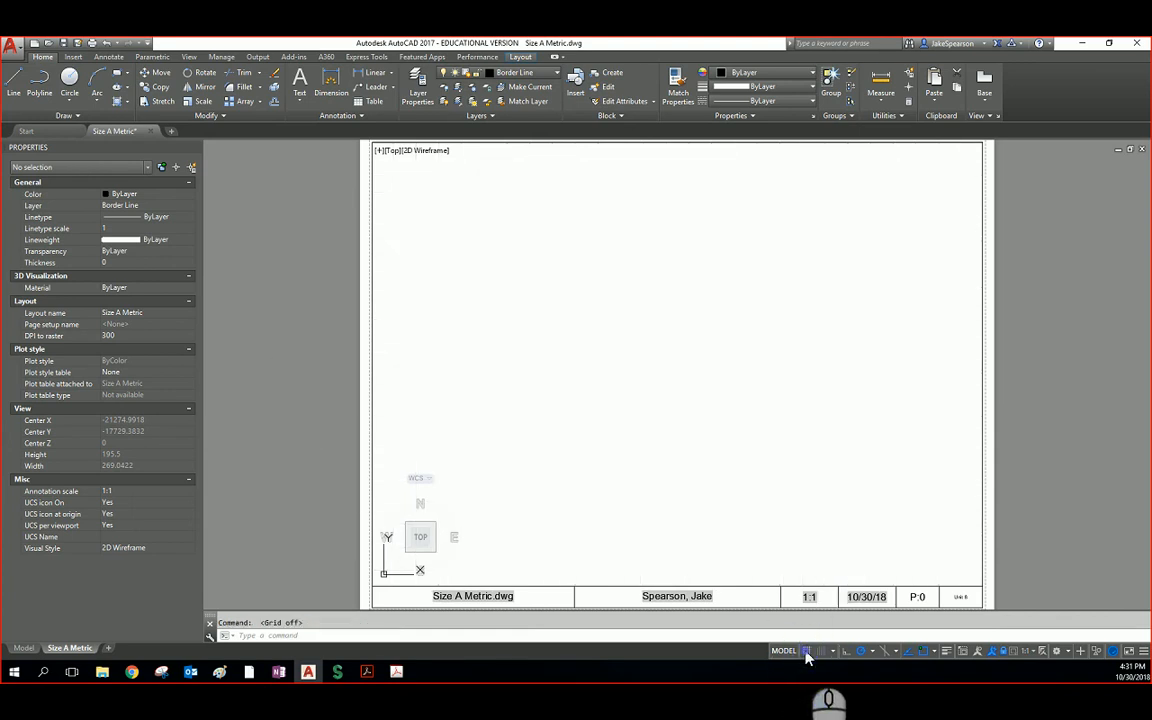
pyautogui.doubleClick(312, 412)
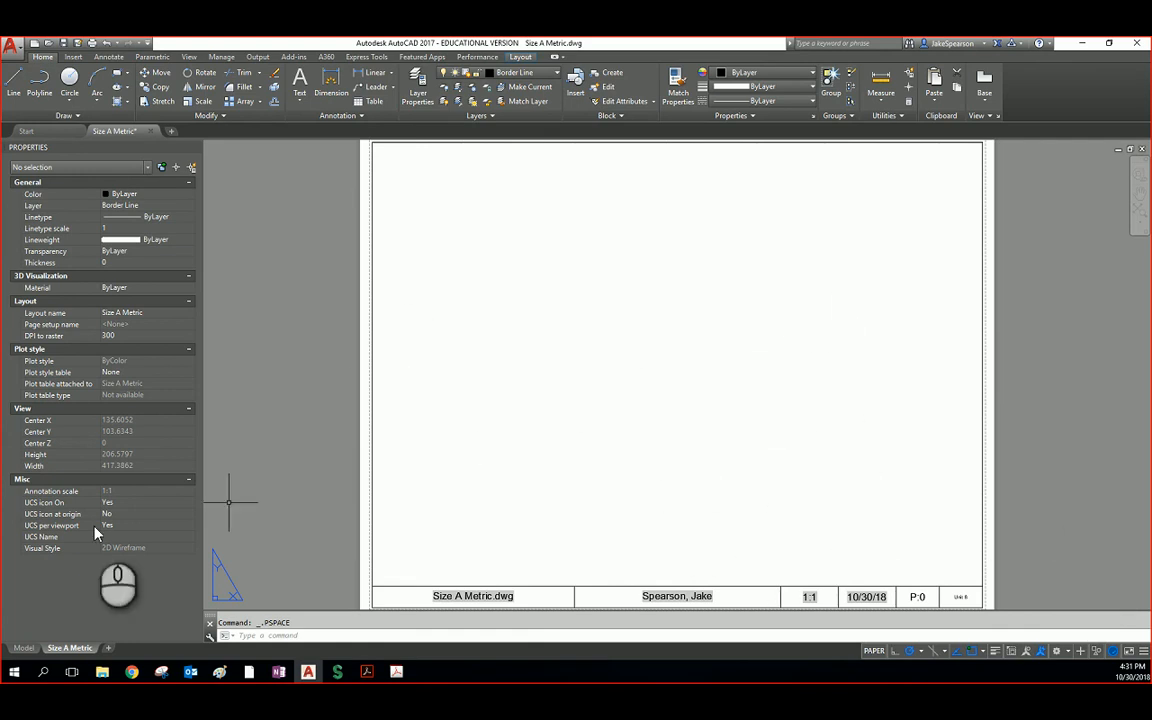
pyautogui.click(20, 648)
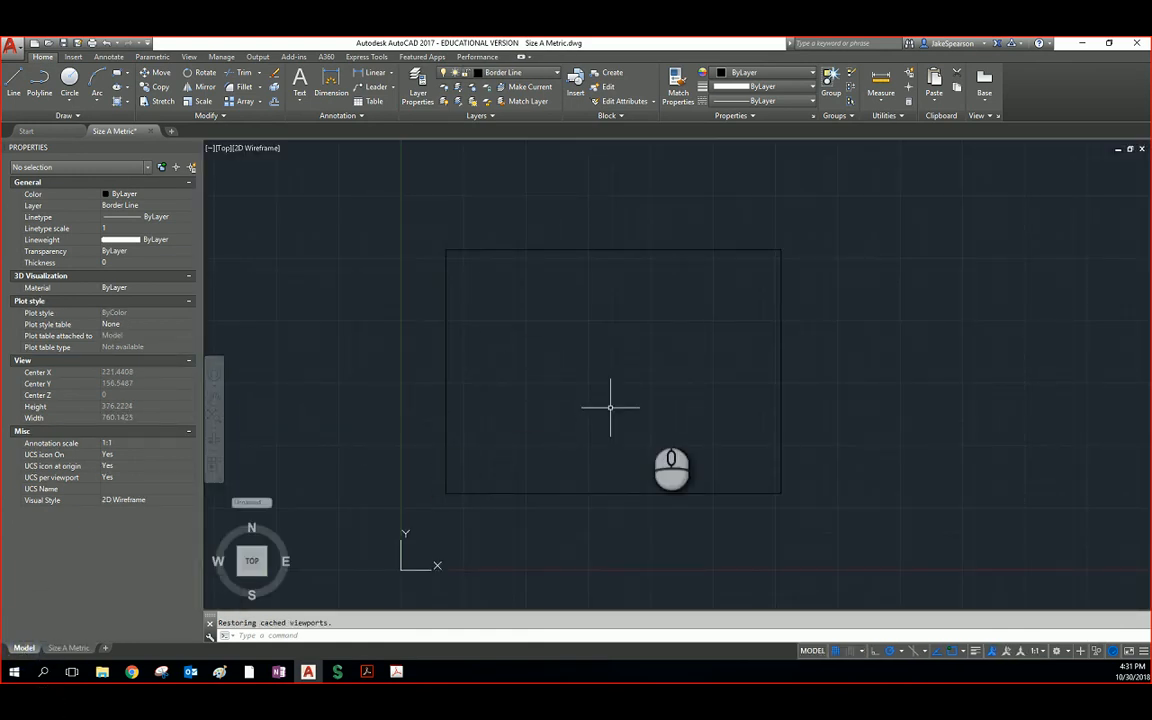
pyautogui.click(70, 648)
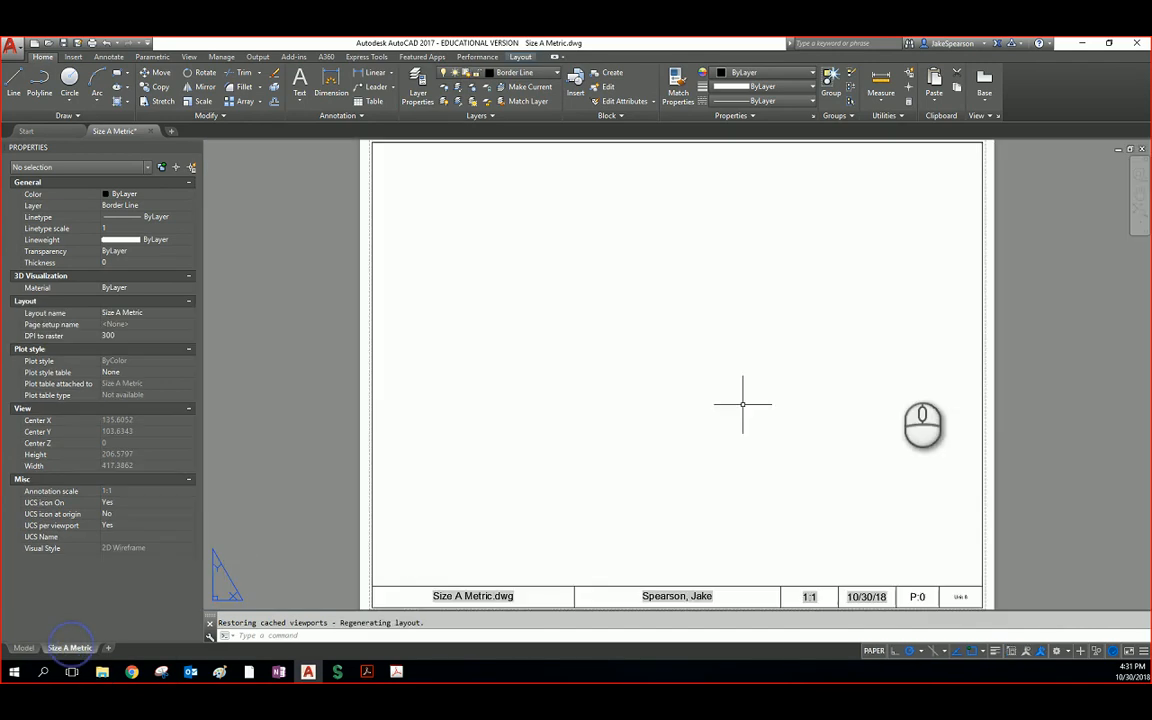
pyautogui.click(22, 648)
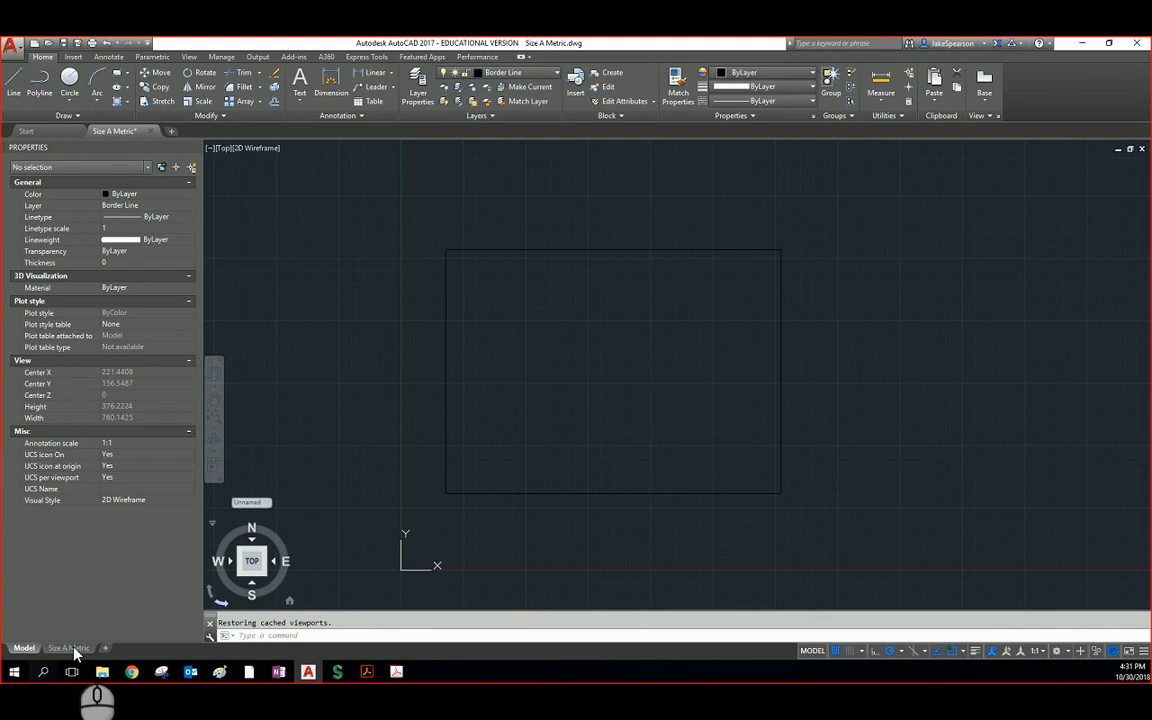
pyautogui.click(72, 648)
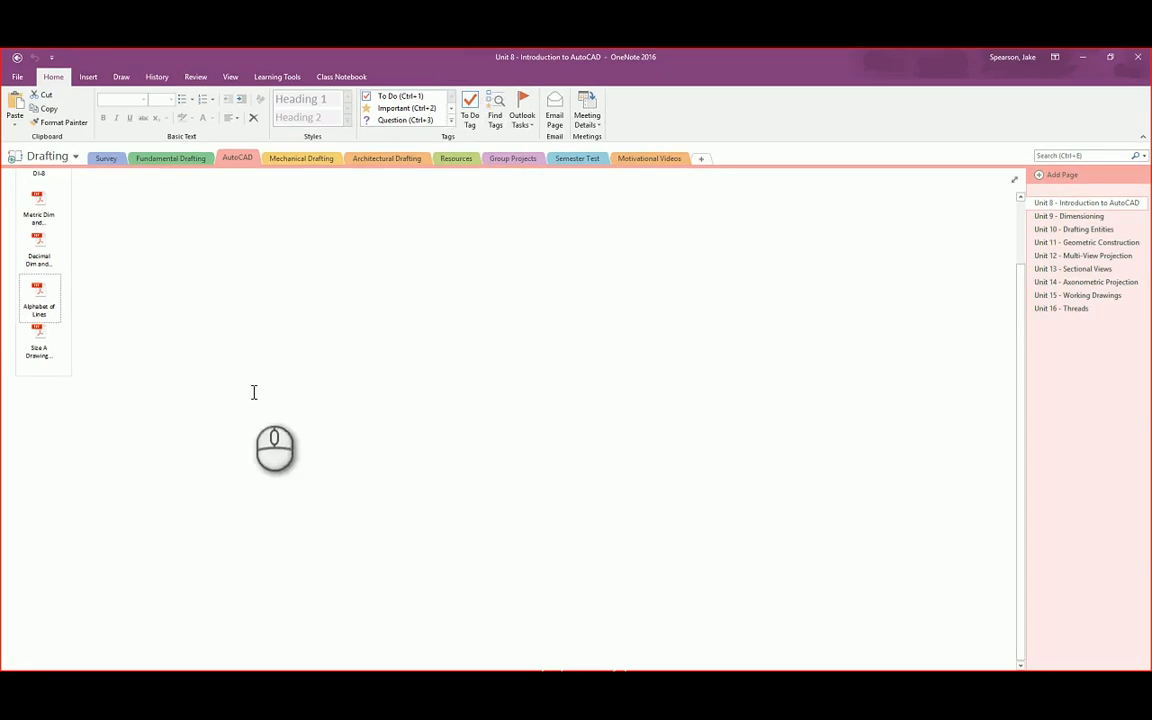
# Step: On the Unit 8 - Introduction to AutoCAD page in OneNote, open the attached Metric Dim and Mleaders Style Setup PDF
pyautogui.scroll(2, 198, 380)
pyautogui.click(170, 399)
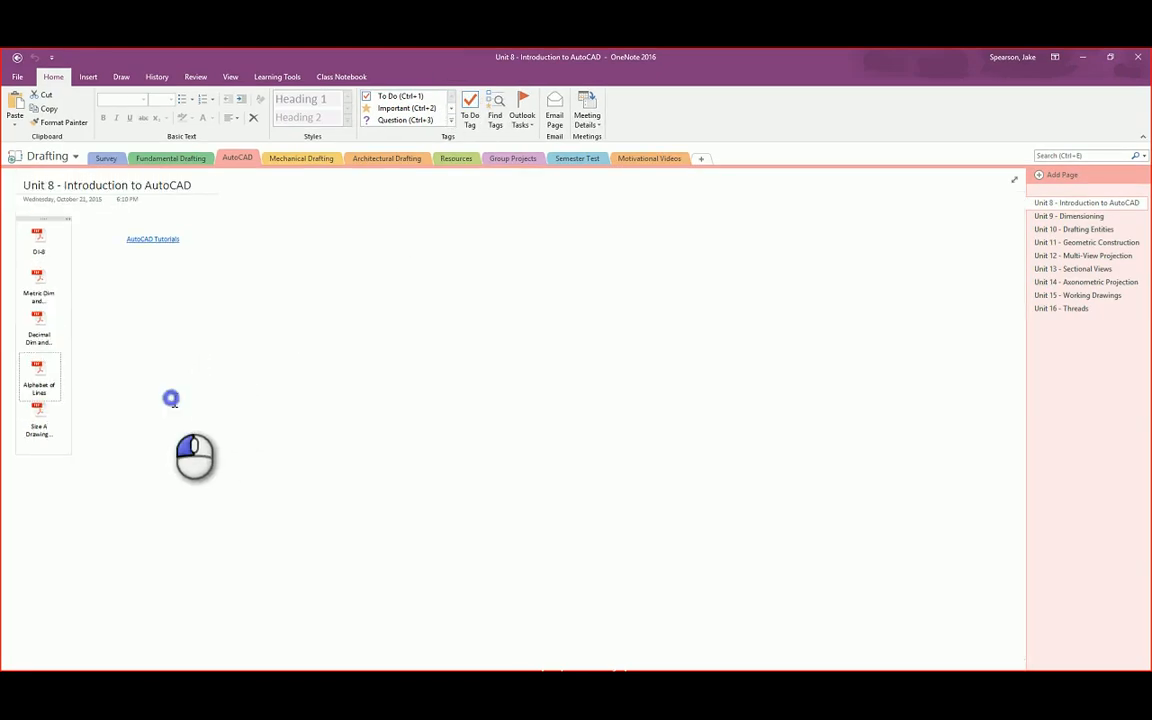
pyautogui.click(46, 286)
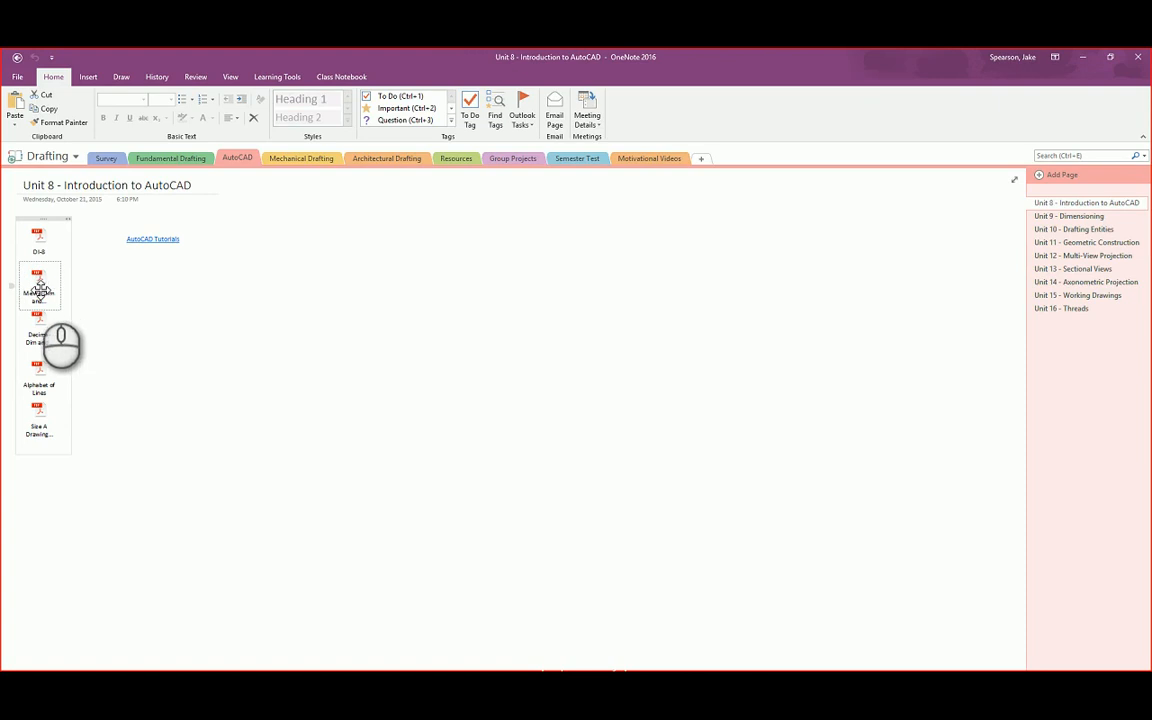
pyautogui.doubleClick(38, 285)
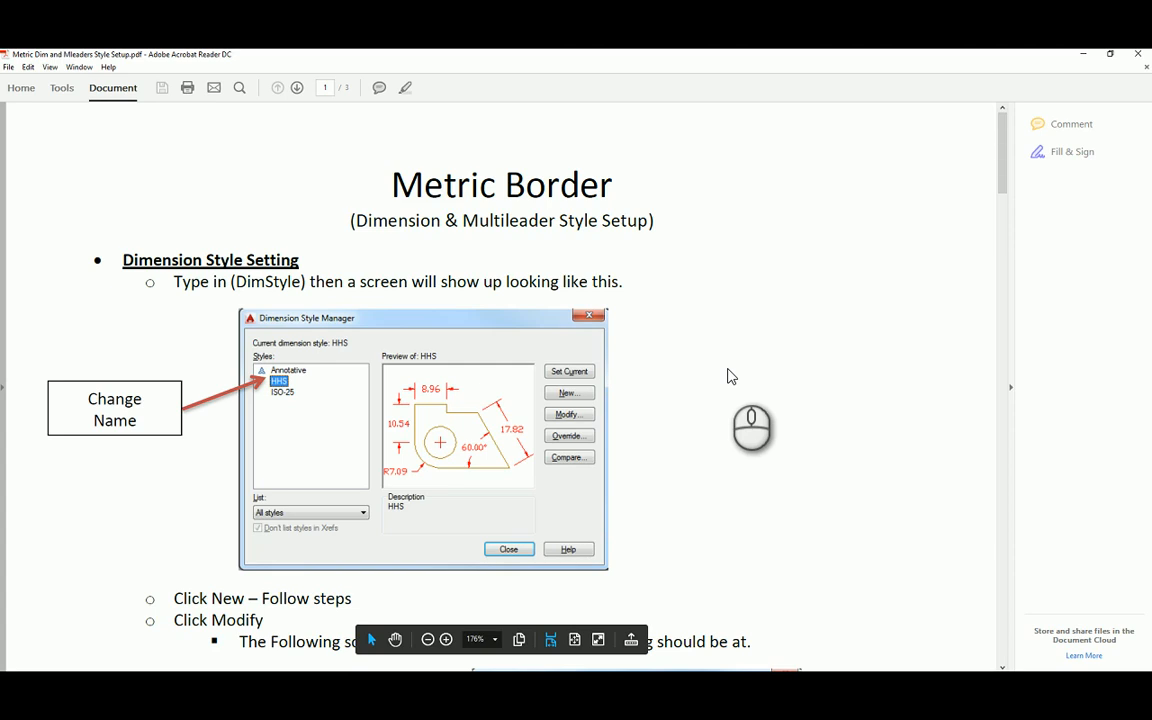
# Step: Read through the PDF's required dimension style and multileader style settings, and return to the AutoCAD layout
pyautogui.scroll(-3, 430, 400)
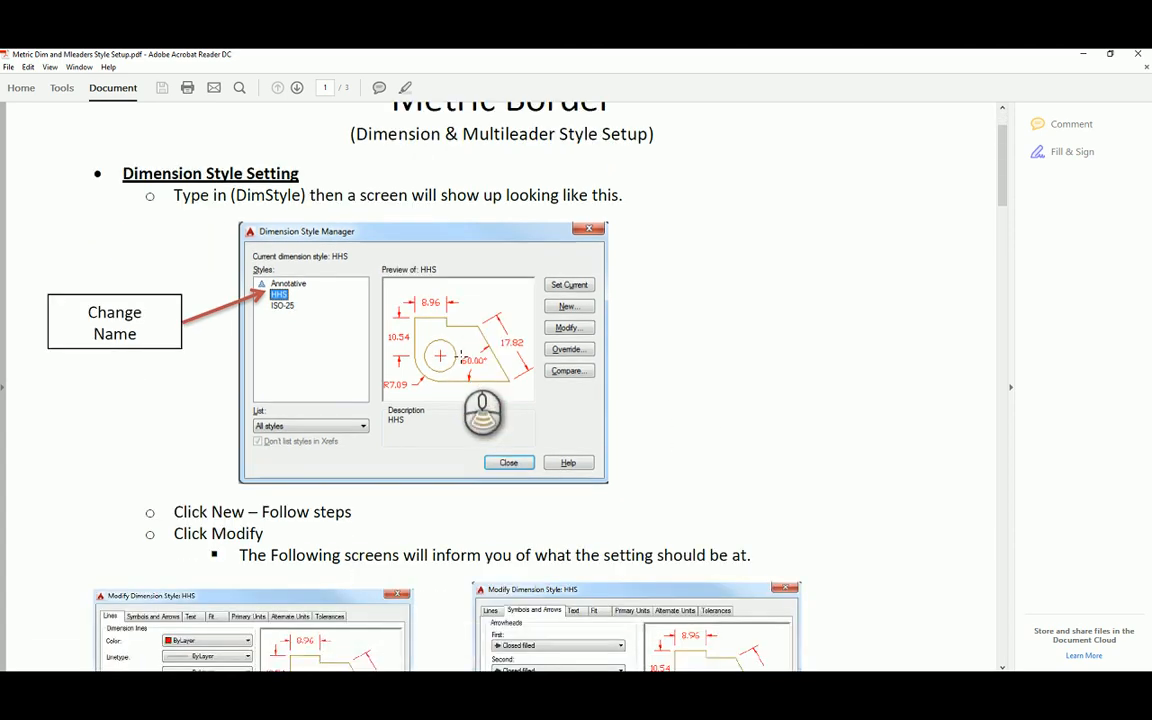
pyautogui.scroll(-15, 430, 330)
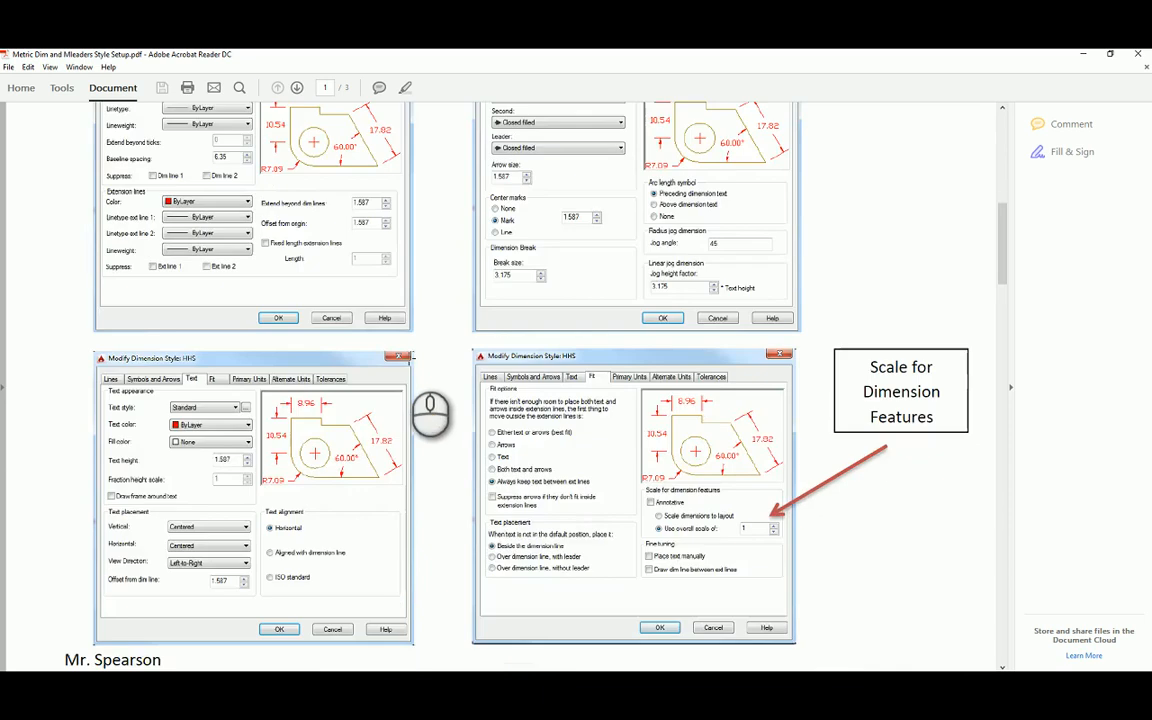
pyautogui.scroll(-20, 415, 354)
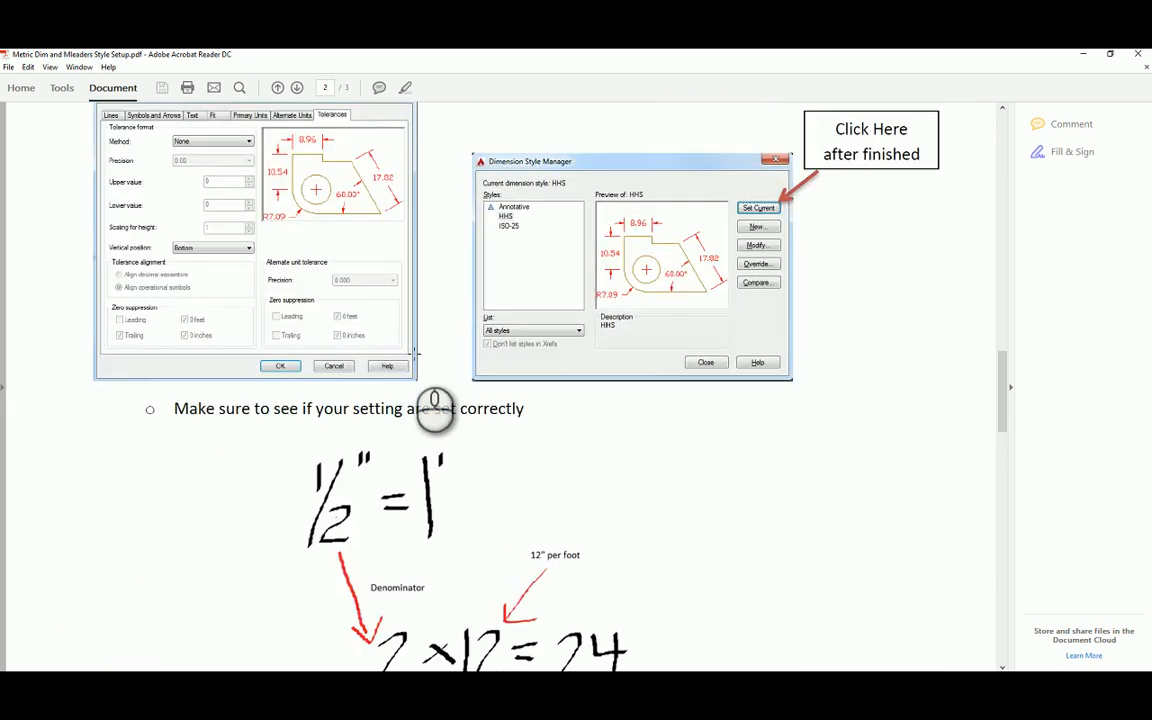
pyautogui.scroll(-10, 420, 355)
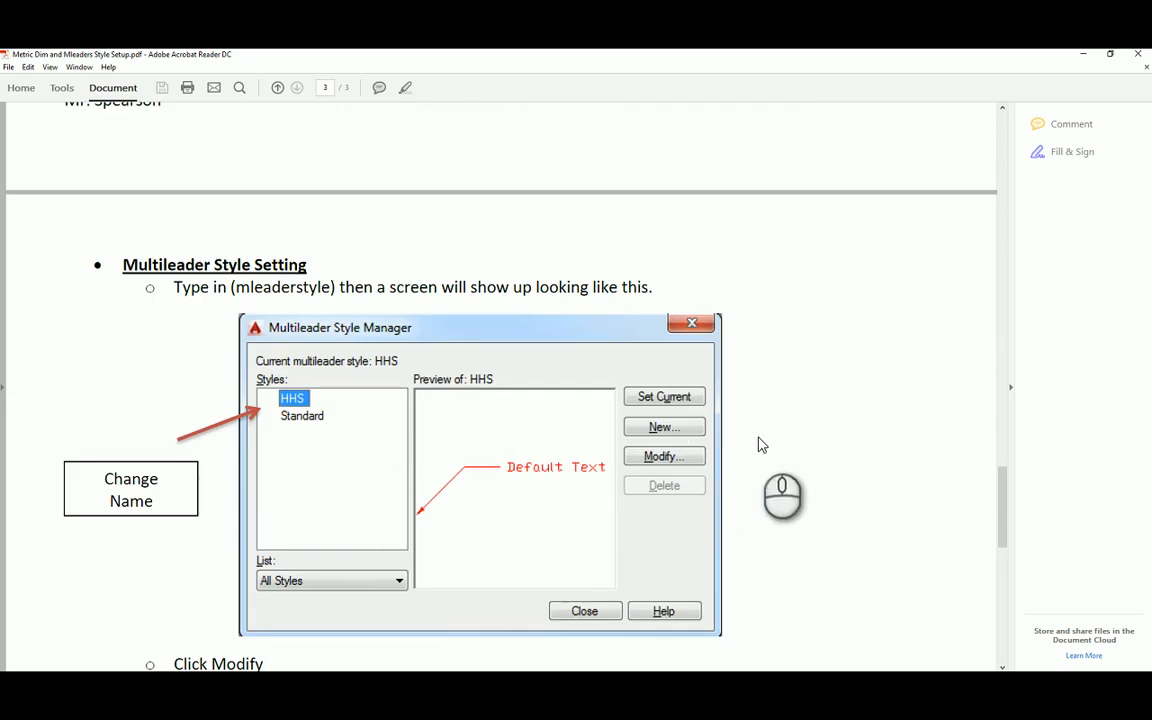
pyautogui.click(1084, 55)
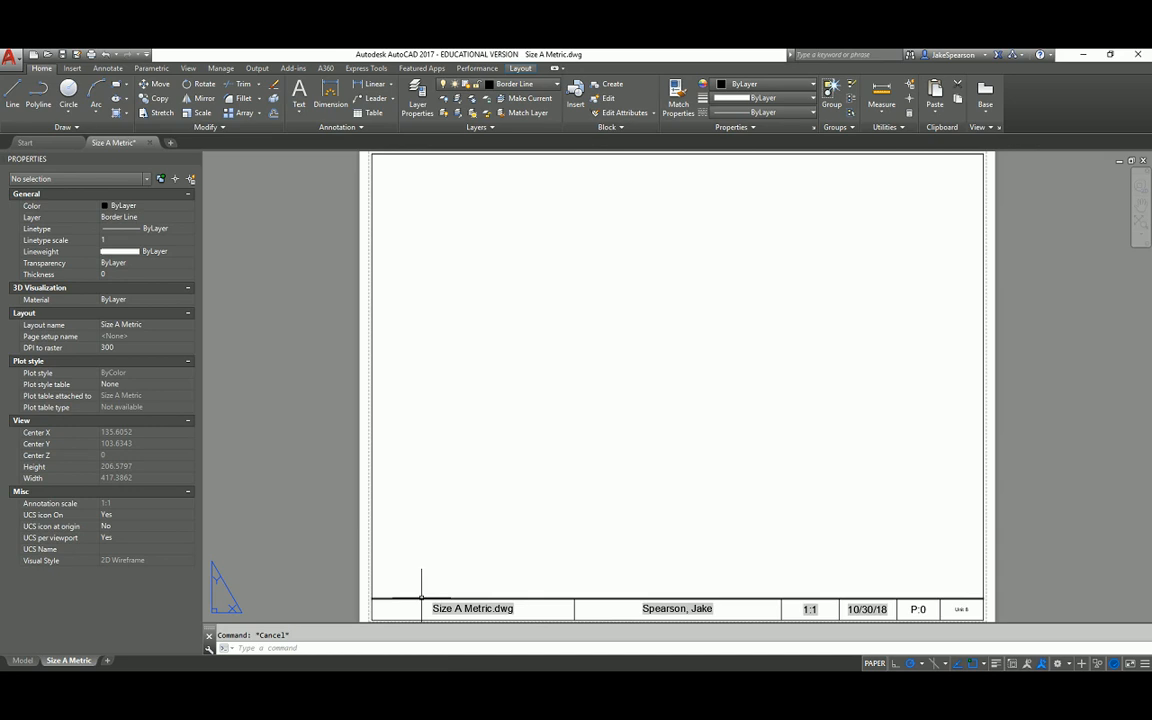
# Step: Open the Dimension Style Manager and check it against the dimension style page of the setup PDF
pyautogui.click(250, 355)
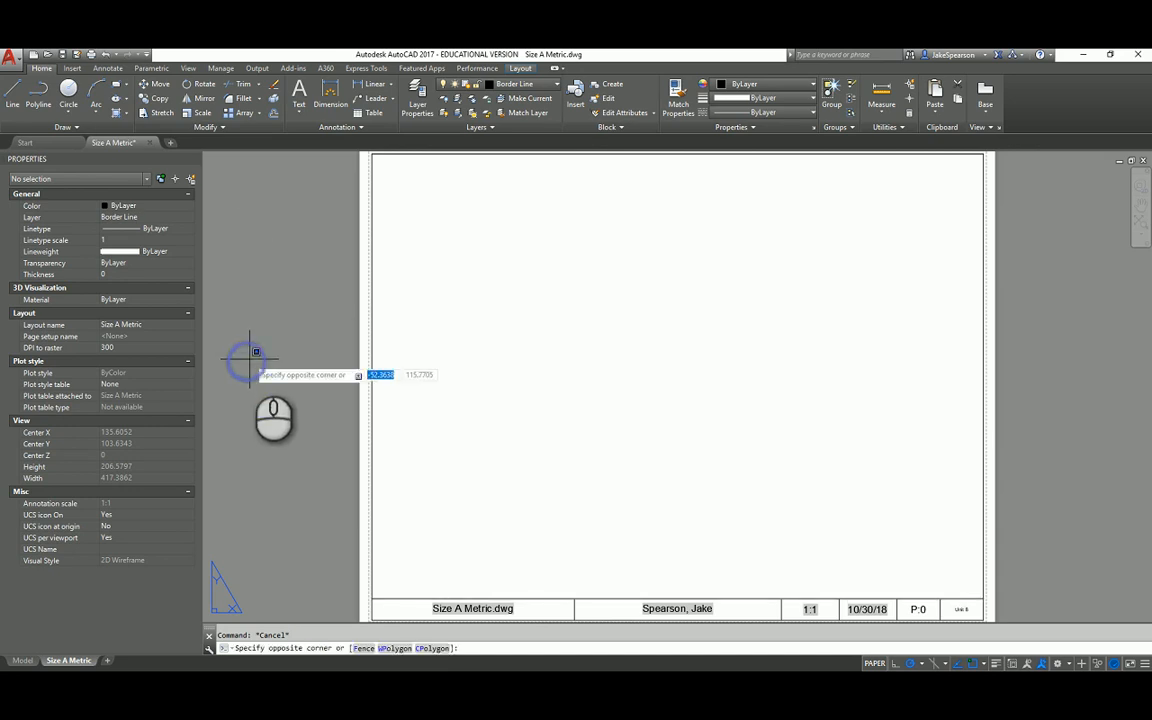
pyautogui.press('Escape')
pyautogui.write('dim')
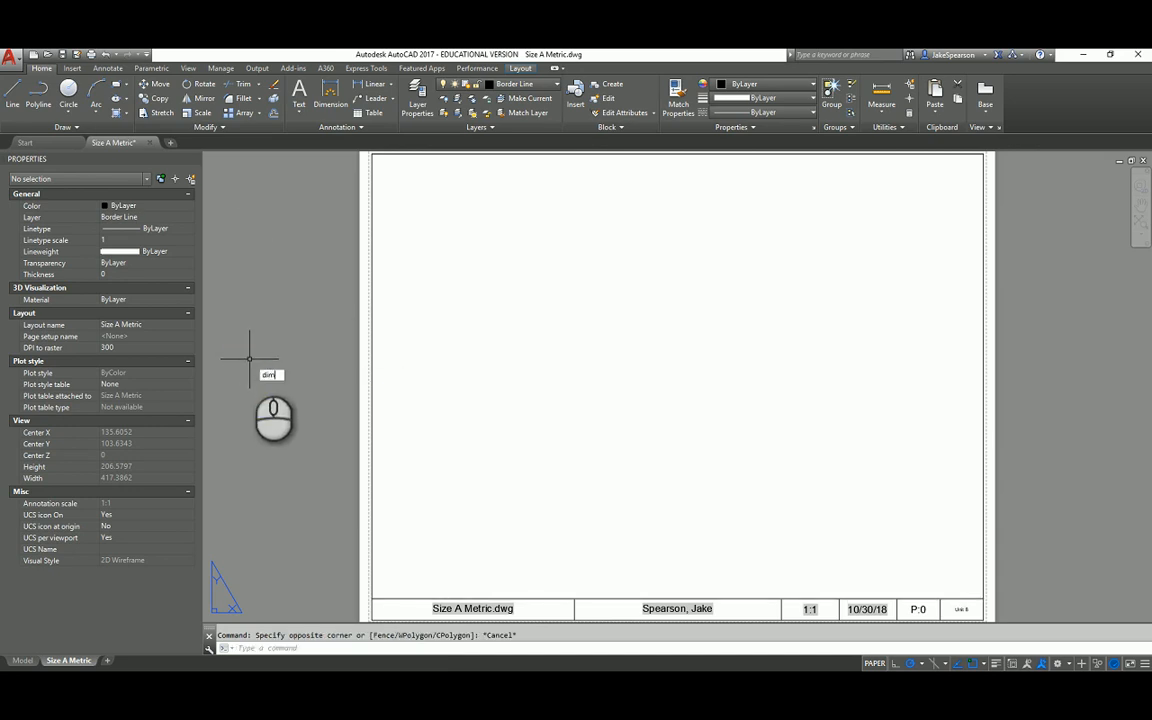
pyautogui.write('st')
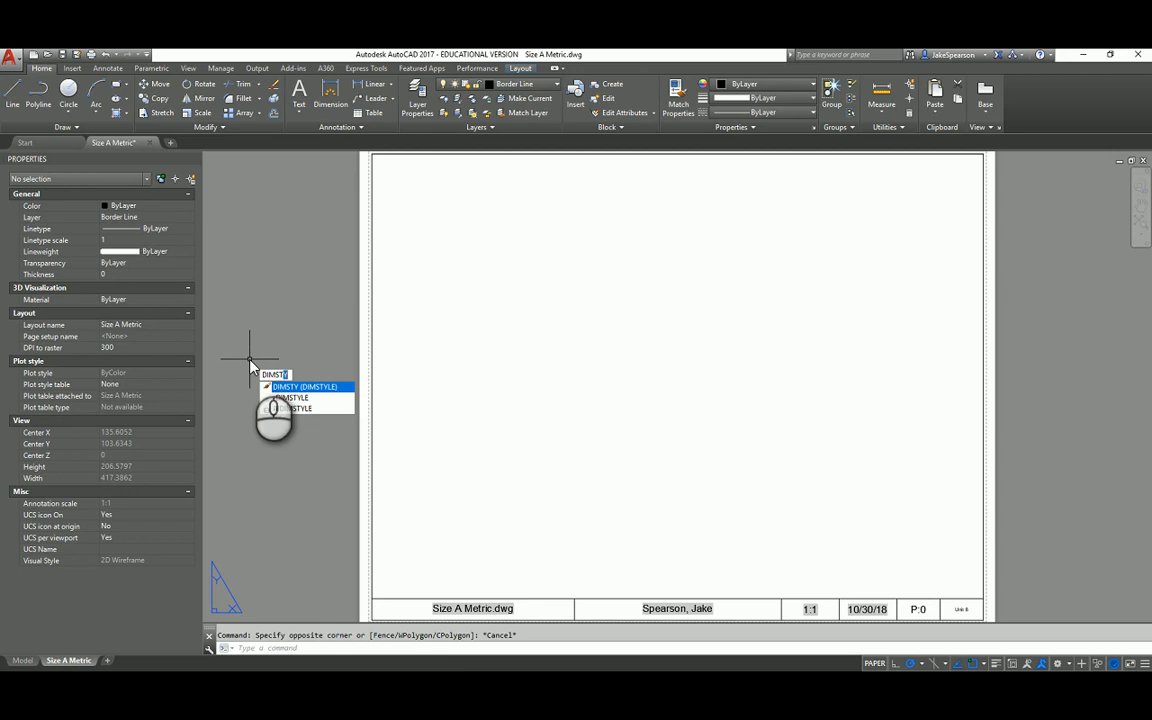
pyautogui.press('Return')
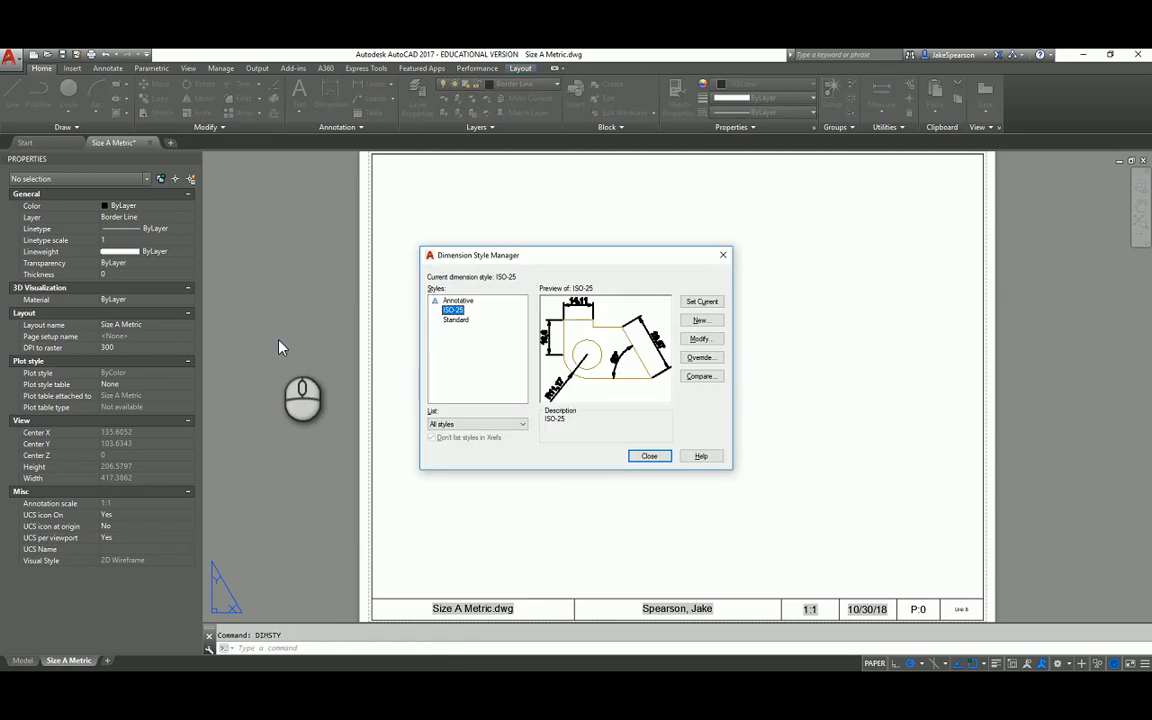
pyautogui.hotkey('alt', 'Tab')
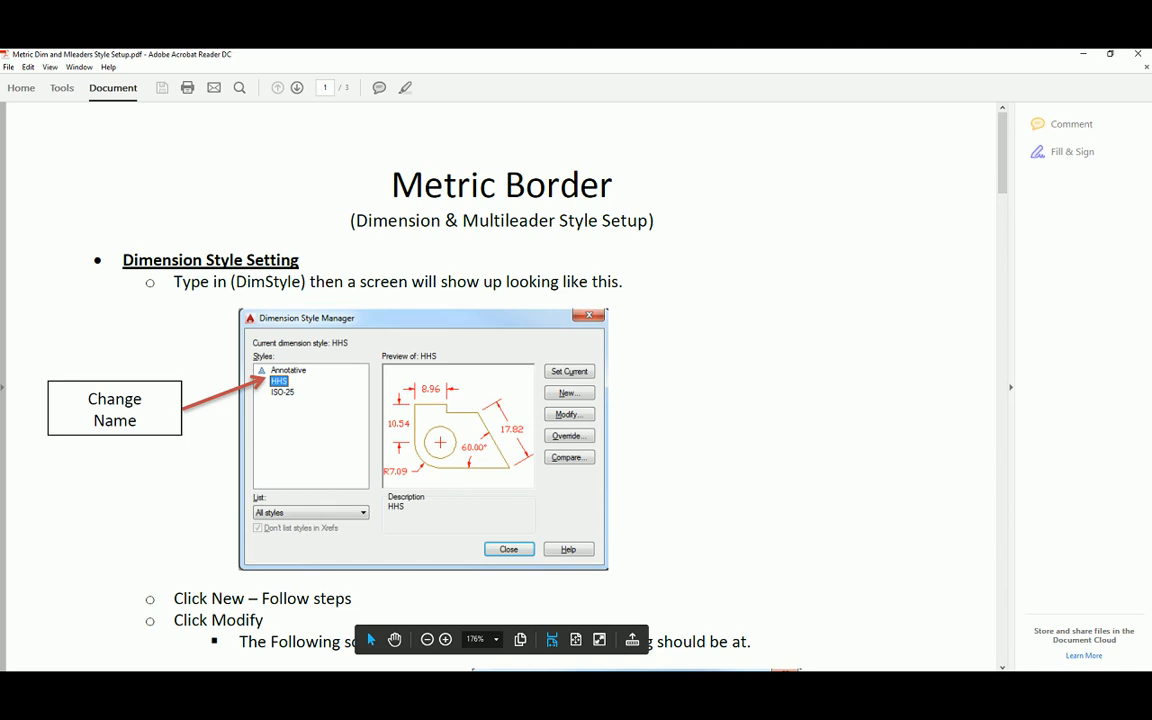
pyautogui.hotkey('alt', 'Tab')
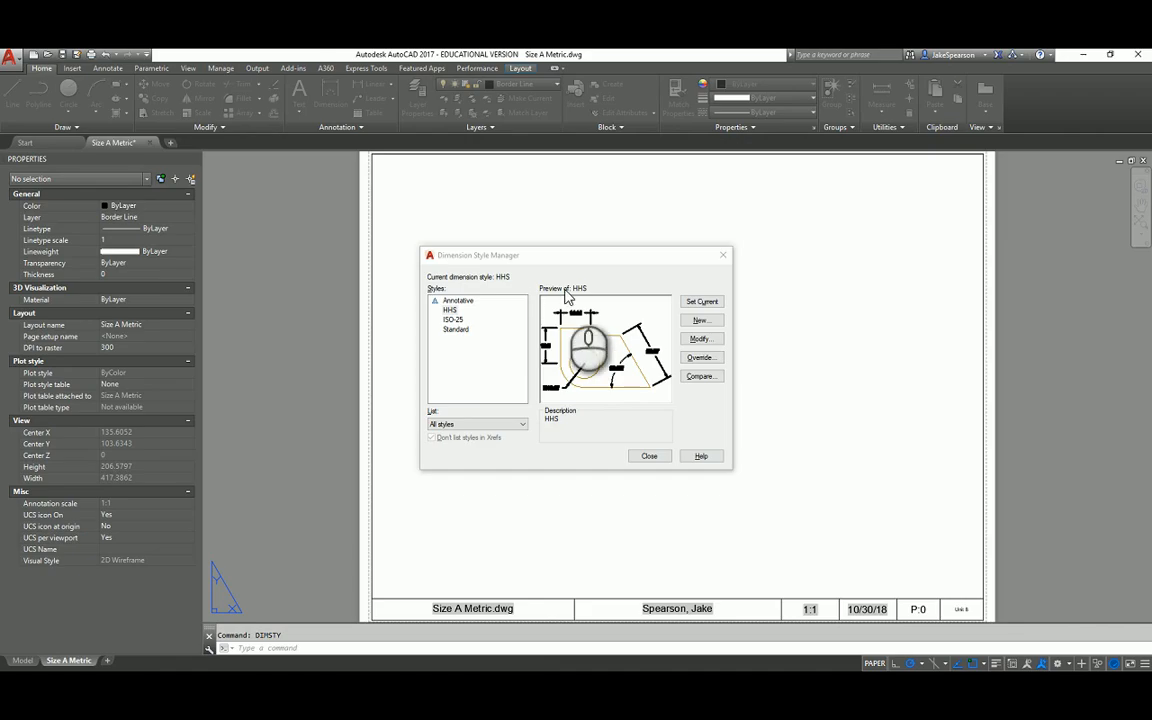
# Step: Delete the ISO-25 and Standard dimension styles, confirming each deletion
pyautogui.rightClick(452, 319)
pyautogui.click(476, 355)
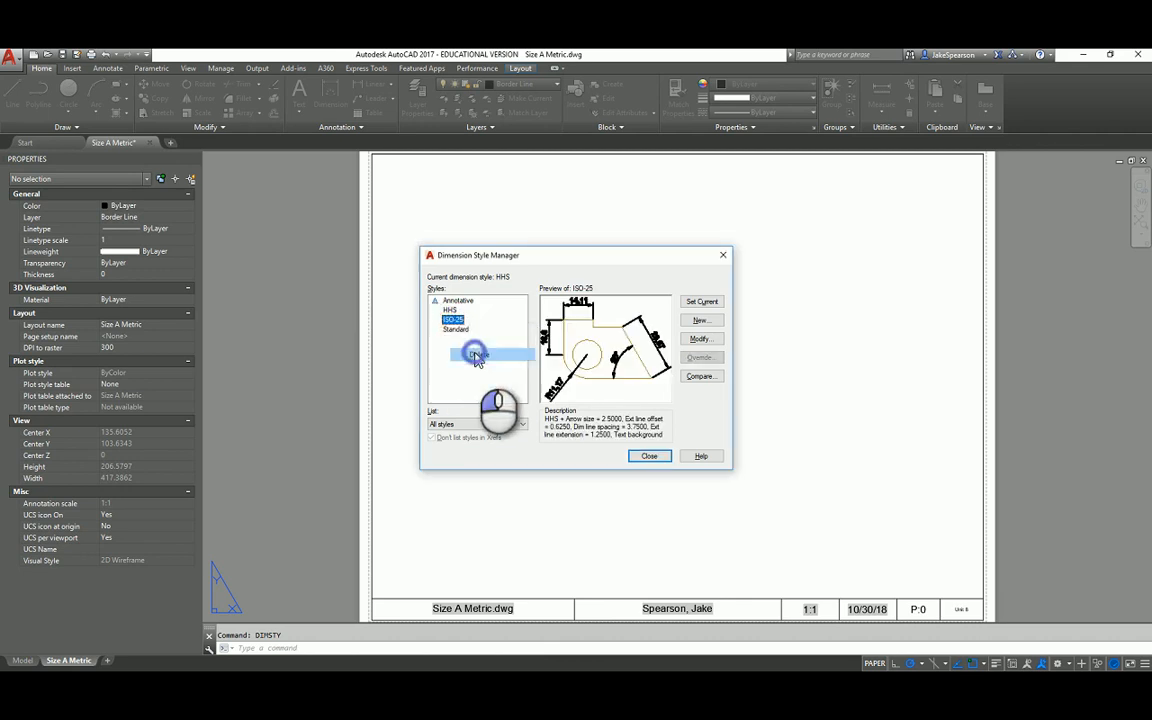
pyautogui.click(603, 373)
pyautogui.rightClick(453, 319)
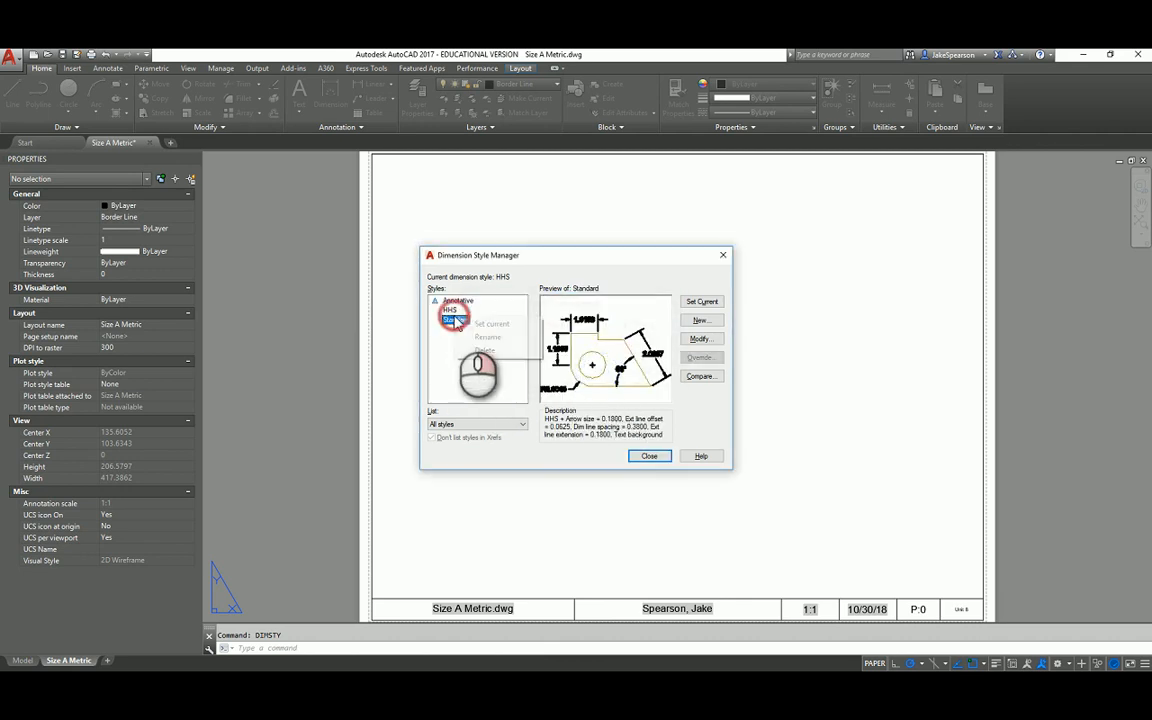
pyautogui.click(484, 350)
pyautogui.click(603, 373)
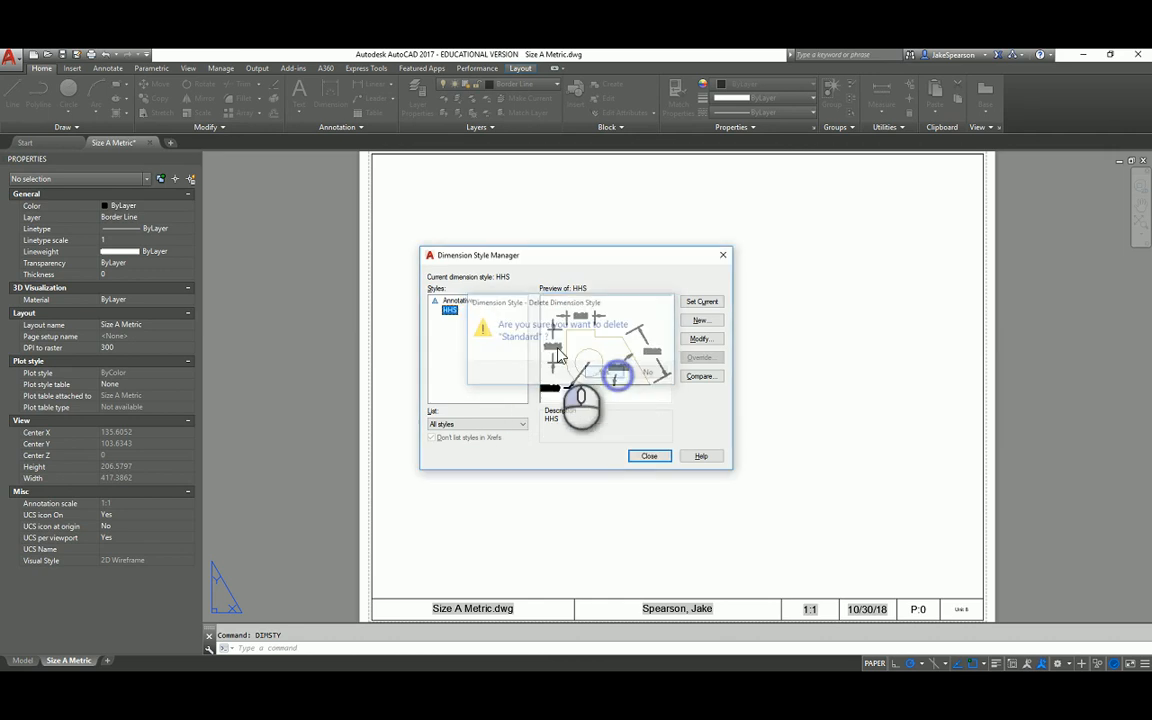
# Step: Review all setting categories of the HHS dimension style, from lines and arrows through text, fit, units and tolerances
pyautogui.click(698, 340)
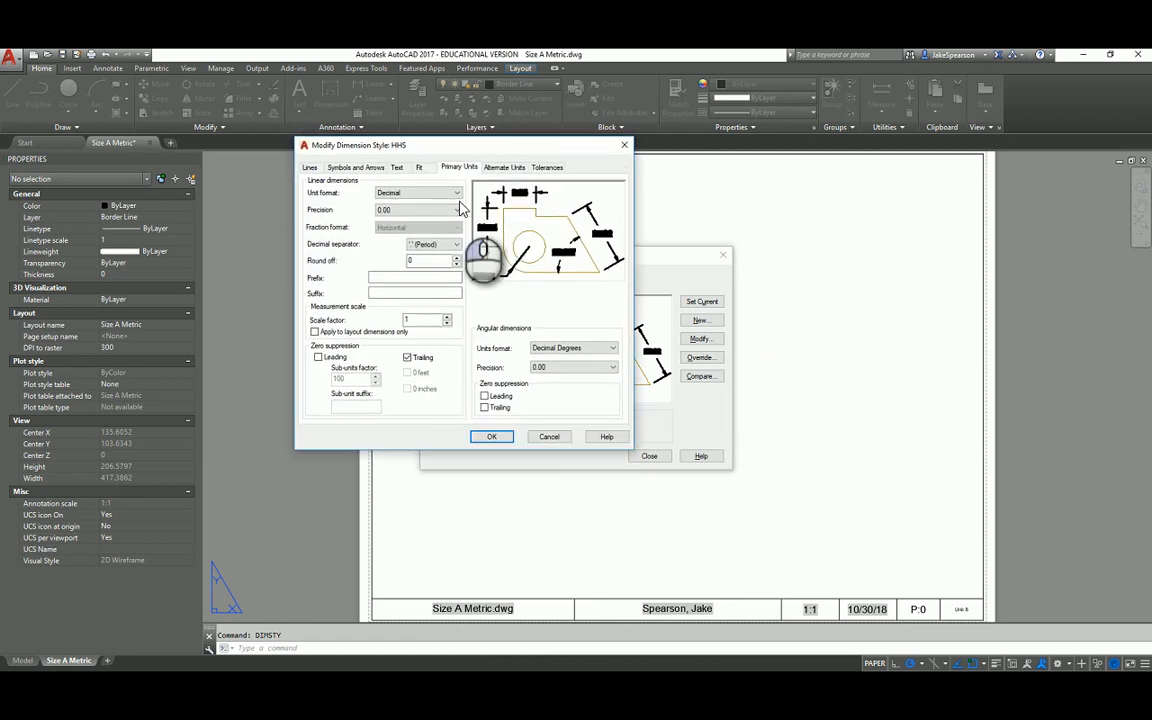
pyautogui.click(310, 167)
pyautogui.click(352, 167)
pyautogui.click(397, 167)
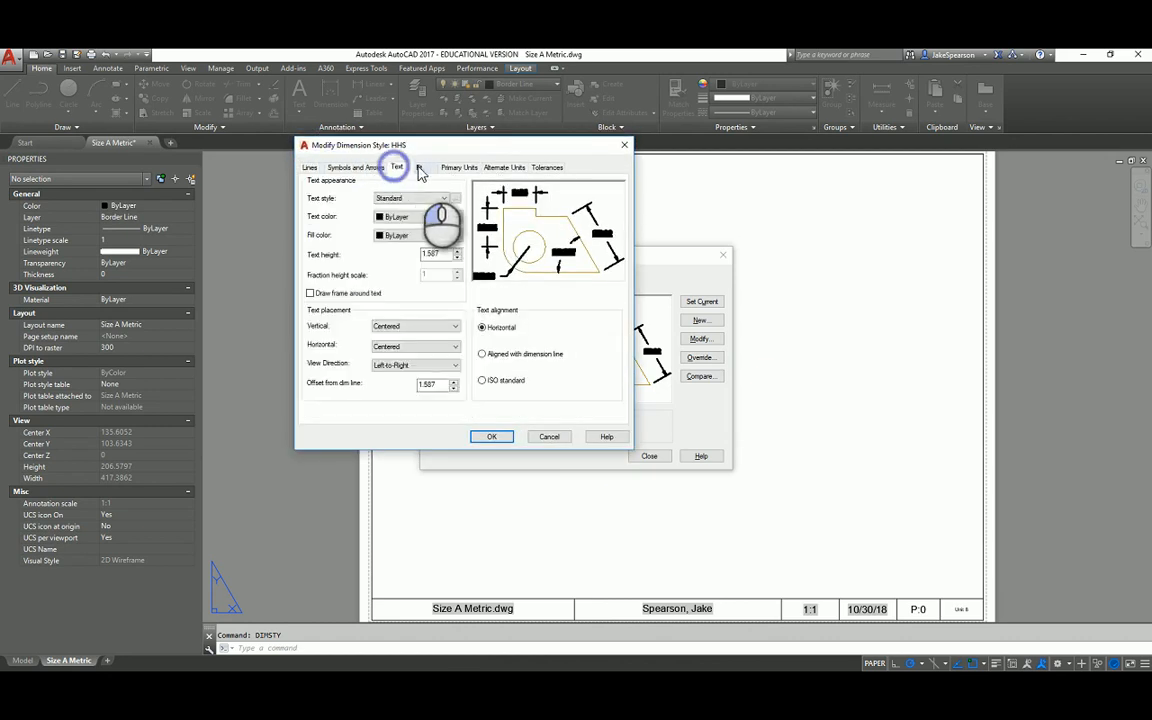
pyautogui.click(419, 167)
pyautogui.click(459, 167)
pyautogui.click(504, 167)
pyautogui.click(547, 167)
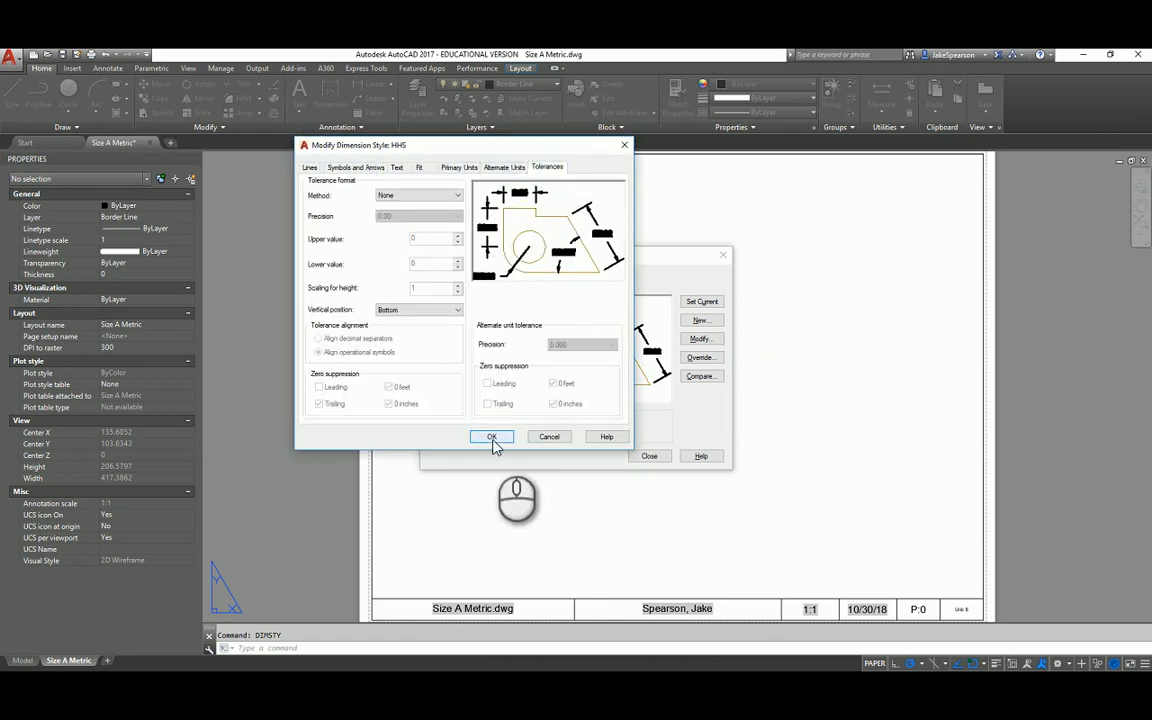
pyautogui.click(491, 437)
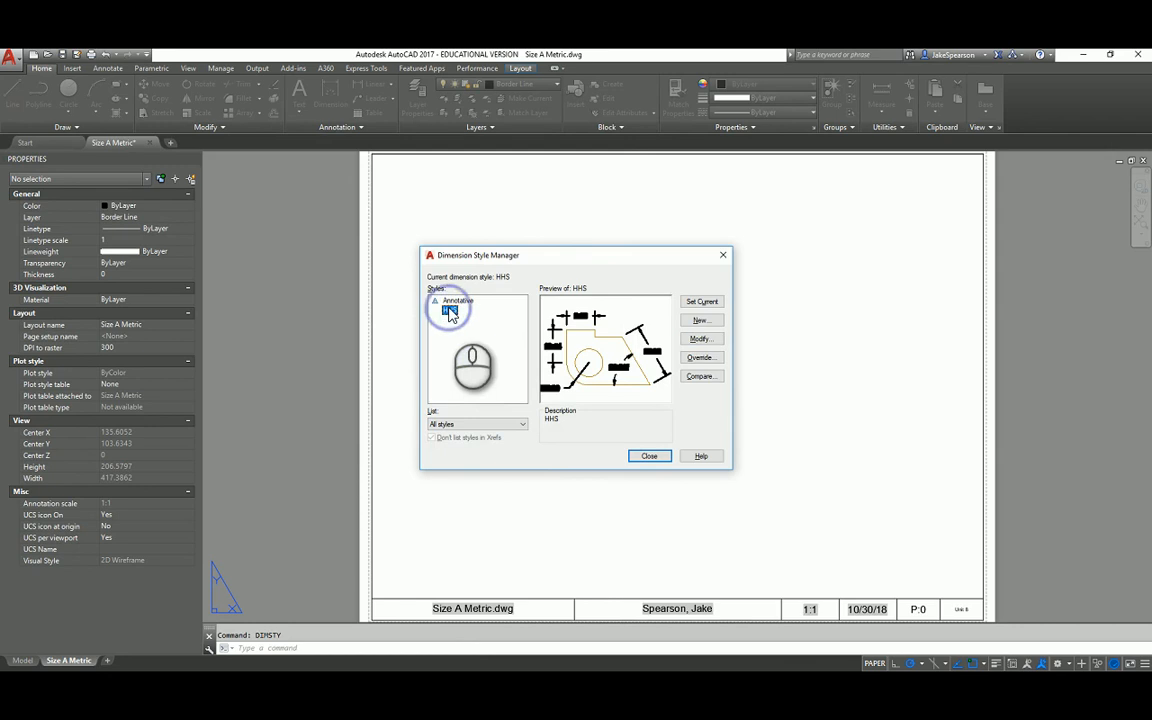
# Step: Make HHS the current dimension style and Dimension Line the current layer
pyautogui.click(700, 303)
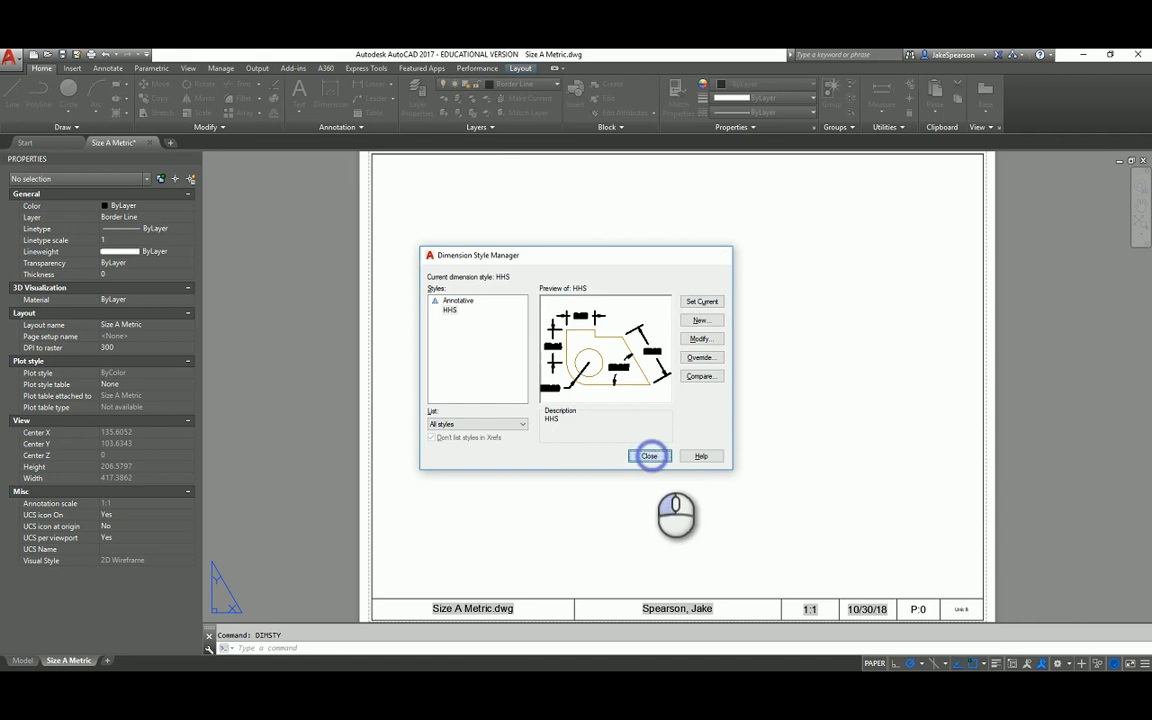
pyautogui.click(649, 456)
pyautogui.click(510, 86)
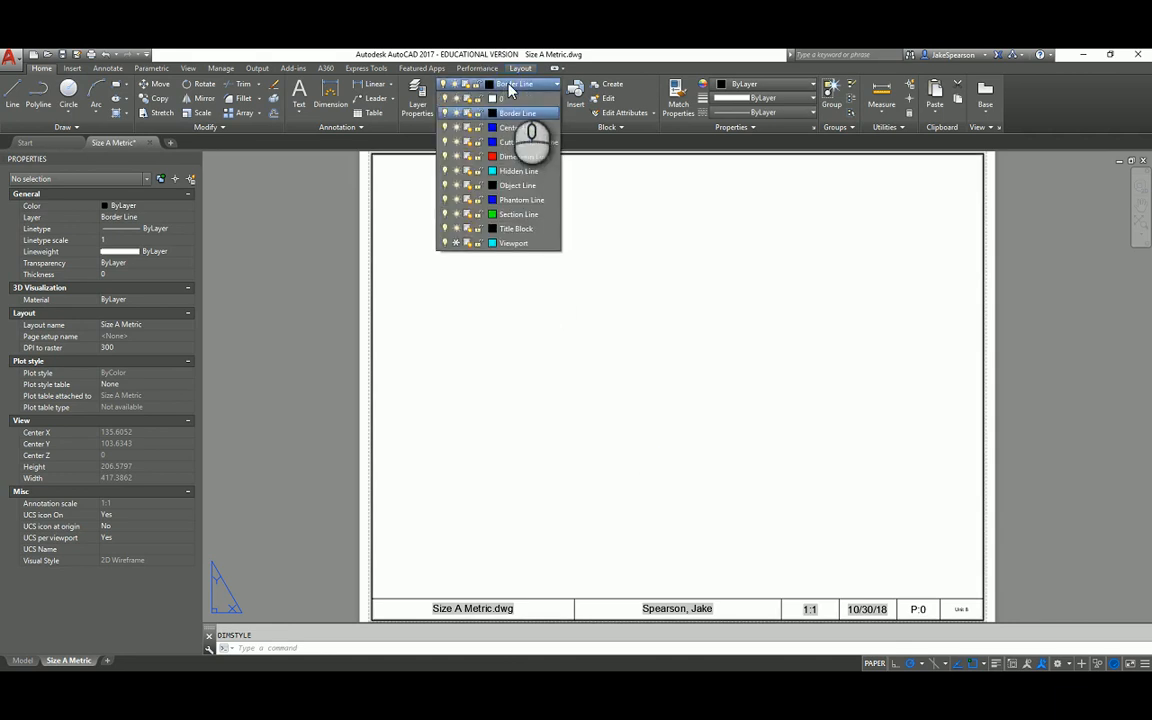
pyautogui.click(526, 157)
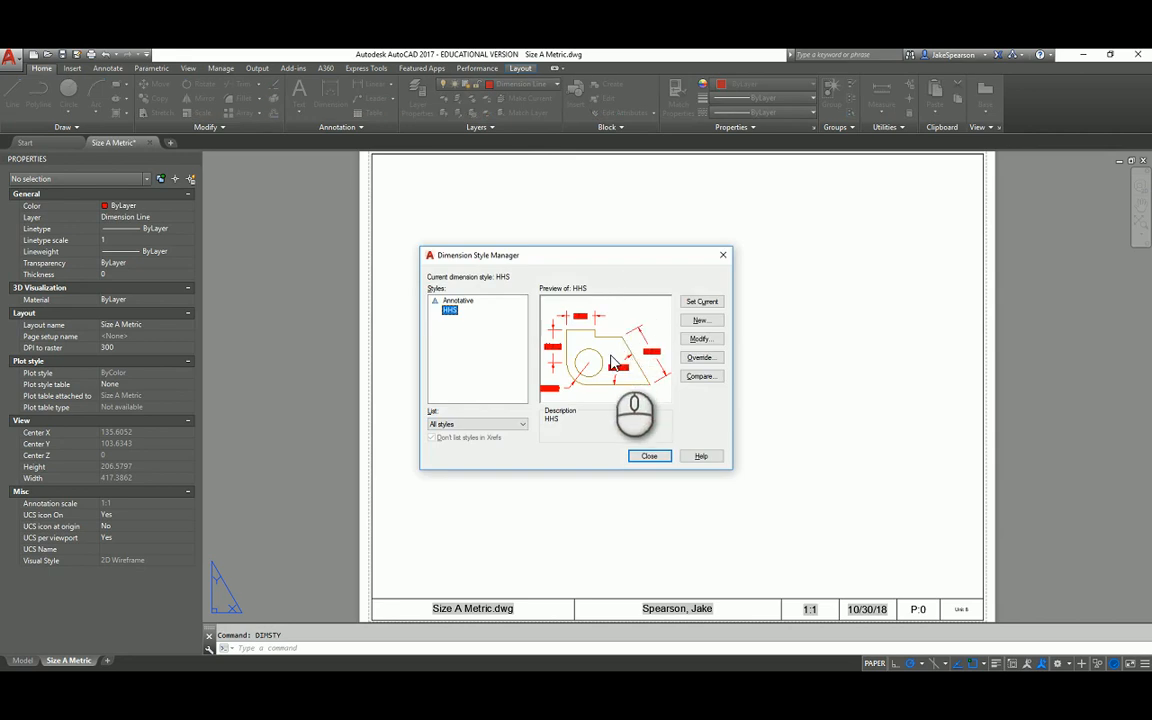
# Step: Set the text fill color of the HHS dimension style to None and close the style manager
pyautogui.click(700, 339)
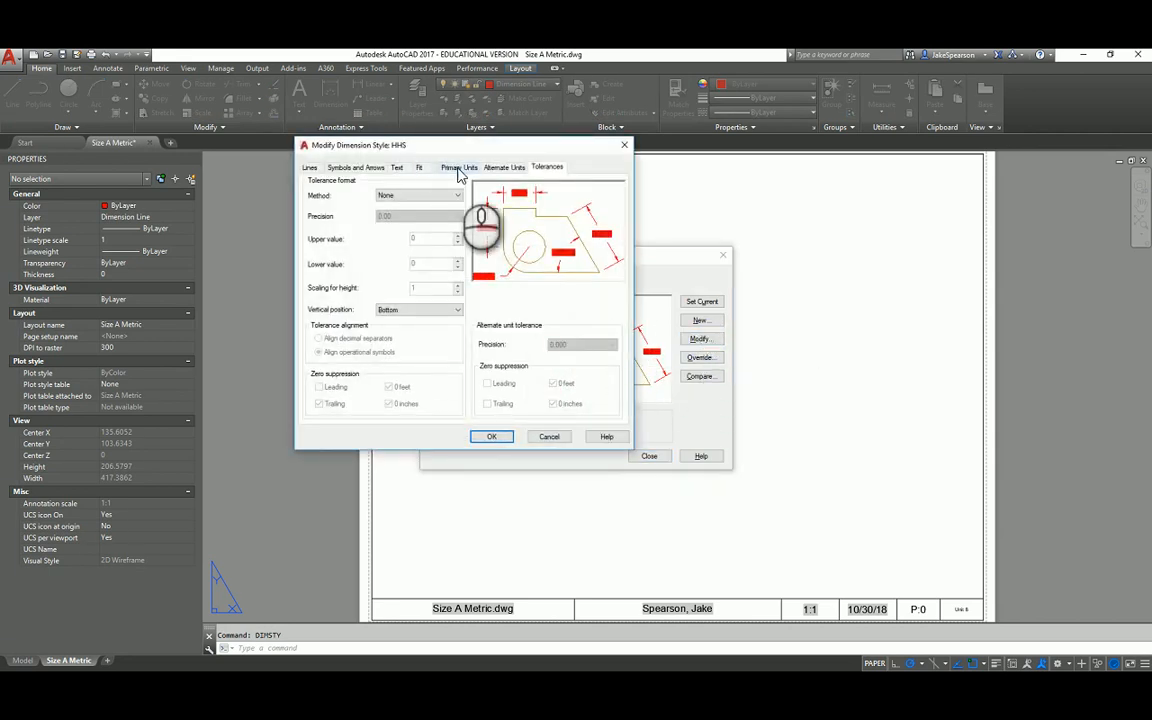
pyautogui.click(397, 168)
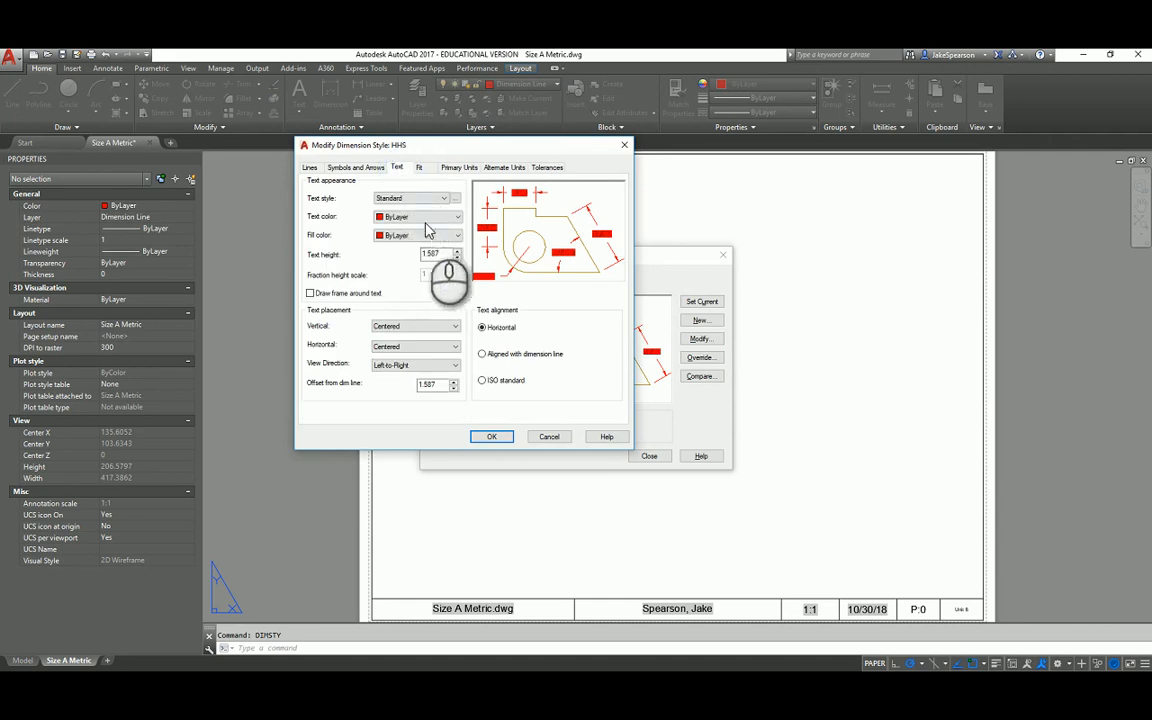
pyautogui.click(432, 238)
pyautogui.click(430, 246)
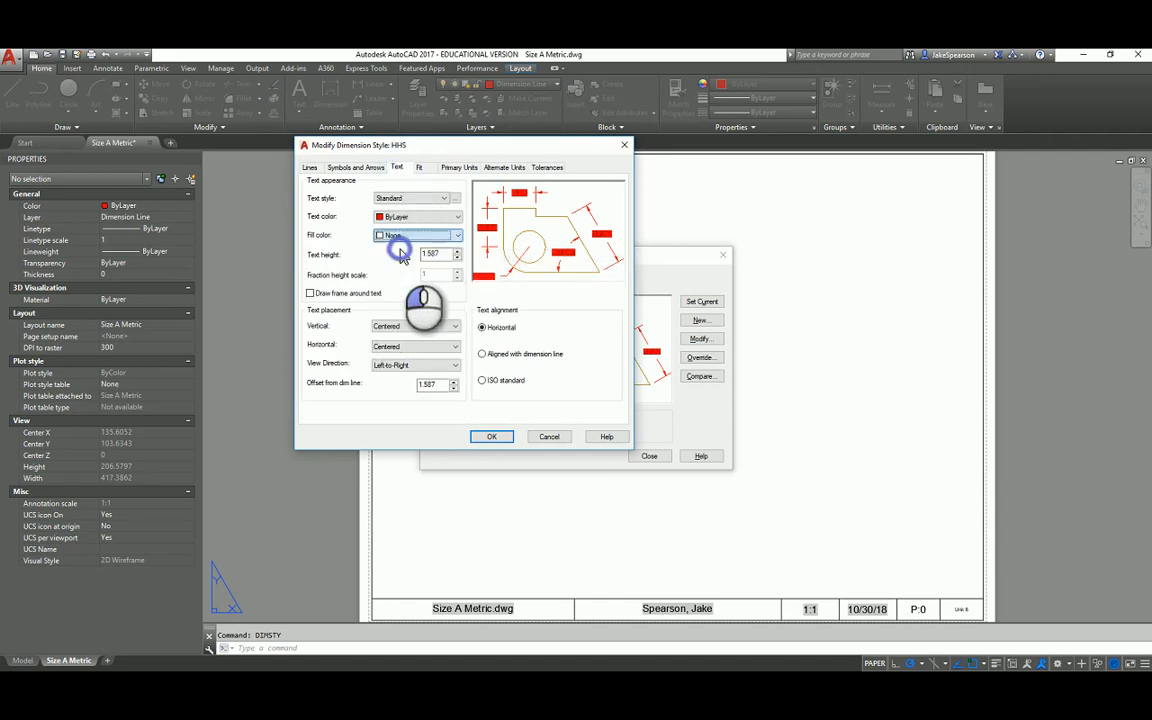
pyautogui.click(492, 437)
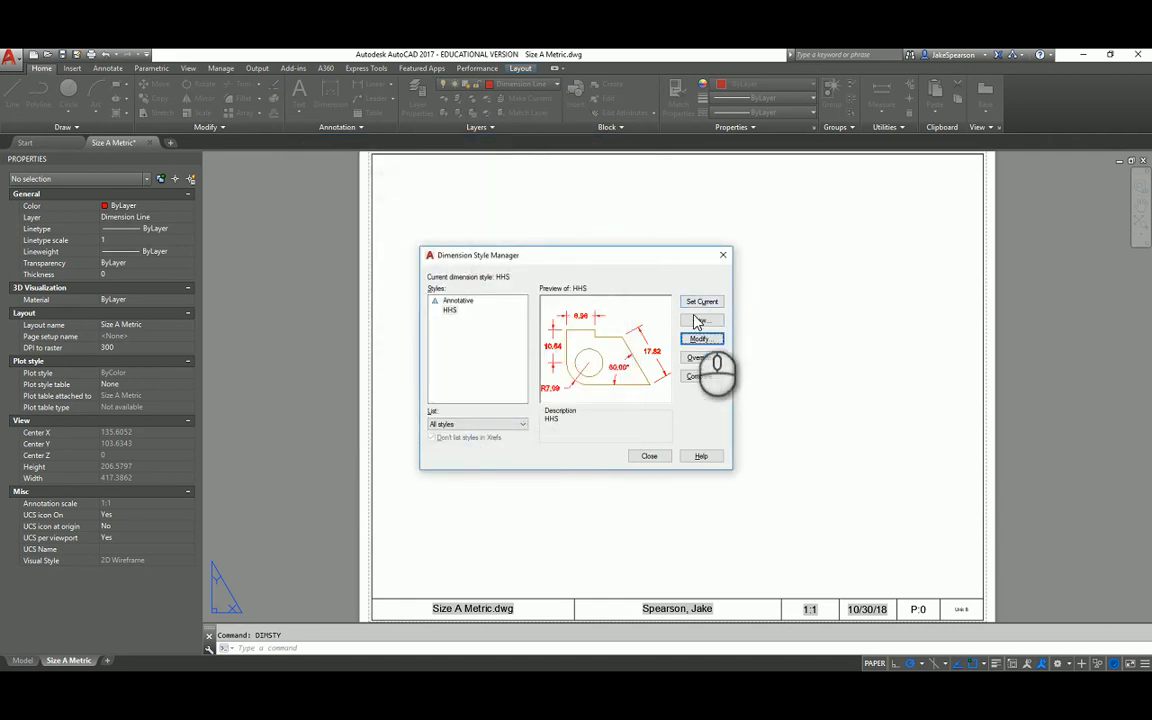
pyautogui.click(643, 456)
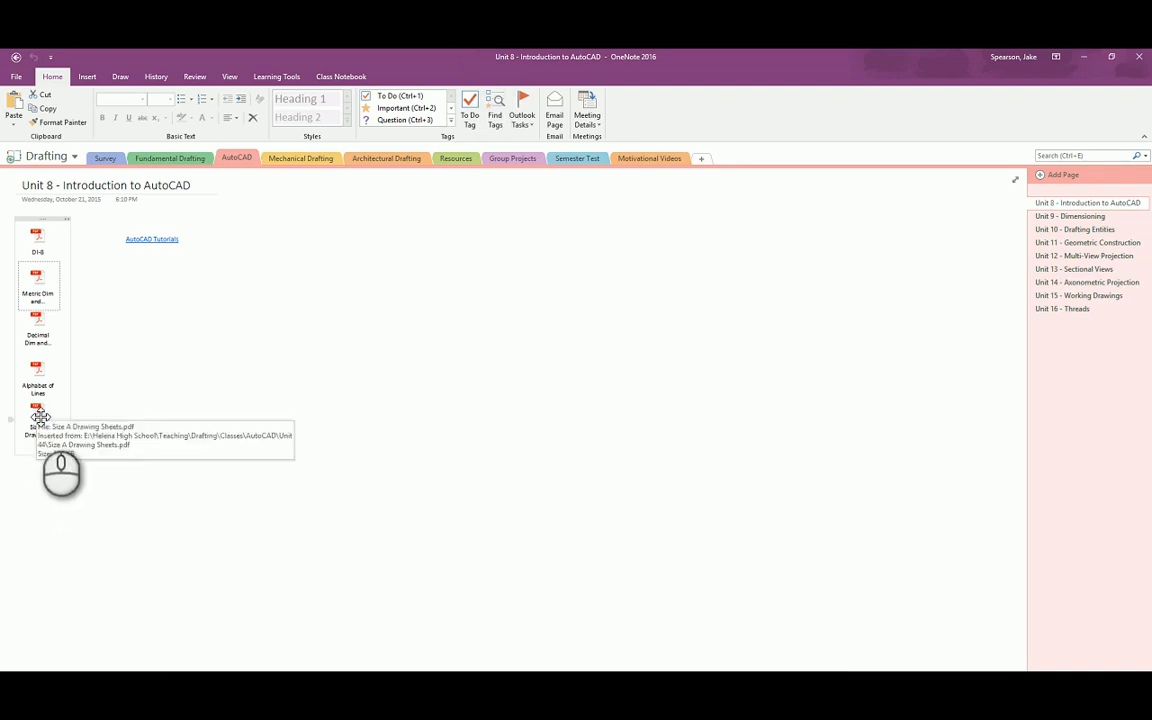
# Step: From the Unit 8 page in OneNote, open the attached Size A Drawing Sheets PDF and examine its dimensioned sheet
pyautogui.doubleClick(37, 413)
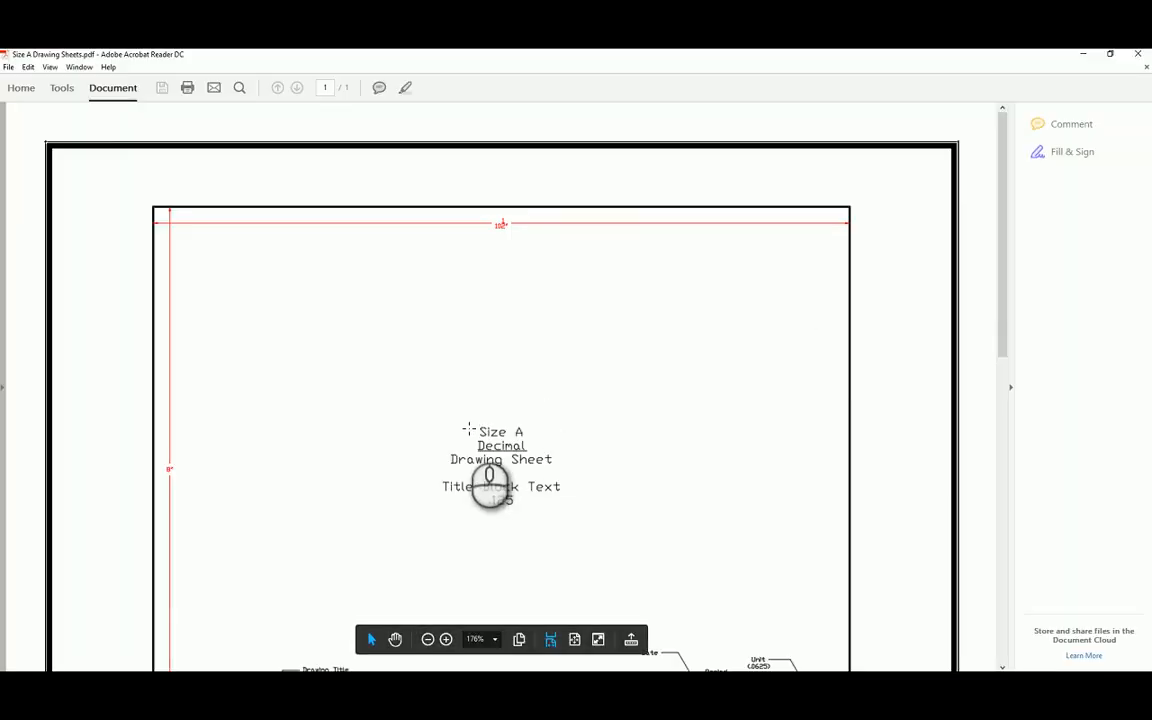
pyautogui.keyDown('ctrl'); pyautogui.scroll(-1, 468, 432); pyautogui.keyUp('ctrl')
pyautogui.scroll(-5, 469, 428)
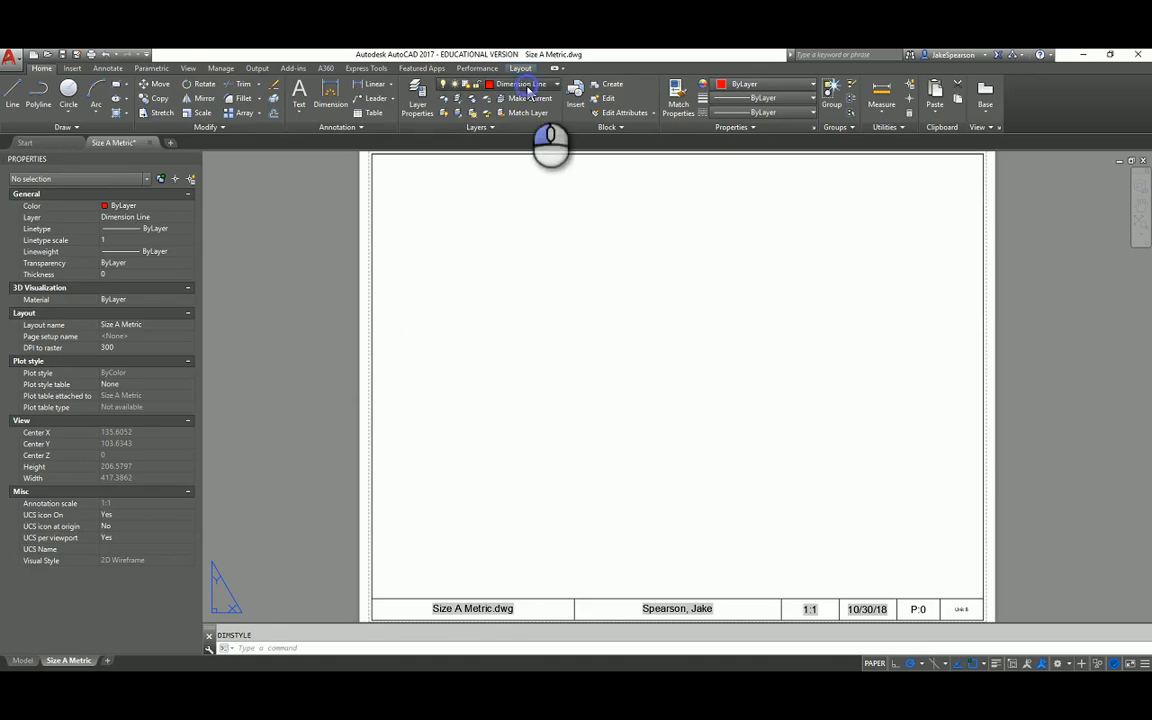
# Step: In the AutoCAD layout, try a horizontal linear dimension between the border's two upper corners, placed just below the upper edge
pyautogui.click(527, 87)
pyautogui.click(528, 88)
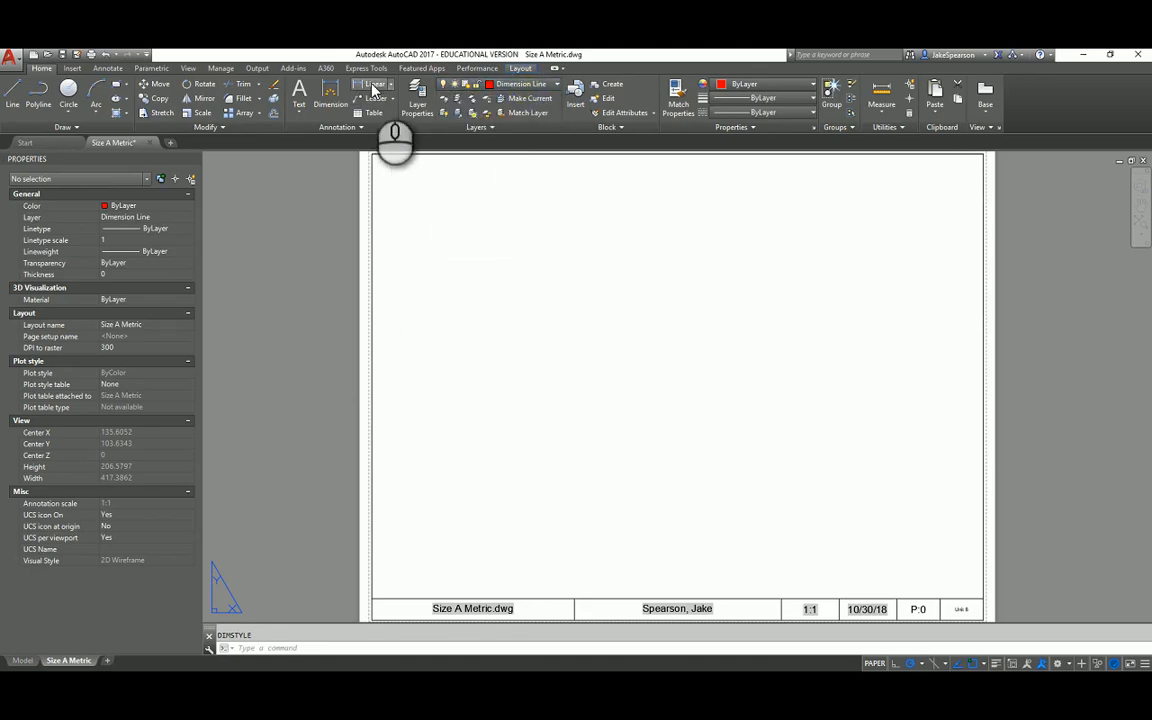
pyautogui.click(372, 89)
pyautogui.click(373, 157)
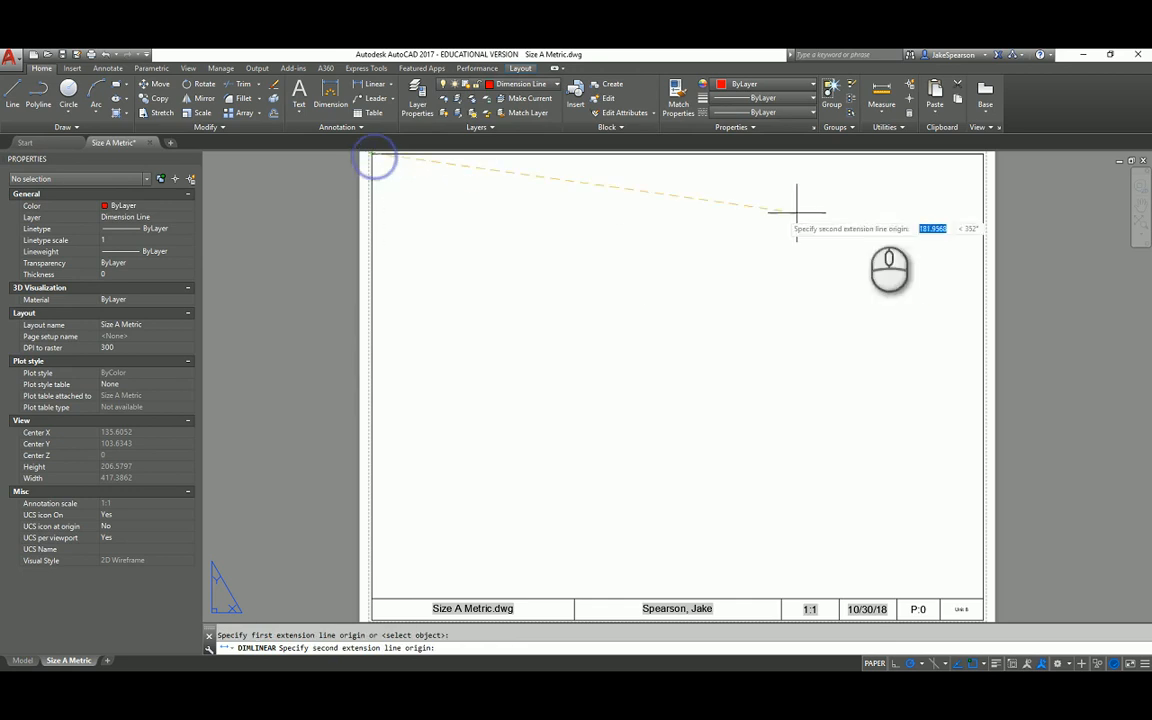
pyautogui.click(981, 156)
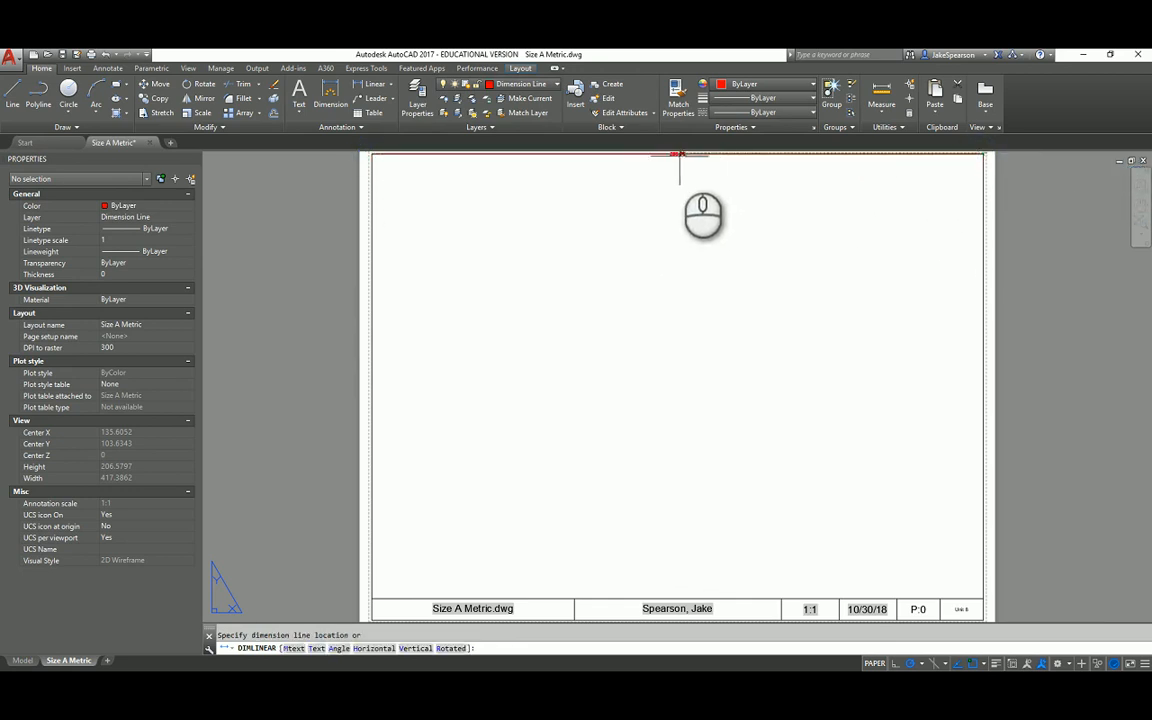
pyautogui.moveTo(676, 166); pyautogui.dragTo(677, 306, button='middle')
pyautogui.scroll(4, 677, 306)
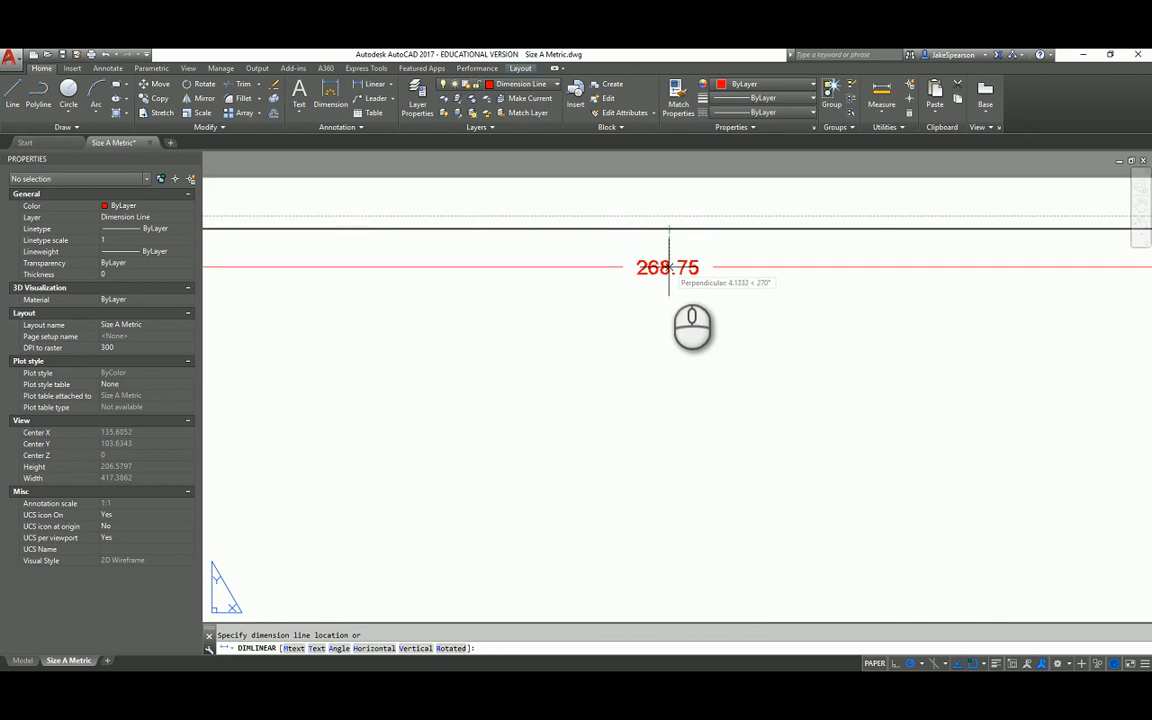
pyautogui.click(669, 316)
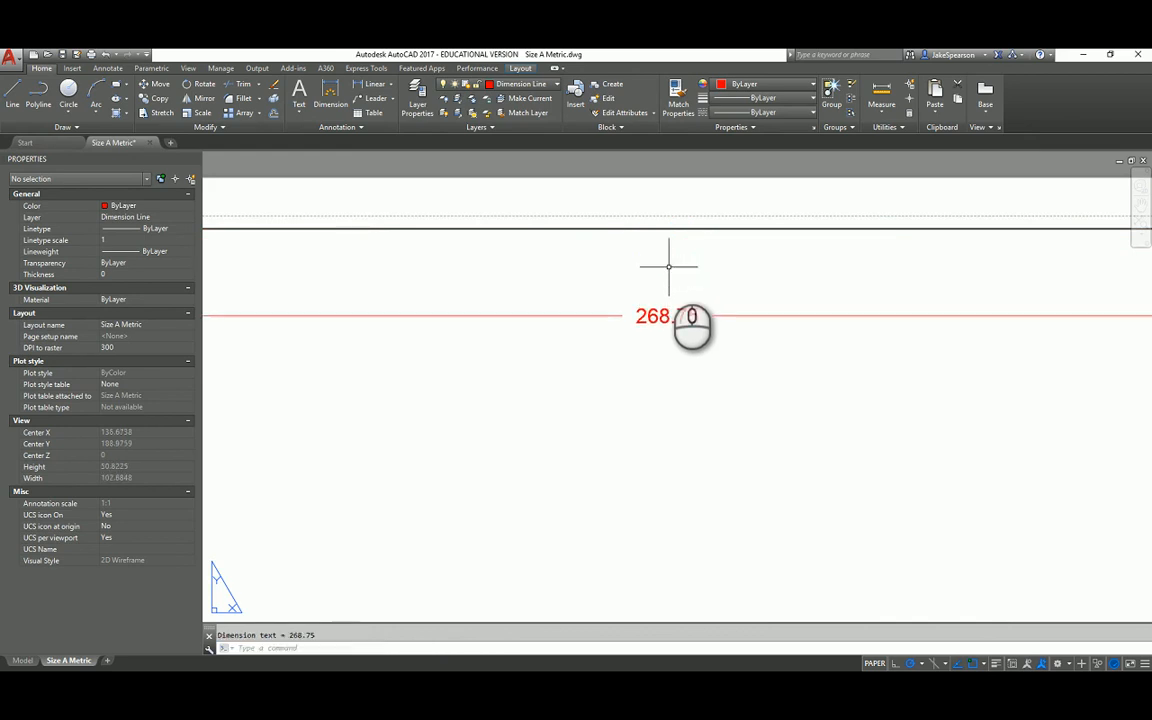
pyautogui.middleClick(664, 316)
pyautogui.middleClick(664, 316)
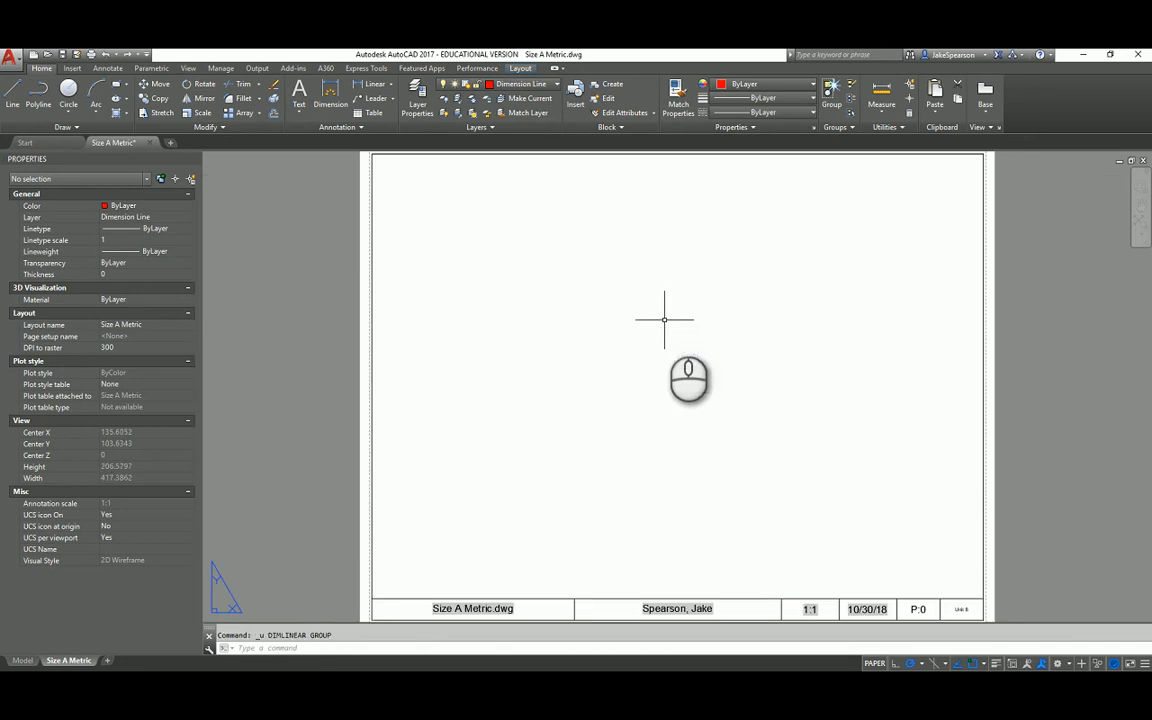
# Step: Add a linear dimension for the border's full width, placed about 9.6 mm below its upper edge
pyautogui.click(375, 84)
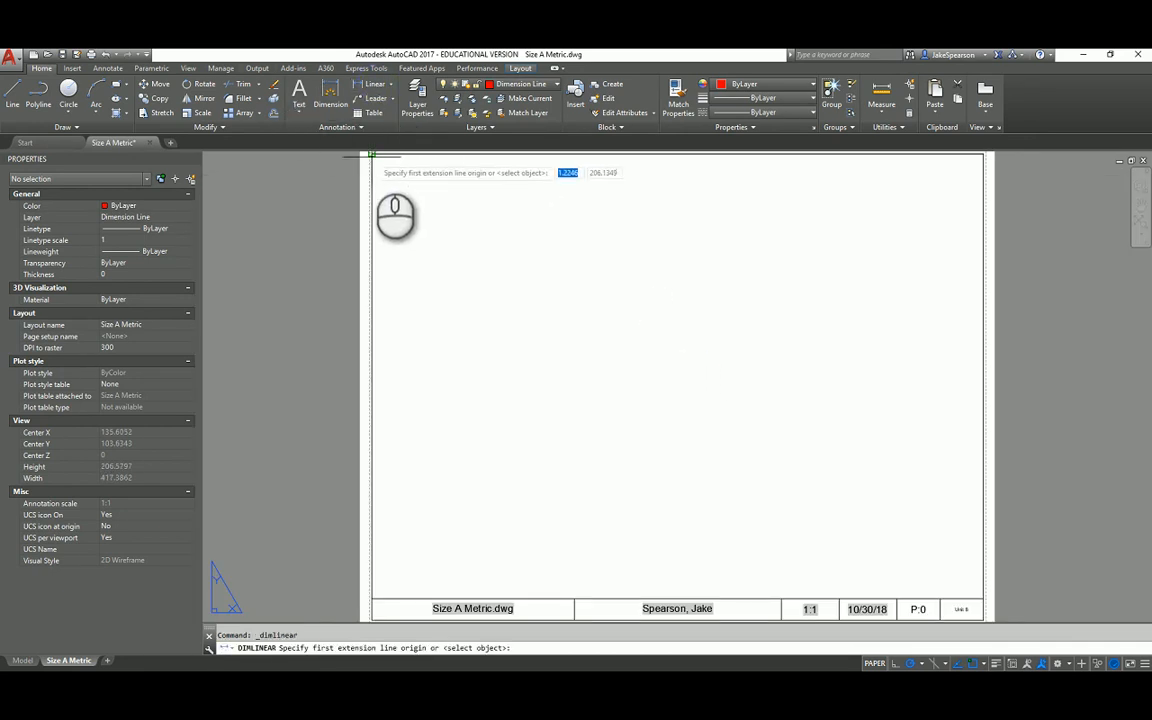
pyautogui.click(372, 155)
pyautogui.click(982, 157)
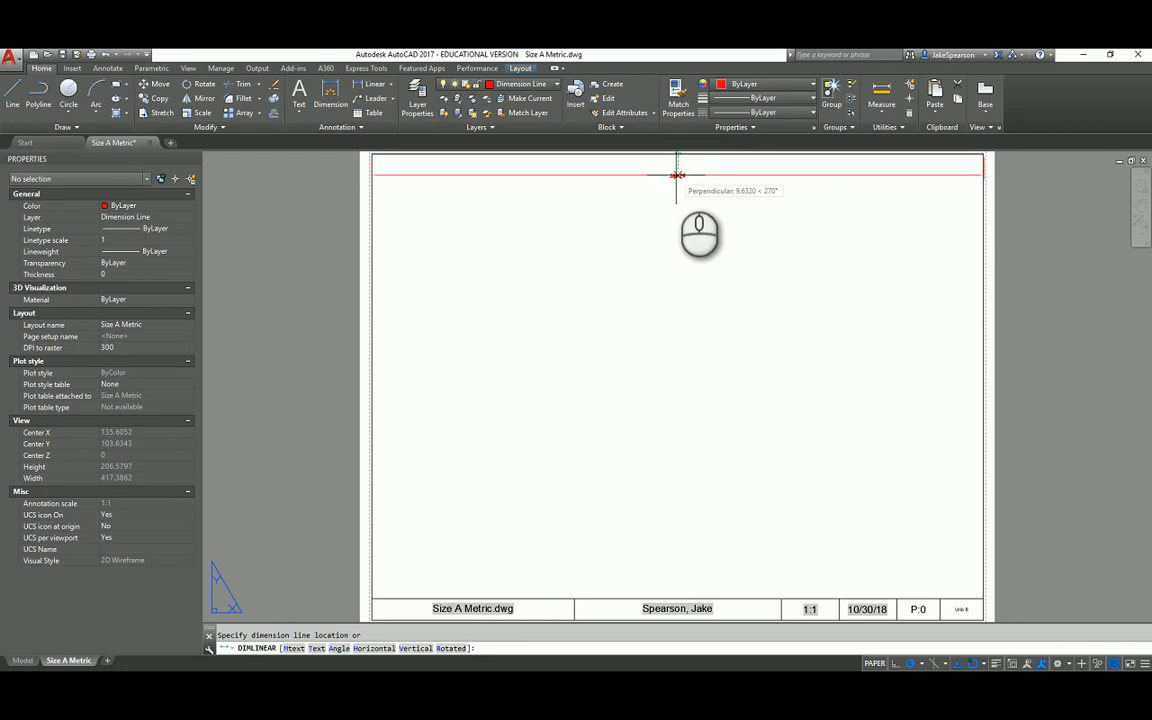
pyautogui.press('Return')
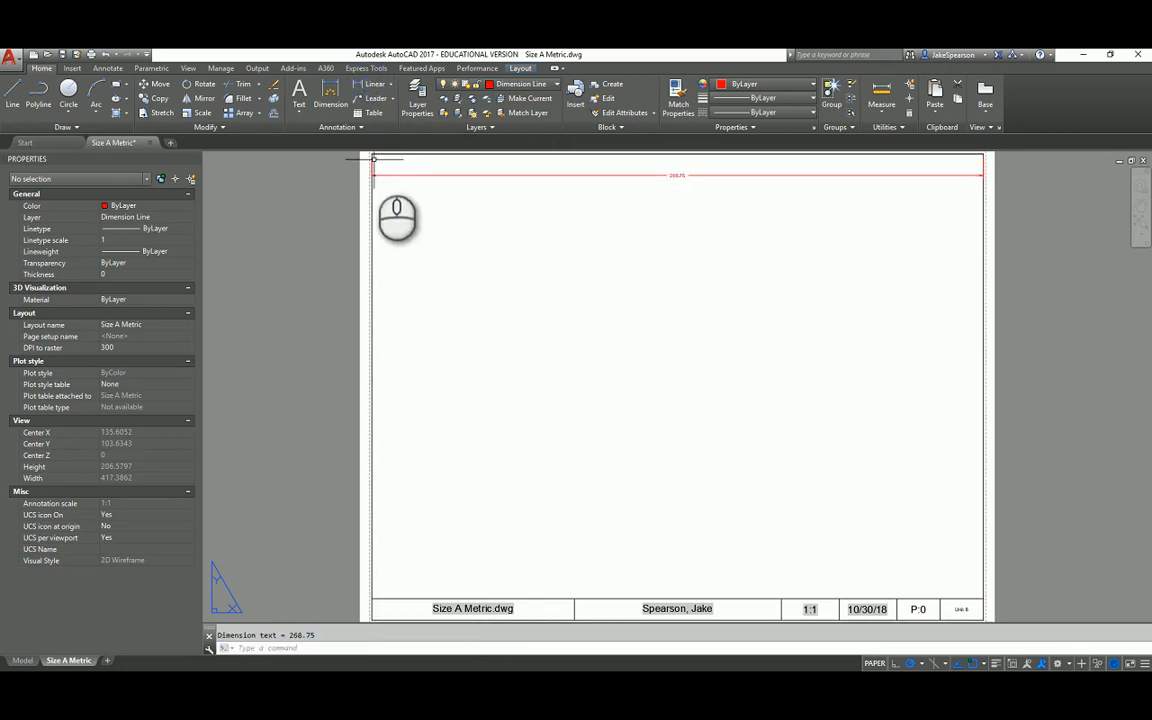
# Step: Add a vertical linear dimension for the border's full height, placed just inside its left edge
pyautogui.click(372, 84)
pyautogui.click(373, 157)
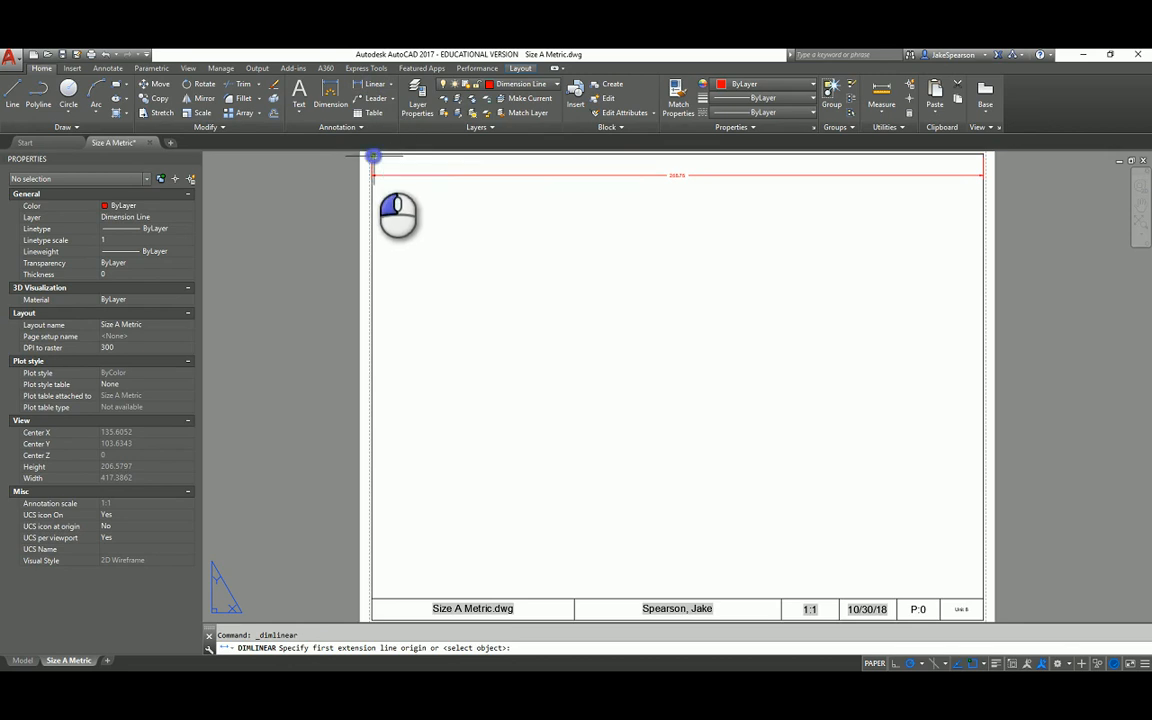
pyautogui.click(372, 618)
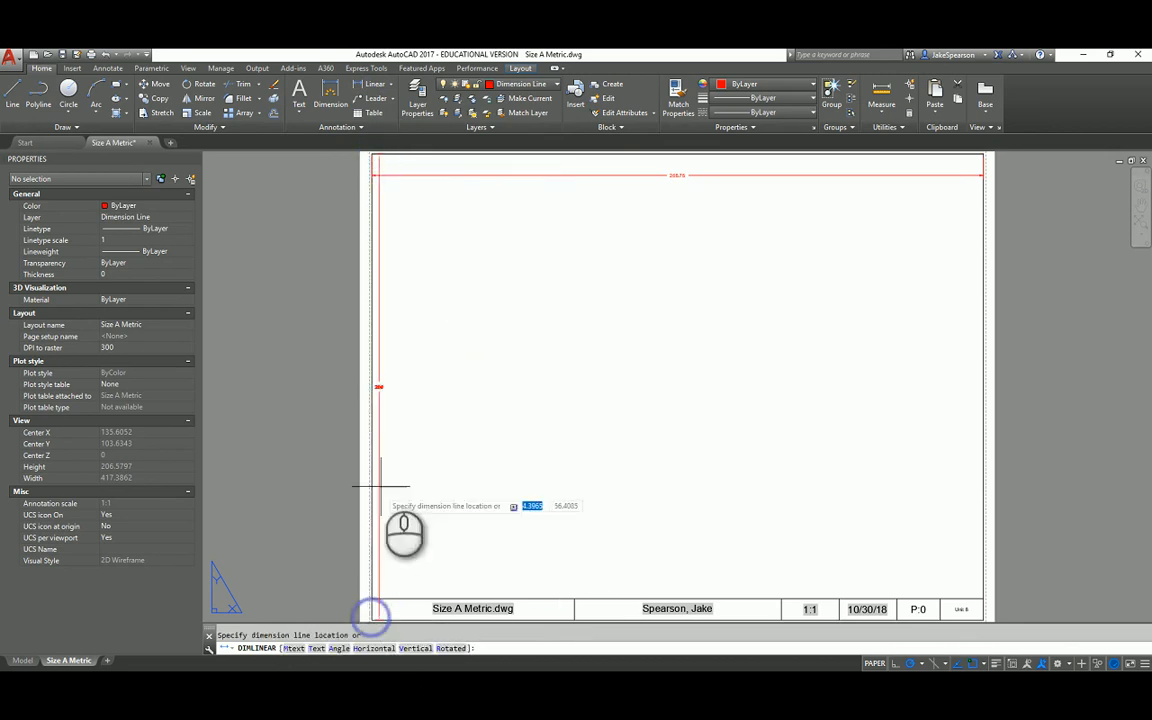
pyautogui.click(390, 388)
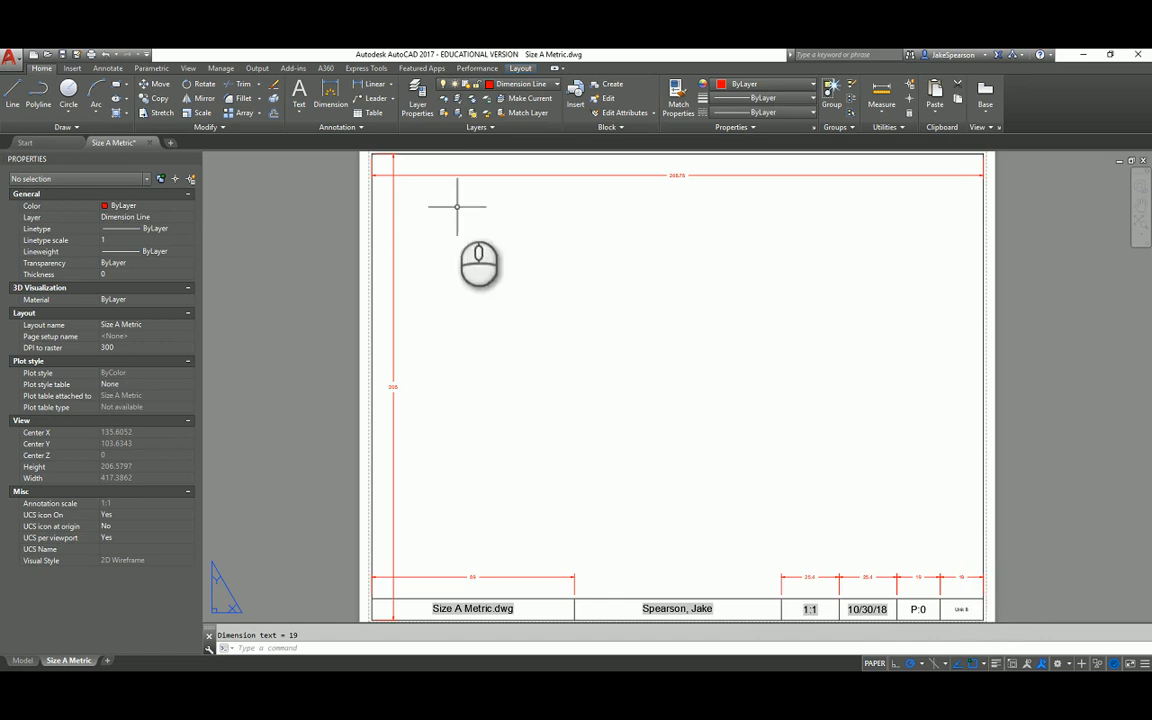
# Step: Examine where the border and title block dimensions' extension lines overlap the border at its upper corners and along the right edge
pyautogui.moveTo(389, 187); pyautogui.dragTo(390, 242, button='middle')
pyautogui.scroll(6, 381, 249)
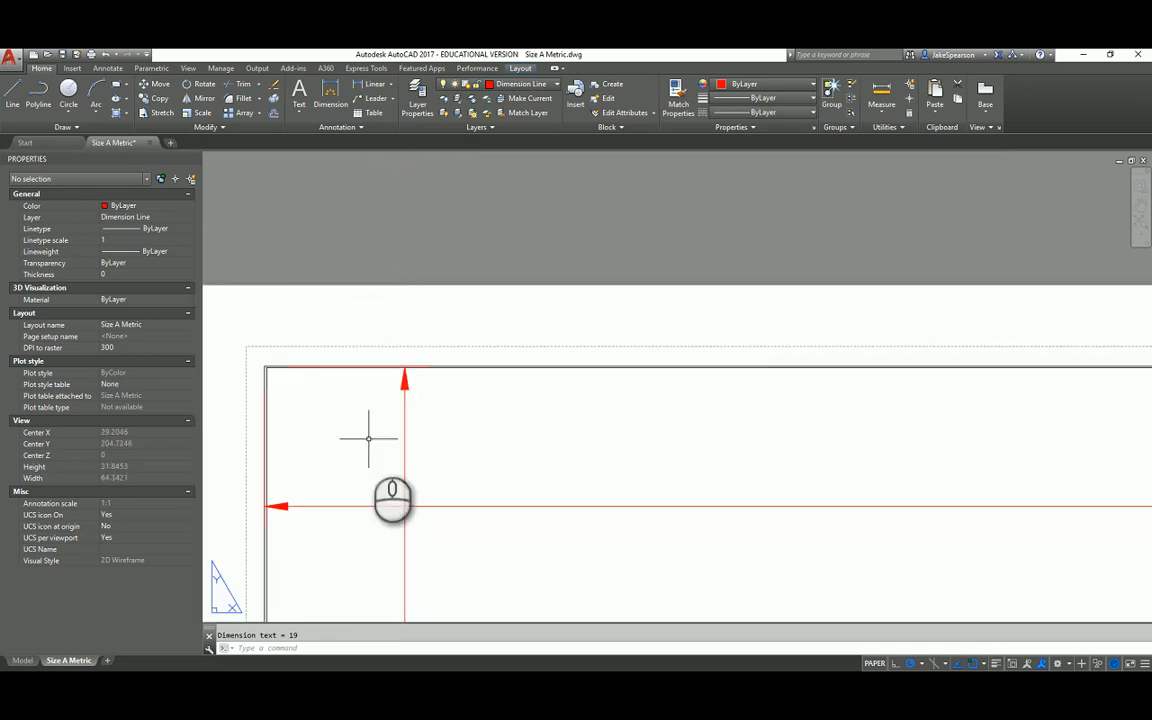
pyautogui.scroll(3, 405, 382)
pyautogui.scroll(-5, 399, 380)
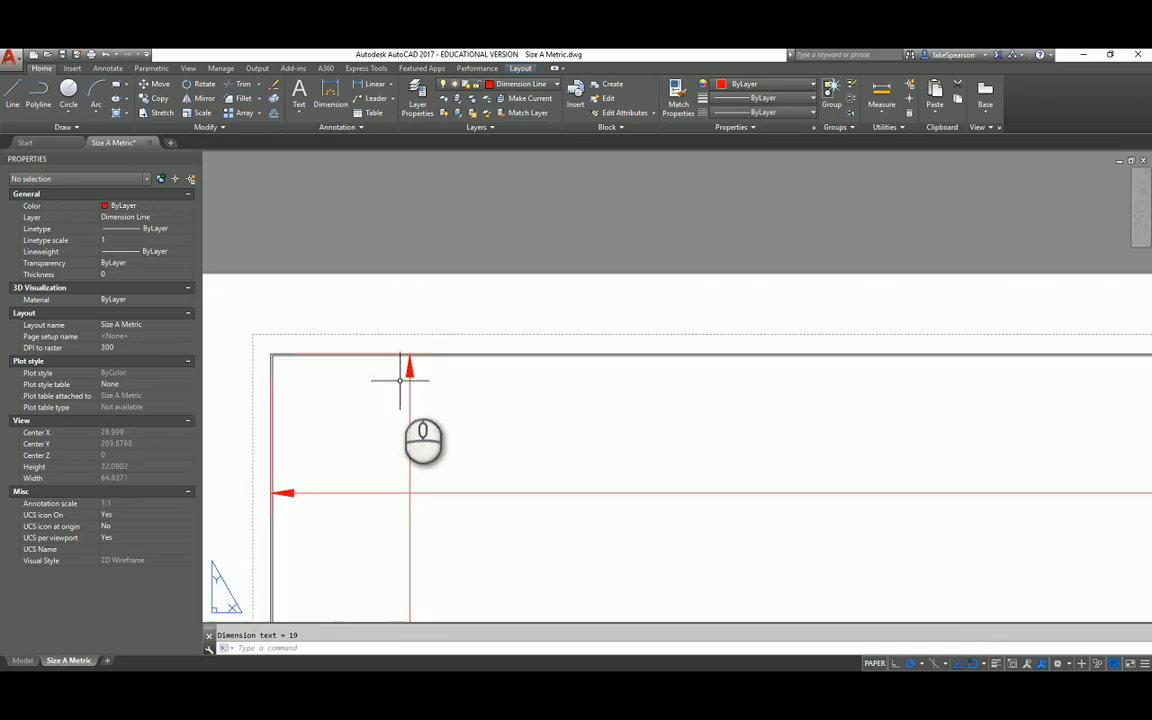
pyautogui.scroll(5, 345, 418)
pyautogui.moveTo(262, 410); pyautogui.dragTo(560, 390, button='middle')
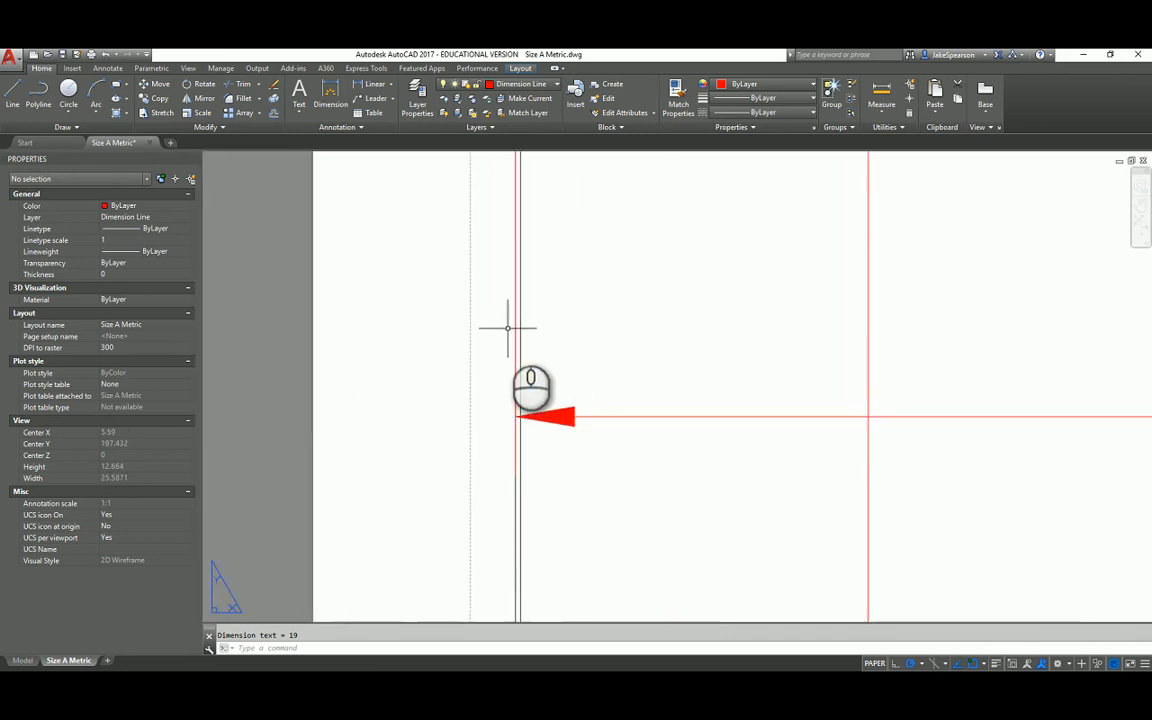
pyautogui.scroll(3, 519, 342)
pyautogui.scroll(-2, 536, 423)
pyautogui.scroll(-7, 532, 416)
pyautogui.moveTo(861, 463); pyautogui.dragTo(215, 308, button='middle')
pyautogui.moveTo(913, 370); pyautogui.dragTo(361, 412, button='middle')
pyautogui.scroll(7, 836, 278)
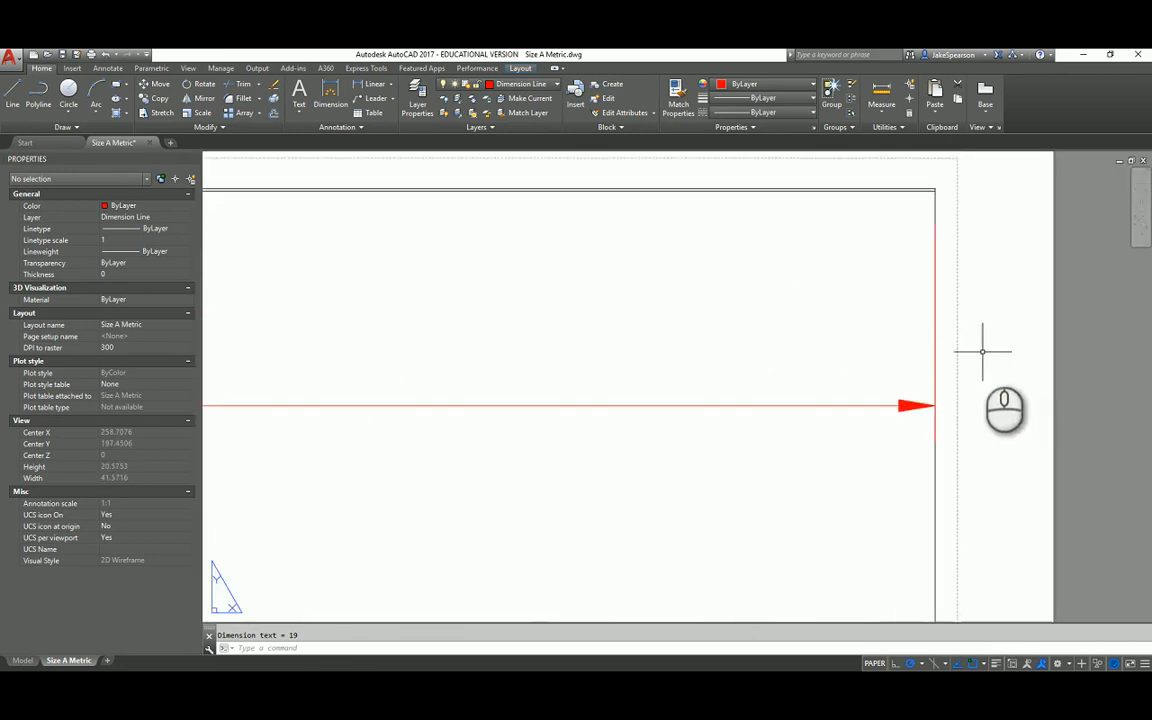
pyautogui.scroll(-8, 878, 390)
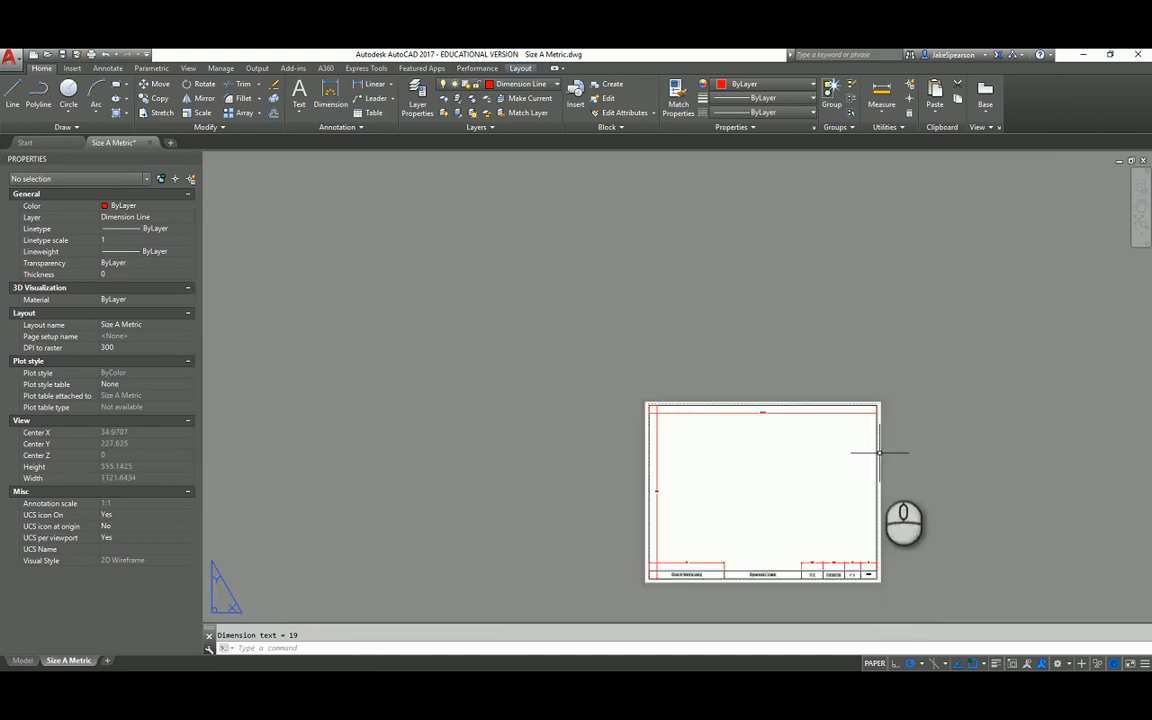
pyautogui.moveTo(882, 452); pyautogui.dragTo(800, 321, button='middle')
pyautogui.scroll(6, 765, 384)
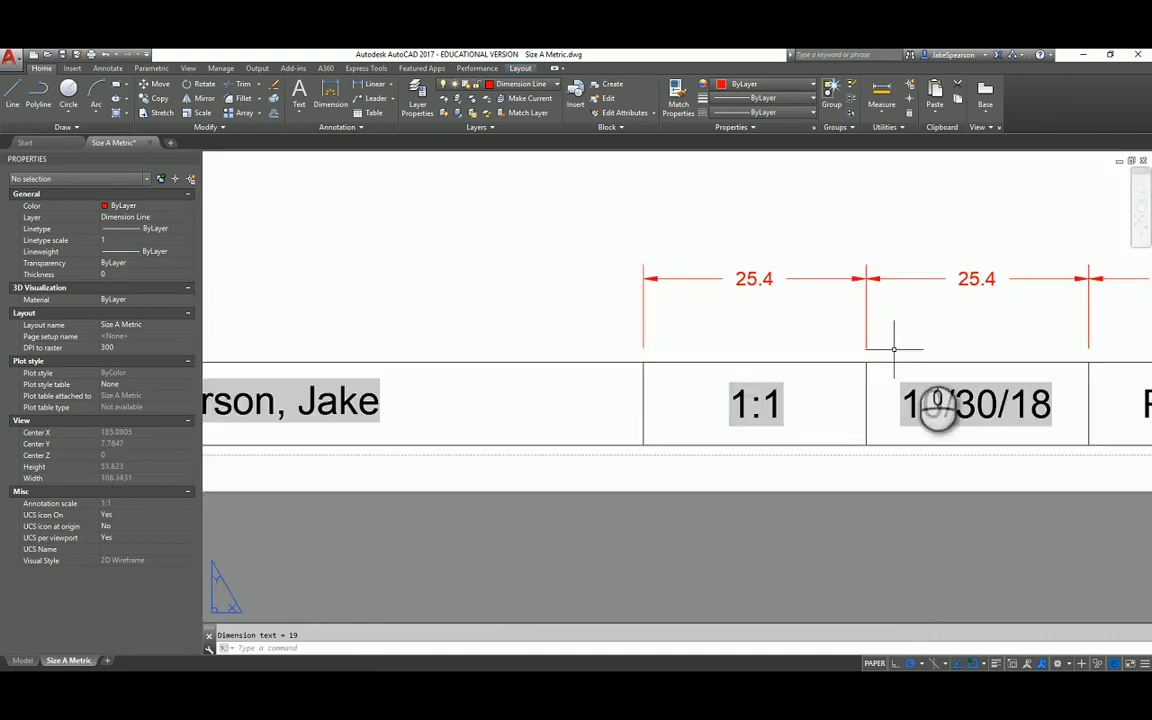
pyautogui.scroll(-5, 900, 340)
pyautogui.moveTo(998, 334); pyautogui.dragTo(588, 352, button='middle')
pyautogui.scroll(10, 586, 354)
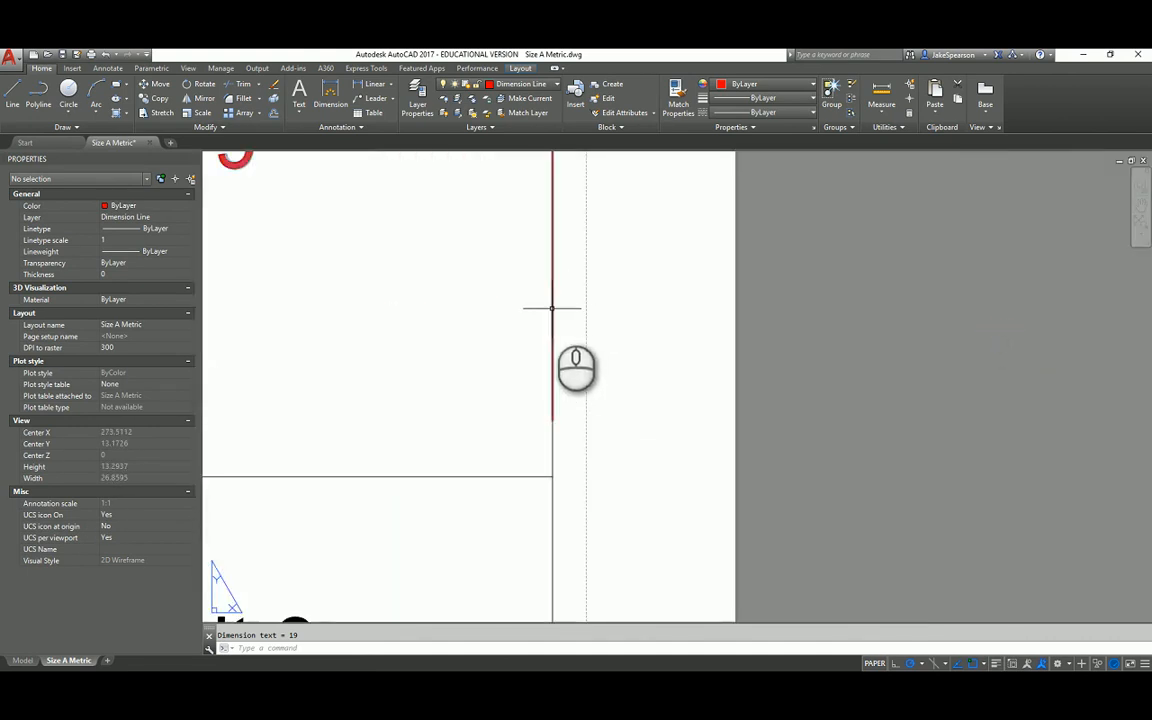
# Step: Turn off extension lines 1 and 2 of the 19 mm dimension above the title block's Unit 8 cell
pyautogui.scroll(-7, 558, 314)
pyautogui.moveTo(509, 329); pyautogui.dragTo(625, 404, button='middle')
pyautogui.click(634, 391)
pyautogui.click(593, 317)
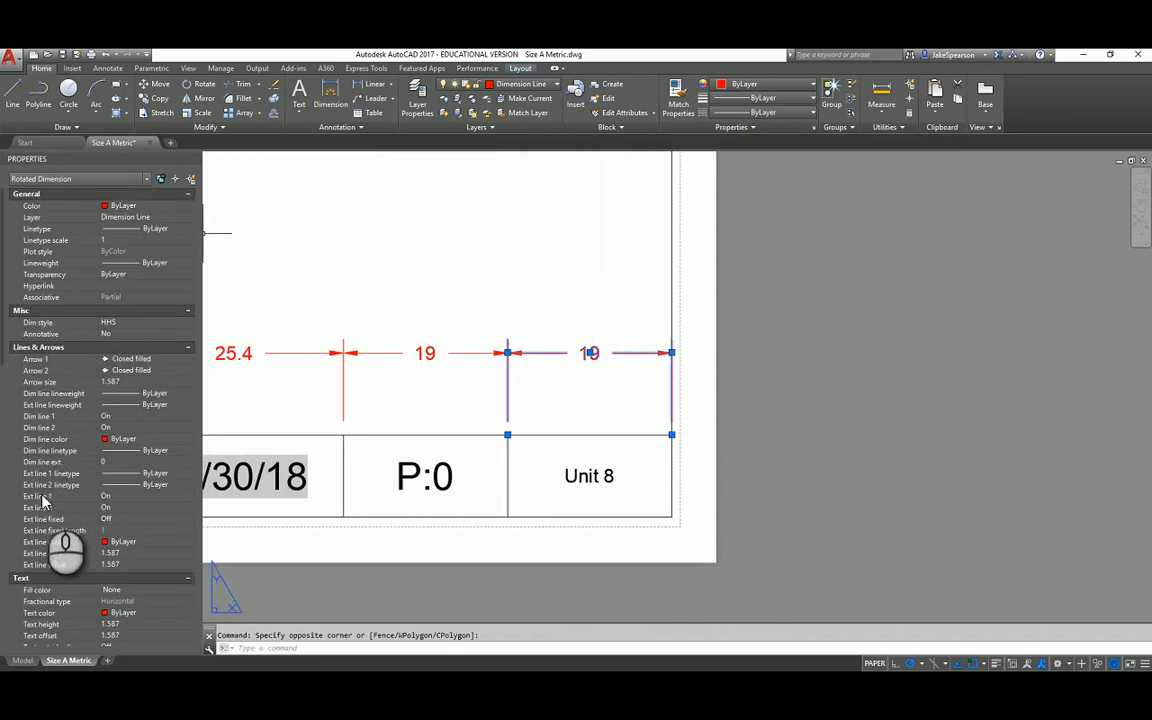
pyautogui.click(106, 497)
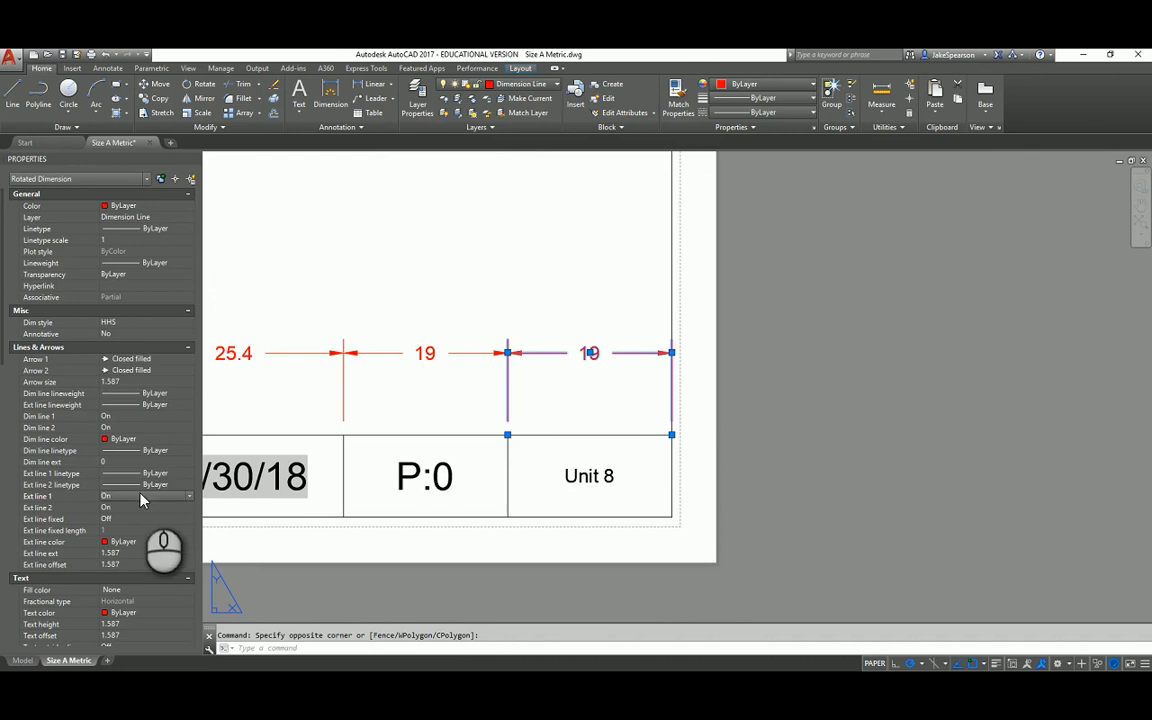
pyautogui.click(189, 496)
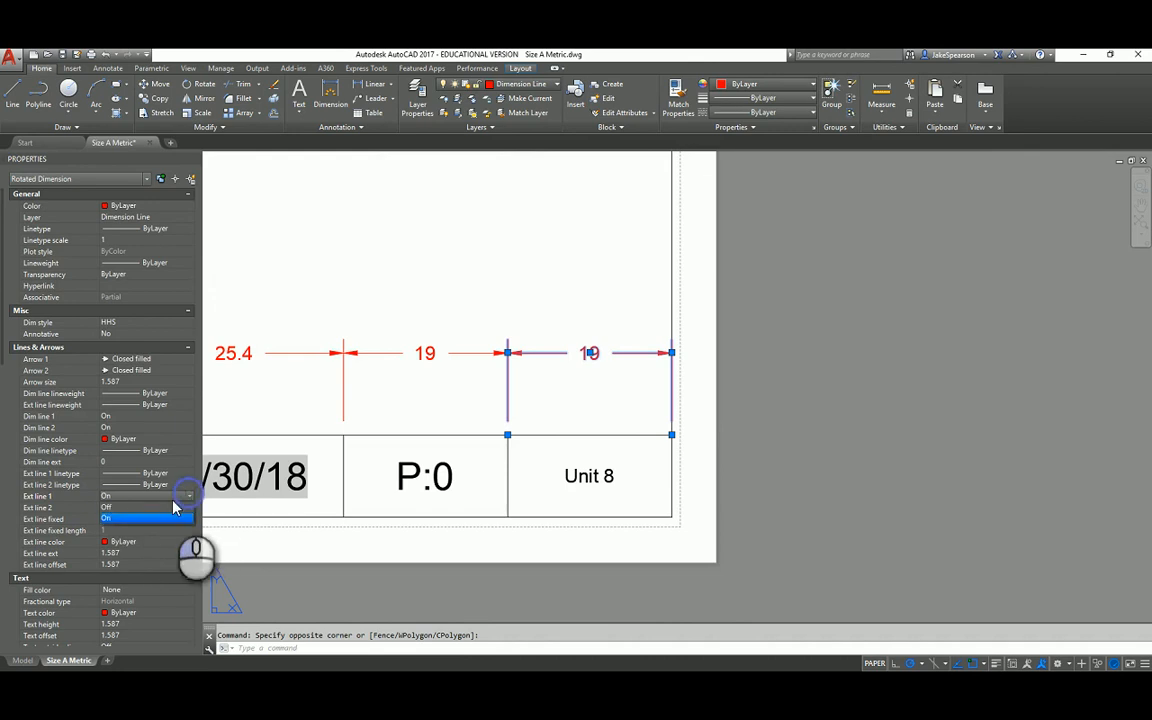
pyautogui.click(123, 516)
pyautogui.doubleClick(121, 498)
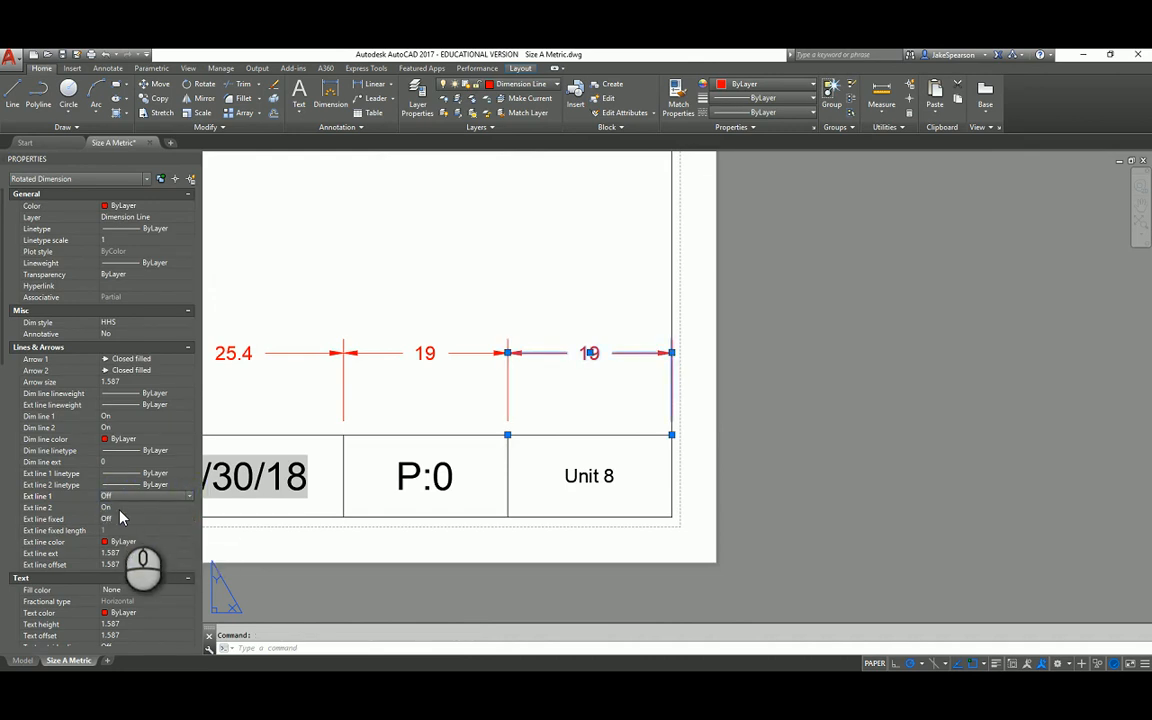
pyautogui.doubleClick(118, 511)
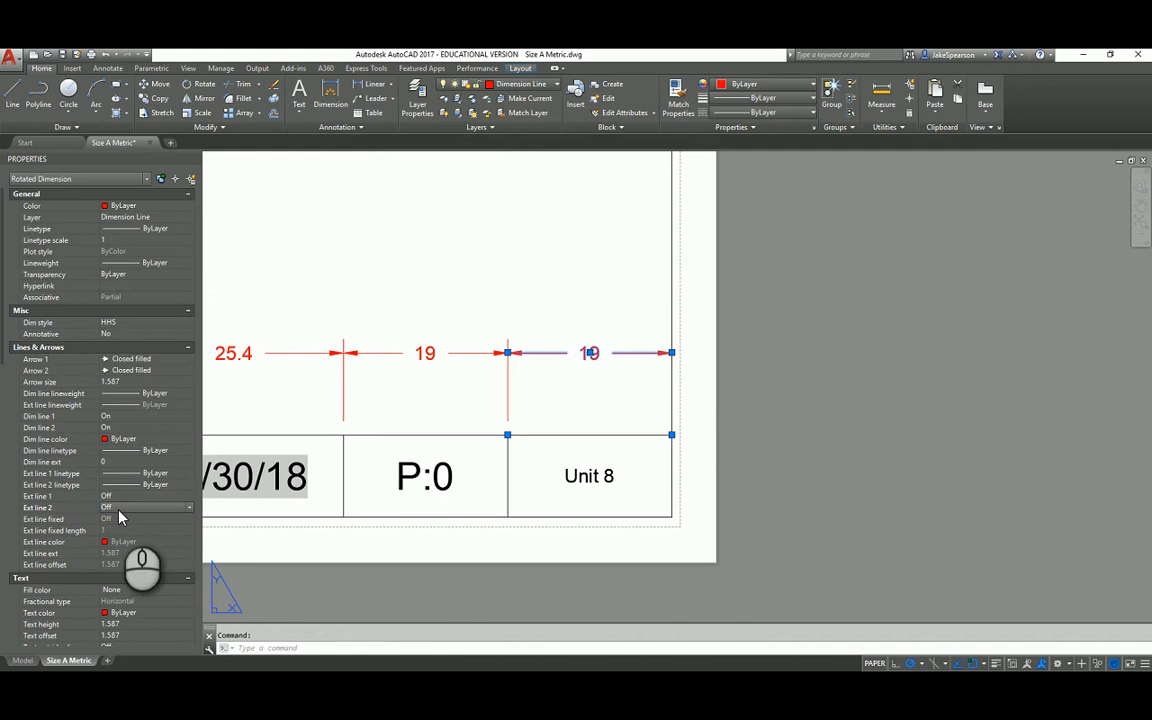
pyautogui.moveTo(411, 345); pyautogui.dragTo(1110, 350, button='middle')
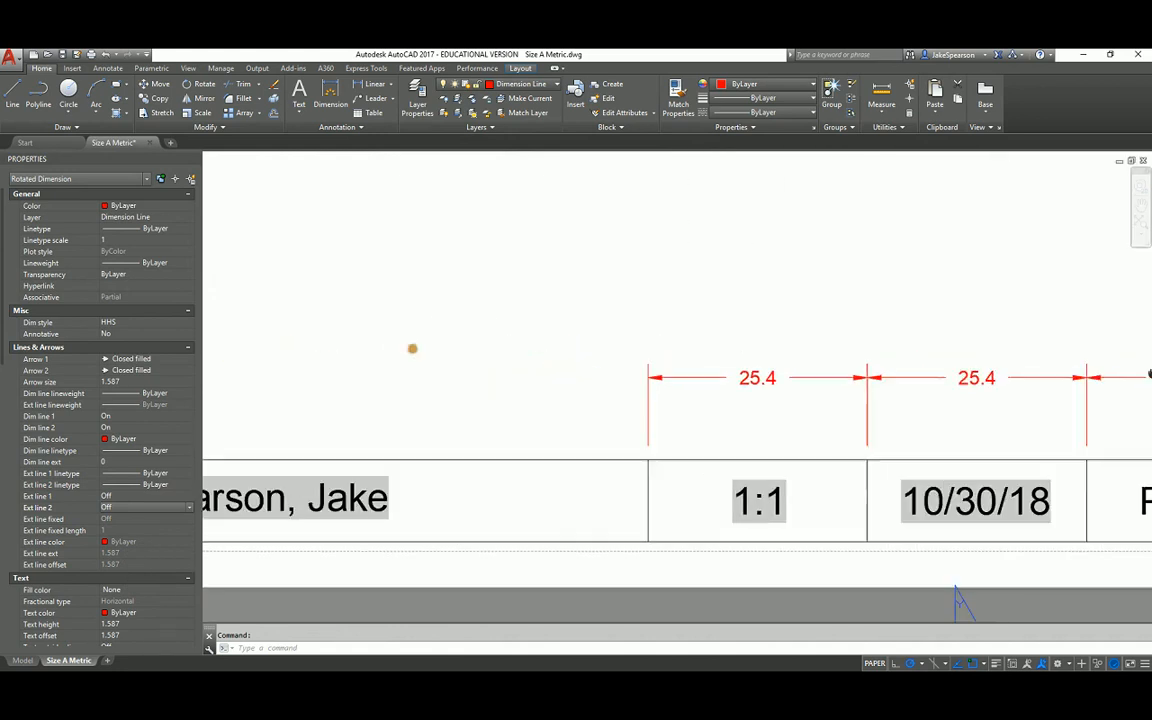
pyautogui.moveTo(483, 390); pyautogui.dragTo(750, 383, button='middle')
pyautogui.press('Escape')
# Step: Turn off only extension line 1 of the dimension above the title block's file name cell
pyautogui.moveTo(331, 337); pyautogui.dragTo(1037, 365, button='middle')
pyautogui.moveTo(545, 404); pyautogui.dragTo(1038, 391, button='middle')
pyautogui.click(672, 407)
pyautogui.click(640, 346)
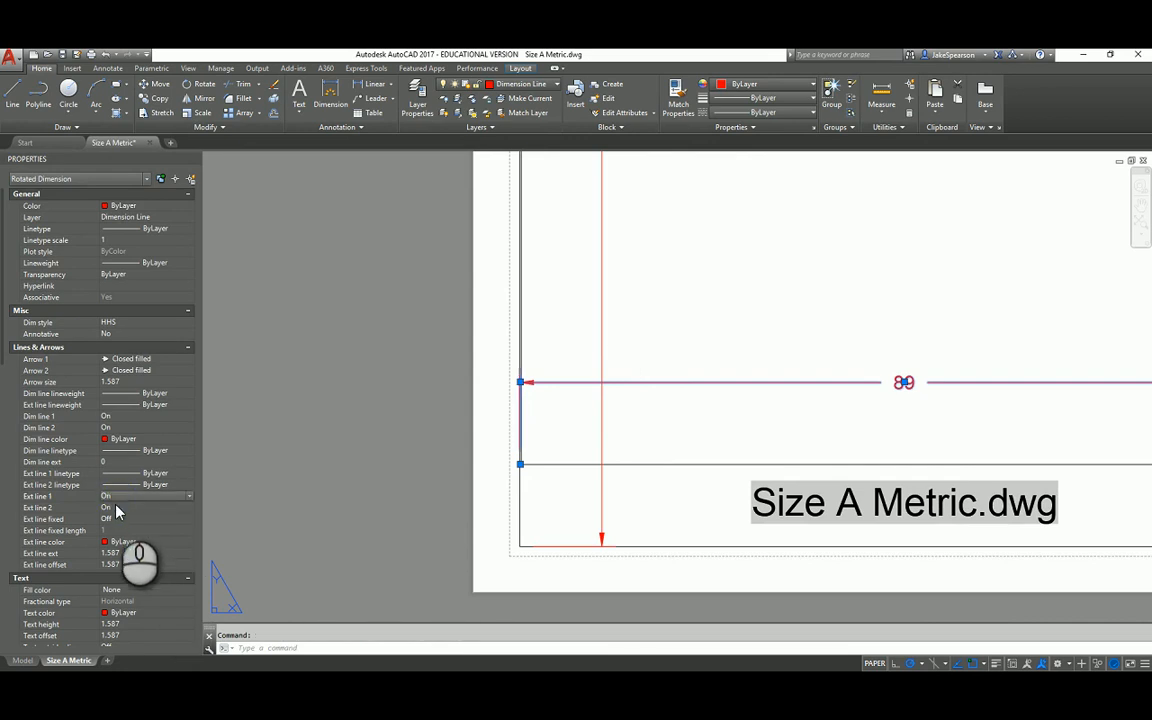
pyautogui.click(110, 519)
pyautogui.moveTo(1050, 417); pyautogui.dragTo(383, 463, button='middle')
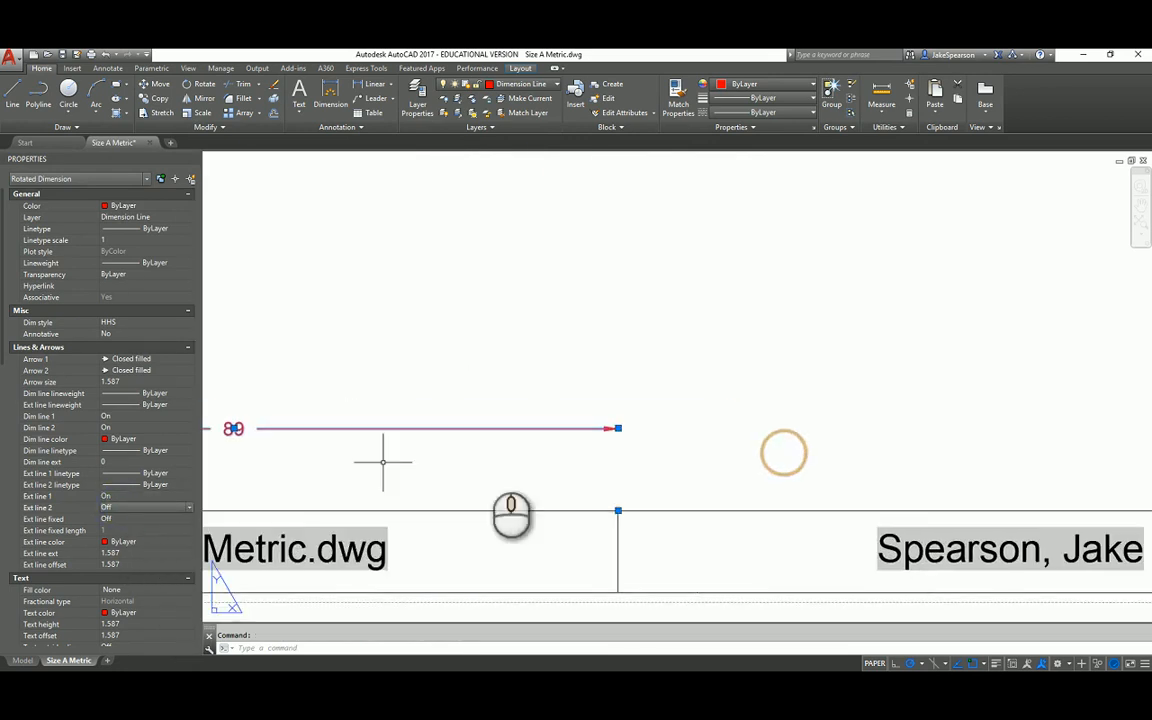
pyautogui.doubleClick(114, 498)
pyautogui.moveTo(311, 422); pyautogui.dragTo(762, 415, button='middle')
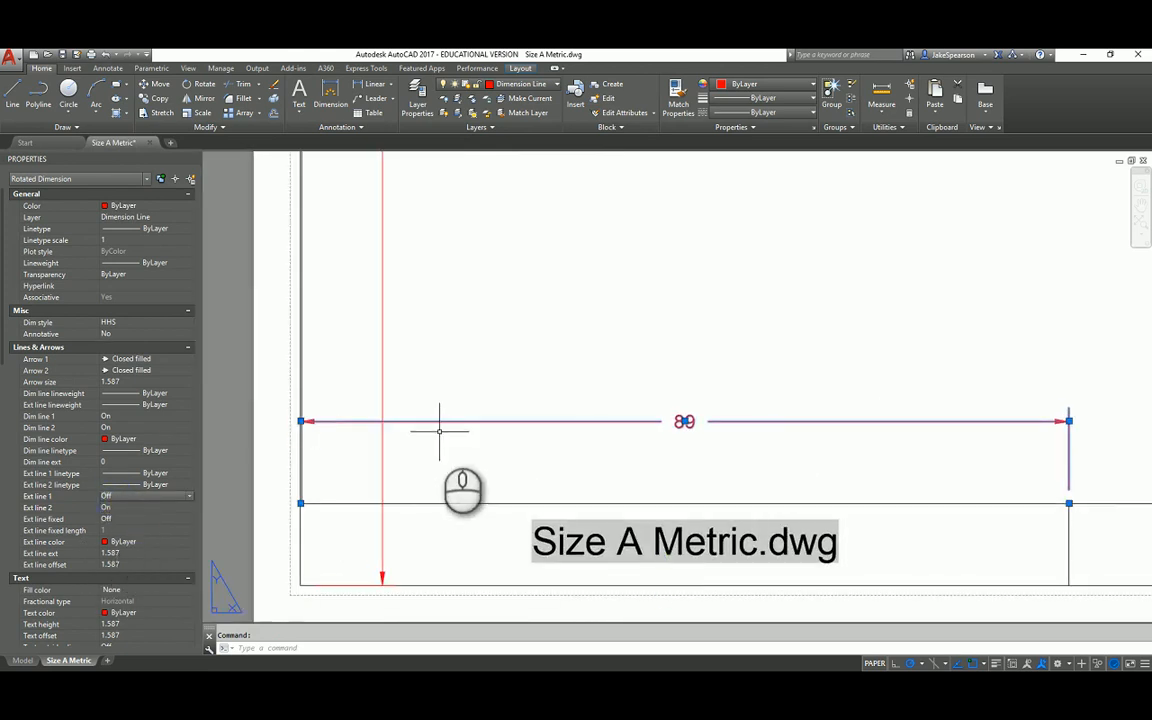
pyautogui.press('Escape')
# Step: Turn off extension lines 1 and 2 of both the border's full-height and full-width dimensions
pyautogui.scroll(-6, 458, 386)
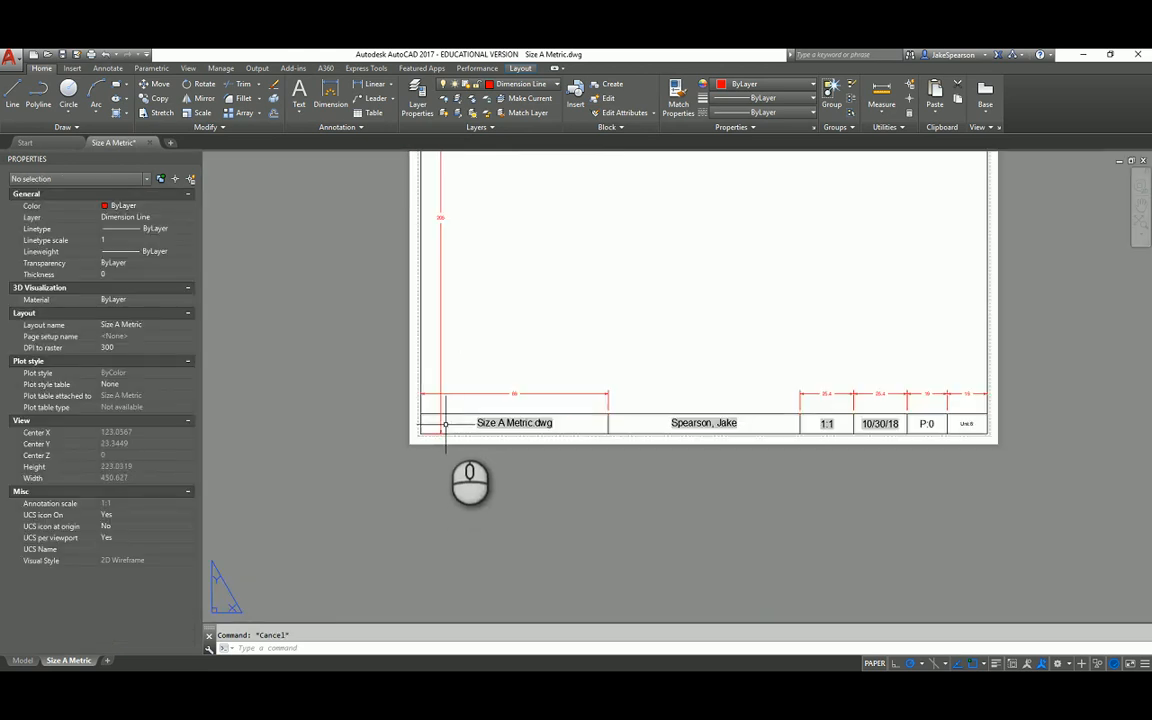
pyautogui.click(446, 424)
pyautogui.click(440, 421)
pyautogui.moveTo(579, 275); pyautogui.dragTo(601, 399, button='middle')
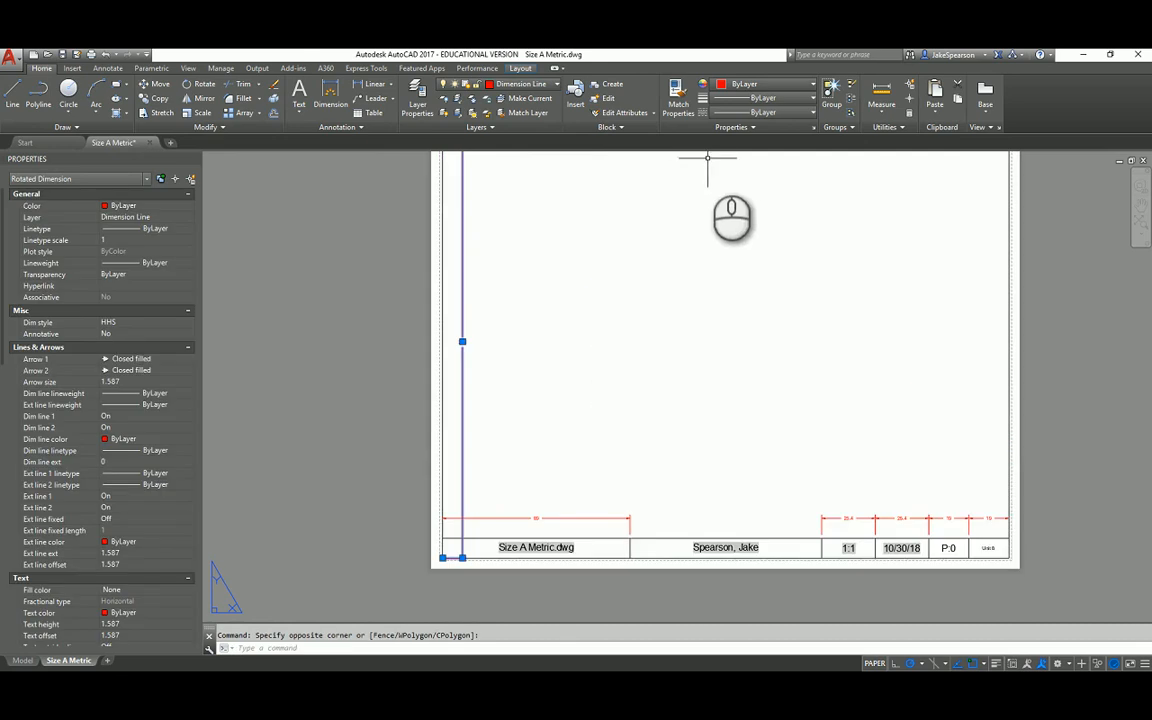
pyautogui.moveTo(707, 157); pyautogui.dragTo(682, 412, button='middle')
pyautogui.click(656, 398)
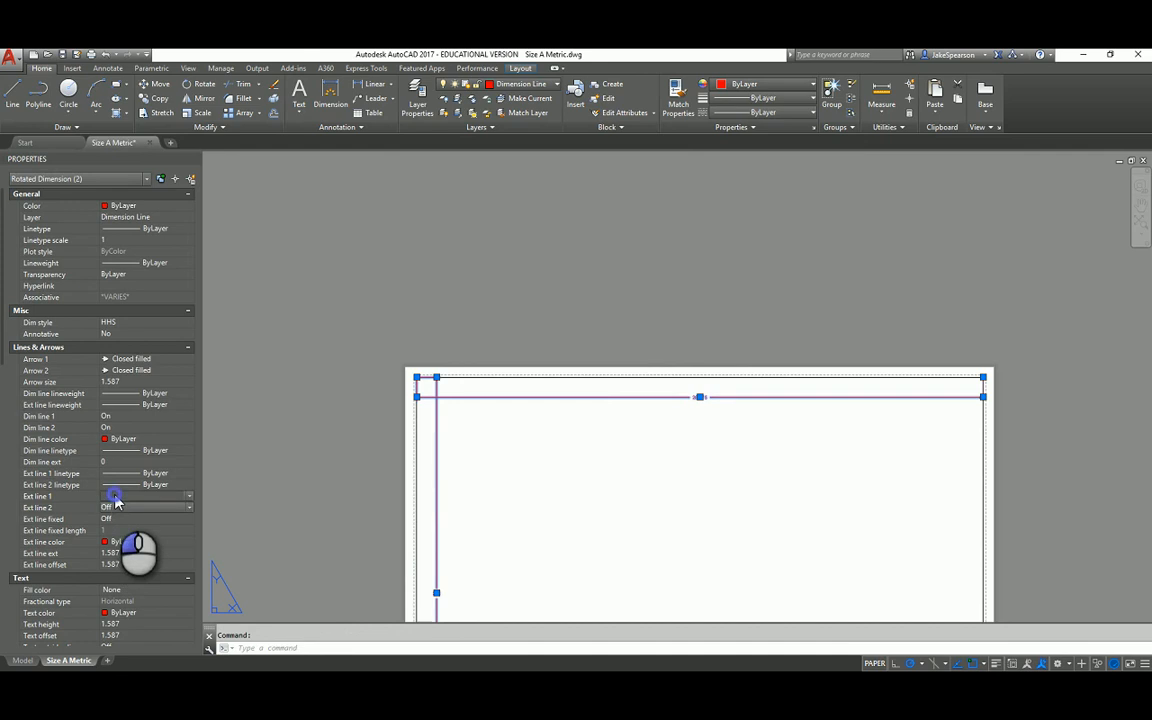
pyautogui.click(545, 517)
pyautogui.press('Escape')
pyautogui.press('Escape')
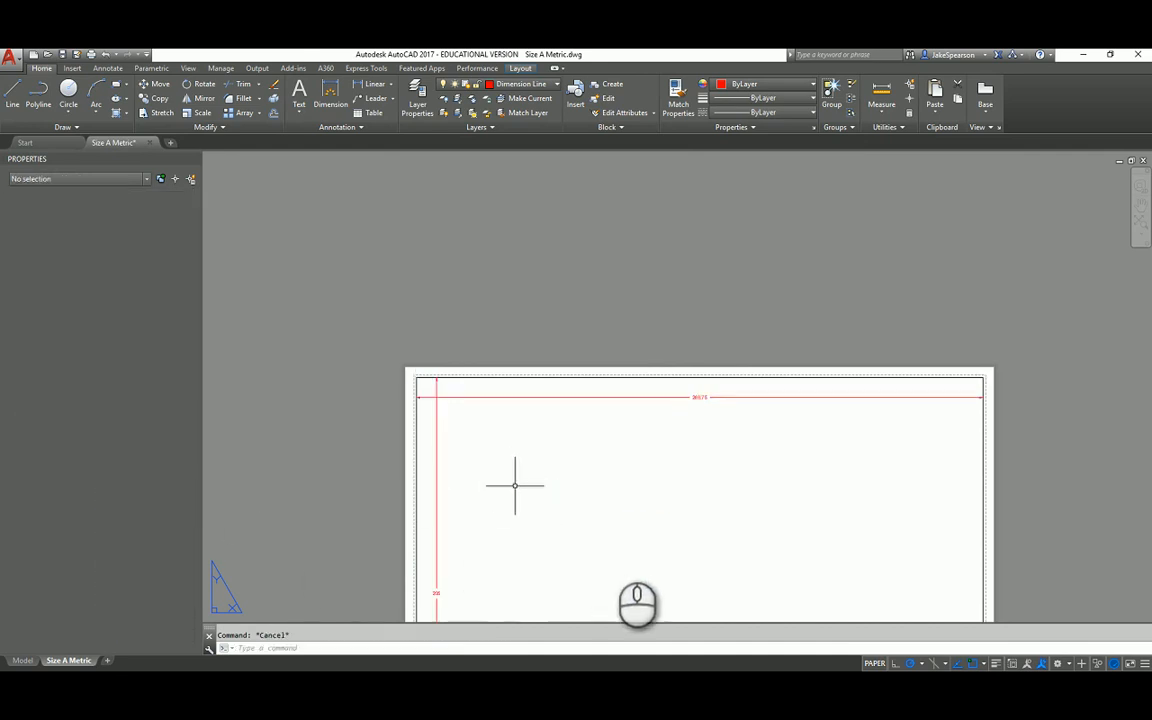
# Step: Switch to the Metric Dim and Mleaders Style Setup PDF and examine its Multileader Style Setting section
pyautogui.moveTo(677, 562); pyautogui.dragTo(558, 341, button='middle')
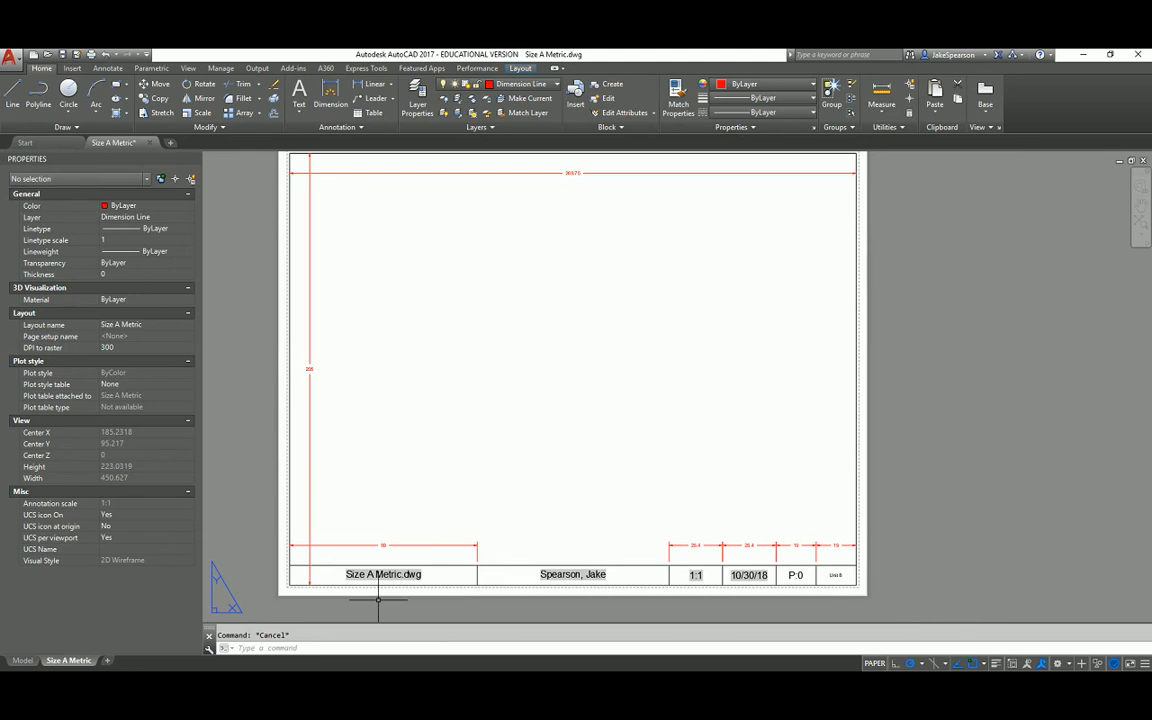
pyautogui.hotkey('alt', 'Tab')
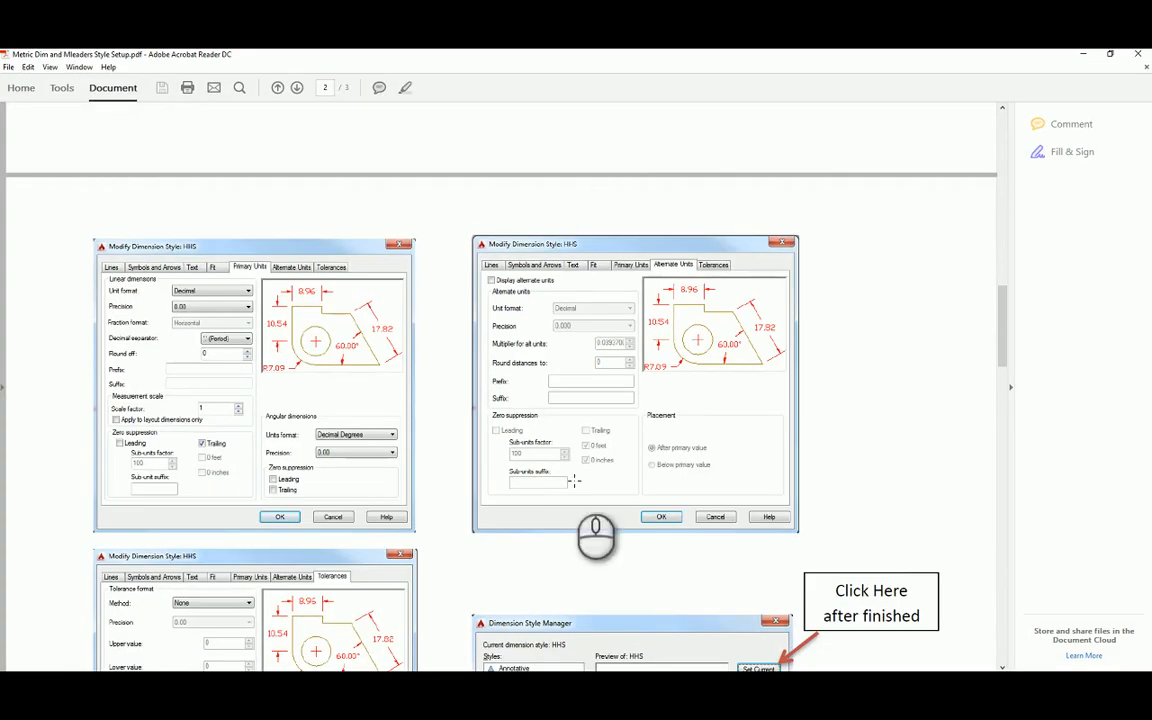
pyautogui.scroll(-3, 574, 481)
pyautogui.scroll(-20, 574, 481)
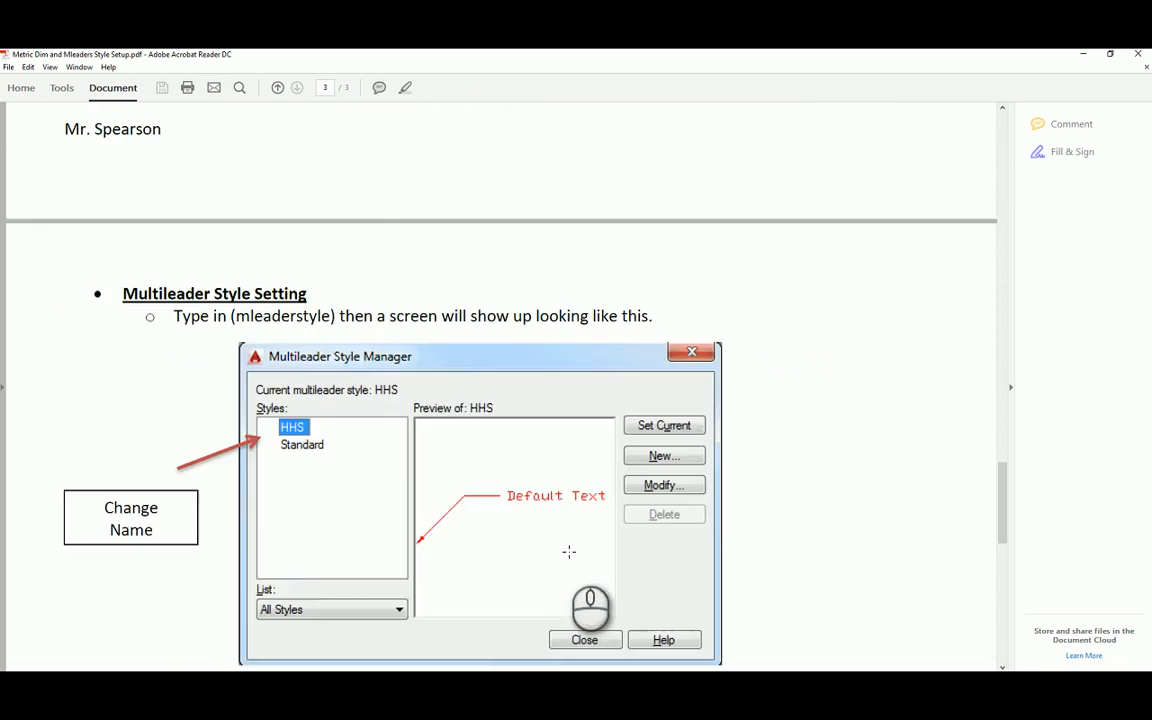
pyautogui.scroll(1, 278, 314)
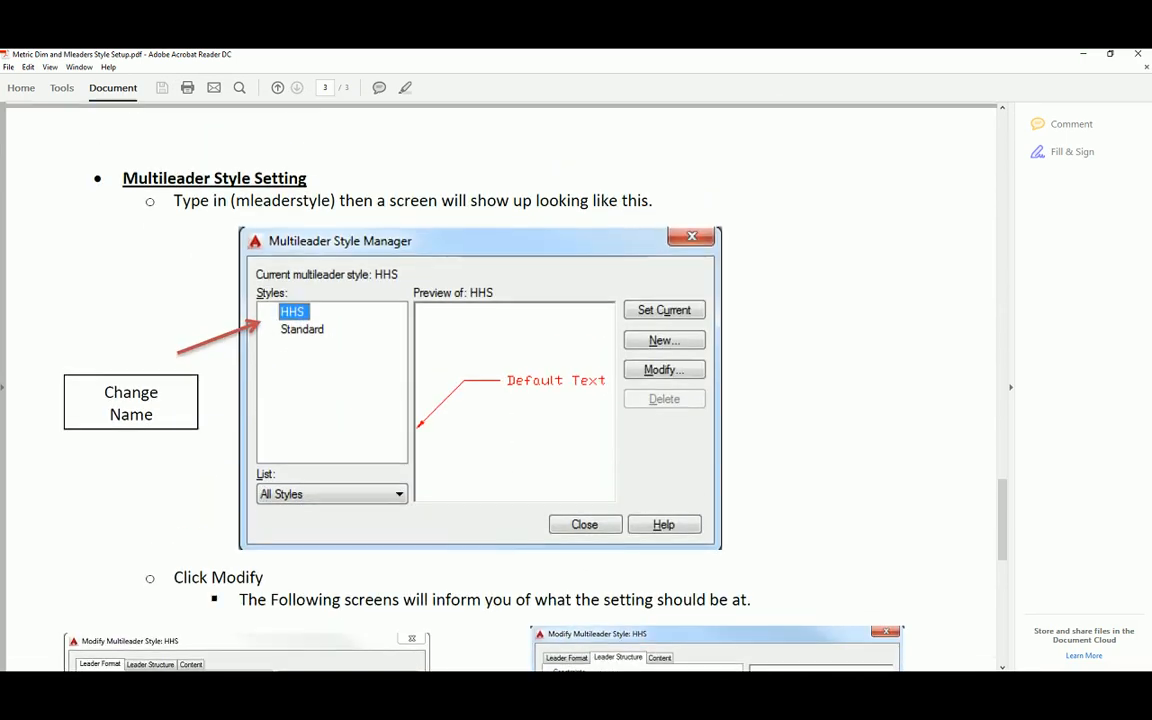
# Step: Return to AutoCAD and open the Multileader Style Manager with the MLEADERSTYLE command
pyautogui.hotkey('alt', 'Tab')
pyautogui.write('mleda')
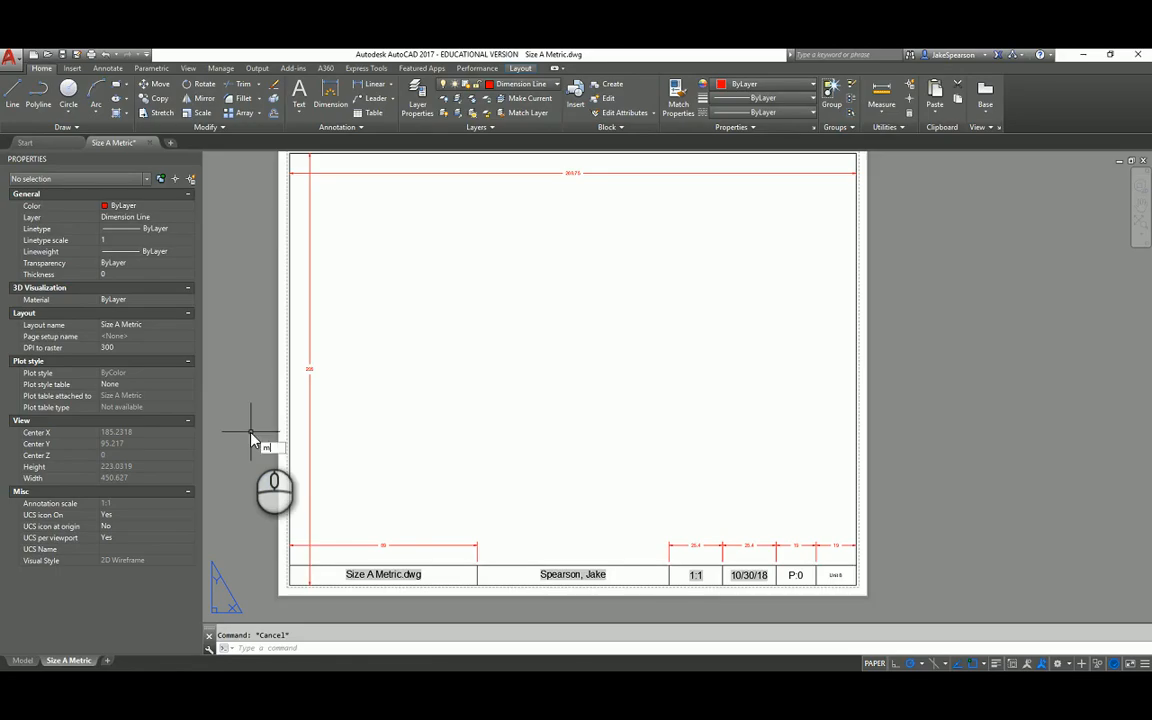
pyautogui.press('BackSpace')
pyautogui.press('BackSpace')
pyautogui.write('a')
pyautogui.press('Down')
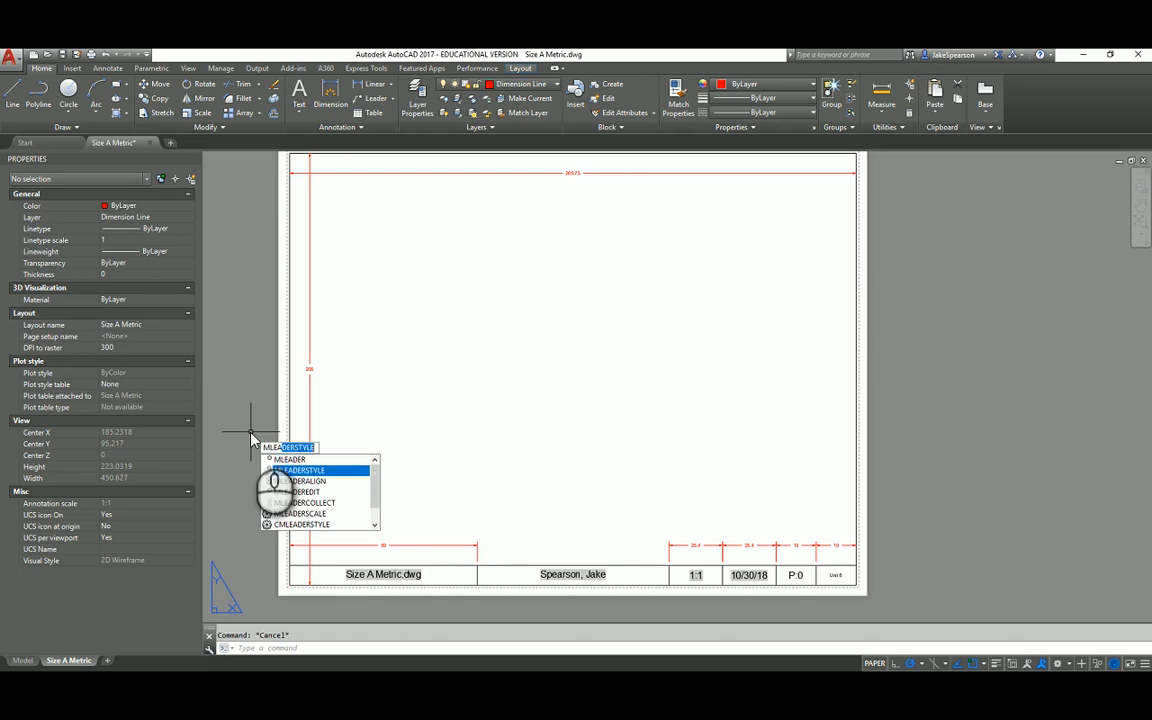
pyautogui.press('Return')
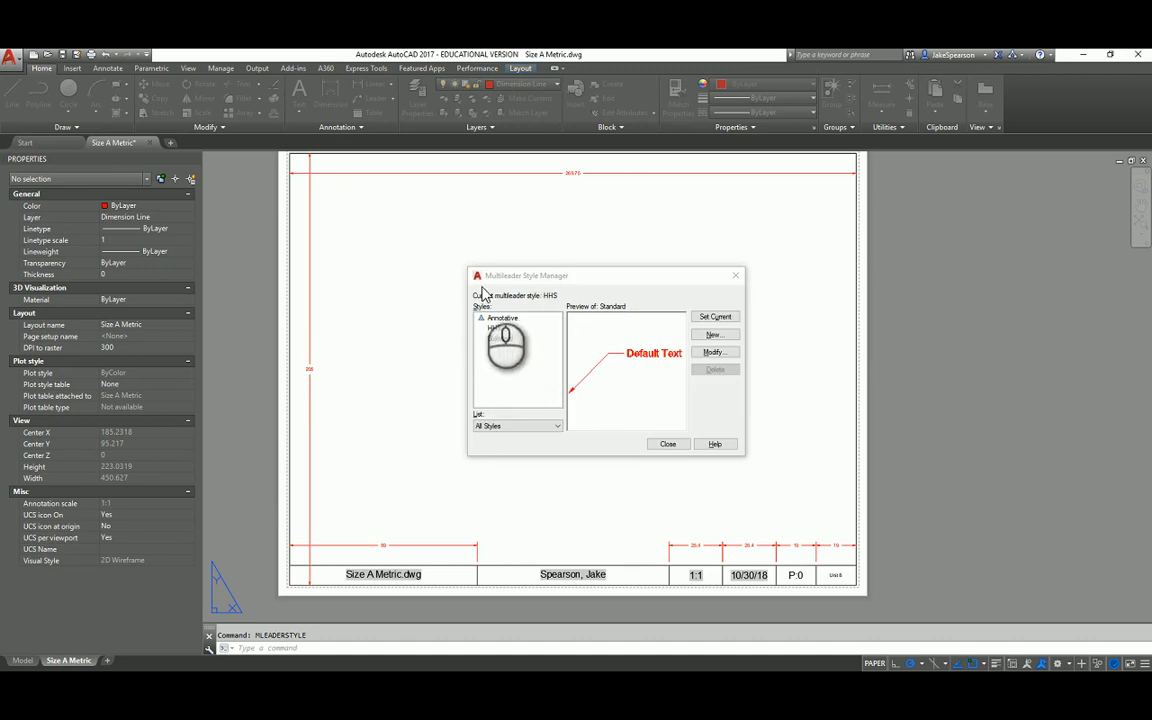
# Step: Check the options available for the Standard multileader style and set HHS as the current style
pyautogui.click(500, 338)
pyautogui.rightClick(508, 340)
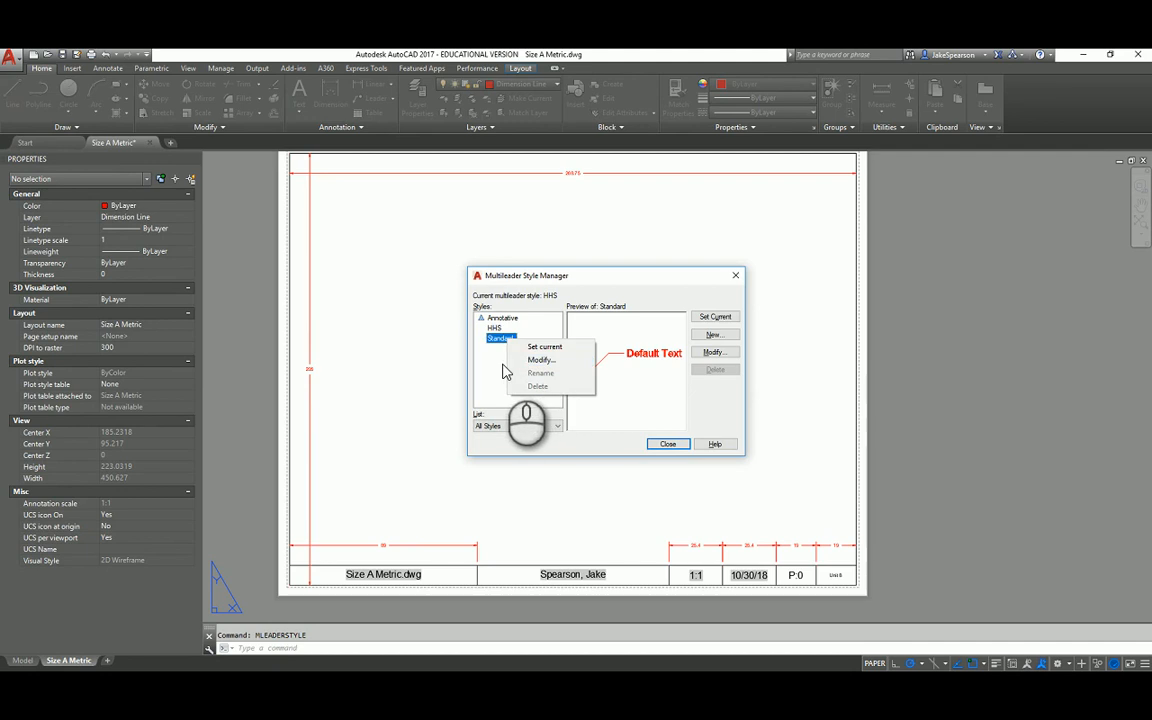
pyautogui.click(499, 360)
pyautogui.rightClick(501, 338)
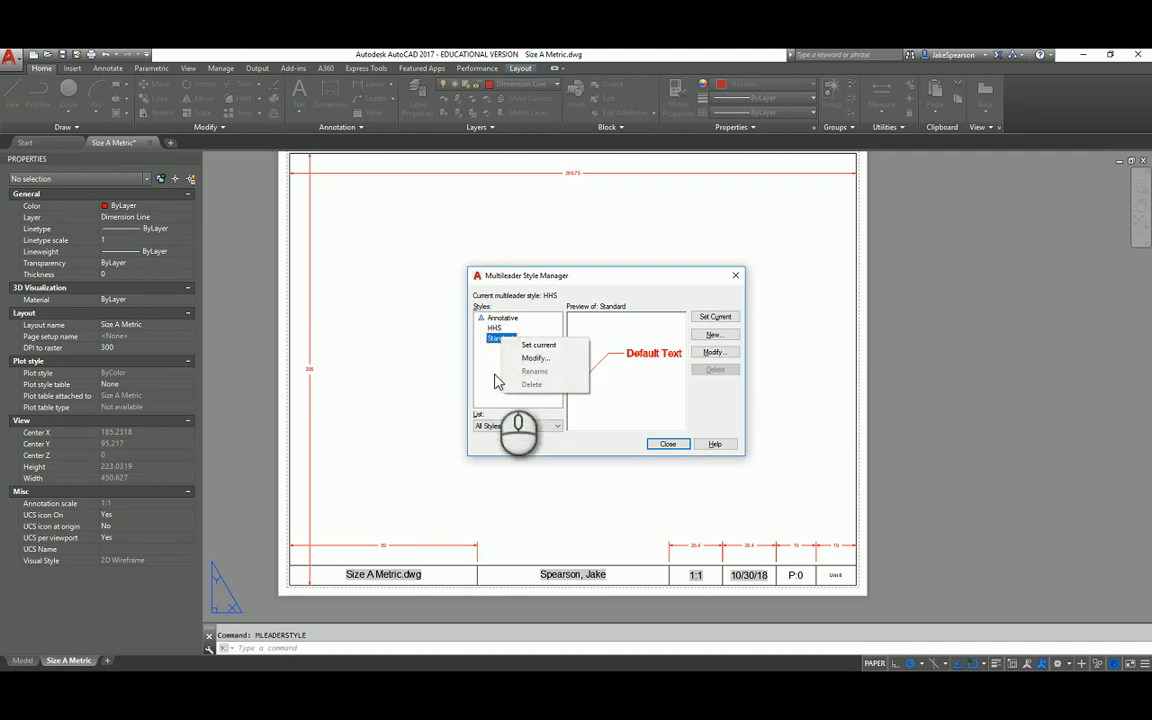
pyautogui.click(497, 376)
pyautogui.click(494, 329)
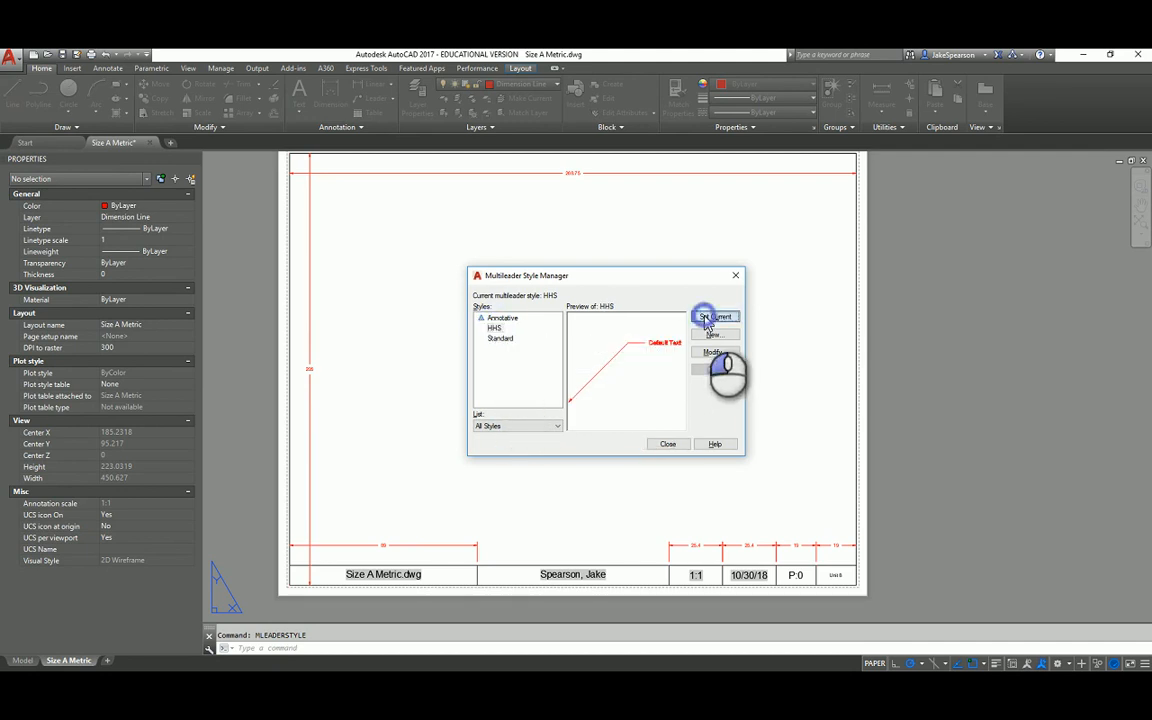
# Step: Check the options and settings available for the Standard and HHS multileader styles, and close the Multileader Style Manager
pyautogui.click(500, 338)
pyautogui.rightClick(501, 338)
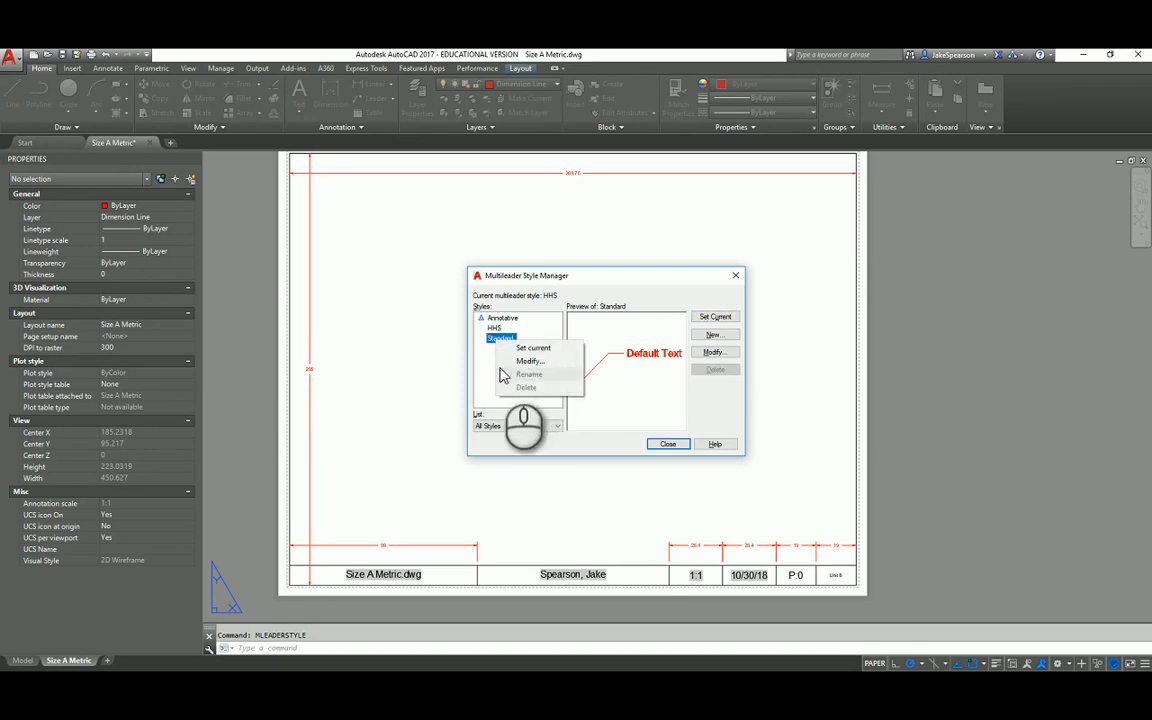
pyautogui.click(490, 362)
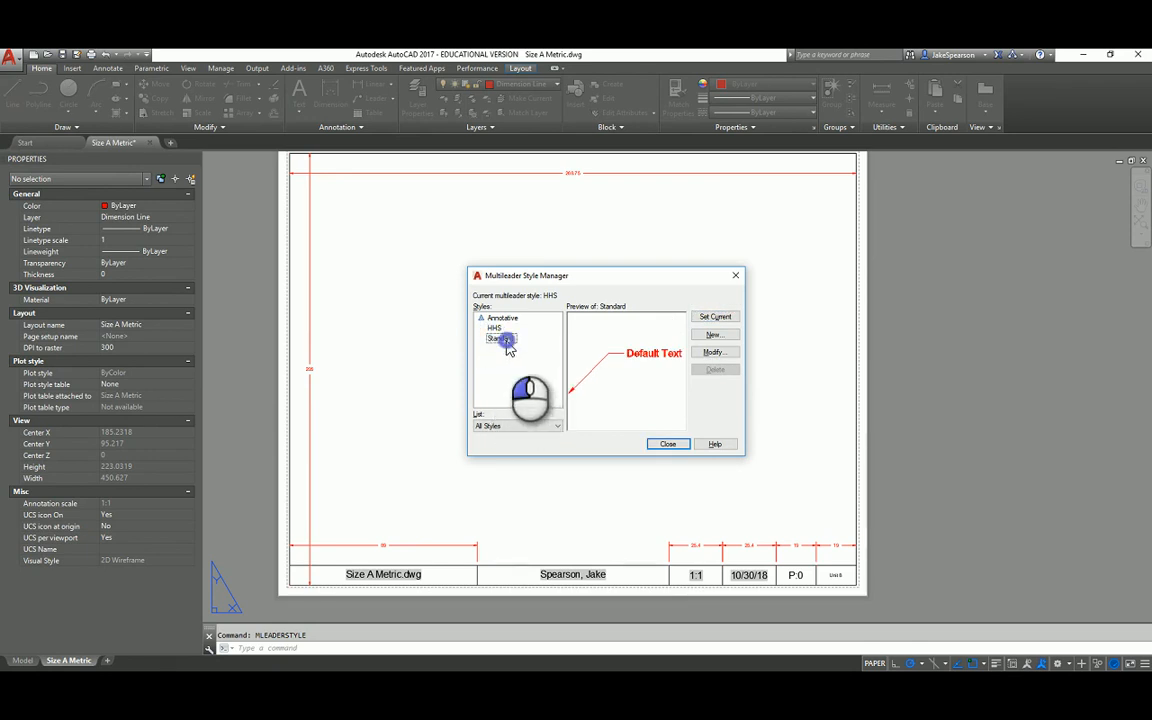
pyautogui.rightClick(503, 339)
pyautogui.click(493, 363)
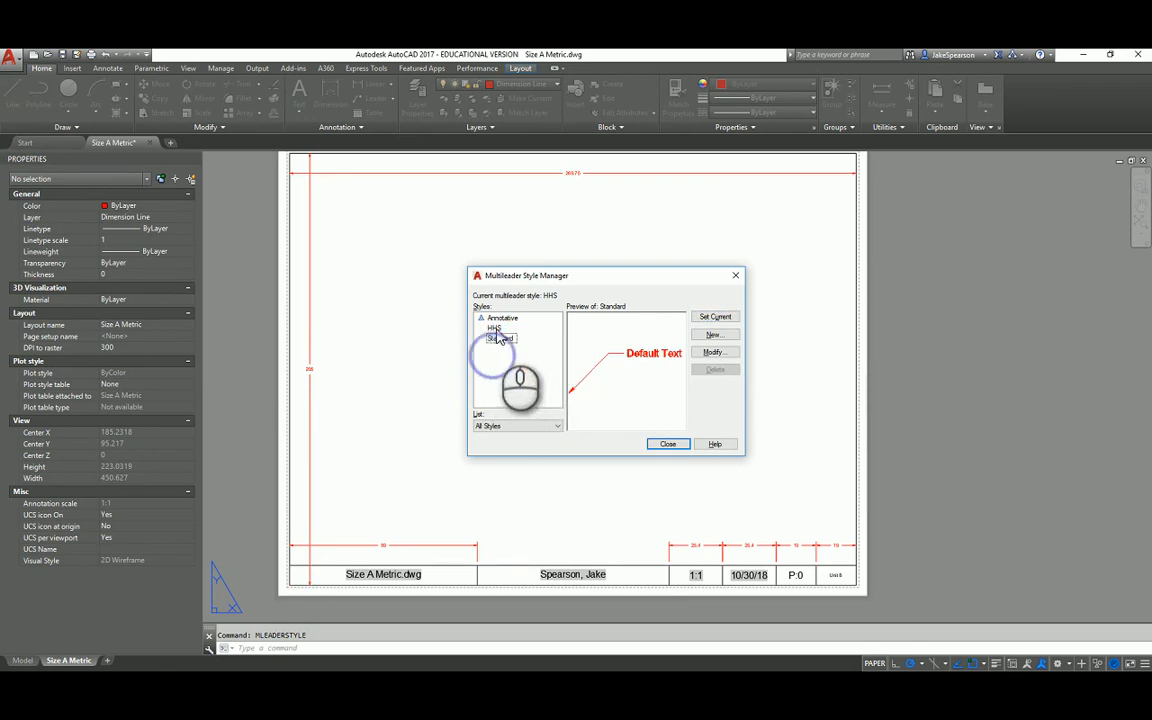
pyautogui.rightClick(497, 332)
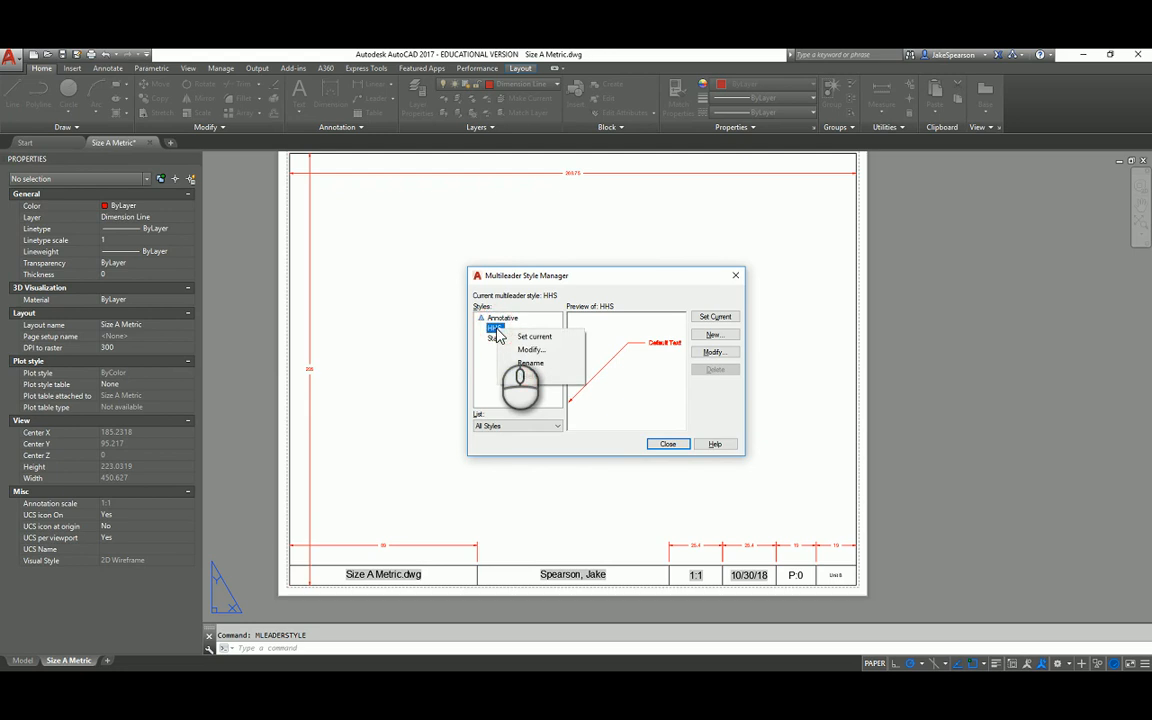
pyautogui.click(489, 363)
pyautogui.rightClick(493, 339)
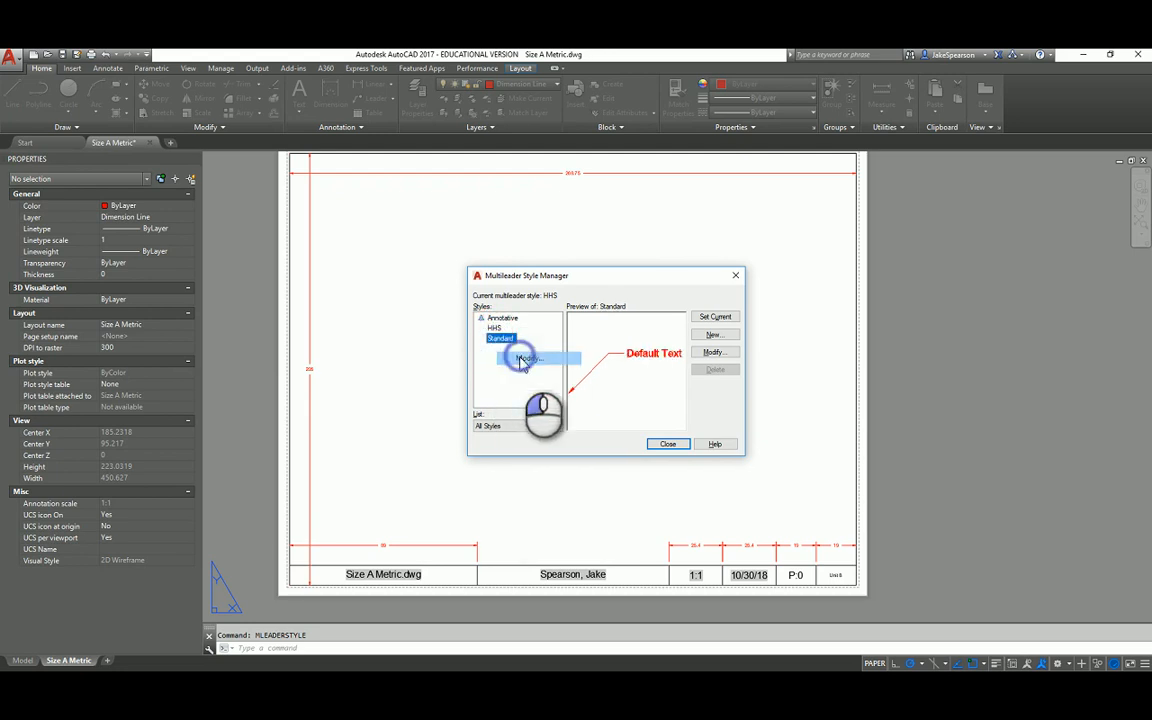
pyautogui.click(525, 356)
pyautogui.click(800, 277)
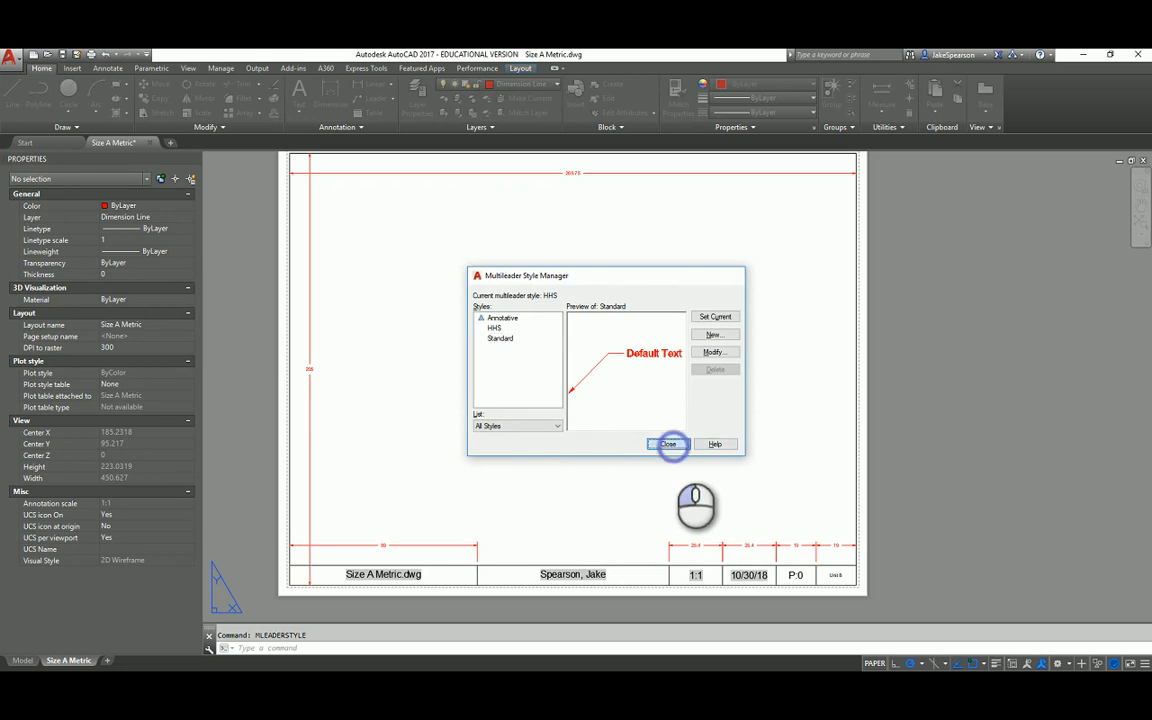
pyautogui.click(668, 444)
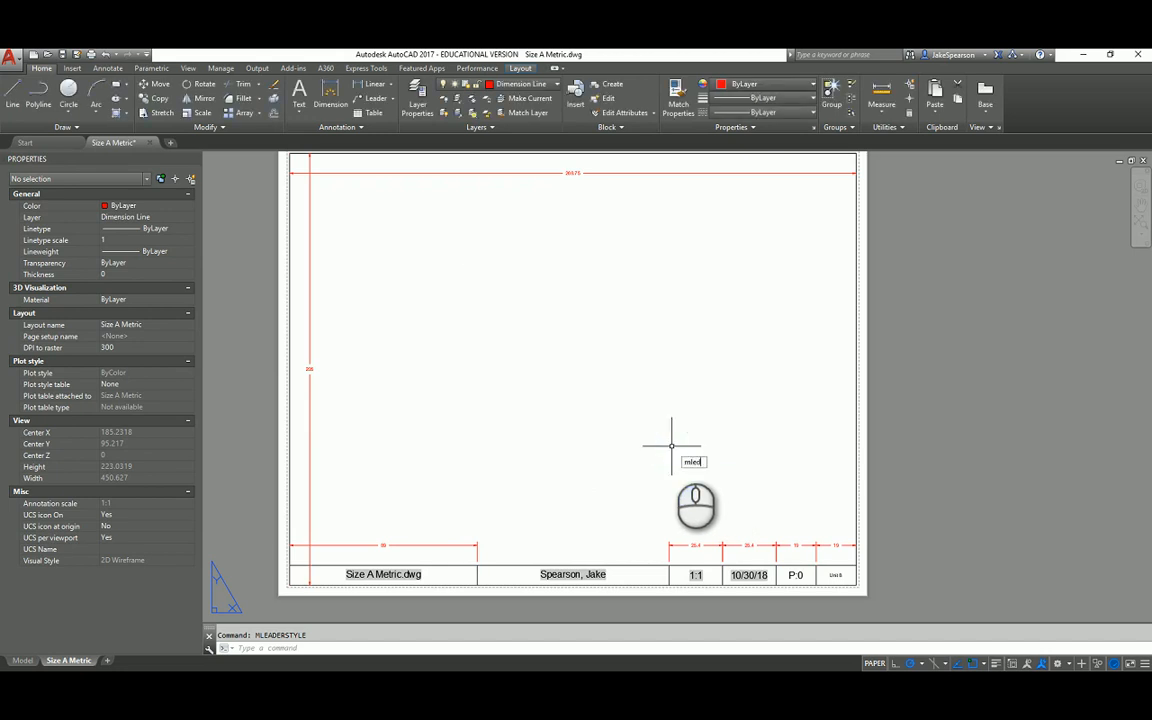
# Step: Reopen the Multileader Style Manager with MLEADERSTYLE, recheck the Standard style's options, and close the manager
pyautogui.write('MLEa')
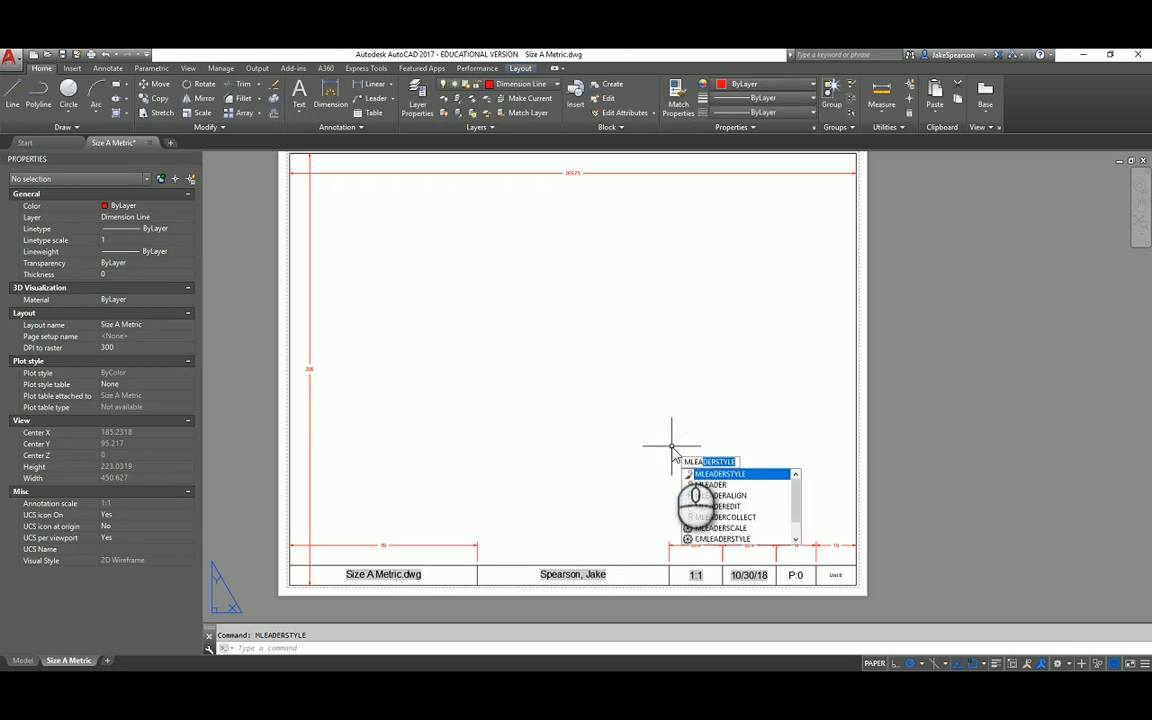
pyautogui.press('Return')
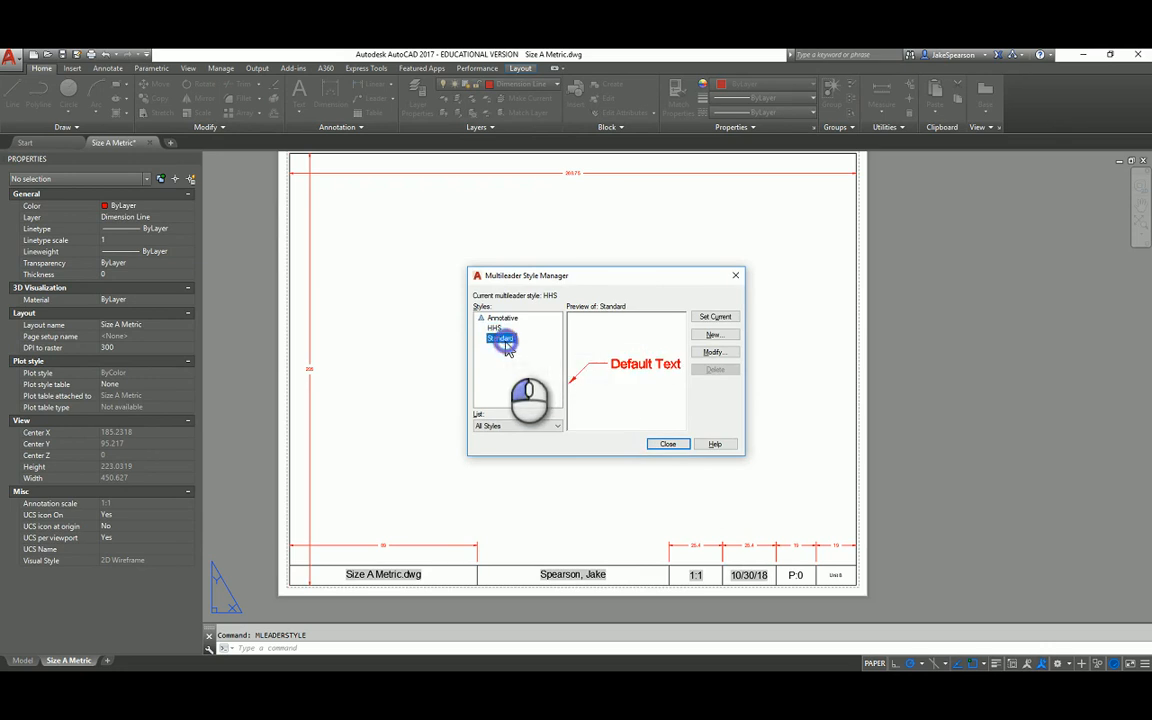
pyautogui.rightClick(501, 339)
pyautogui.click(500, 360)
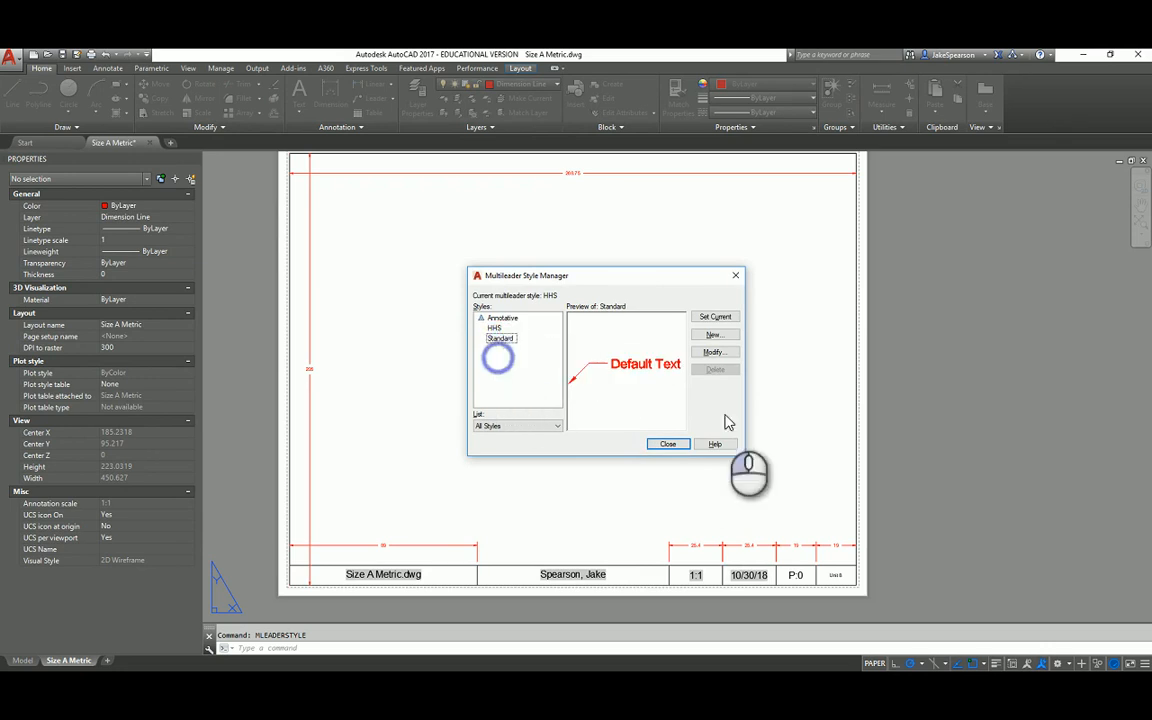
pyautogui.click(674, 444)
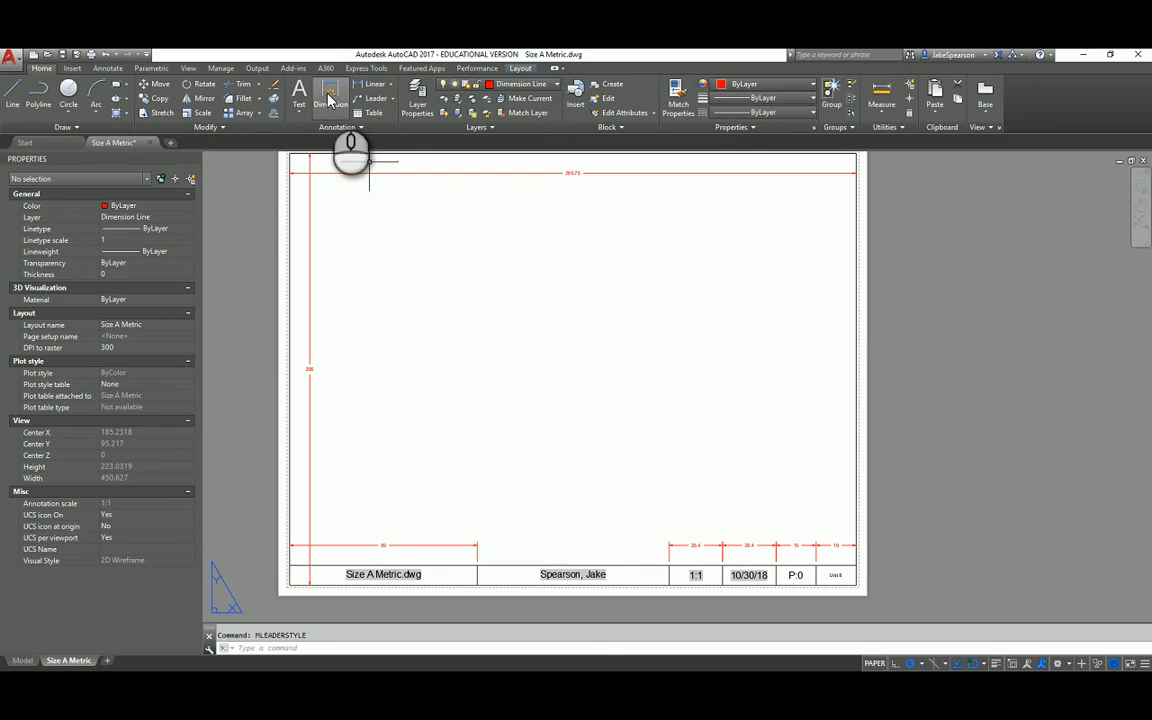
# Step: Turn on the Nearest object snap and add a multileader reading "Drawing Title" that points at the top edge of the file-name cell
pyautogui.click(369, 100)
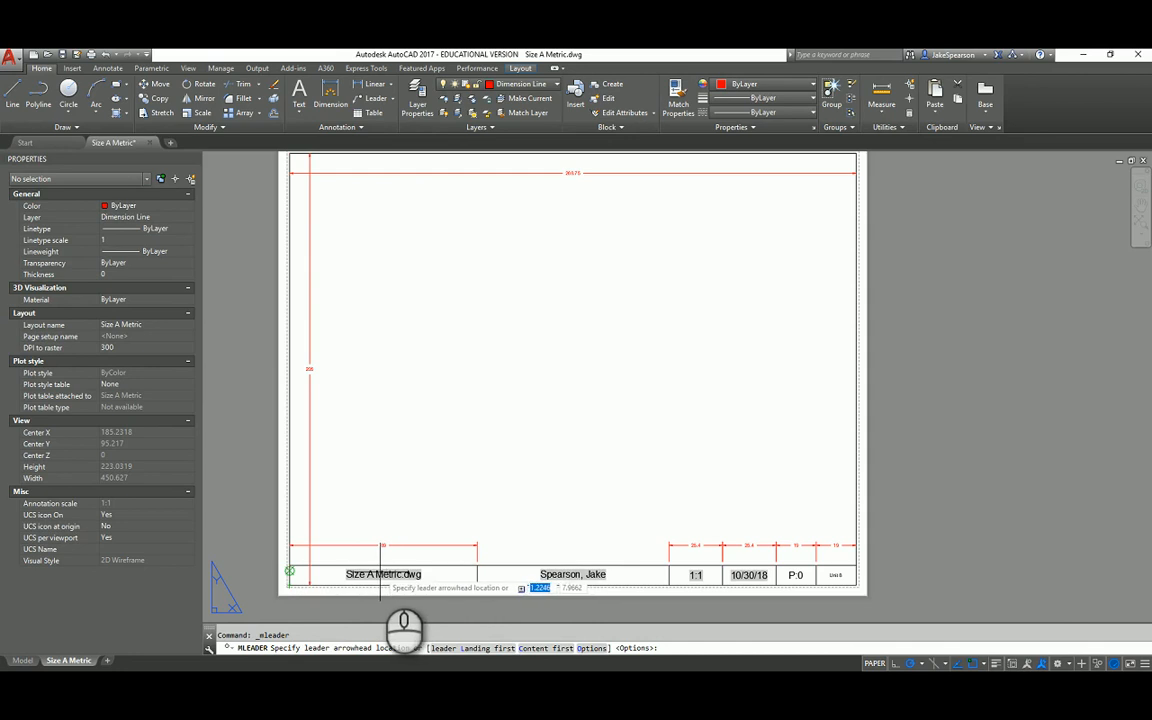
pyautogui.click(984, 664)
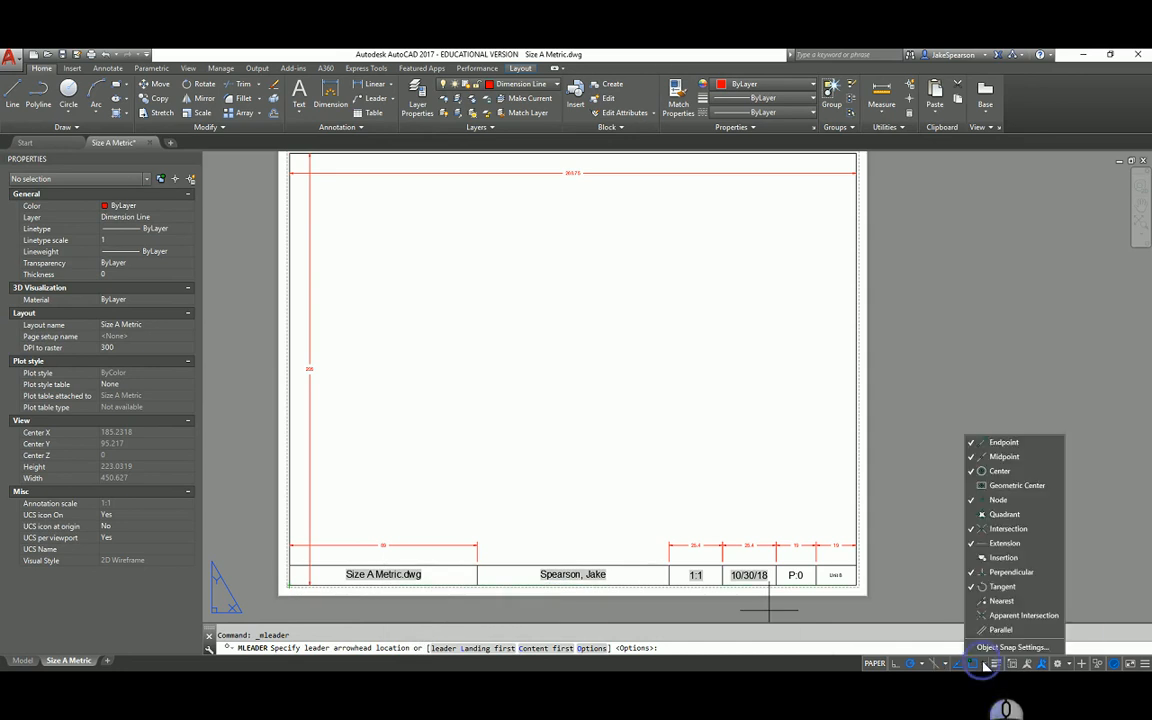
pyautogui.click(1002, 601)
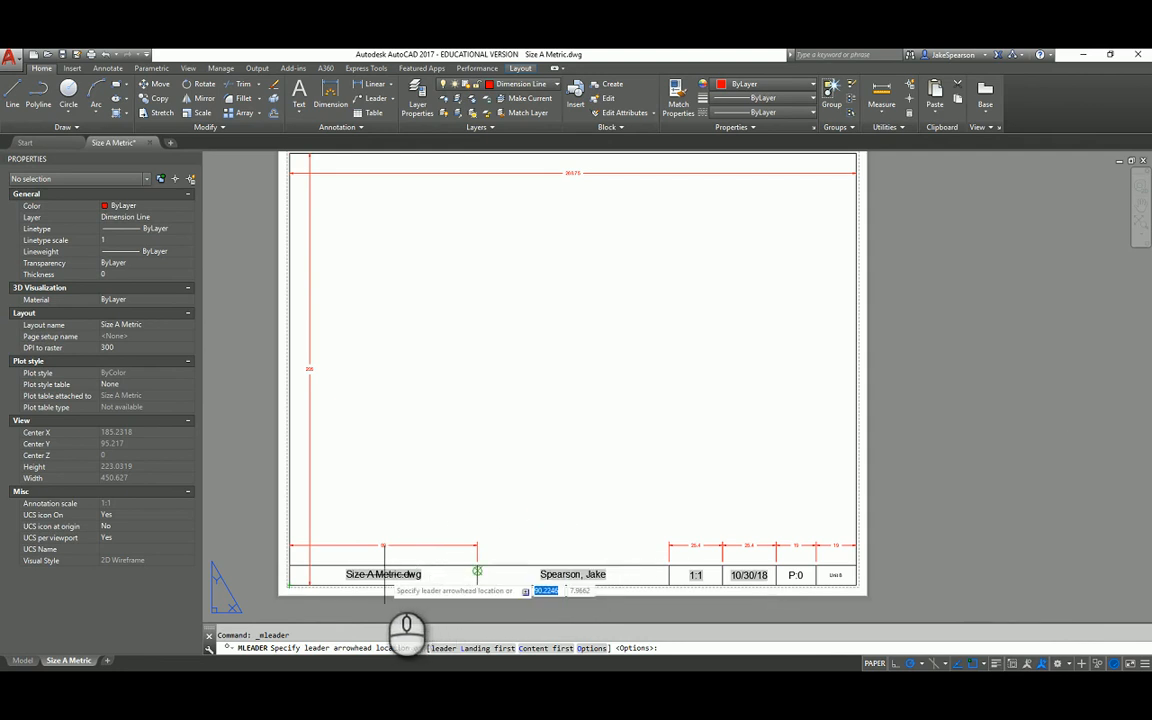
pyautogui.scroll(3, 381, 575)
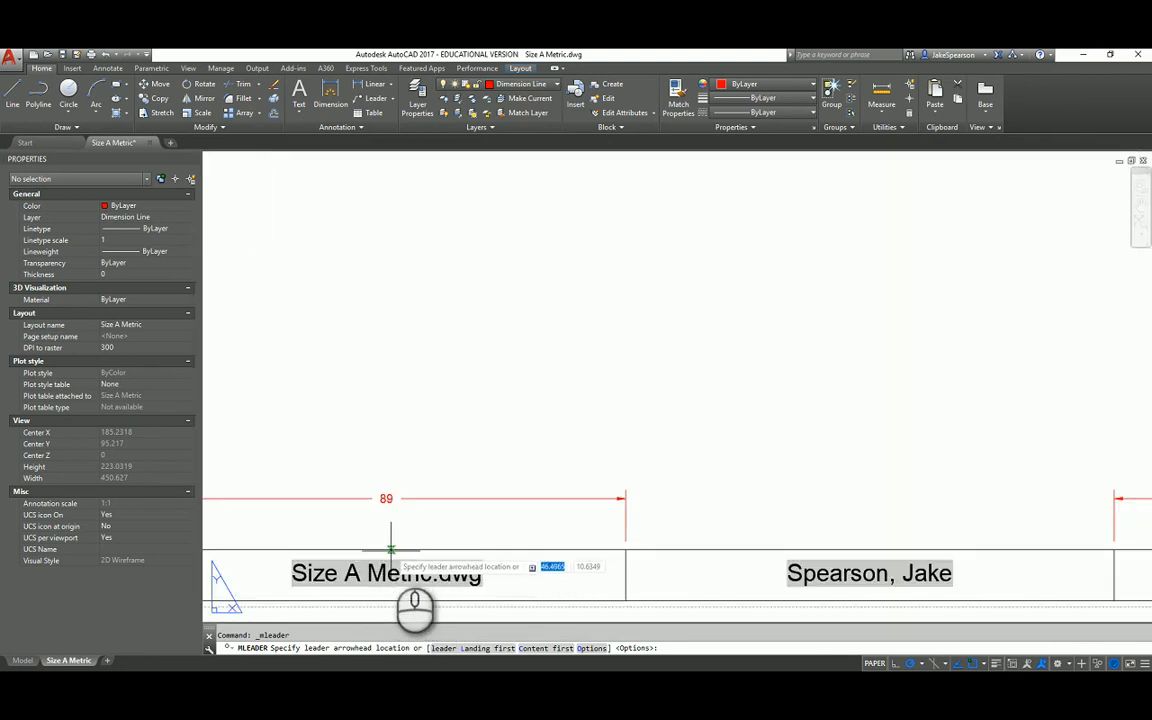
pyautogui.click(391, 549)
pyautogui.click(471, 298)
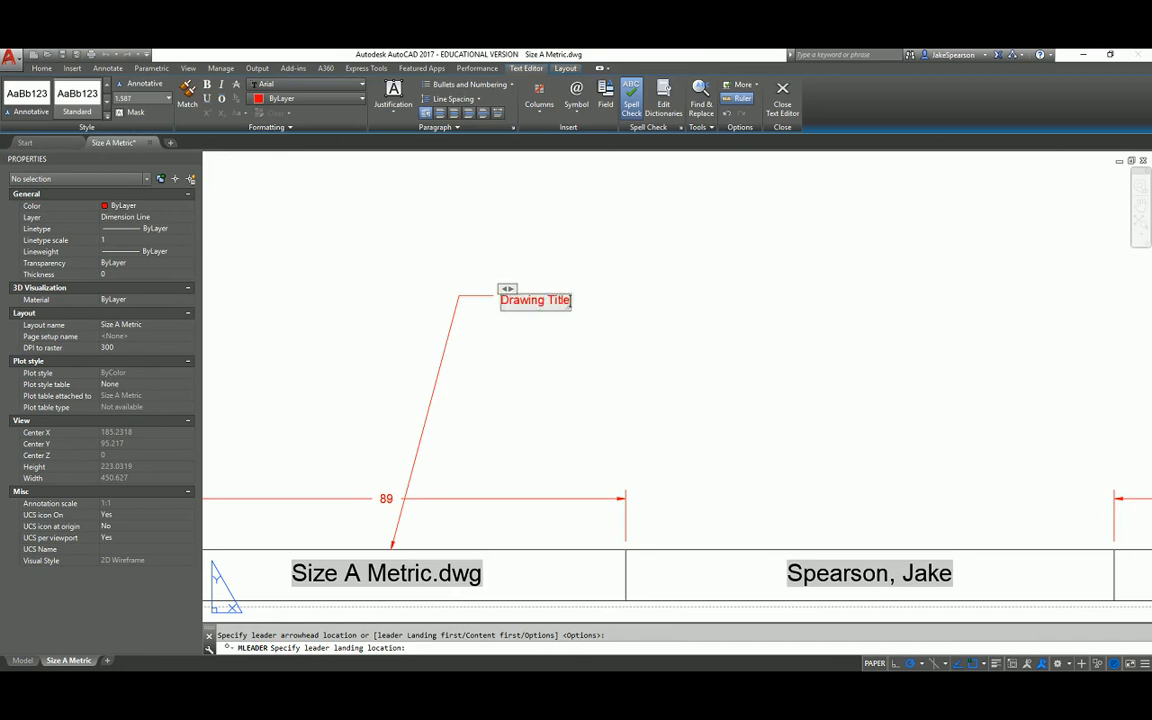
pyautogui.click(466, 432)
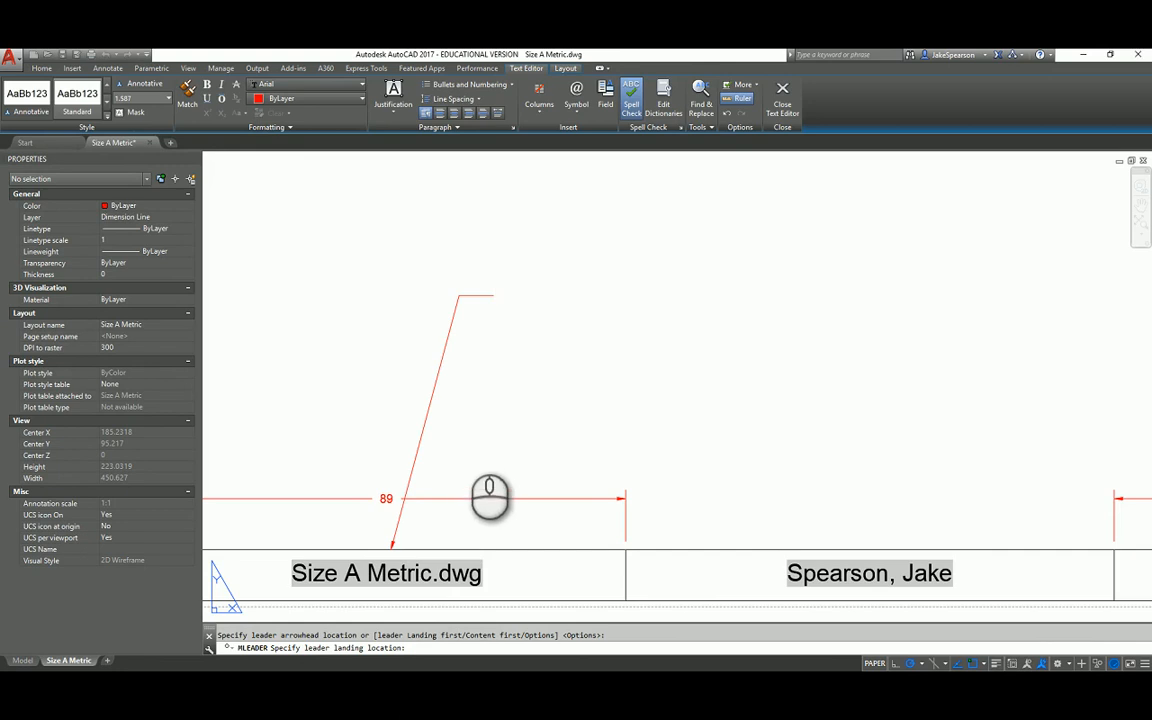
# Step: Stretch the Drawing Title leader's arrowhead down from the cell edge onto the file-name text and deselect the leader
pyautogui.click(430, 398)
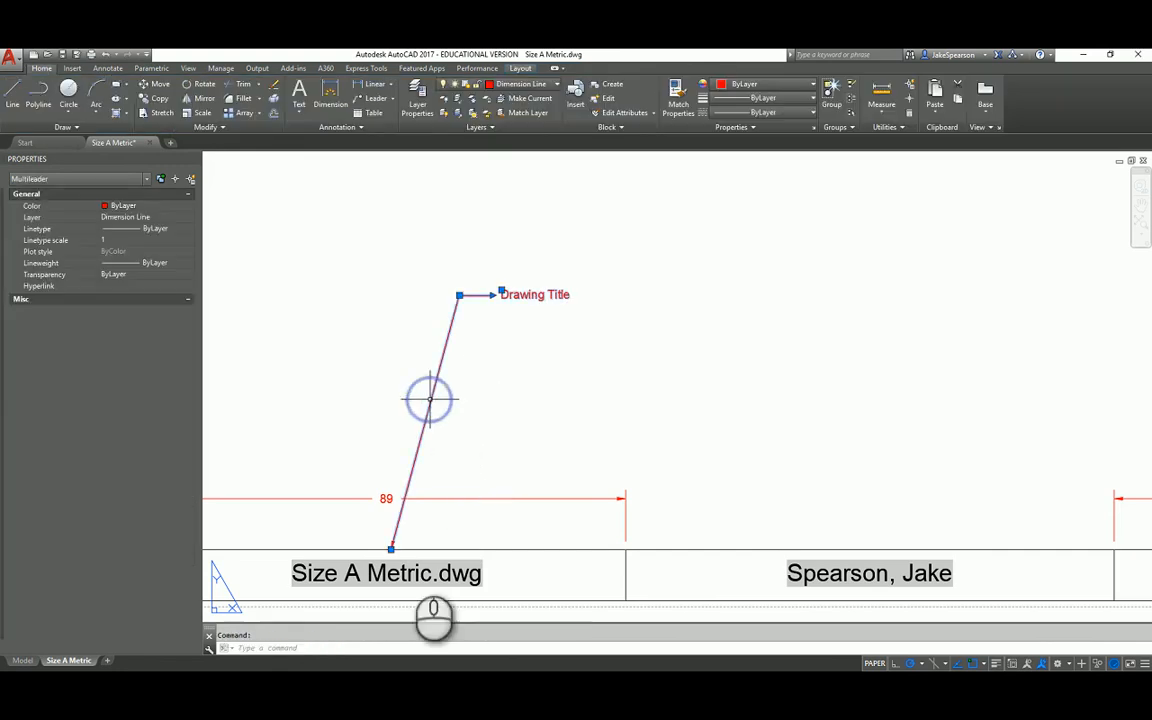
pyautogui.click(391, 548)
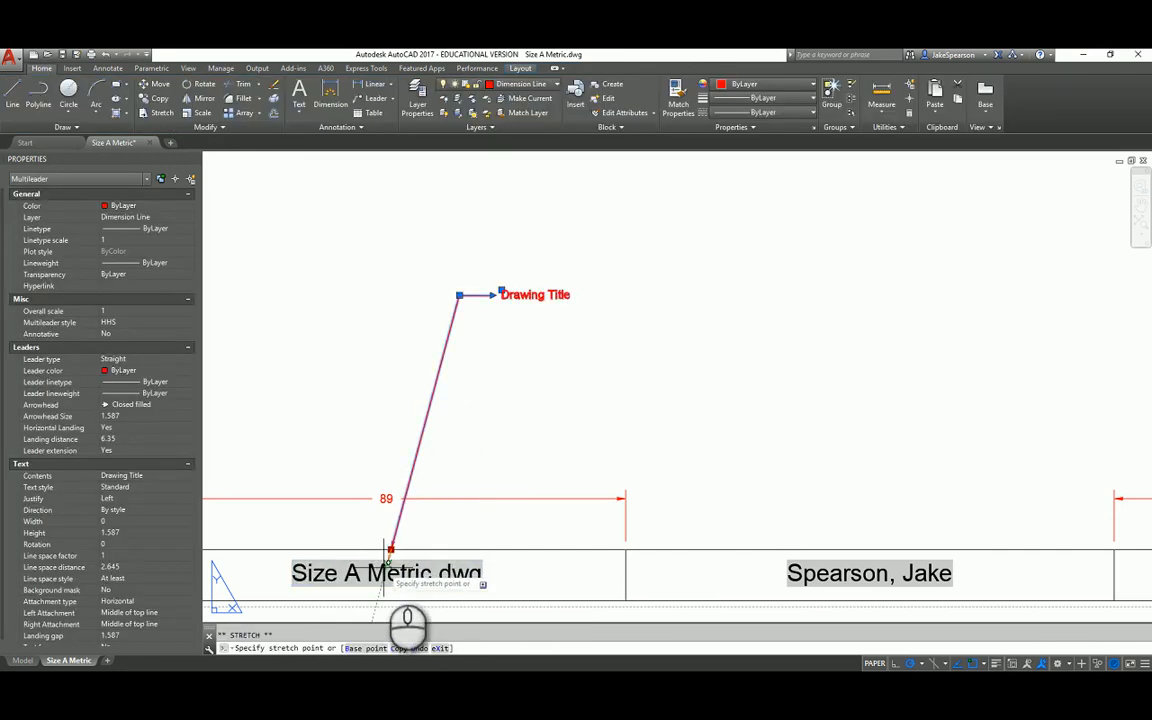
pyautogui.press('Escape')
pyautogui.press('Escape')
pyautogui.scroll(-4, 437, 530)
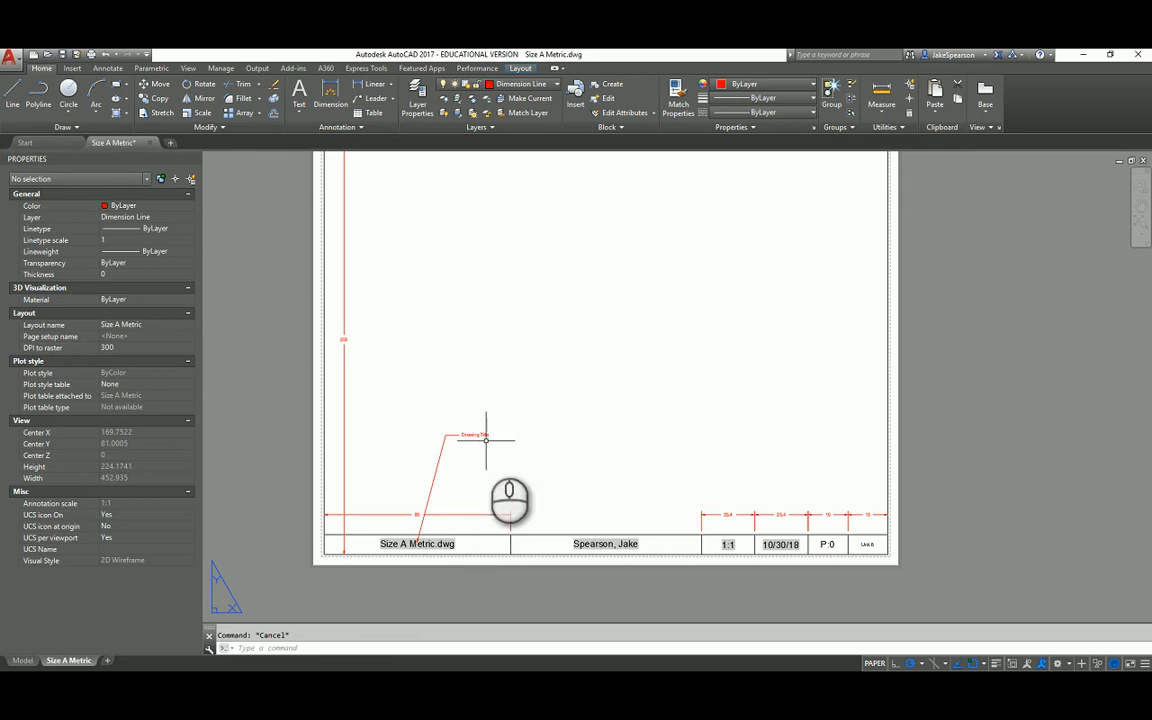
# Step: Move the Drawing Title leader's landing and text down to just above the 89 dimension
pyautogui.hotkey('alt', 'Tab')
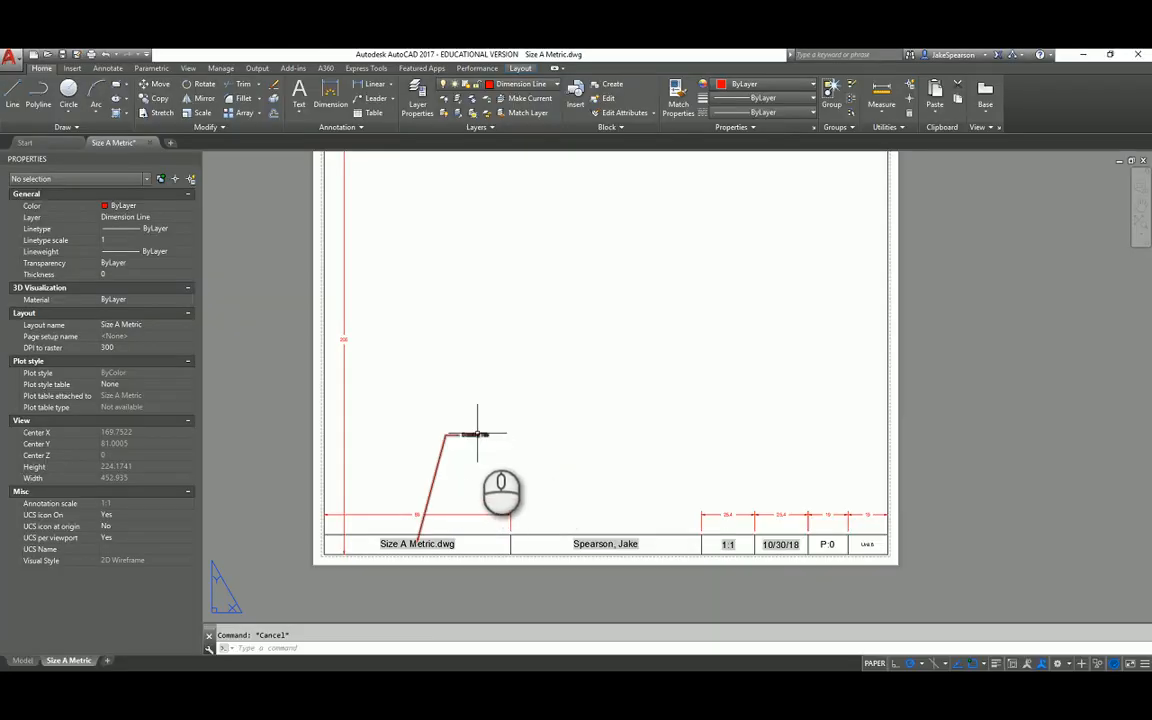
pyautogui.click(476, 432)
pyautogui.click(446, 434)
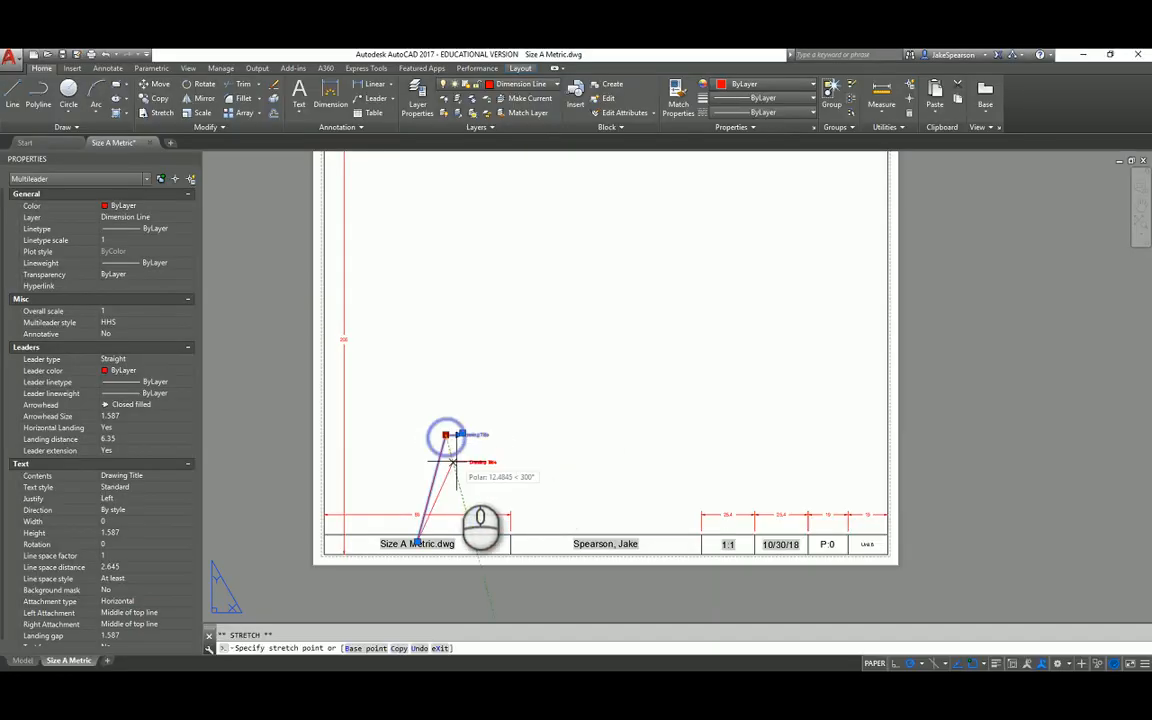
pyautogui.press('Escape')
pyautogui.press('Escape')
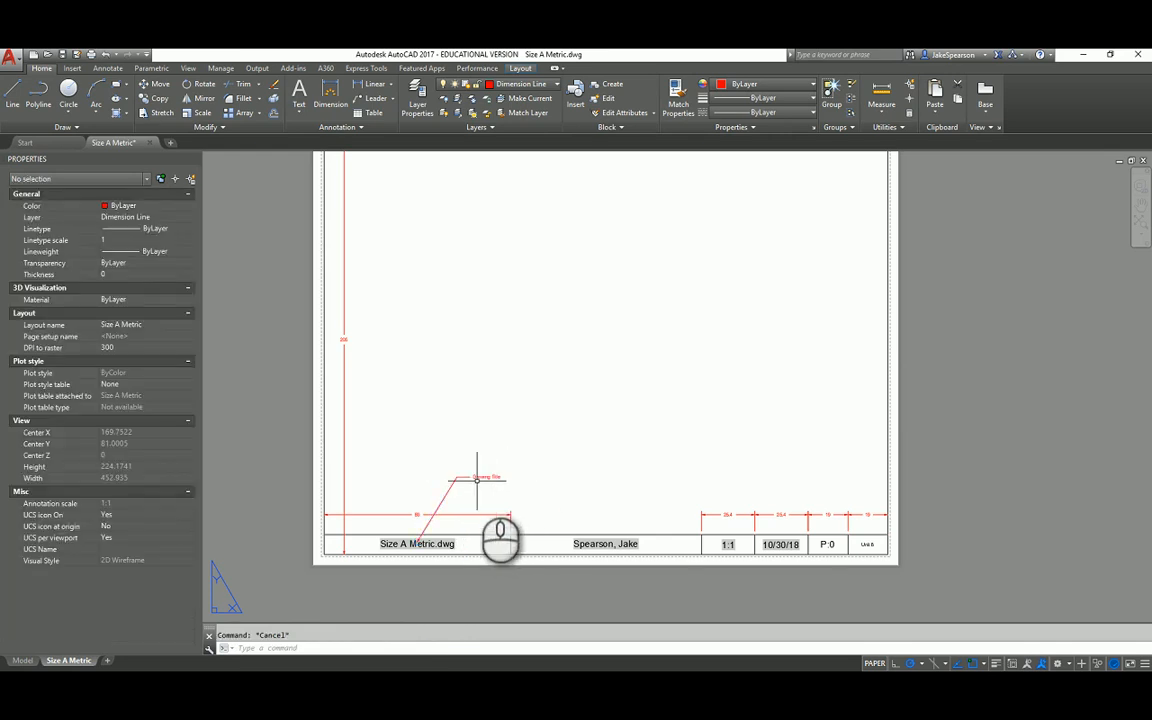
# Step: Change the Drawing Title multileader to the Title Block layer and clear the selection
pyautogui.click(476, 478)
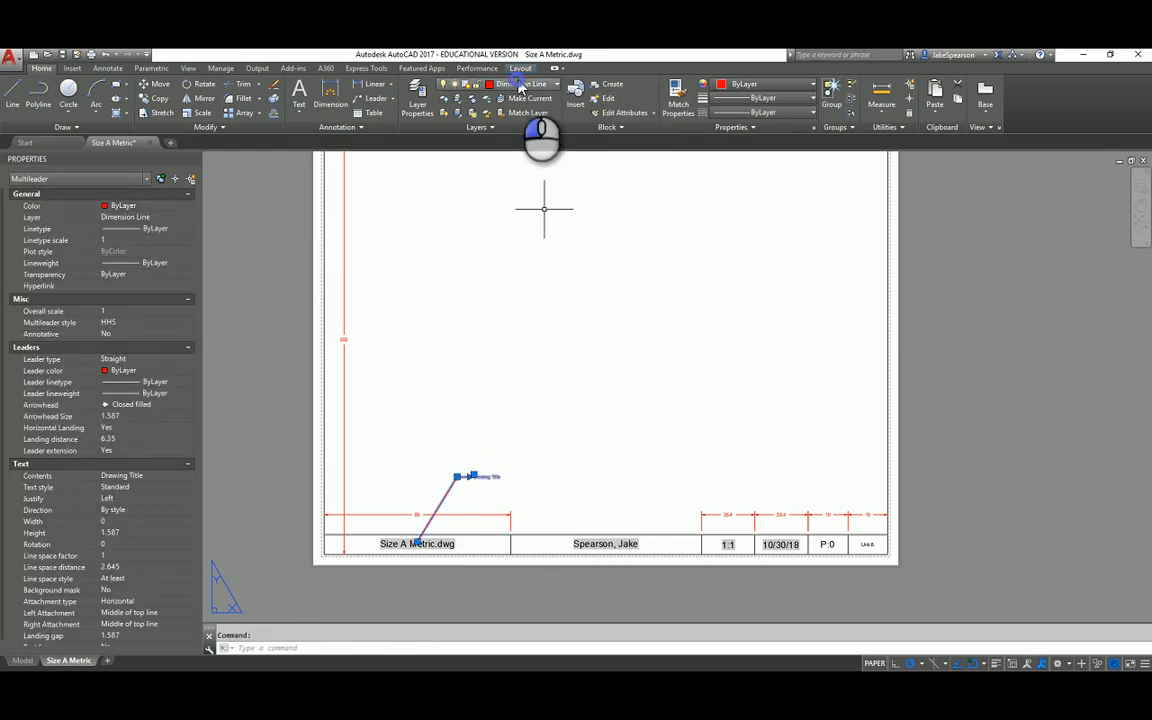
pyautogui.click(519, 86)
pyautogui.click(507, 246)
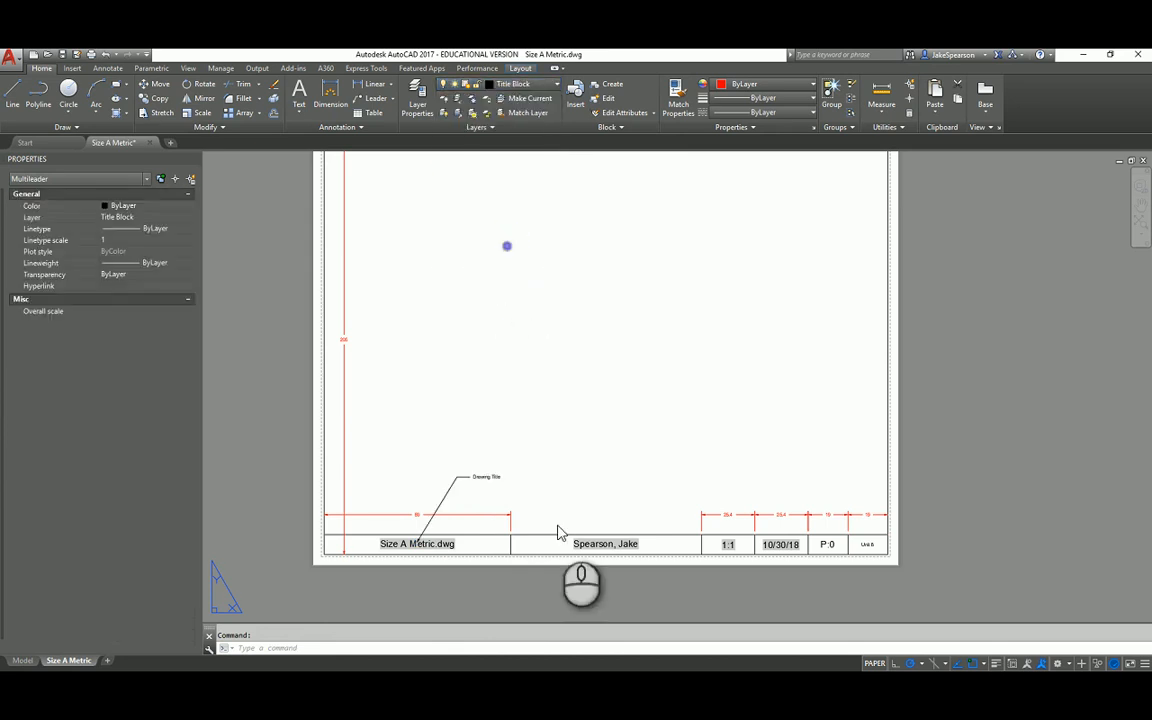
pyautogui.press('Escape')
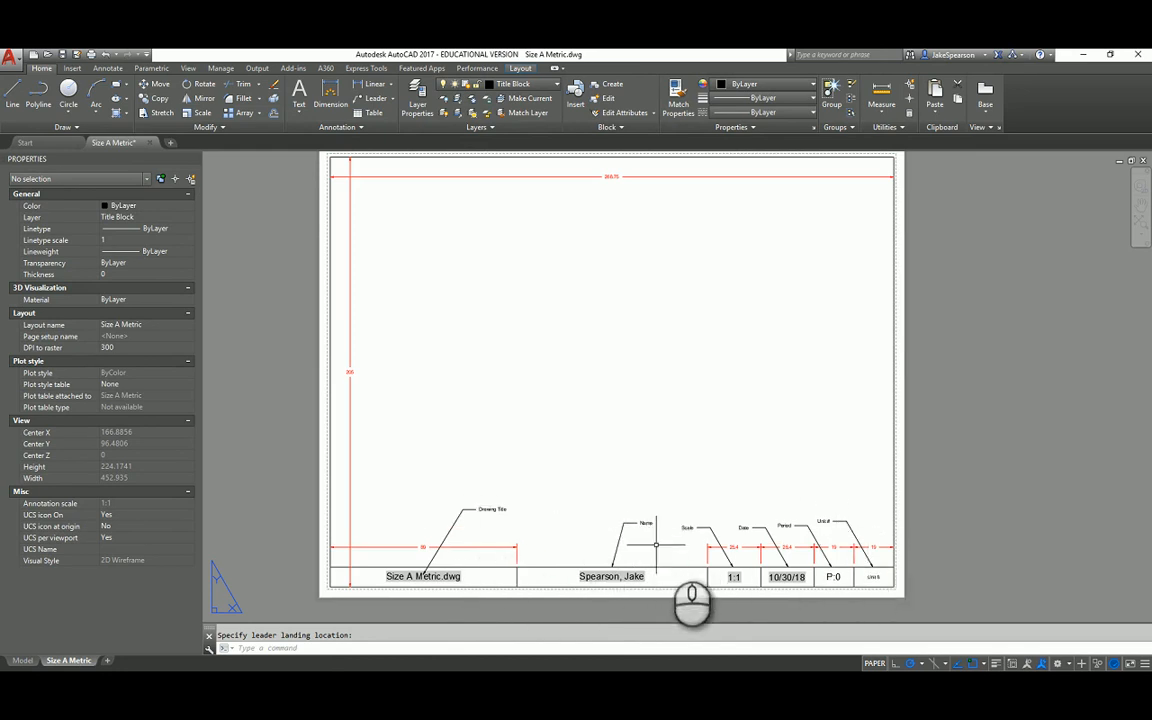
pyautogui.click(843, 521)
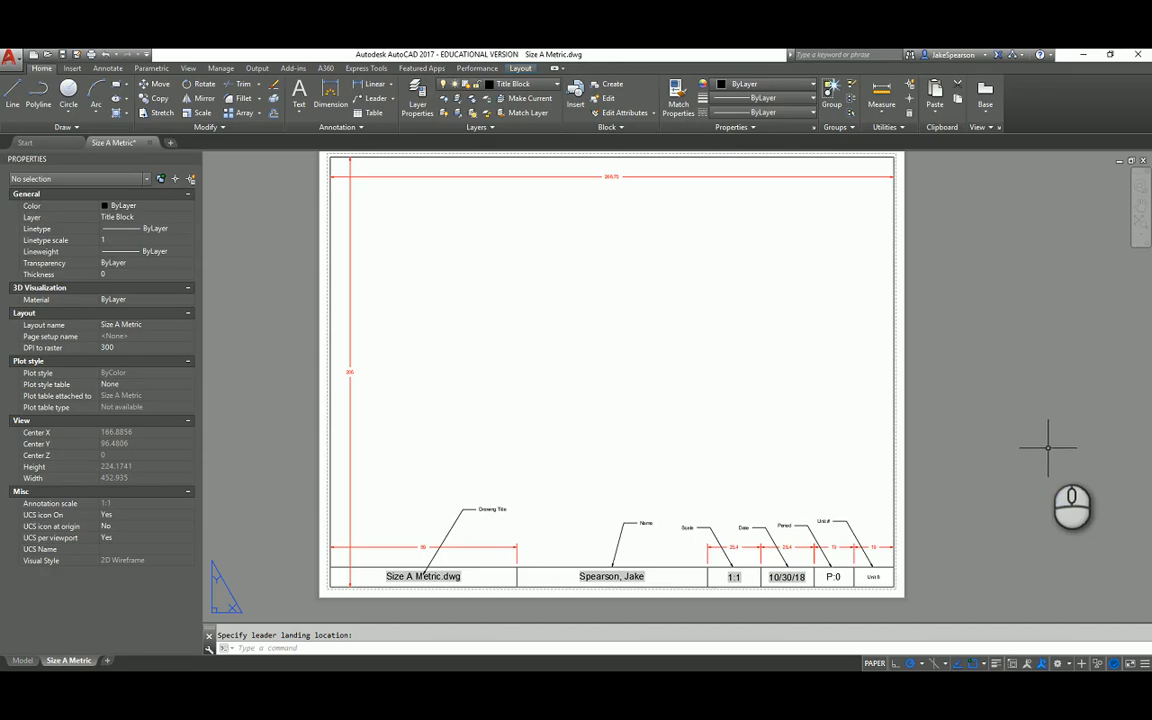
pyautogui.click(1048, 447)
pyautogui.click(722, 325)
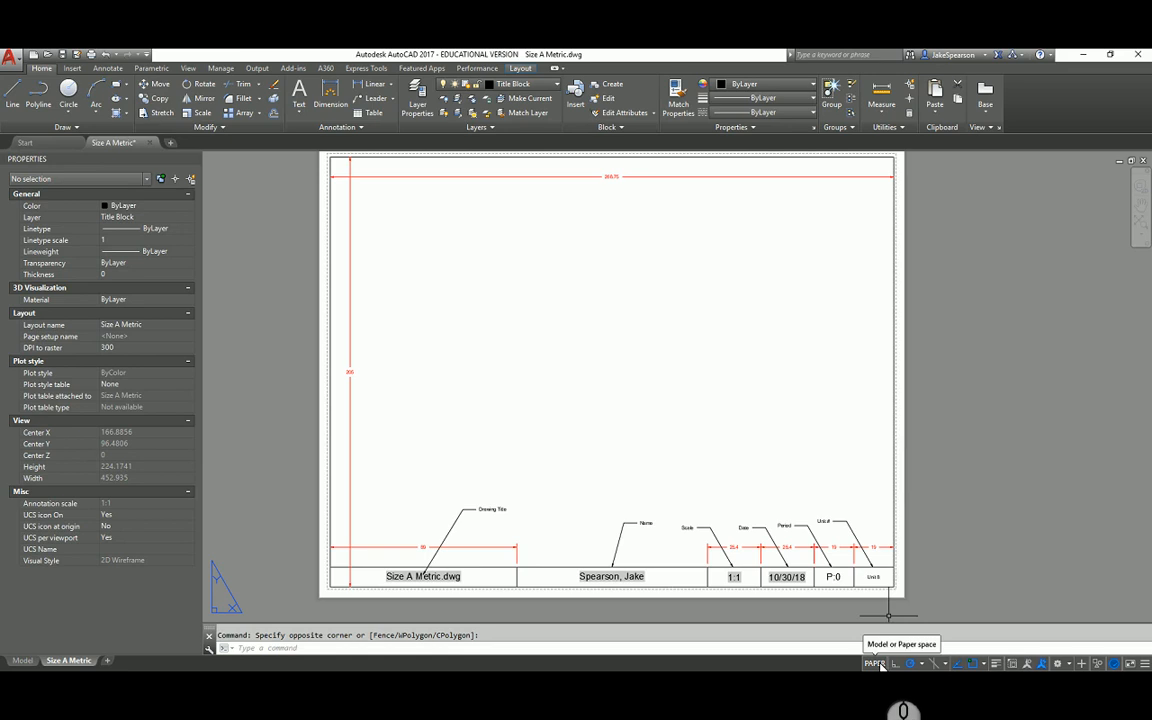
# Step: Create a multiline text box spanning the open area between the border and title block, with Middle Center justification and Standard text style
pyautogui.click(303, 92)
pyautogui.click(331, 158)
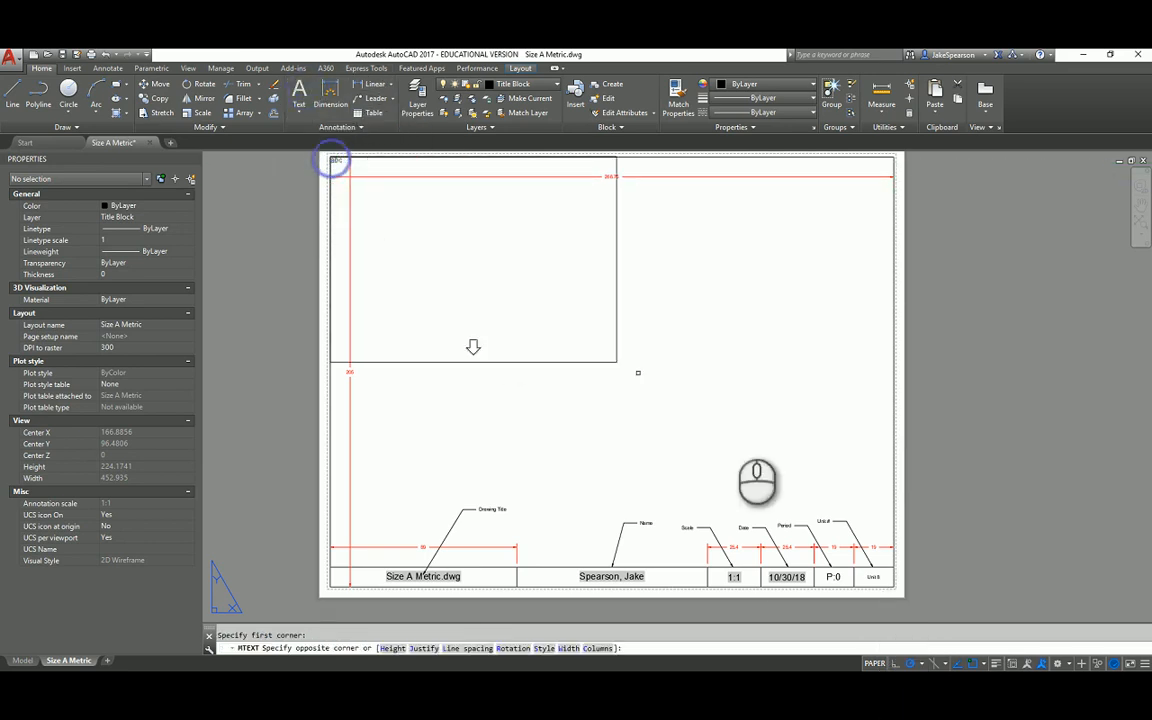
pyautogui.click(892, 566)
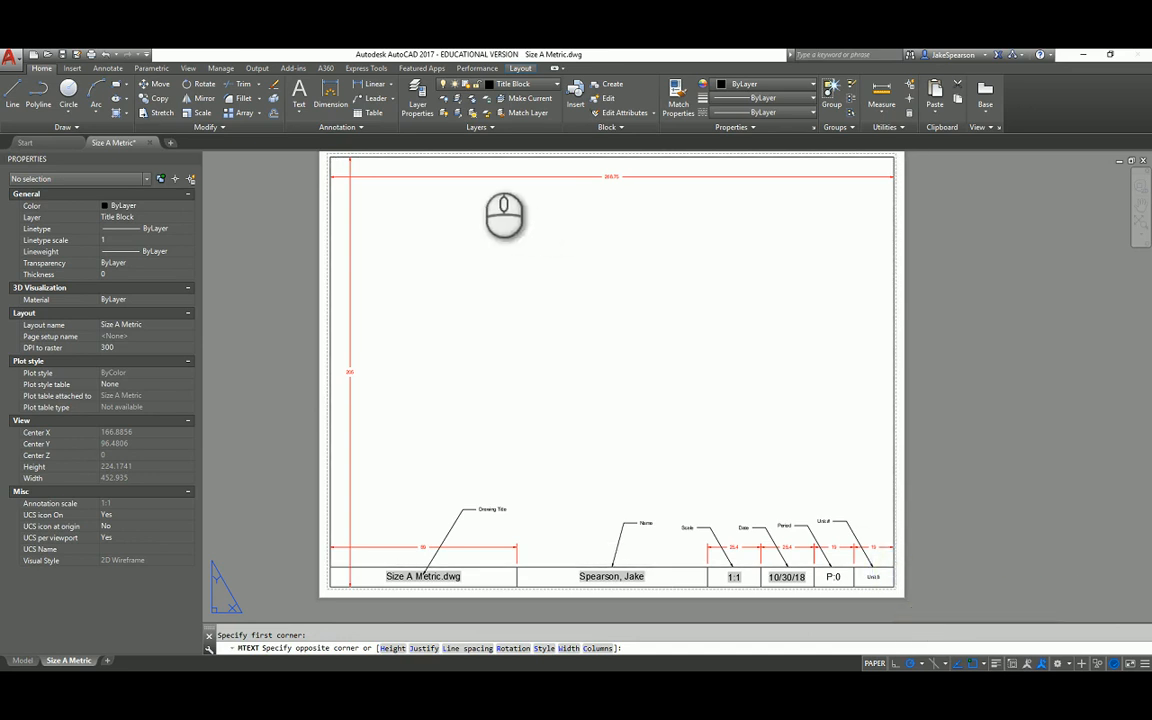
pyautogui.click(393, 100)
pyautogui.click(413, 188)
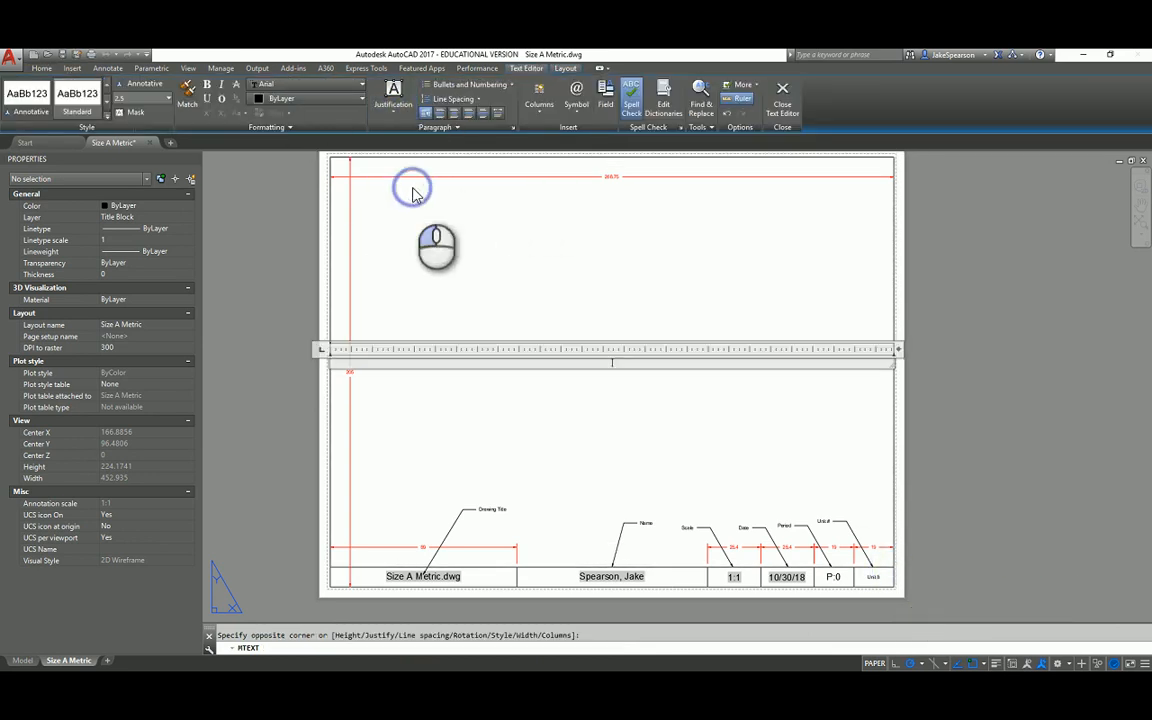
pyautogui.click(90, 100)
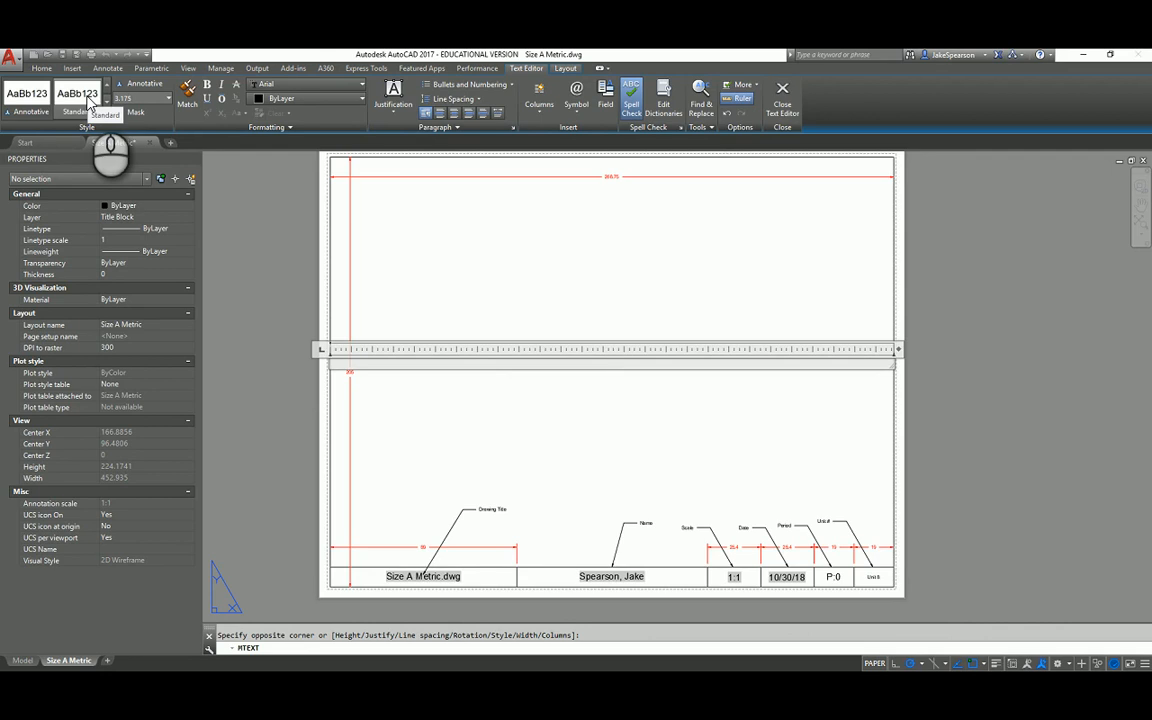
# Step: Enter the sheet title on three lines in the text box: "Size A", "Metric" and "Drawing Sheet"
pyautogui.write('Size')
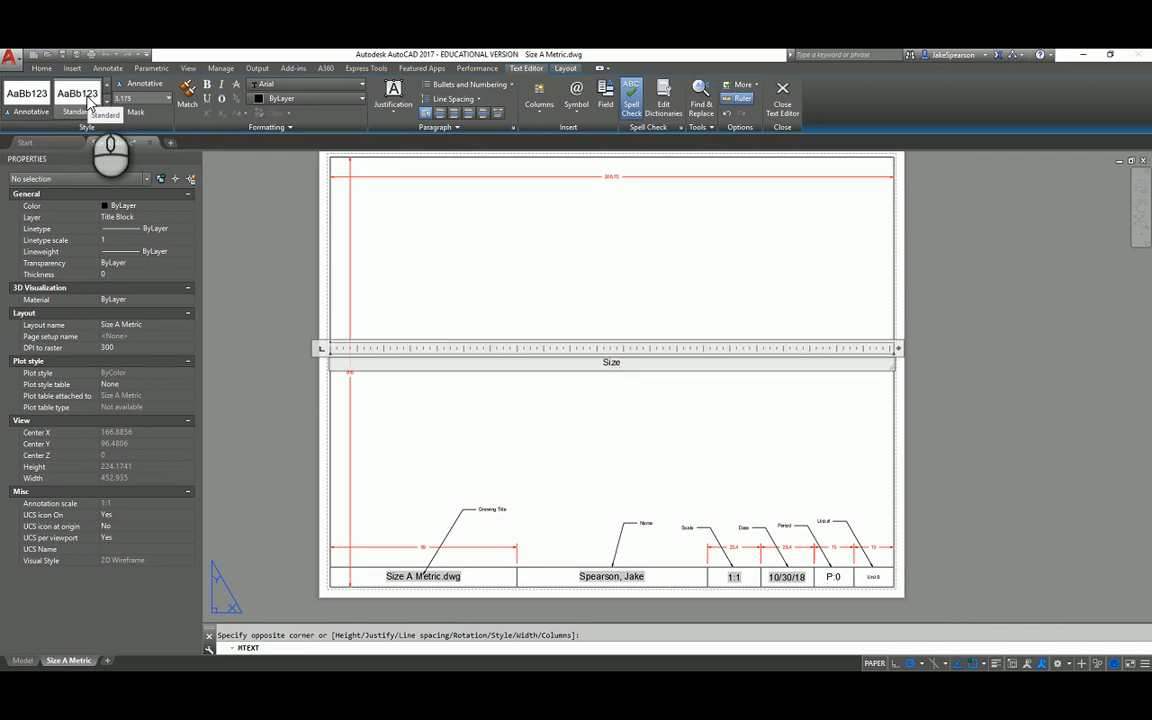
pyautogui.write(' A')
pyautogui.press('Return')
pyautogui.write('Me')
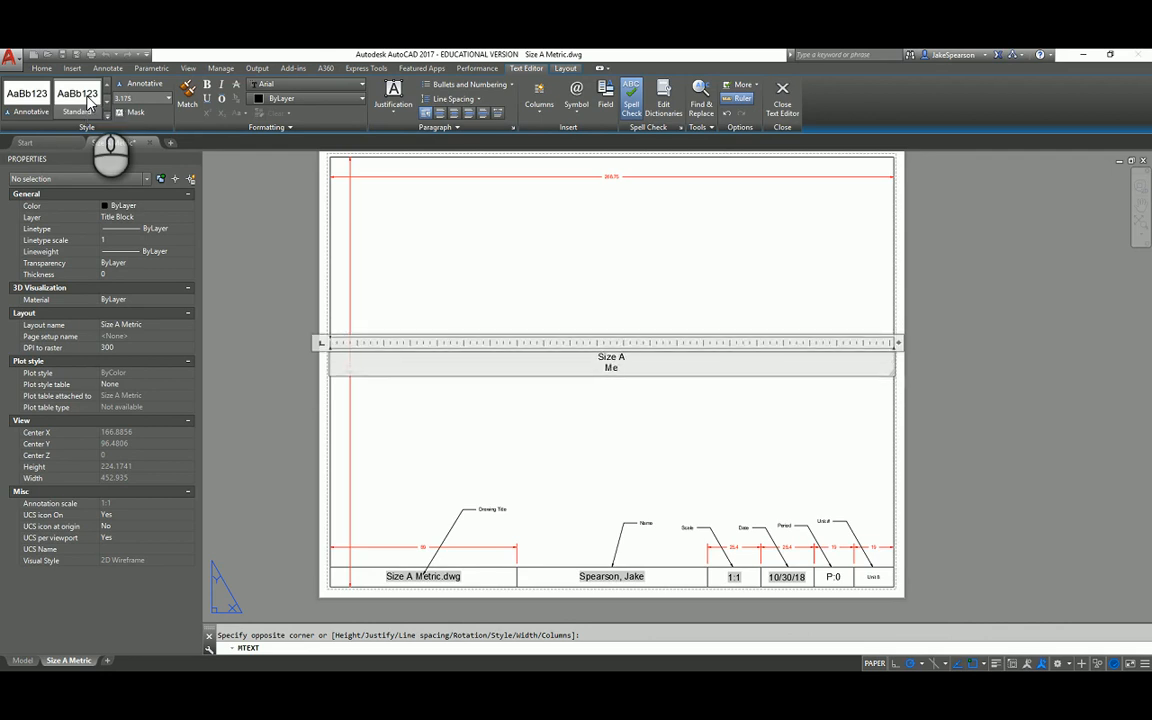
pyautogui.write('tric')
pyautogui.press('Return')
pyautogui.write('D')
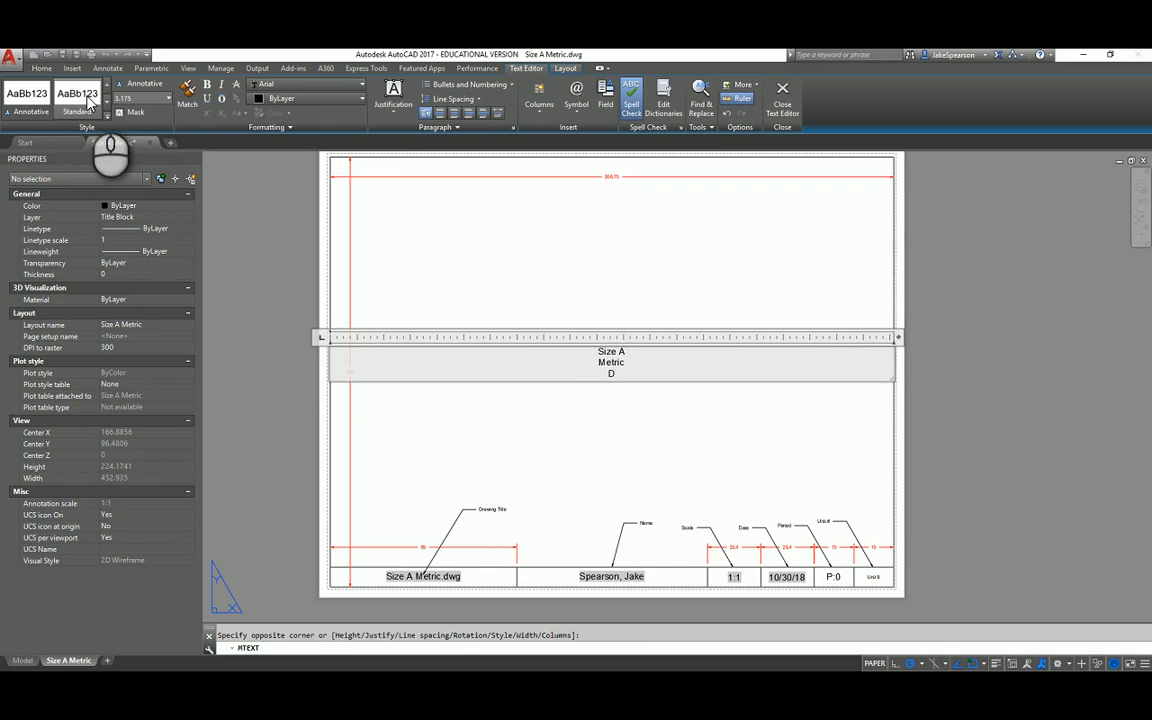
pyautogui.write('rawing Shee')
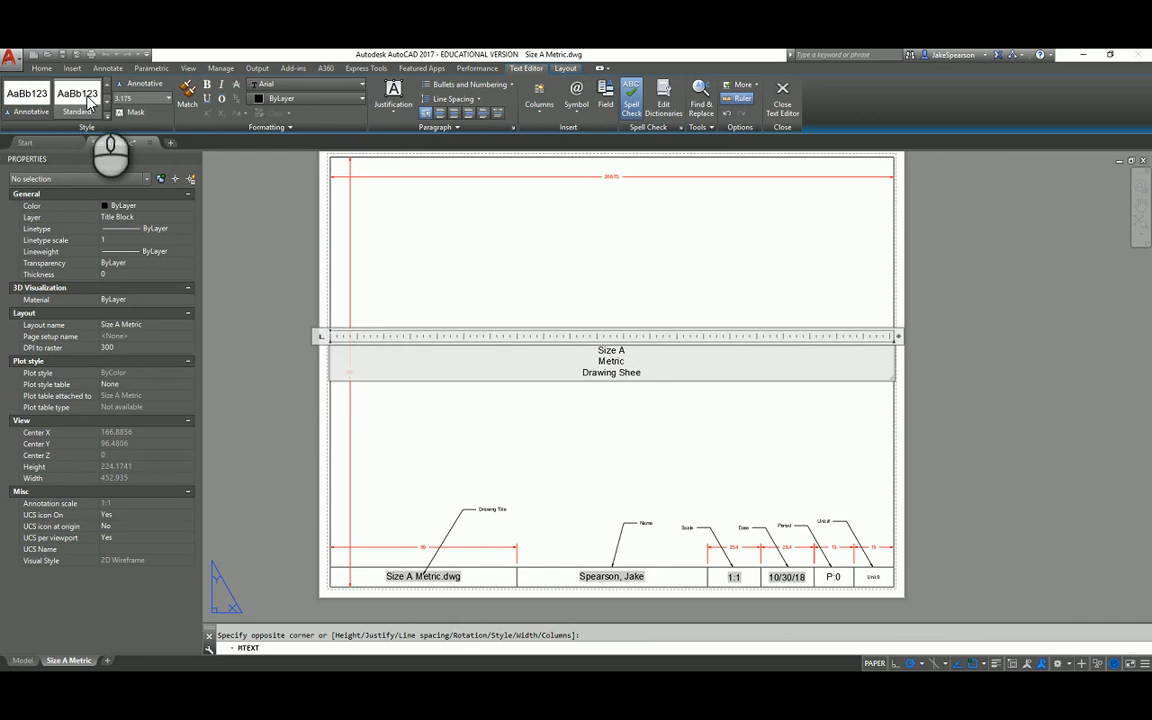
pyautogui.write('t')
pyautogui.press('Return')
# Step: Leave a blank line under the sheet title and add "Title Block Text" with "3.175" on the line below
pyautogui.press('Return')
pyautogui.write('Title Block')
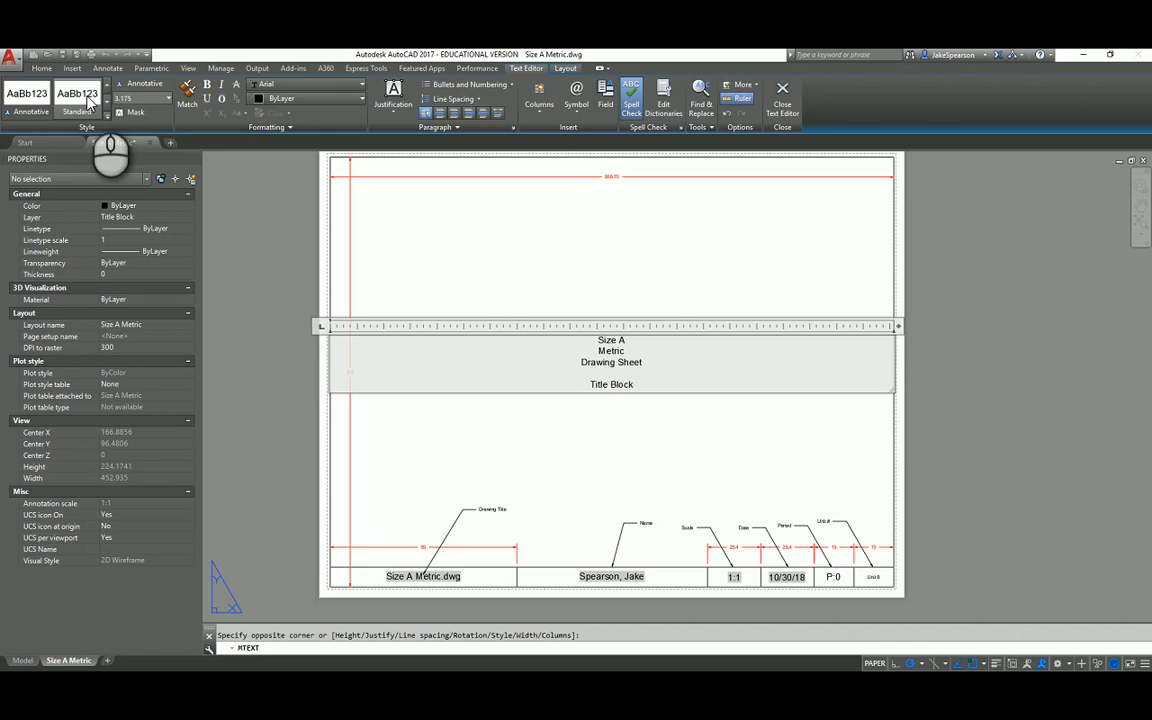
pyautogui.write(' Text')
pyautogui.press('Return')
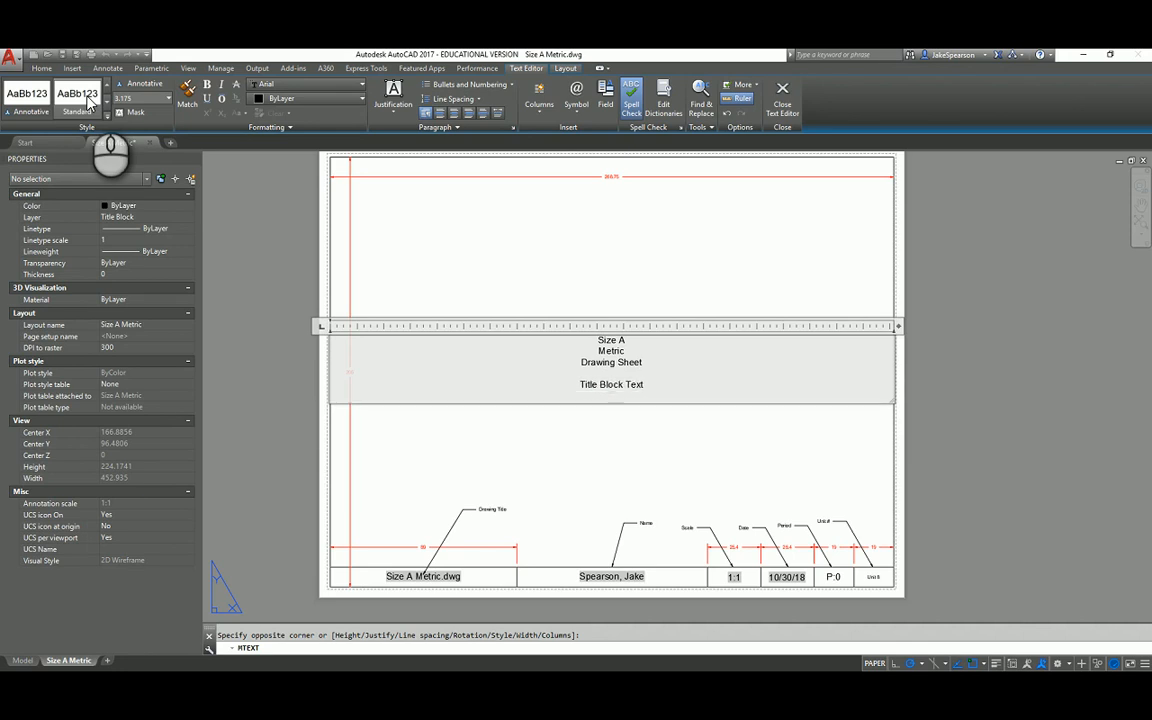
pyautogui.write('3.175')
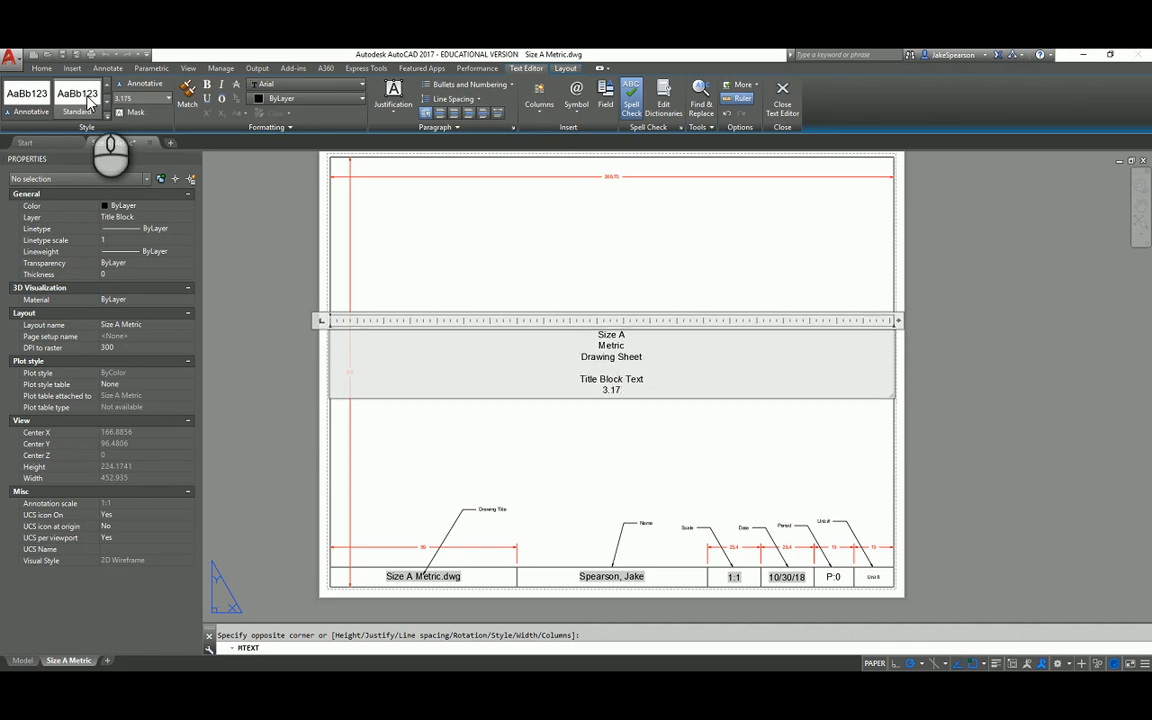
# Step: Underline the word "Metric" in the sheet title and finish editing the text
pyautogui.doubleClick(611, 345)
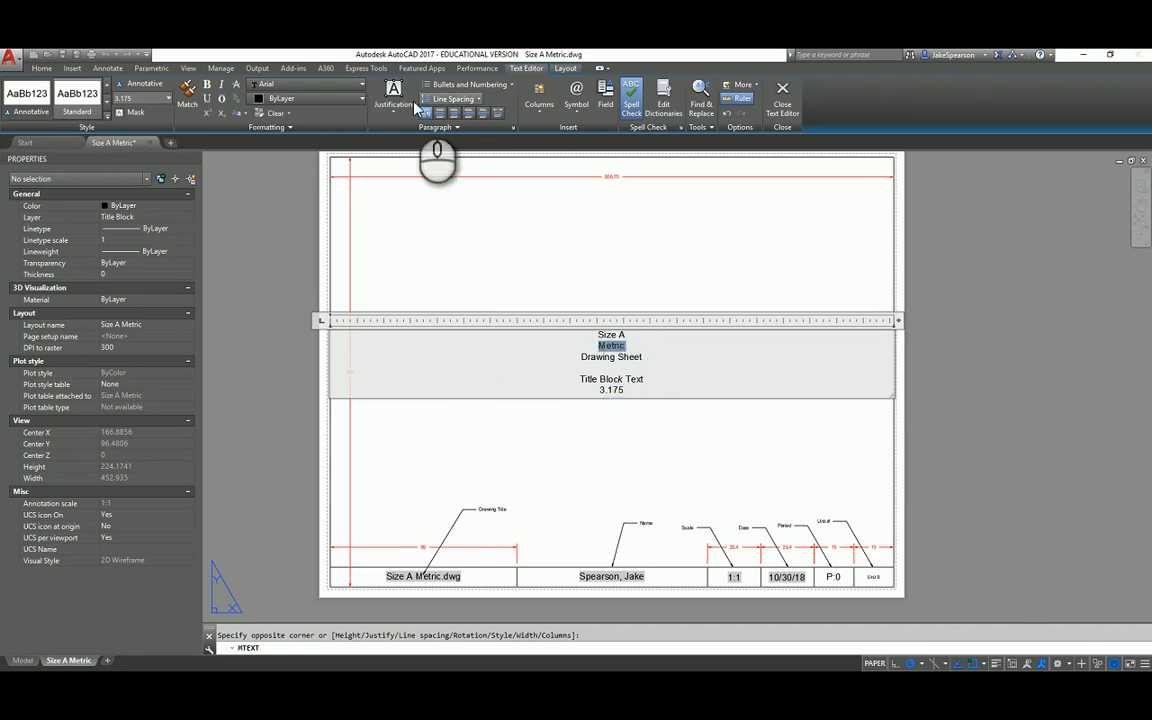
pyautogui.click(207, 99)
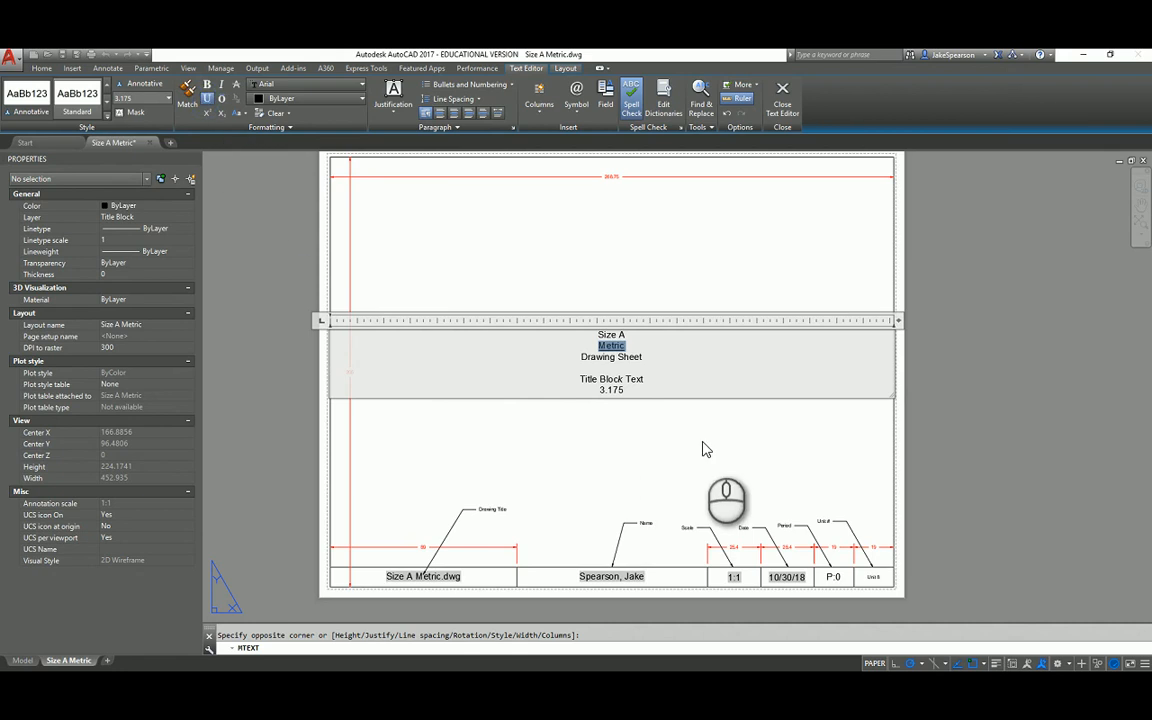
pyautogui.click(701, 446)
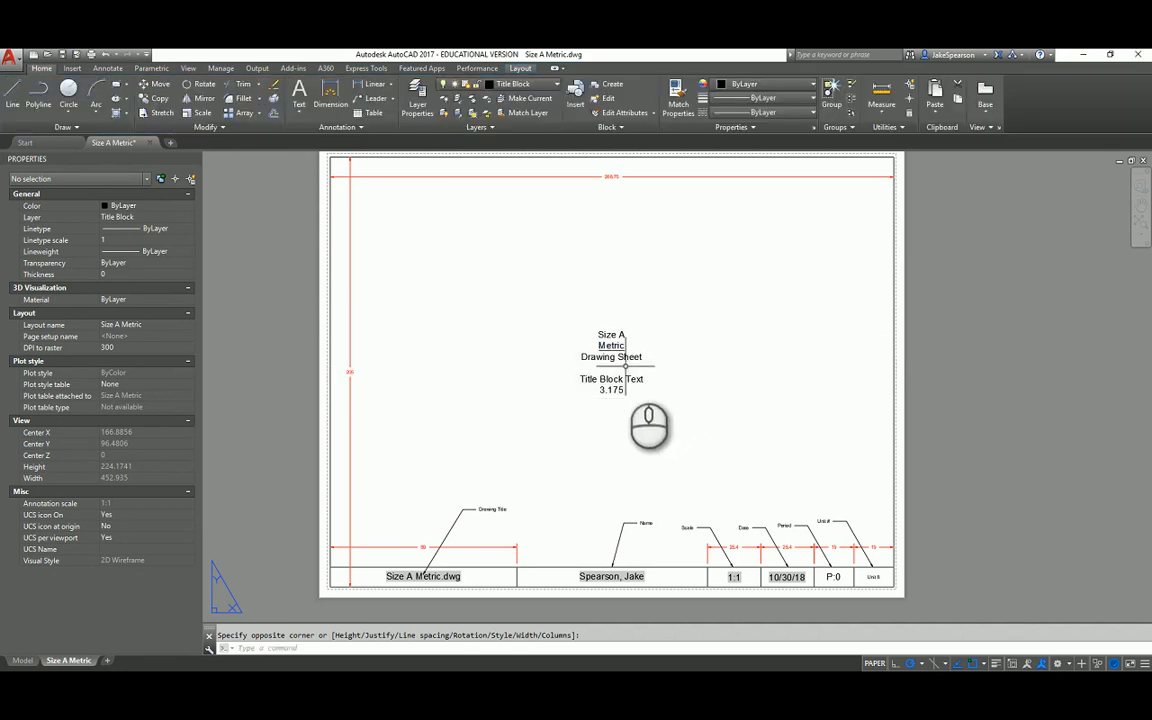
# Step: Add a second line reading "(1.587)" beneath "Unit #" in the multileader pointing at the unit cell, and close the text editor
pyautogui.click(624, 388)
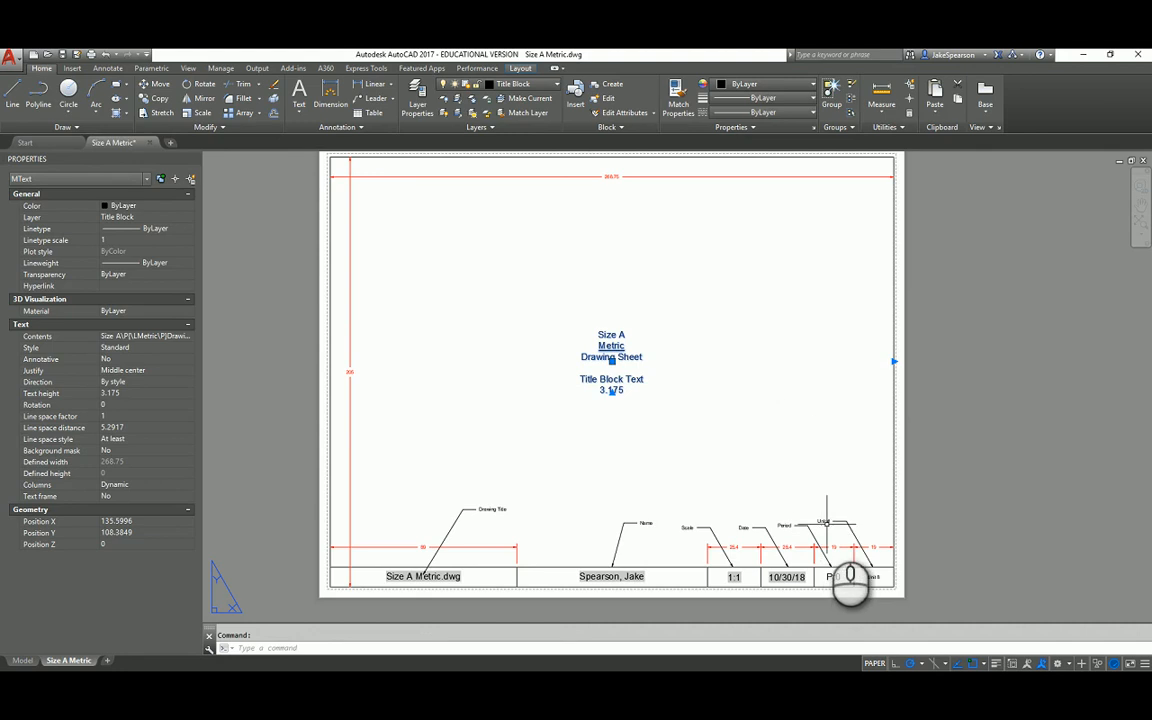
pyautogui.click(826, 520)
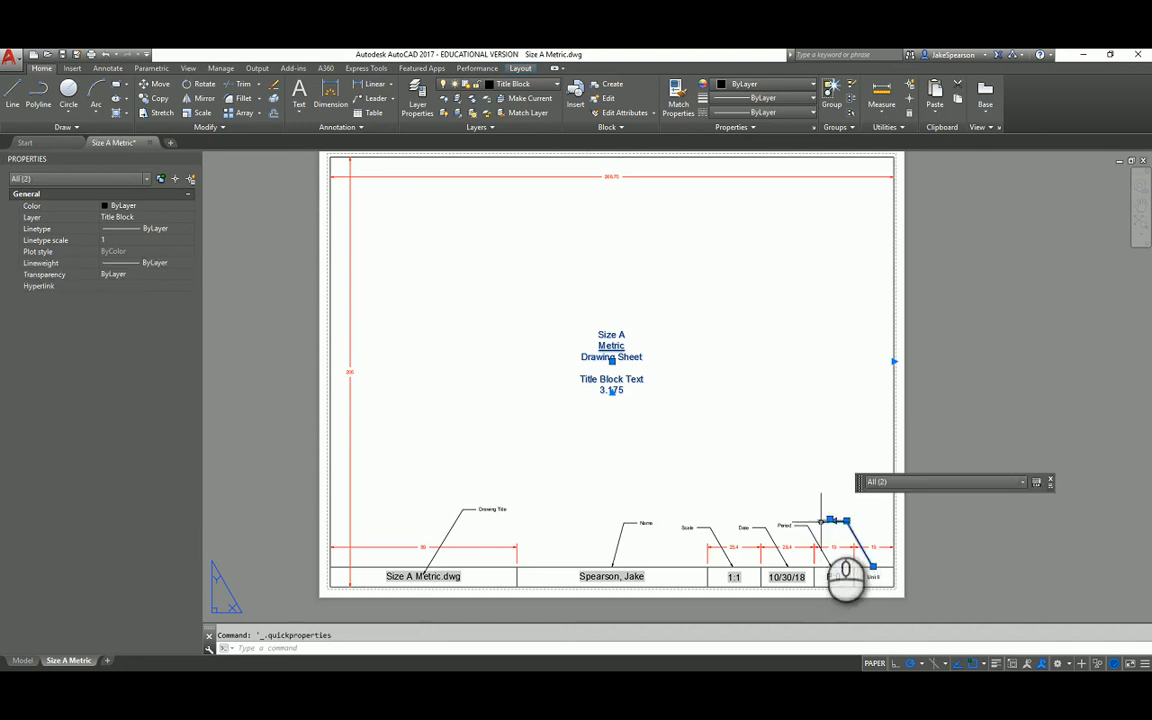
pyautogui.press('Escape')
pyautogui.click(826, 520)
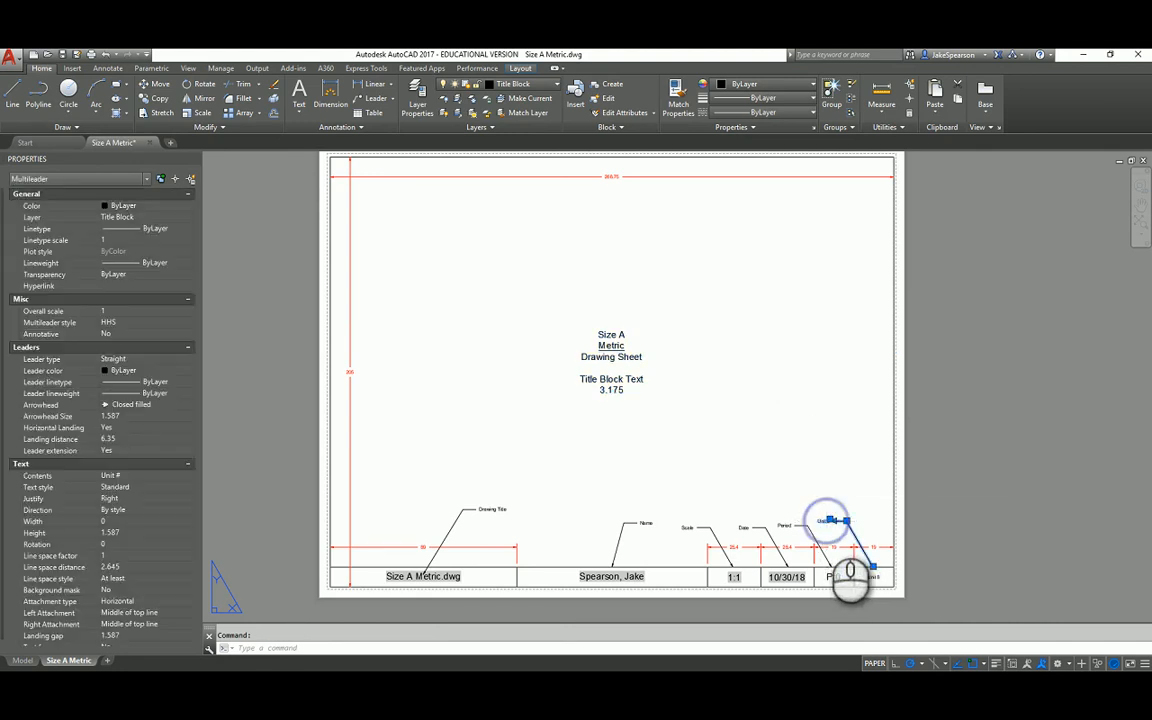
pyautogui.doubleClick(826, 521)
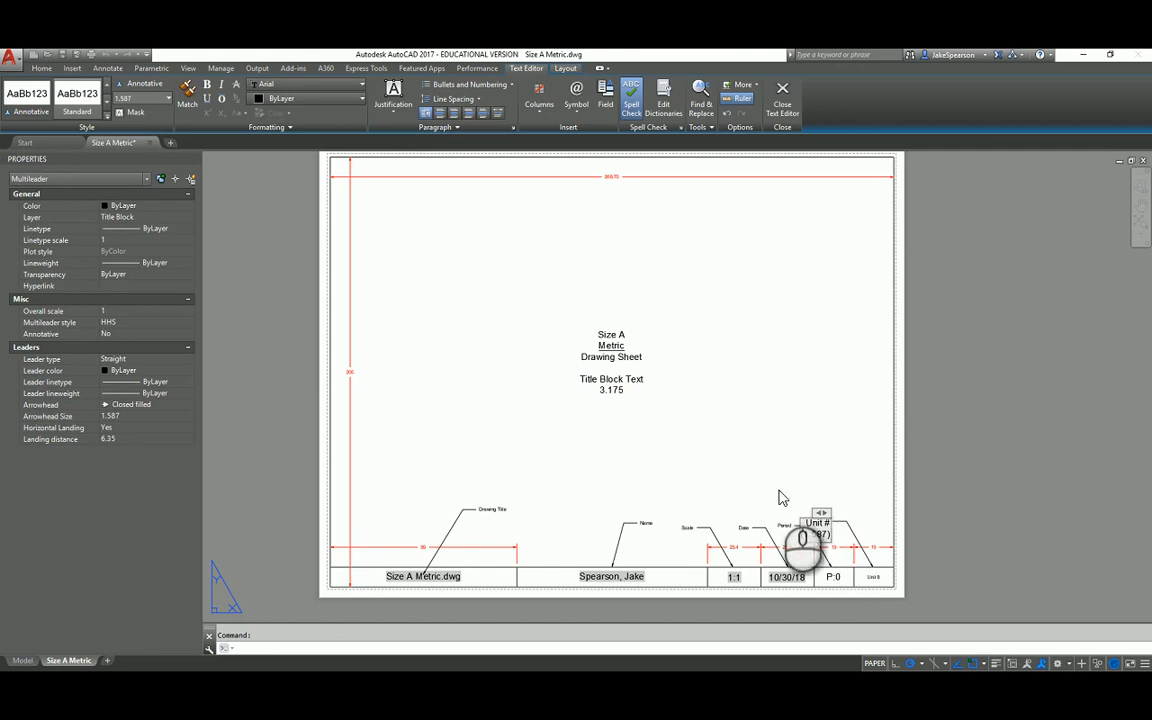
pyautogui.click(758, 440)
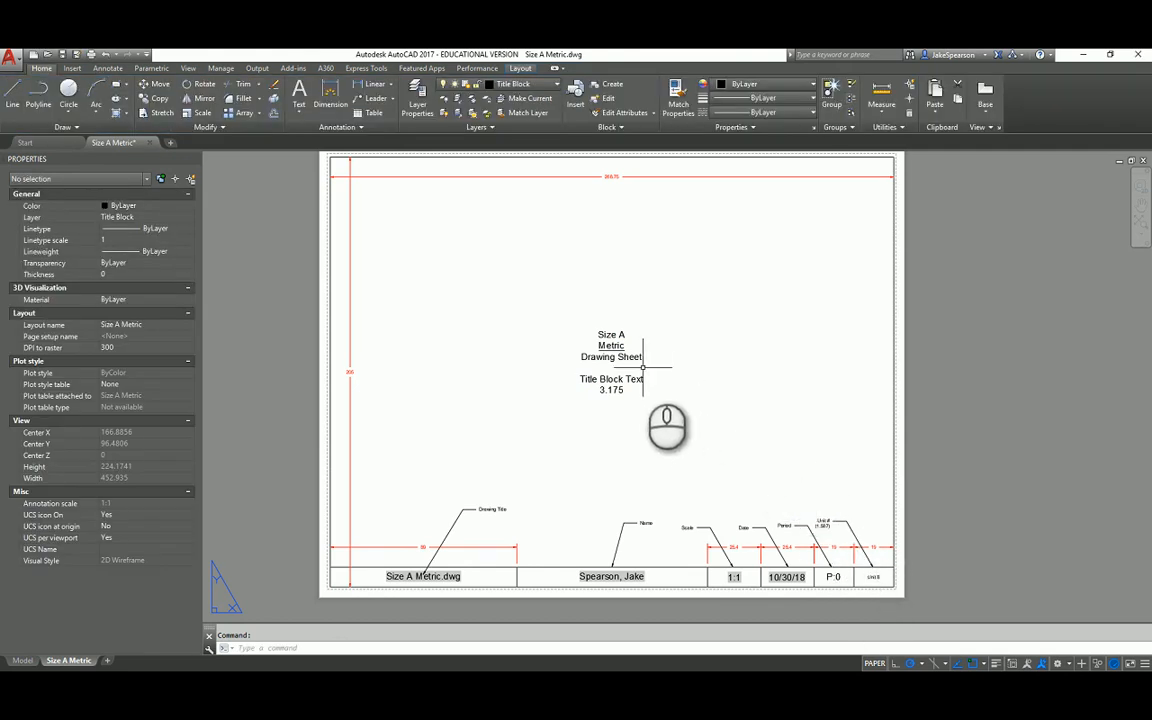
# Step: Plot the Size A Metric layout with the plot settings already in place
pyautogui.moveTo(641, 379)
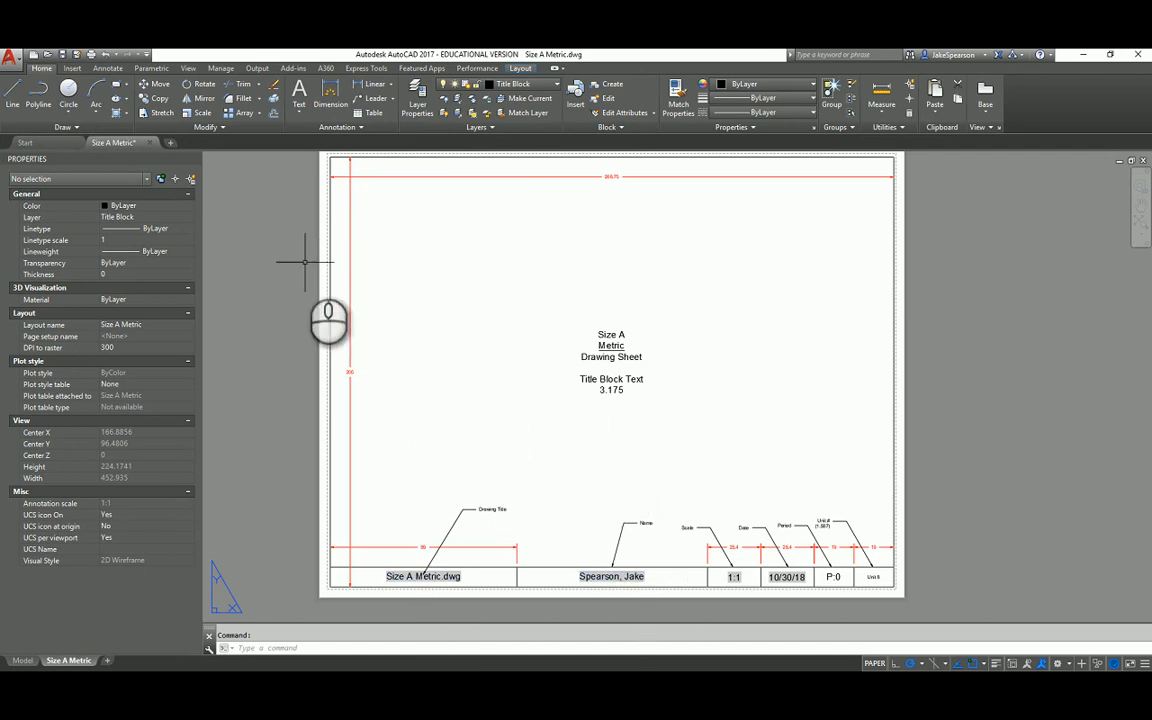
pyautogui.click(10, 60)
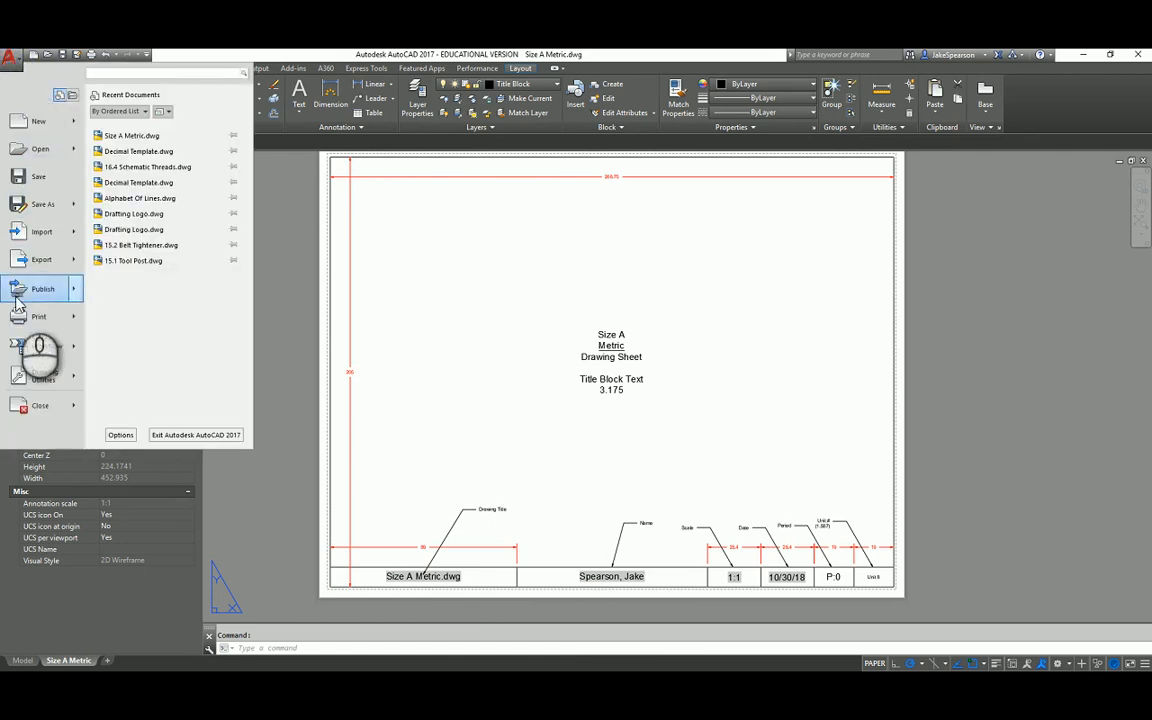
pyautogui.click(32, 316)
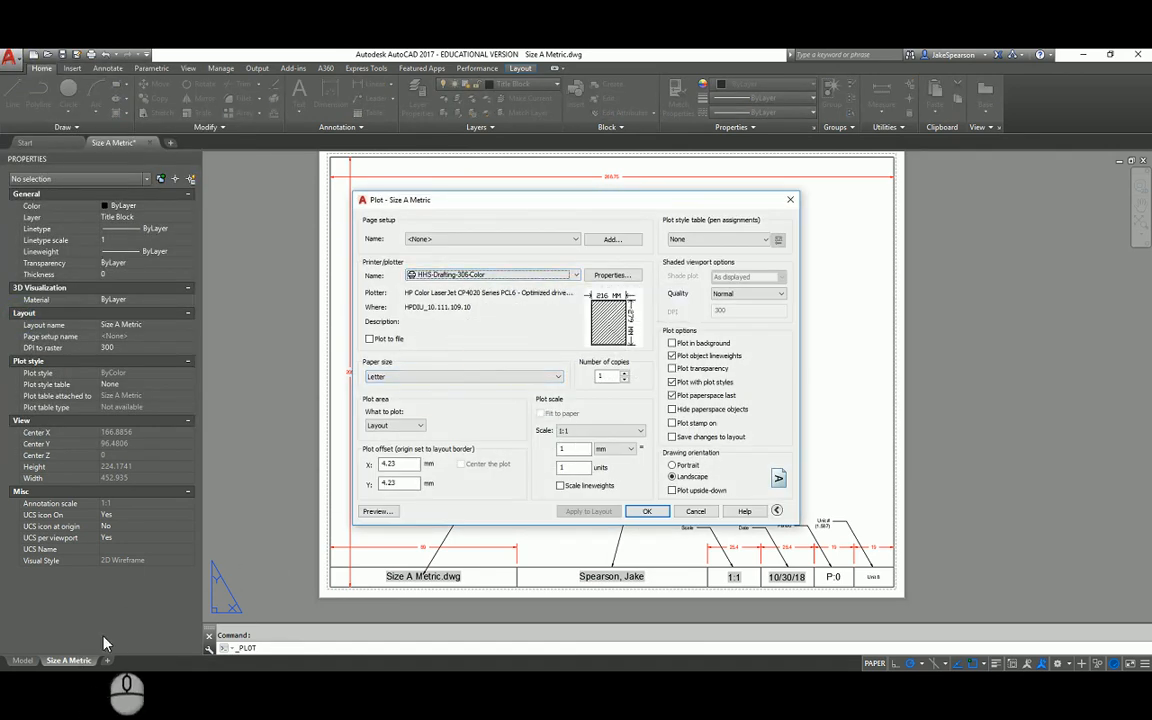
pyautogui.click(637, 513)
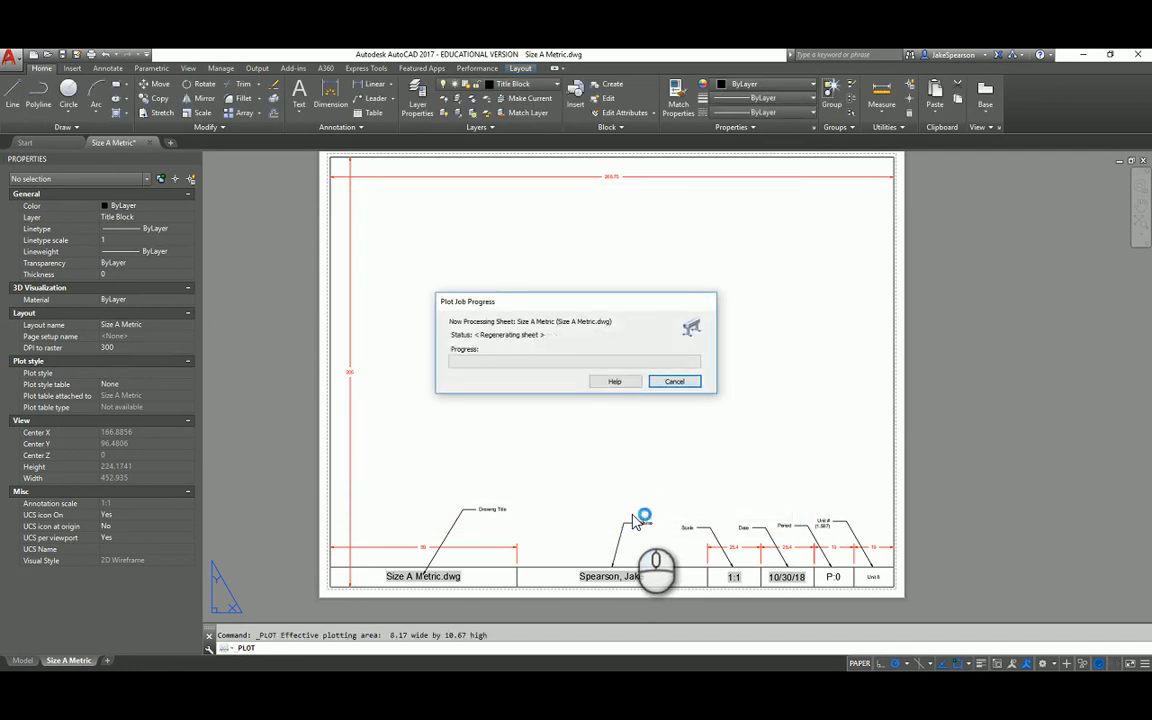